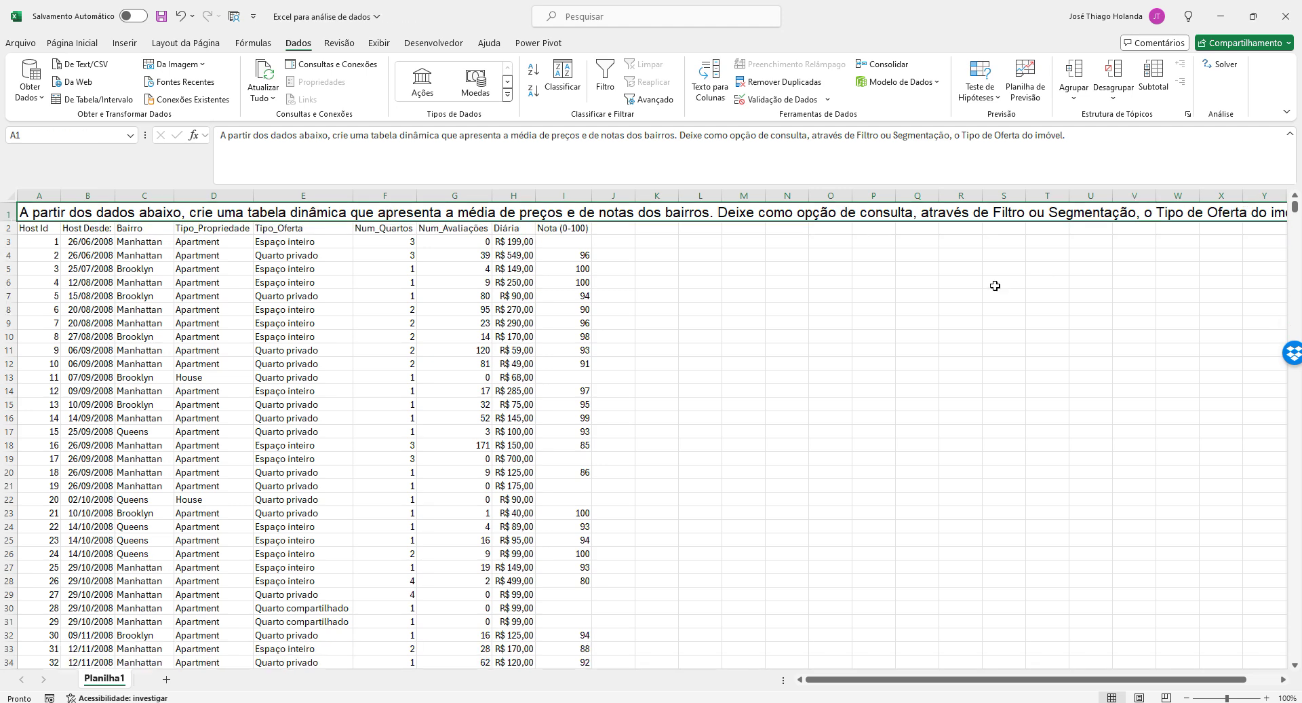
Make row 1, which holds the exercise statement, slightly taller to leave some space above the data headers
scroll(993, 286, down, 1)
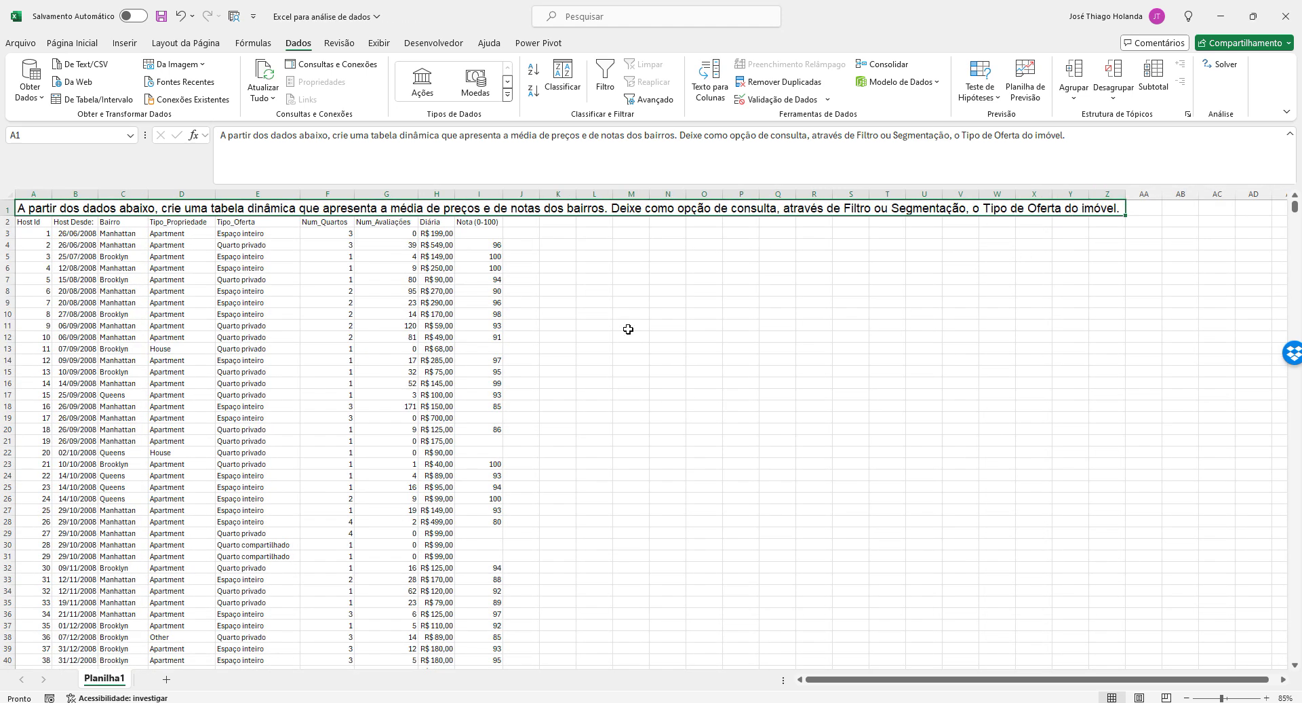
drag(14, 214, 14, 247)
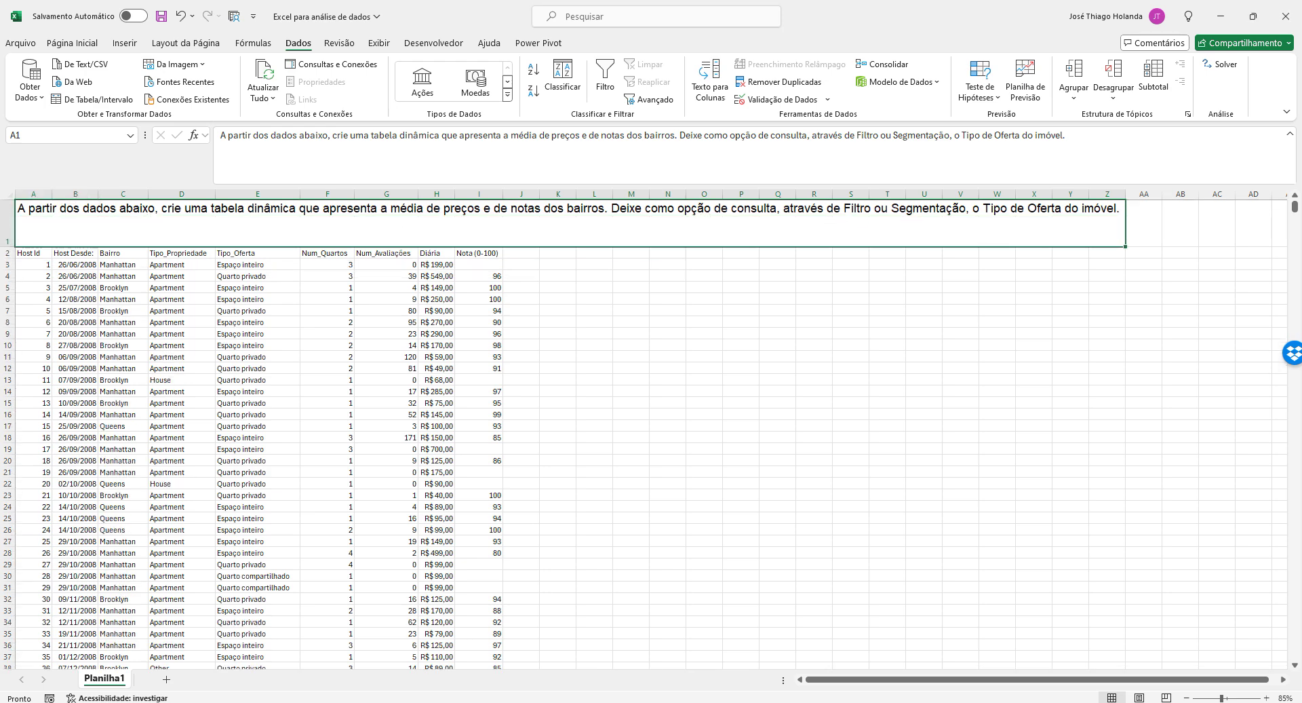
drag(10, 247, 10, 228)
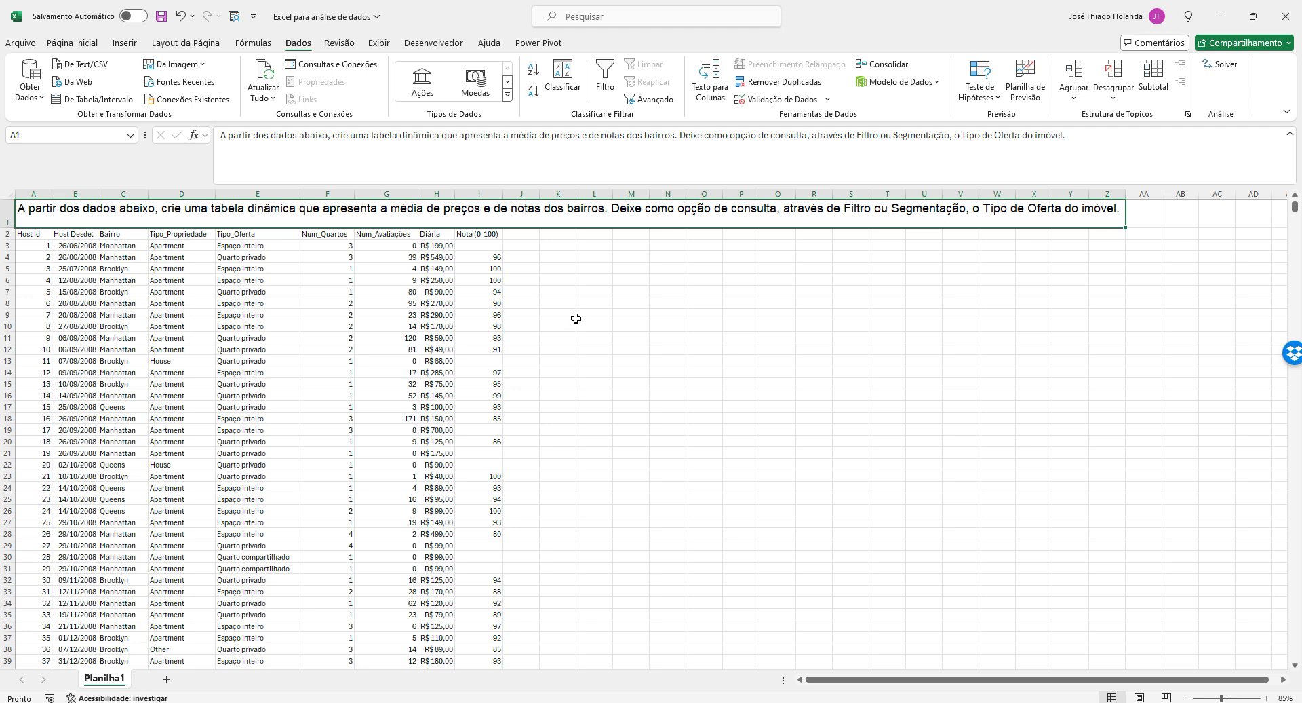
click(387, 259)
click(479, 258)
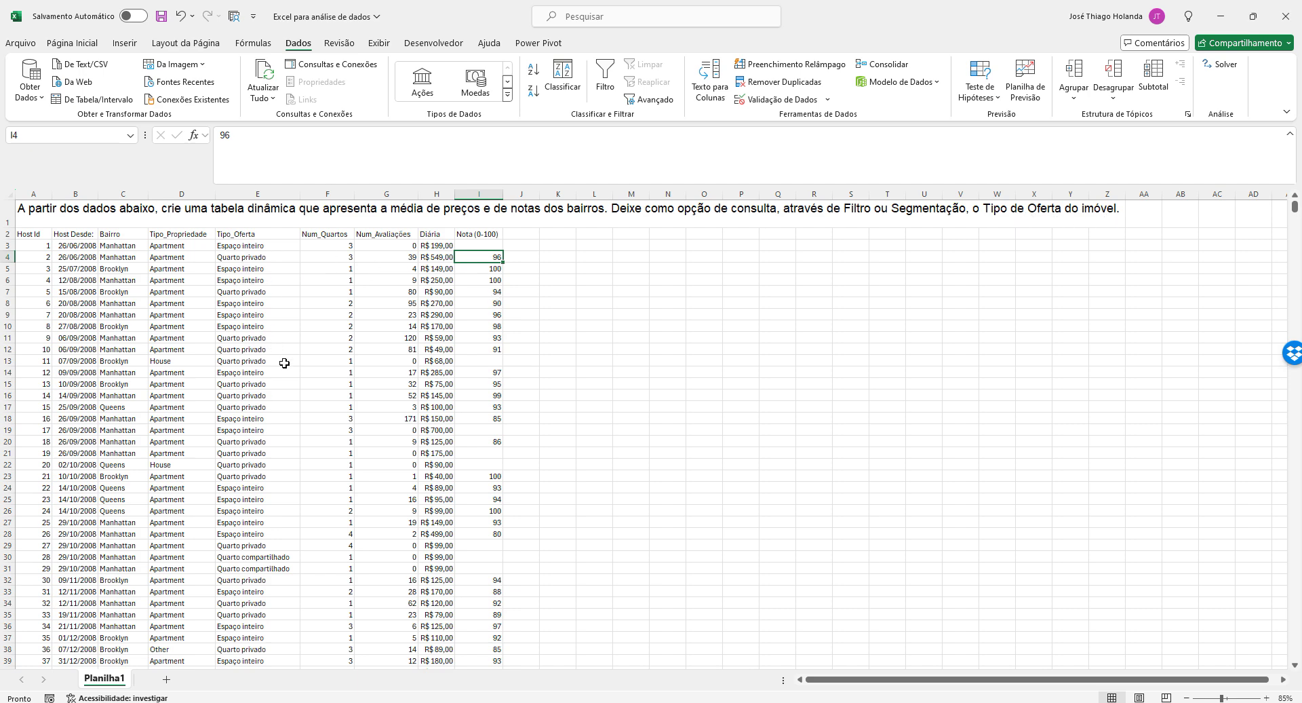
scroll(298, 364, down, 1)
scroll(300, 363, up, 1)
drag(10, 228, 10, 223)
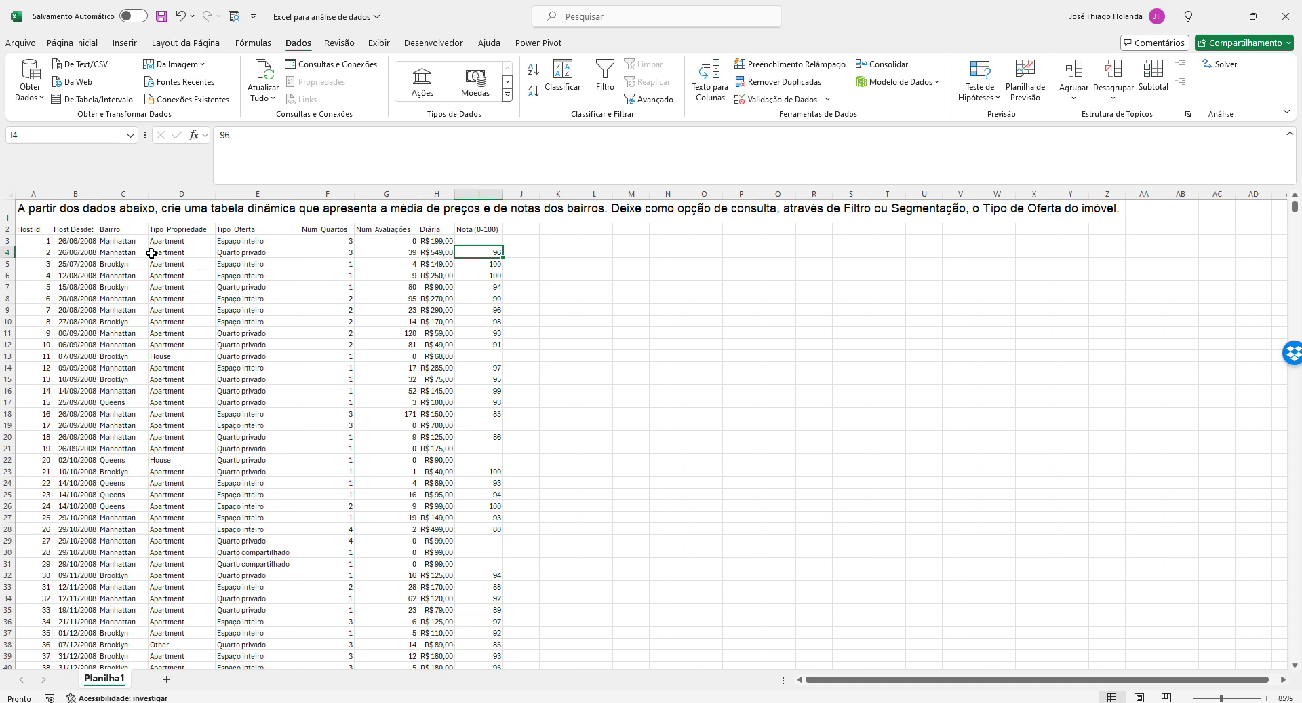
Examine the Host Id, Host Desde, Bairro and Tipo_Propriedade columns, including their sample values and number formats
click(642, 253)
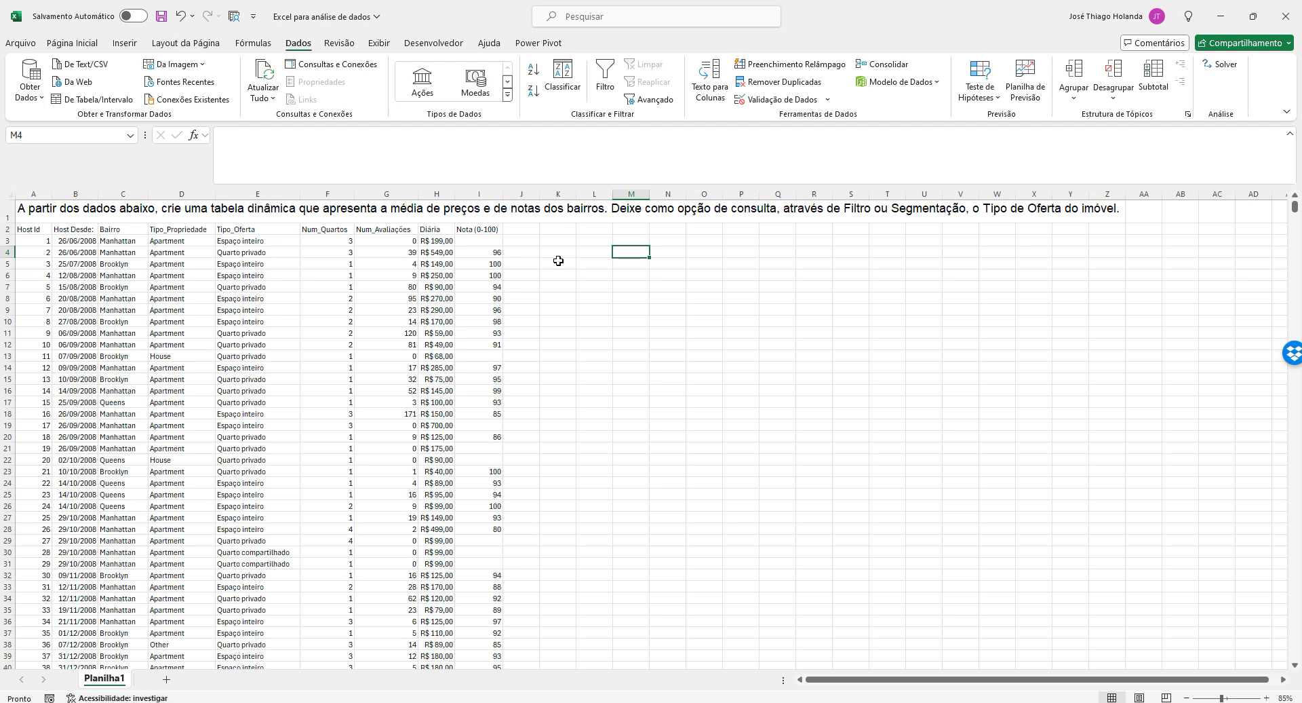
click(73, 43)
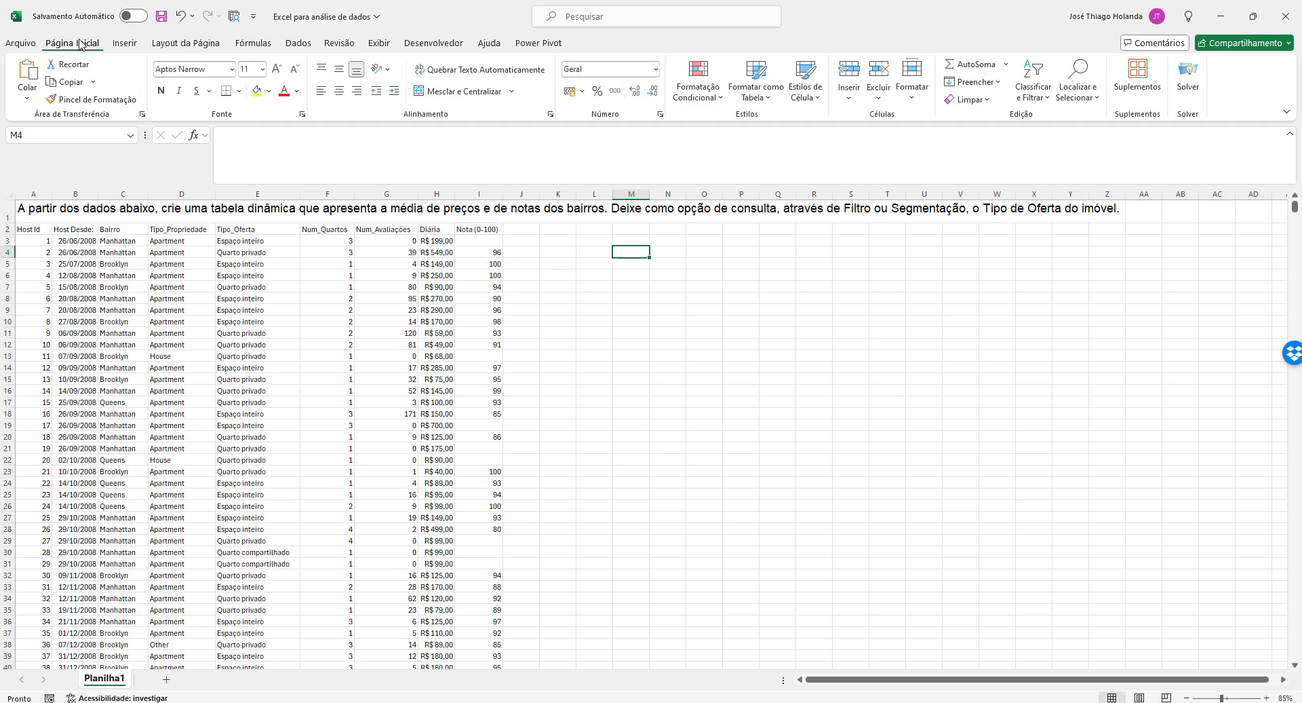
click(244, 265)
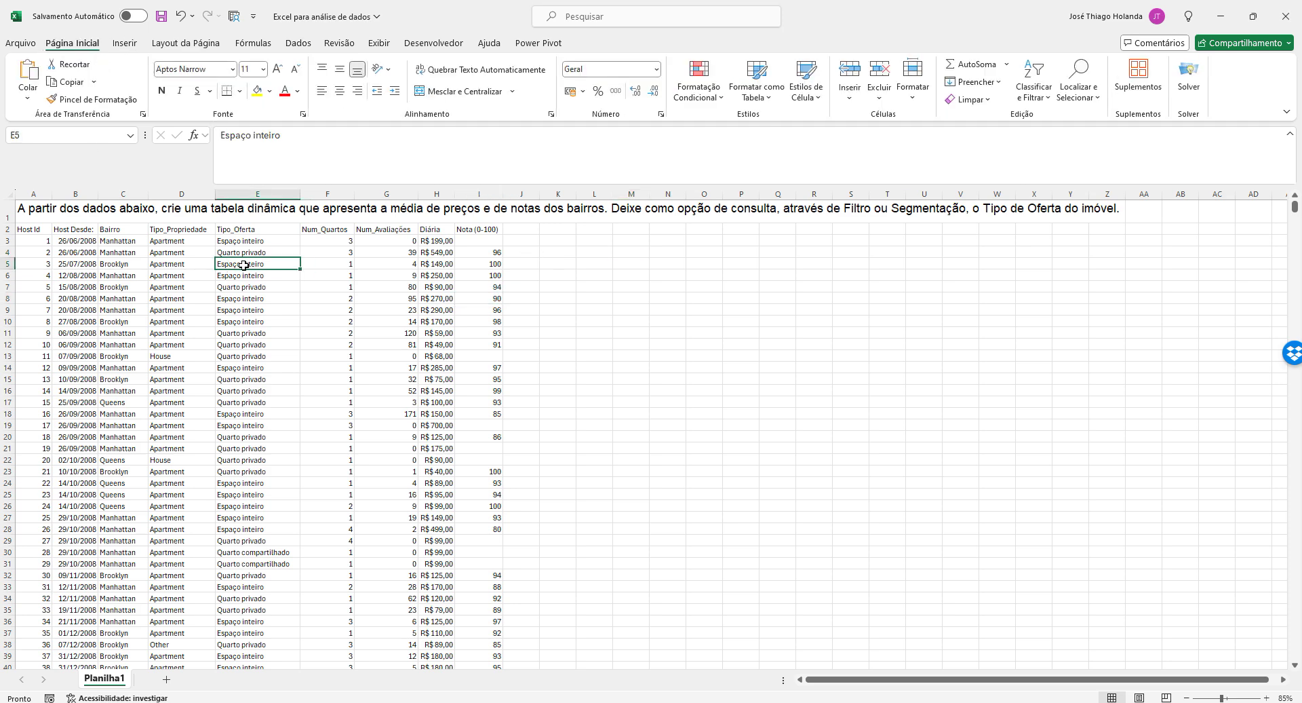
click(39, 233)
click(39, 253)
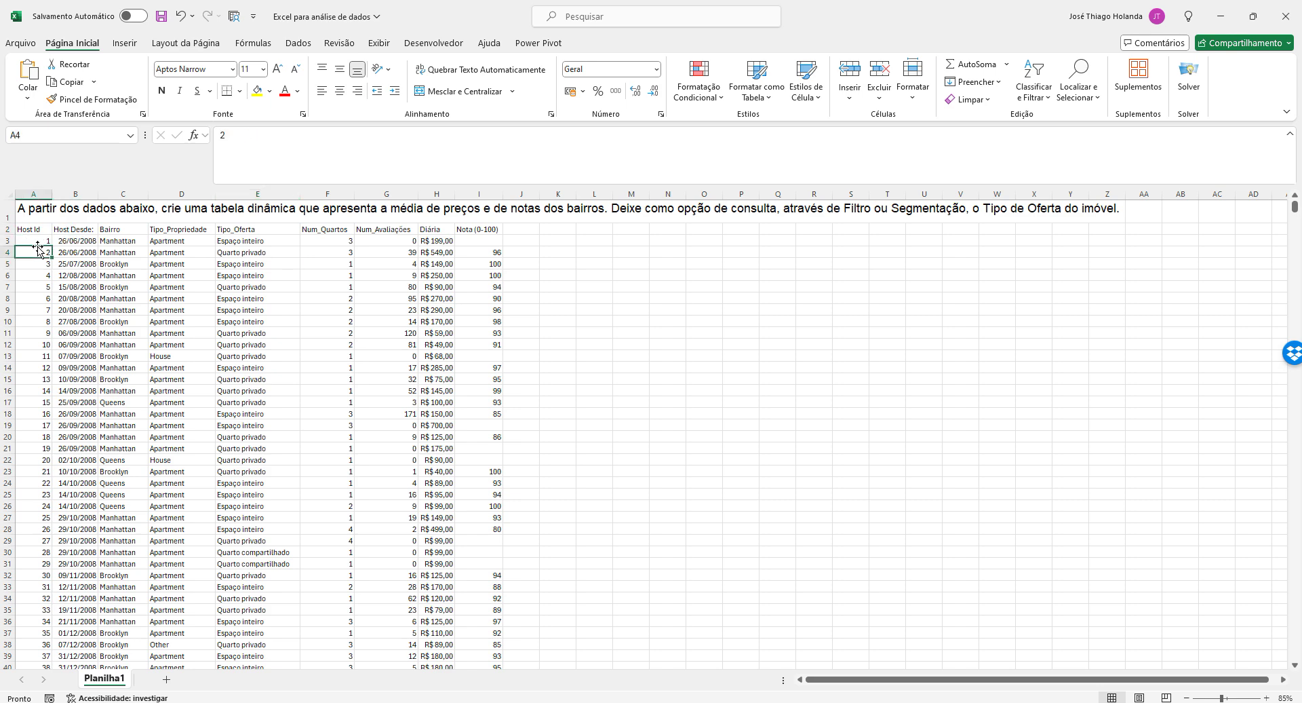
click(75, 231)
click(40, 241)
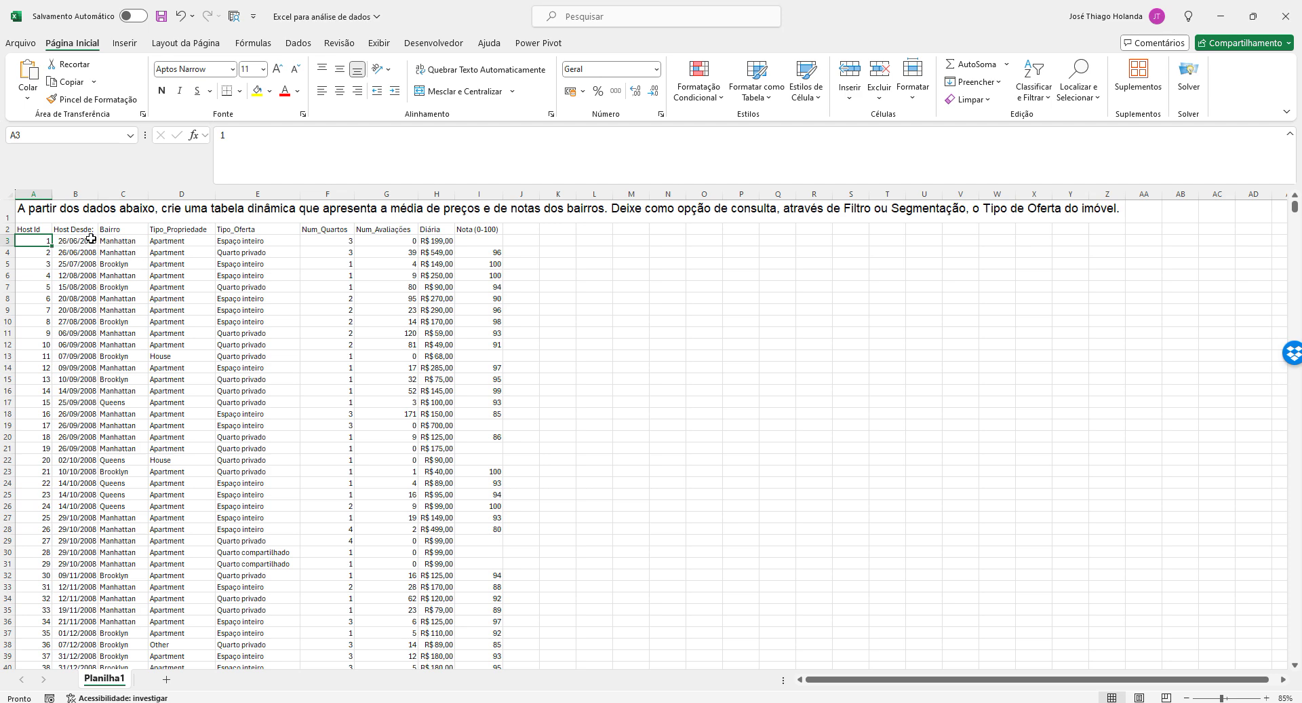
click(76, 243)
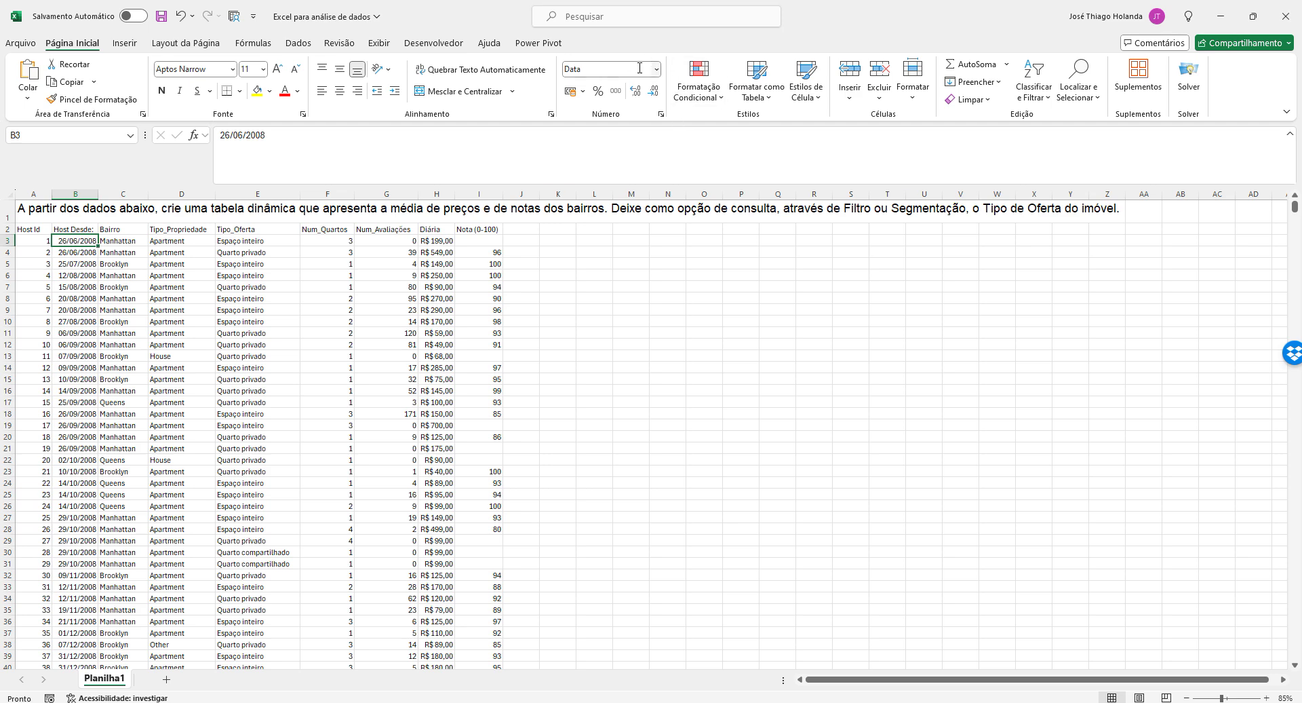
click(119, 240)
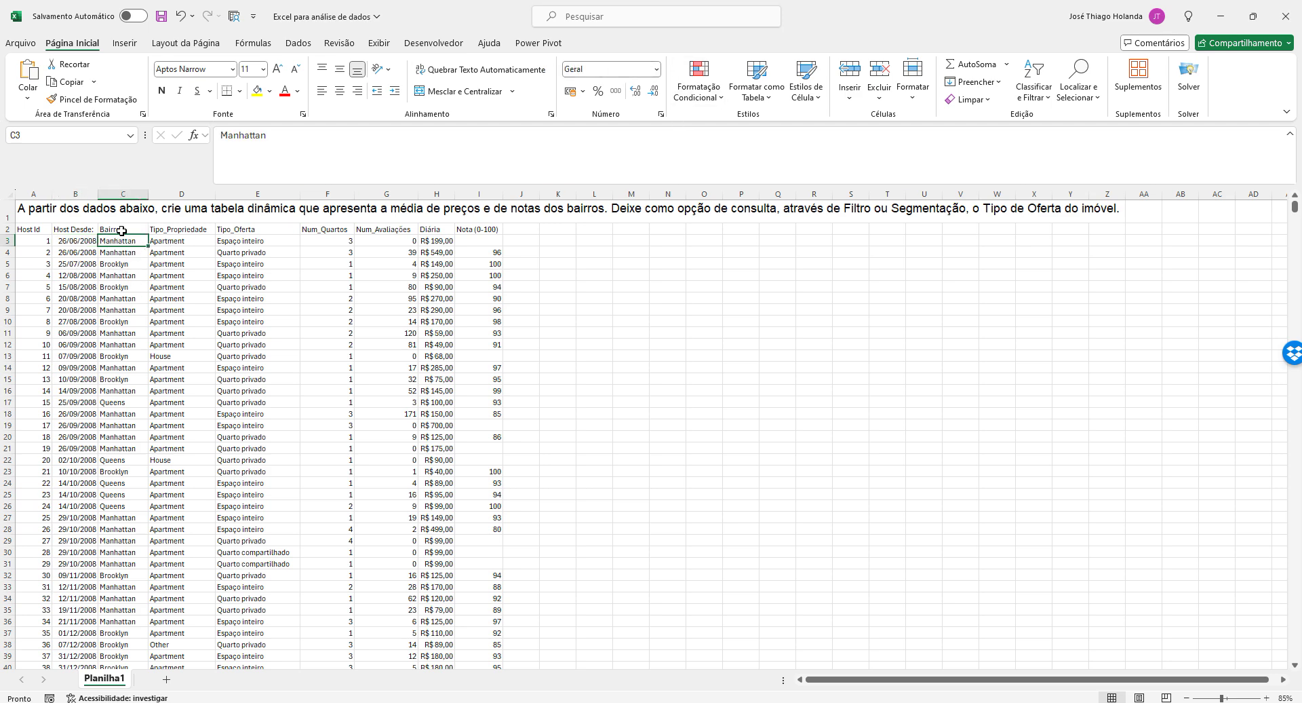
click(181, 244)
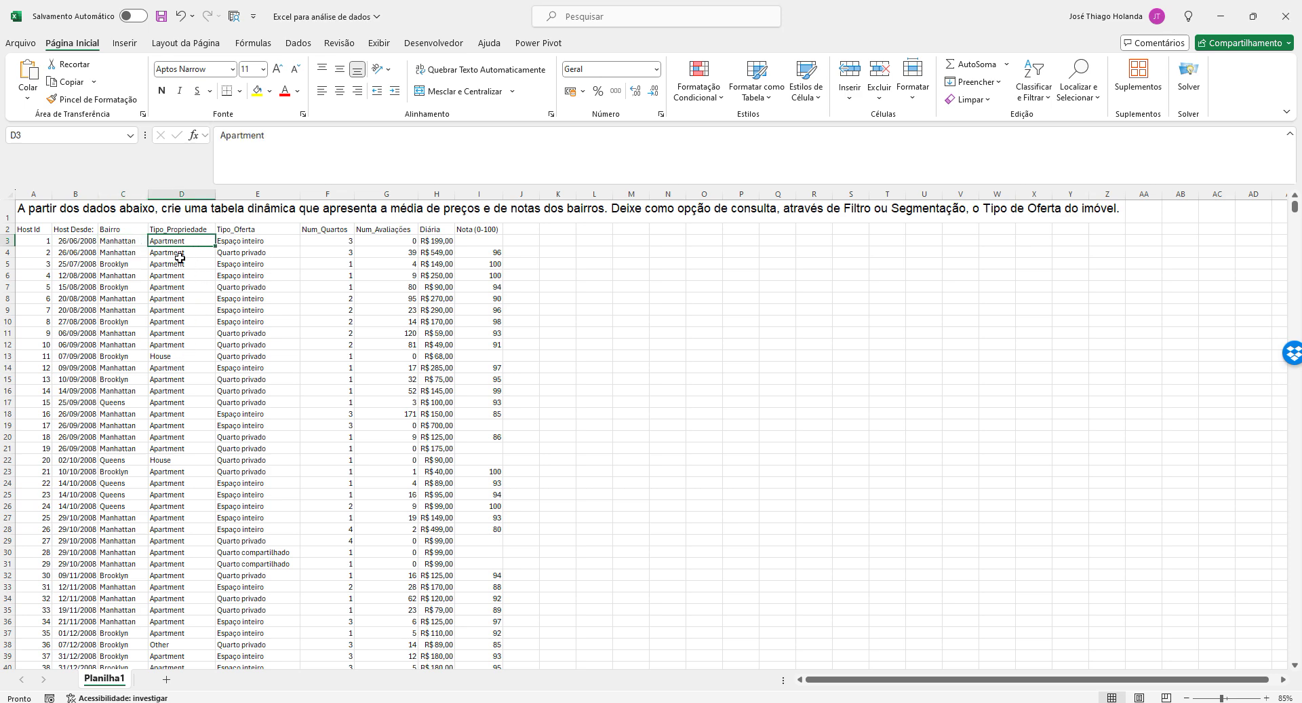
click(181, 461)
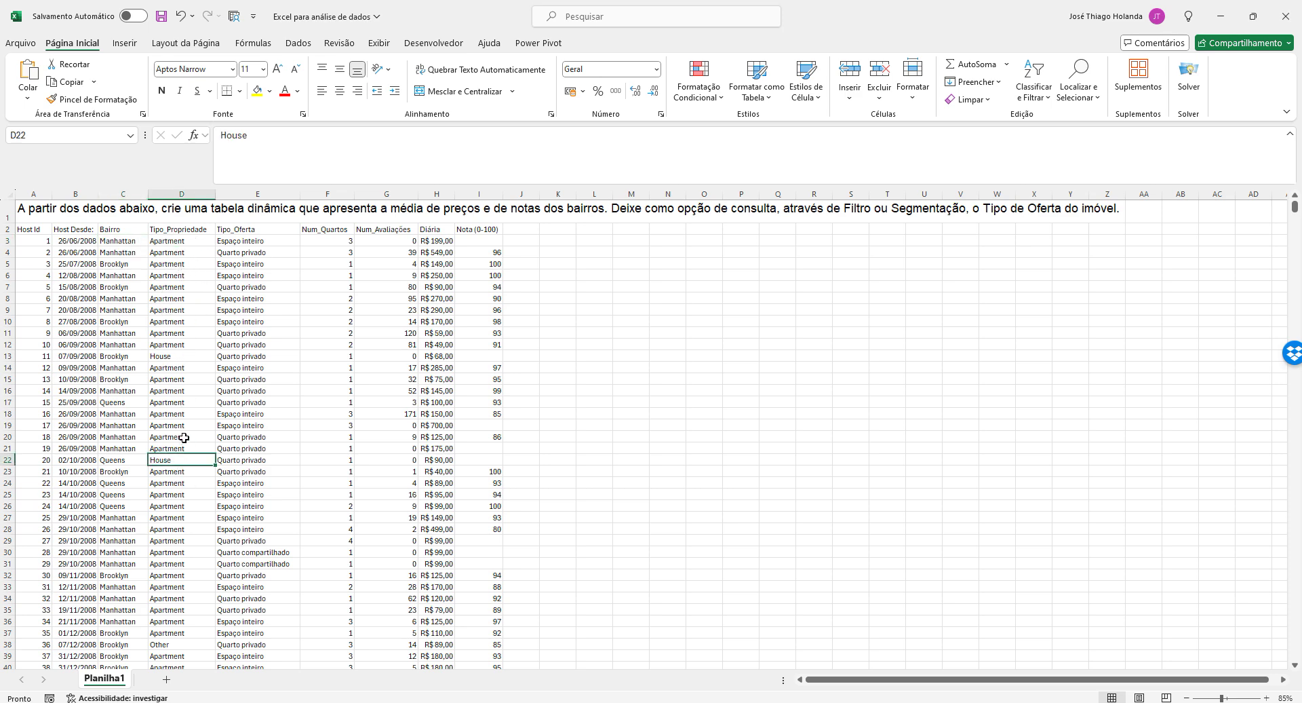
click(163, 354)
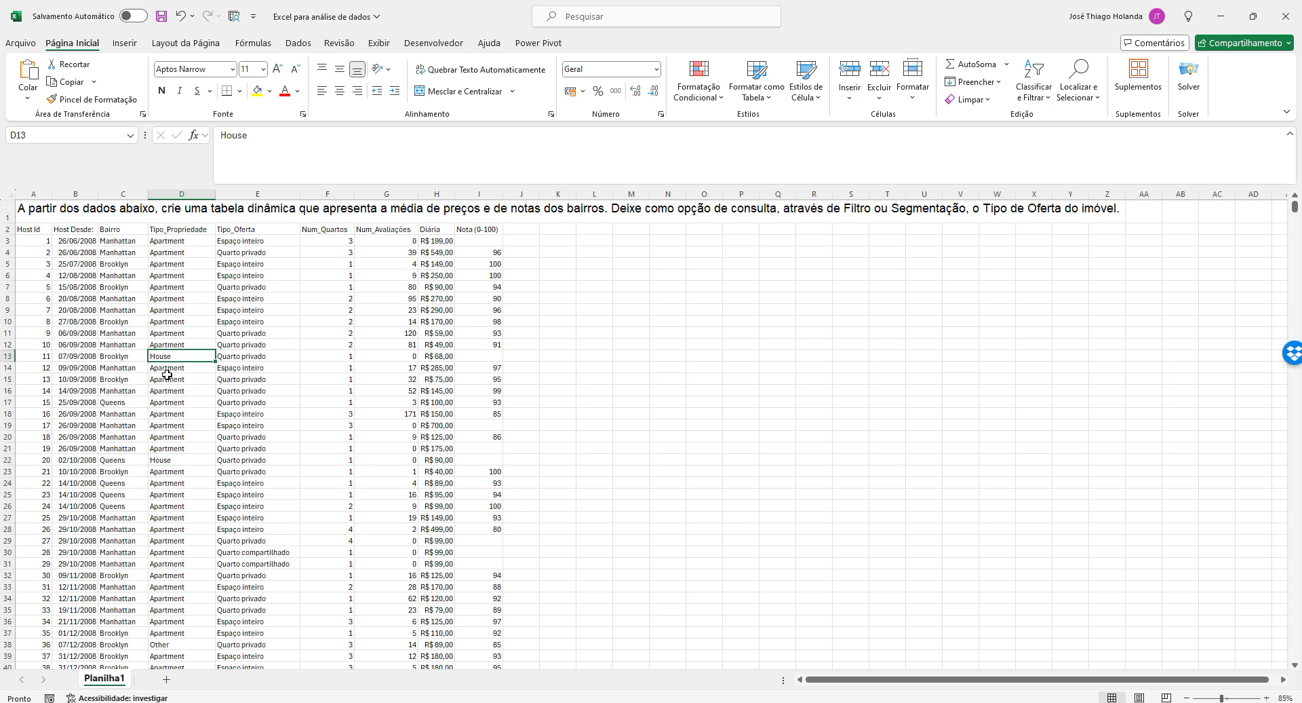
click(187, 229)
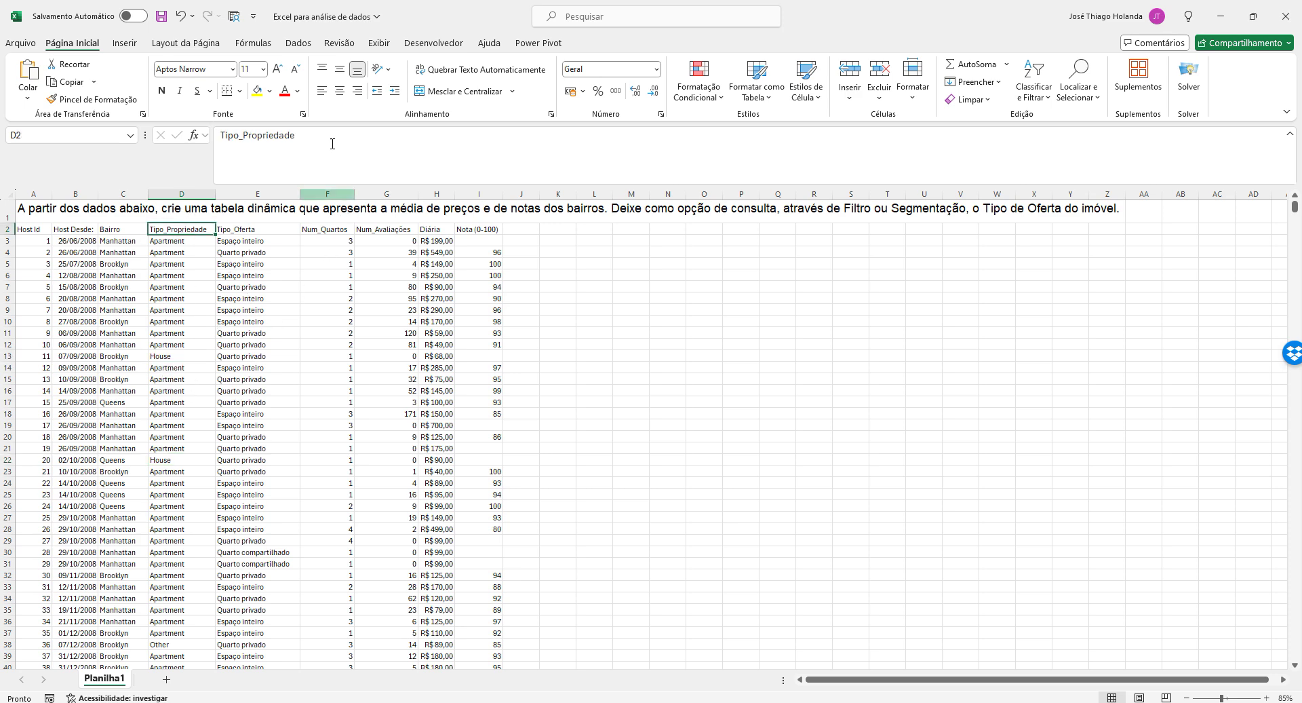
Apply filters to the data header row, from Host Id to Nota (0-100), instead of to the statement in row 1
click(300, 43)
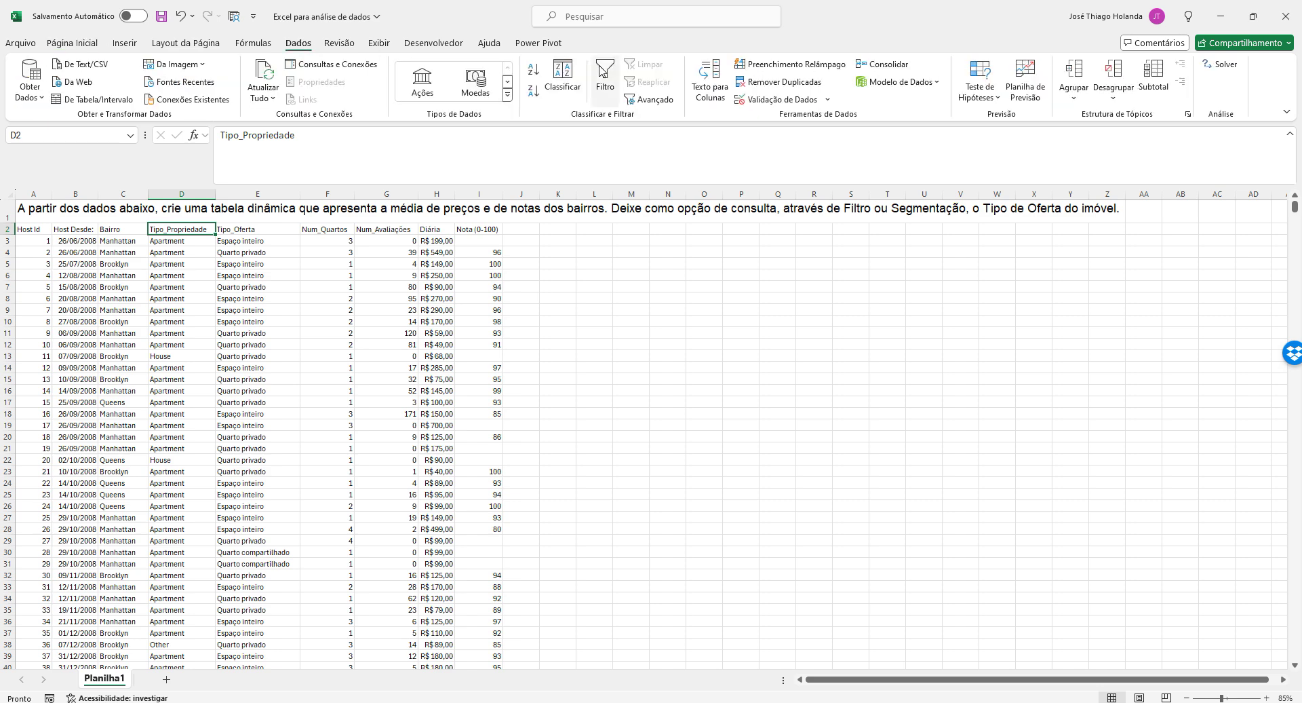
click(605, 81)
click(285, 286)
click(170, 231)
click(33, 232)
key(ctrl+shift+Right)
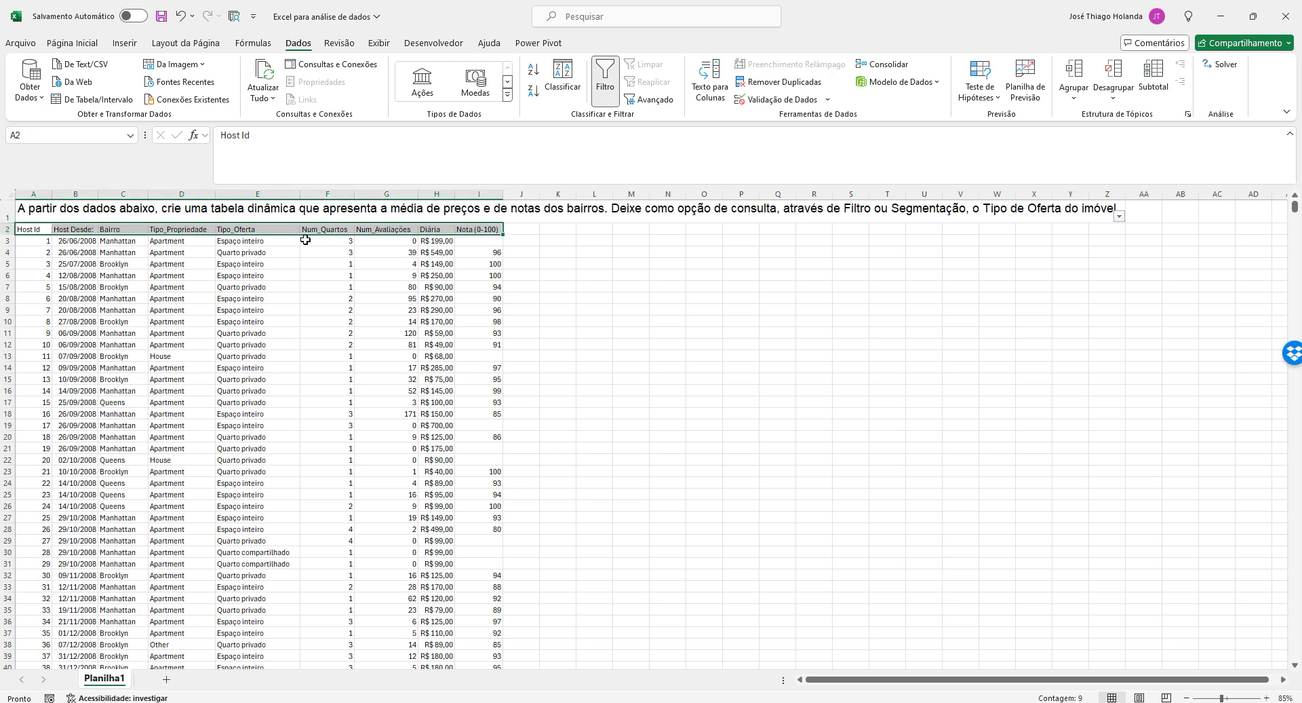
click(605, 81)
click(605, 81)
click(231, 241)
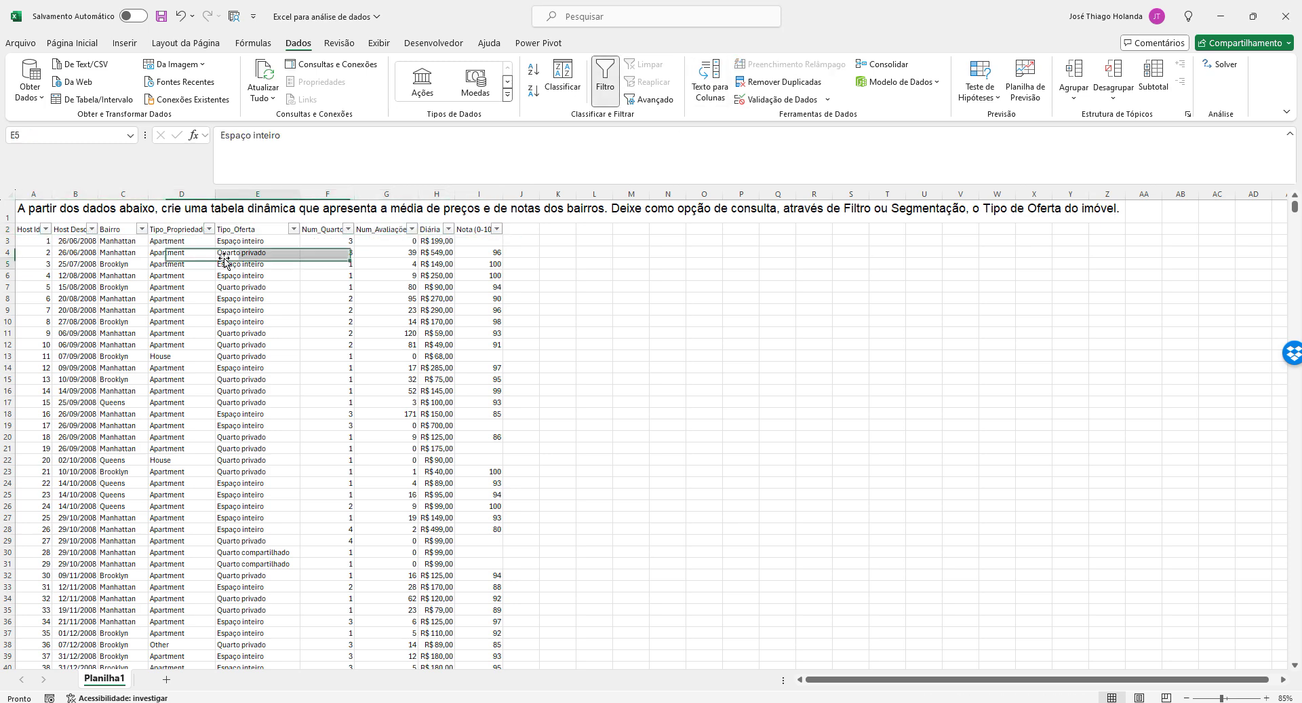
click(219, 252)
click(137, 309)
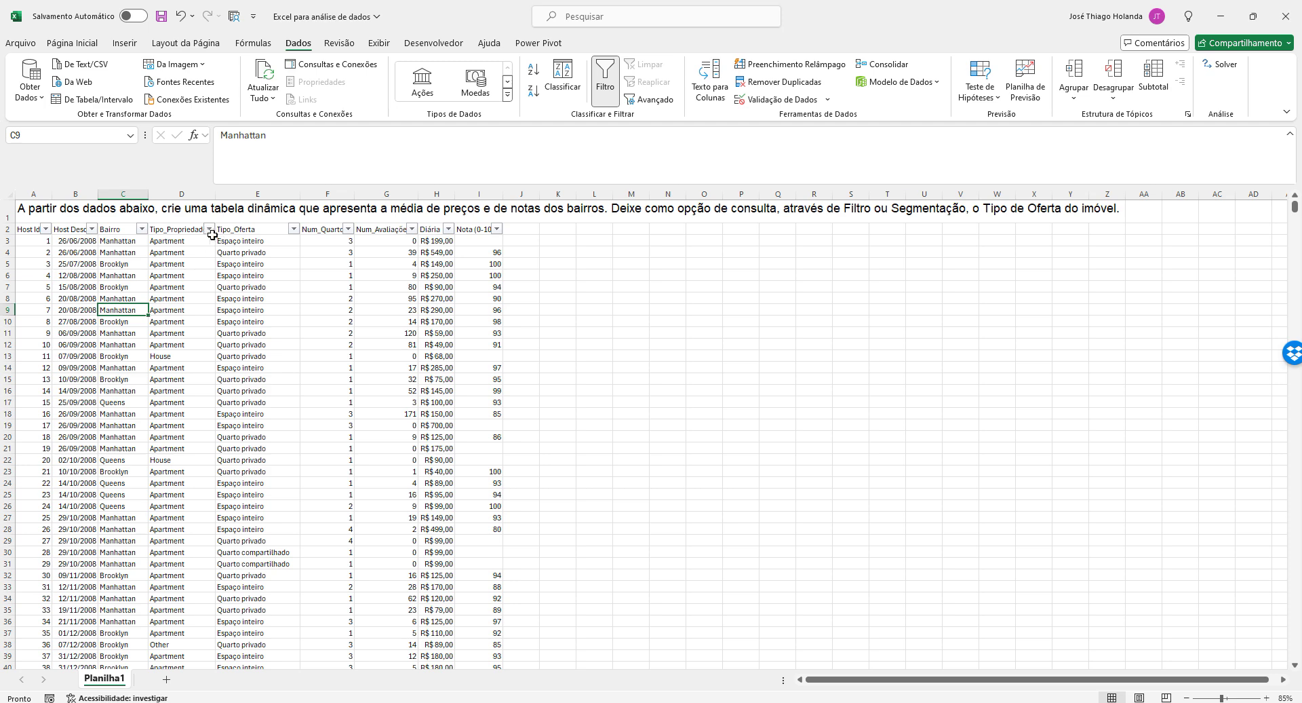
Look through the property types in the Tipo_Propriedade filter list and close it without filtering
click(209, 229)
scroll(291, 438, down, 3)
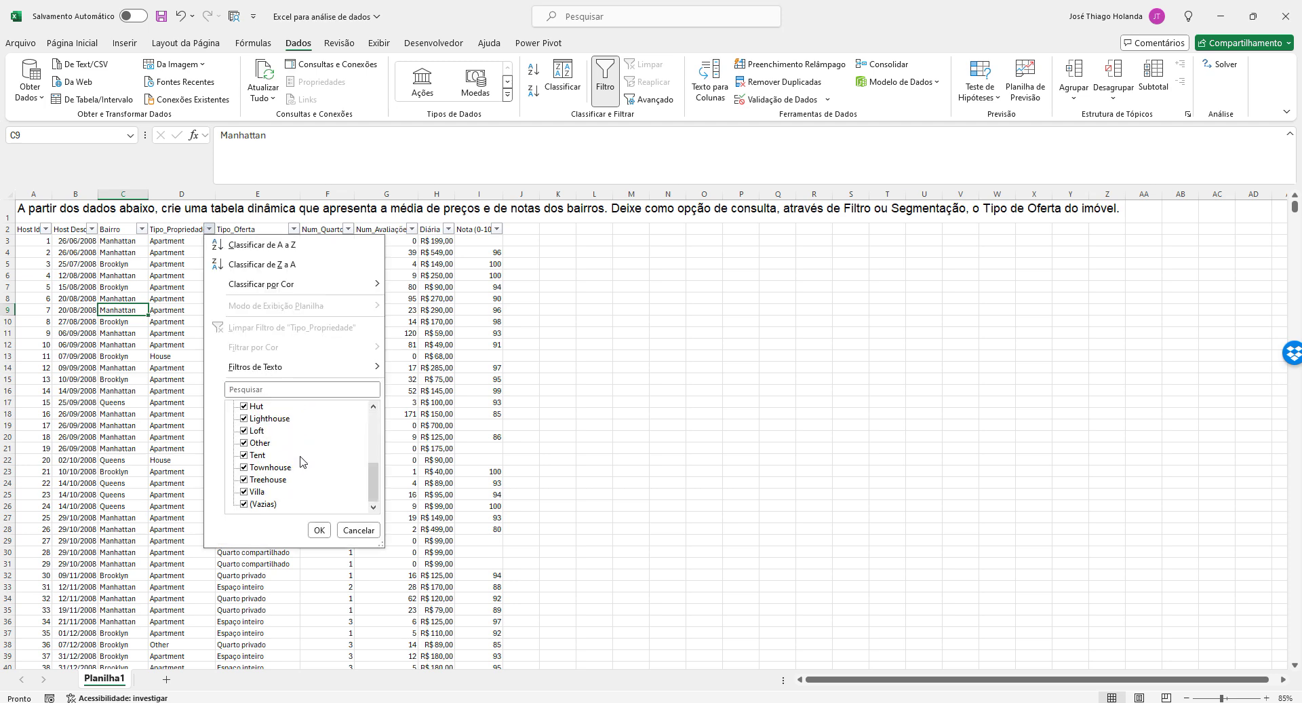
scroll(302, 458, up, 3)
scroll(306, 467, down, 5)
scroll(312, 480, up, 5)
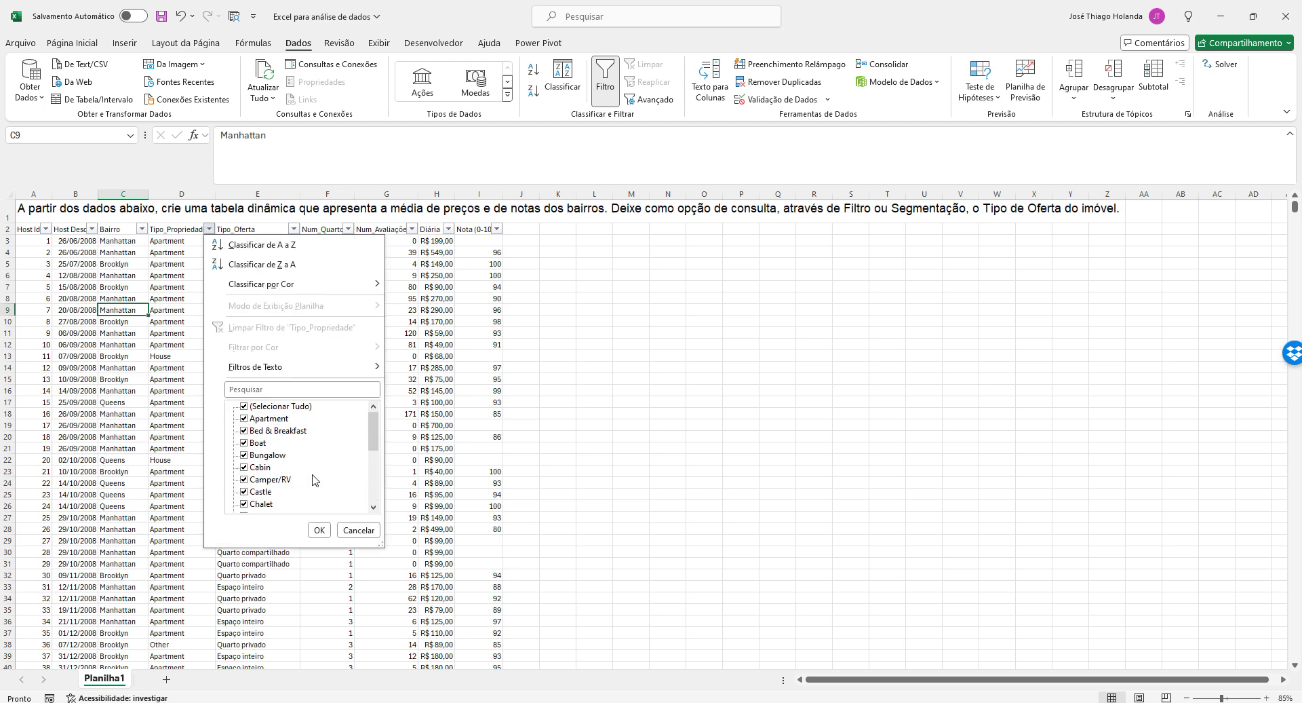
click(359, 529)
Remove the filters from the data header row
click(254, 356)
click(261, 251)
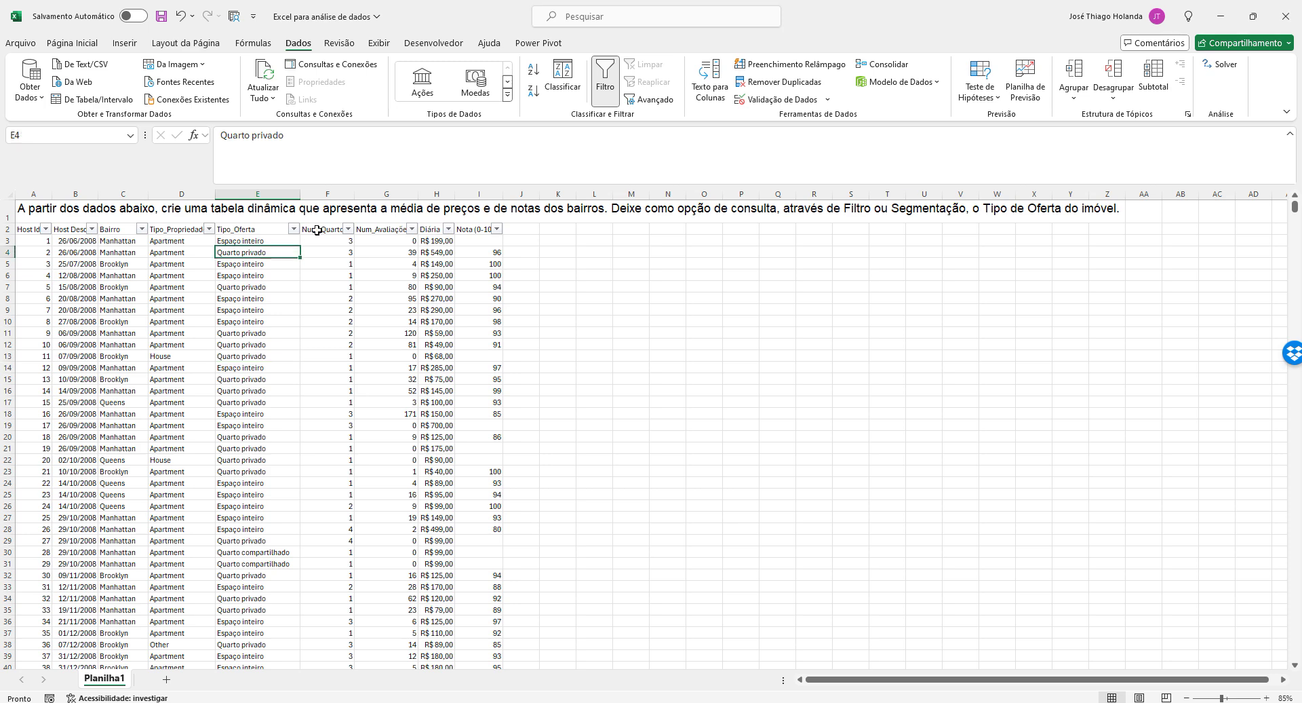
key(ctrl+shift+l)
Examine the Tipo_Oferta column's offer types and the room counts in the Num_Quartos column
key(Up)
key(Up)
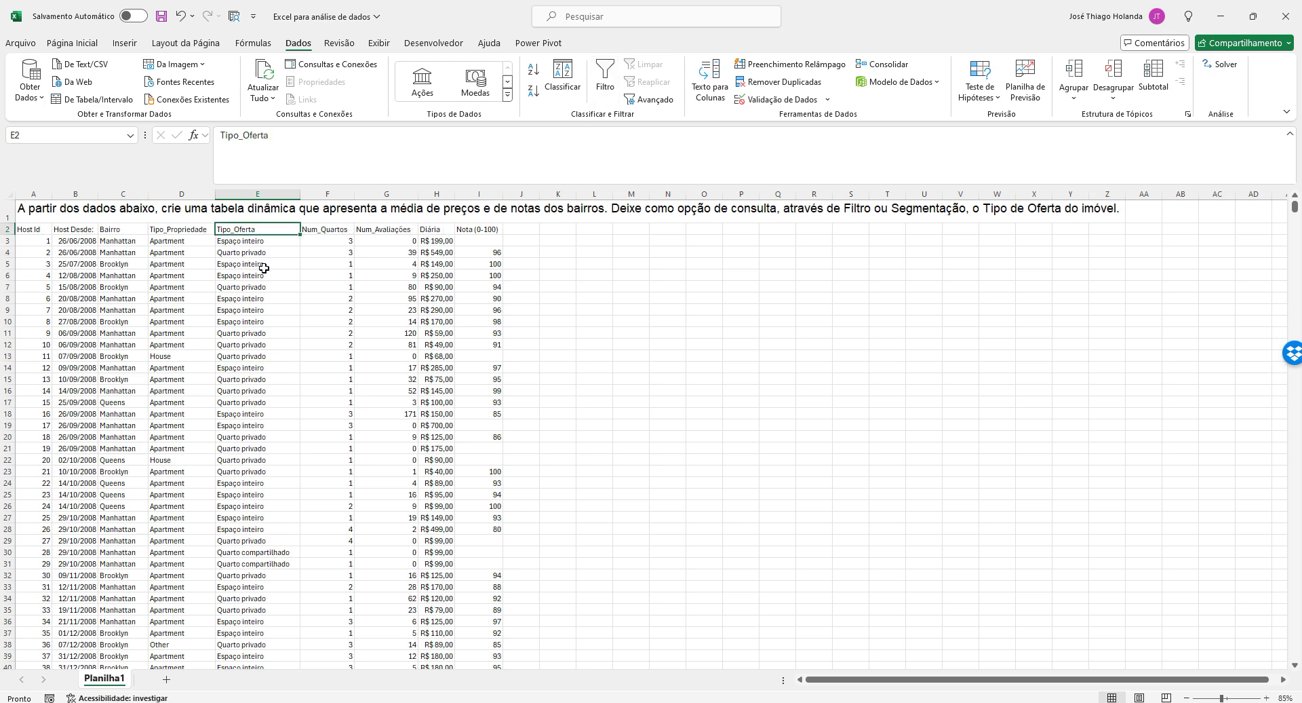
click(259, 245)
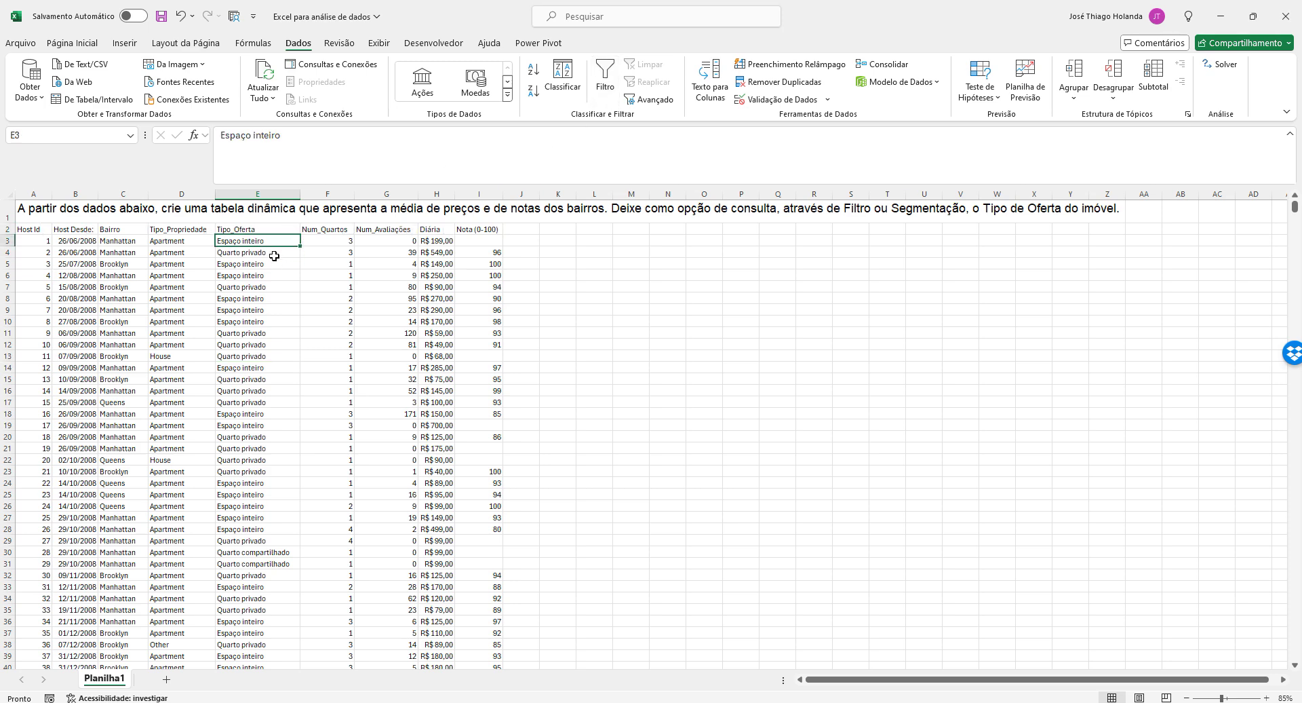
click(264, 253)
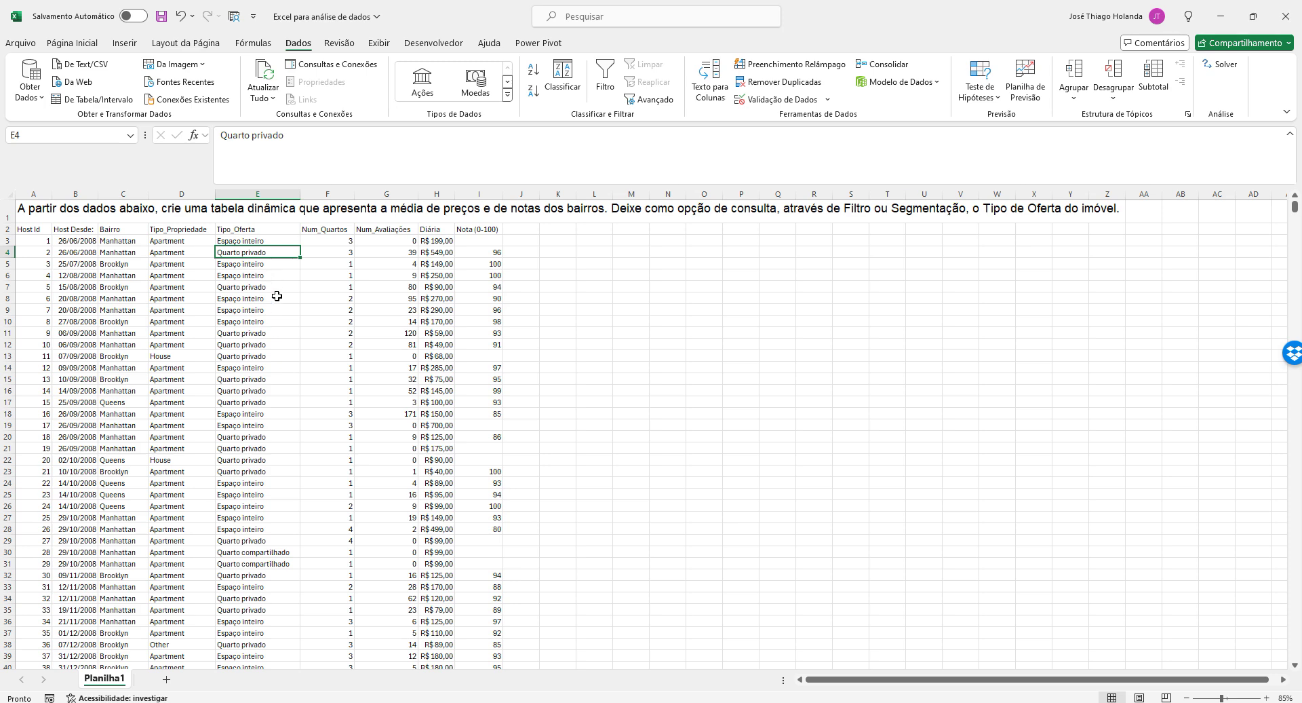
click(276, 232)
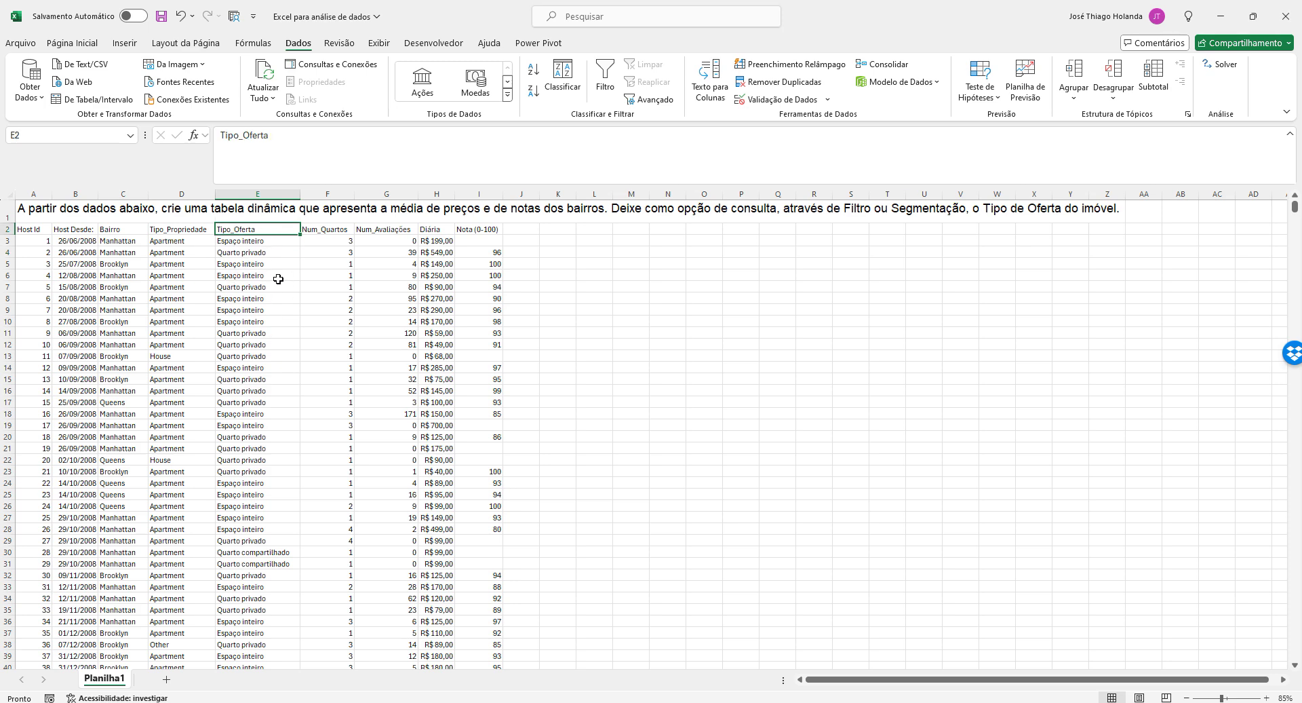
click(279, 552)
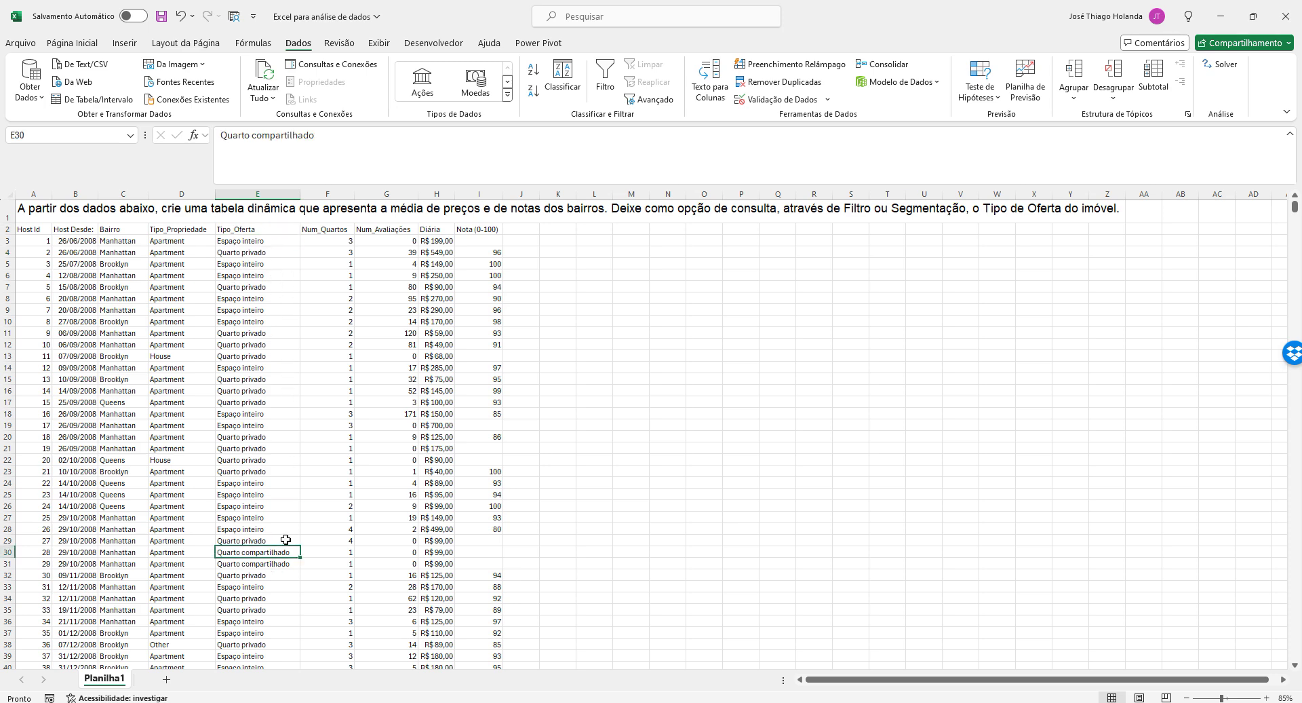
scroll(290, 534, down, 3)
scroll(293, 536, up, 3)
click(333, 234)
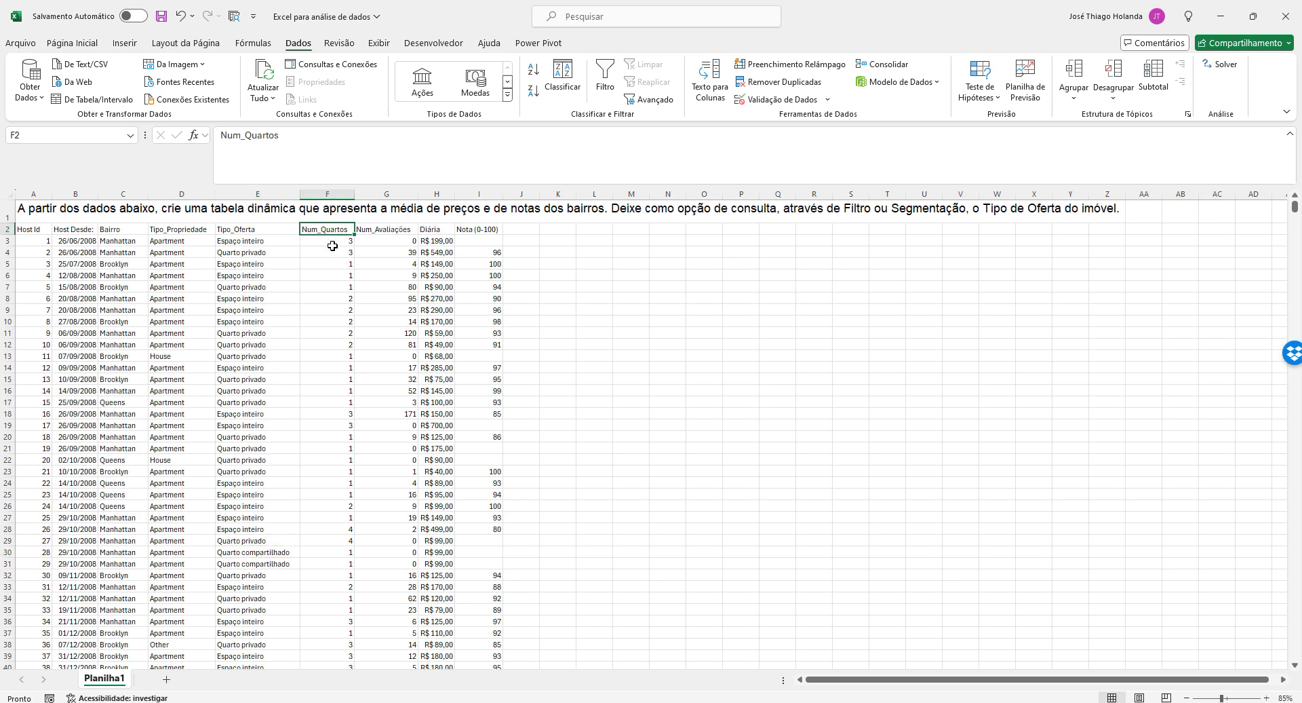
click(330, 242)
click(330, 275)
click(331, 299)
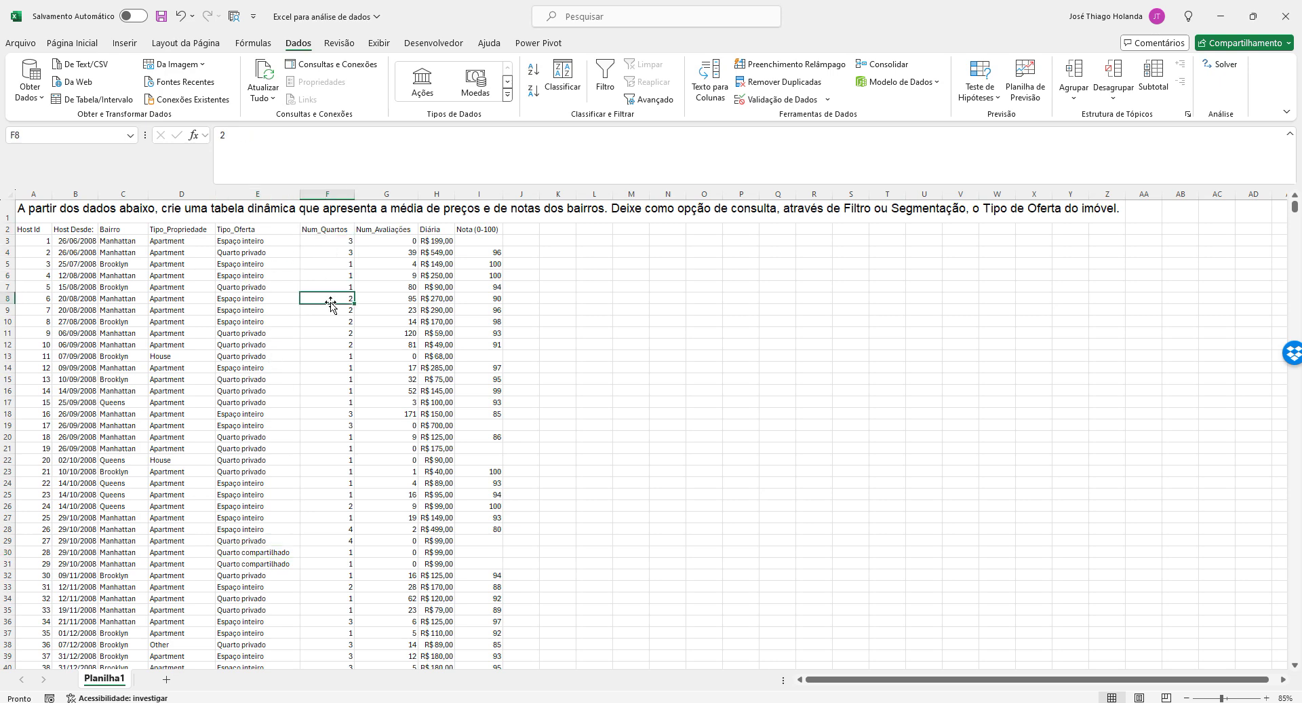
scroll(333, 301, down, 6)
scroll(334, 302, up, 6)
Examine the Num_Avaliações, Diária and Nota (0-100) columns, including the empty rating of the first record
click(398, 229)
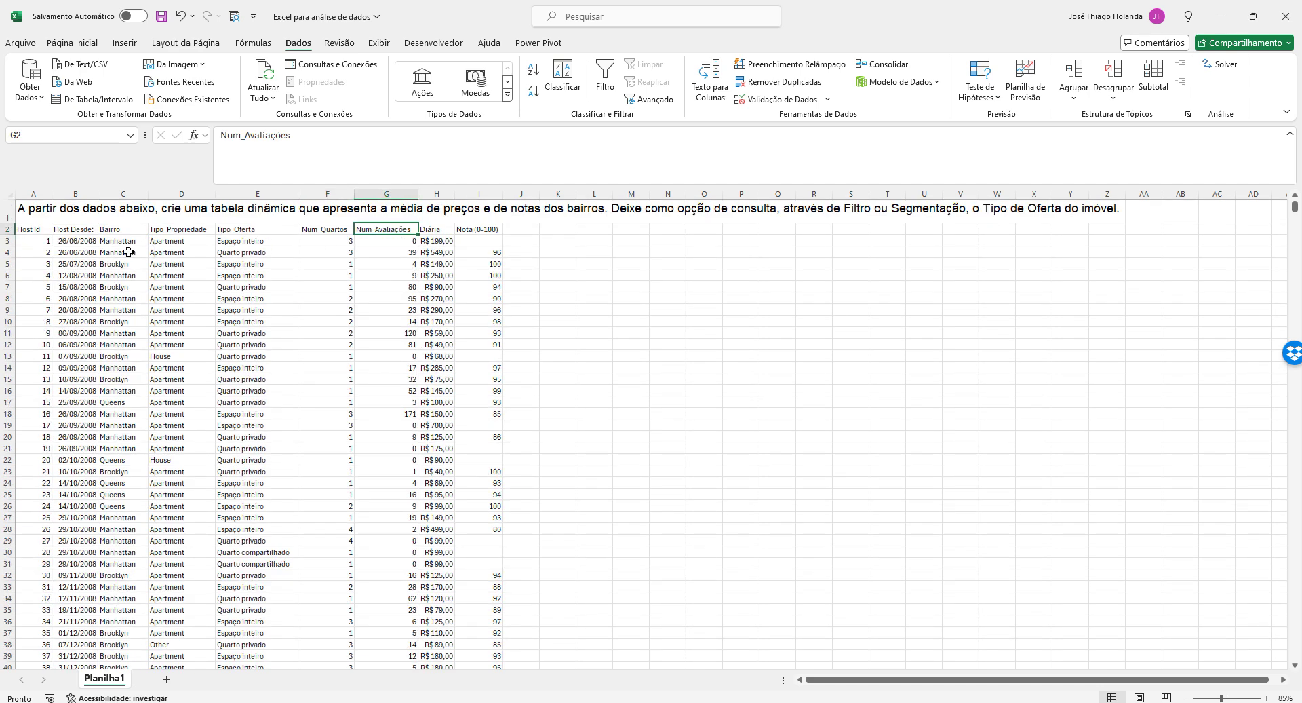
click(432, 230)
click(445, 250)
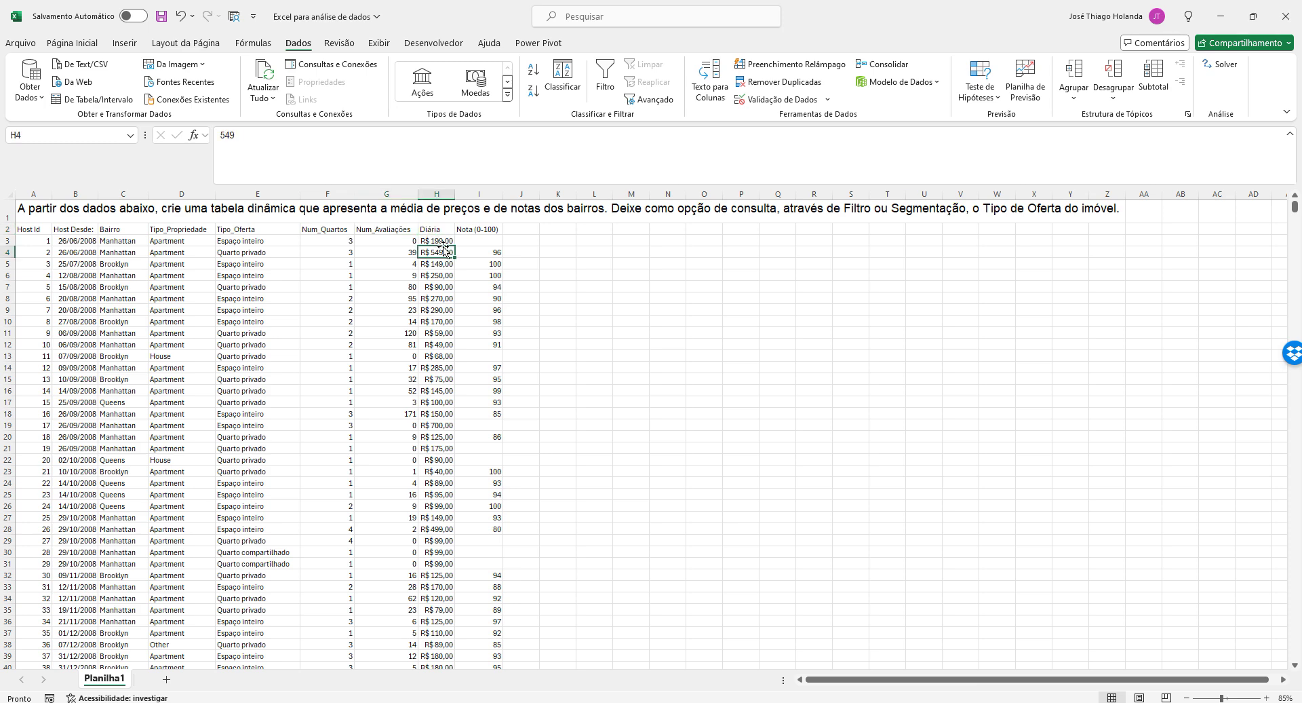
click(447, 275)
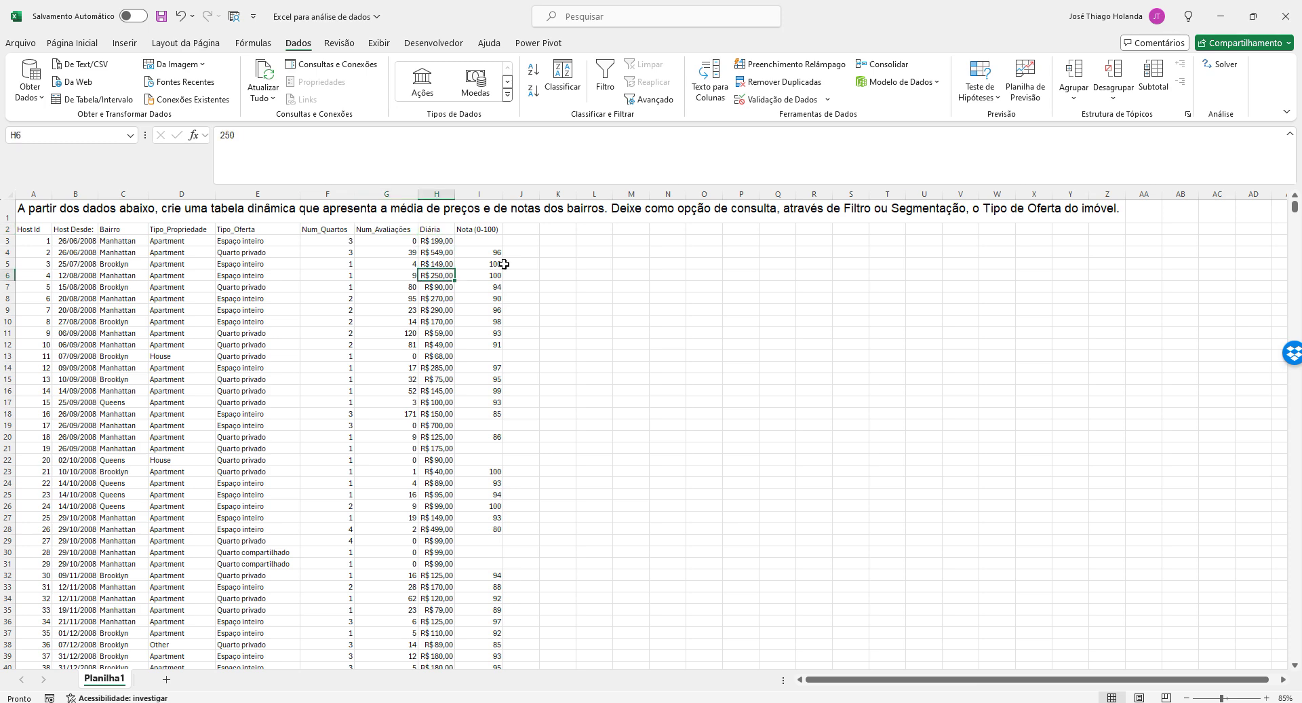
click(488, 239)
click(491, 275)
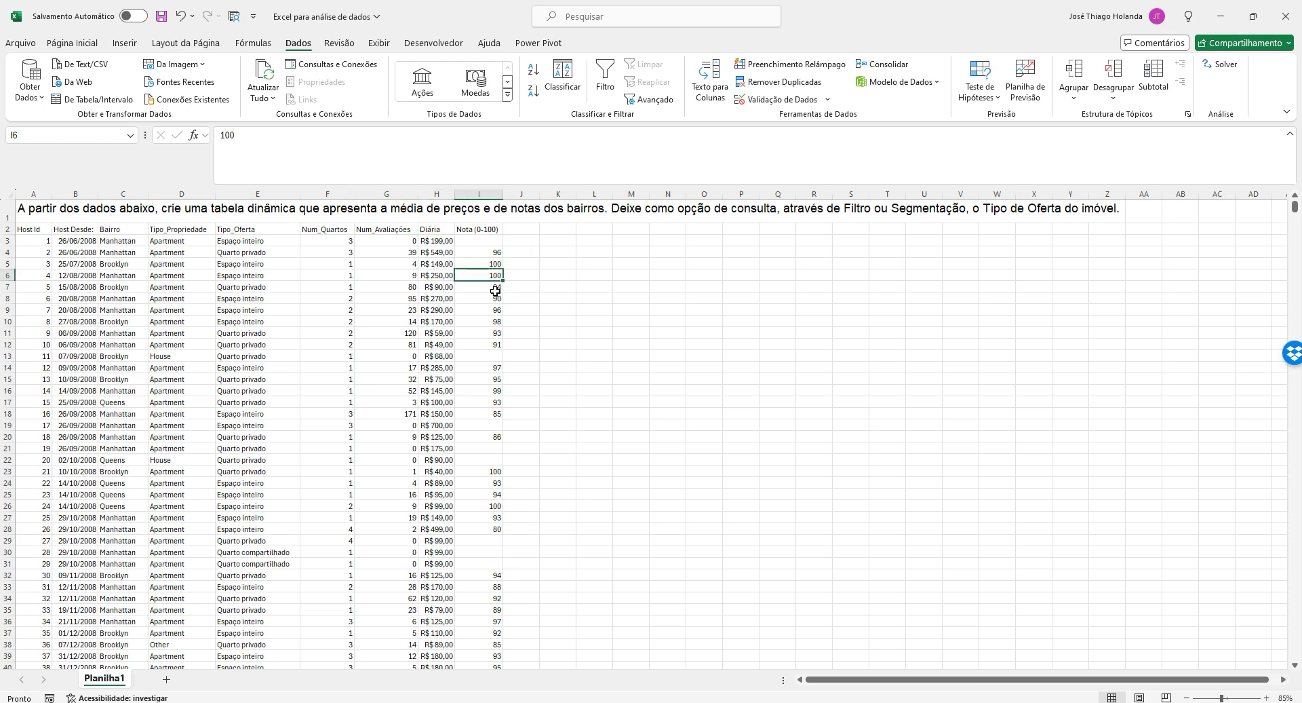
click(490, 241)
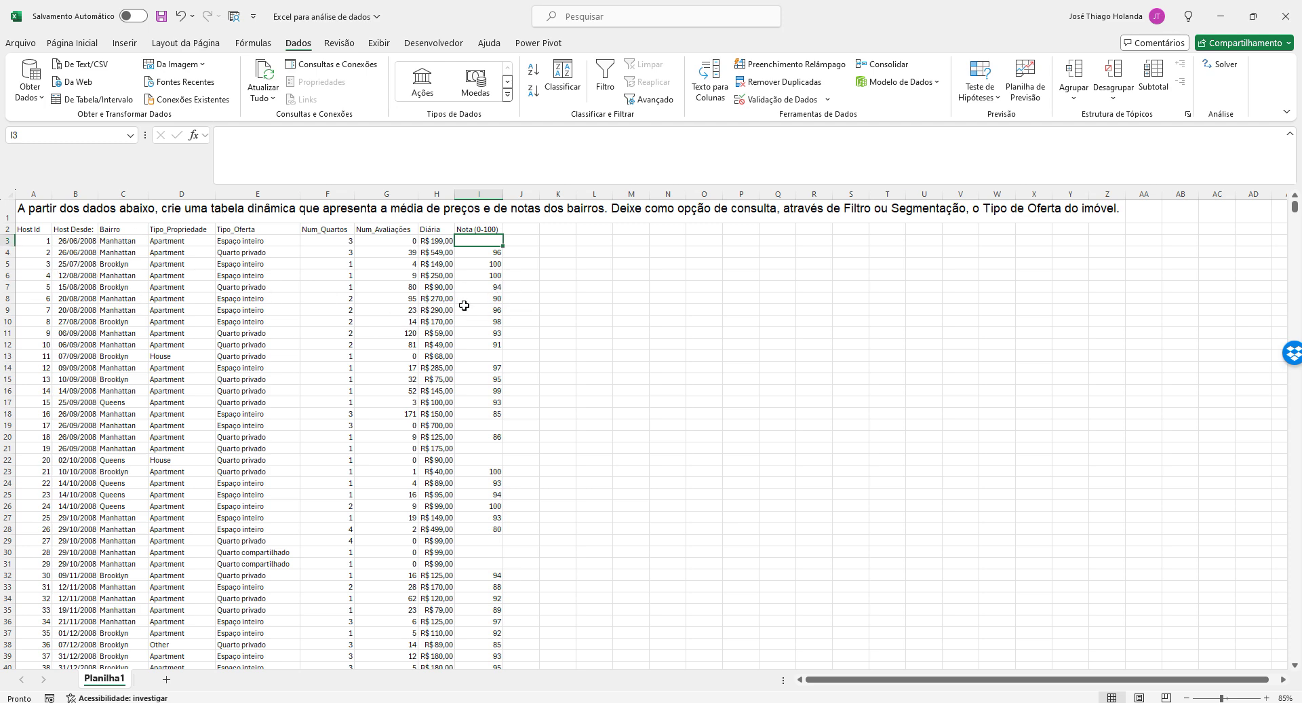
Examine the first record's Host Id, Host Desde, Bairro, Tipo_Propriedade and Tipo_Oferta fields
click(44, 242)
click(72, 43)
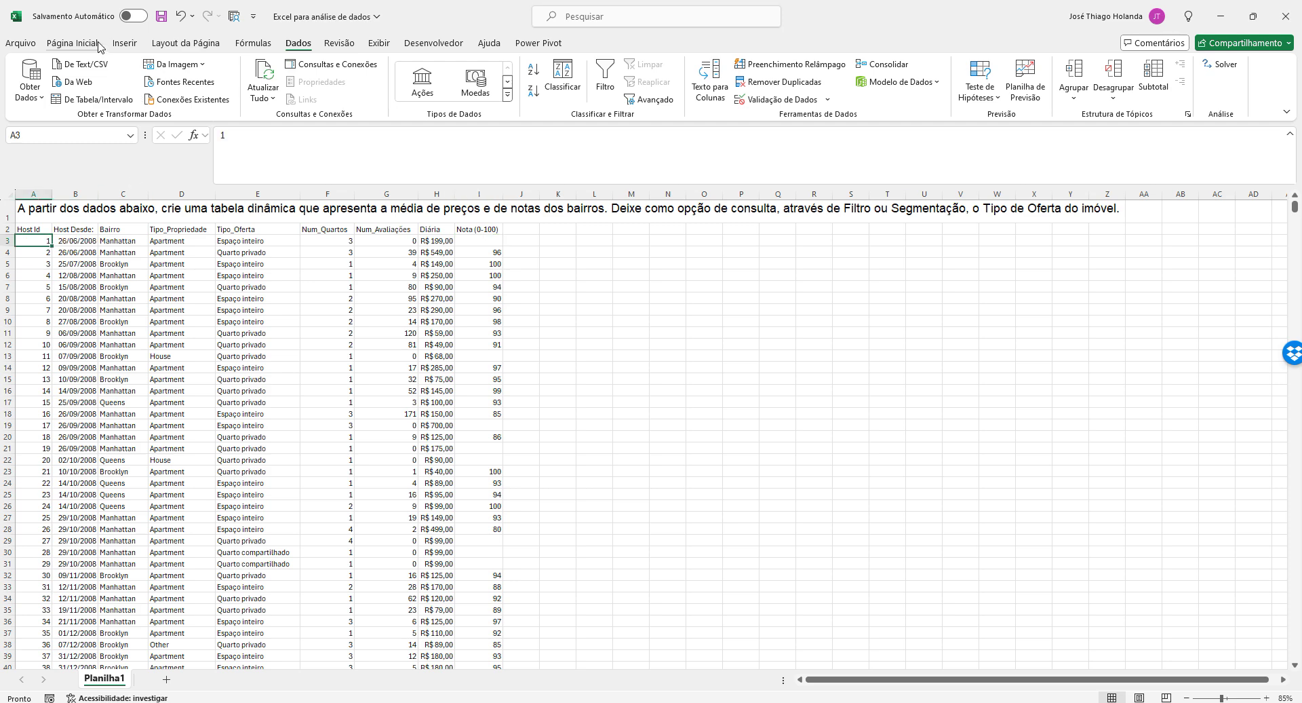
click(90, 242)
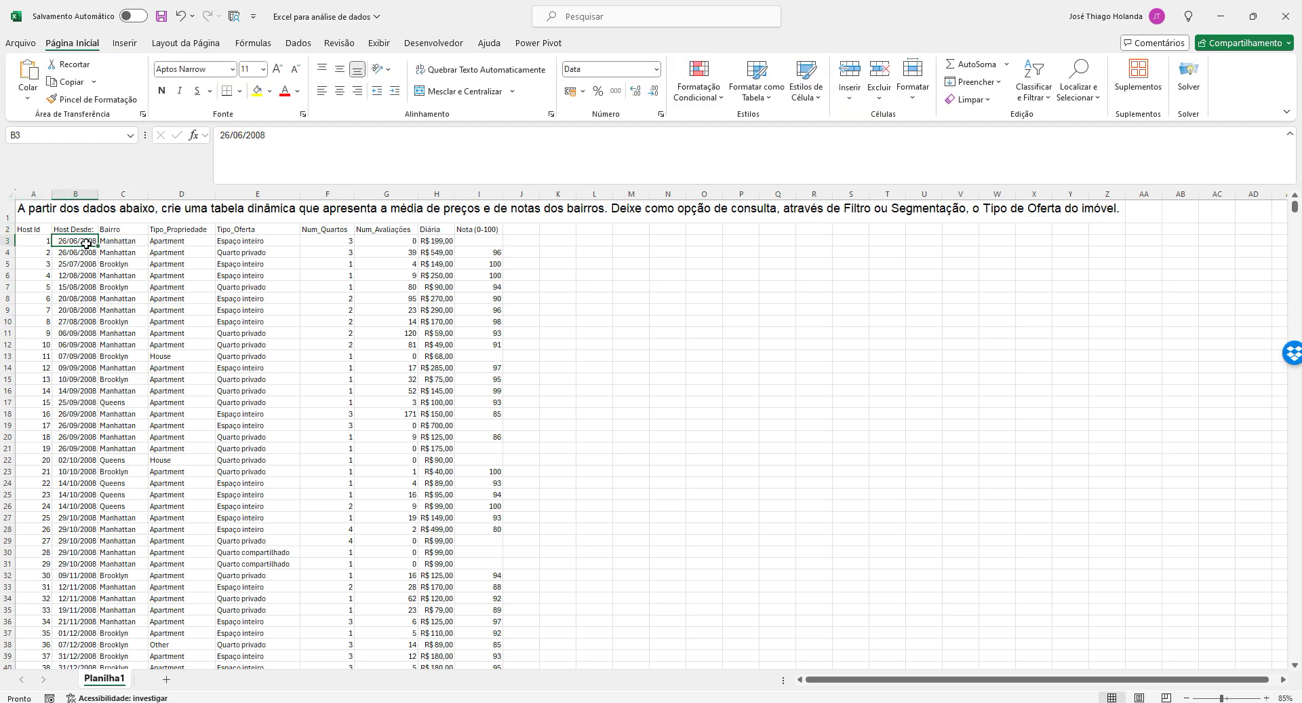
click(123, 241)
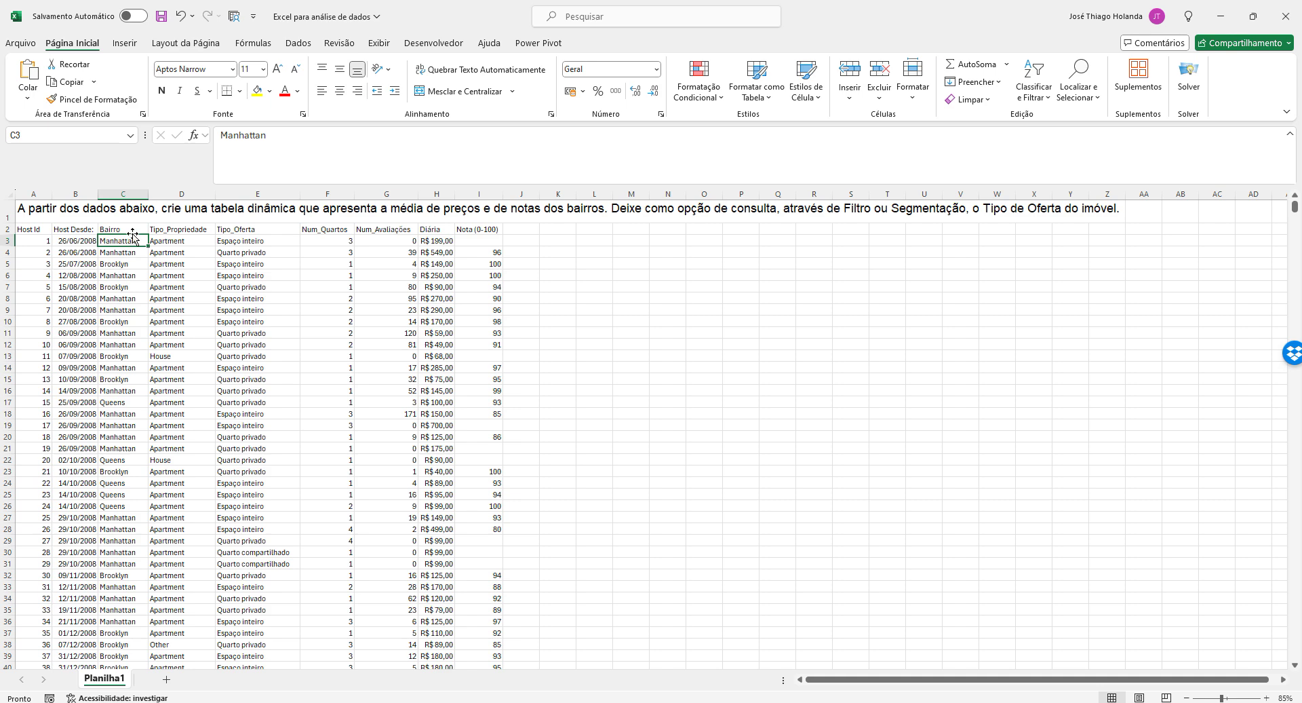
click(196, 241)
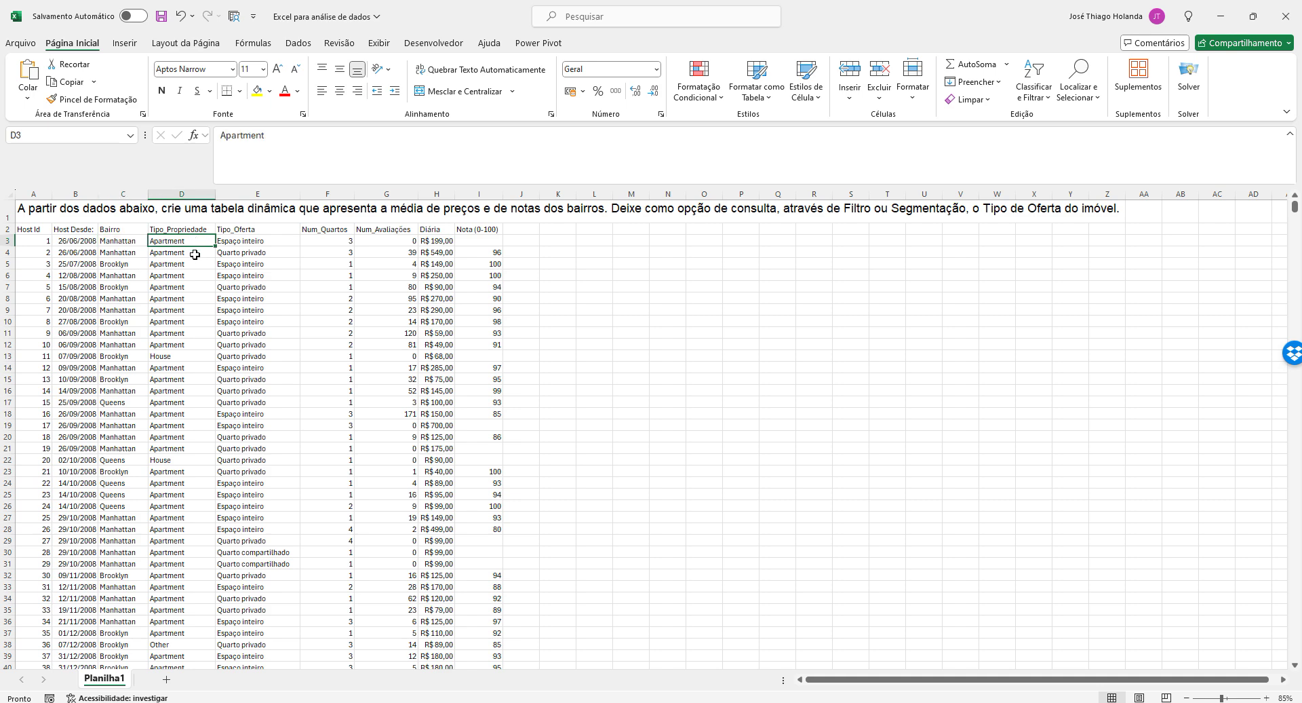
click(267, 243)
Add filters to the data header row, from Host Id through Nota (0-100)
drag(27, 230, 487, 230)
click(299, 43)
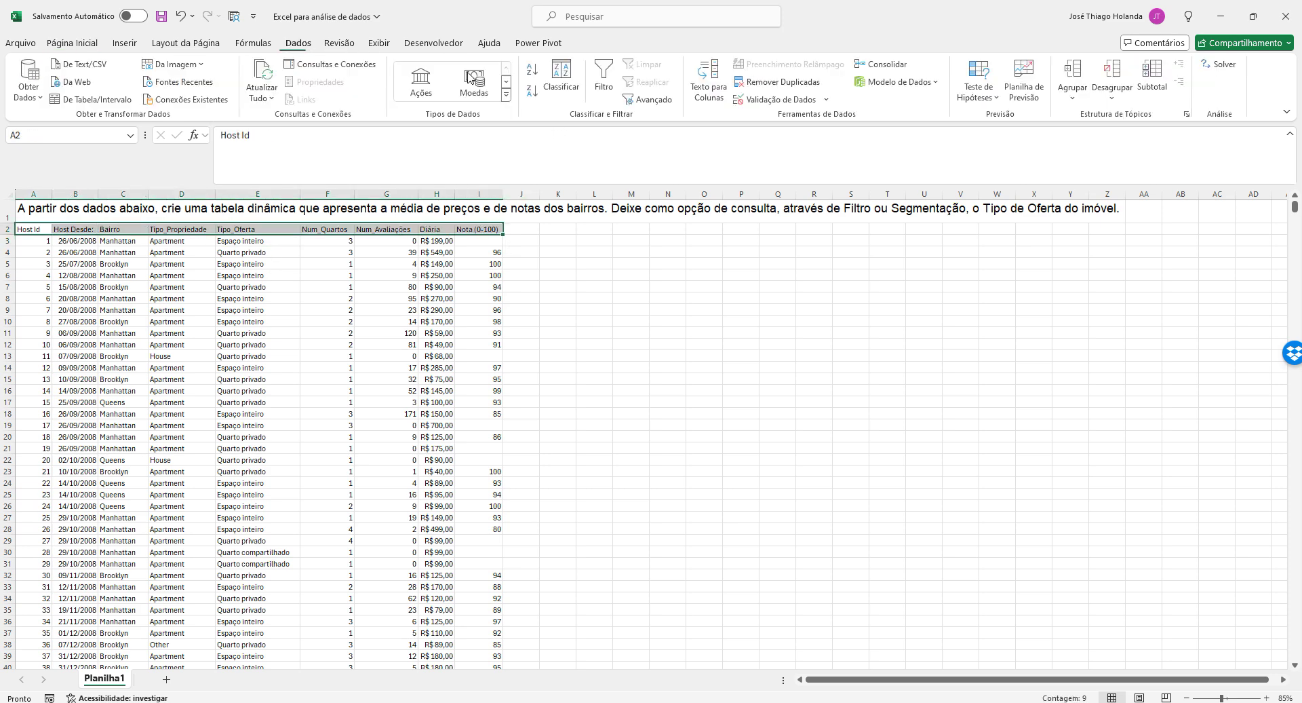
click(605, 78)
click(292, 251)
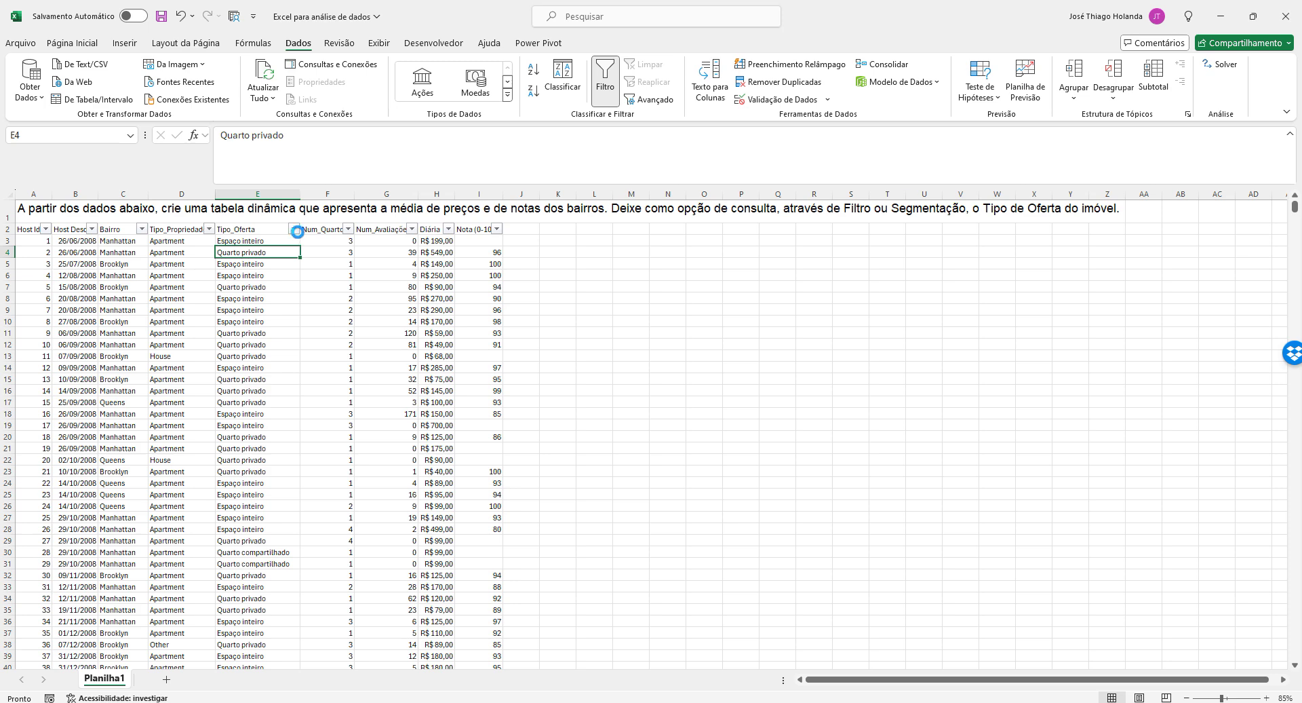
Look through the Tipo_Oferta and Bairro filter lists and close them without filtering
click(294, 229)
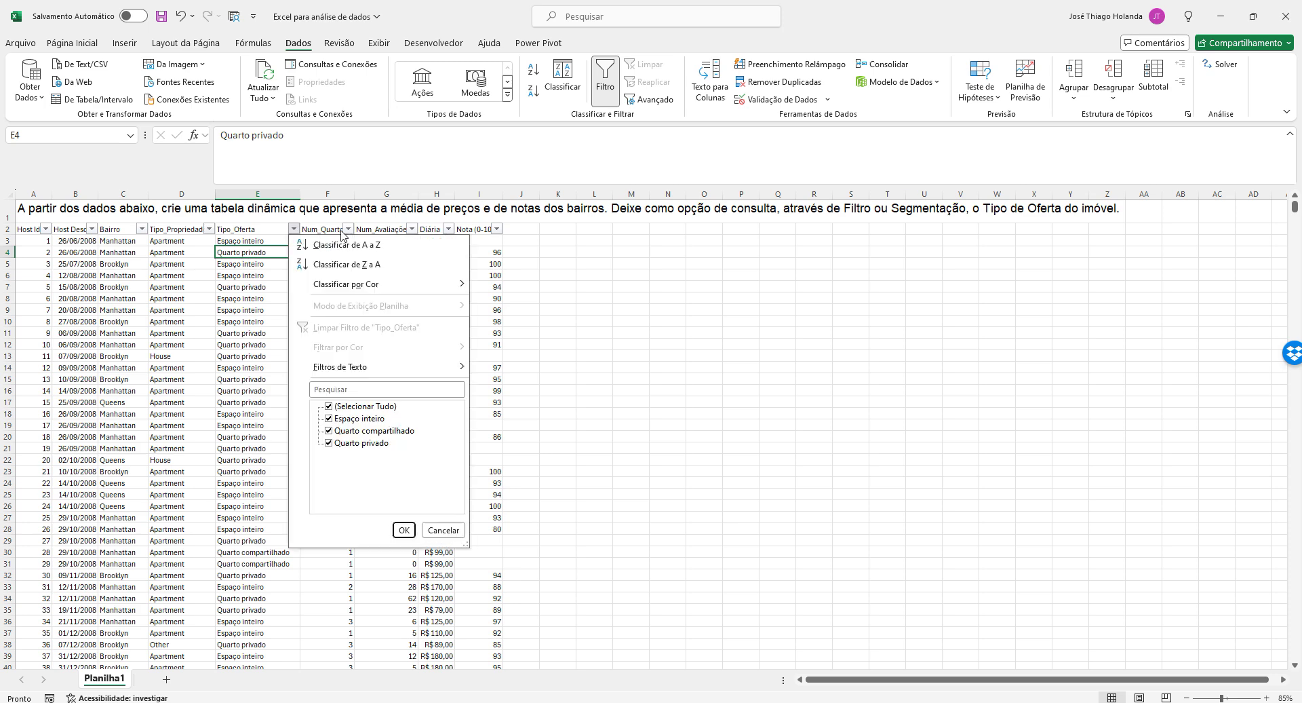
click(251, 263)
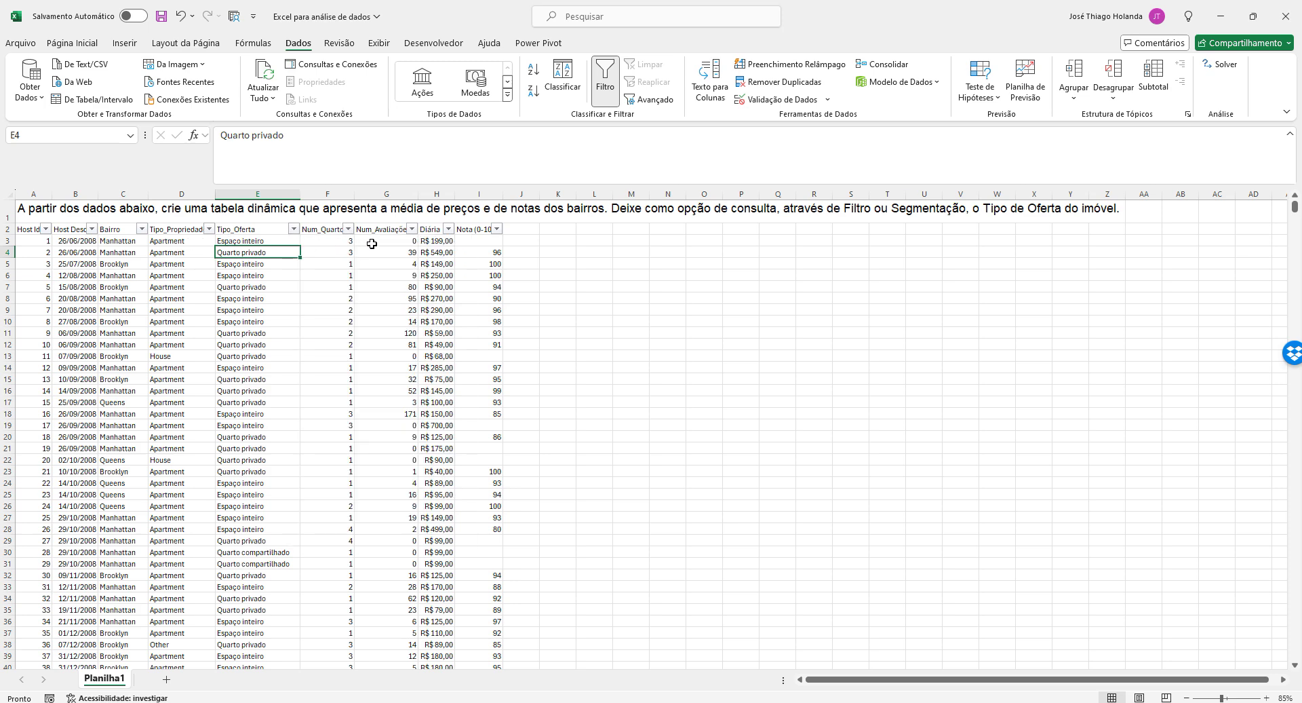
click(177, 262)
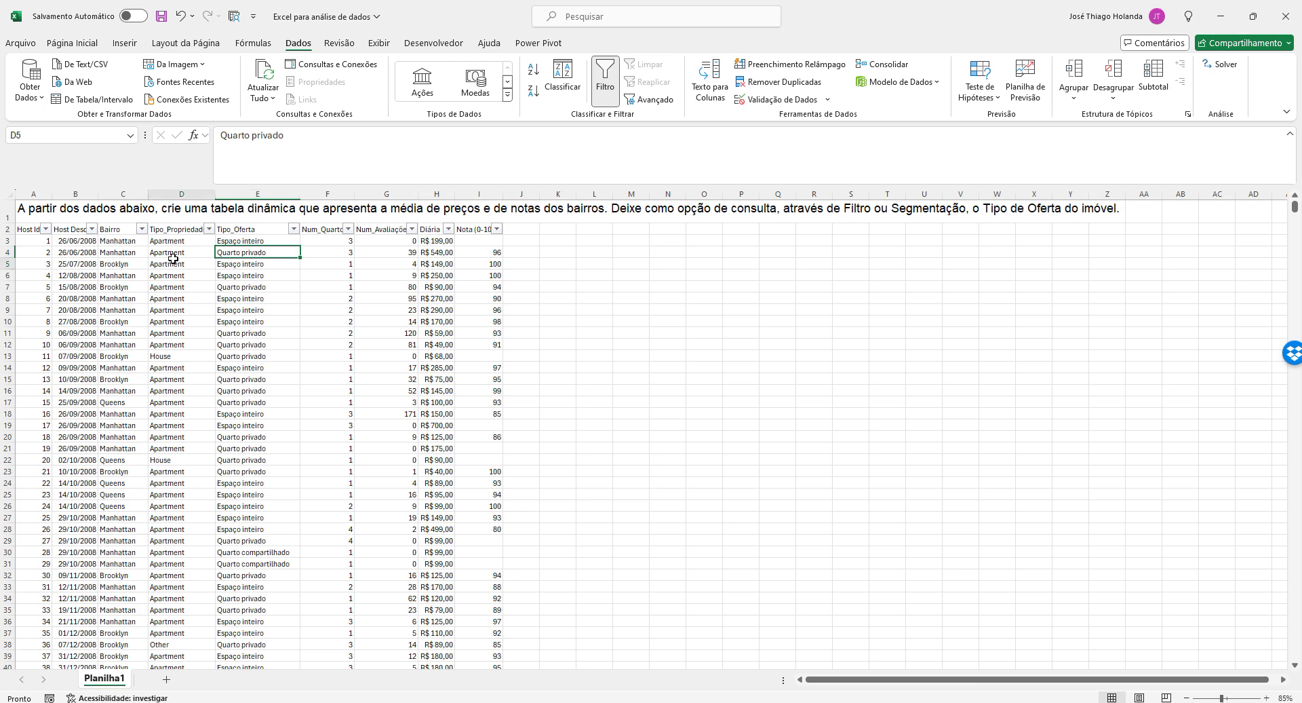
click(210, 230)
click(145, 237)
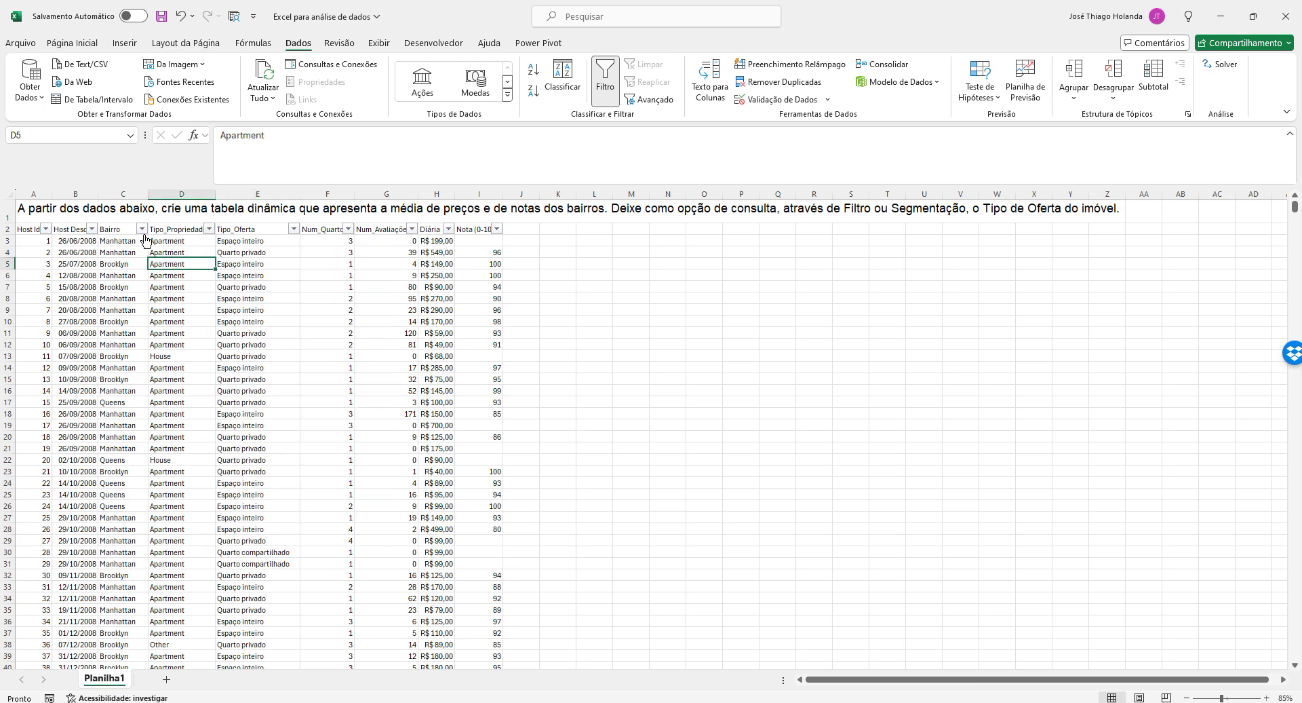
click(141, 228)
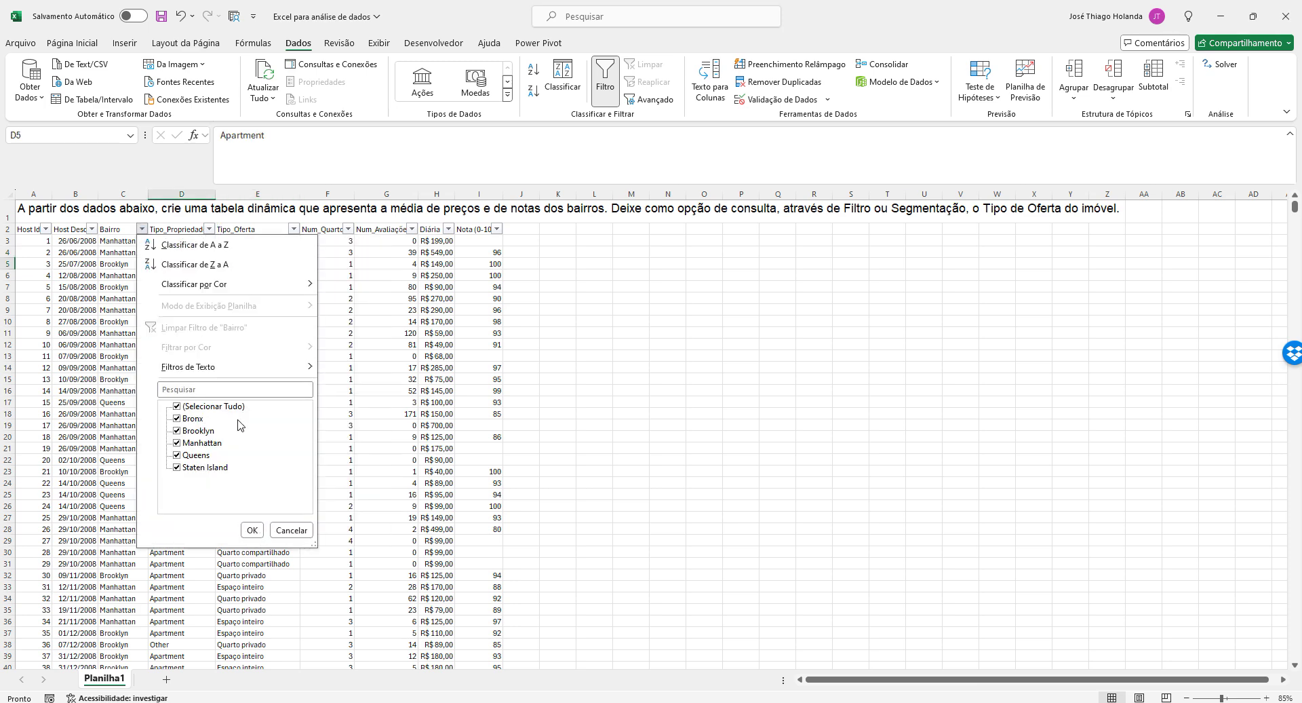
click(353, 339)
Examine the room counts down the first records of the Num_Quartos column
click(346, 243)
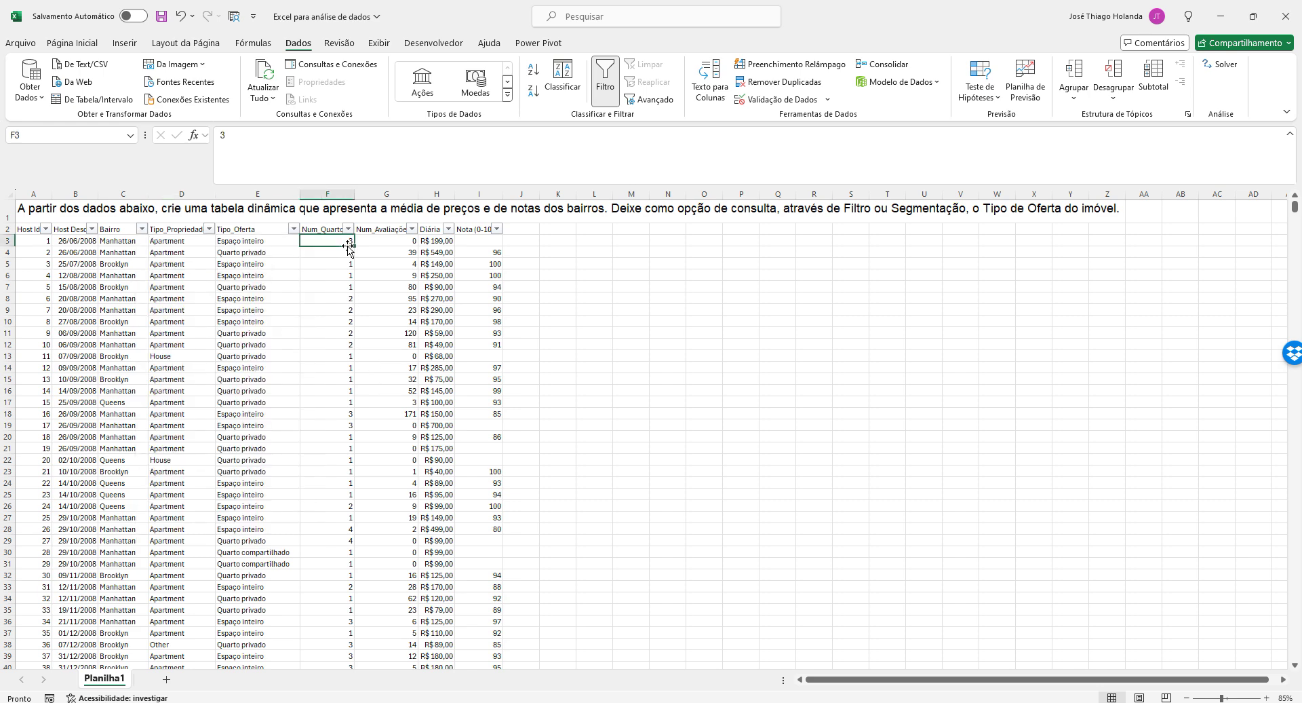
click(95, 41)
key(Down)
key(Down)
key(Down)
key(Down)
key(Down)
key(Down)
key(Down)
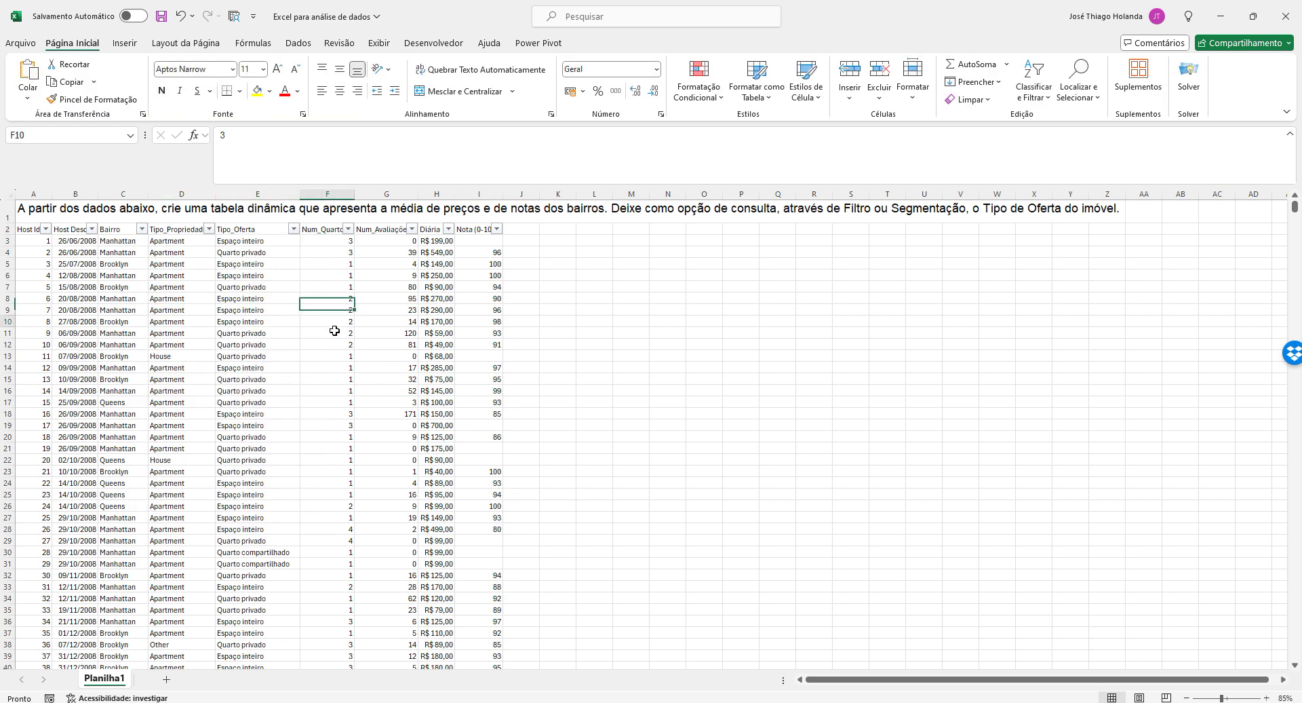
key(Down)
key(Down)
key(Down)
key(Down)
key(Down)
Examine the review counts, daily prices and ratings in the Num_Avaliações, Diária and Nota (0-100) columns
click(390, 249)
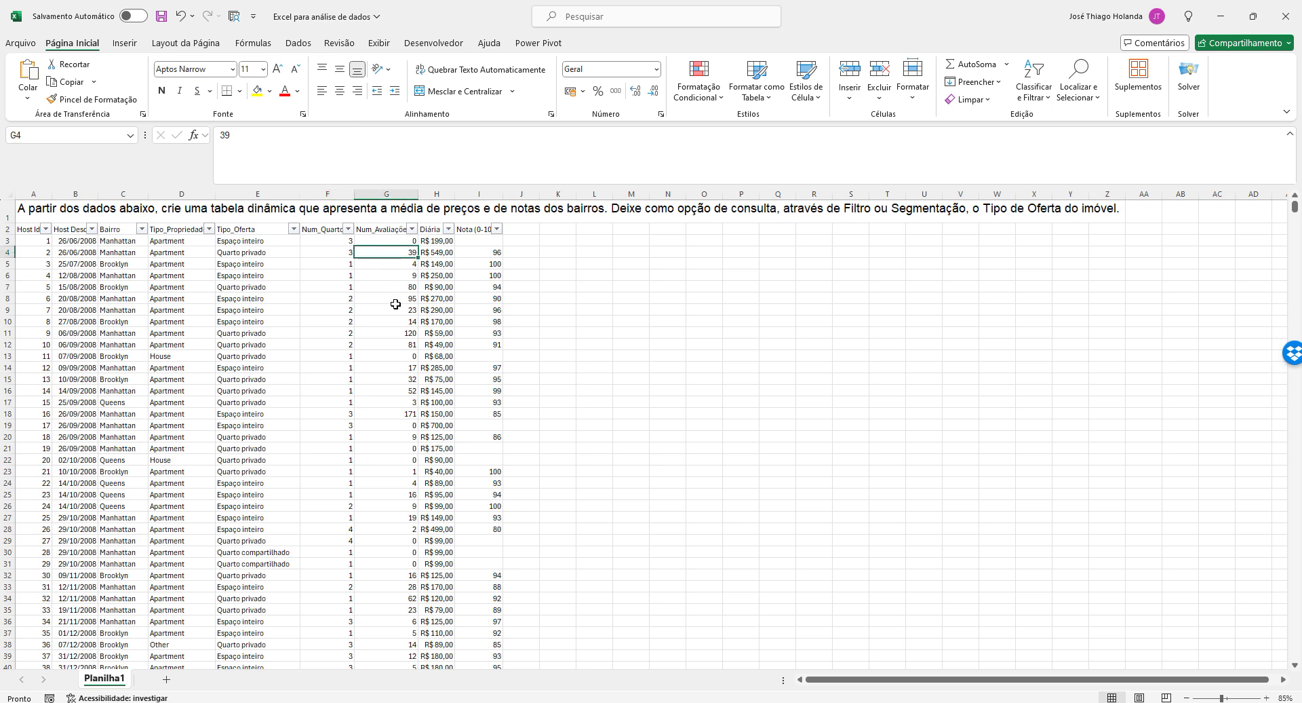
click(395, 309)
drag(441, 242, 445, 275)
click(441, 319)
click(439, 273)
click(437, 242)
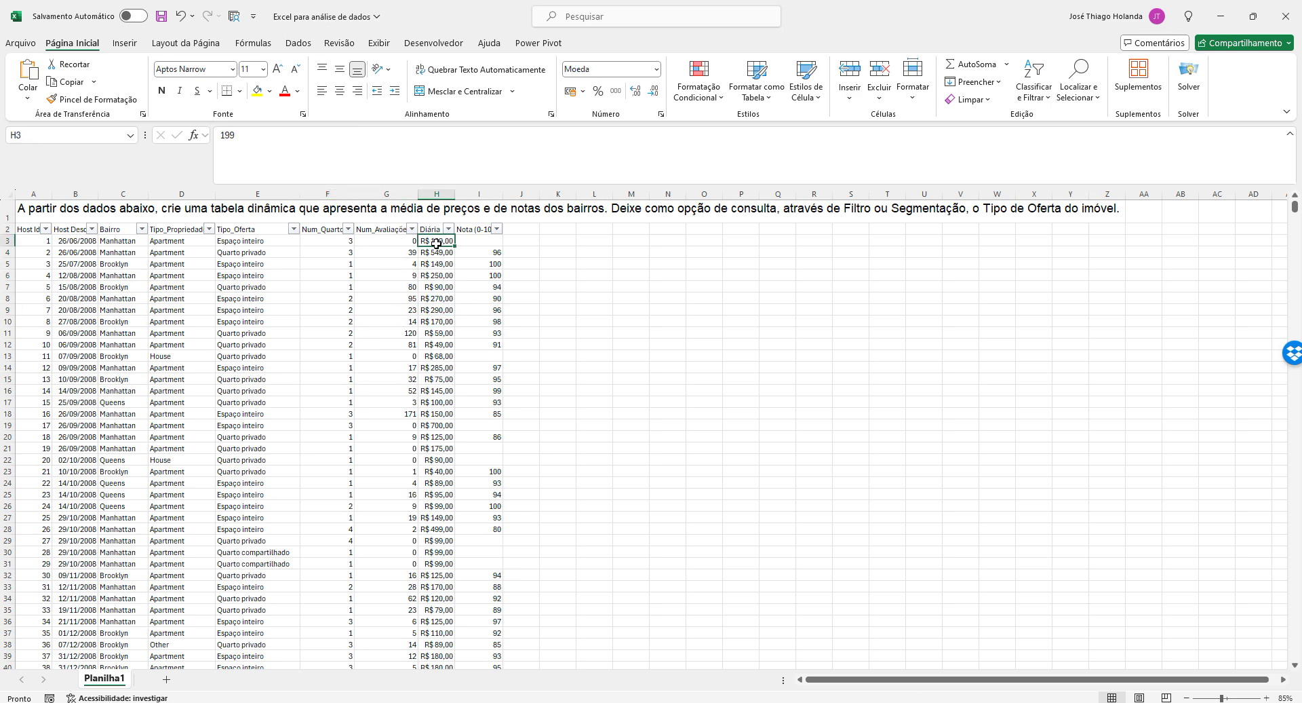
click(492, 254)
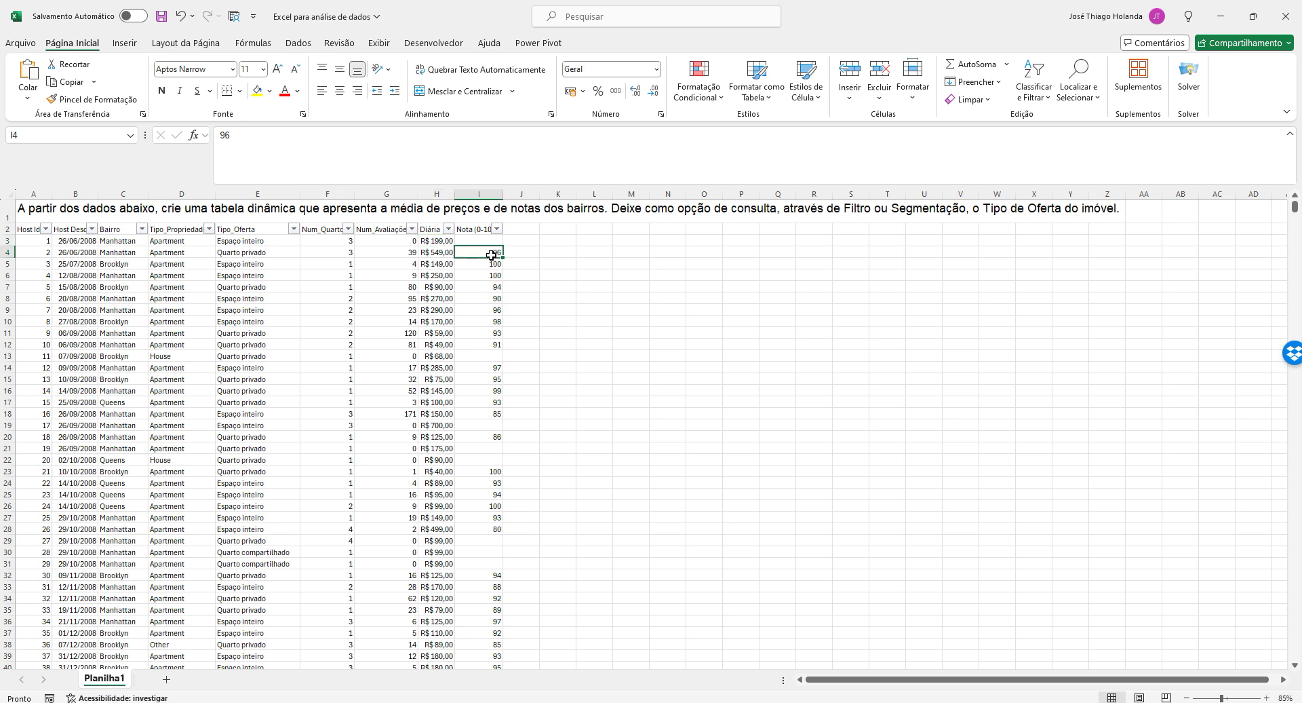
click(477, 288)
click(476, 333)
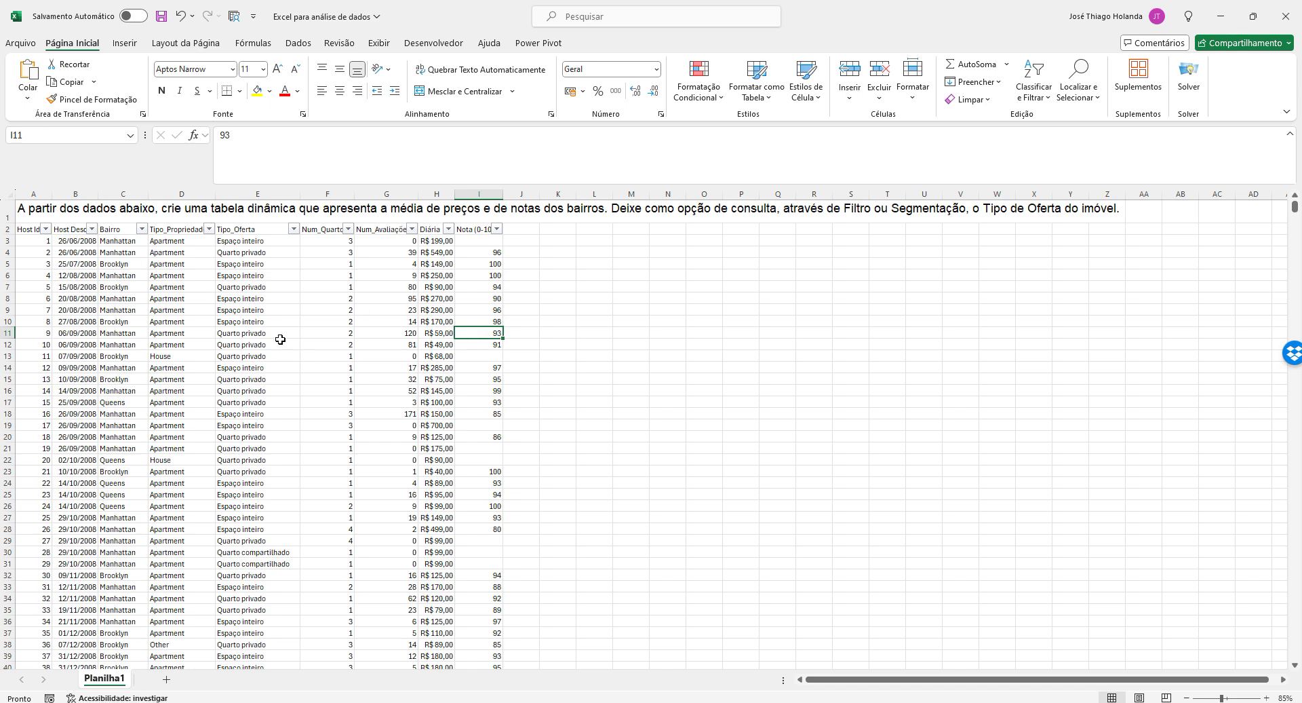
Review the Diária and Bairro columns against the pivot table task statement in cell A1
click(436, 242)
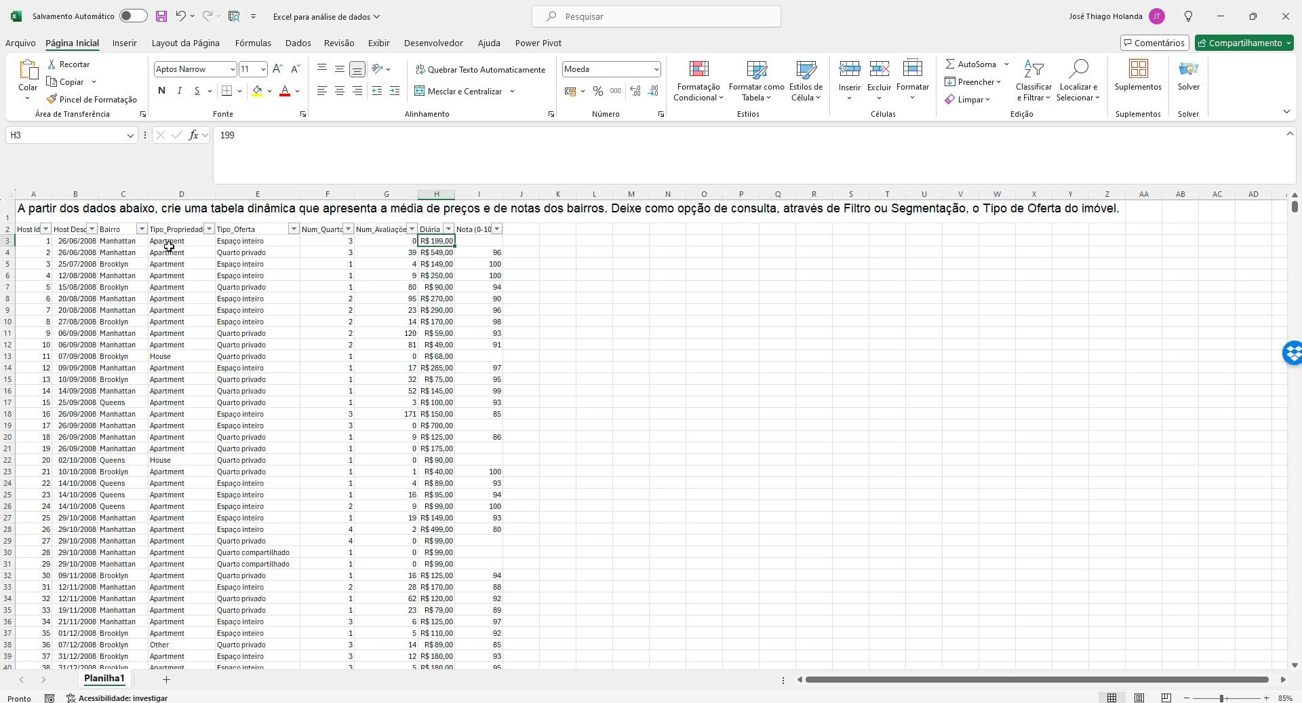
click(123, 249)
click(119, 314)
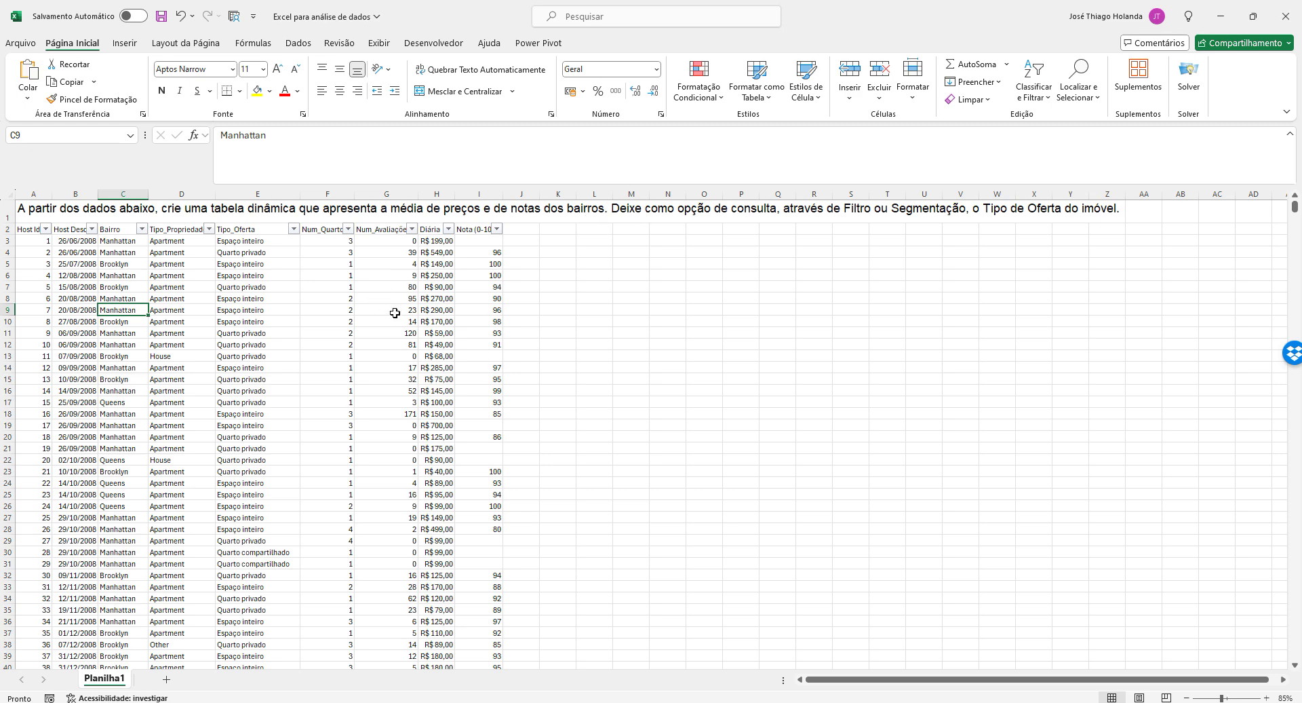
click(252, 208)
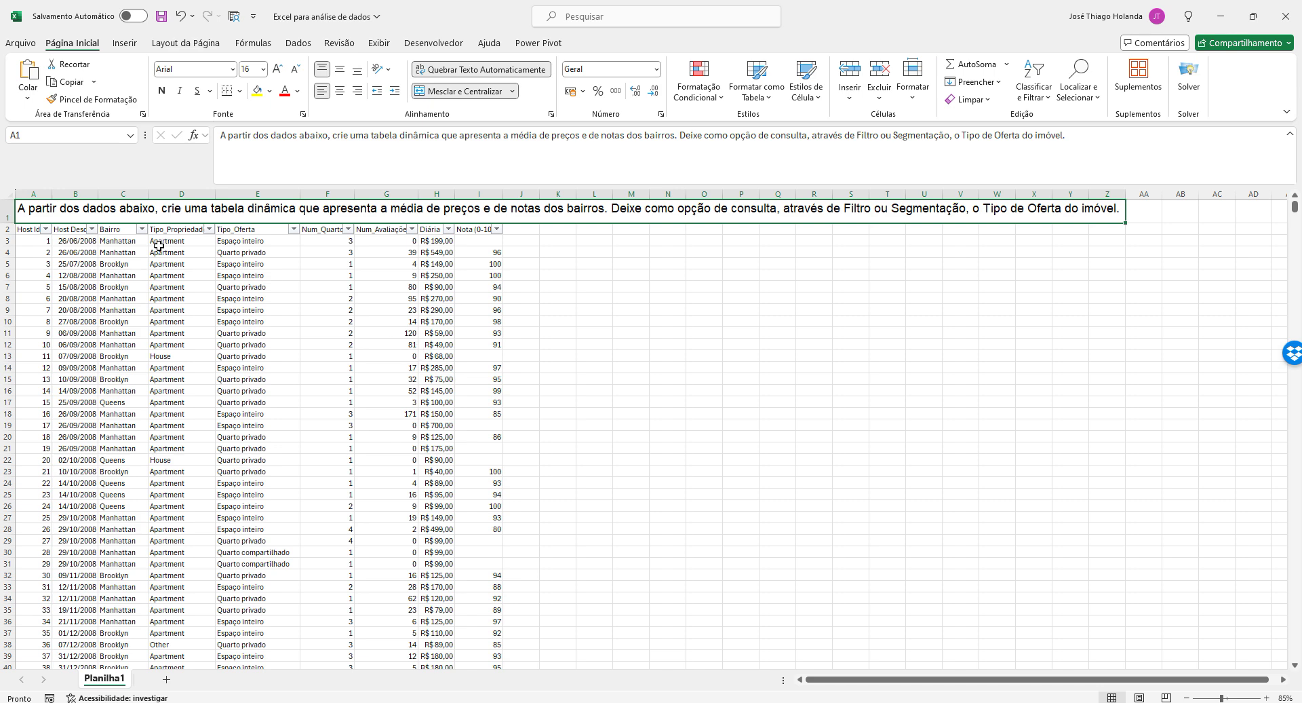
click(90, 283)
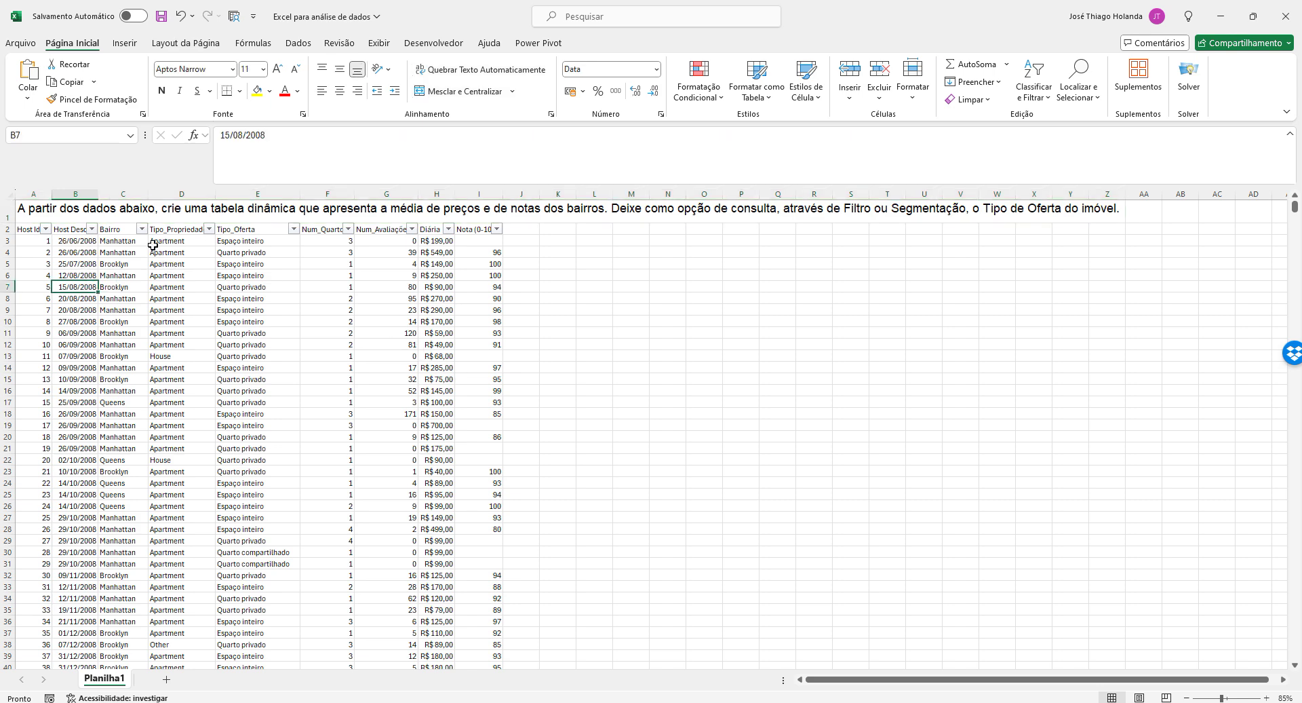
Remove the filters from the data header row, Host Id through Nota (0-100)
drag(37, 230, 499, 230)
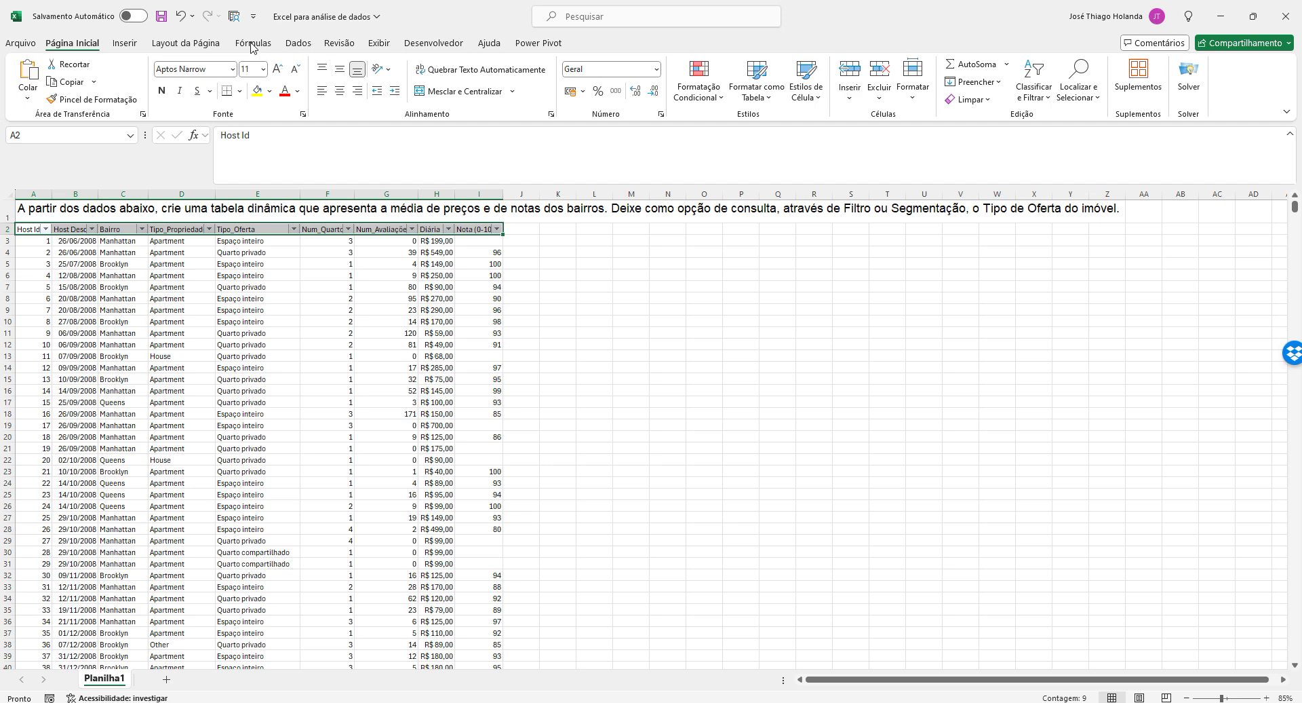
click(299, 43)
click(605, 78)
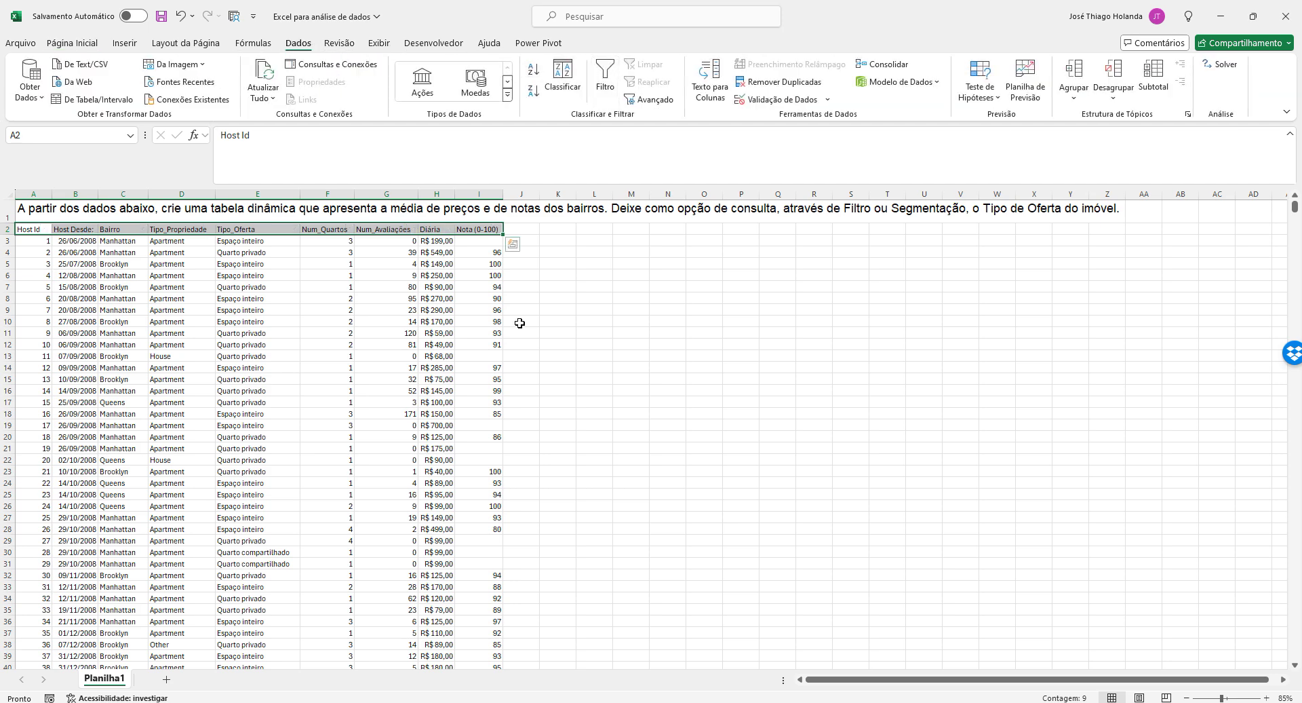
click(521, 344)
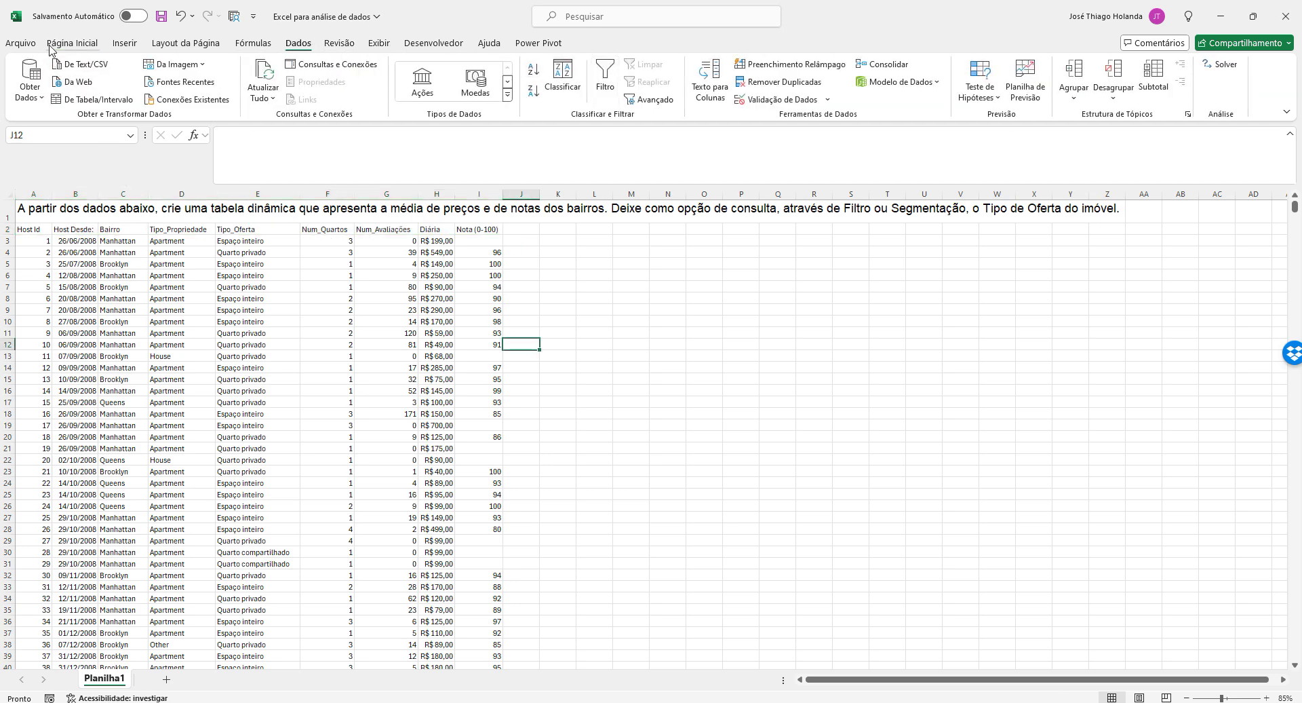
Look through the file and database sources available for importing external data, and close the list without importing
click(72, 43)
click(297, 42)
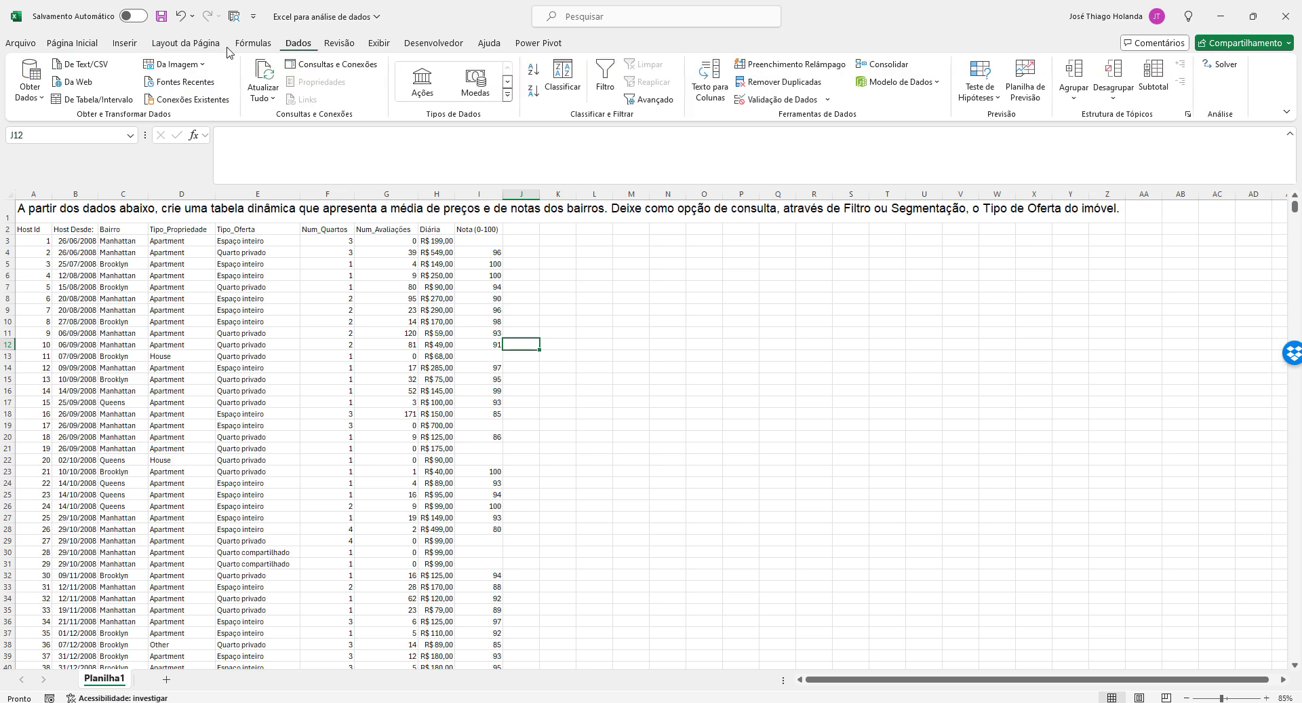
click(29, 80)
click(78, 124)
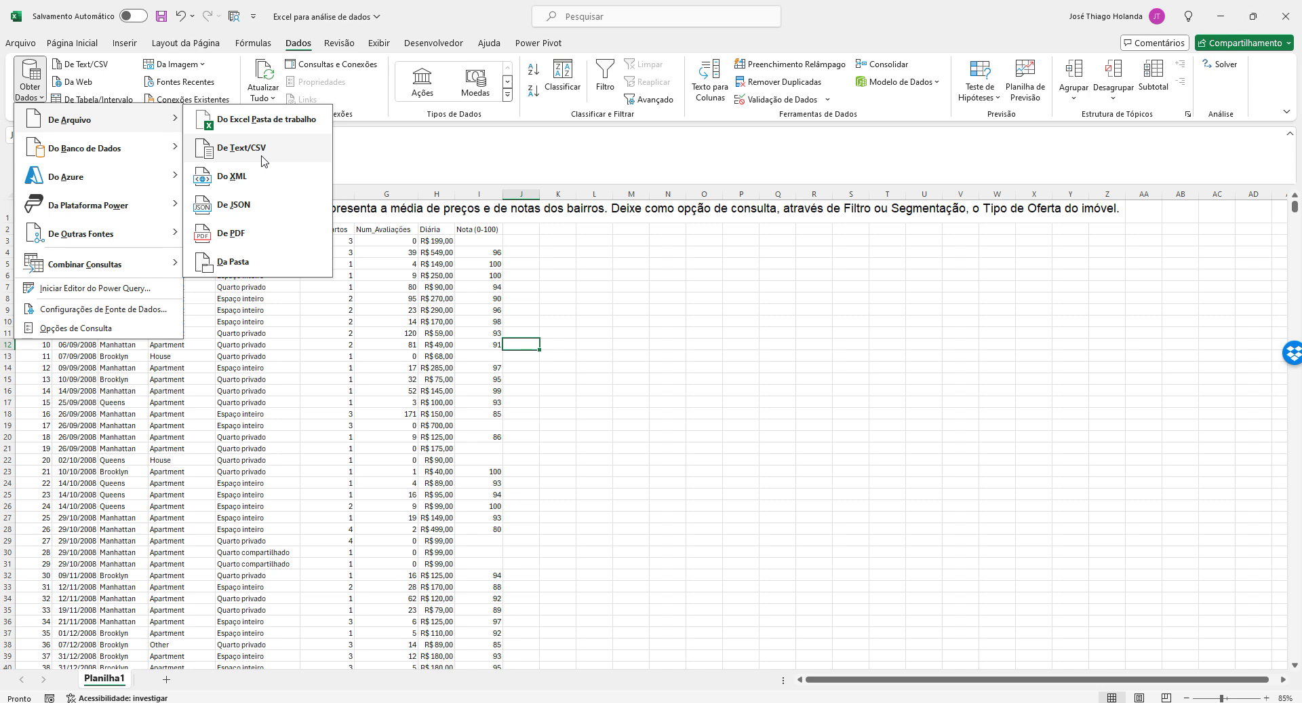
mouse_move(120, 152)
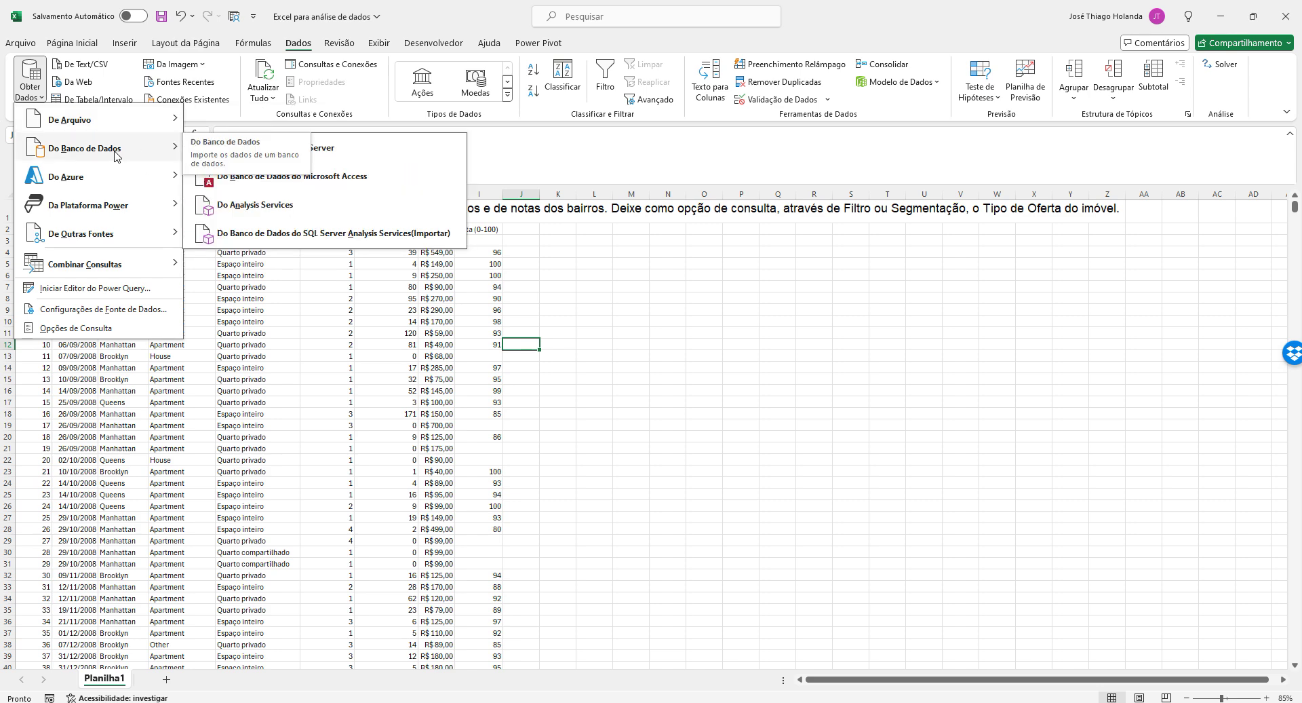
mouse_move(116, 130)
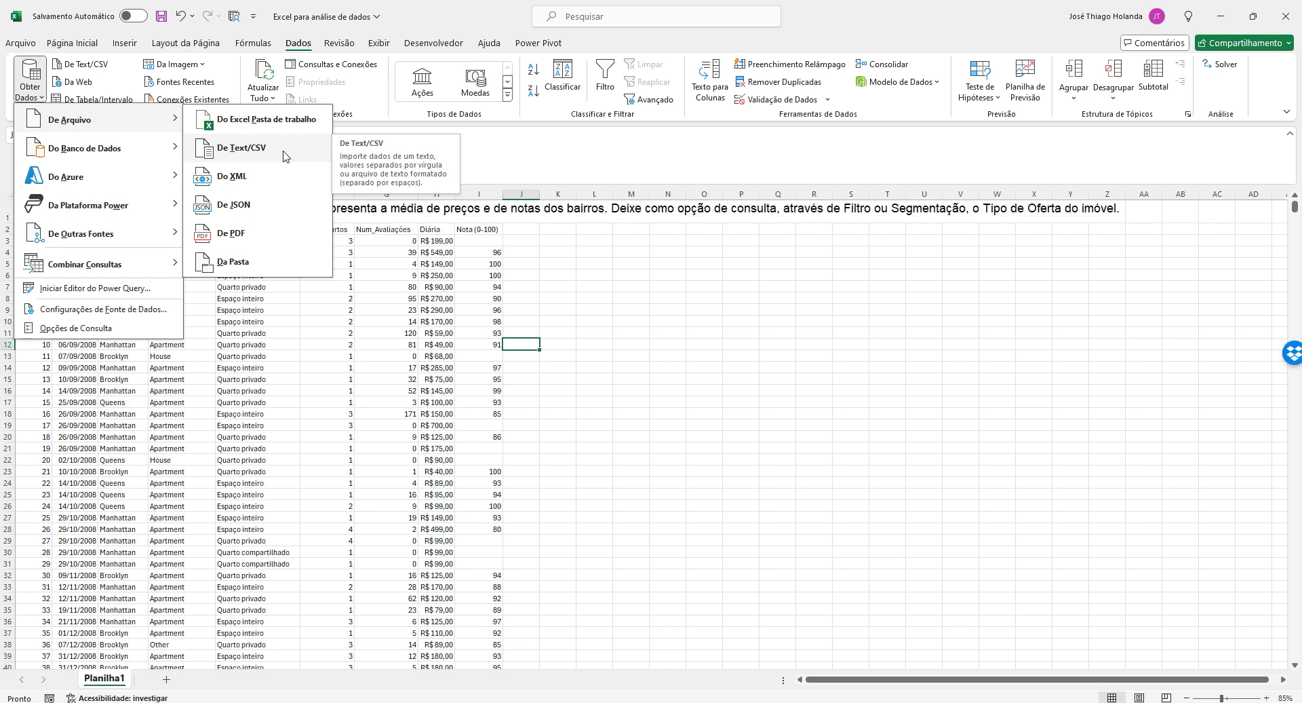
click(588, 266)
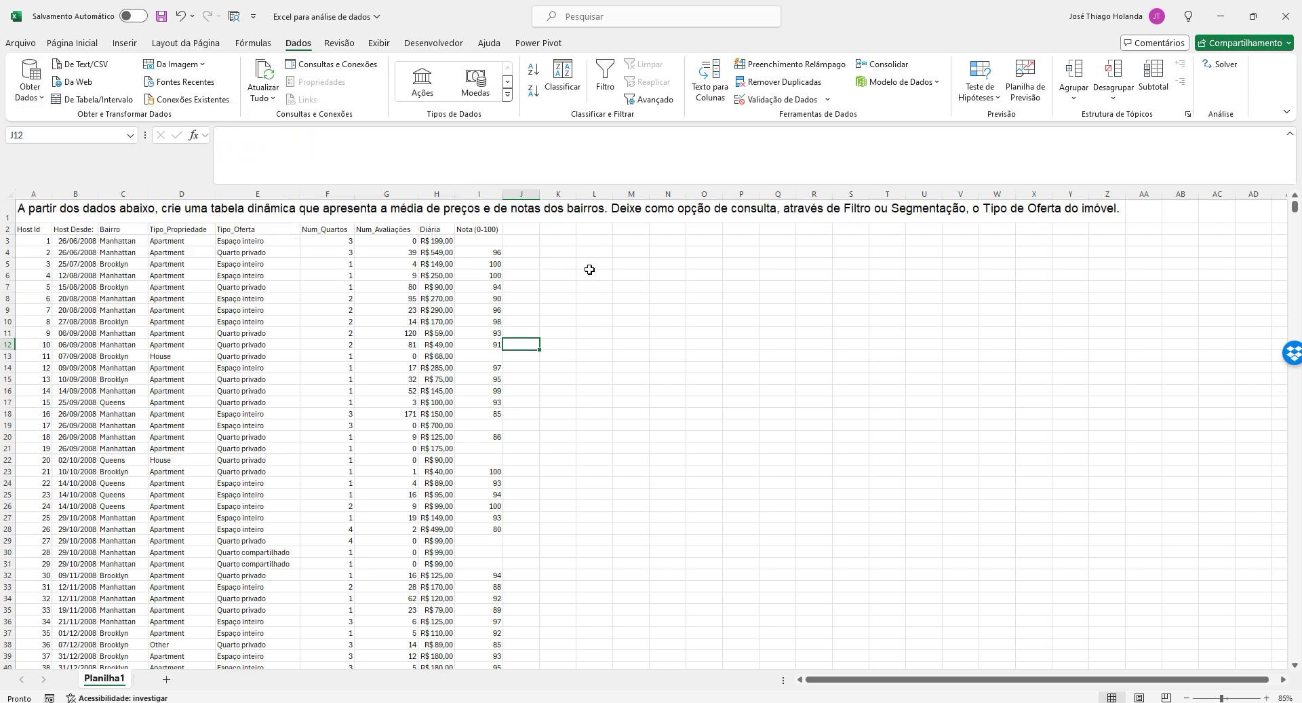
Switch to Notepad, review the dados hospedagens text file up to its header and first records, and return to Excel
click(625, 670)
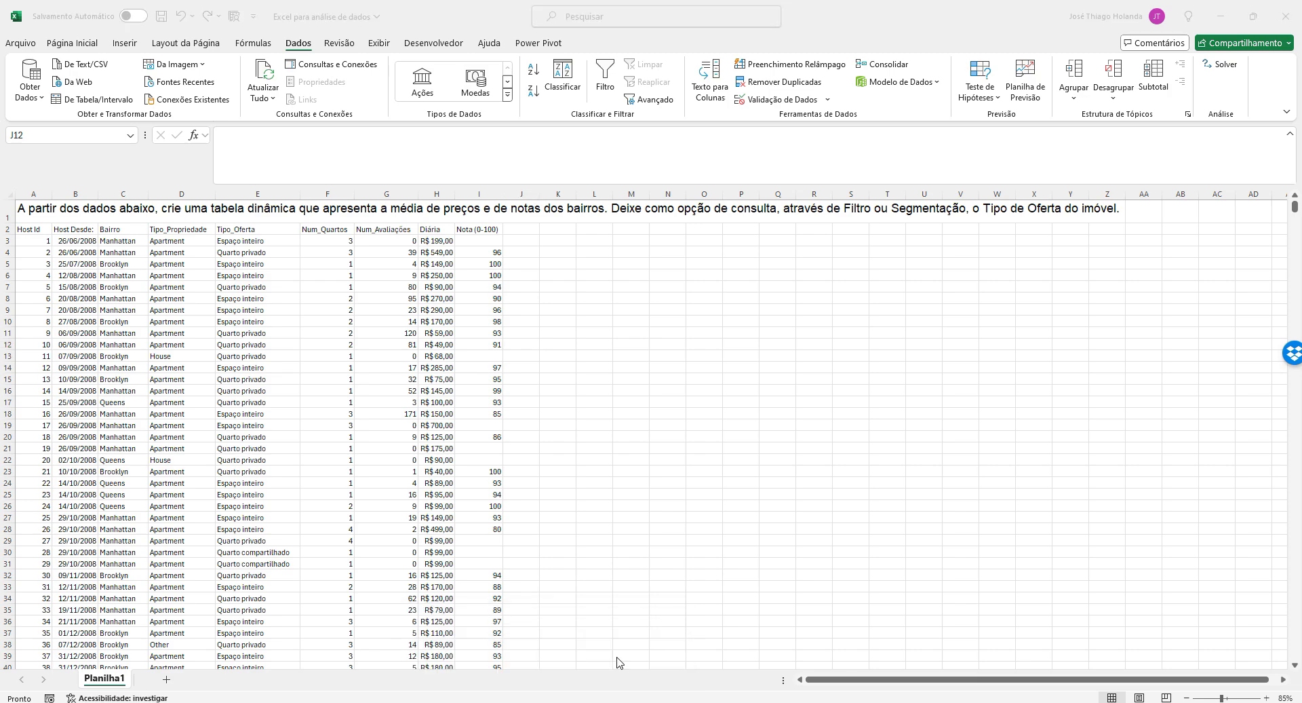
scroll(609, 350, up, 5)
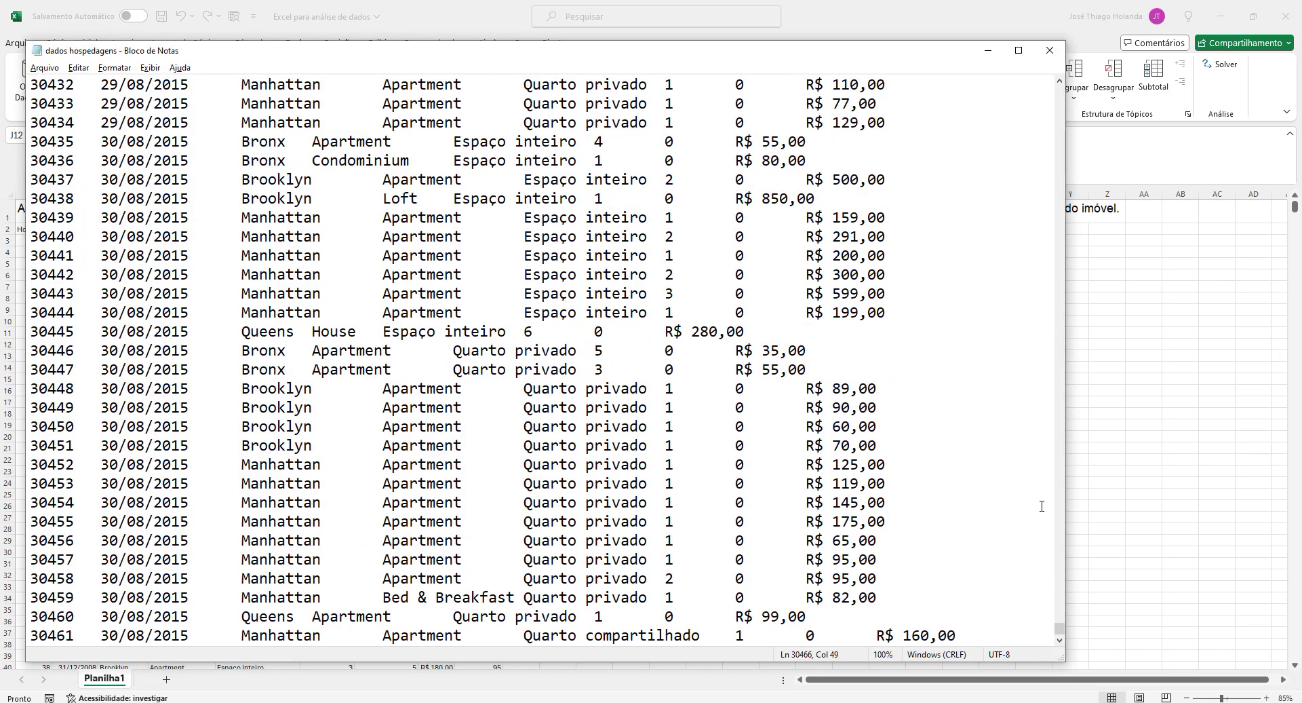
scroll(1059, 225, up, 20)
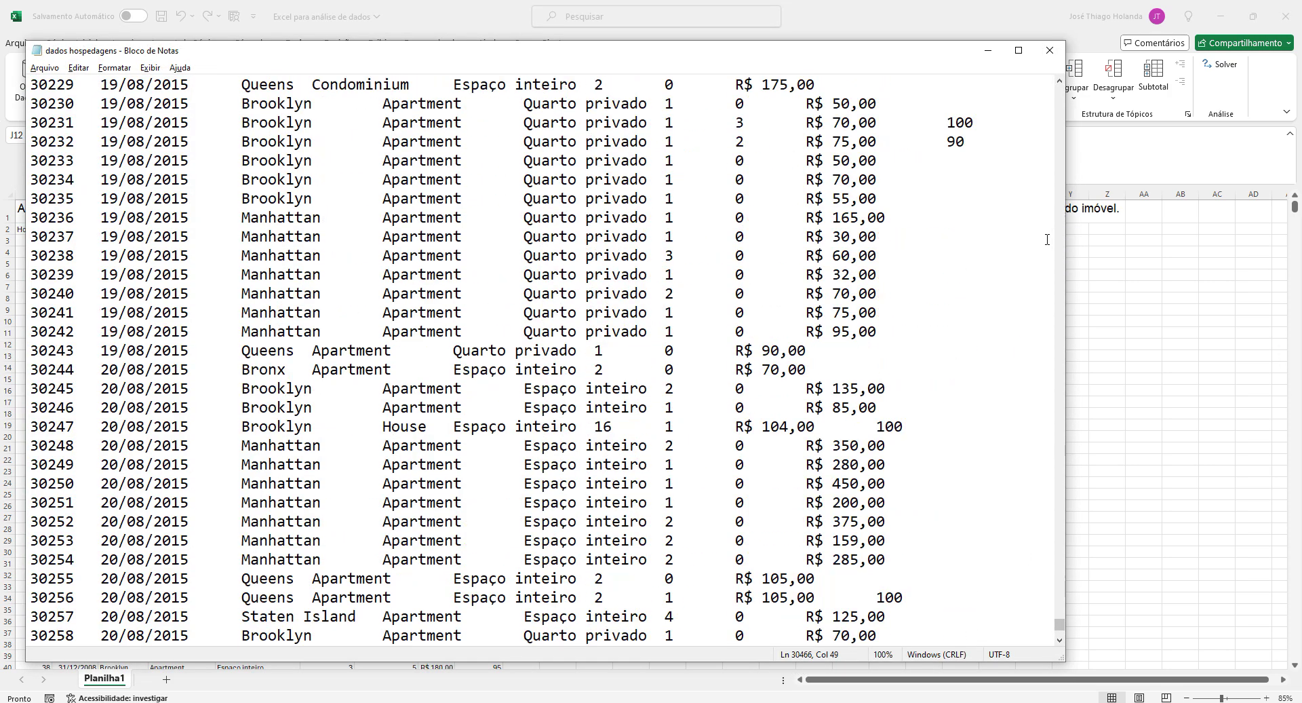
drag(1060, 624, 1058, 82)
click(198, 84)
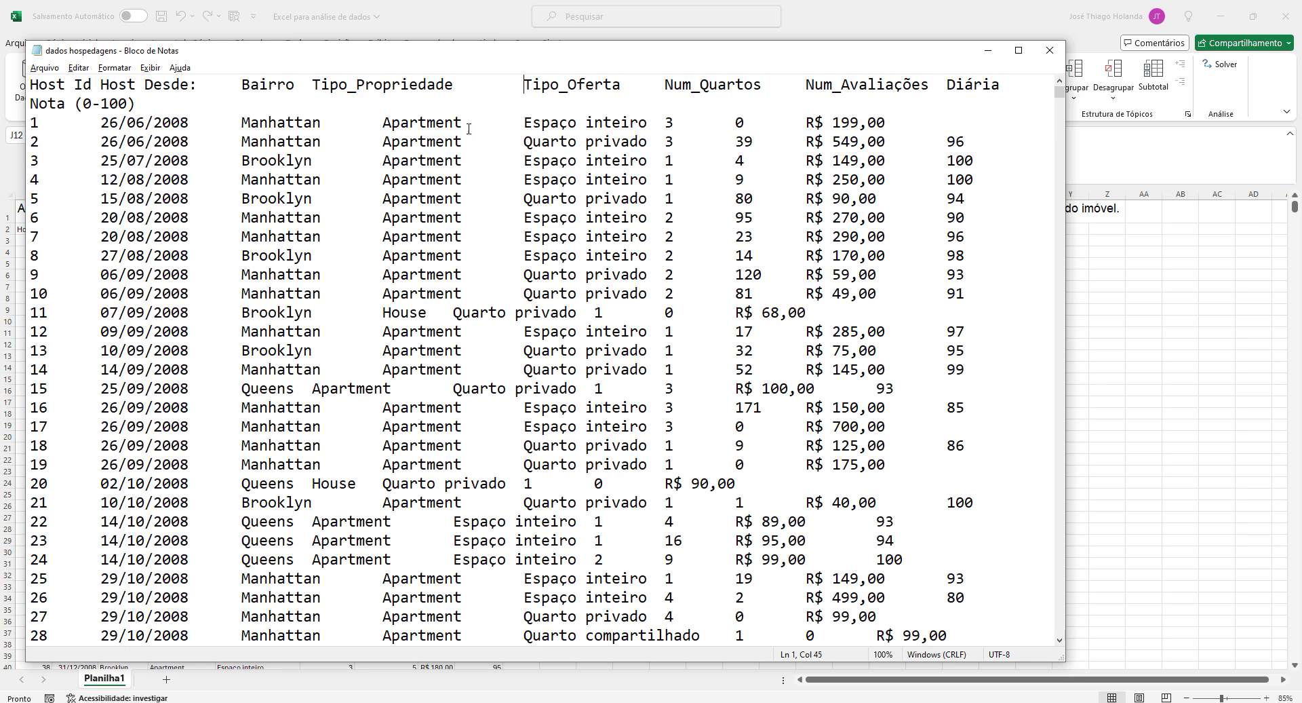
click(160, 178)
click(1114, 337)
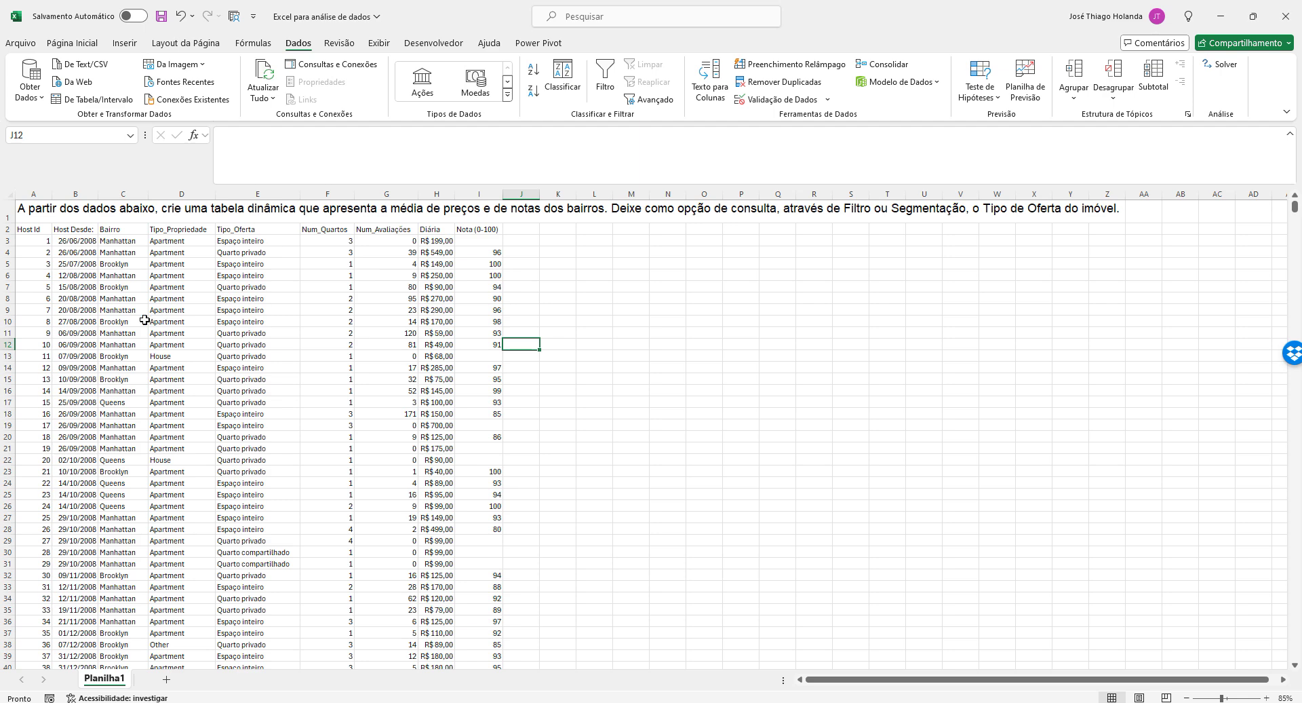
Start a Text/CSV import of the dados hospedagens text file from the Planilhas de aulas folder
click(30, 80)
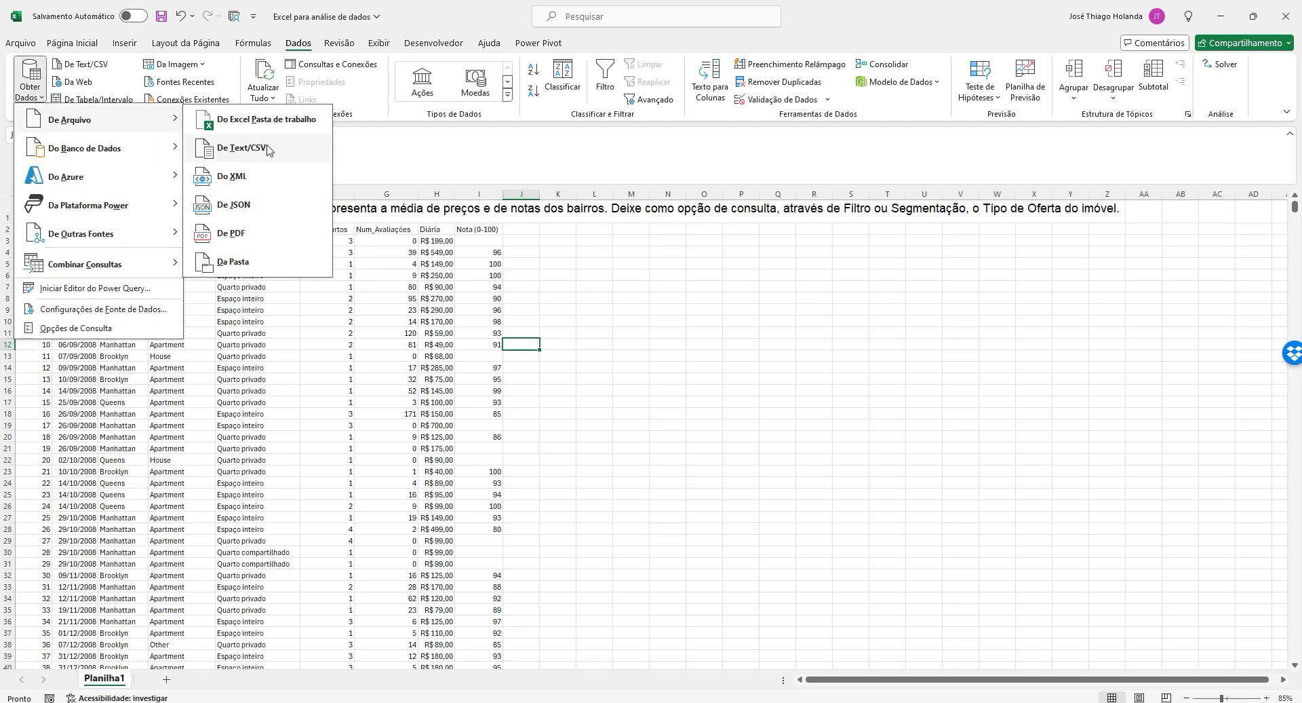
click(272, 145)
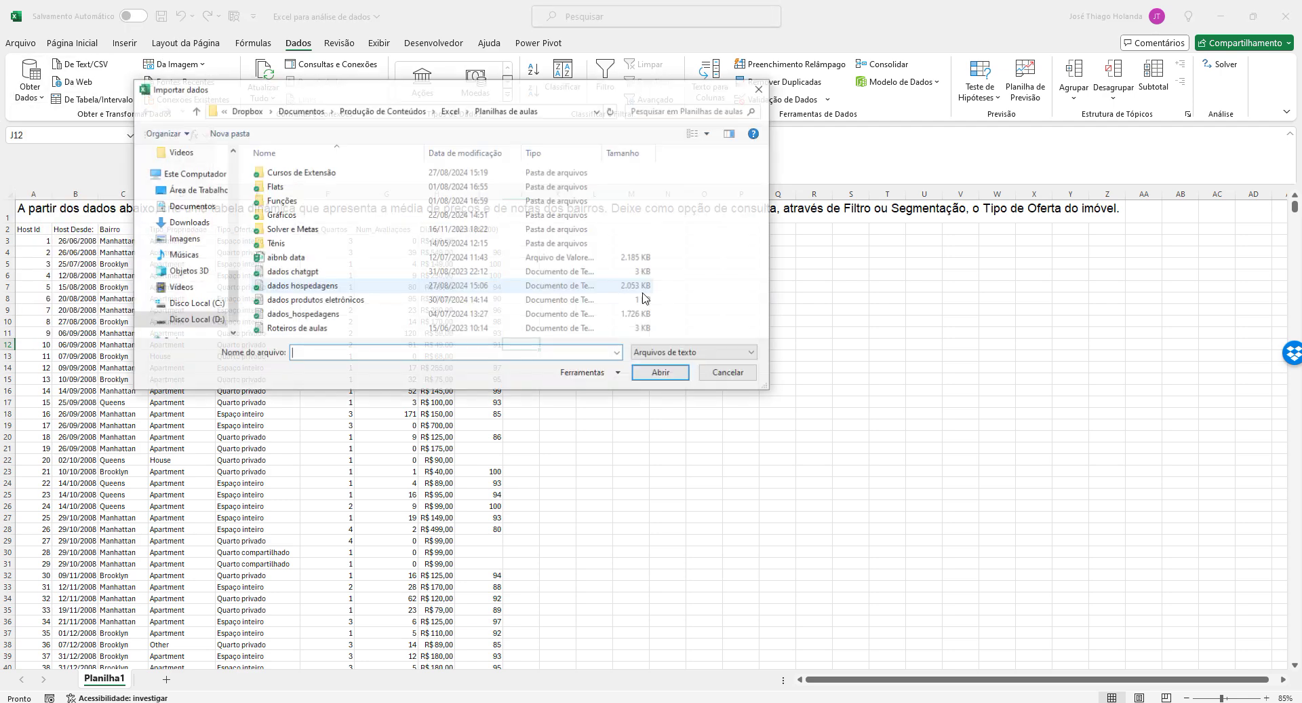
click(331, 288)
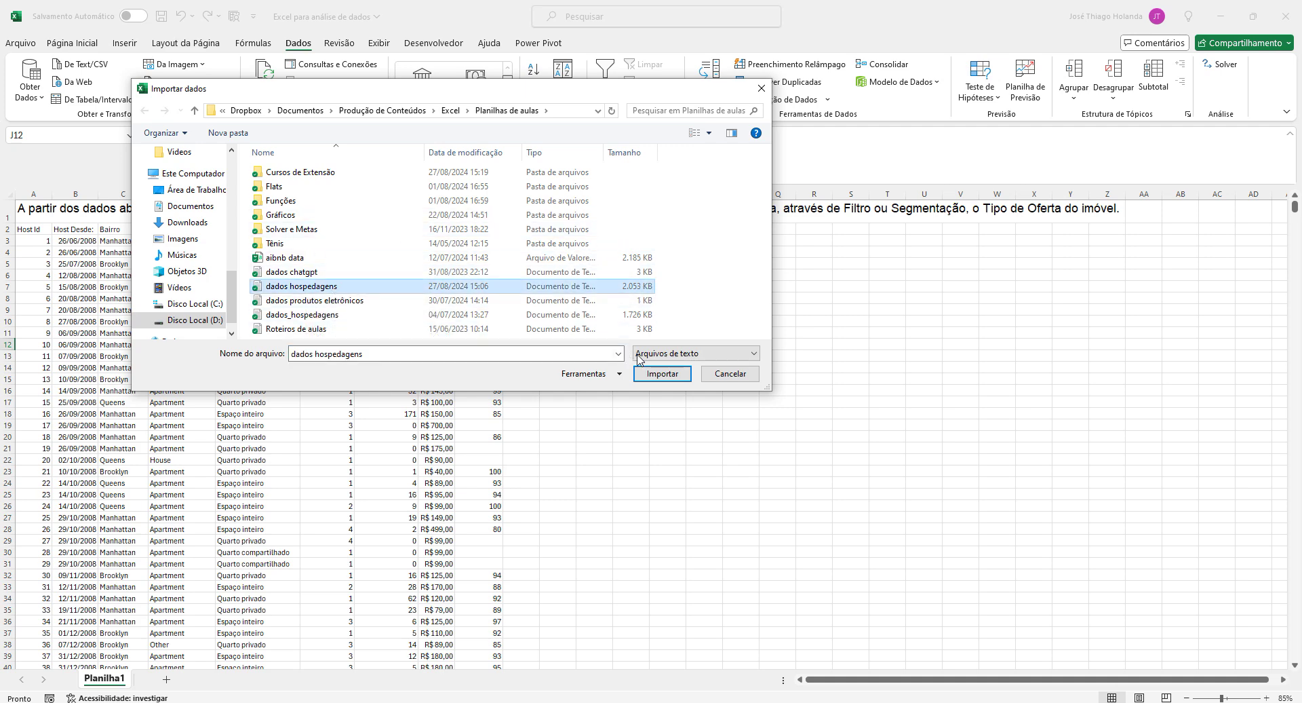
click(663, 373)
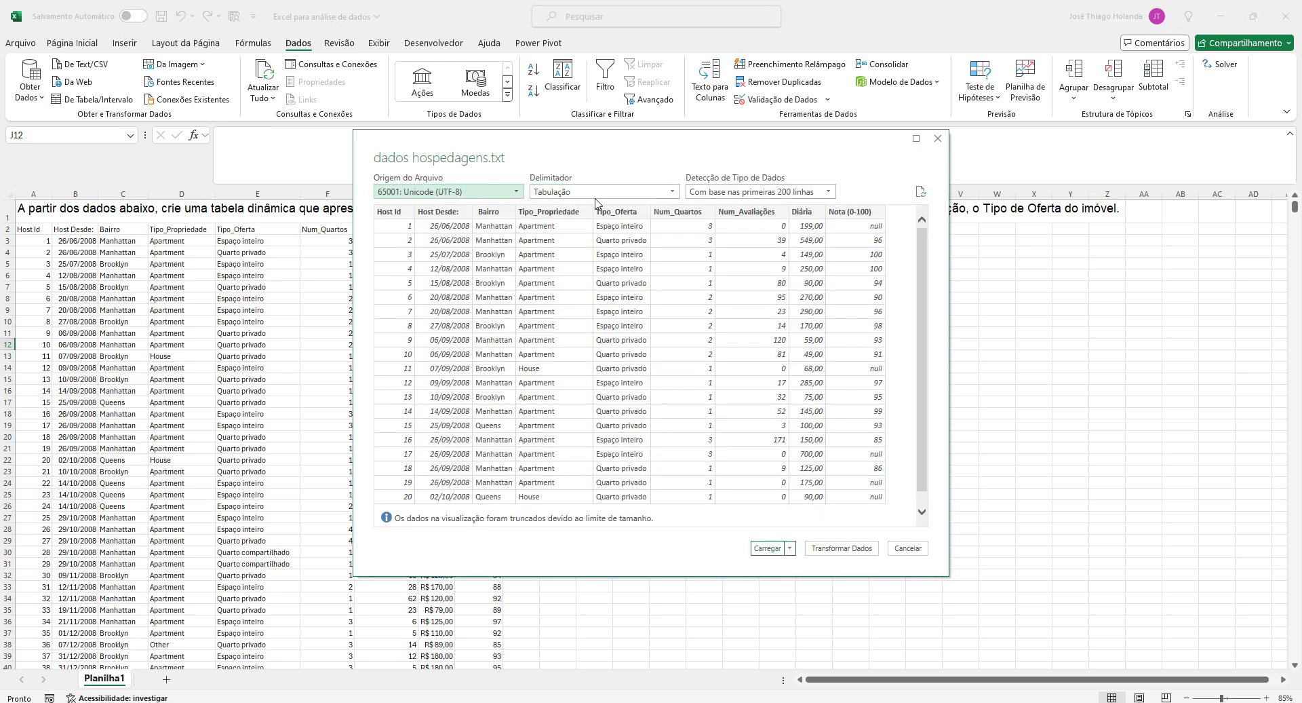
Try Dois-pontos as the delimiter in the import preview, and return the delimiter to Tabulação
click(673, 192)
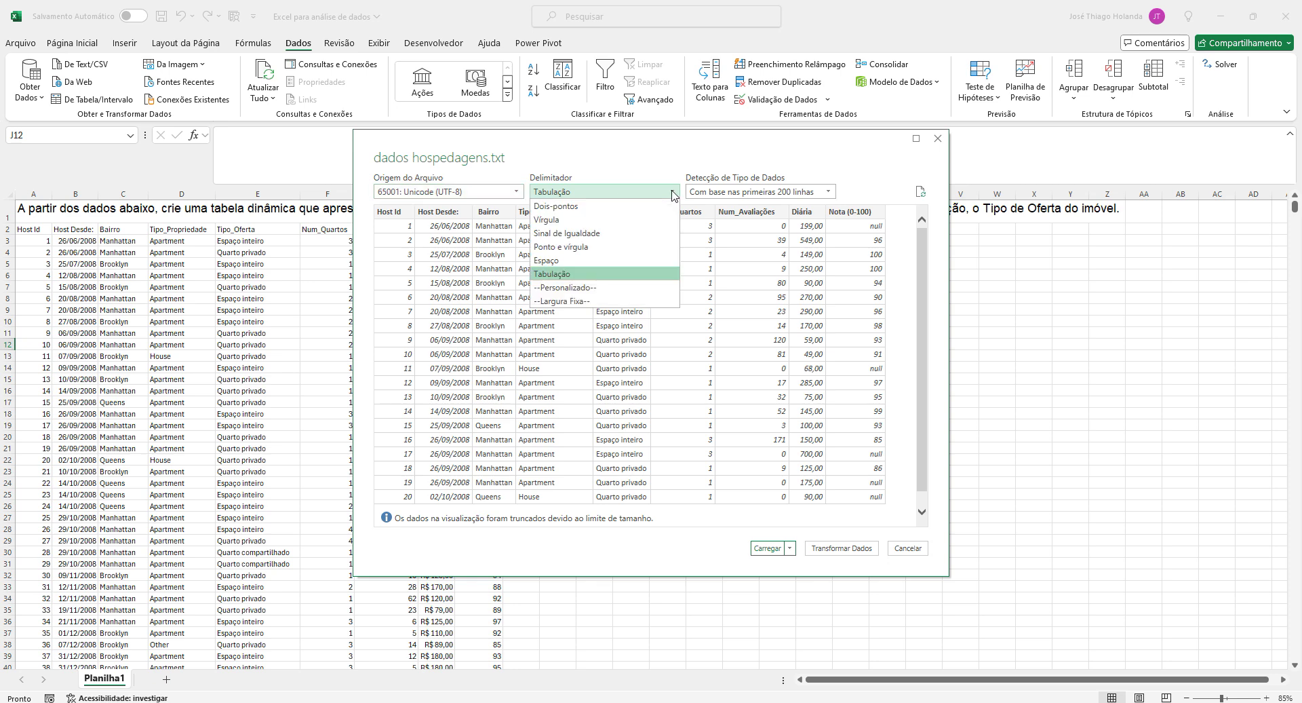
click(618, 208)
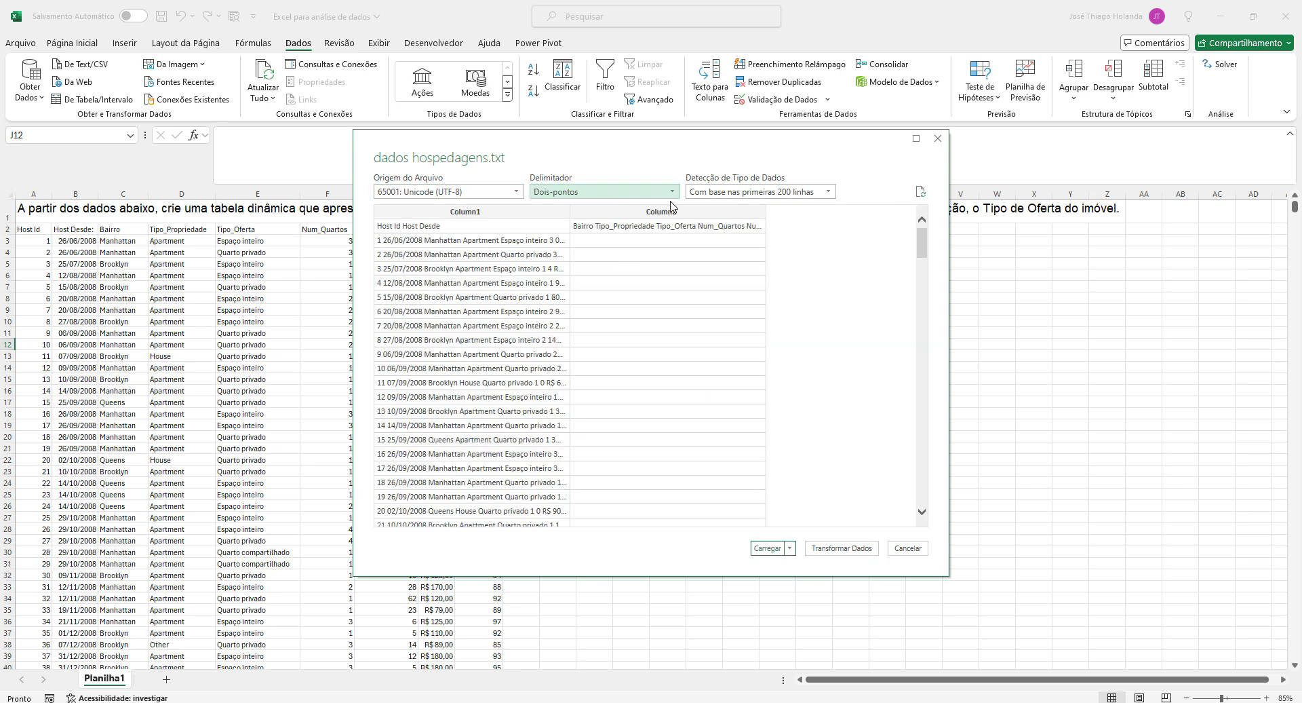
click(627, 193)
click(606, 275)
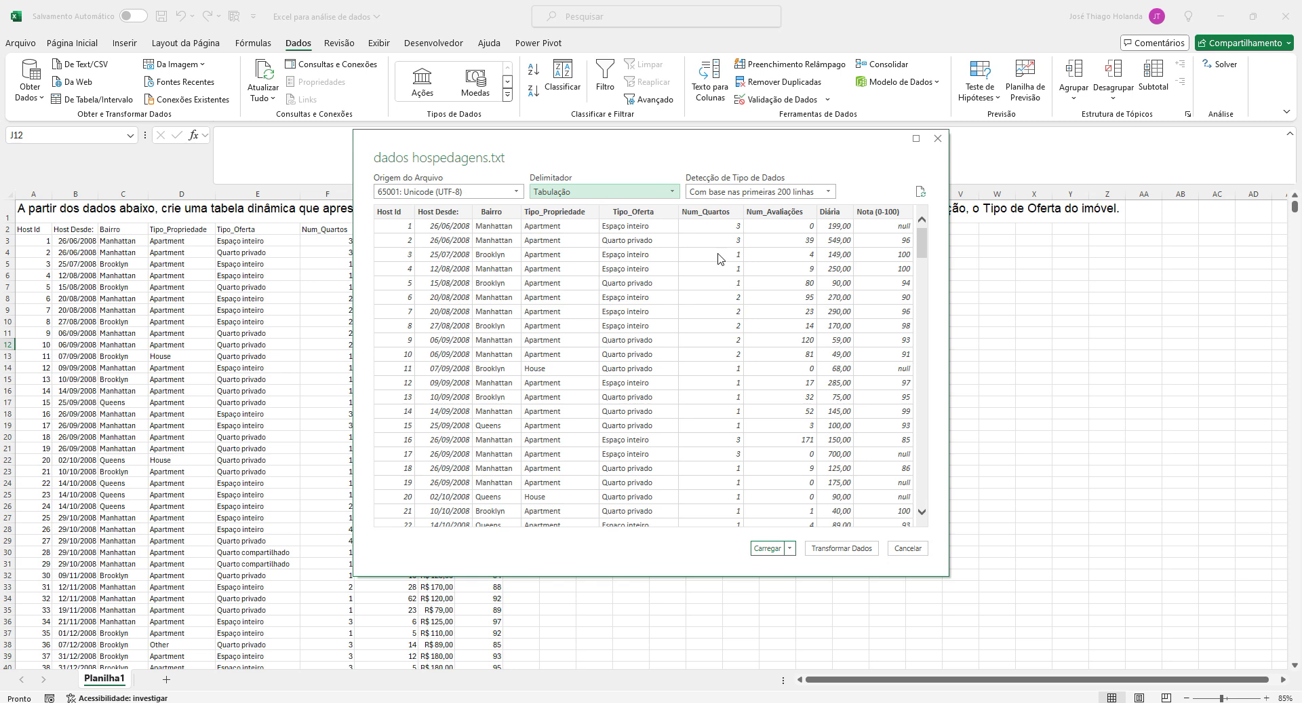
Try the Personalizado delimiter option in the import preview, and switch back to Tabulação
click(673, 193)
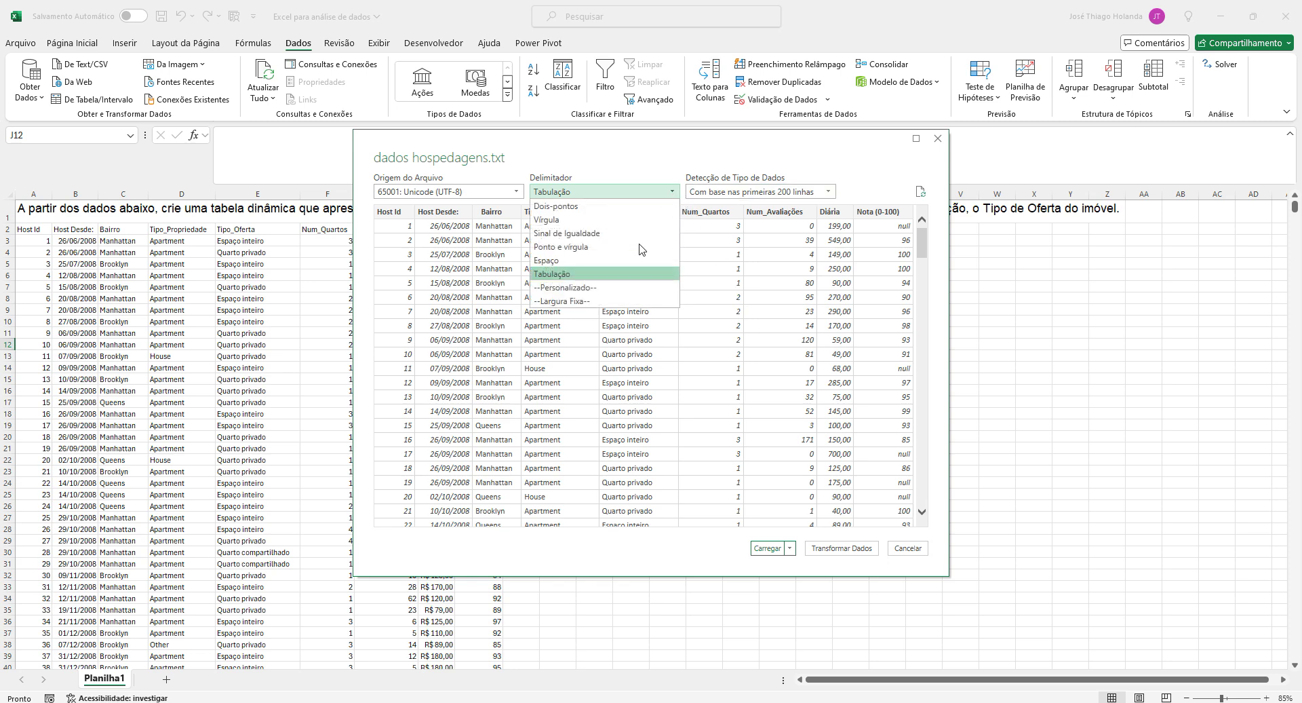
click(615, 288)
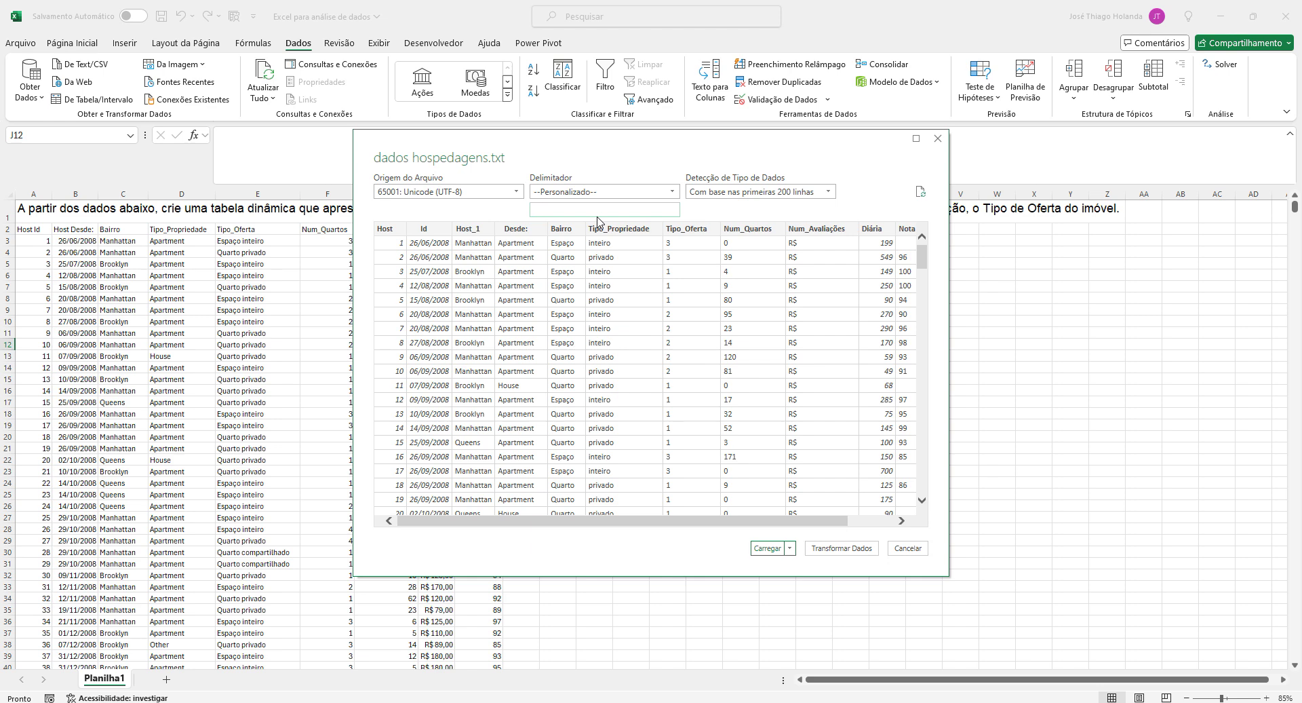
click(611, 193)
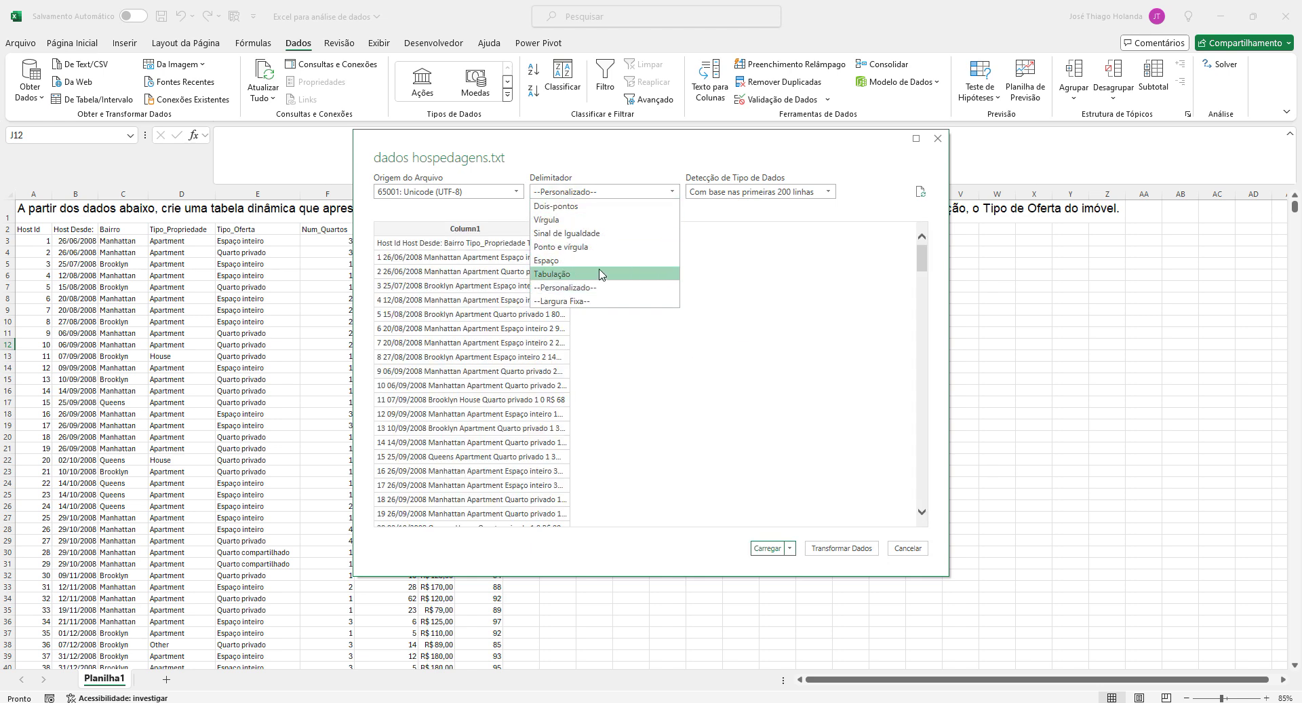
click(600, 274)
Keep Tabulação as the delimiter and load the dados hospedagens data into the workbook
click(671, 192)
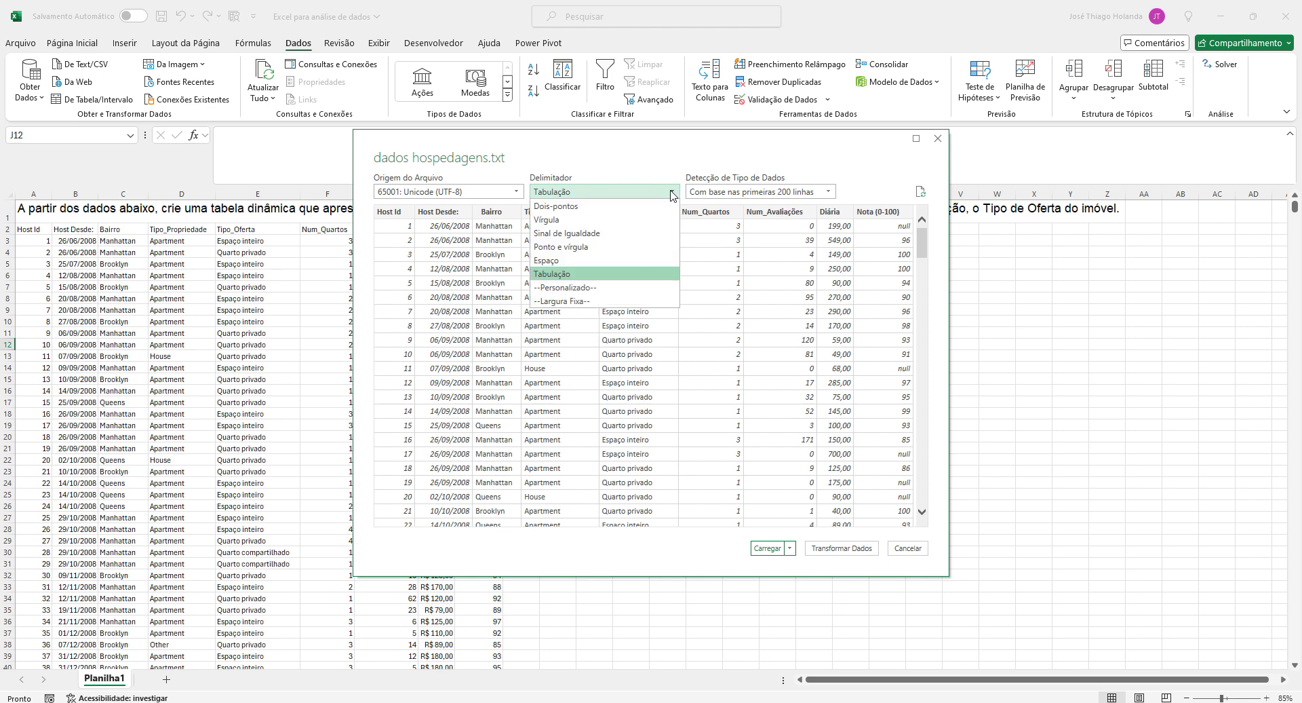
click(576, 274)
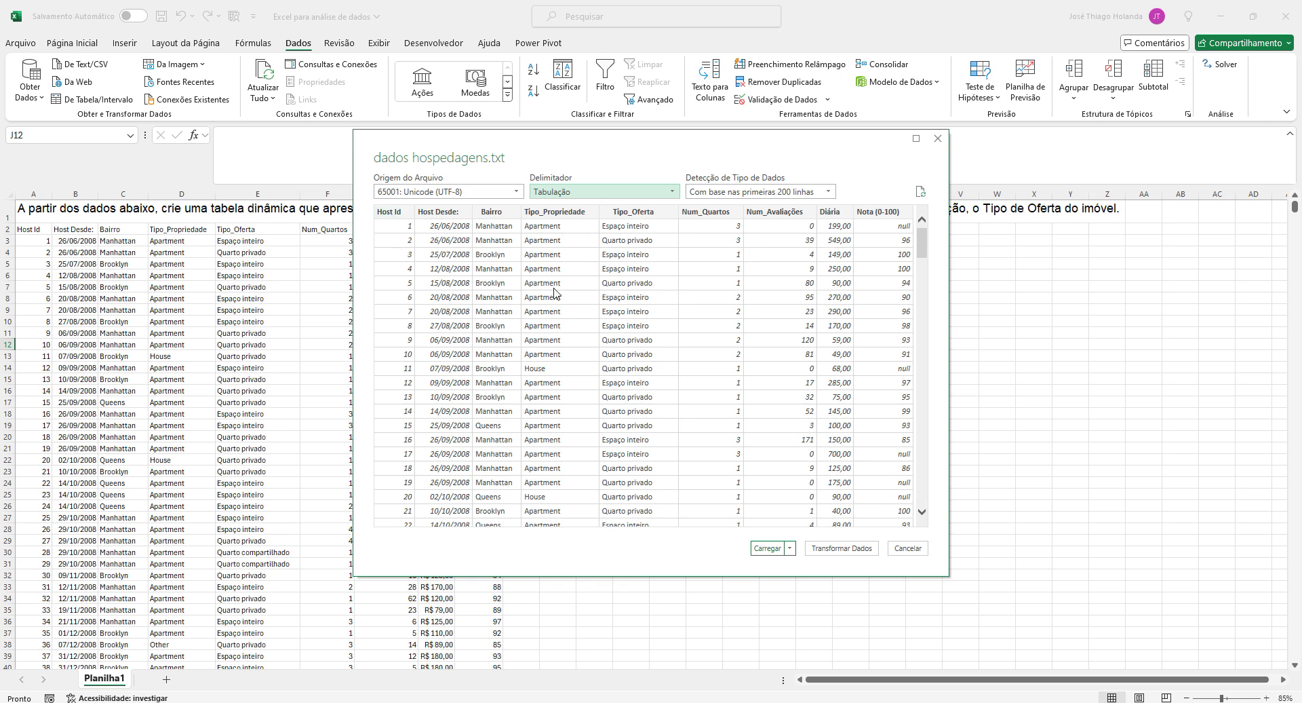
click(768, 547)
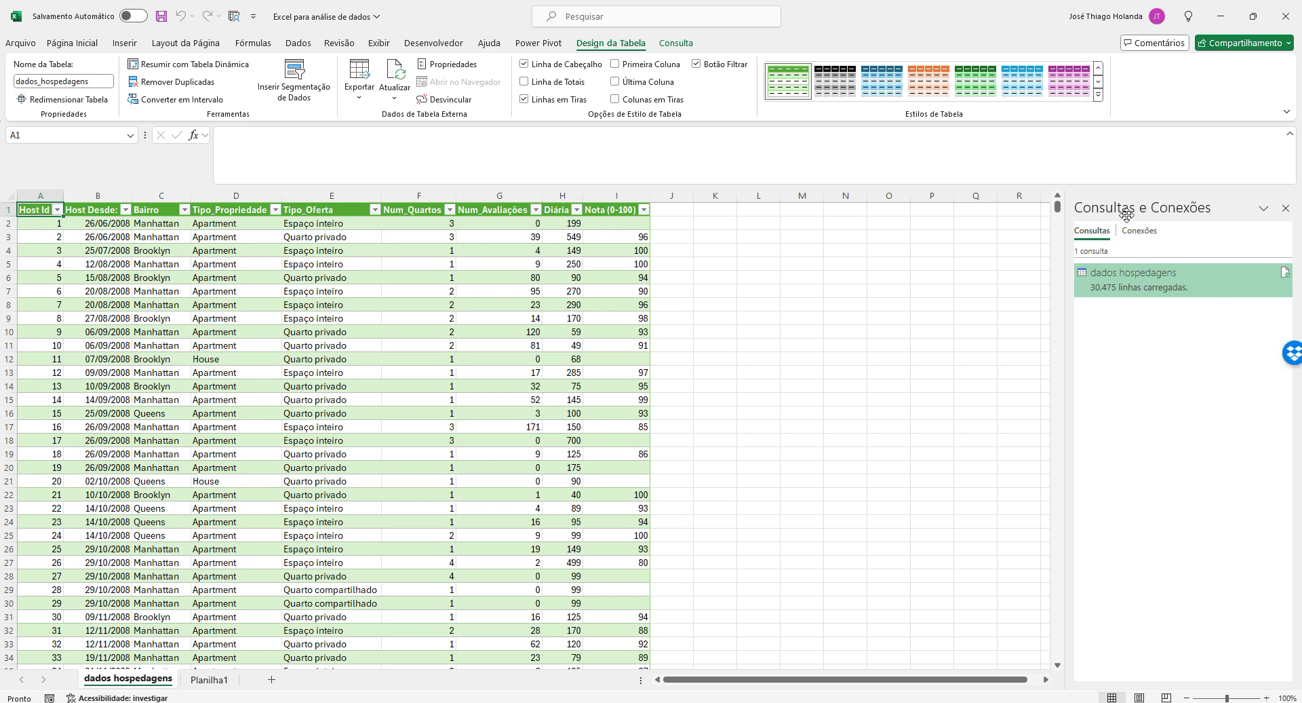
Examine the dados hospedagens query's preview details alongside the cells of the imported table
mouse_move(1148, 281)
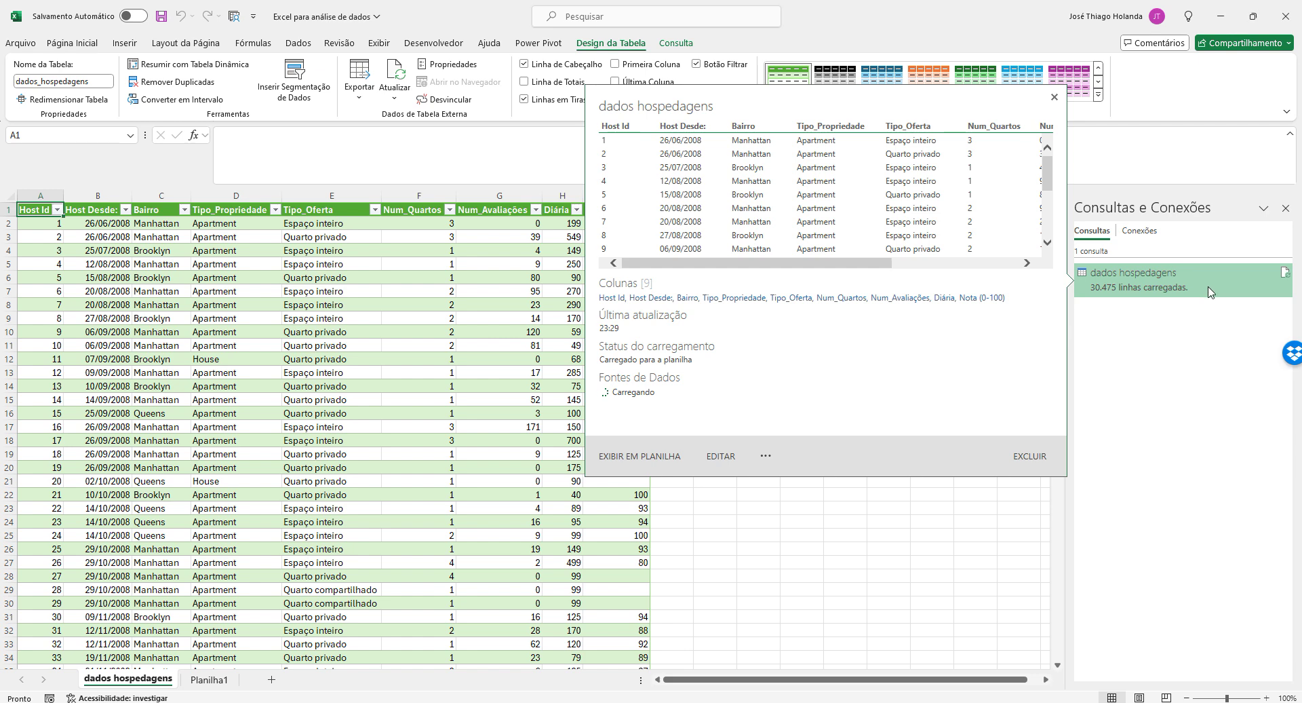
click(1187, 279)
click(421, 233)
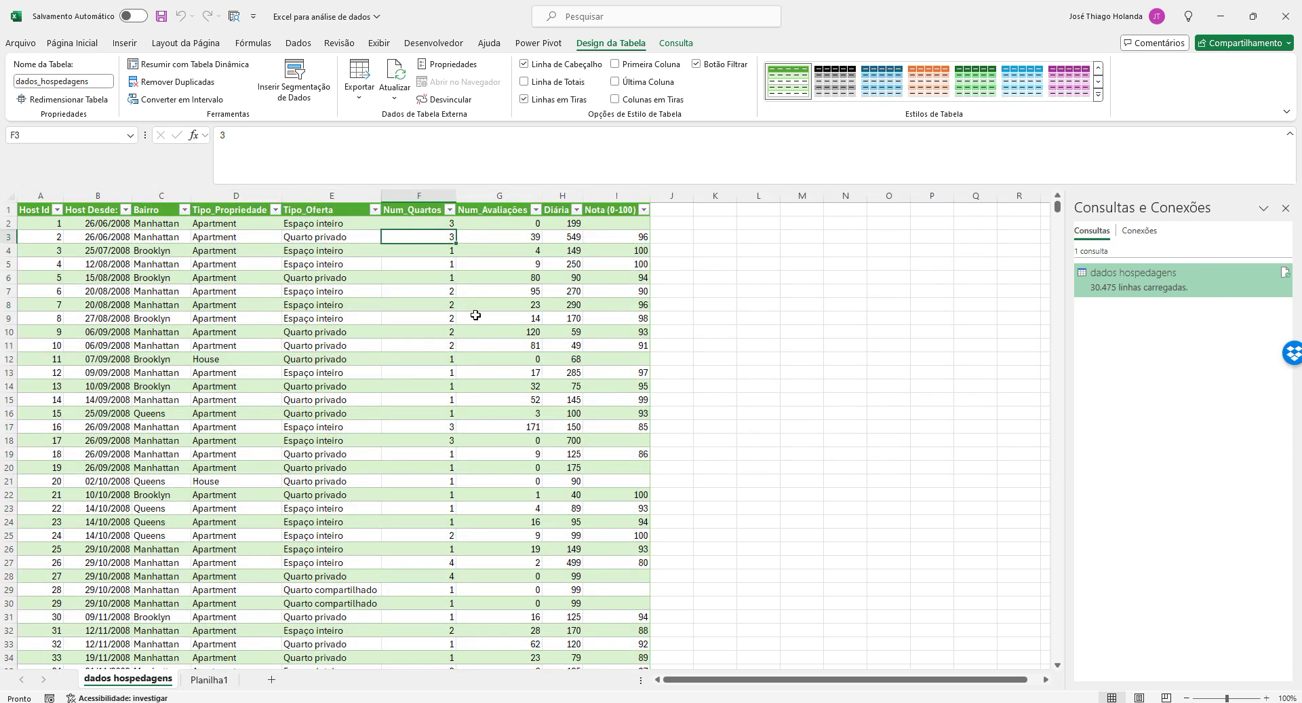
click(232, 347)
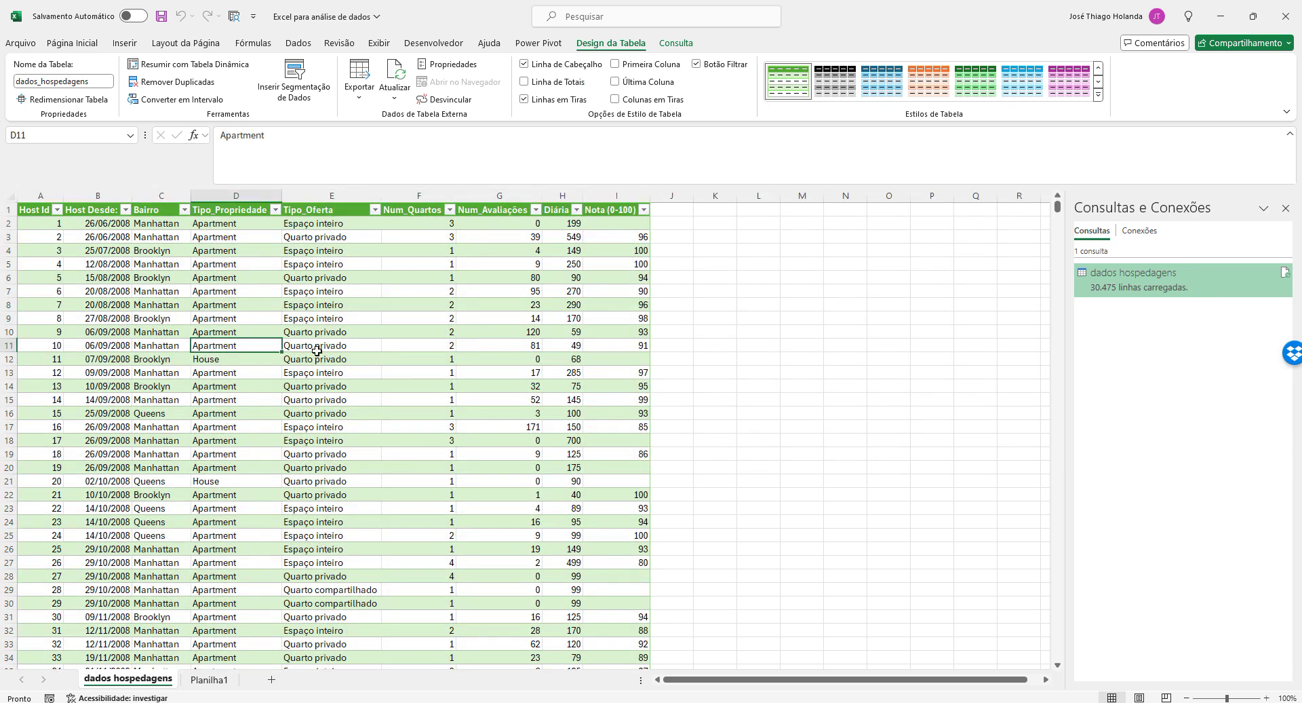
mouse_move(1211, 286)
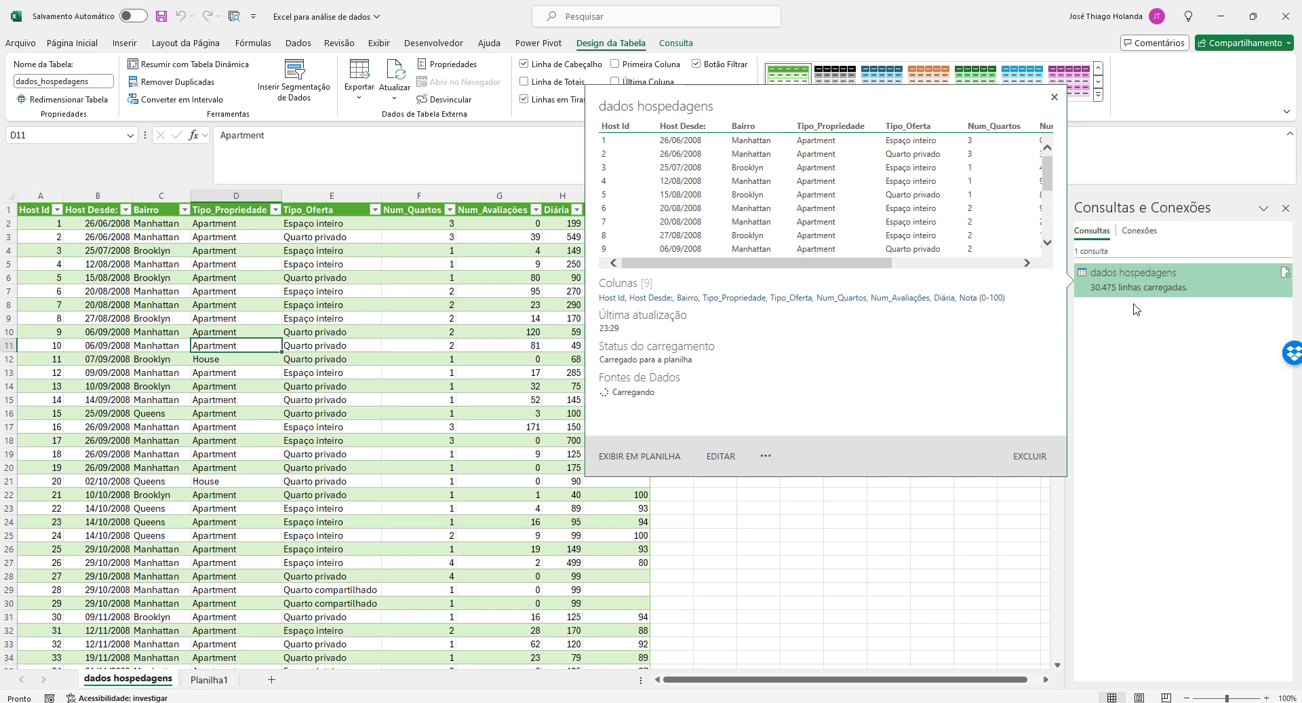
click(436, 299)
drag(41, 210, 620, 447)
click(544, 302)
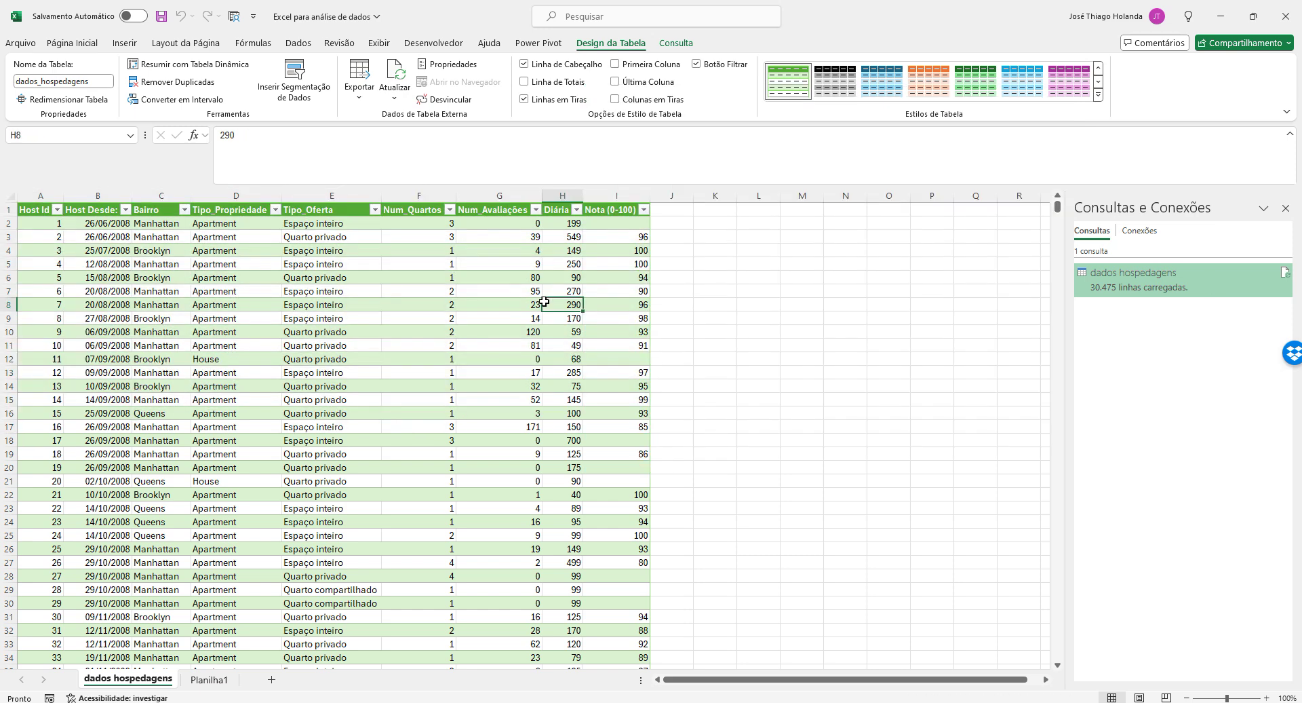
Compare the commands offered outside and inside the imported table, including its table design and query tools
click(794, 277)
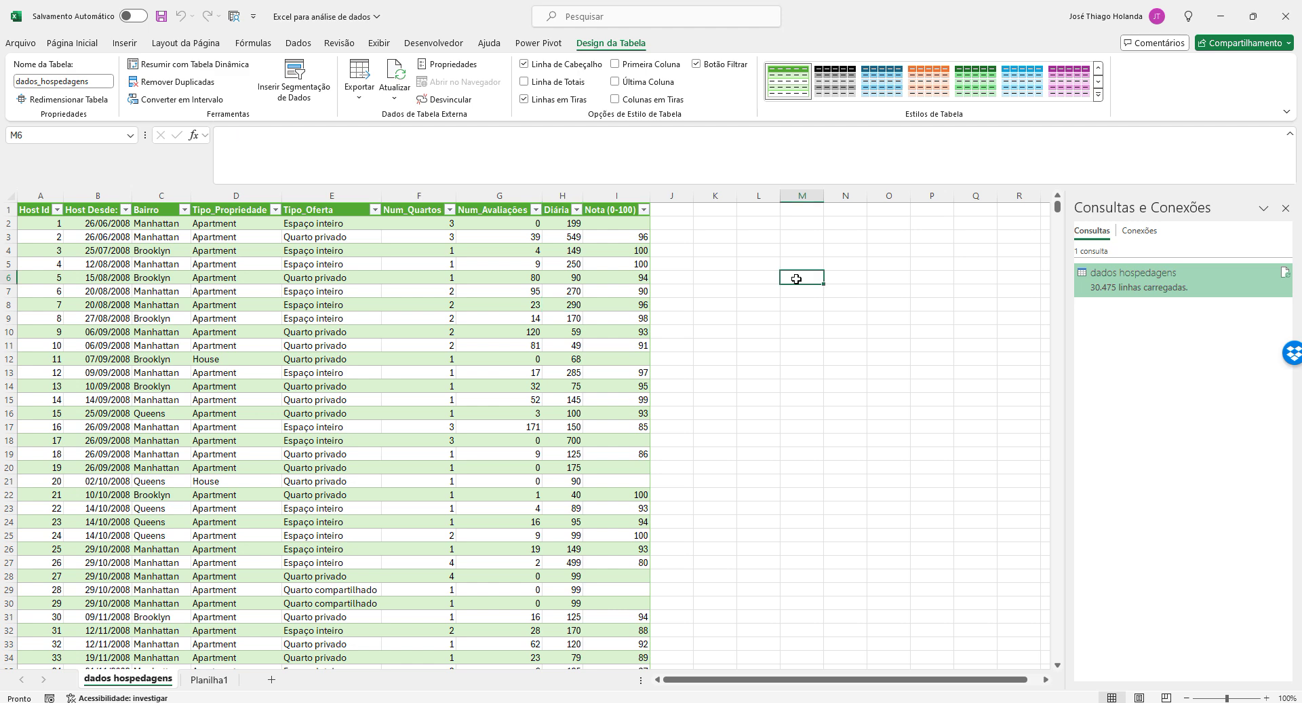
click(499, 266)
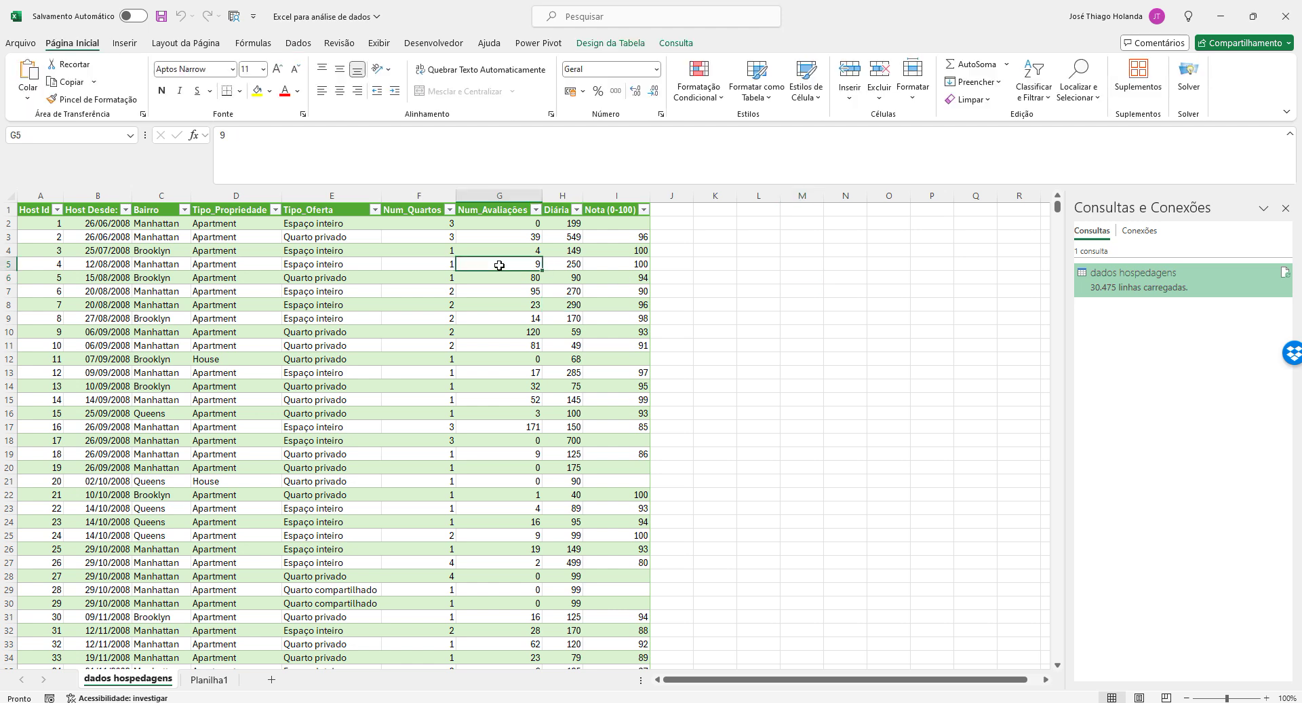
click(596, 45)
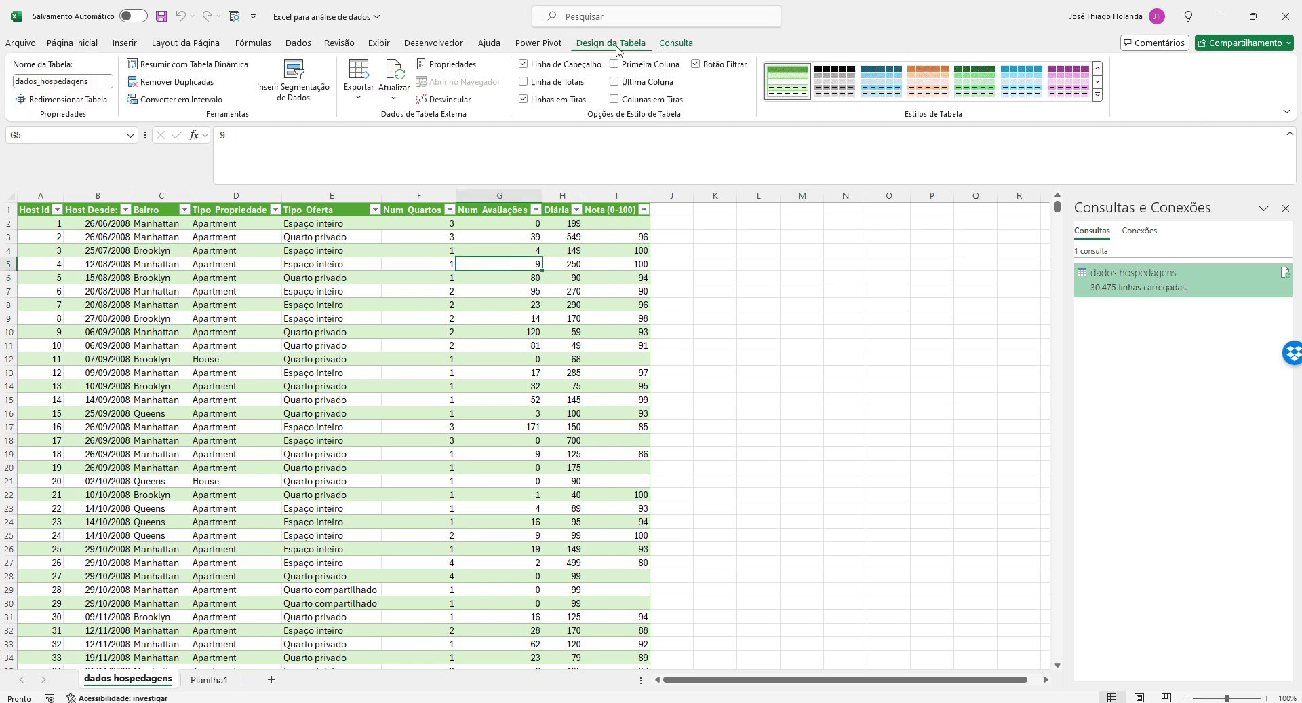
click(676, 43)
click(630, 44)
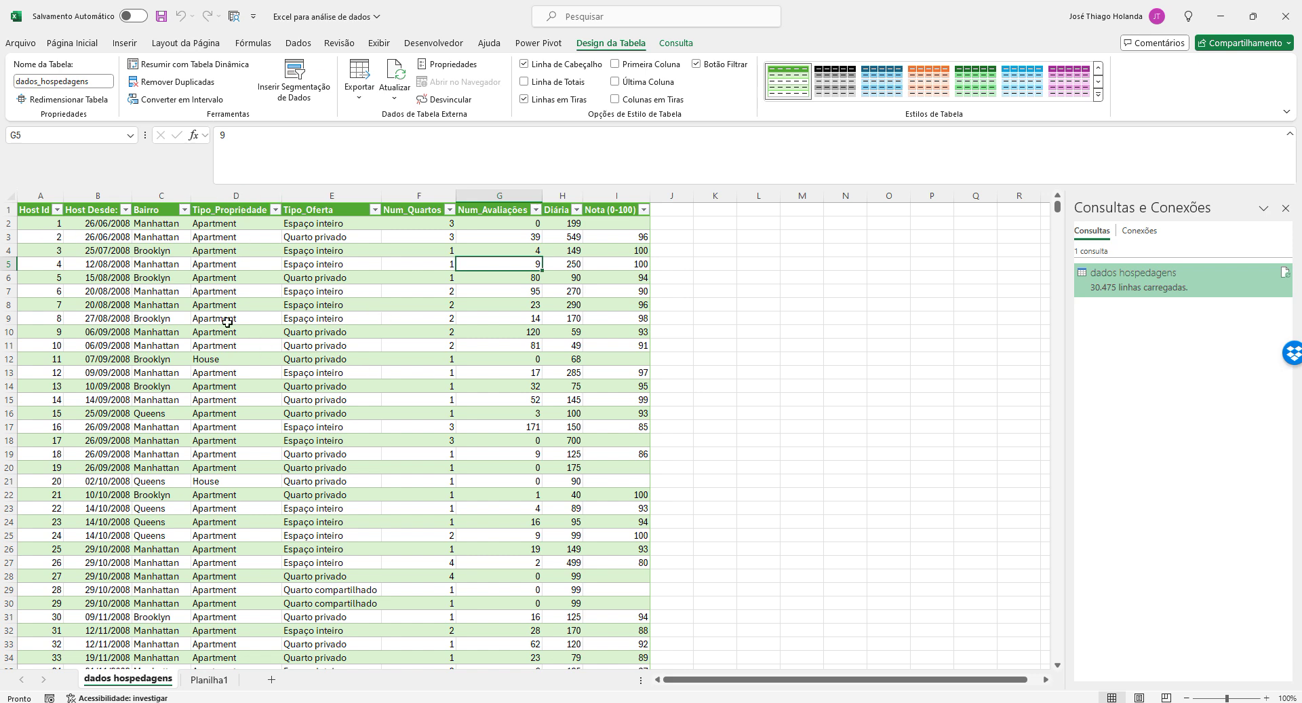
Review the imported table's columns from Host Desde through Tipo_Oferta, including the Tipo_Oferta header and first entries
click(95, 196)
click(151, 197)
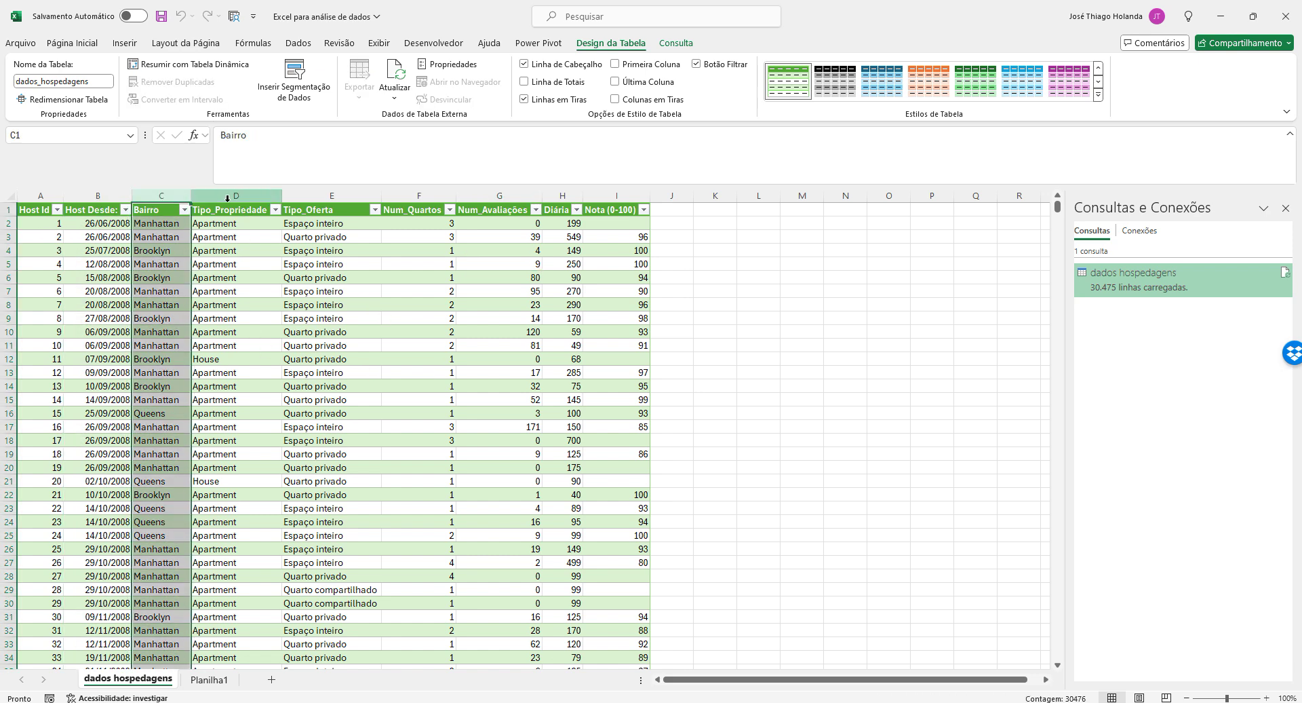
click(236, 196)
click(323, 195)
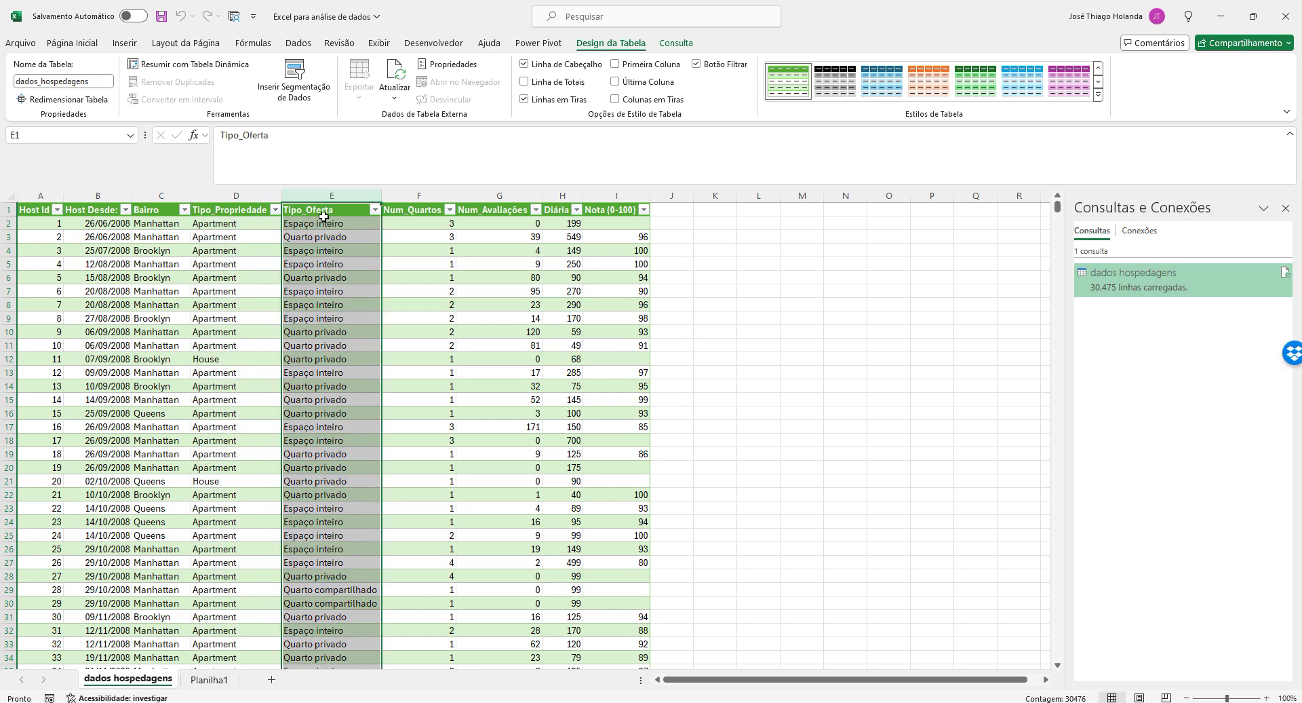
click(324, 211)
click(334, 246)
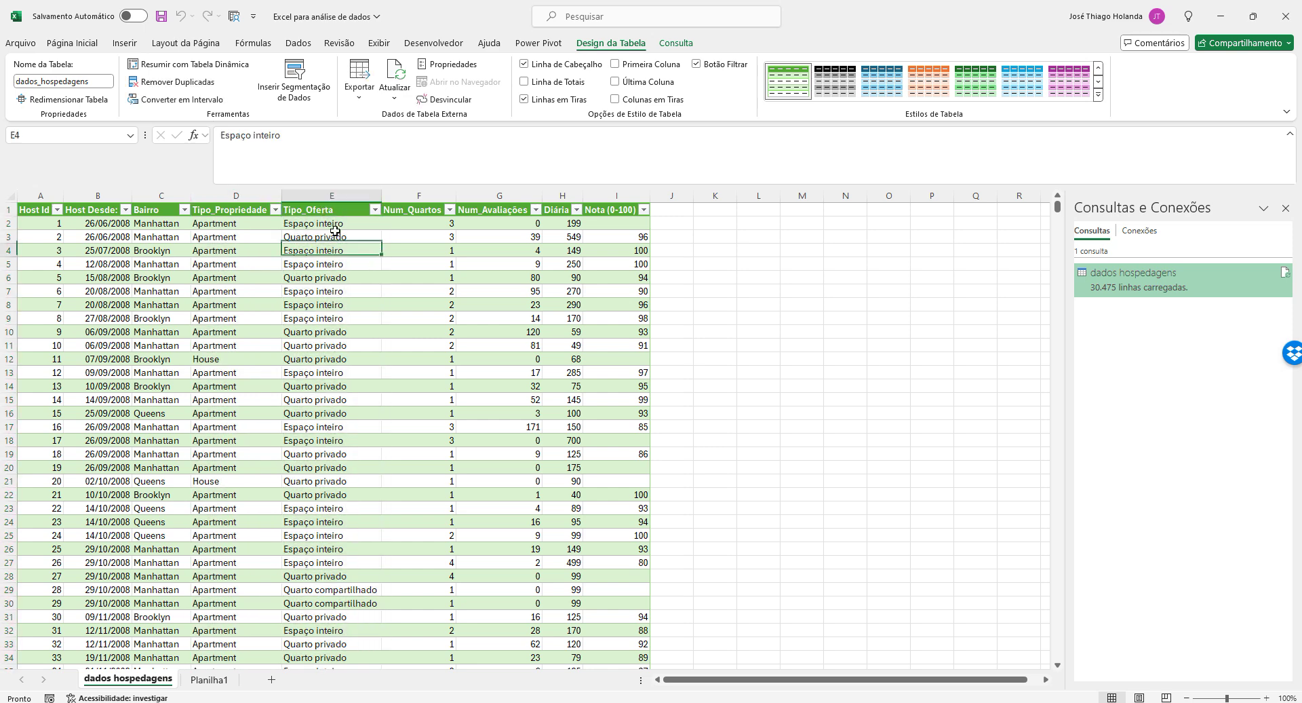
click(335, 211)
click(342, 239)
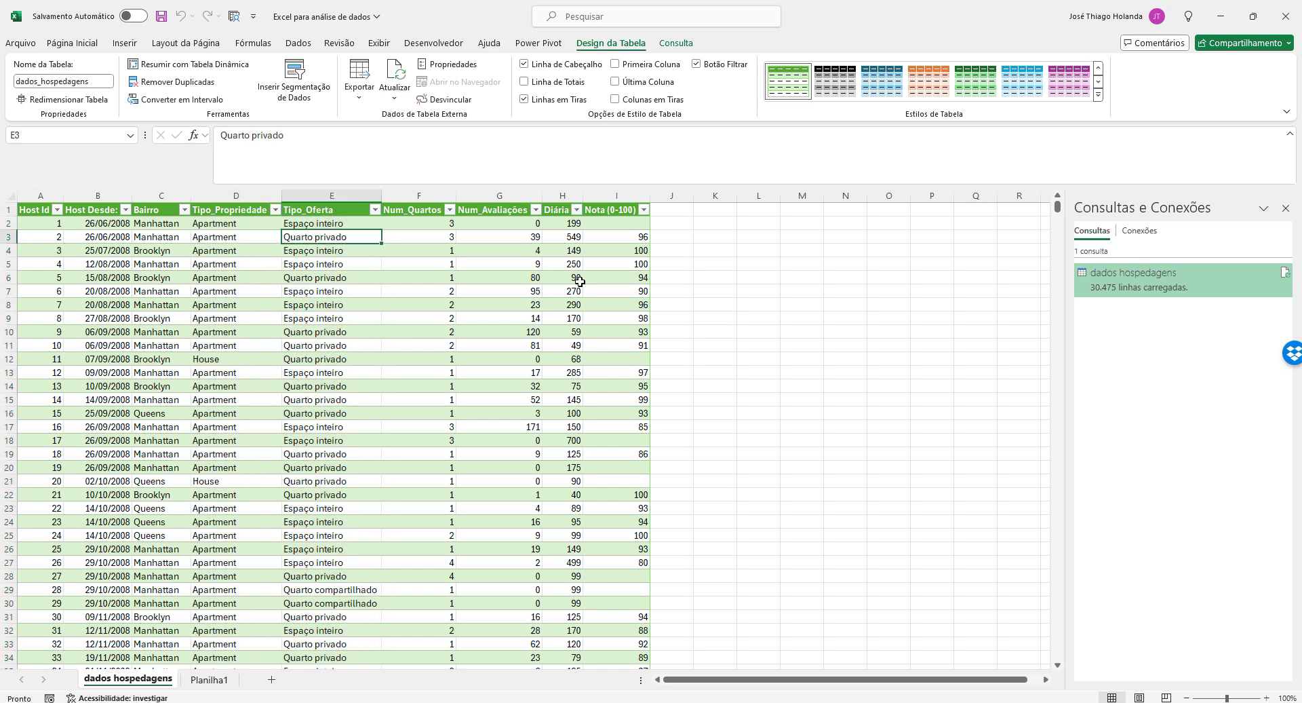
click(666, 228)
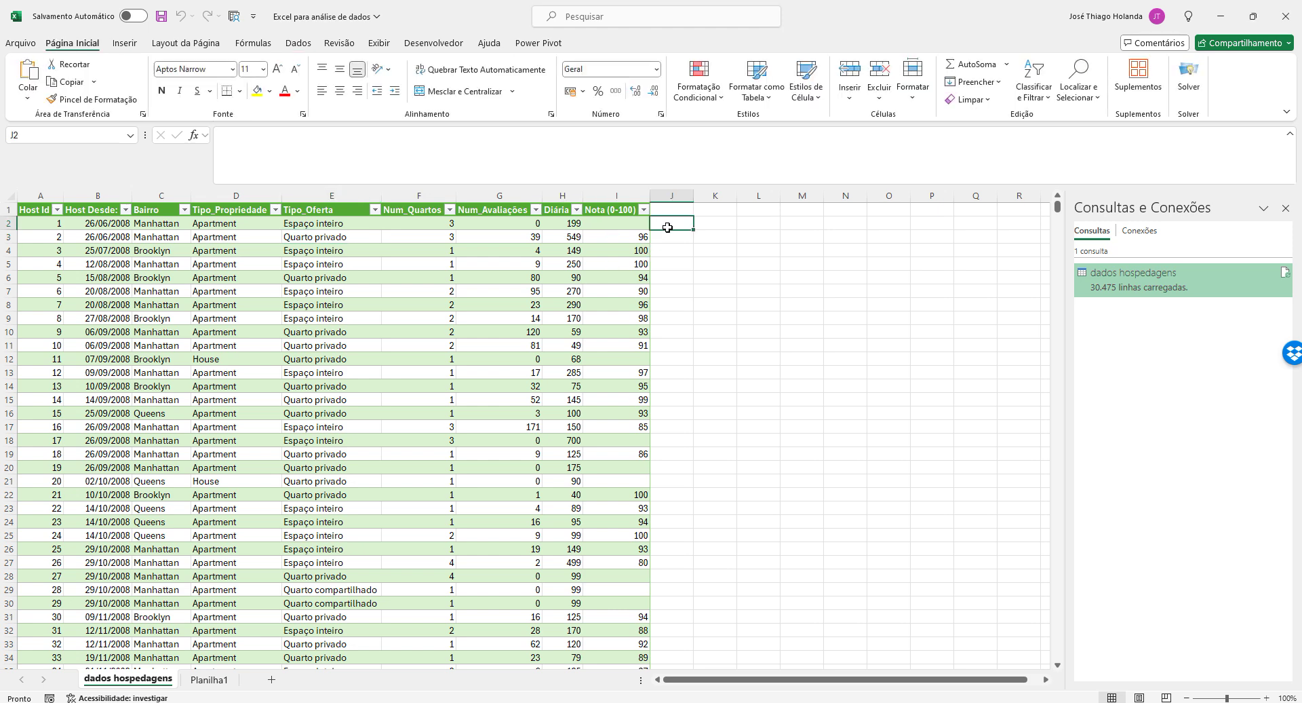
text(=)
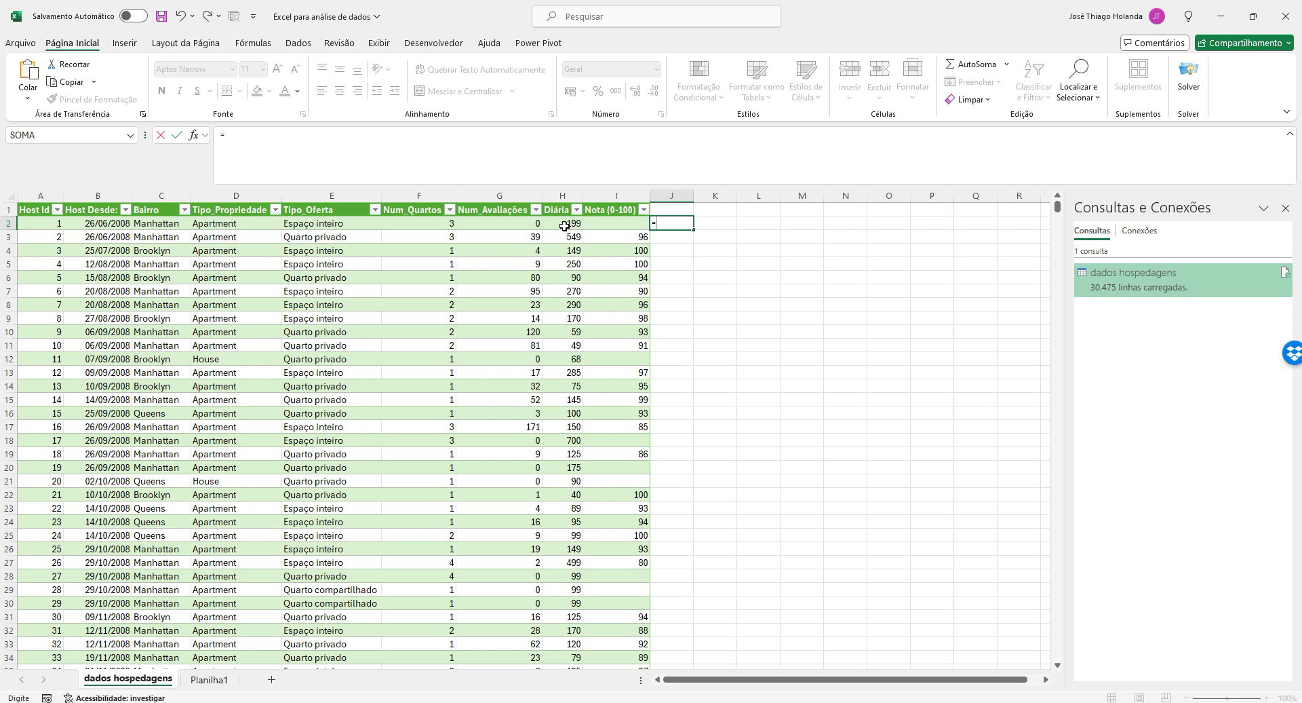
click(565, 226)
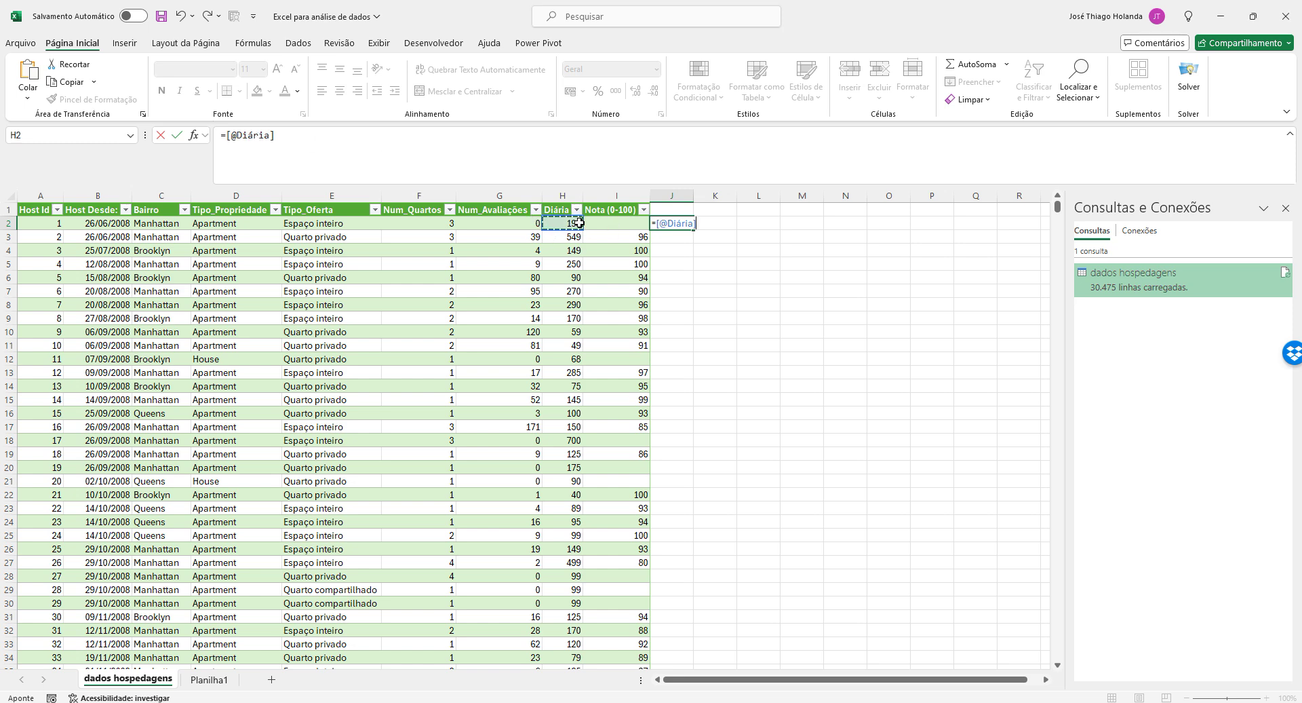
text(/)
click(430, 223)
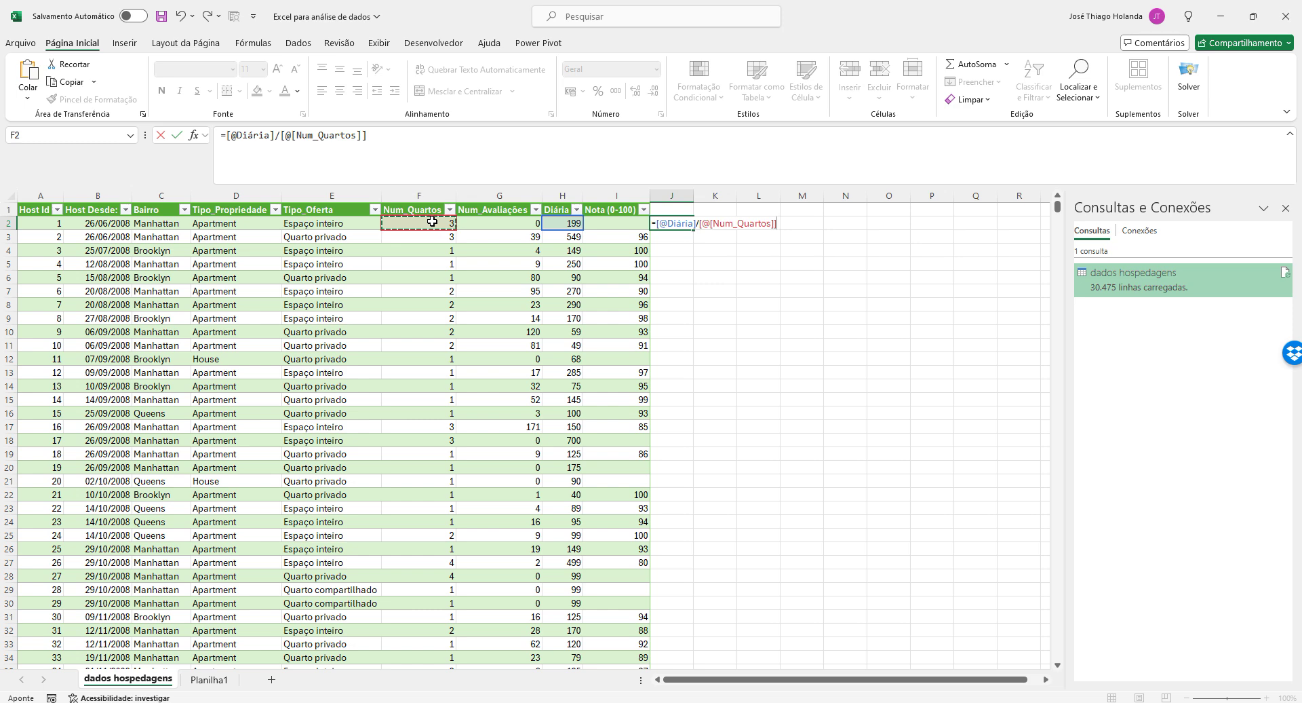
key(Return)
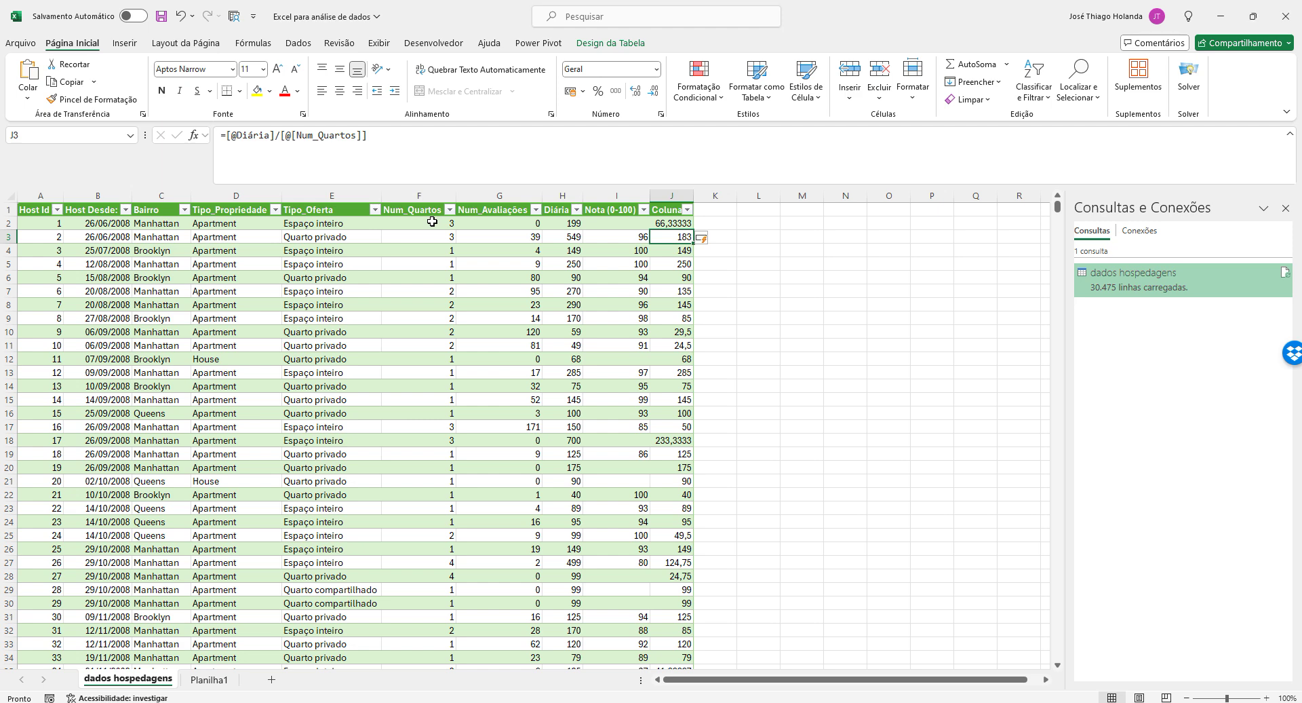
Check the calculated column's formula in its first rows and review the neighbouring source cells across row 2
key(Up)
key(Down)
key(Down)
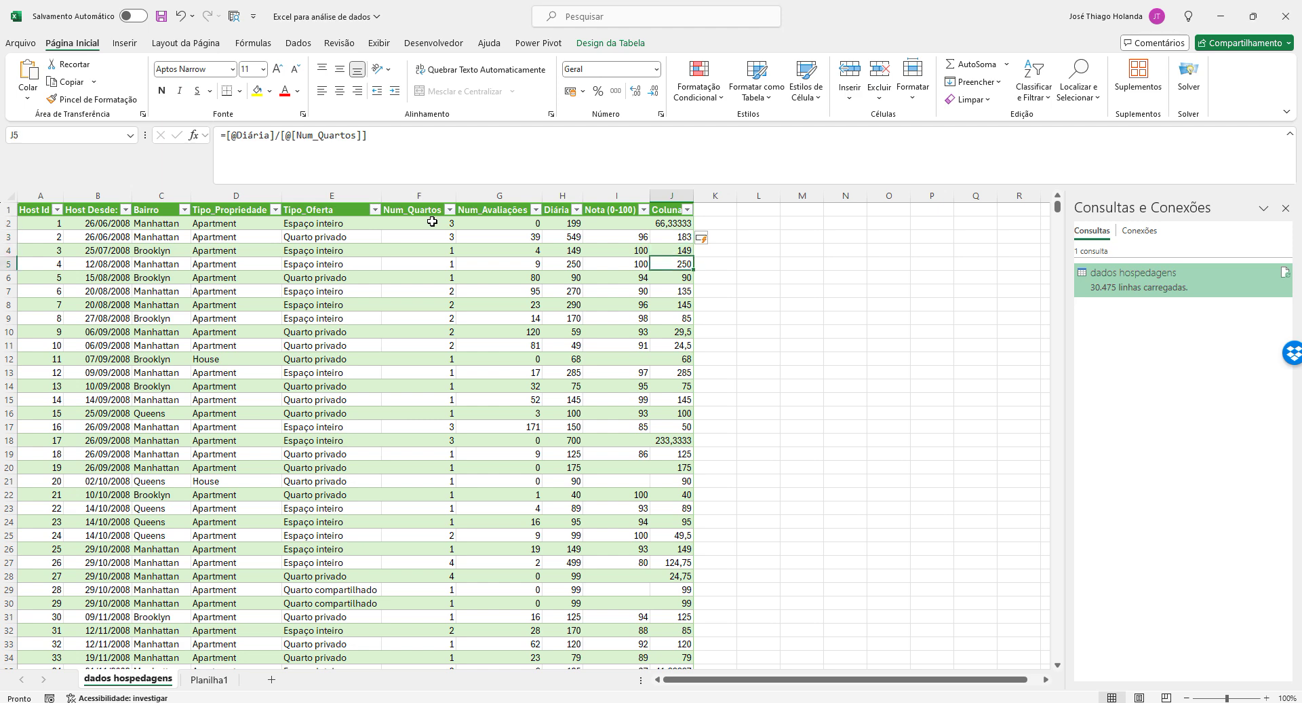
key(Up)
key(Up)
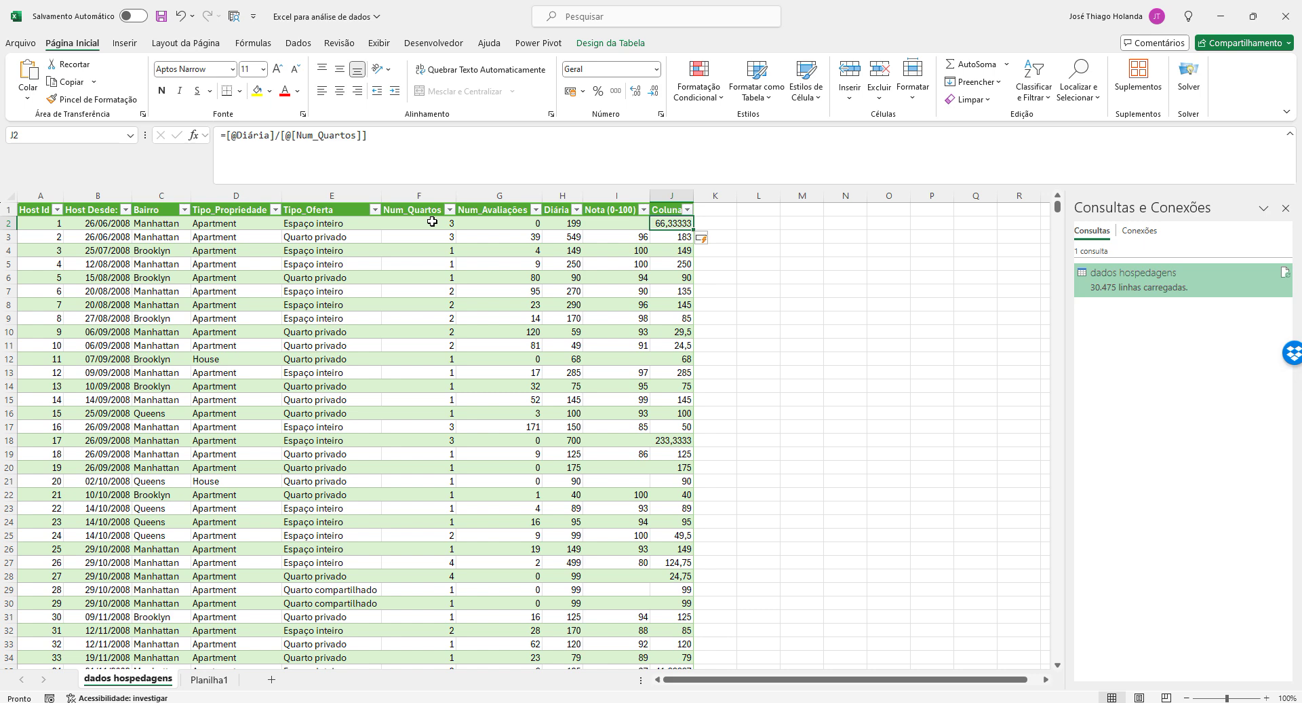
key(Left)
key(Left)
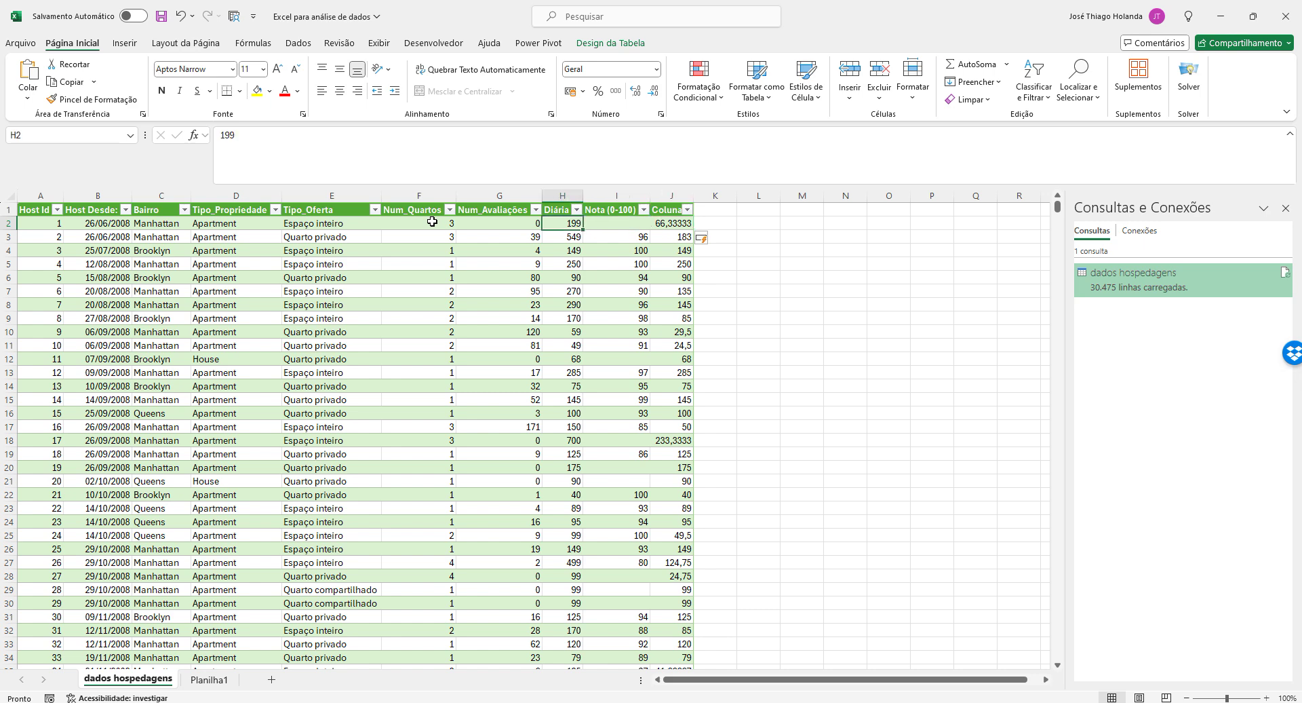
key(Right)
key(Right)
key(Left)
key(Left)
key(Left)
key(Left)
key(Left)
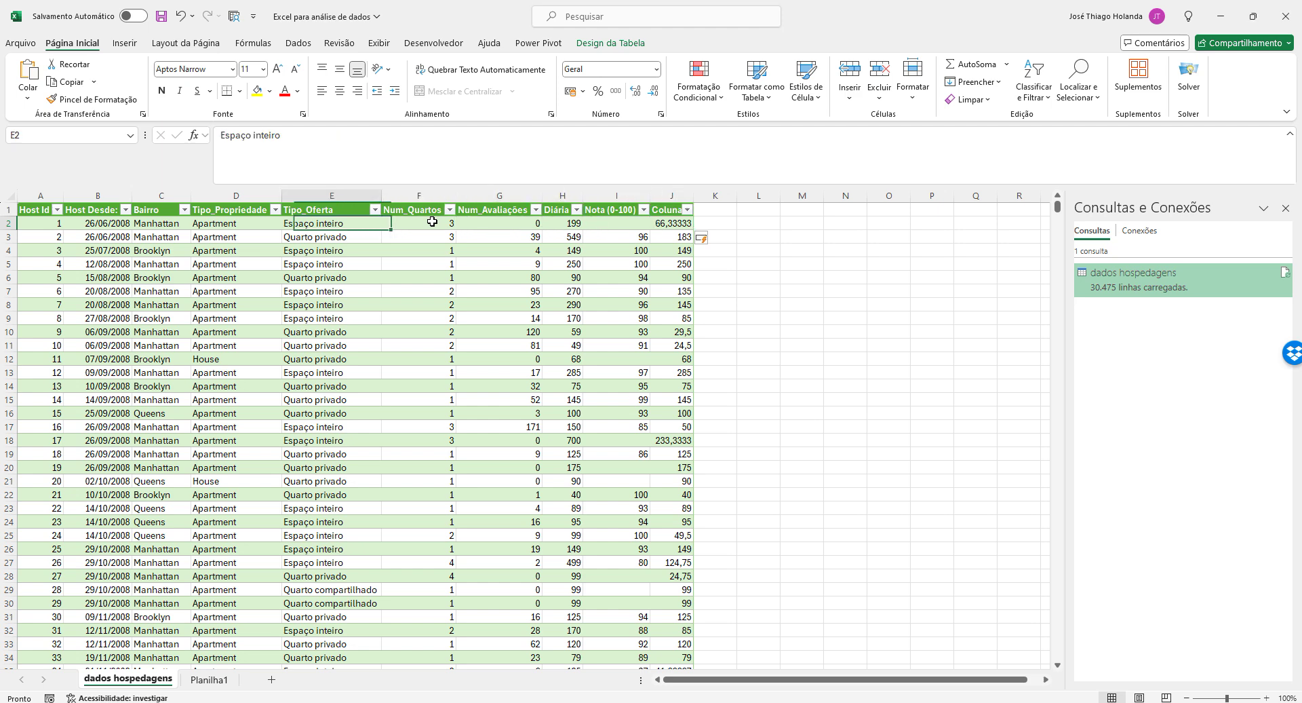
Add a second calculated column from cell K2 with the formula =H2/F2 and compare it with the formula in J2
key(Right)
key(Right)
key(Right)
key(Right)
key(Right)
key(Right)
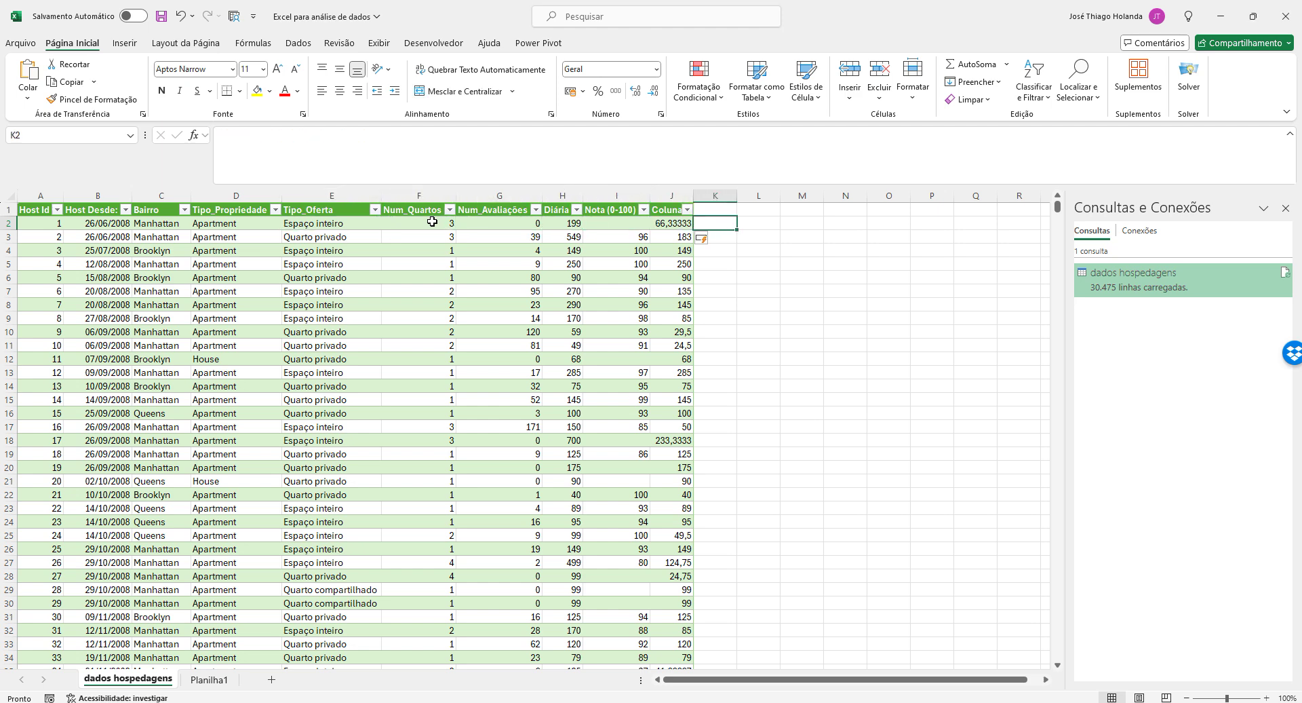
text(=)
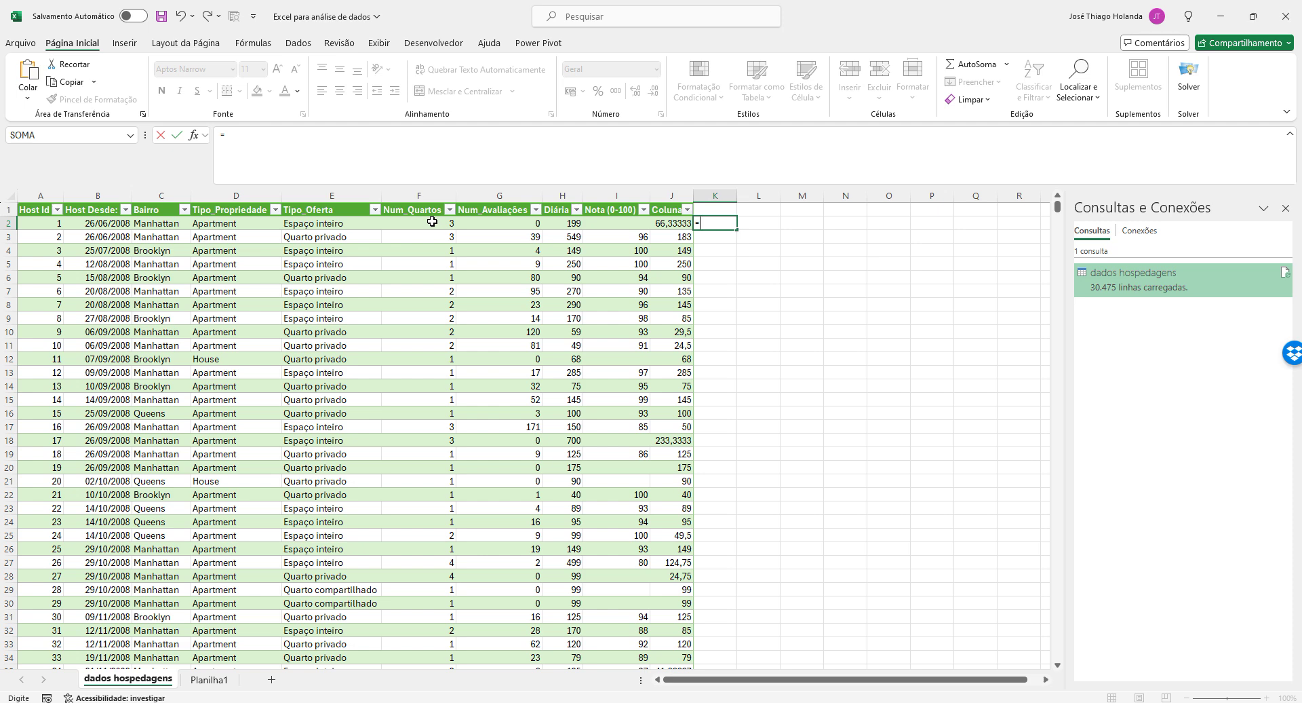
text(h2)
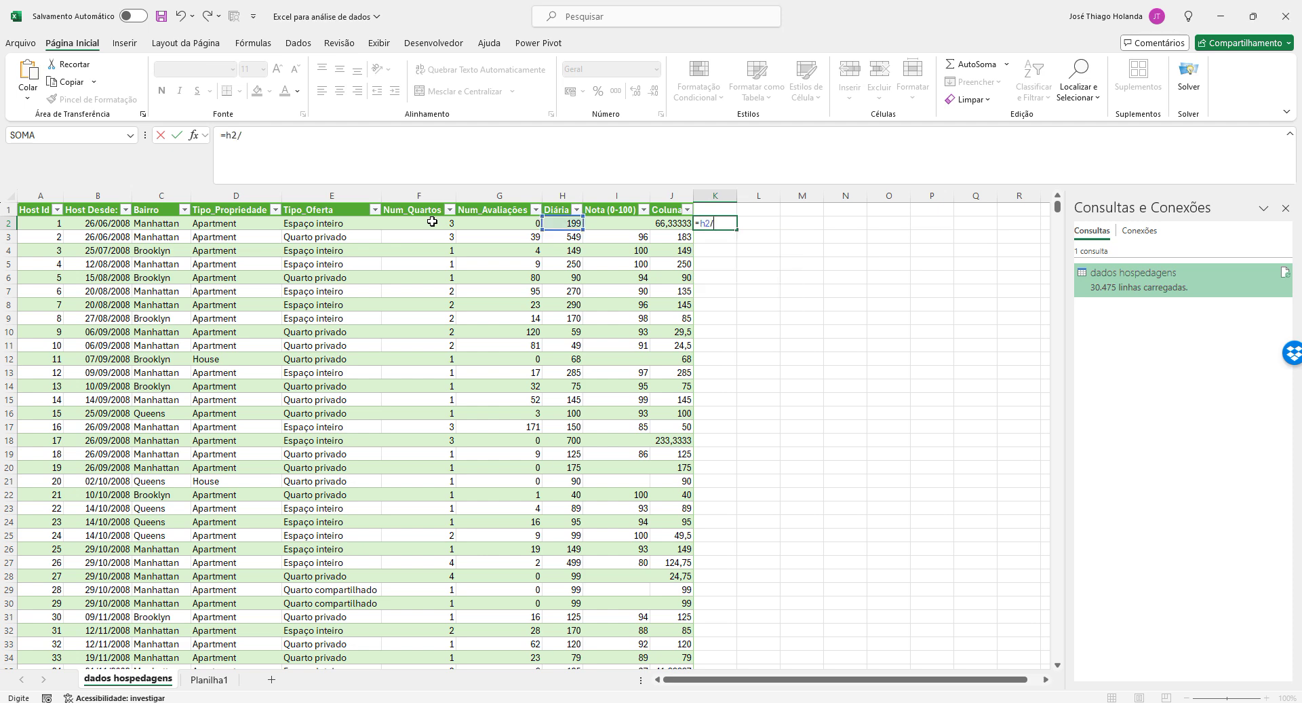
text(/f2)
key(Return)
key(Up)
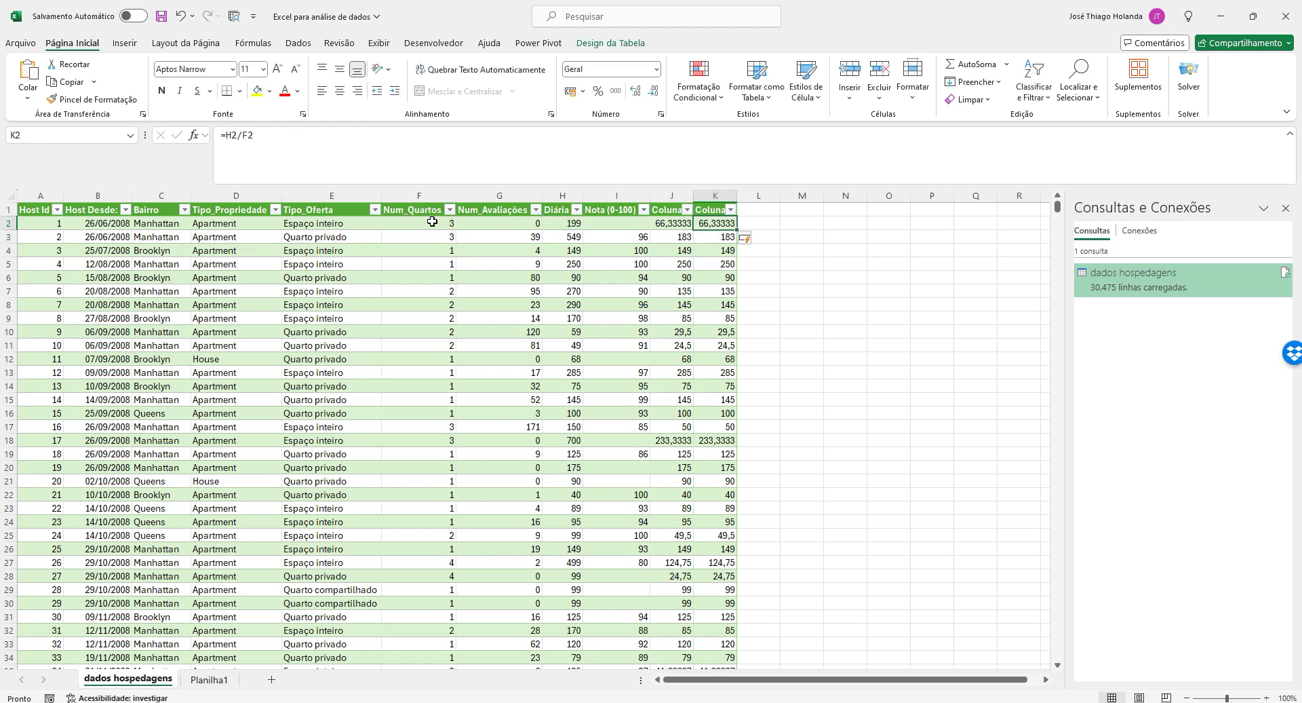
click(682, 223)
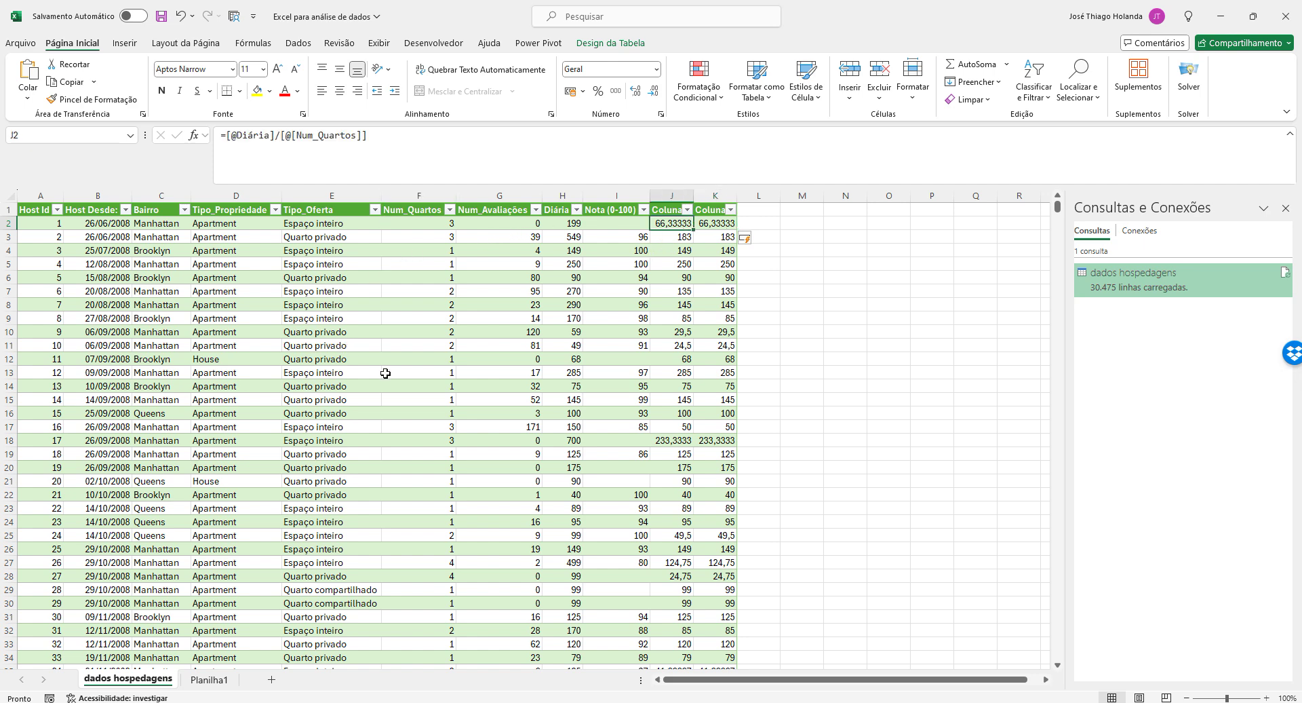
Glance at the Planilha1 sheet and move the dados hospedagens sheet so that it follows Planilha1
scroll(385, 373, down, 1)
scroll(396, 361, up, 1)
click(212, 679)
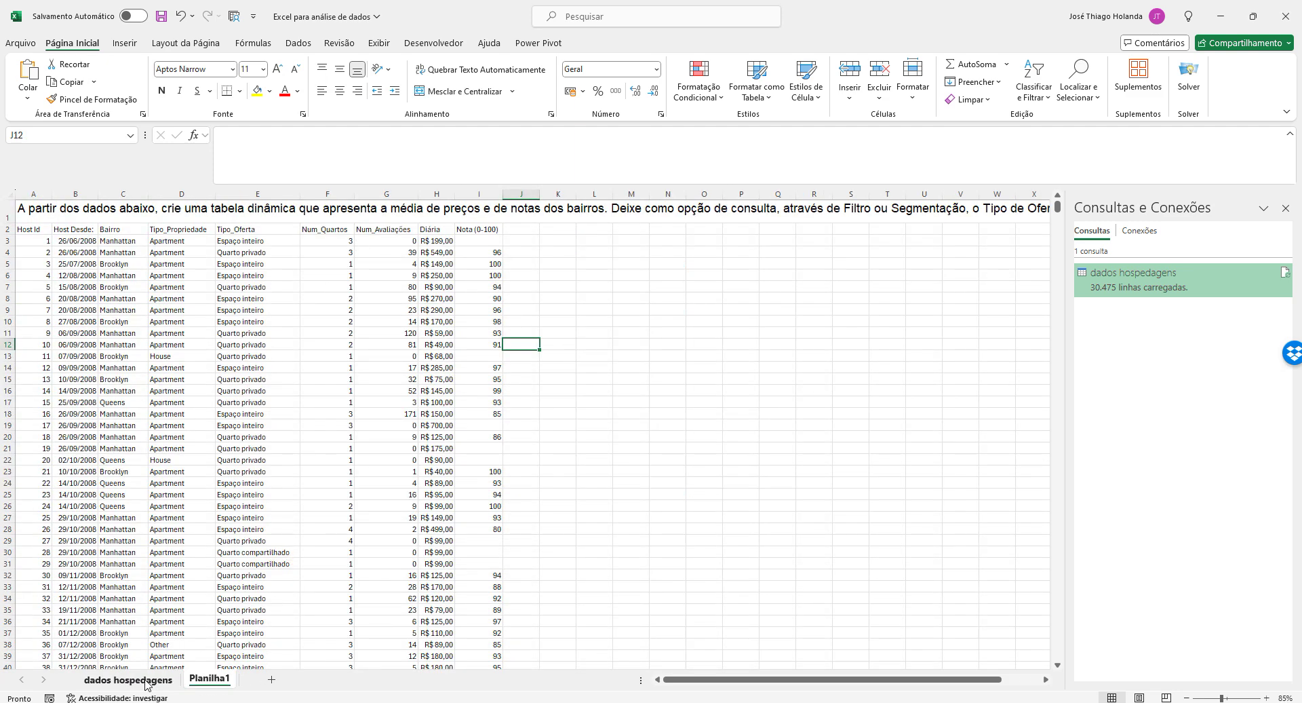
drag(152, 682, 254, 681)
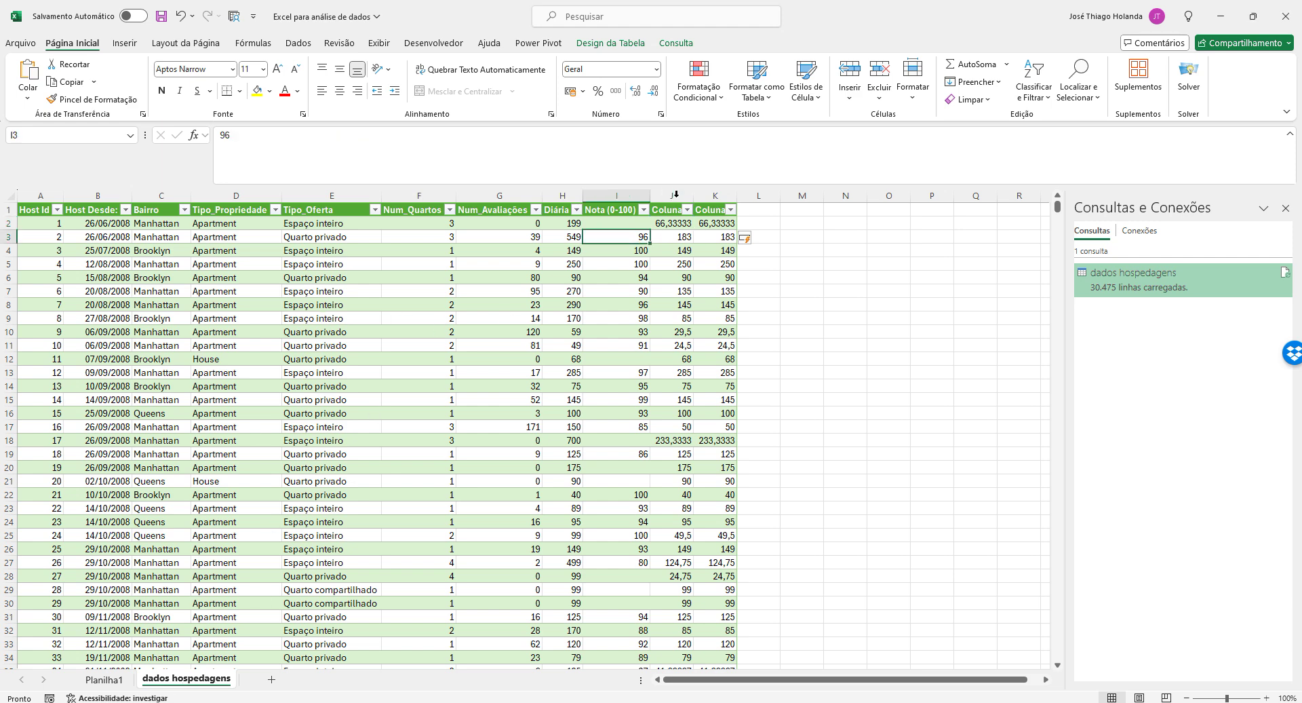
Delete both calculated columns, J and K, from the imported table
drag(671, 196, 717, 195)
right_click(717, 195)
click(760, 354)
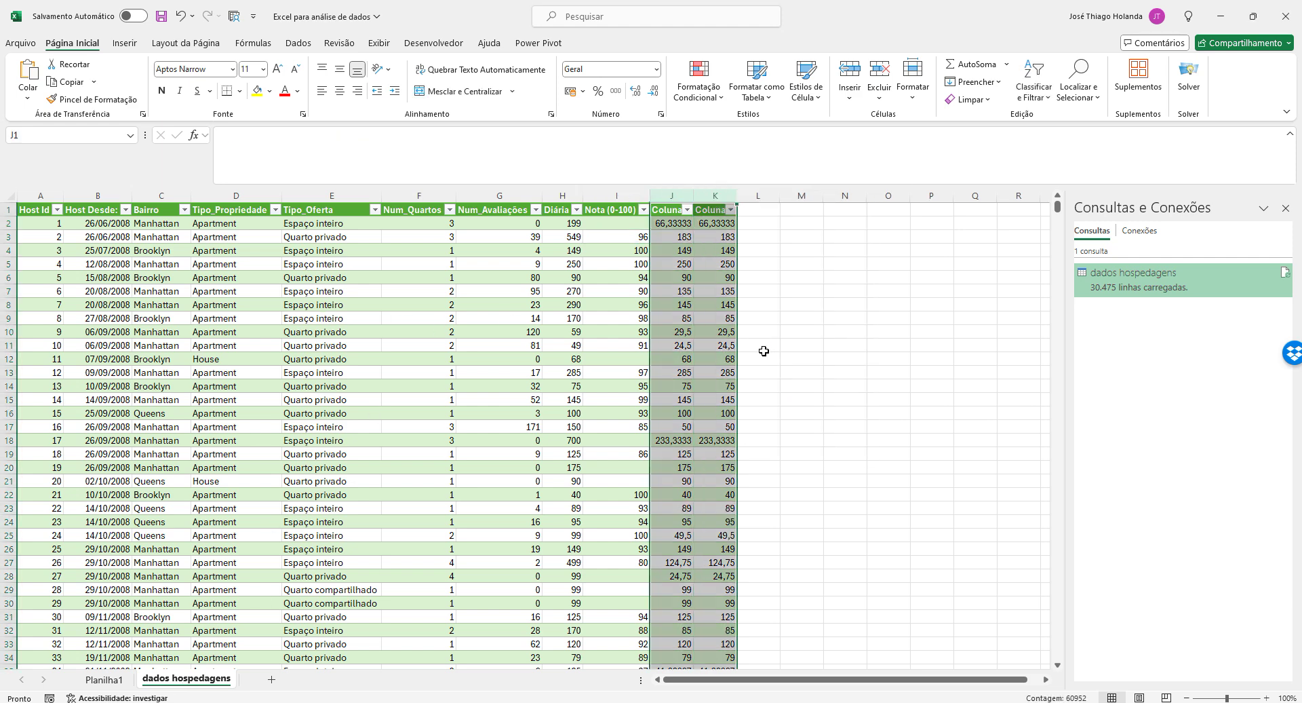
scroll(240, 300, down, 2)
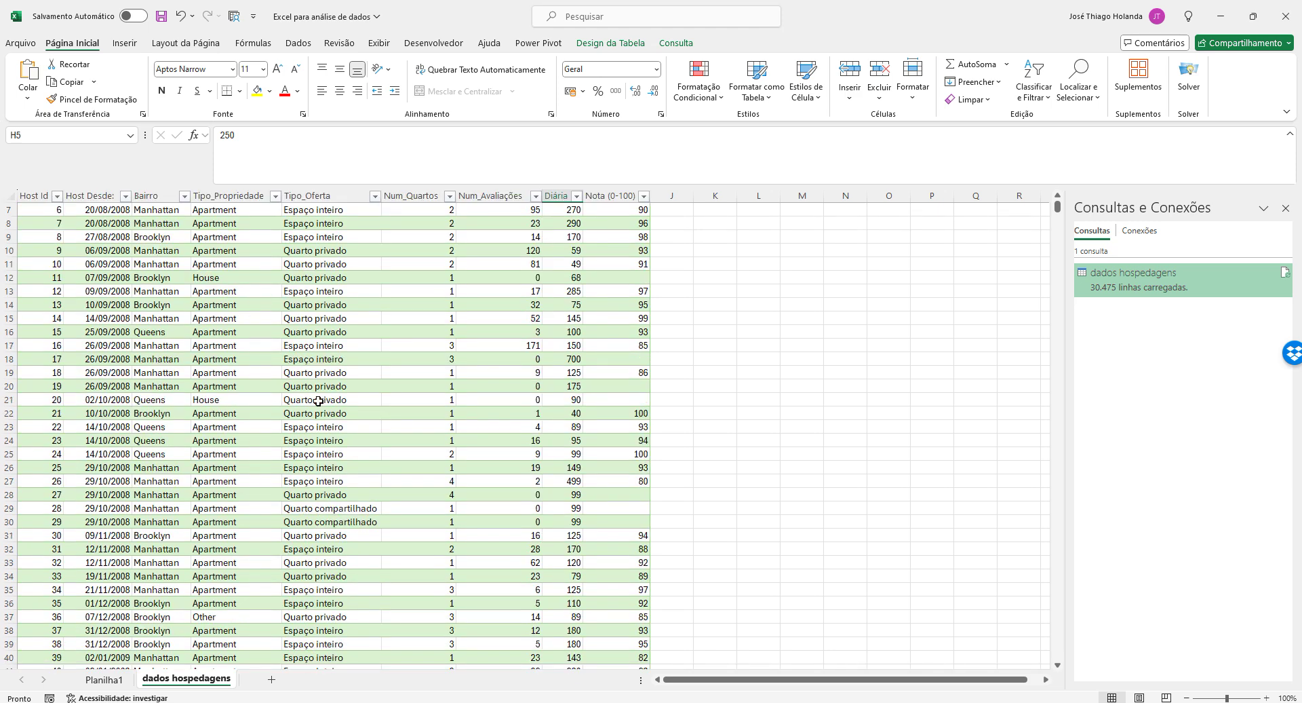
click(275, 291)
scroll(434, 354, up, 2)
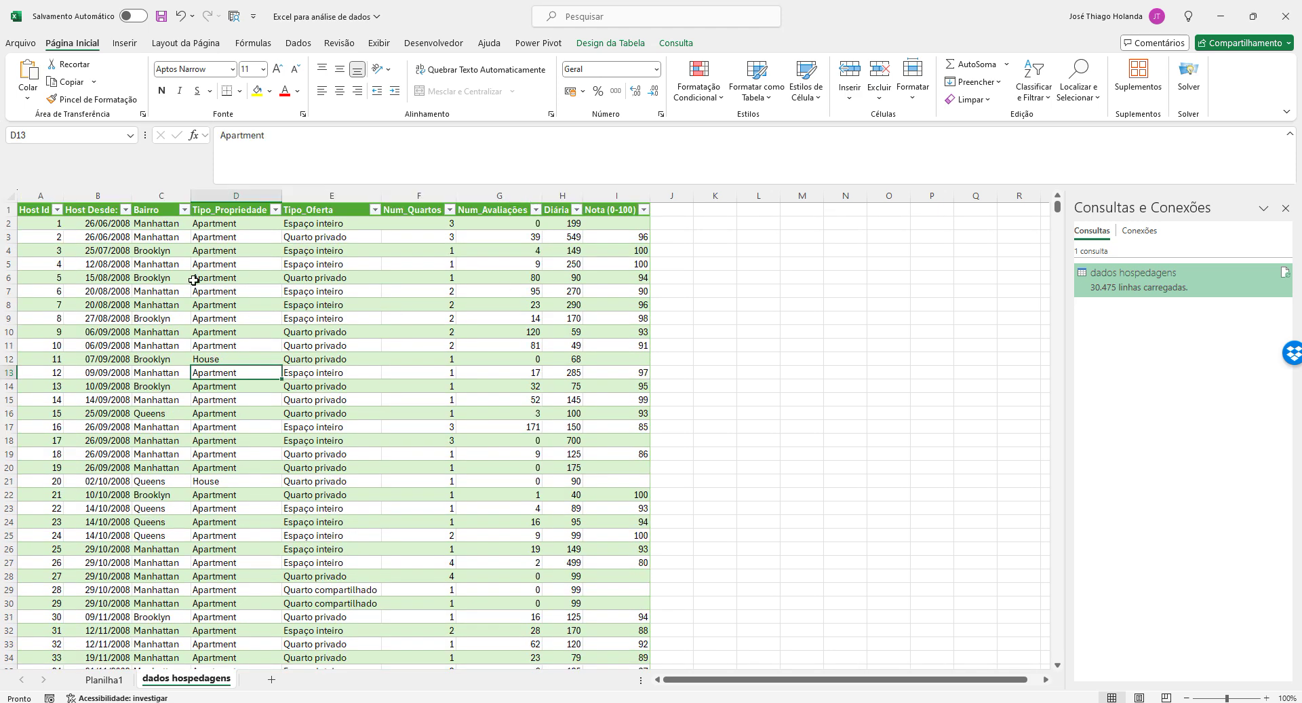
Examine the table design commands and the query commands available for the imported table
click(154, 265)
click(445, 249)
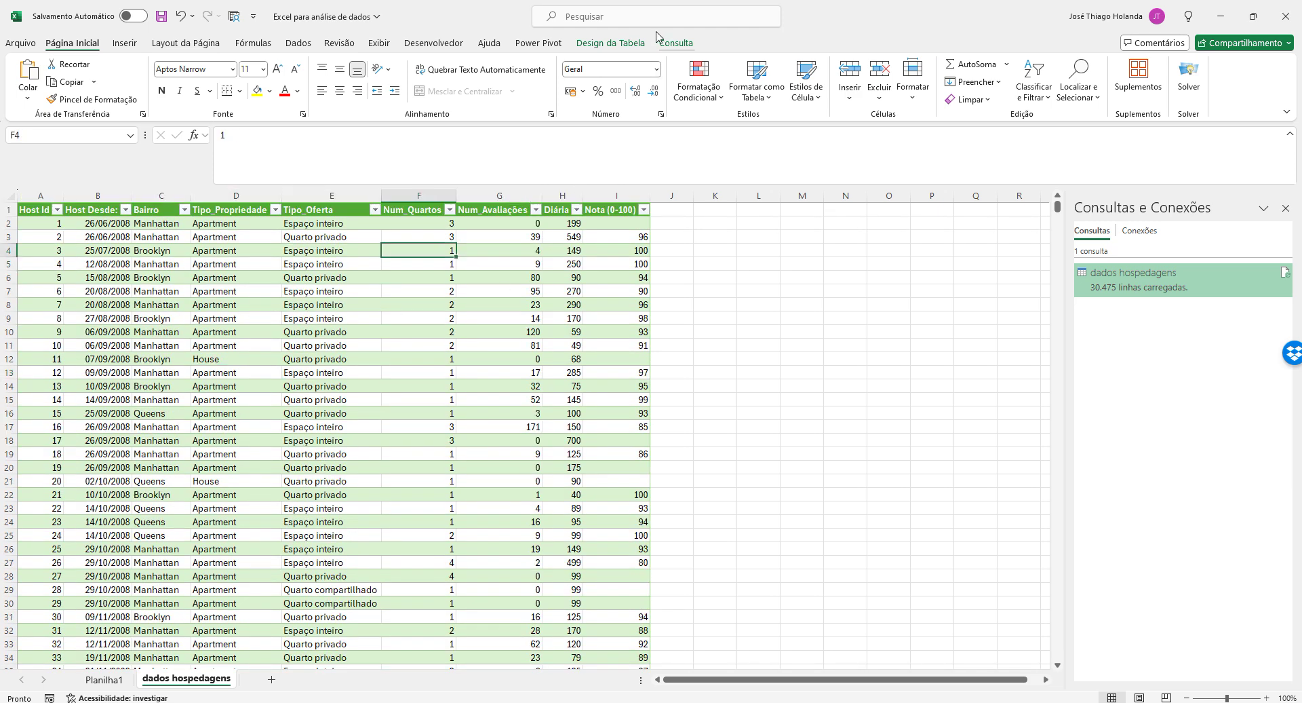
click(610, 43)
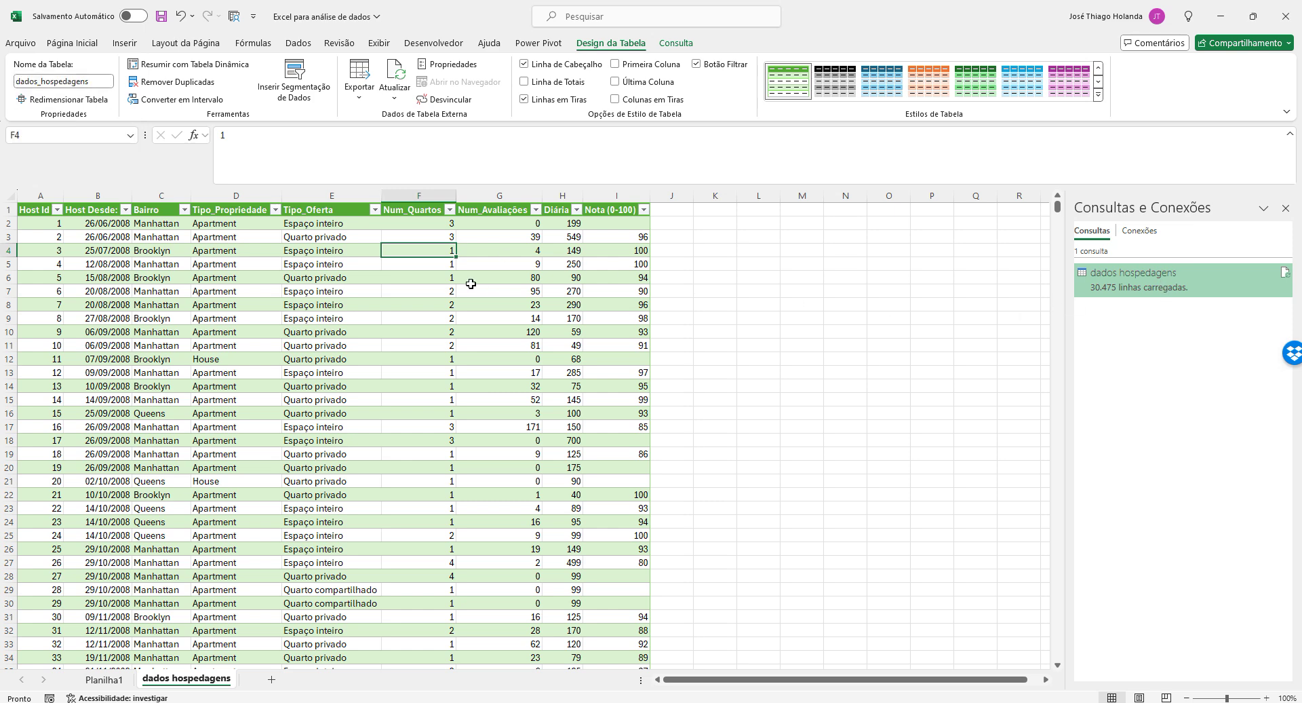
click(339, 304)
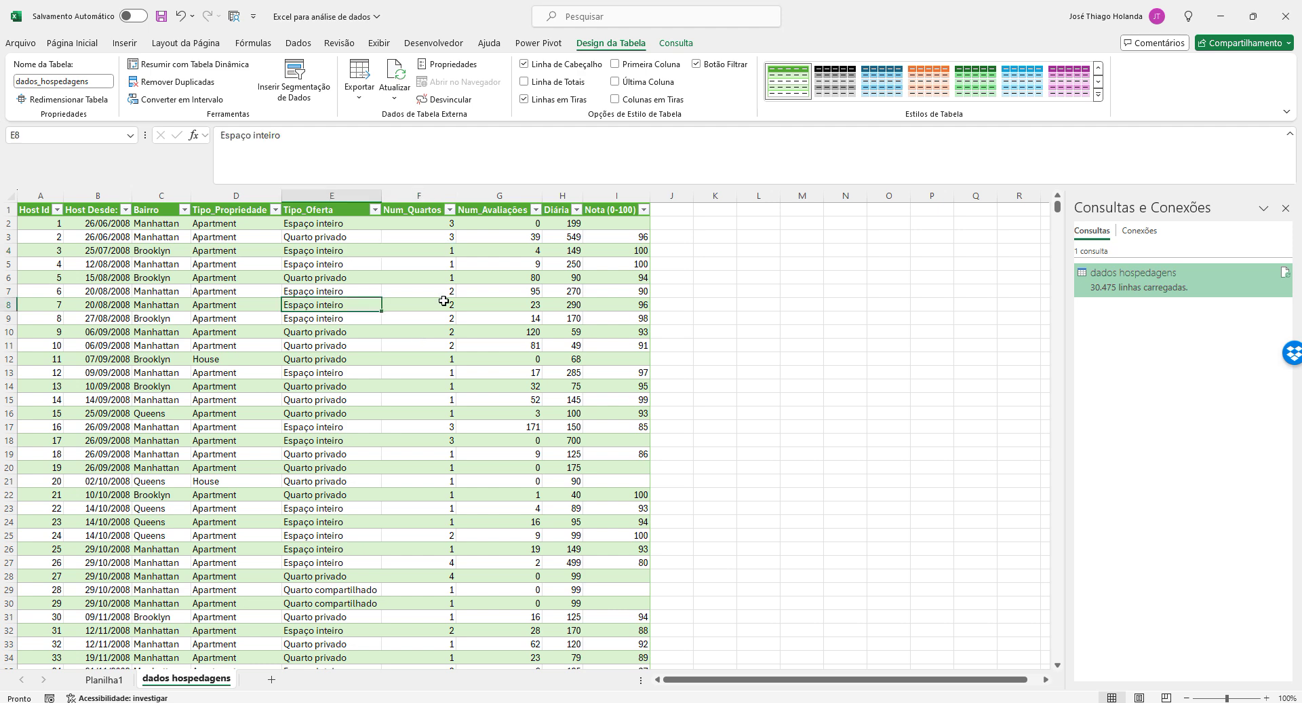
click(427, 278)
click(676, 47)
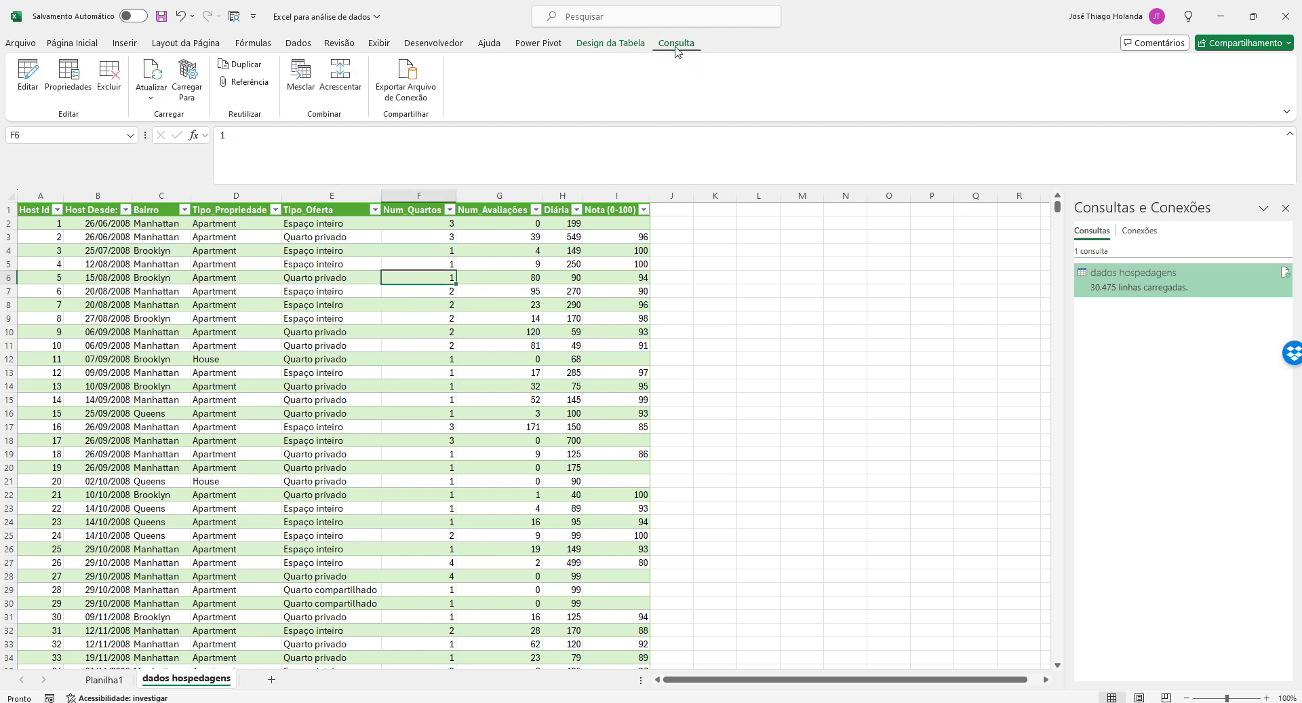
click(261, 301)
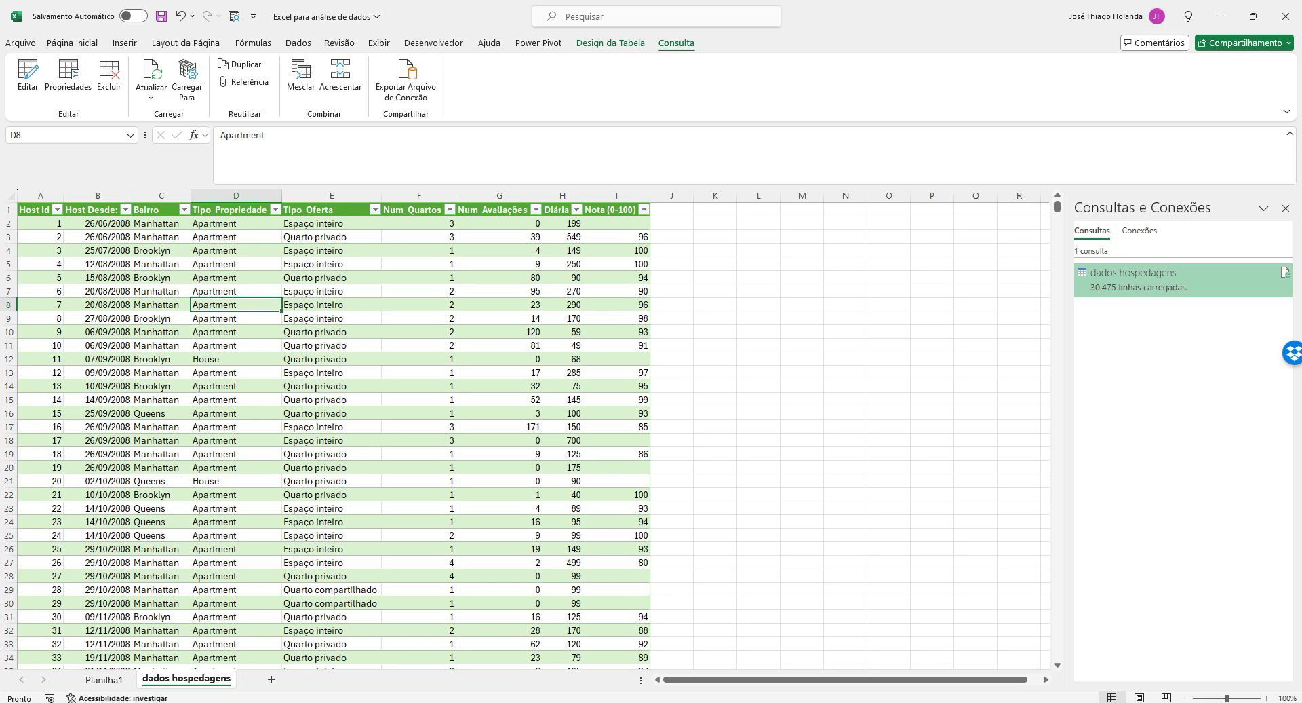
Close the extra dados_hospedagens Notepad window, set the first record's date to 25/06/2008 in the dados hospedagens text file and save it
mouse_move(543, 699)
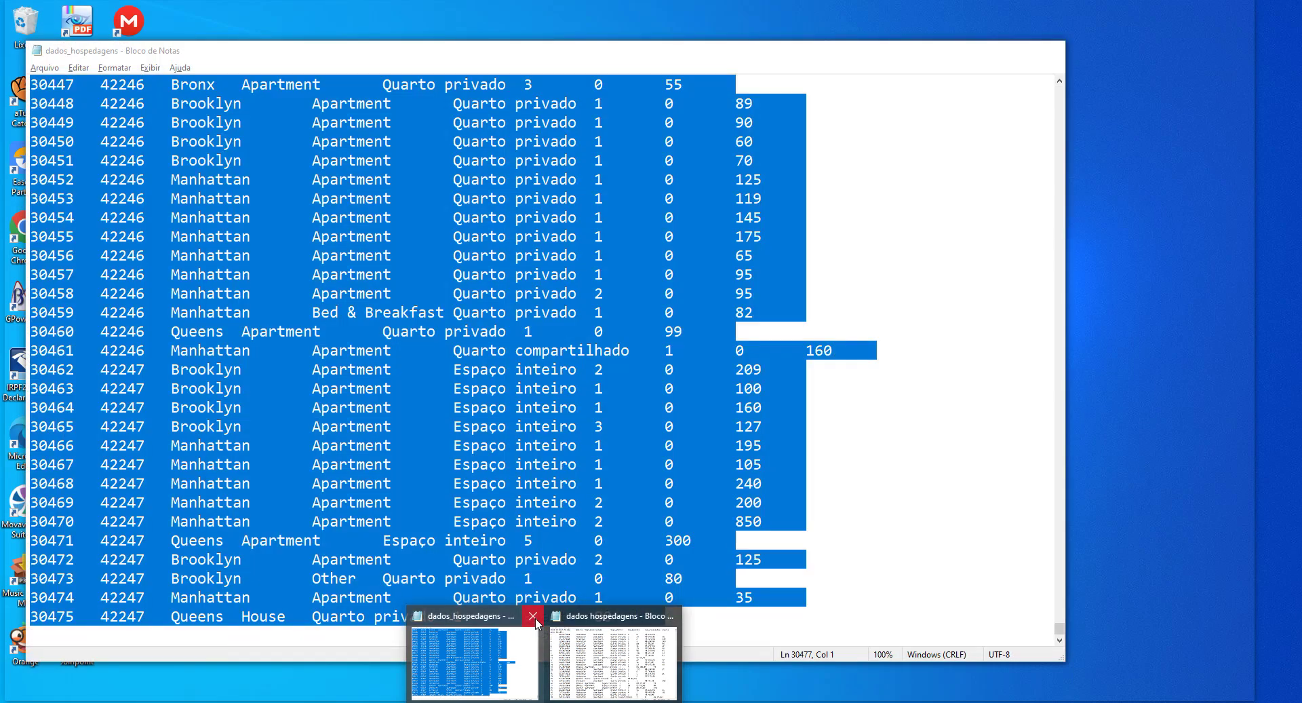
click(533, 616)
click(542, 651)
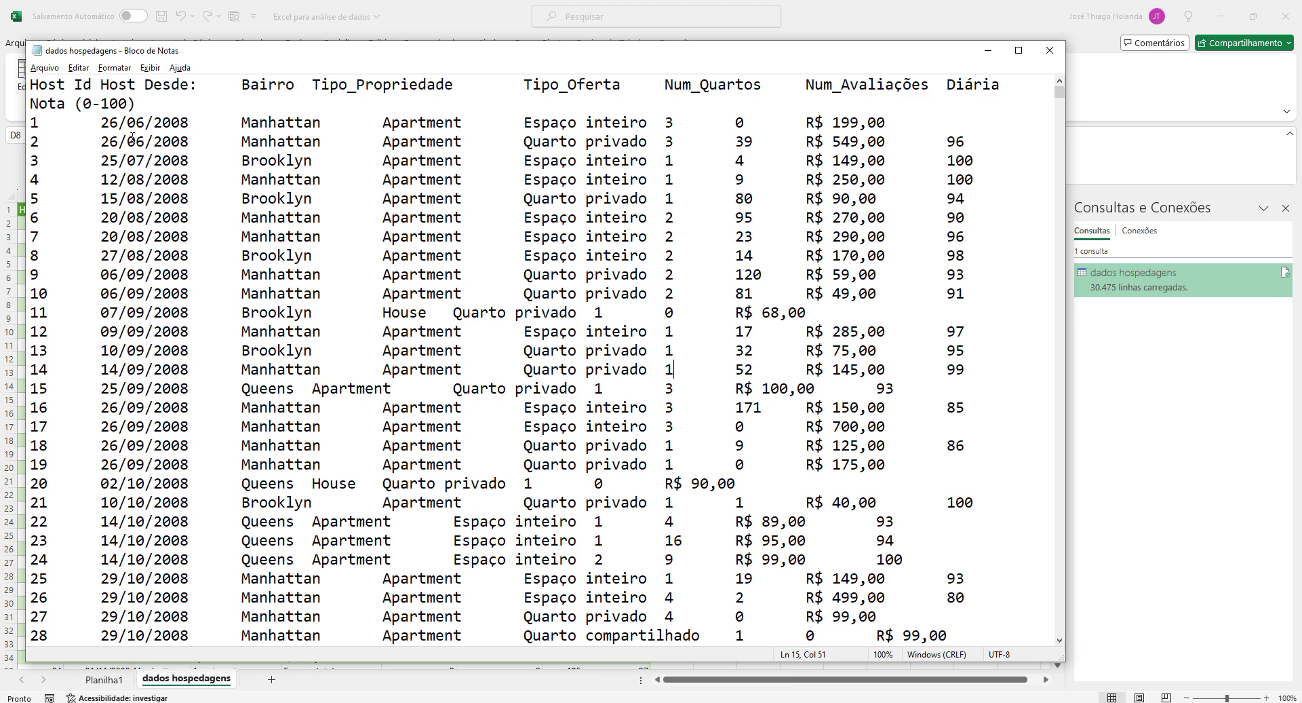
click(111, 121)
key(Delete)
text(5)
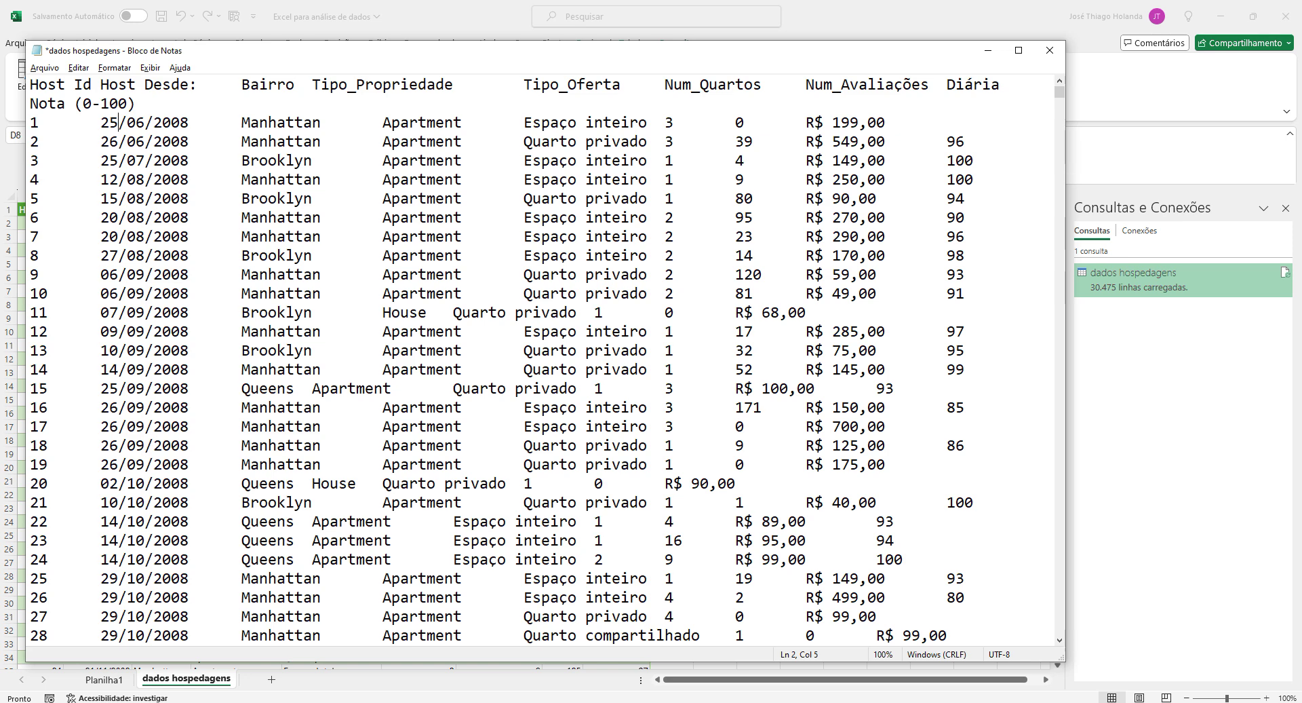
click(44, 68)
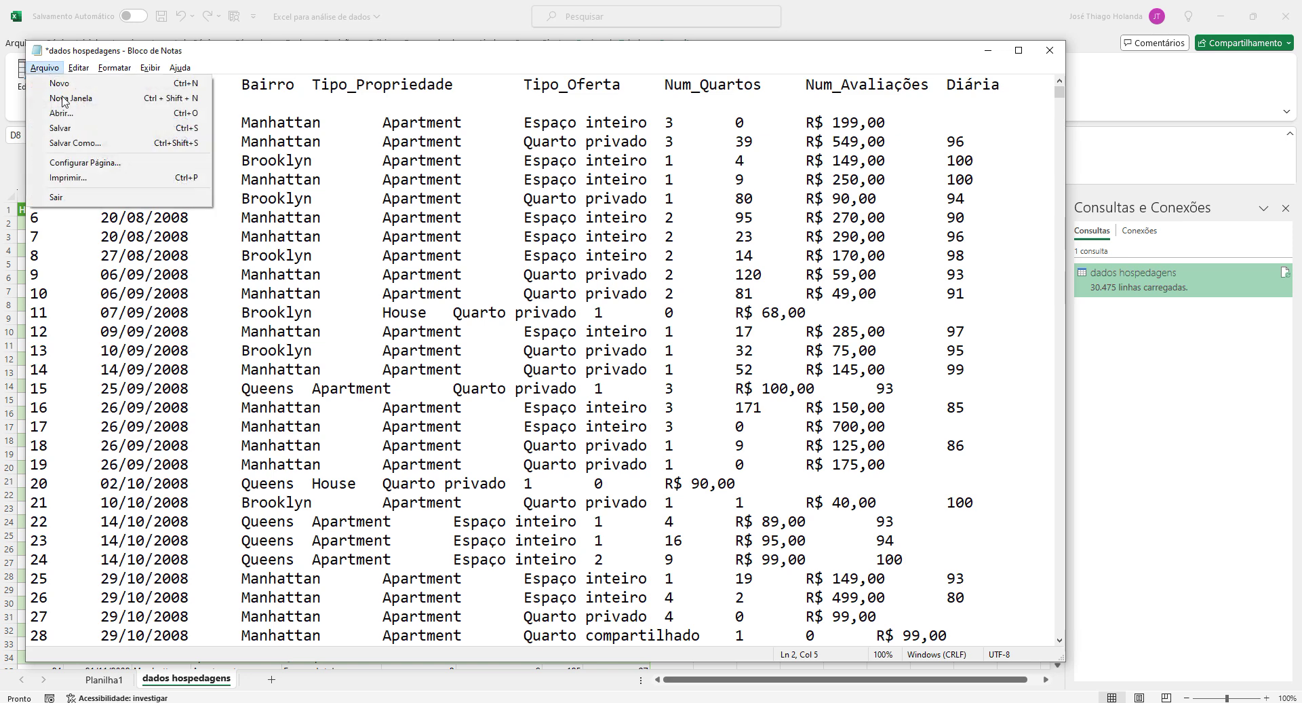
click(75, 129)
key(alt+F4)
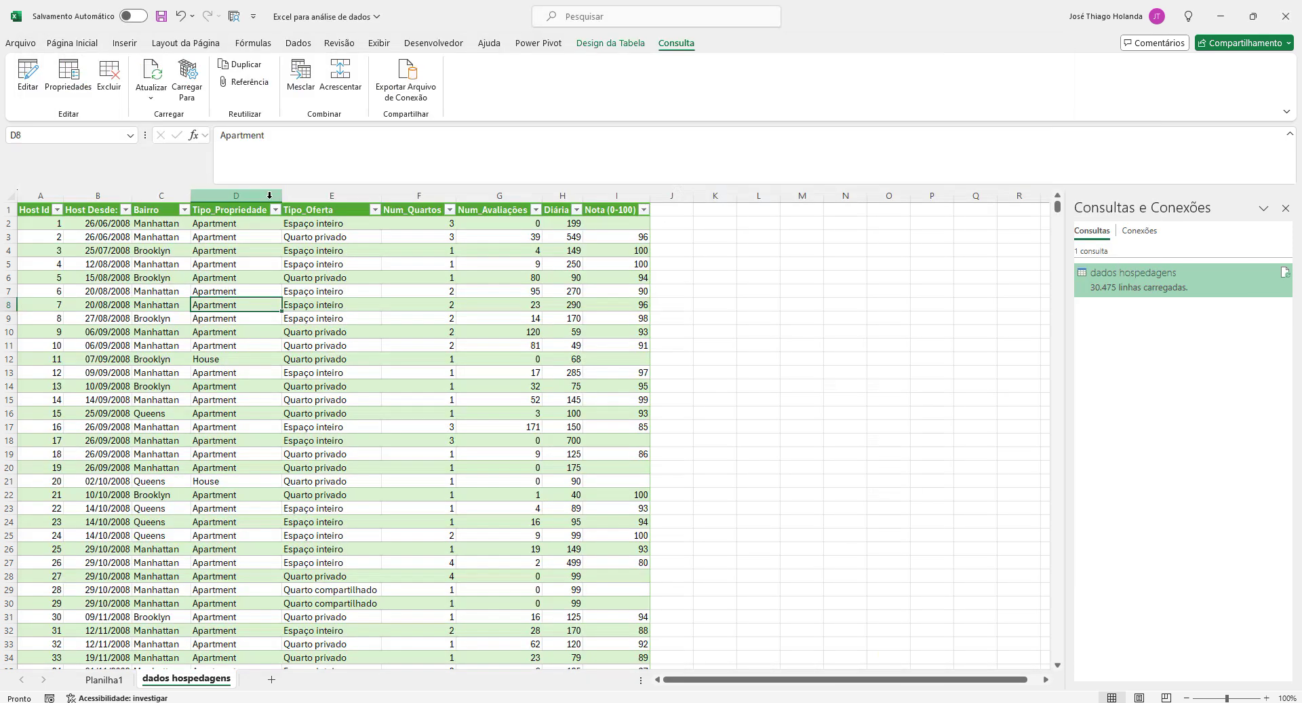
Refresh the imported table from its text file and check the first Host Desde date in cell B2
click(356, 297)
right_click(355, 239)
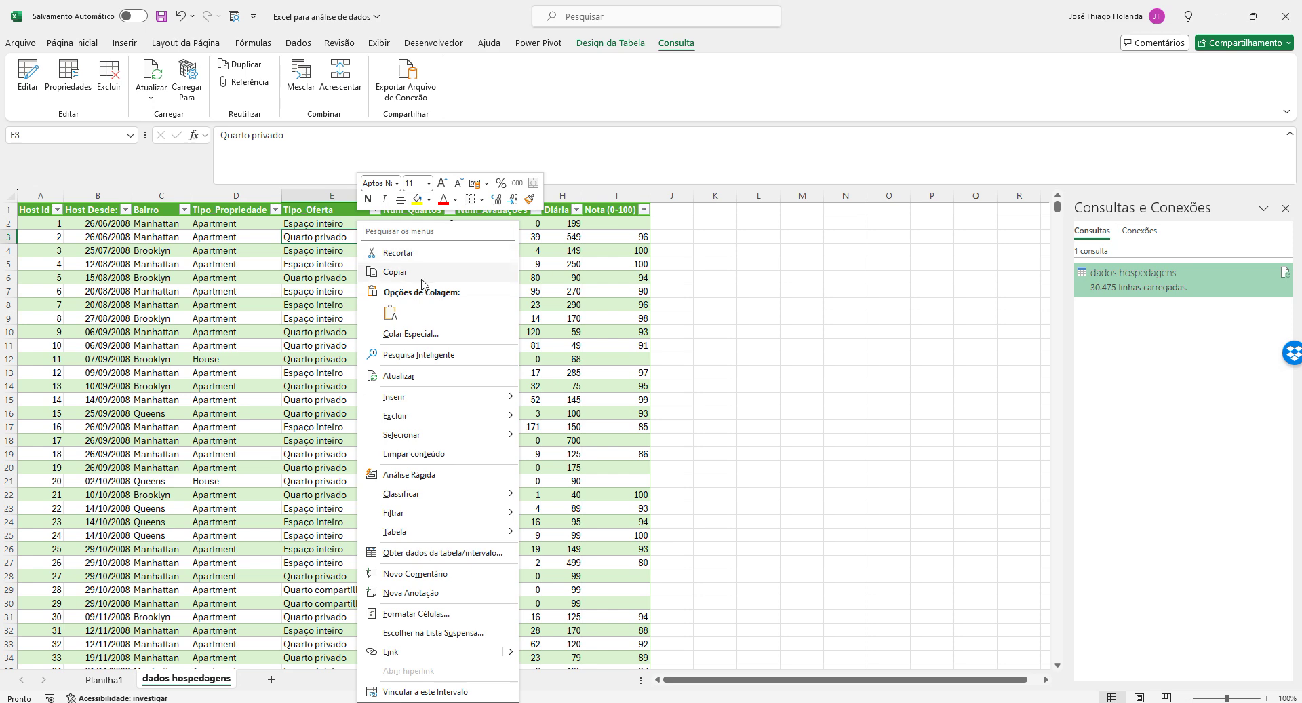
click(426, 381)
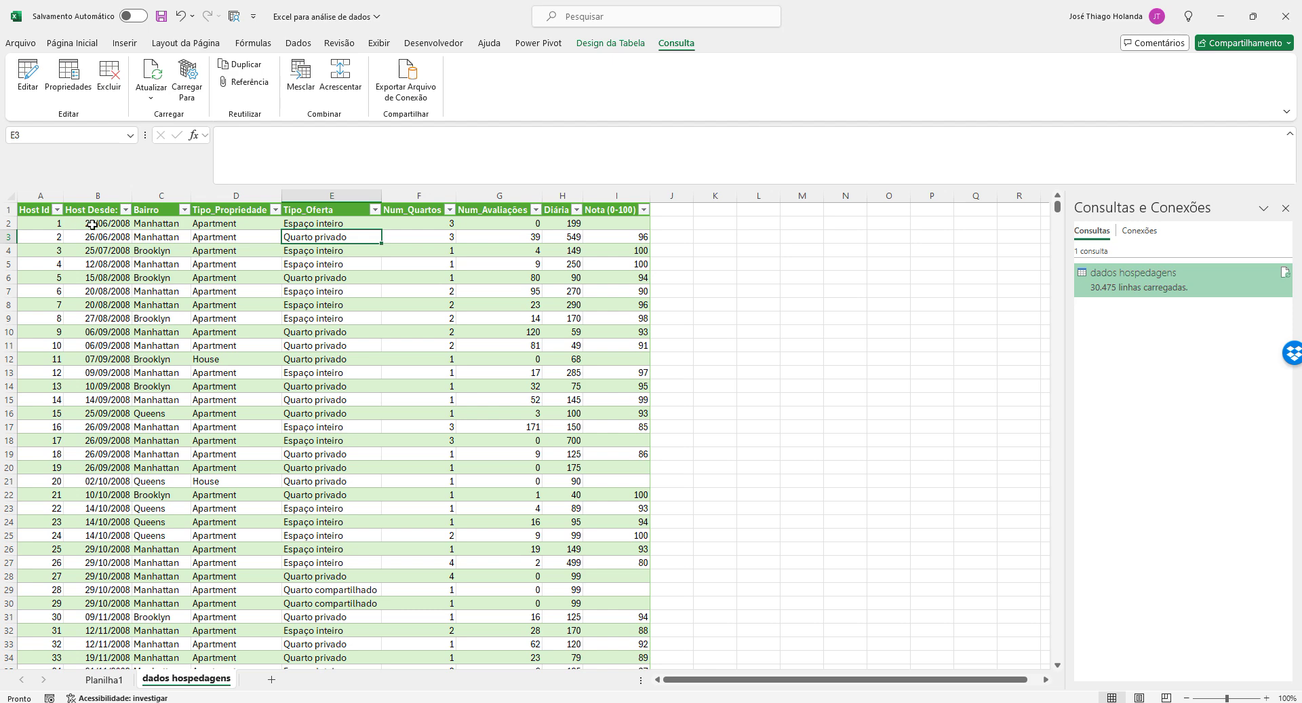
click(93, 224)
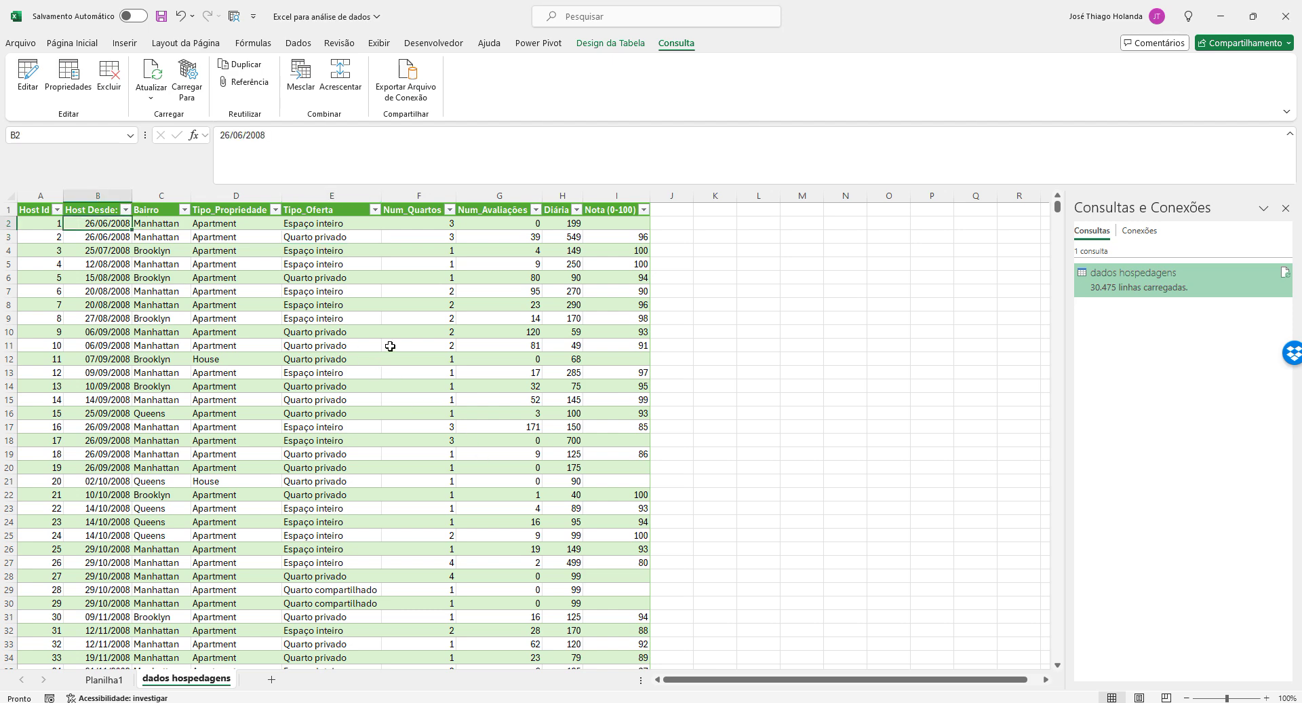
Switch to the dados hospedagens file in Notepad, set the first record's date to 25/06/2008 and save the file
mouse_move(545, 702)
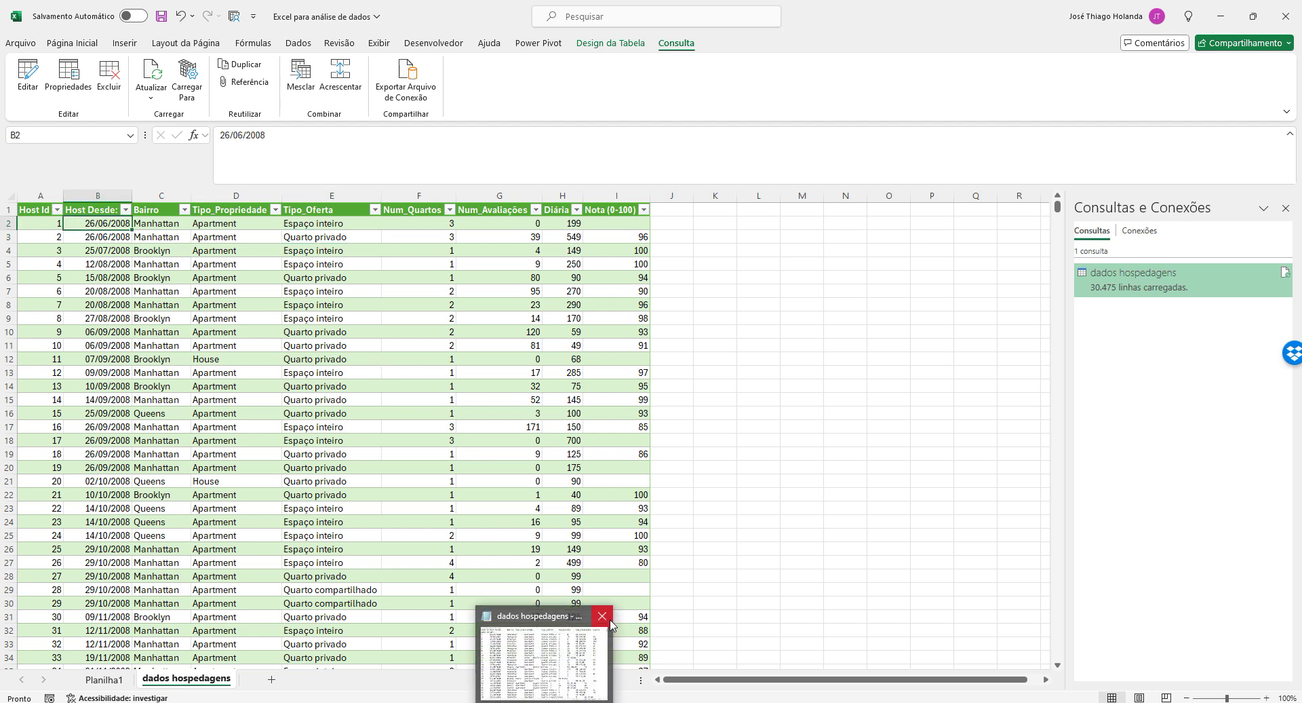
click(603, 616)
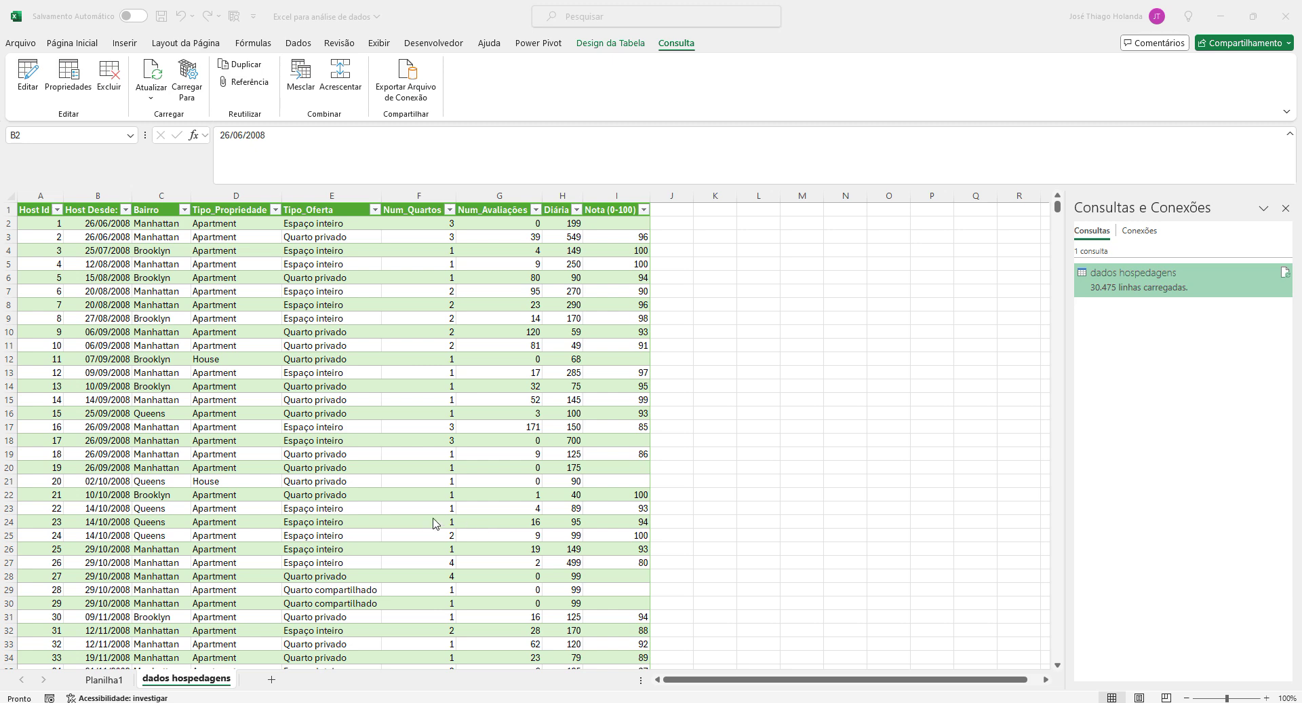
click(236, 264)
mouse_move(611, 702)
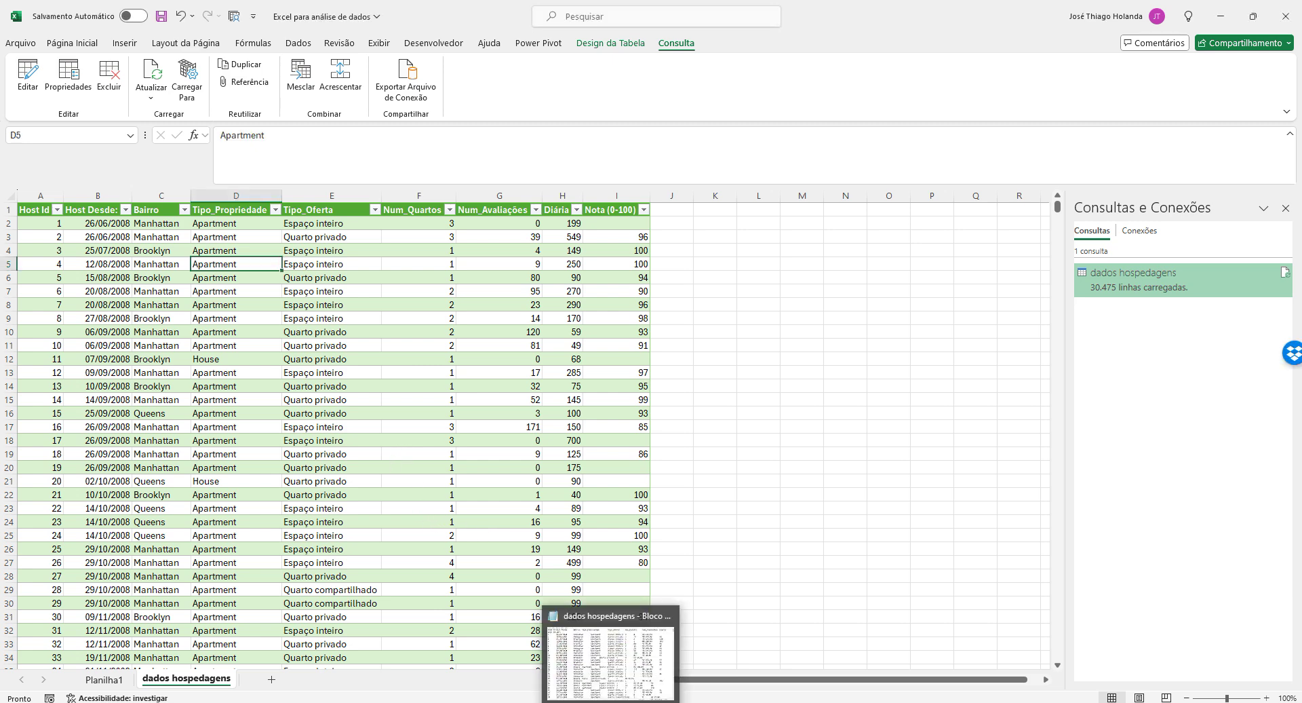
click(607, 661)
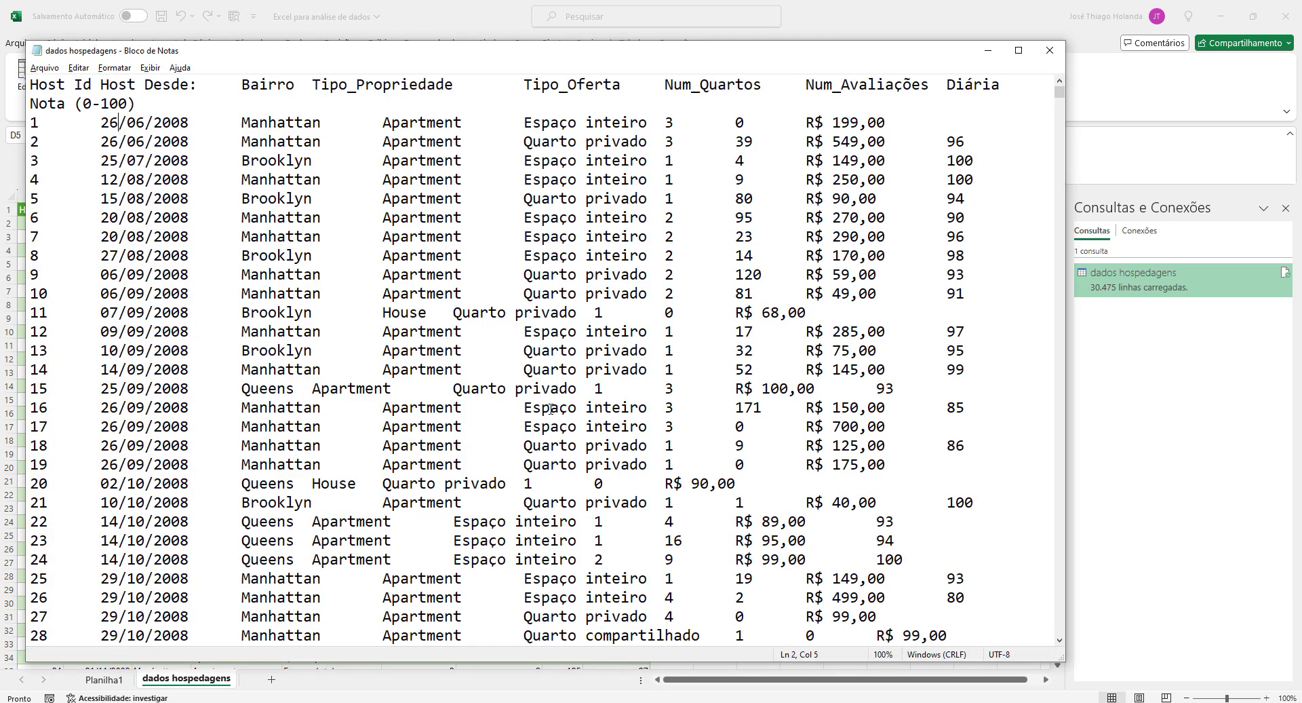
click(152, 180)
key(Delete)
text(5)
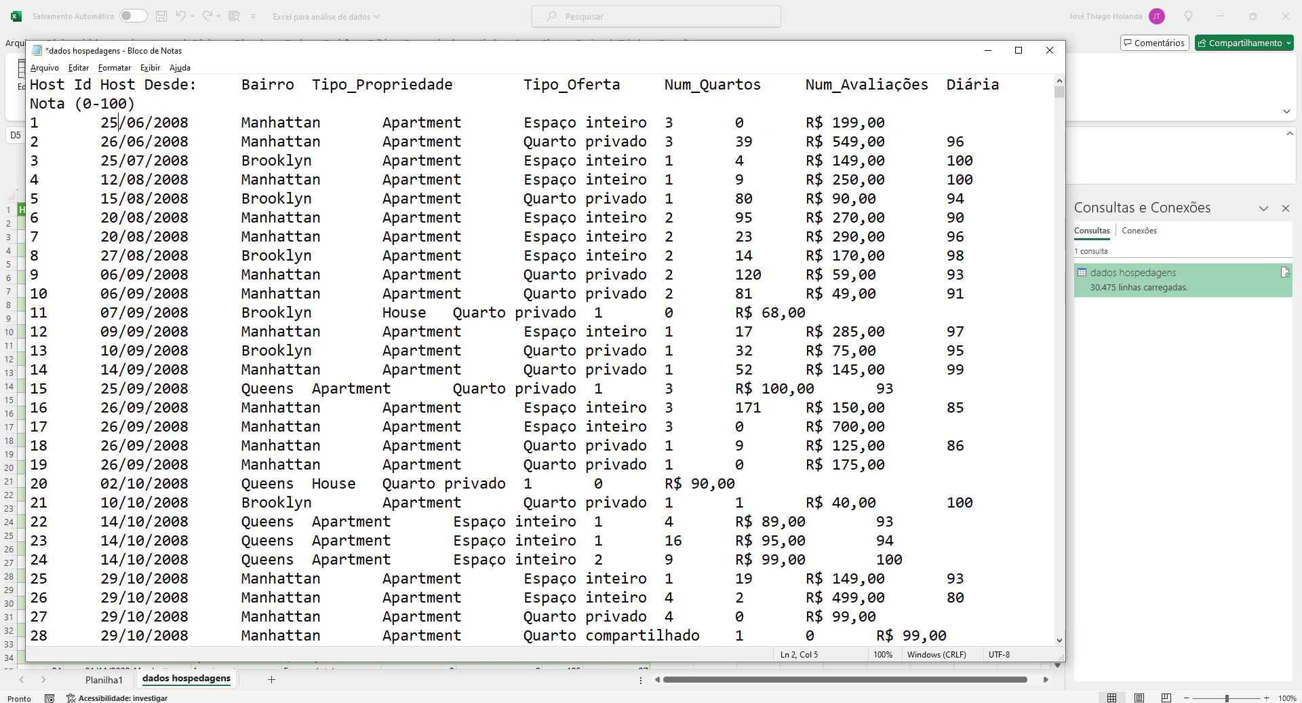
click(45, 67)
click(61, 128)
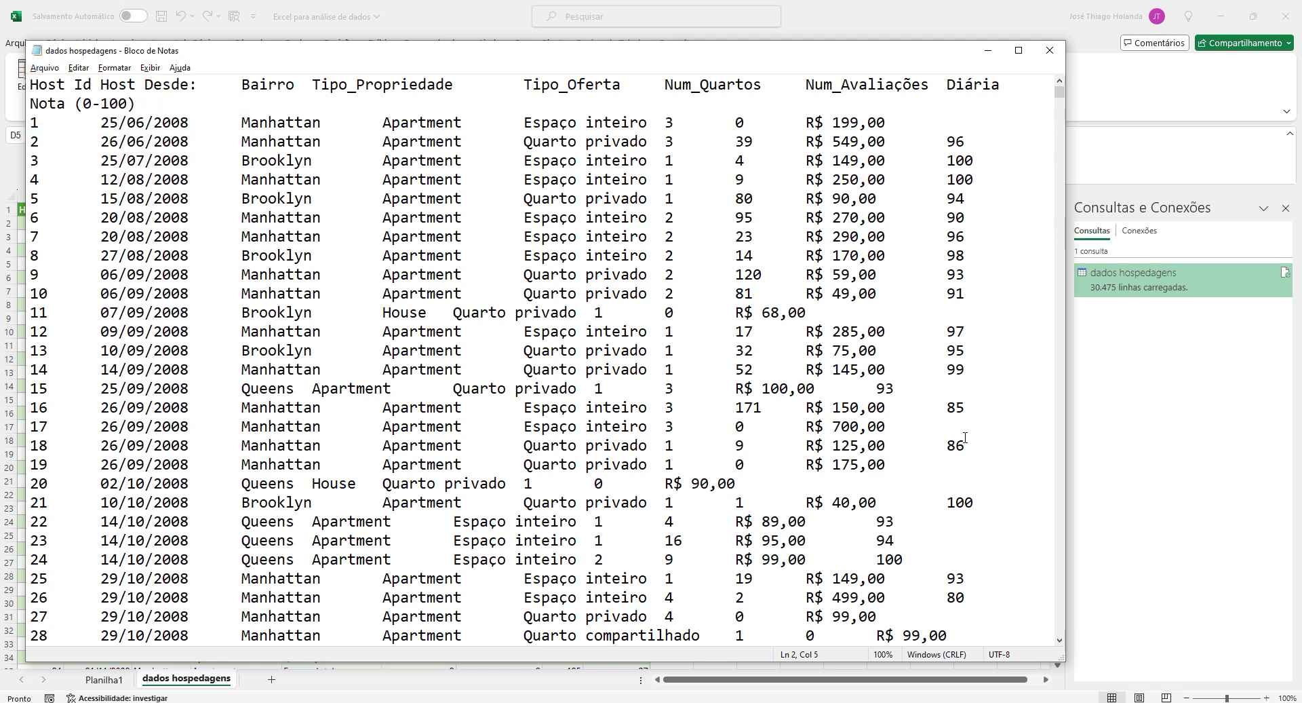
Return to Excel, refresh the imported table from the edited text file and check the date in cell B2
key(alt+Tab)
click(326, 294)
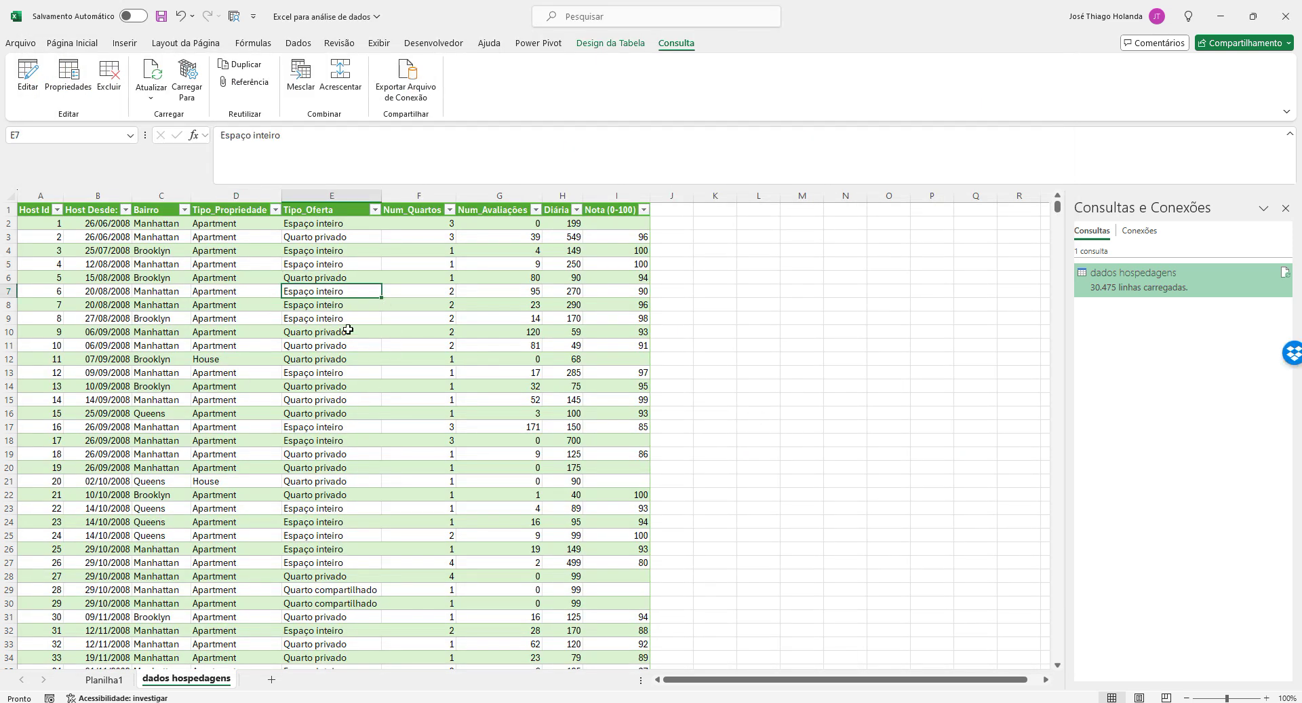
right_click(316, 278)
click(388, 372)
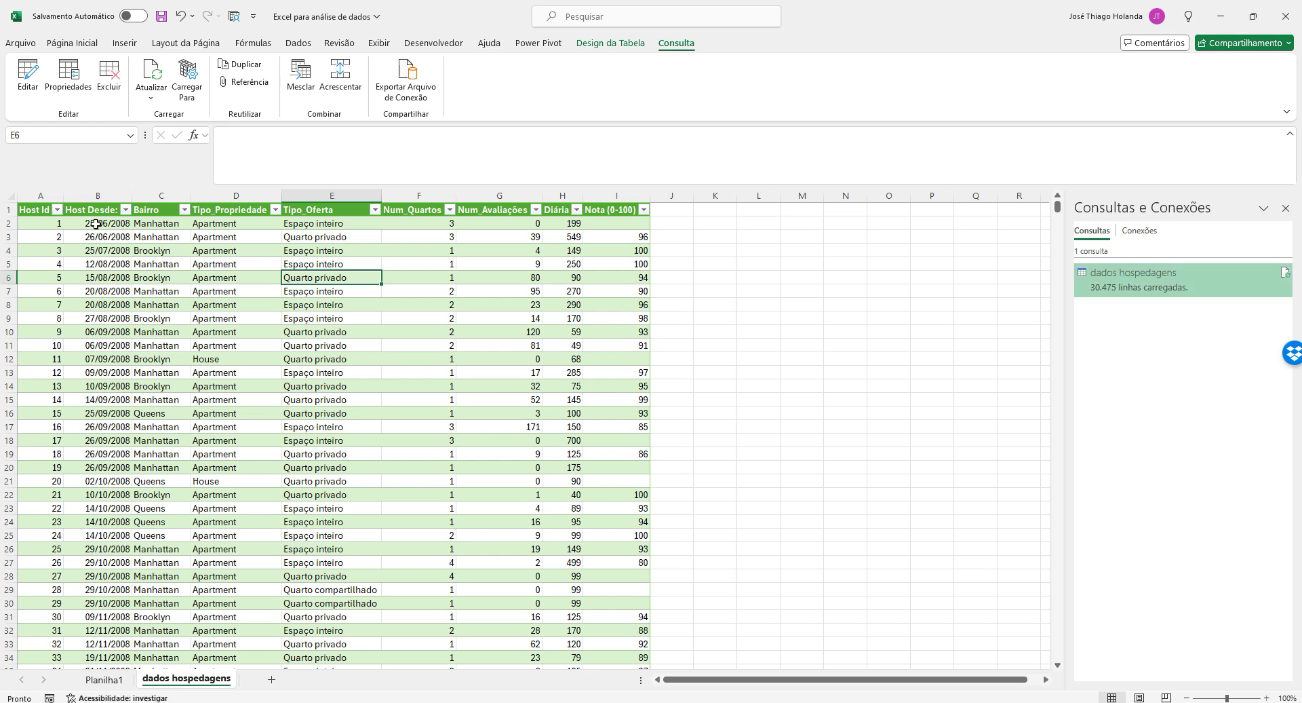
click(96, 224)
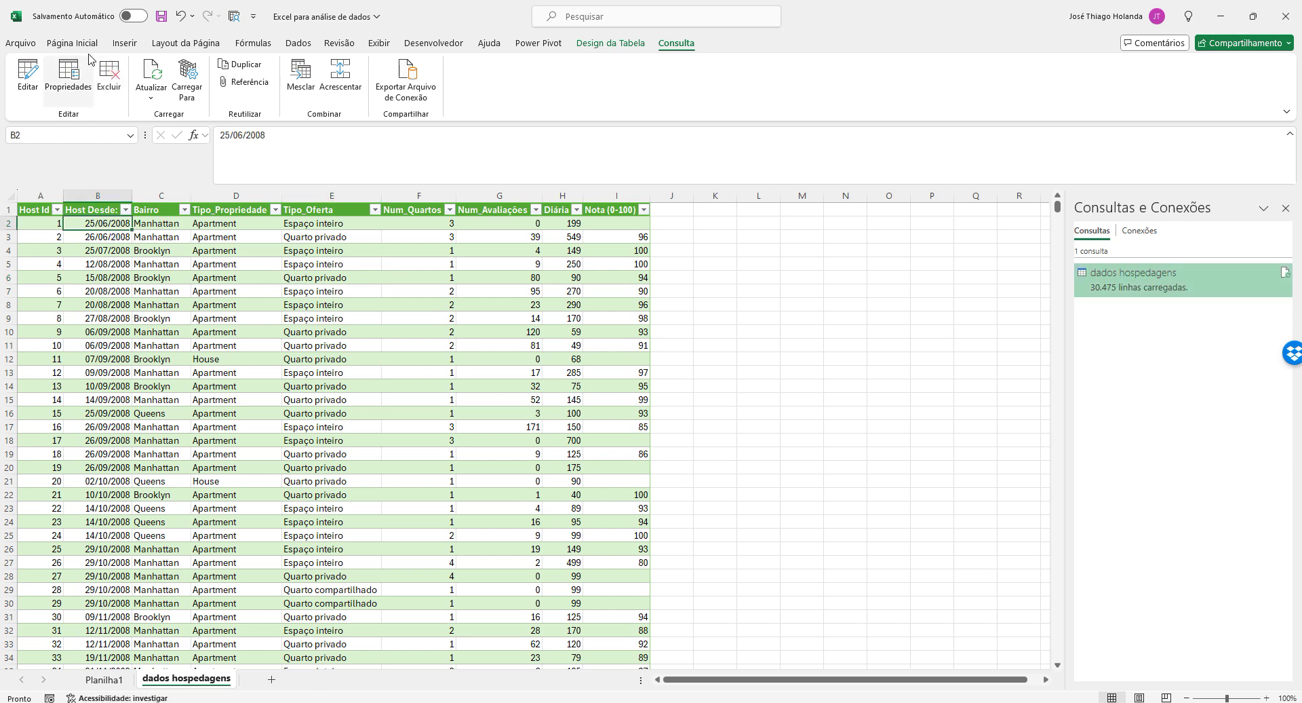
Examine the workbook's queries and connections and the linked dados hospedagens source text file
click(72, 43)
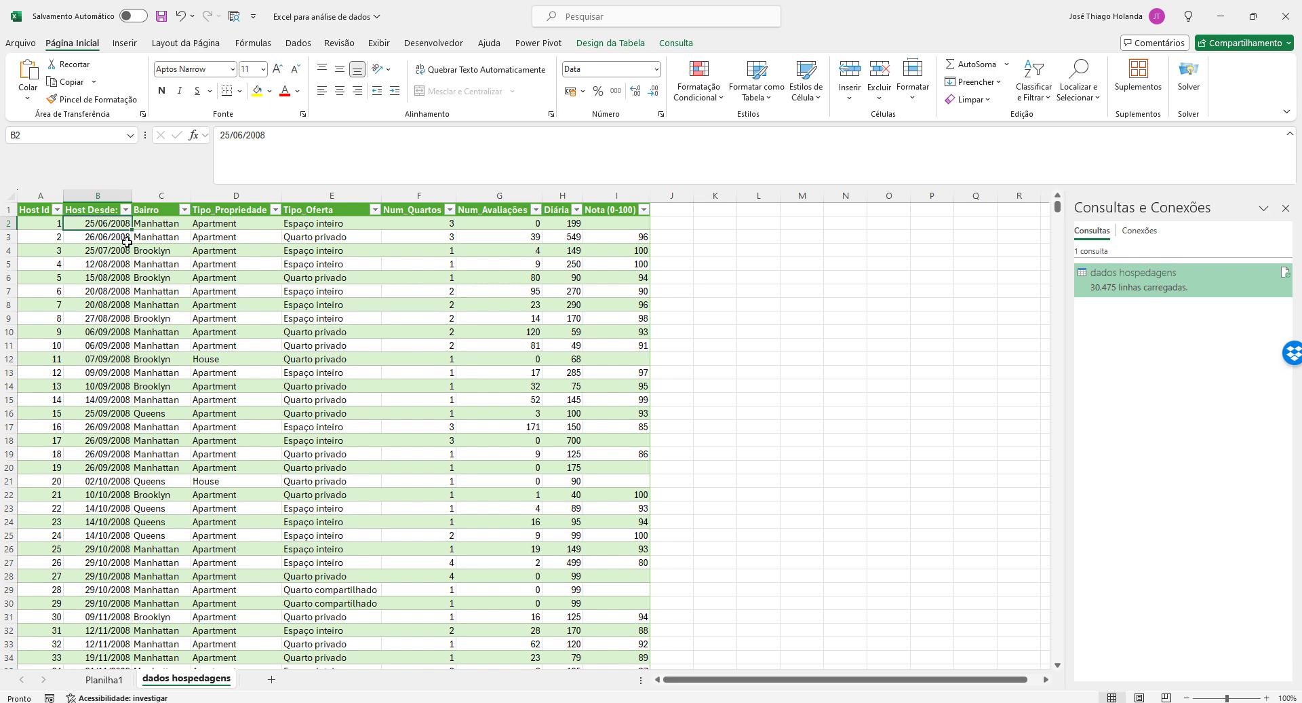
click(38, 212)
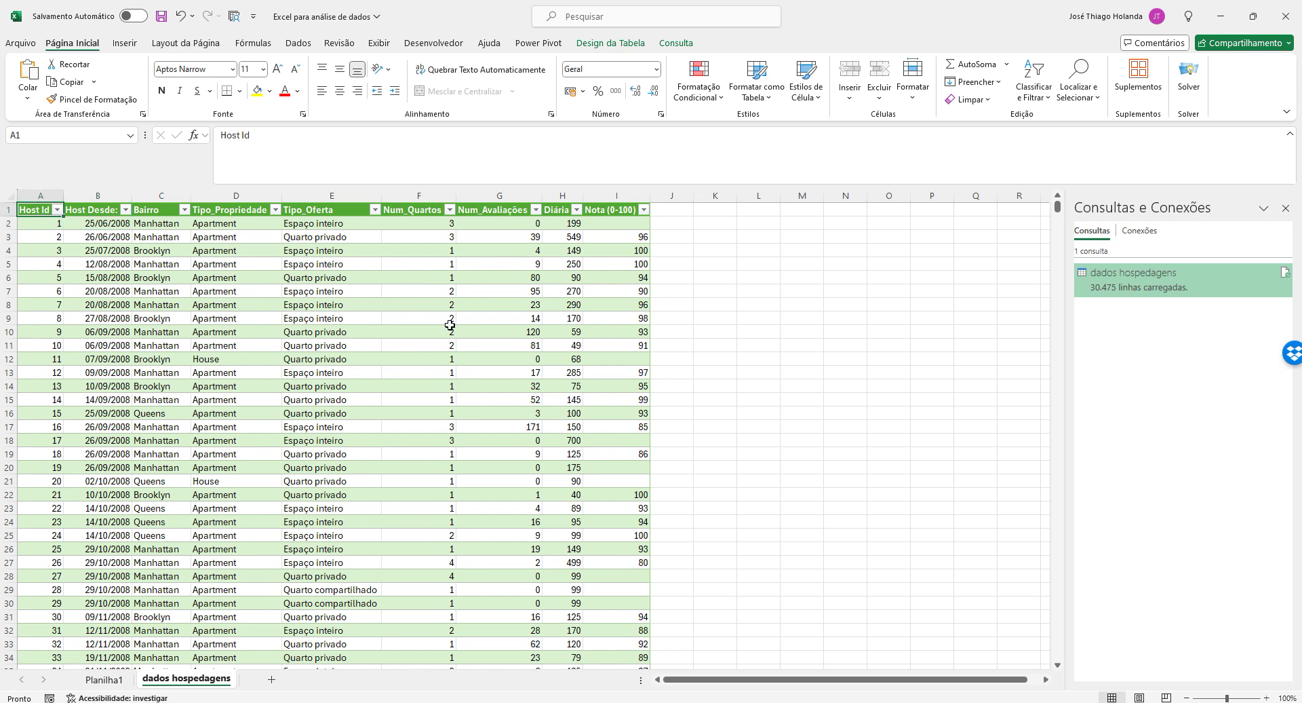
click(1141, 230)
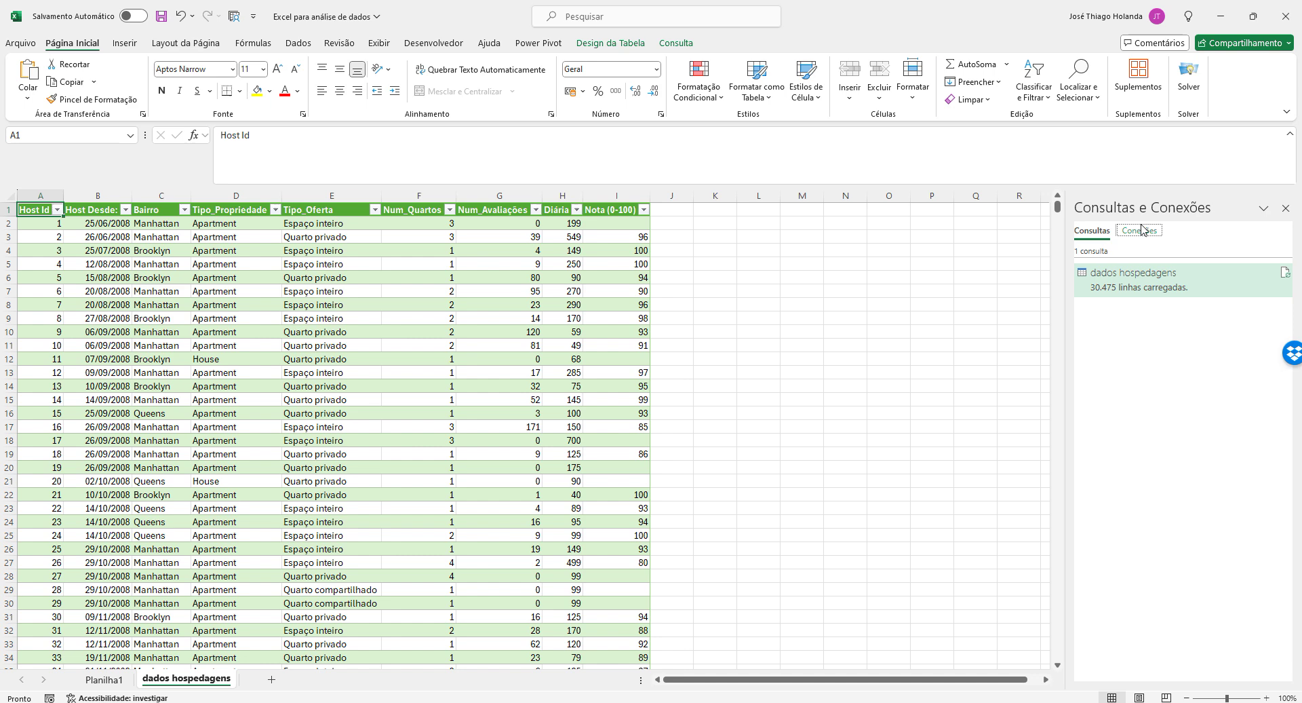
click(1093, 231)
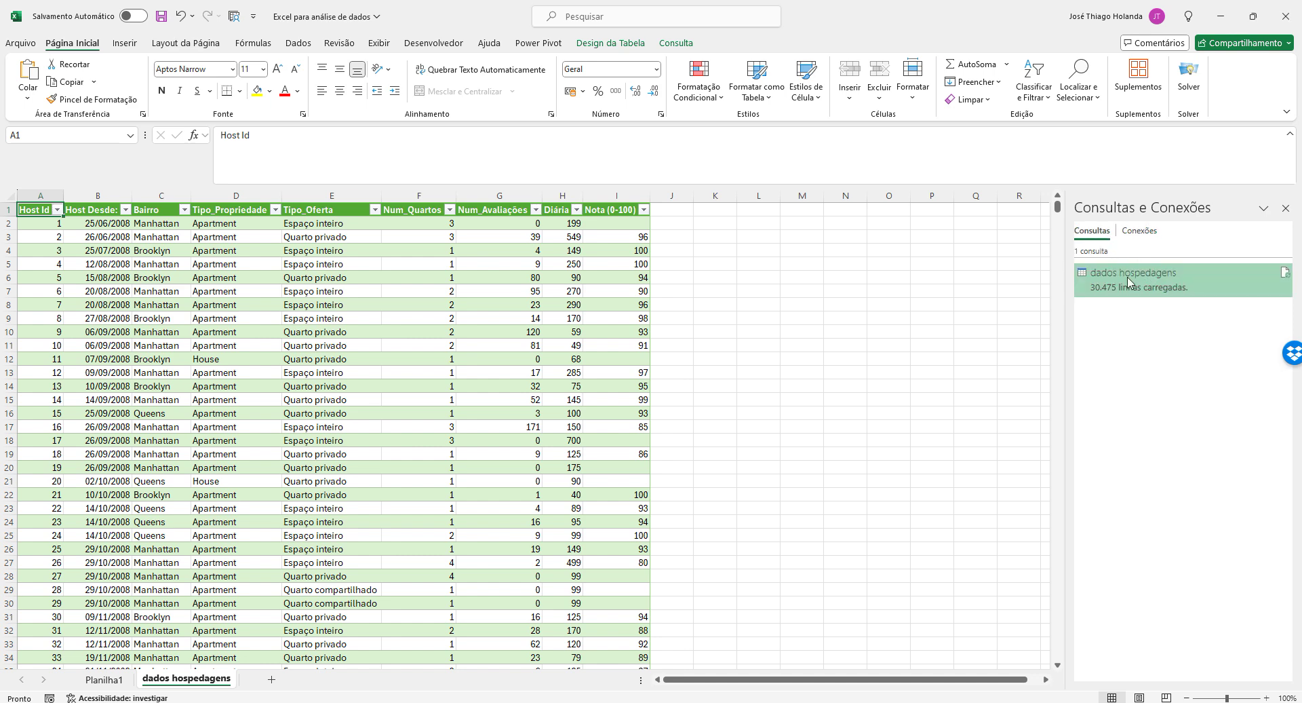
click(1134, 232)
click(1106, 231)
key(alt+Tab)
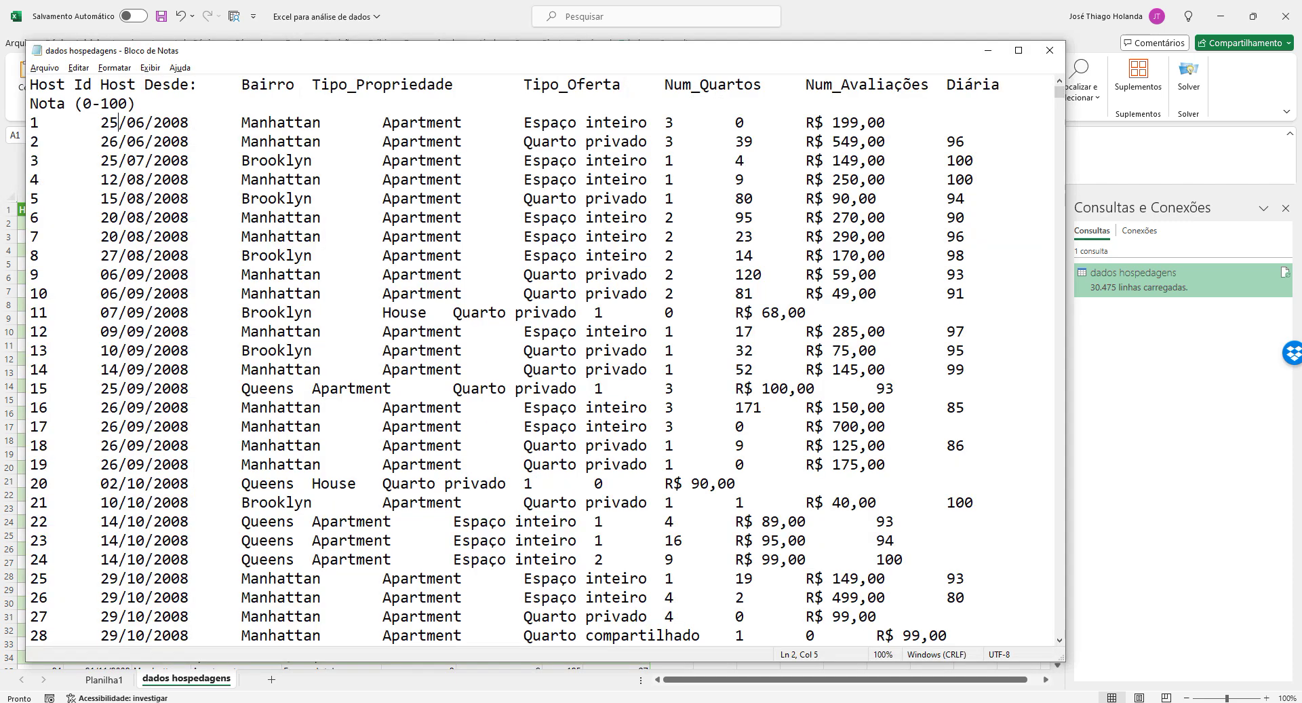
click(988, 50)
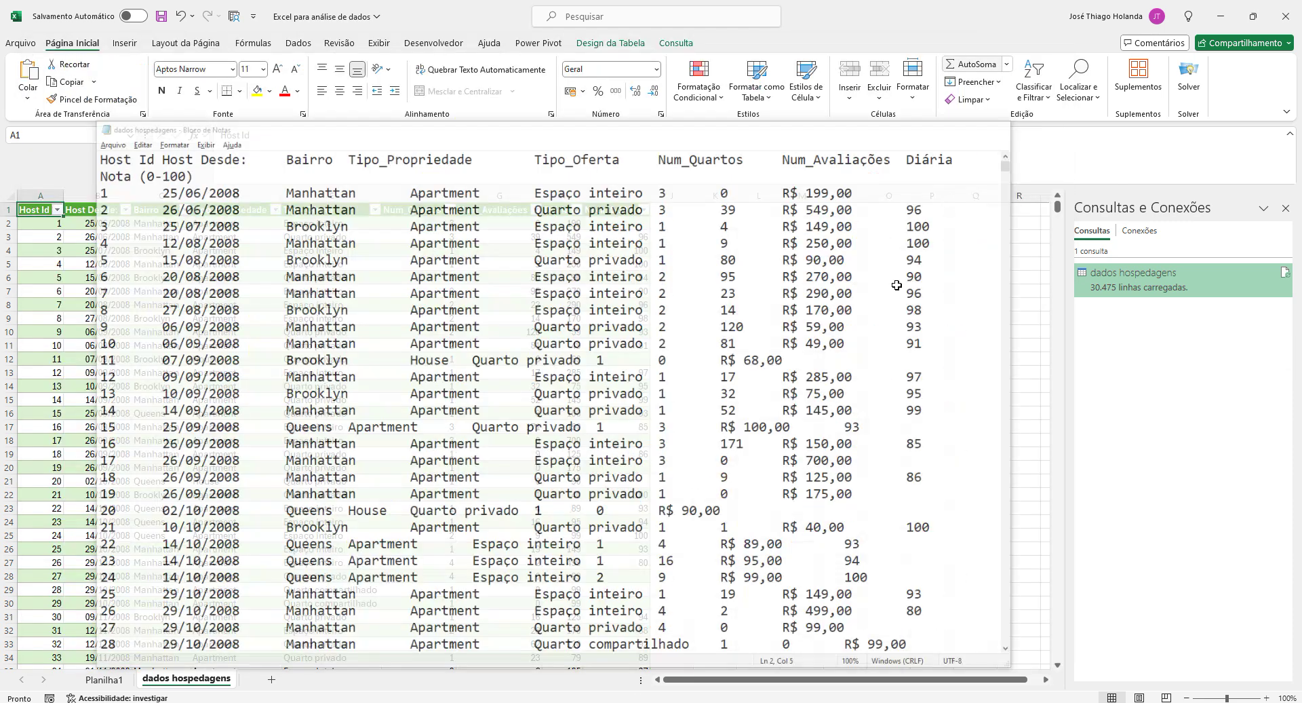
click(392, 309)
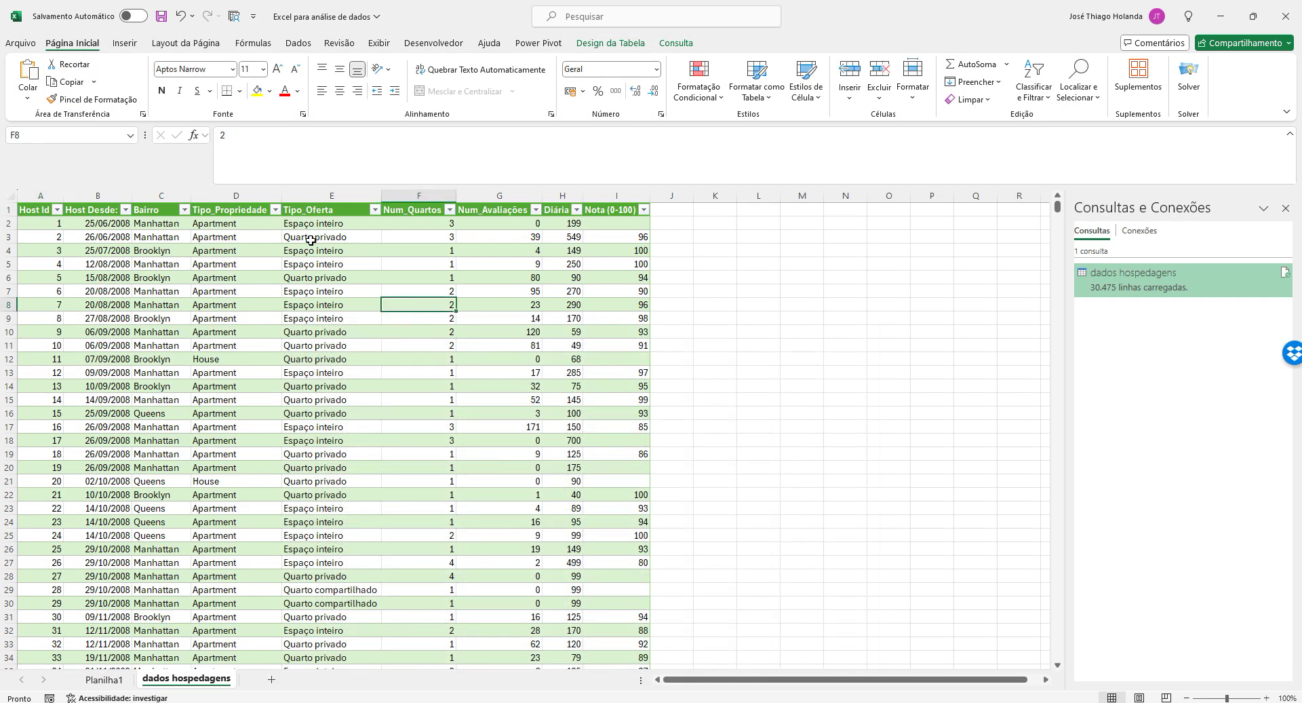
click(145, 249)
Convert the full dados_hospedagens table to a normal range, removing its query definition, and close the queries and connections pane
click(34, 214)
key(ctrl+shift+Right)
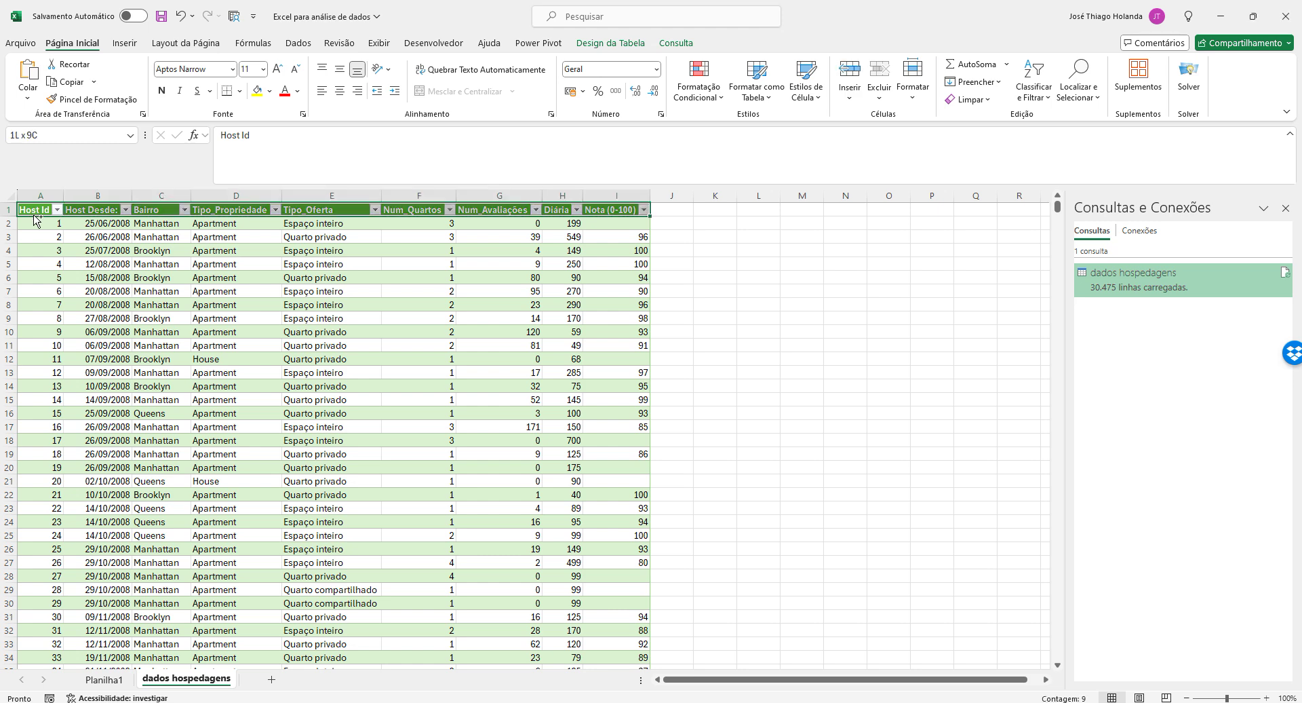
key(ctrl+shift+Down)
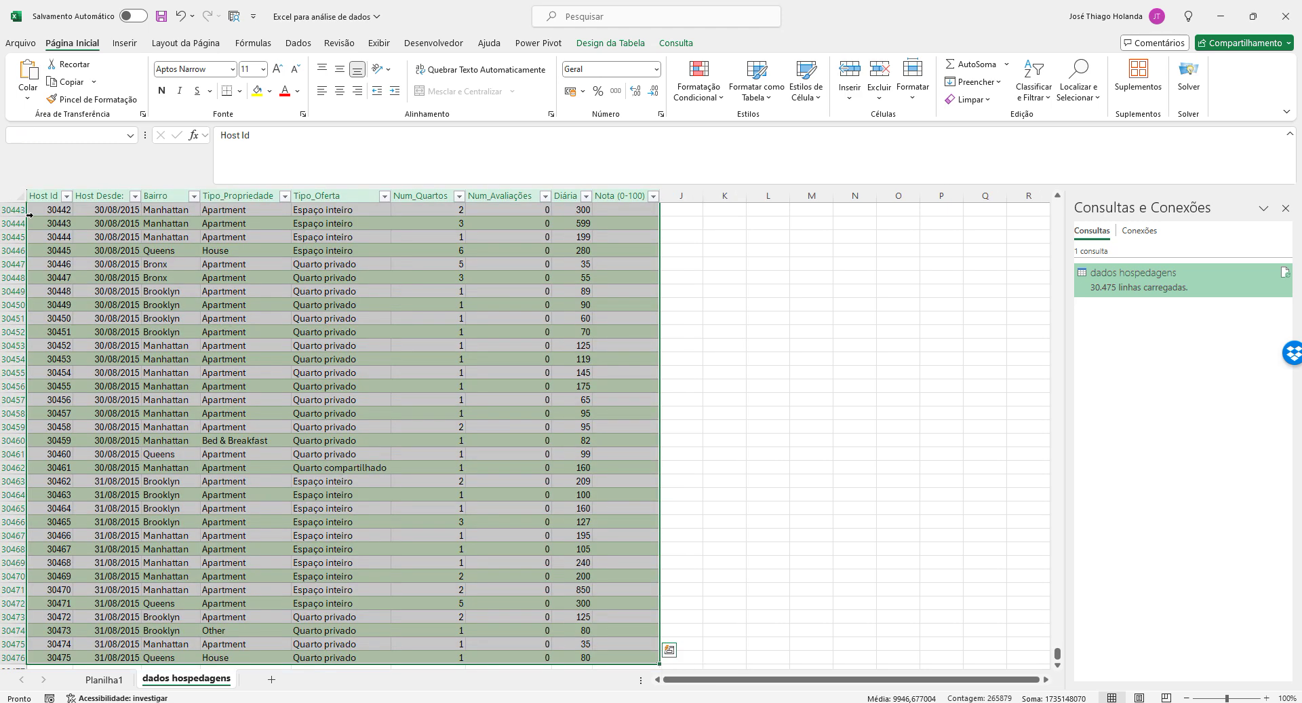
click(610, 43)
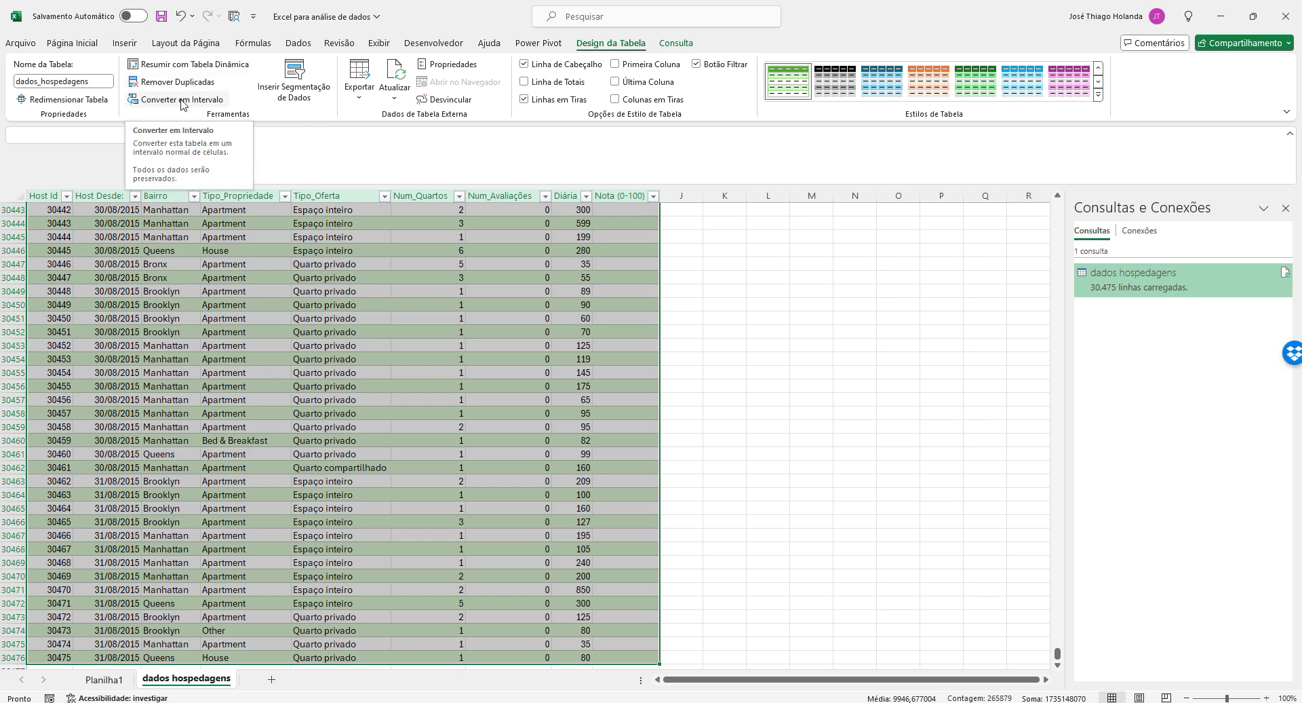
click(182, 100)
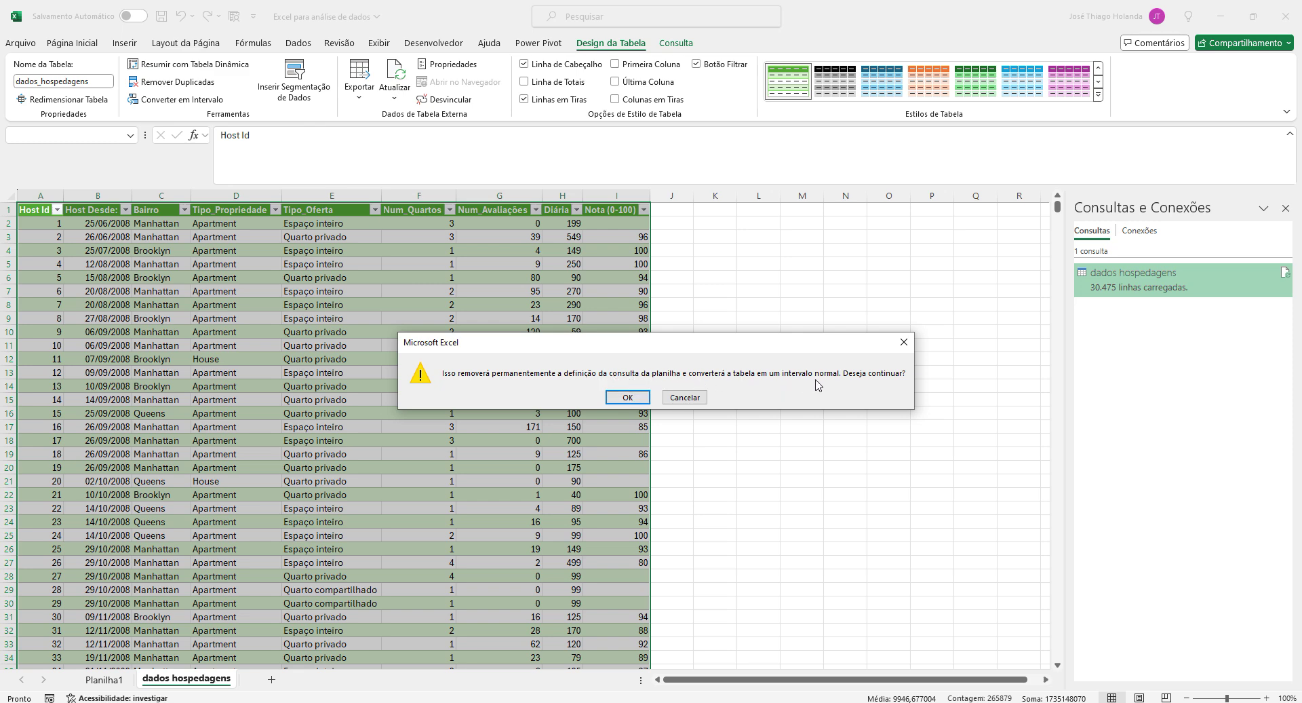
click(627, 397)
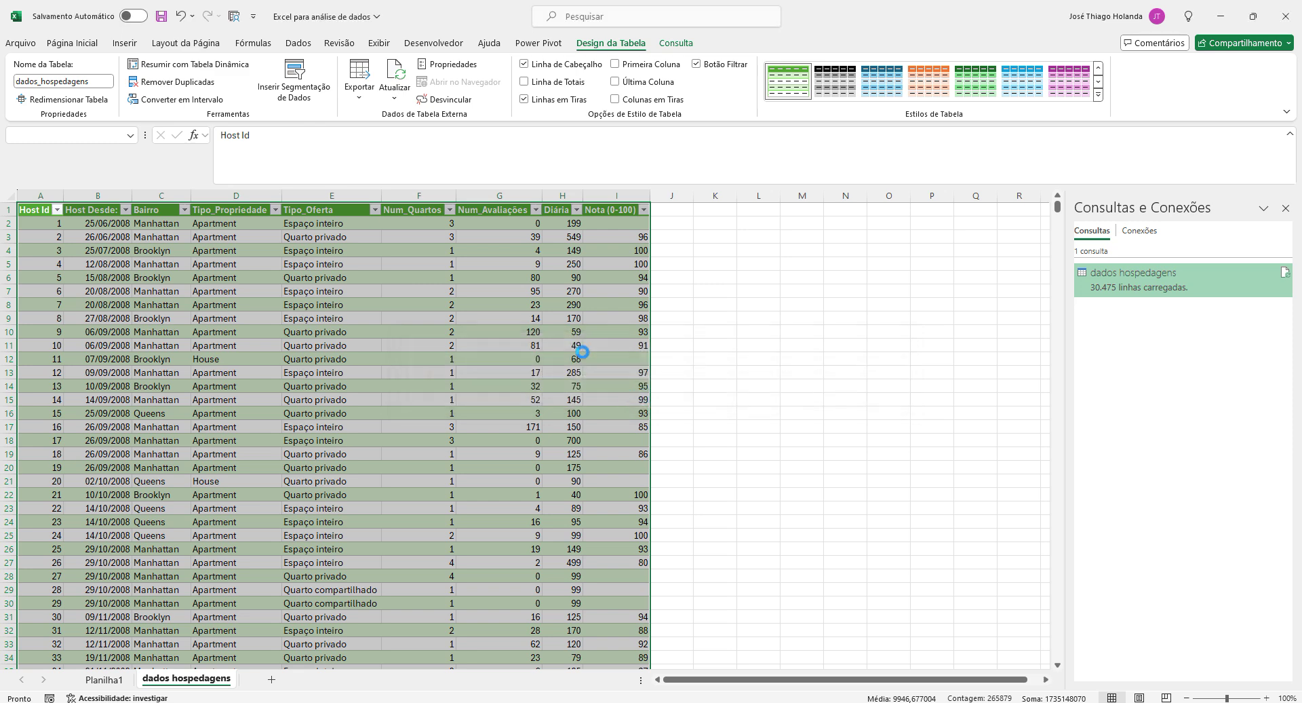
click(491, 299)
click(689, 299)
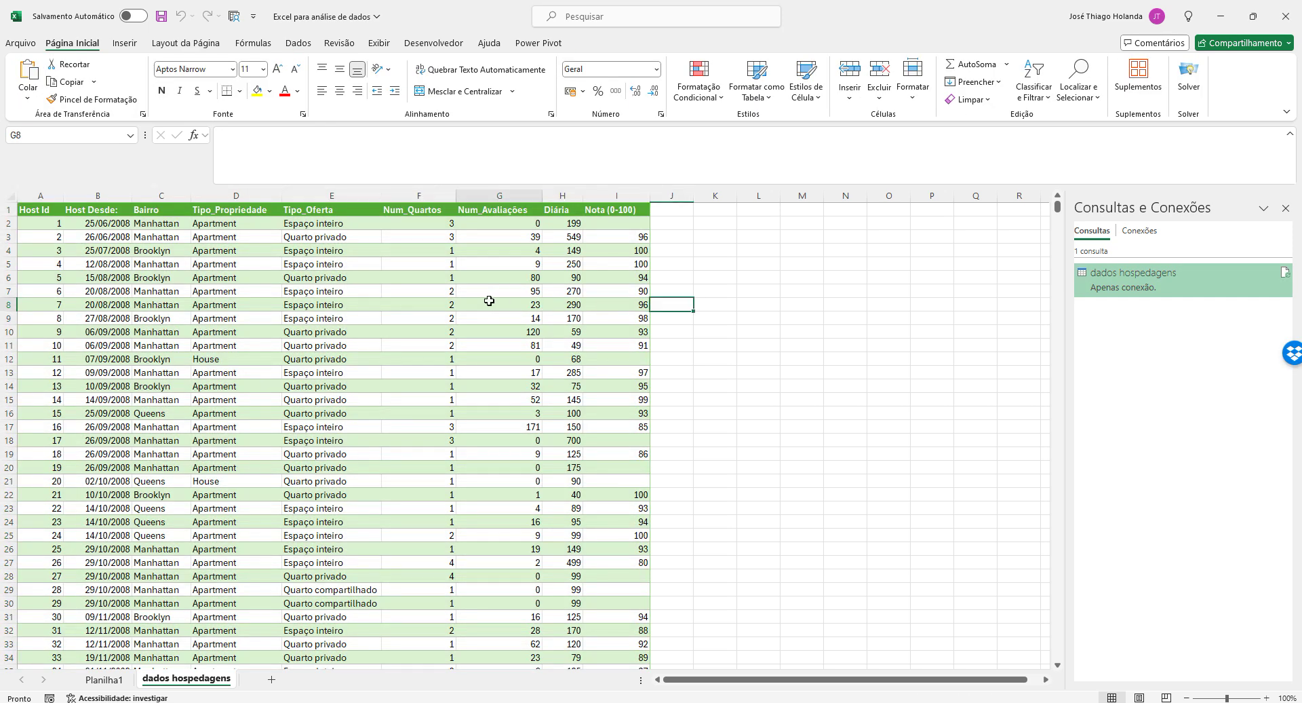
click(490, 300)
click(1284, 208)
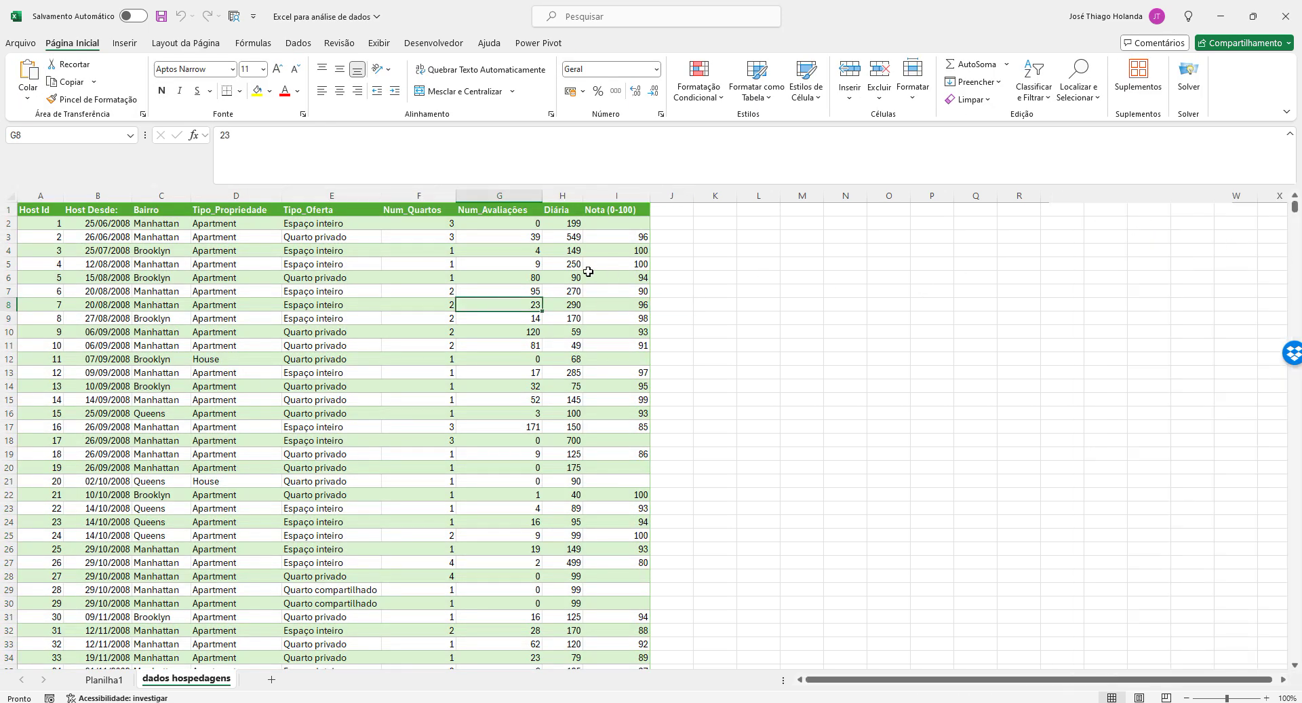
click(299, 305)
click(288, 368)
key(ctrl+Home)
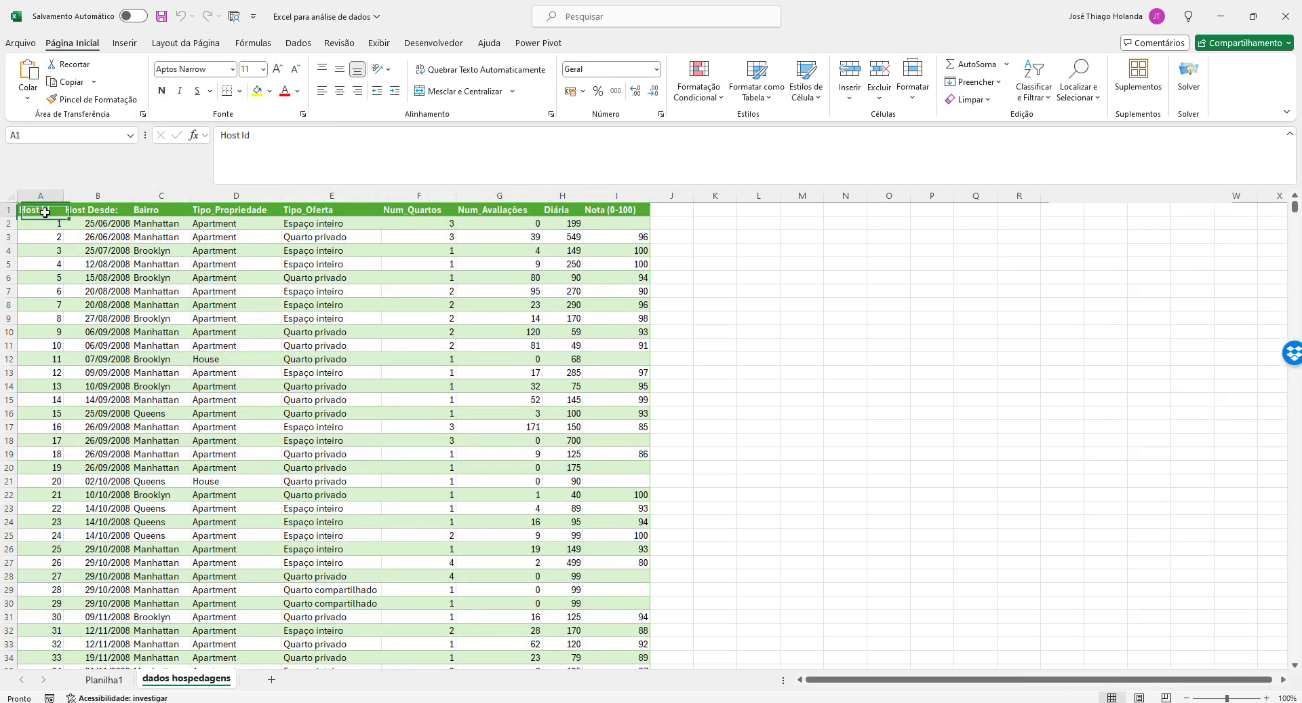
key(ctrl+shift+Right)
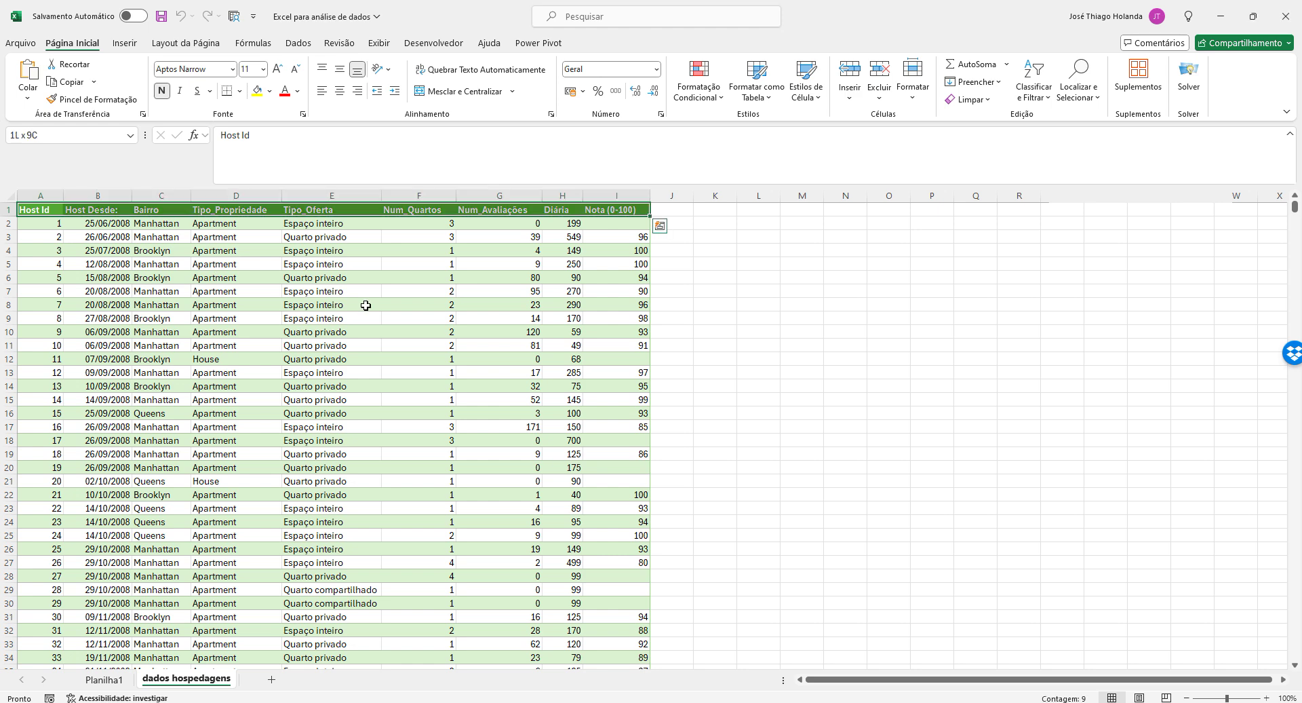
click(365, 305)
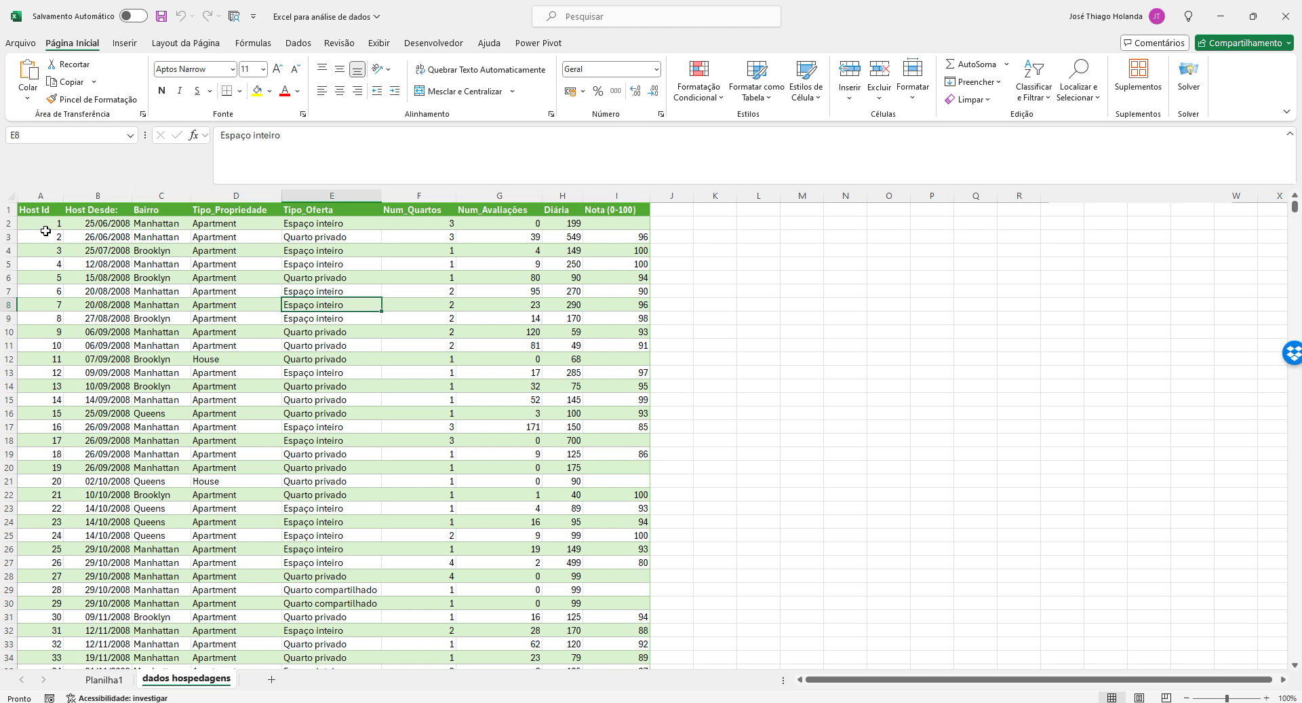
Create a table with headers from the whole data range A1:I30476 on the dados hospedagens sheet
click(44, 209)
key(ctrl+shift+Right)
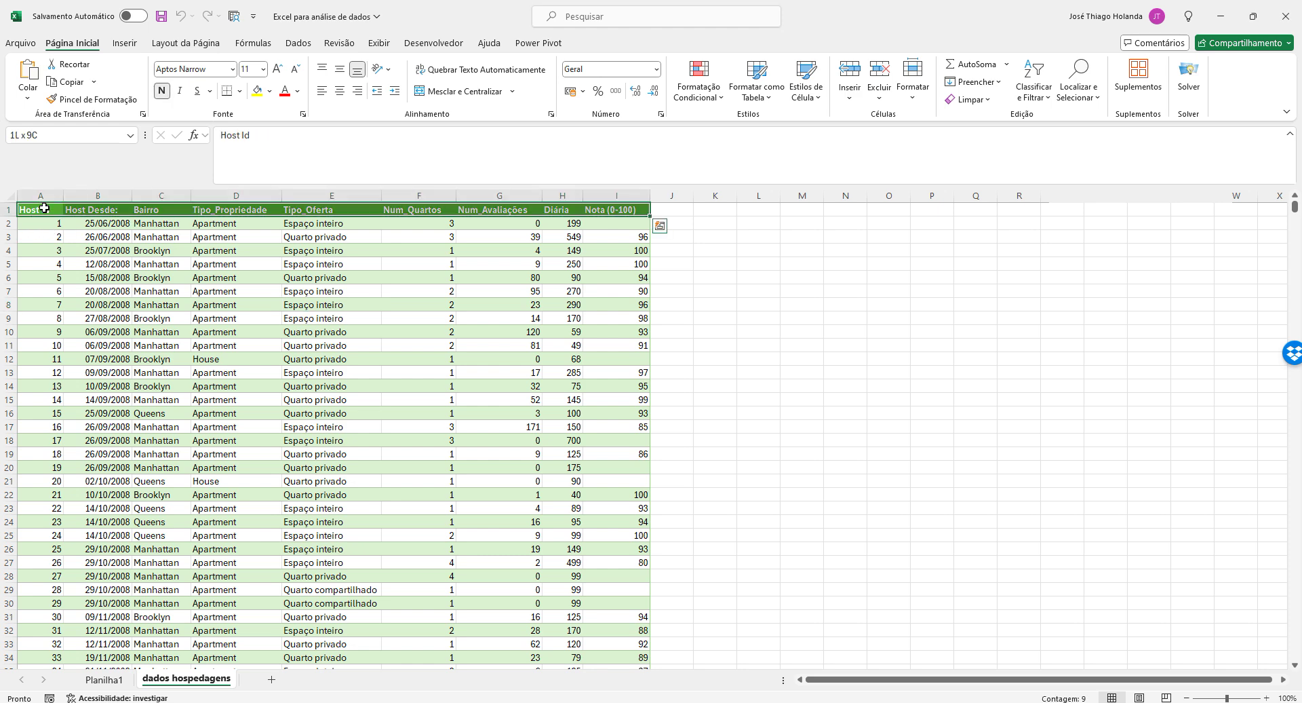
key(ctrl+shift+Down)
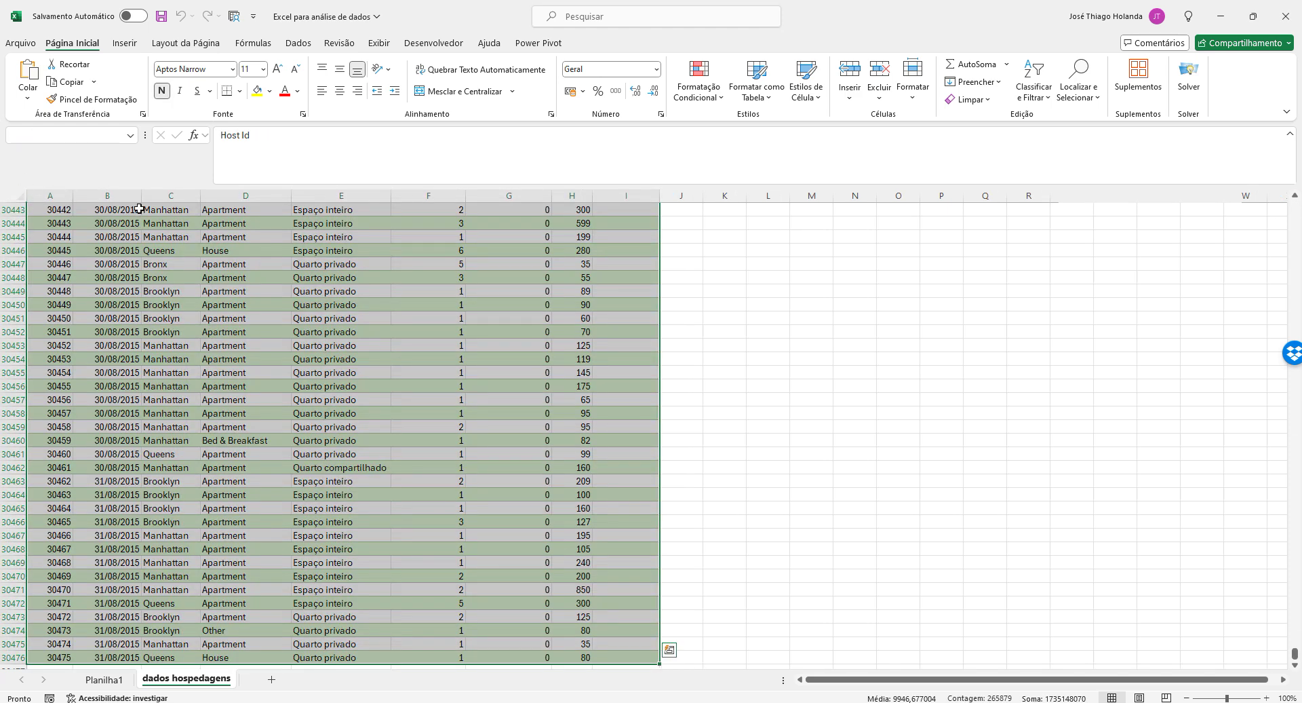
click(125, 43)
click(145, 71)
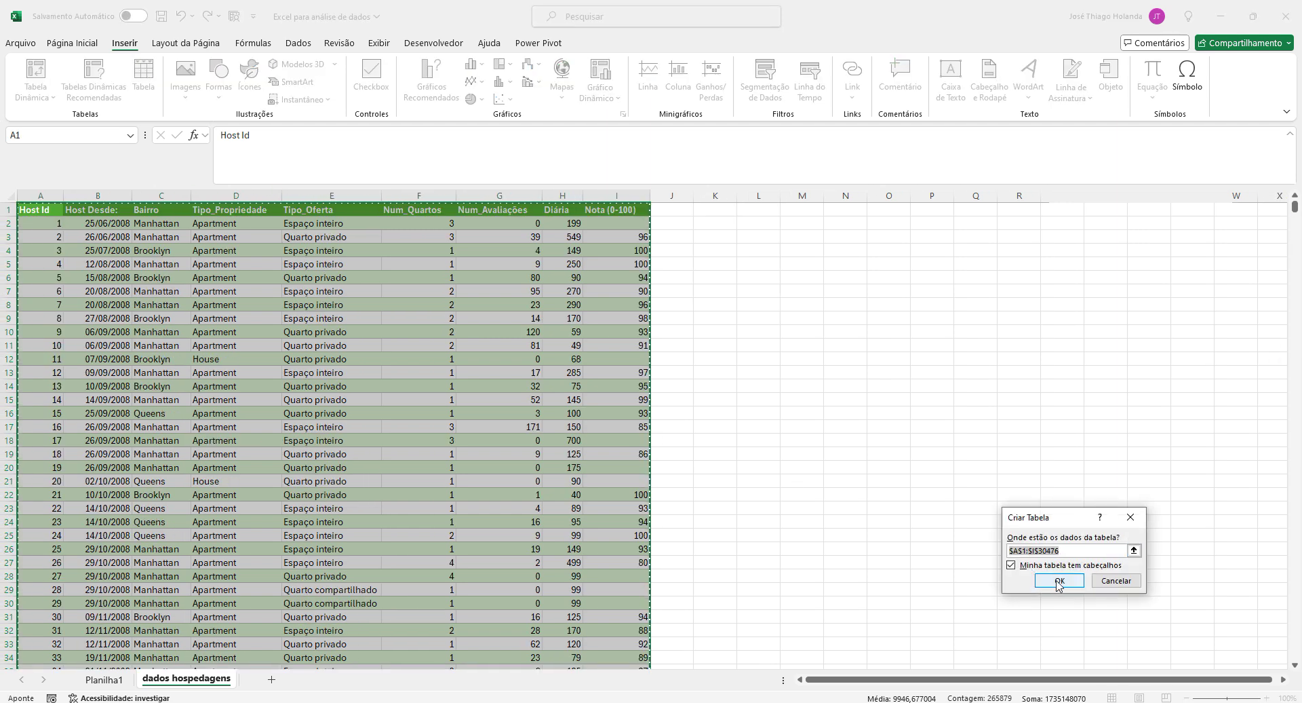
click(1059, 581)
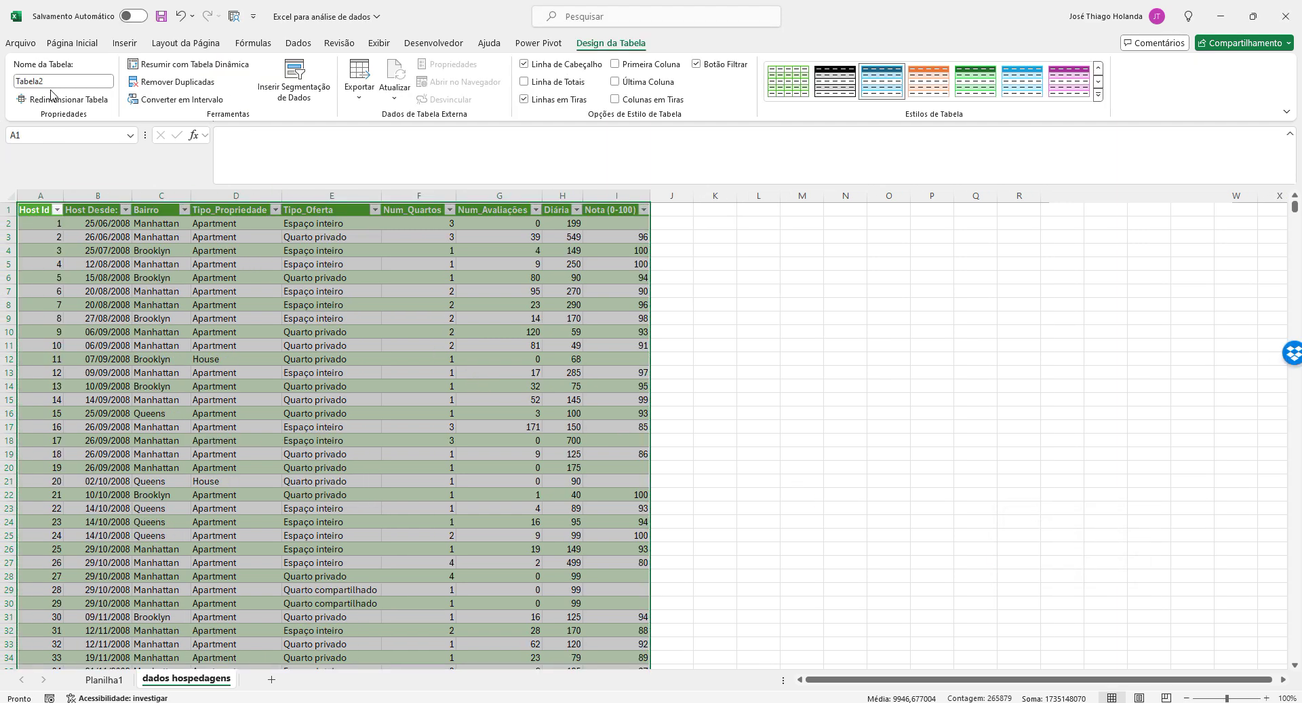
click(232, 335)
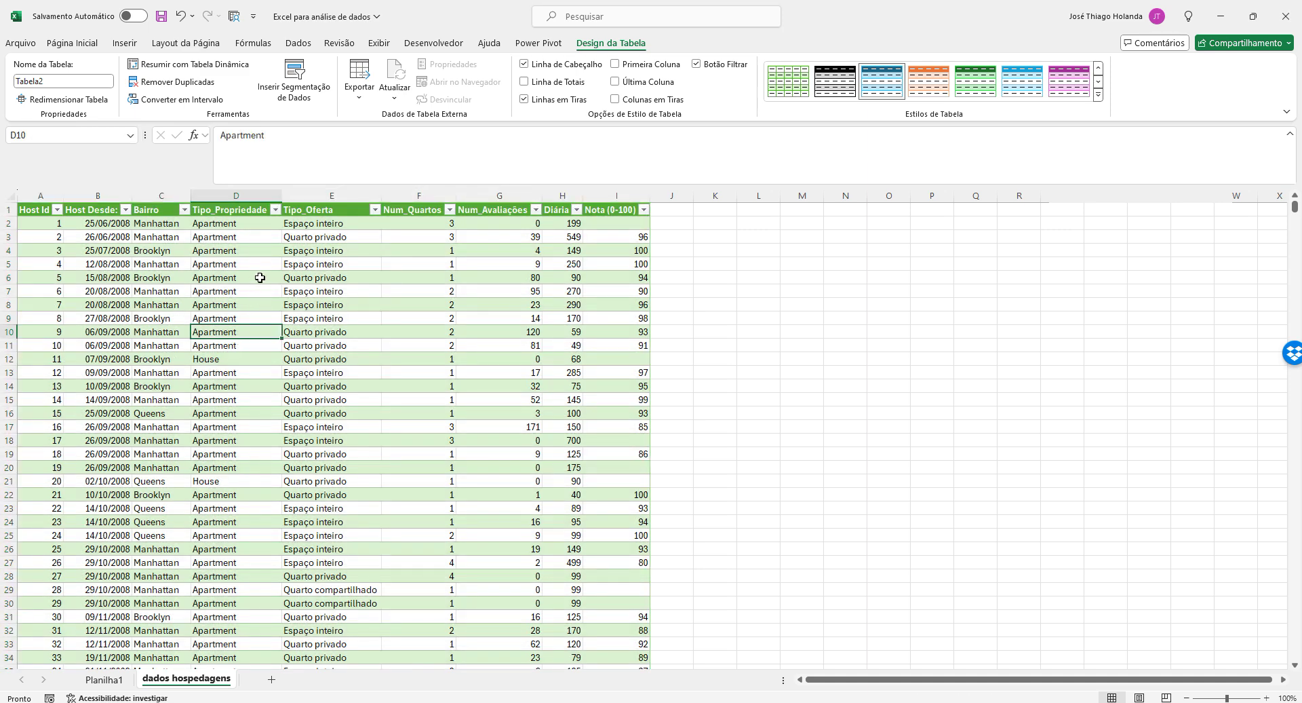
Try to name the new table with the sheet's name, dados hospedagens
double_click(205, 679)
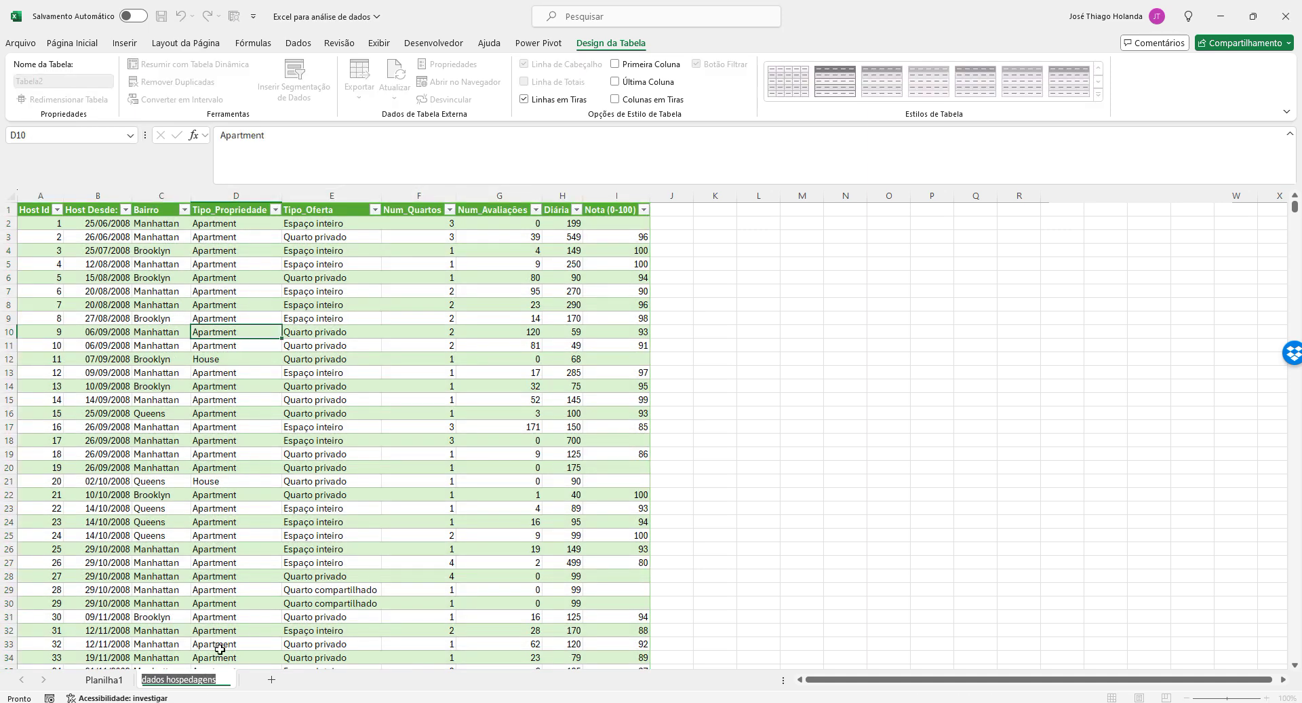
click(245, 497)
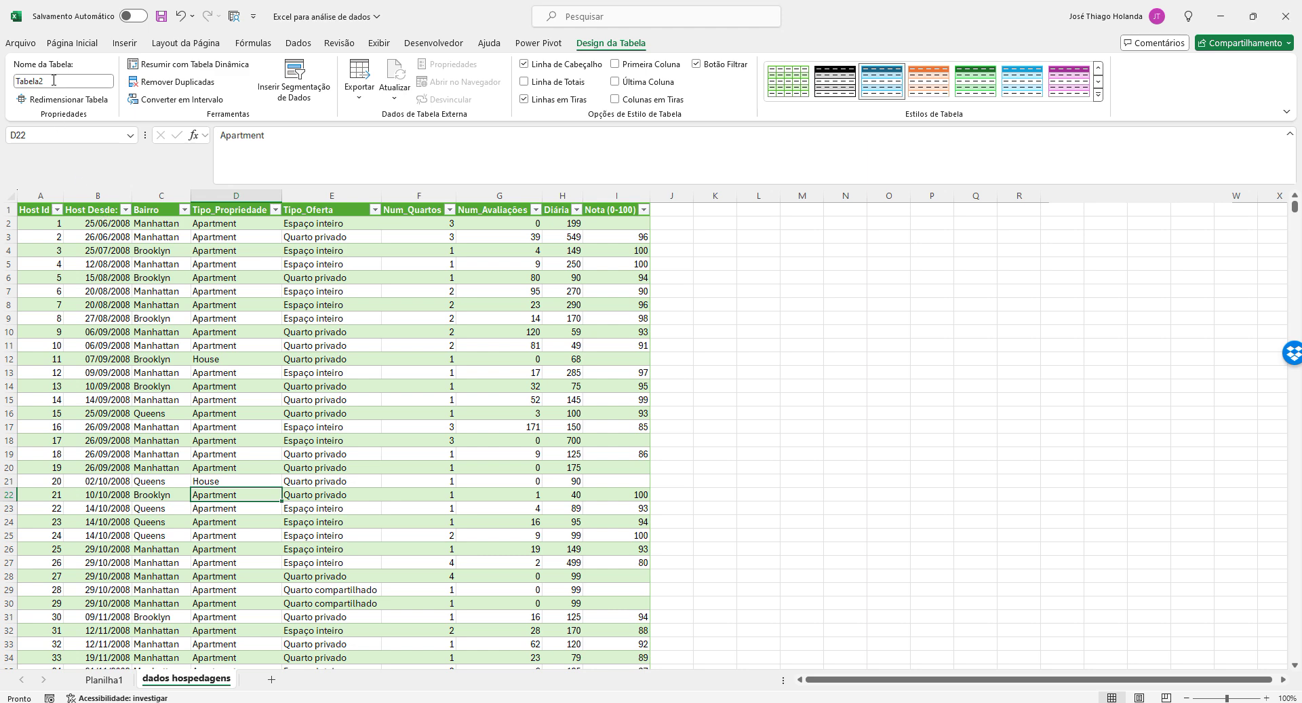
click(55, 82)
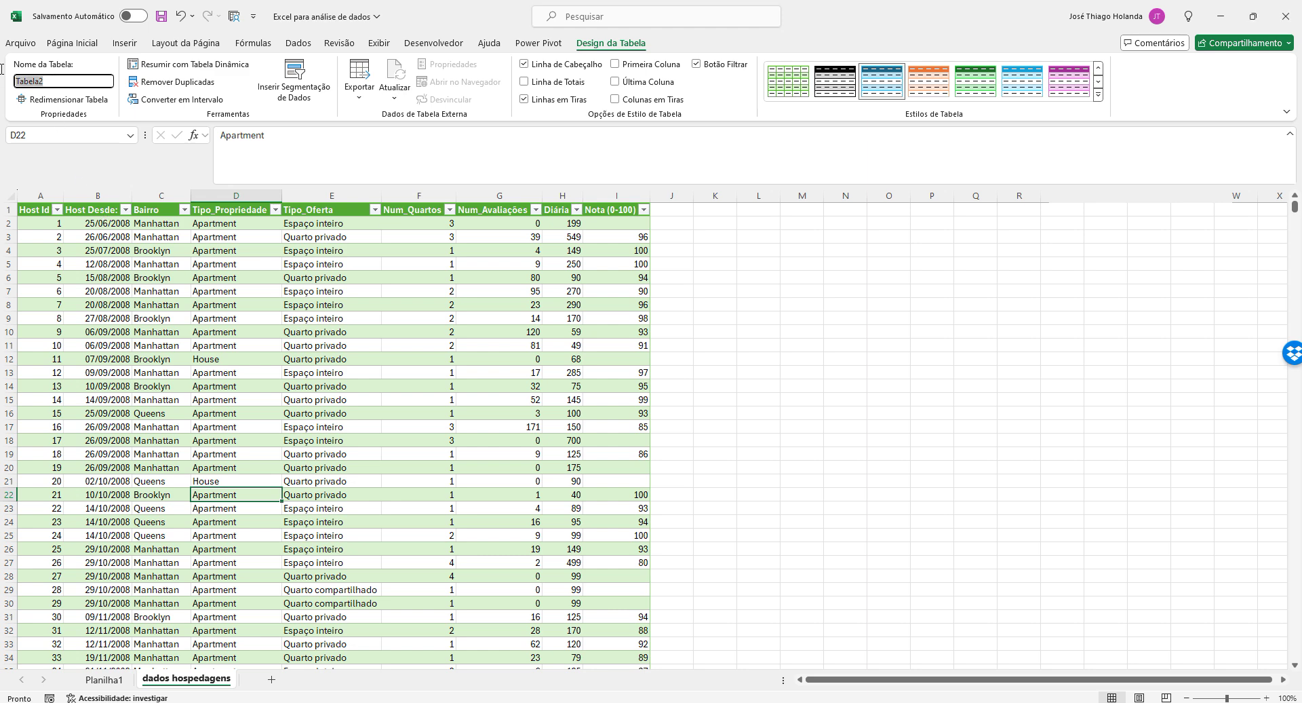
key(ctrl+v)
key(Return)
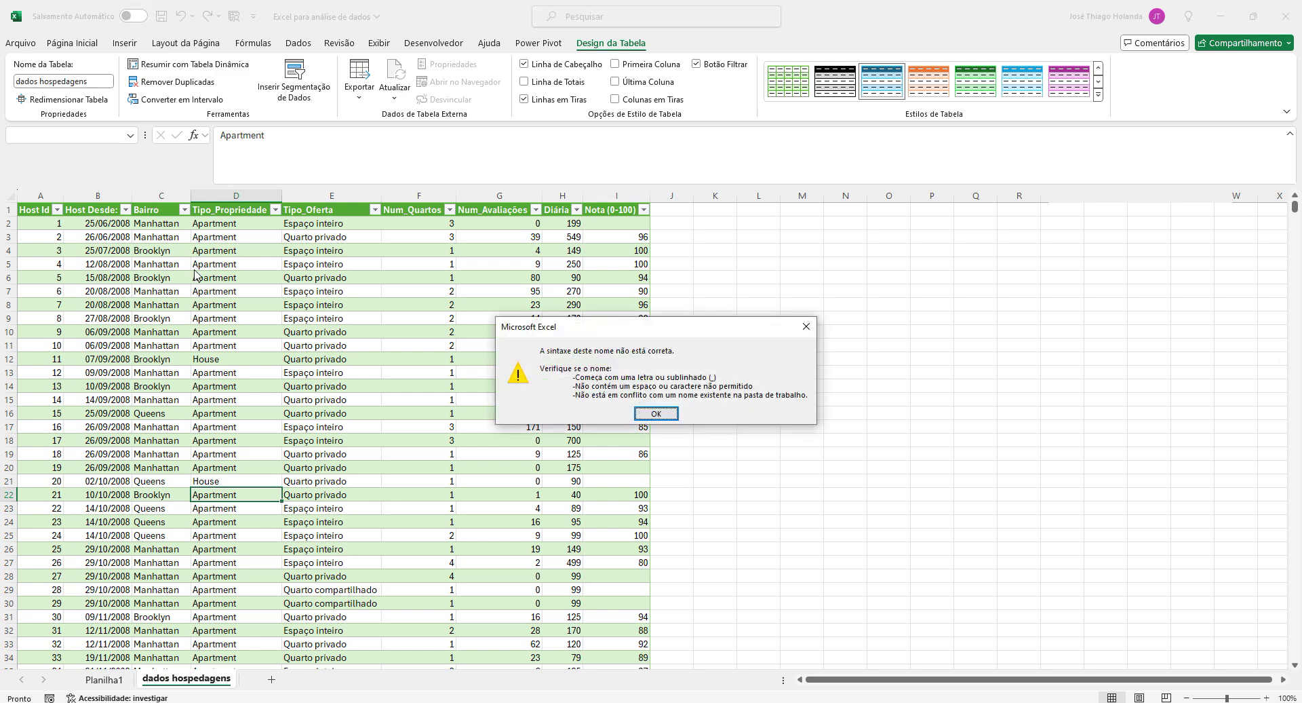
click(657, 415)
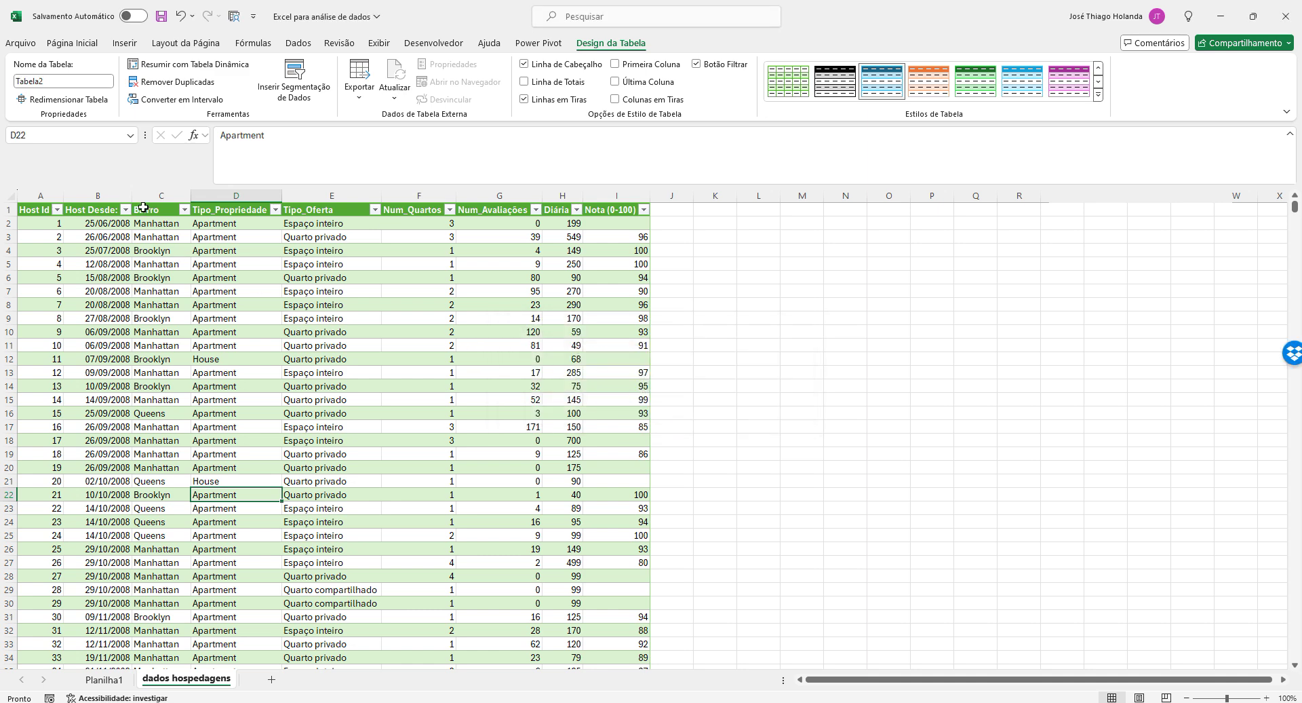
Rename the new table as dados_hospedagens, with an underscore instead of the space
click(15, 80)
key(ctrl+a)
key(ctrl+v)
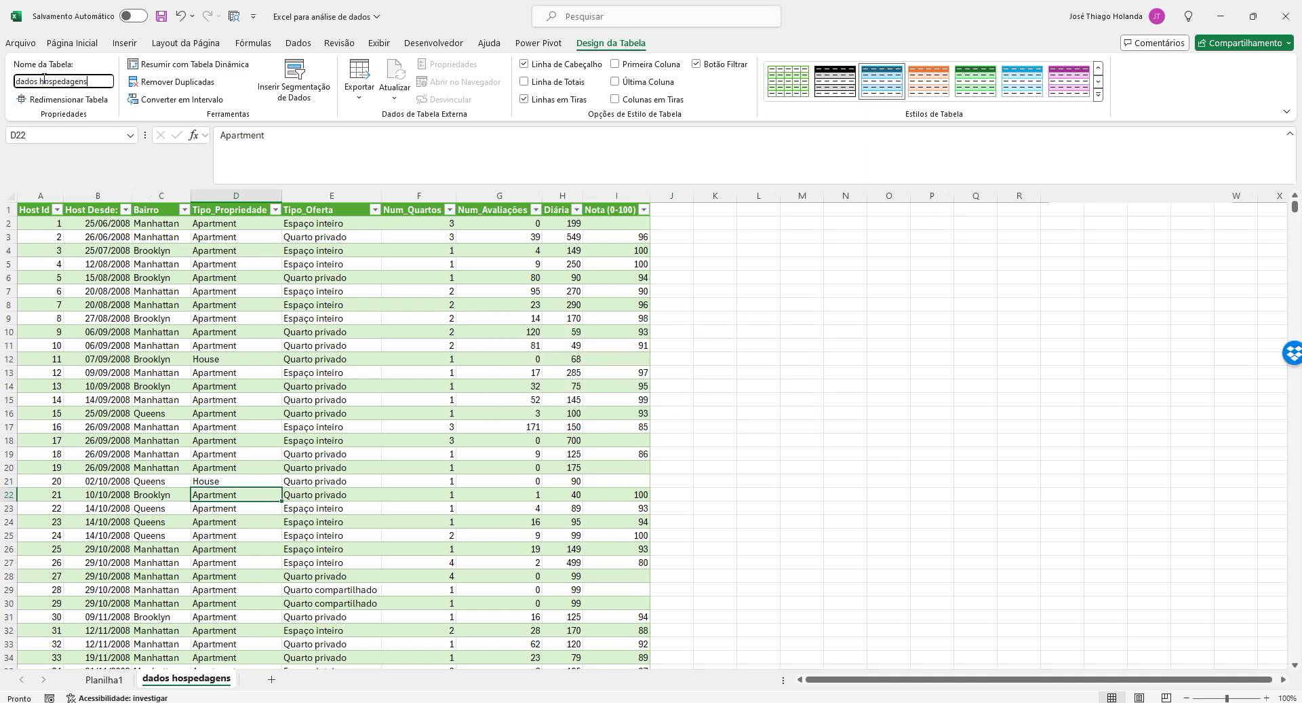
key(ctrl+Left)
key(BackSpace)
text(_)
key(Return)
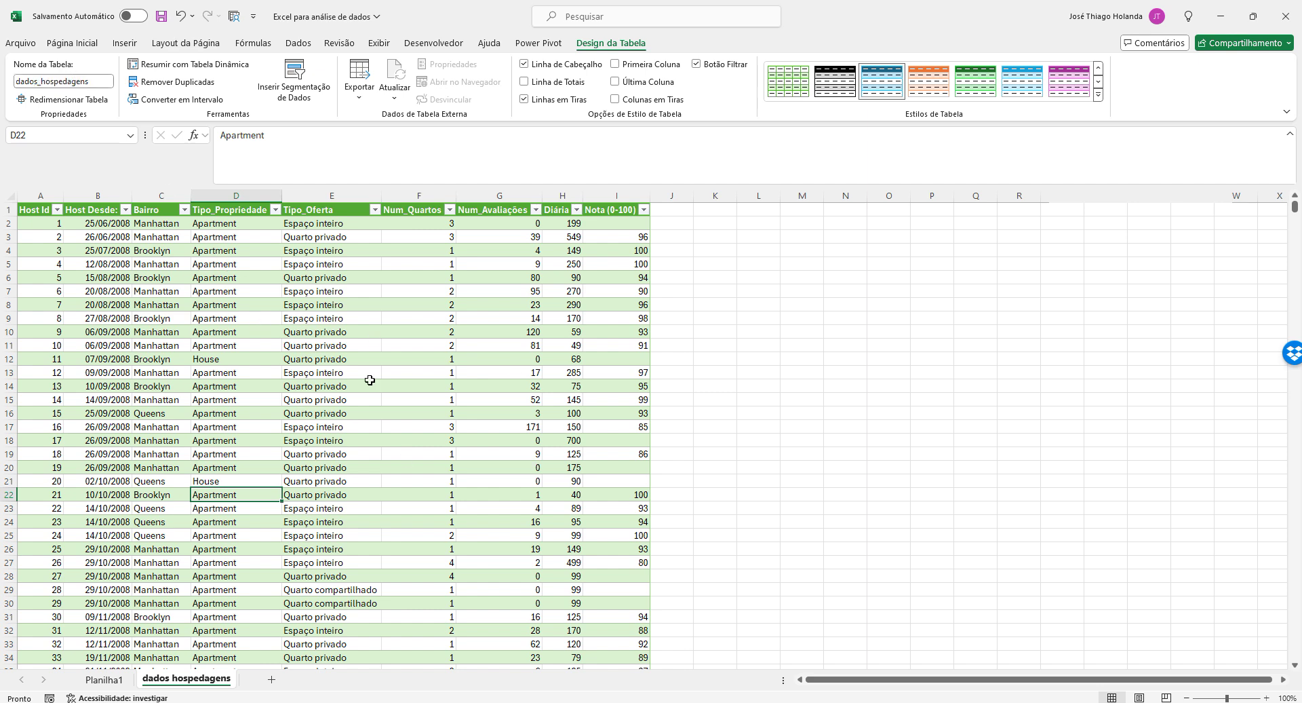
click(353, 316)
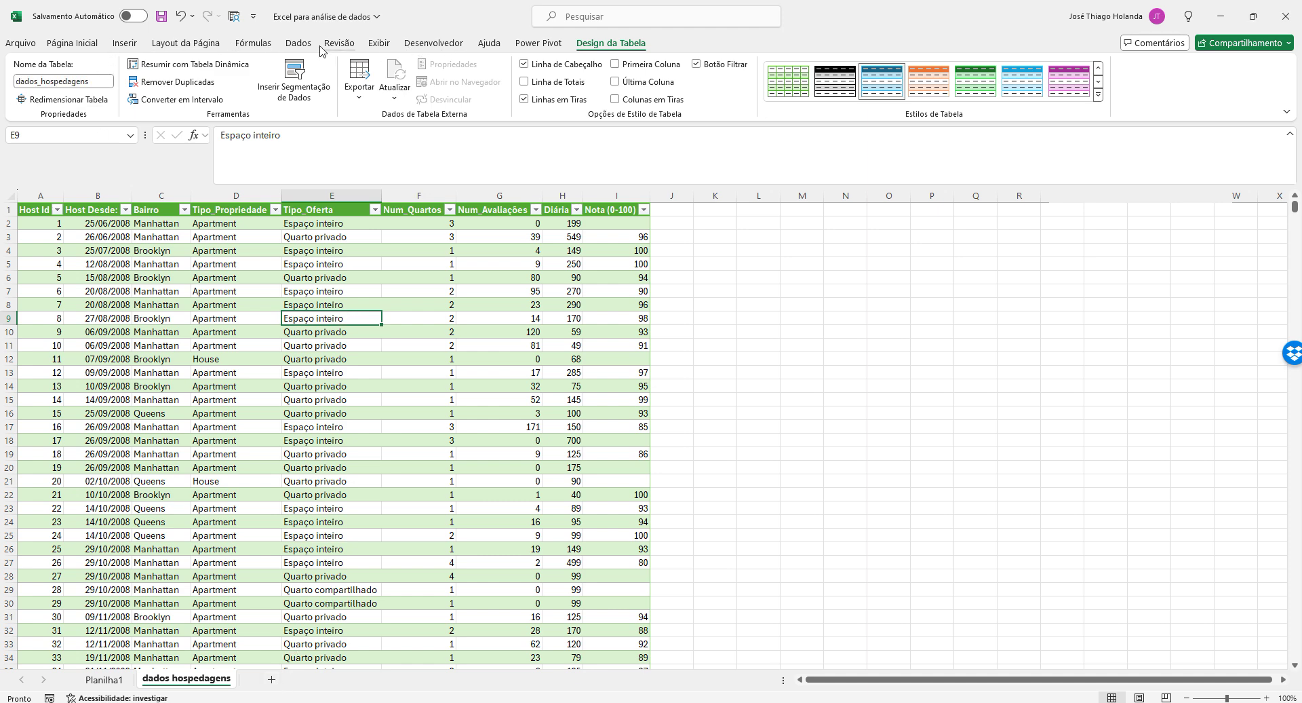
Import dados hospedagens.txt again as a linked table on a new sheet and move that sheet after dados hospedagens
click(298, 44)
click(20, 93)
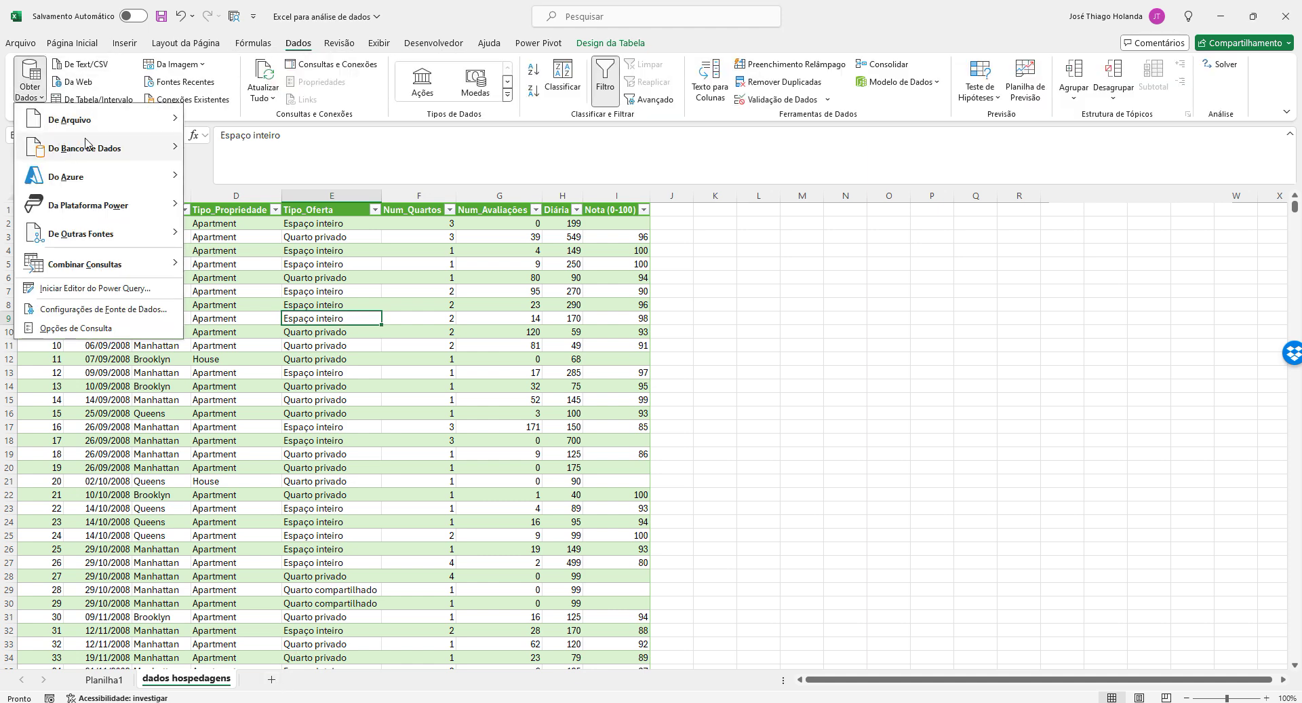
mouse_move(156, 119)
click(234, 149)
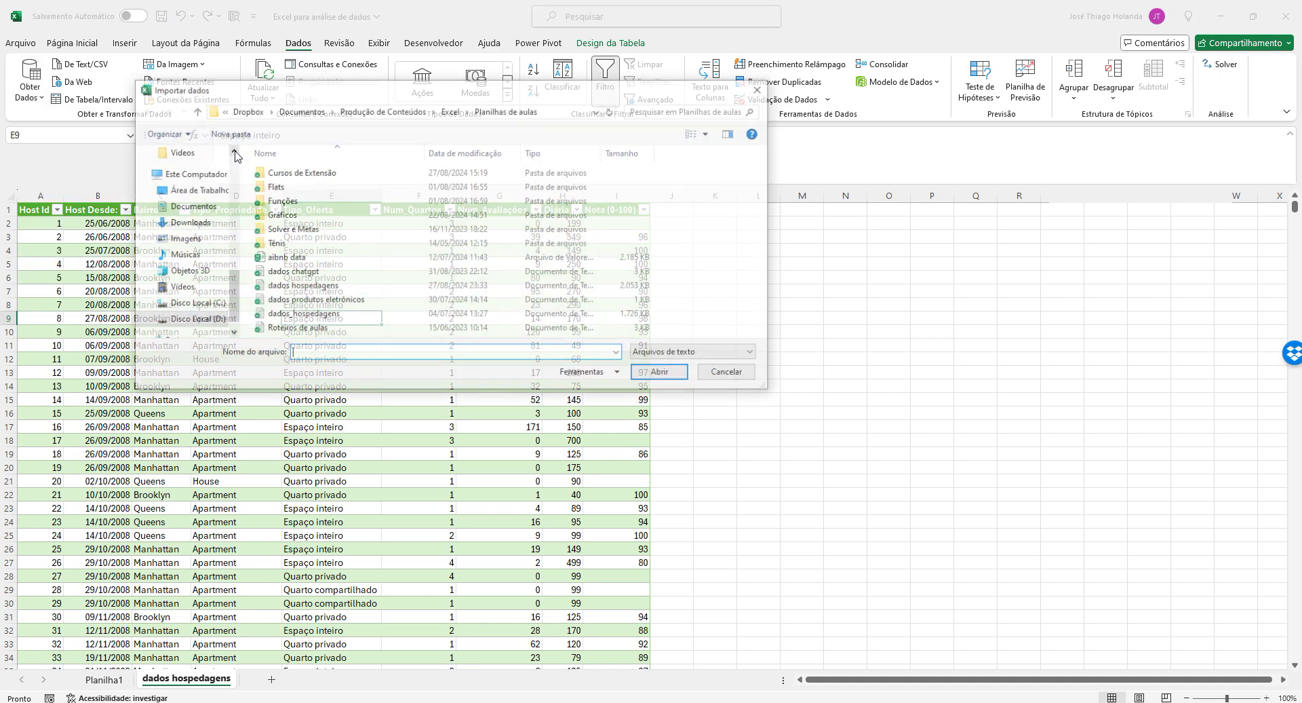
double_click(303, 287)
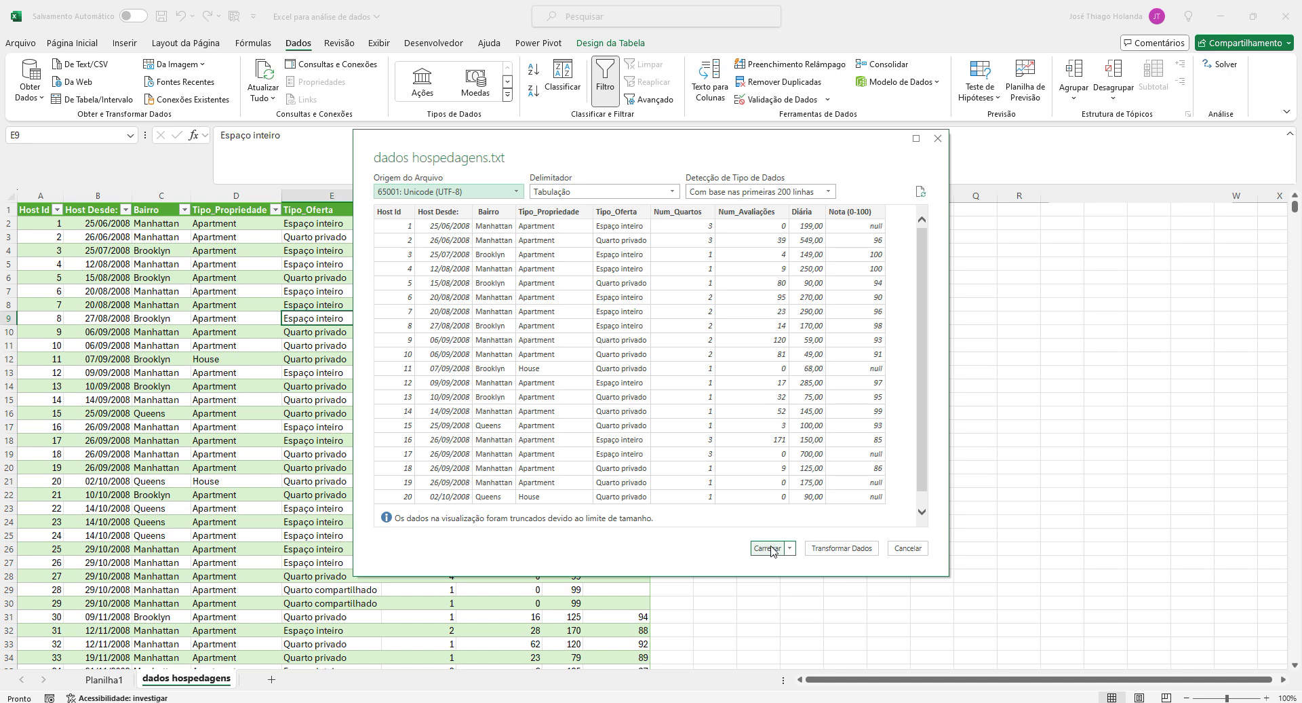
click(767, 548)
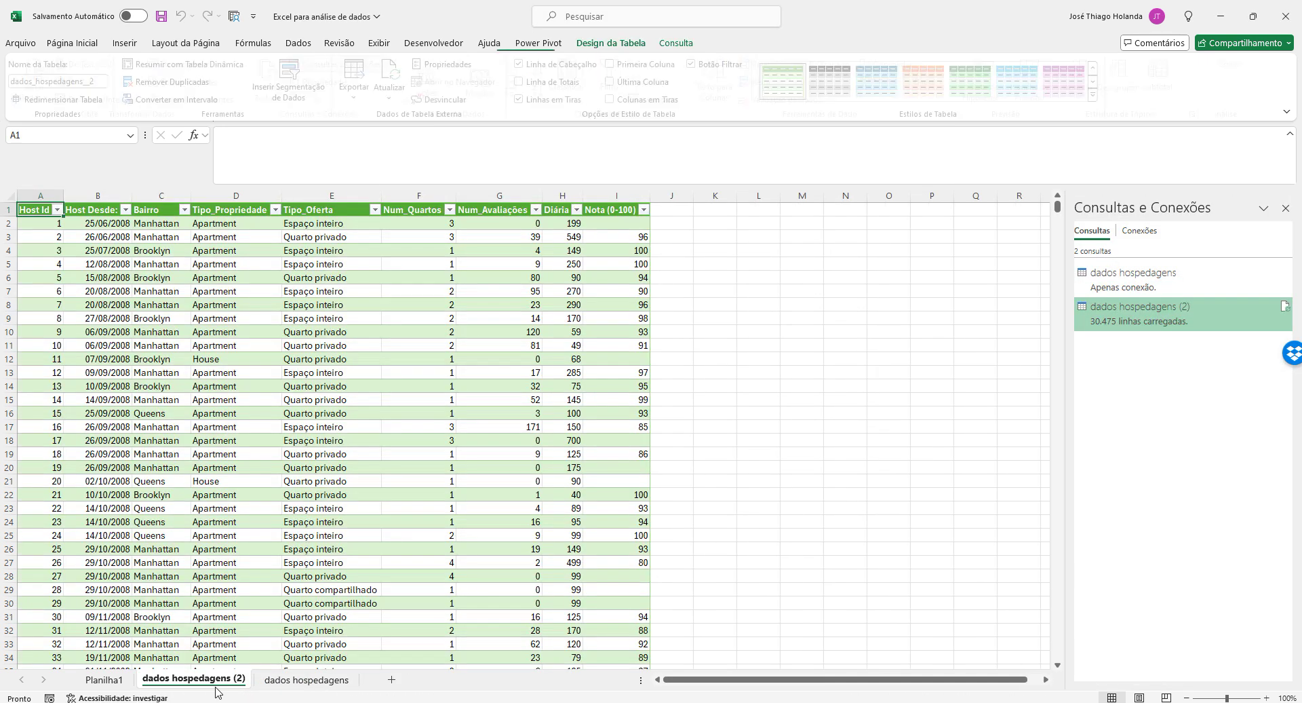
drag(215, 683, 323, 687)
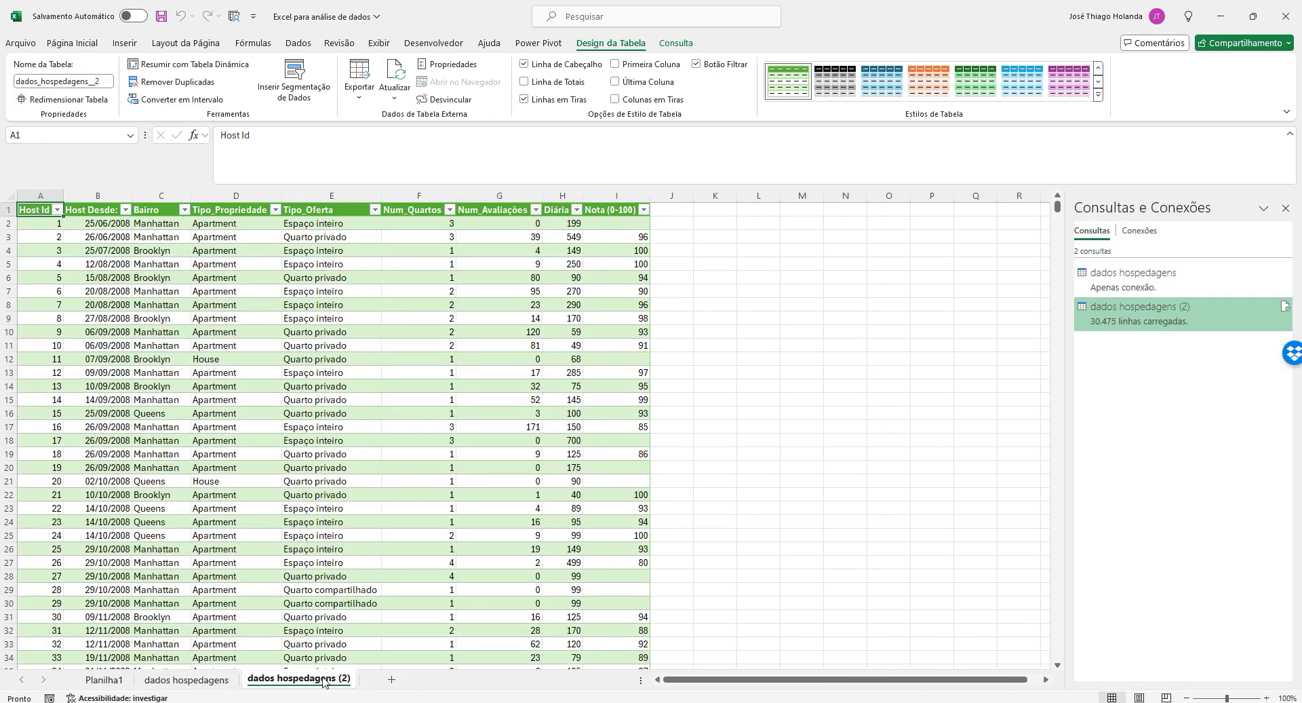
Delete the connection-only query dados hospedagens, keeping the loaded query dados hospedagens (2)
click(427, 319)
click(1190, 277)
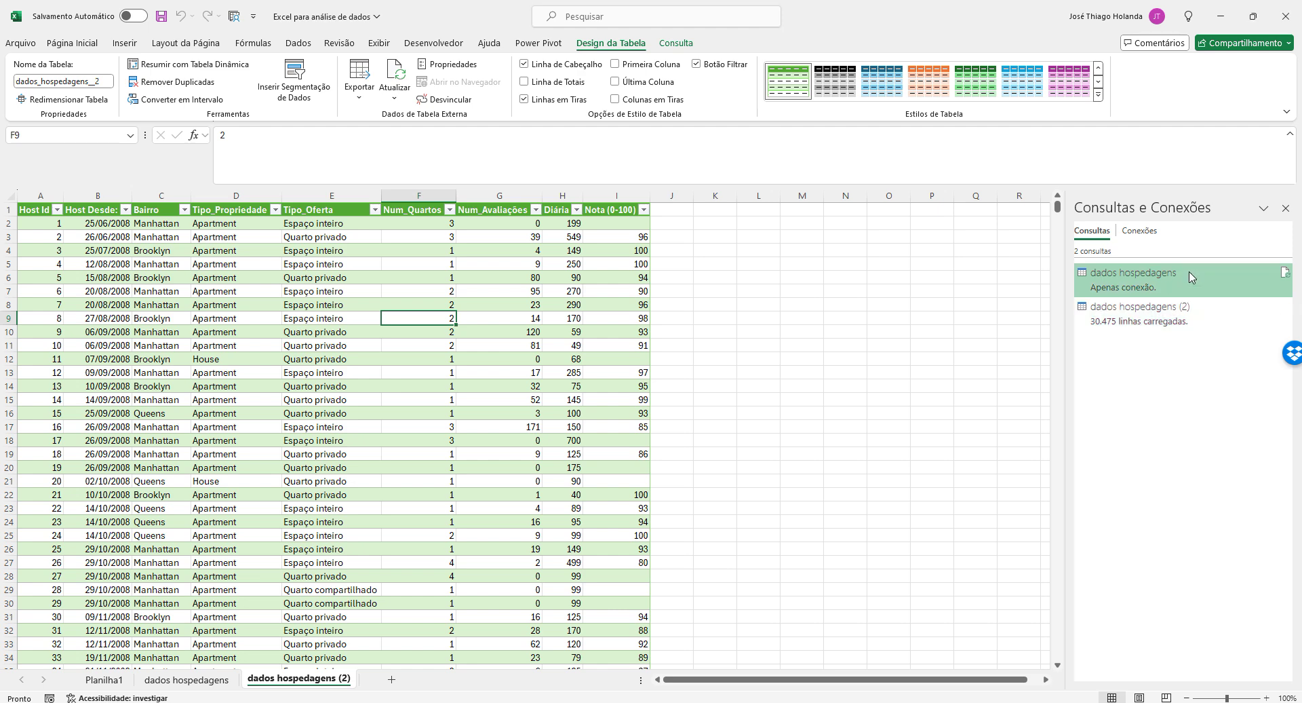
click(1194, 312)
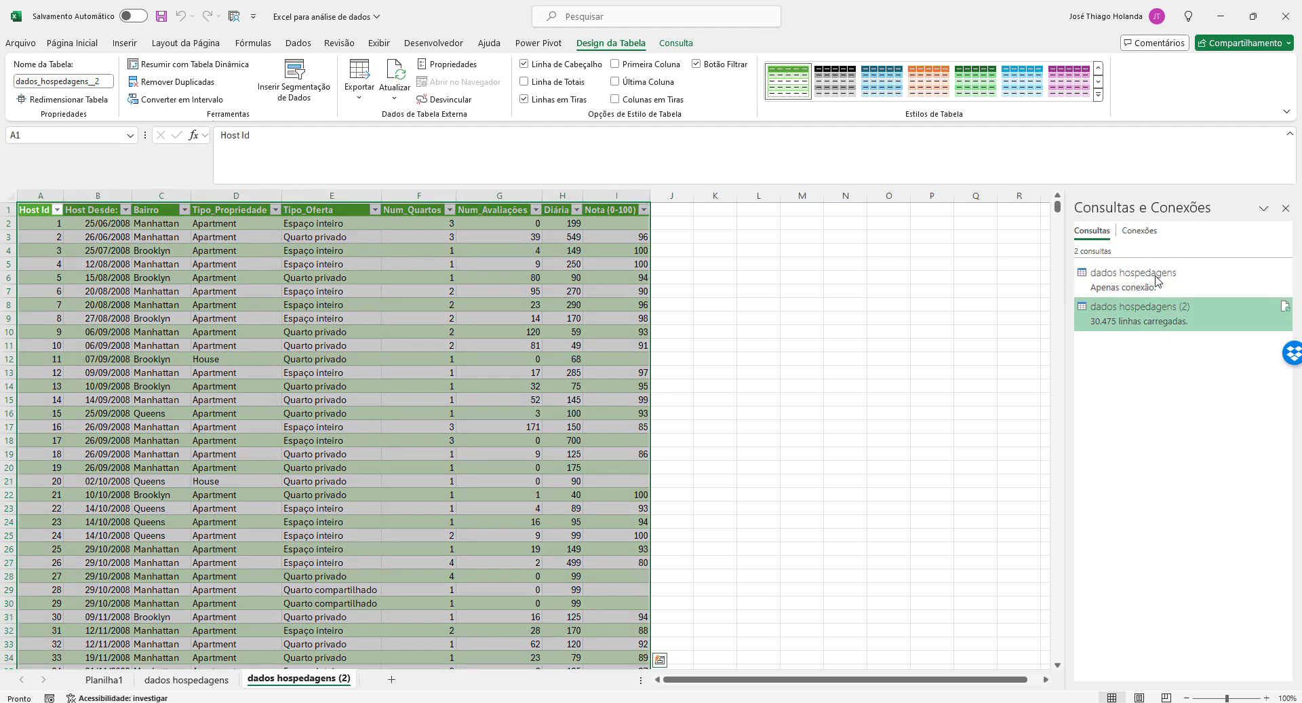
click(1156, 280)
click(923, 333)
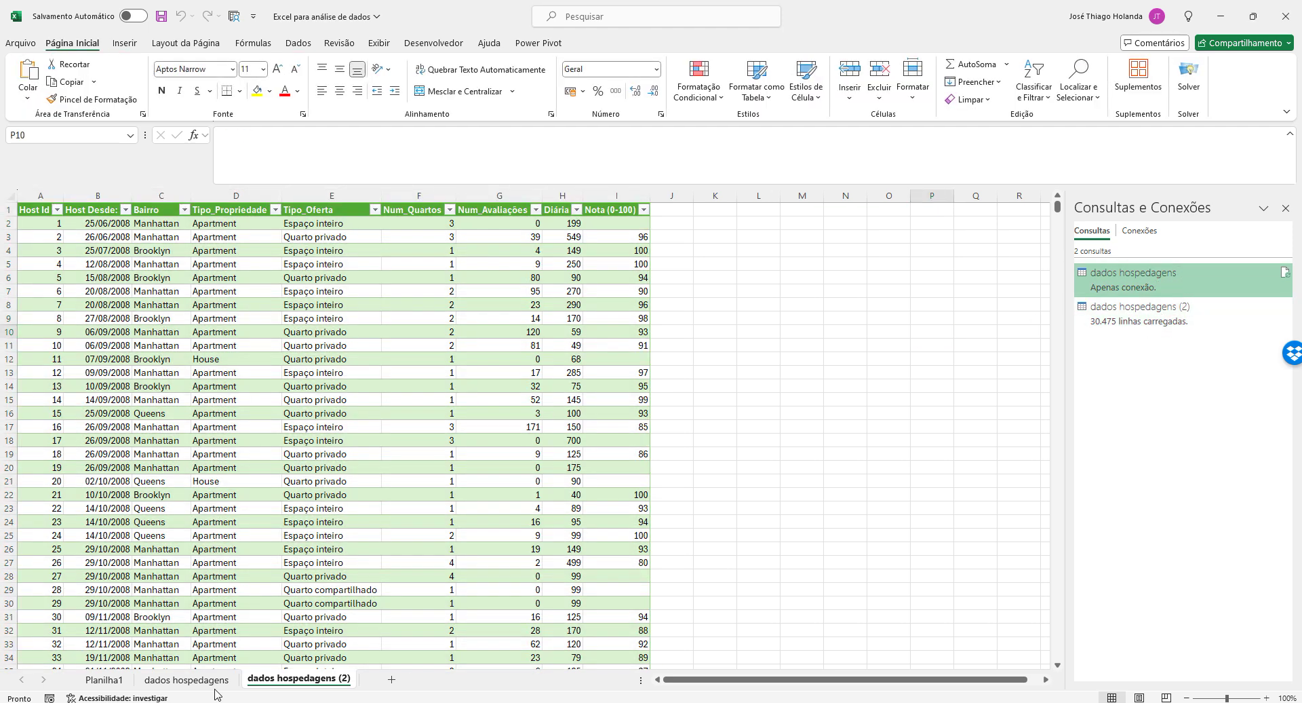
right_click(1172, 281)
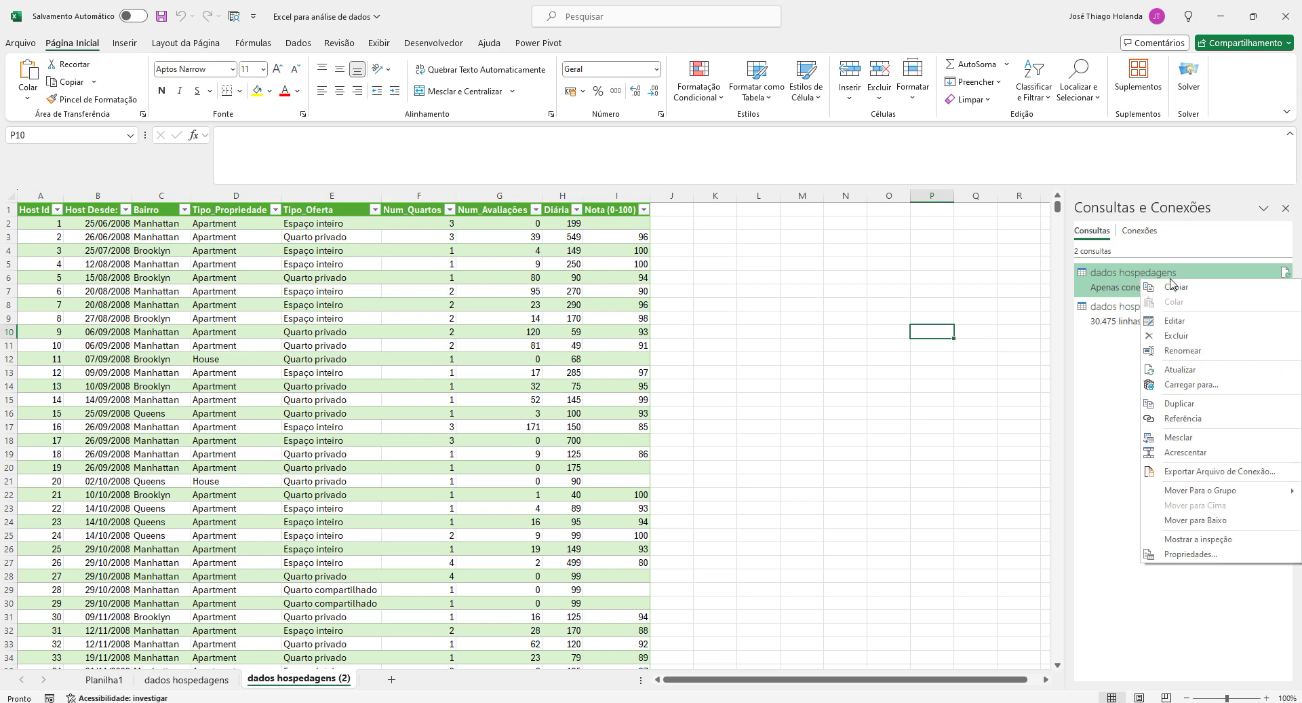
click(1207, 335)
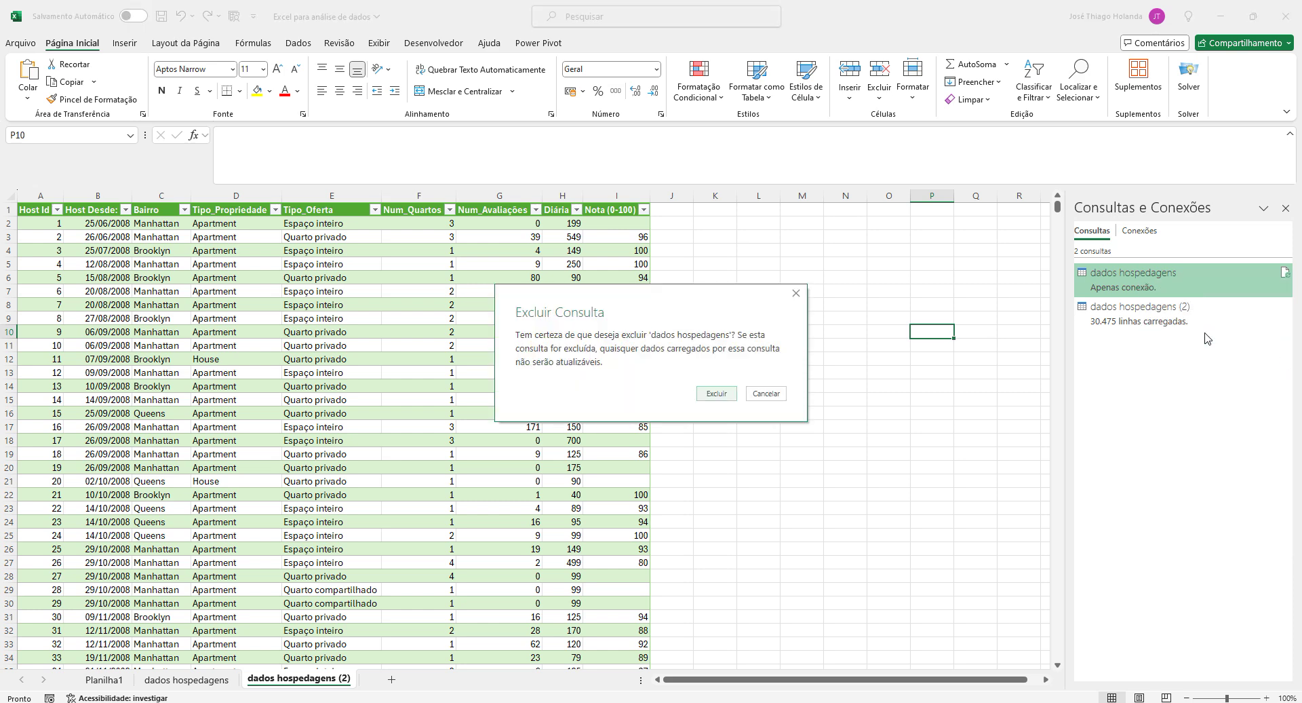
click(734, 392)
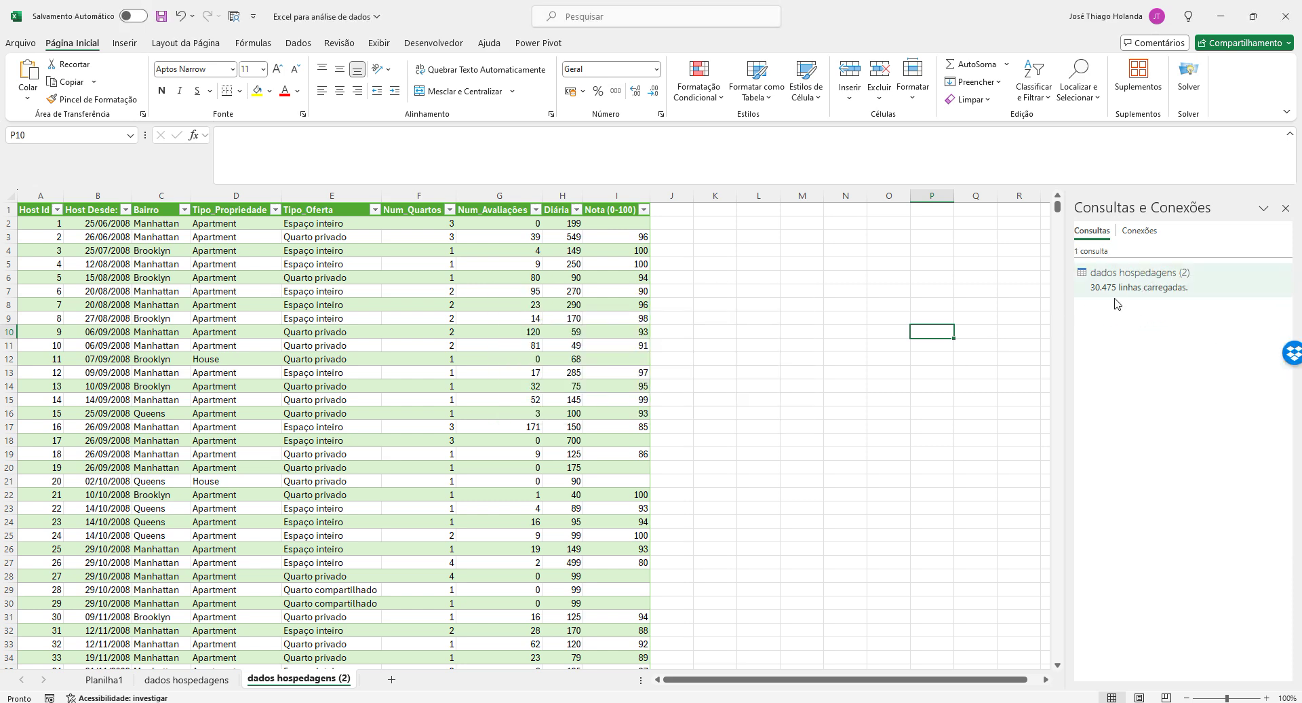
Reread the pivot table task in cell A1 of Planilha1 and hide the list of queries and connections
click(432, 321)
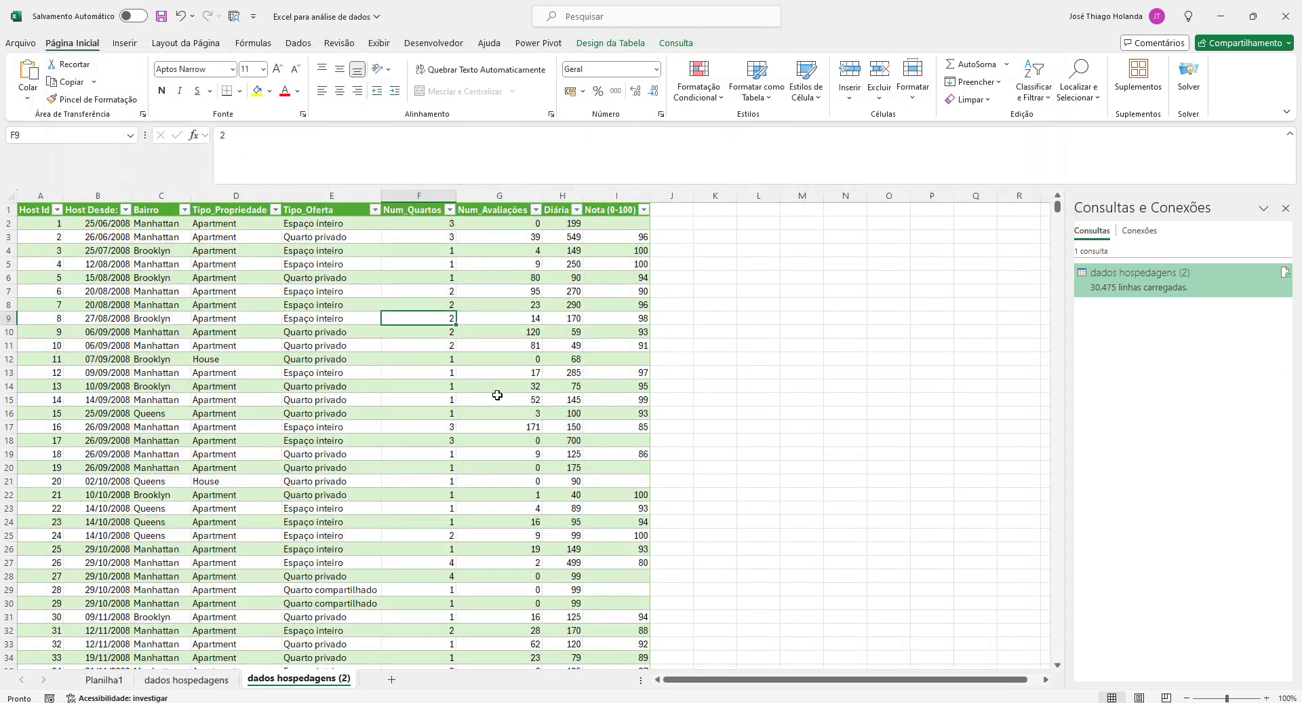
click(145, 286)
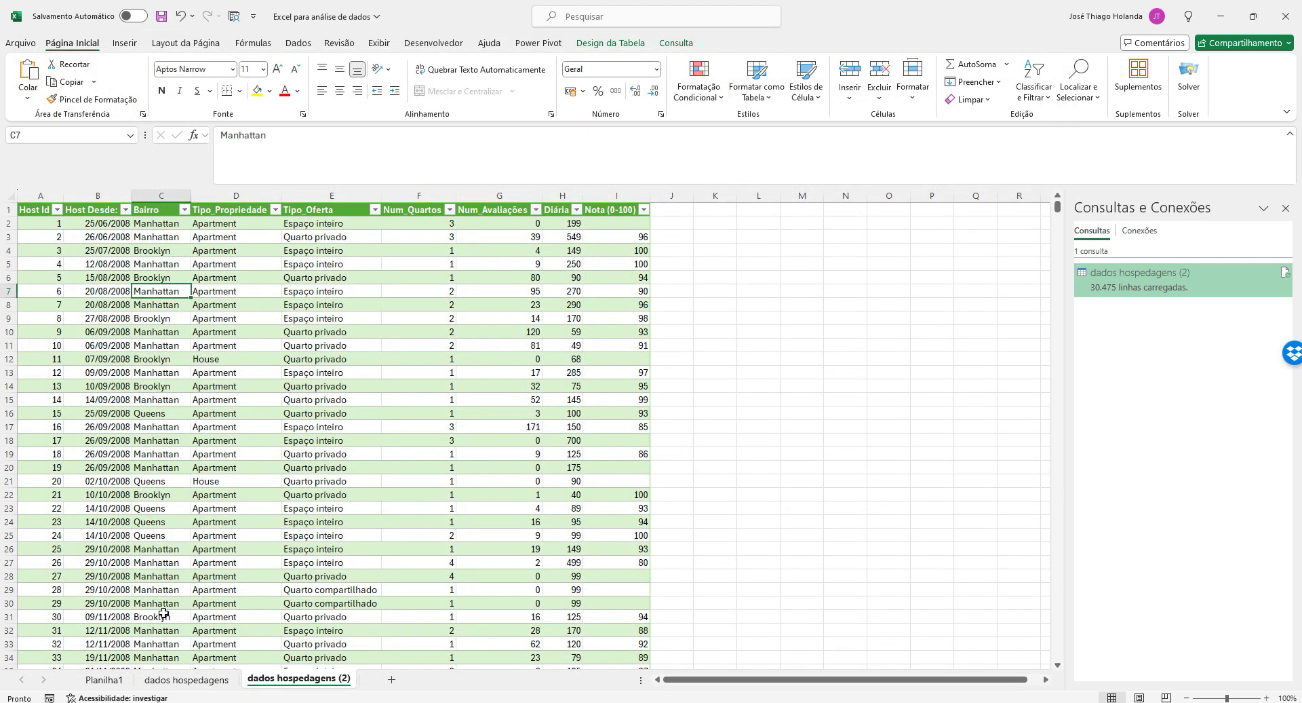
click(120, 678)
click(346, 219)
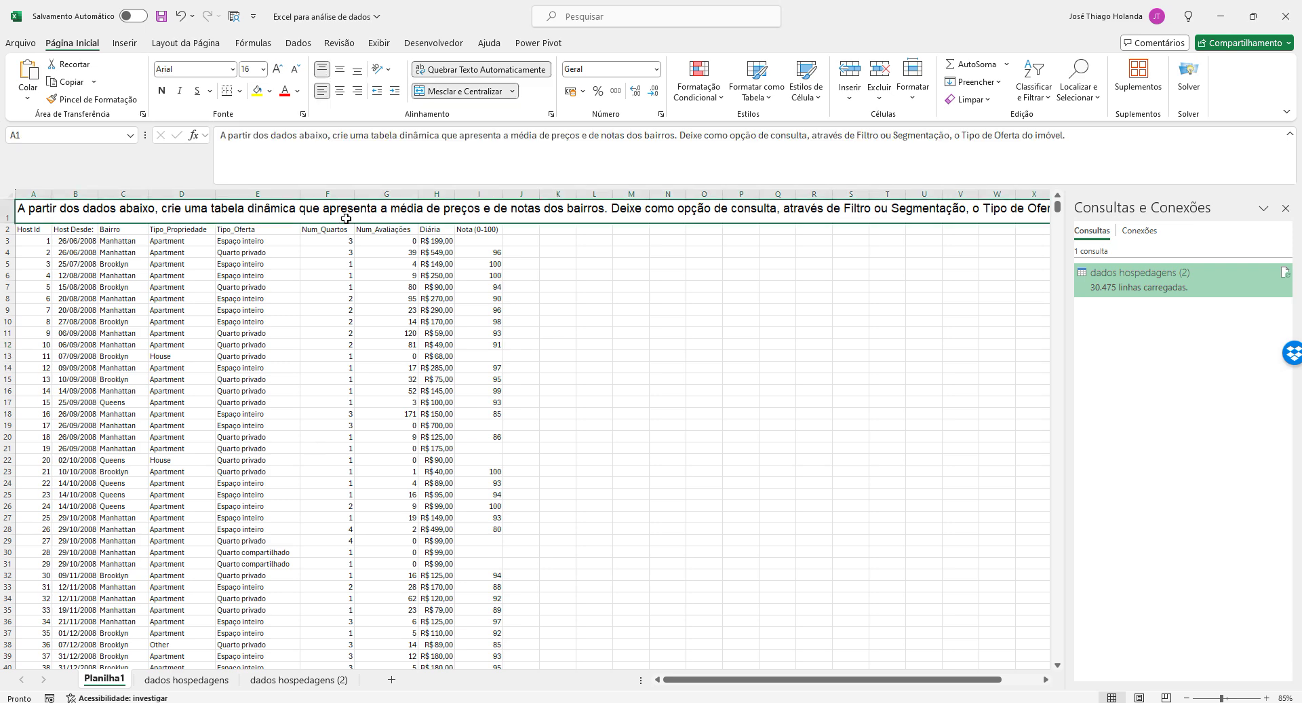
click(1285, 209)
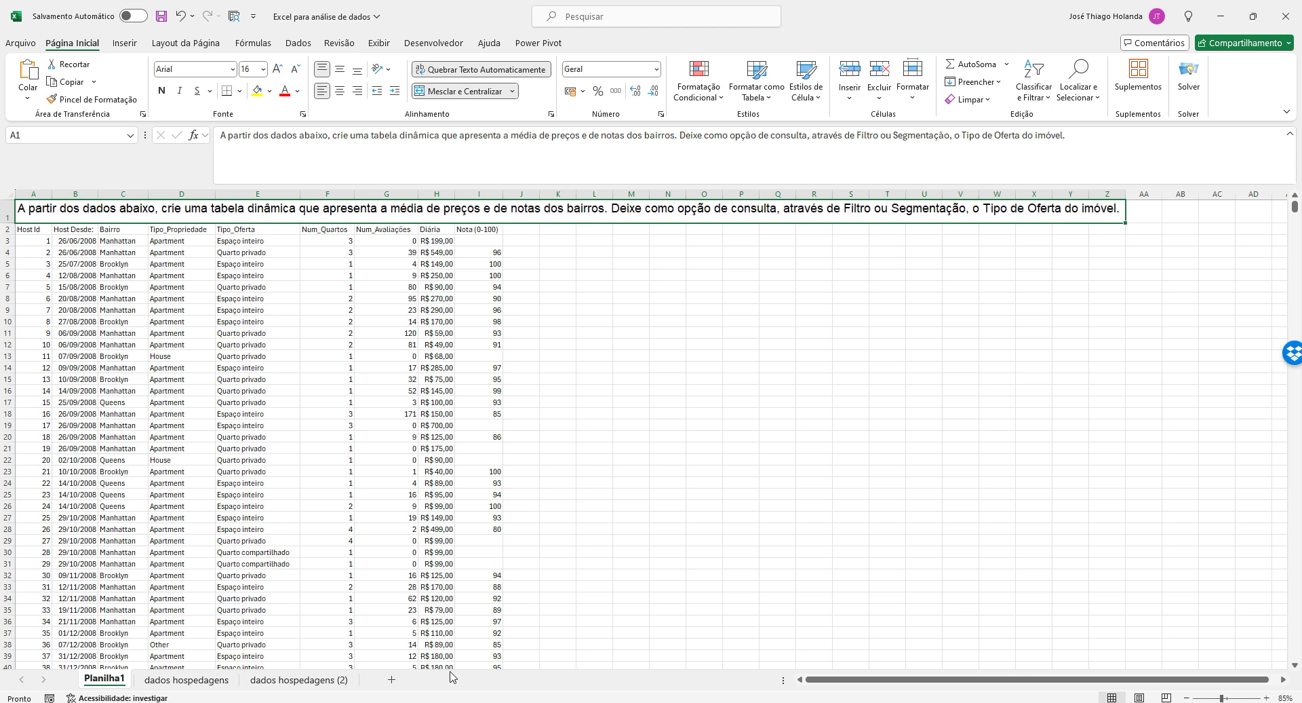
click(298, 679)
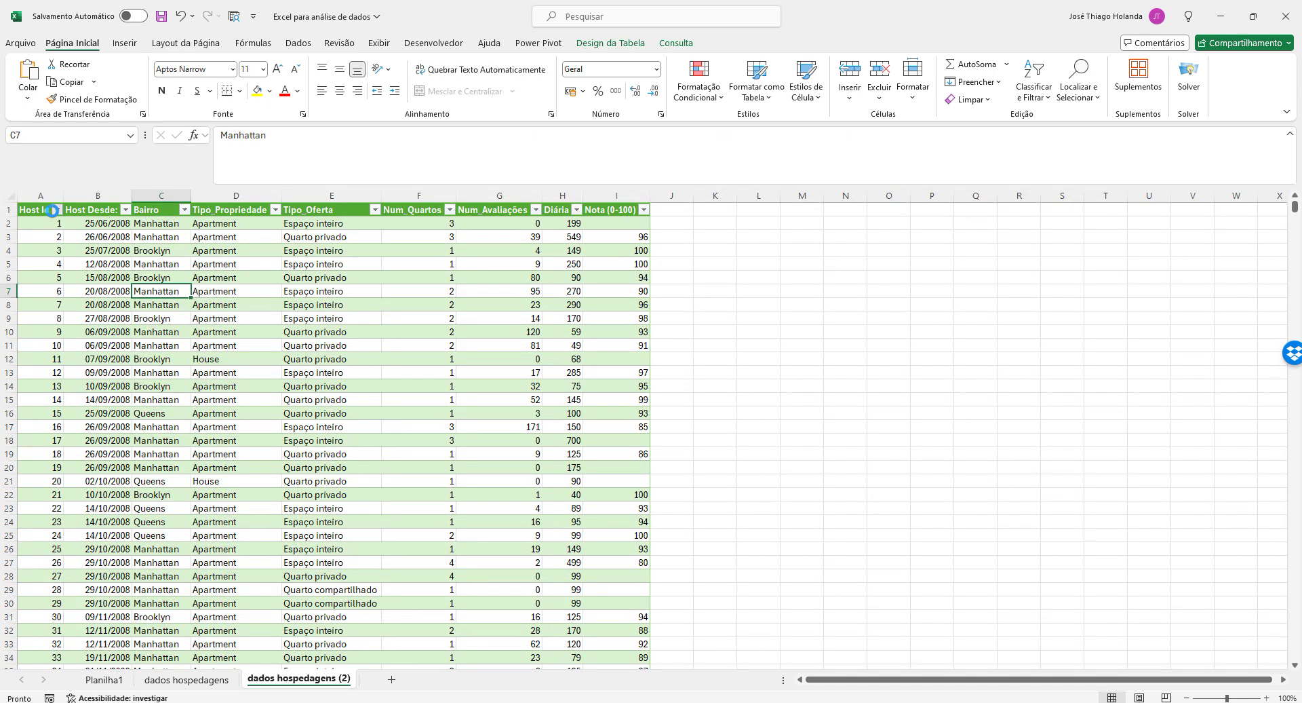
Try to create a pivot table on a new sheet using dados hospedagens (2) as the source name
click(55, 211)
click(341, 272)
click(114, 249)
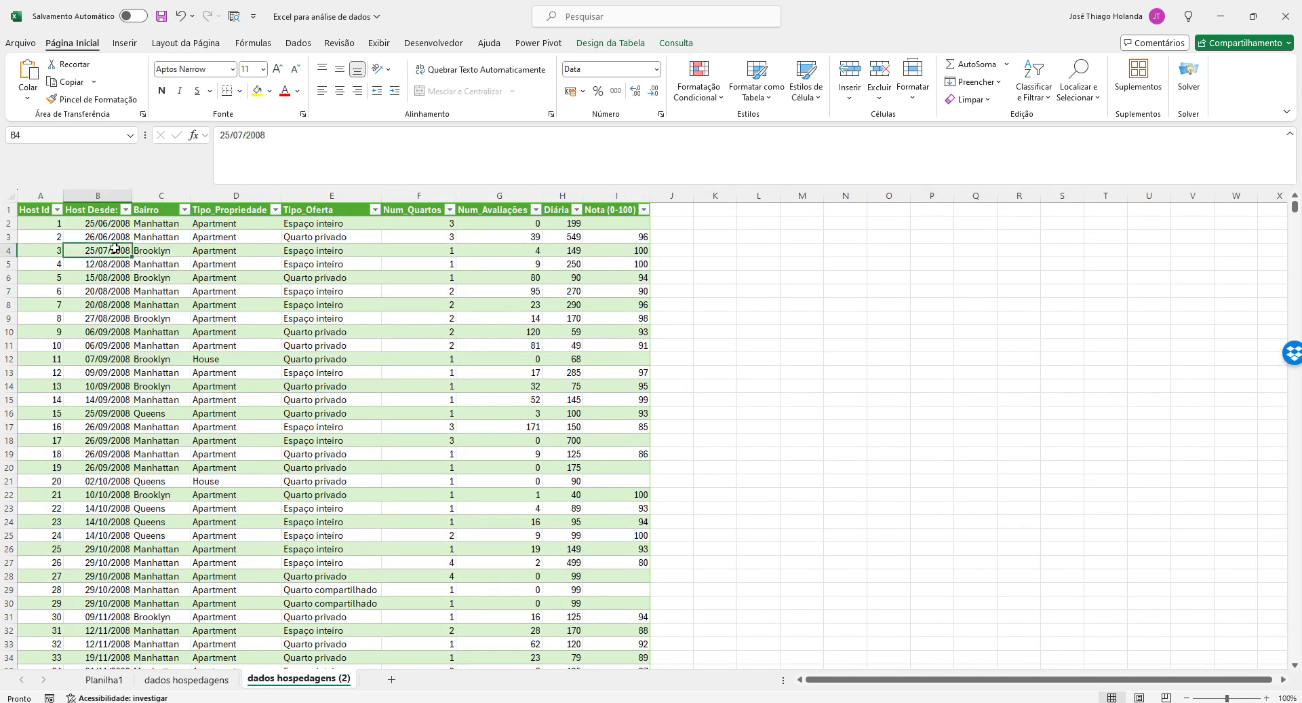
click(126, 43)
click(35, 92)
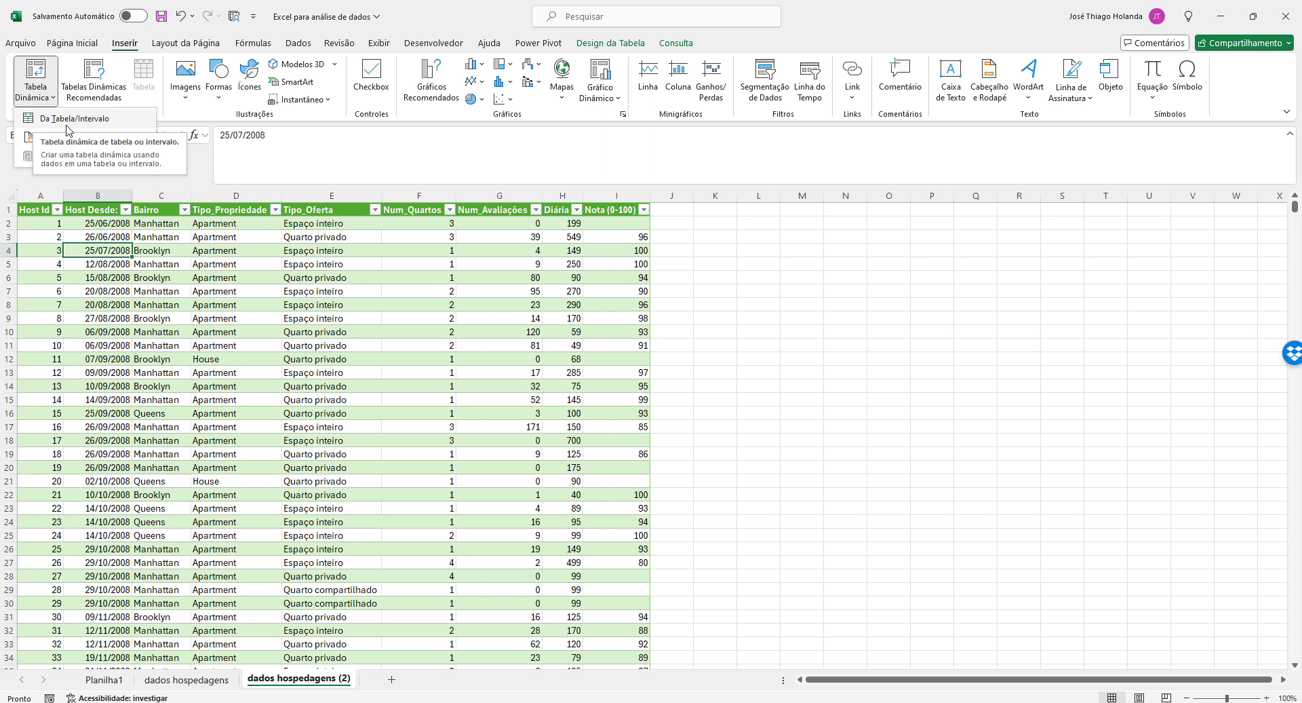
click(75, 120)
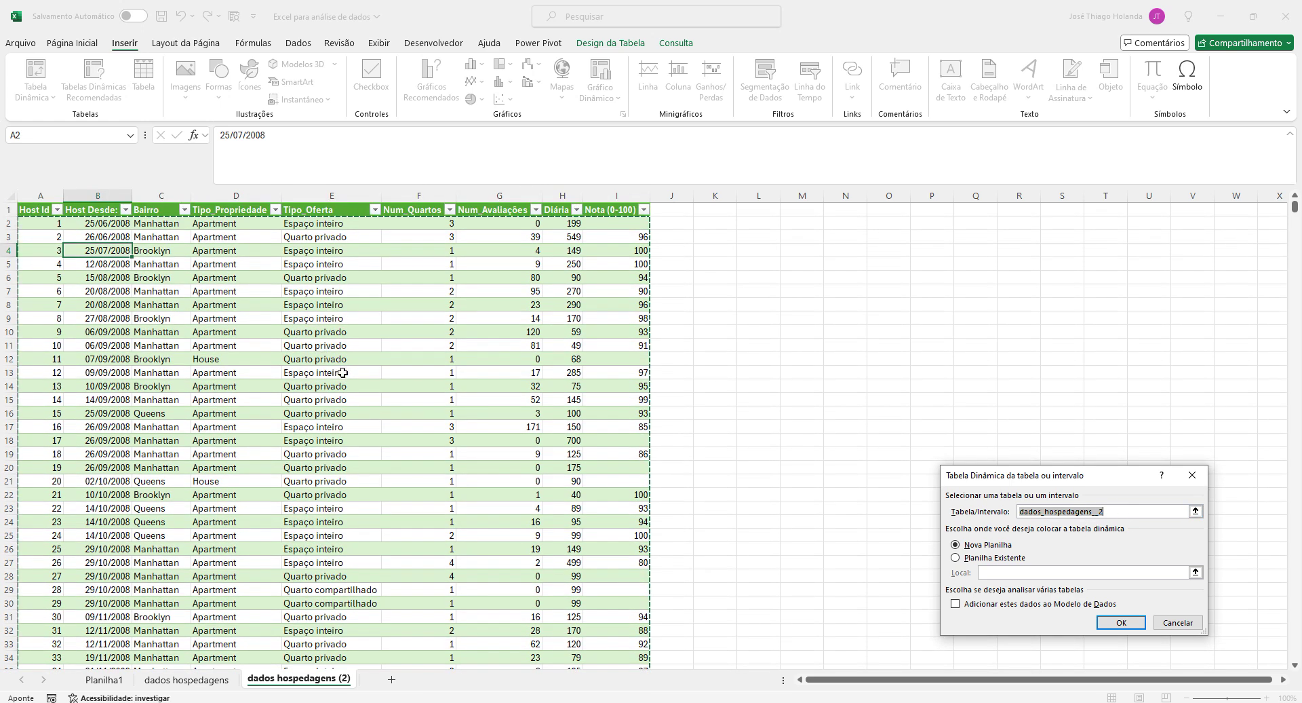
click(610, 42)
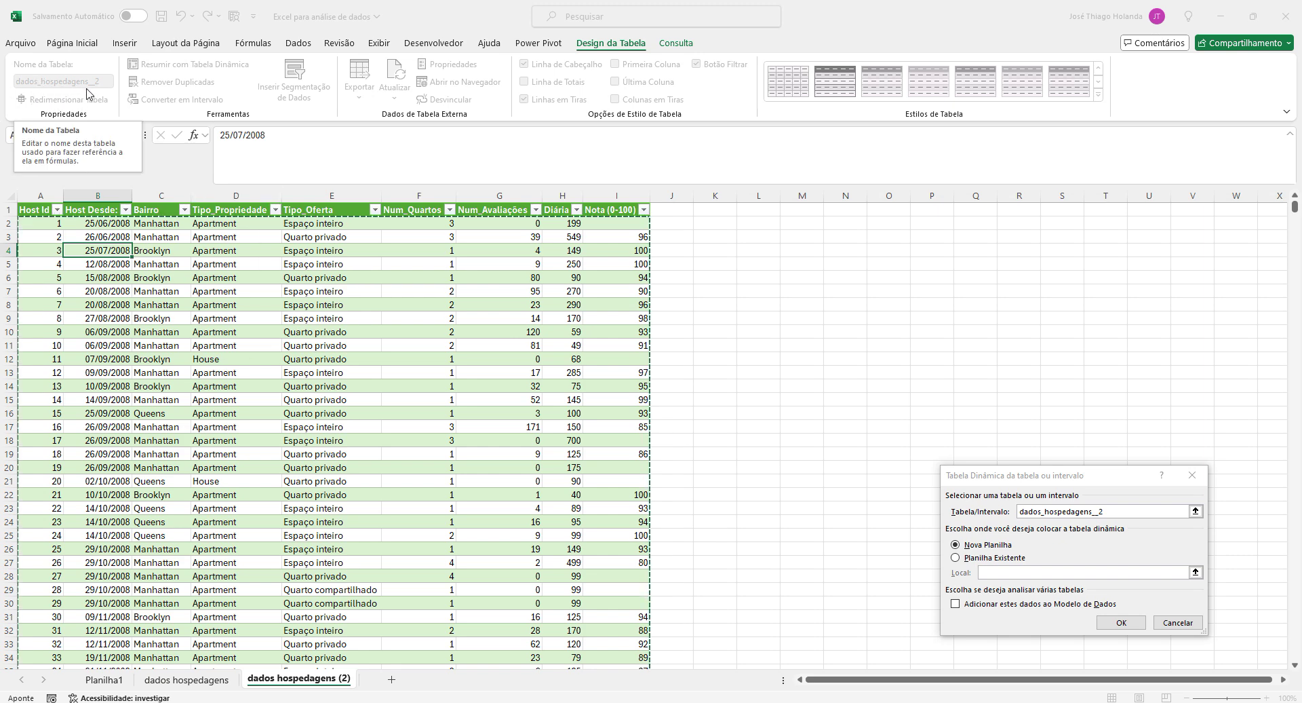
click(187, 678)
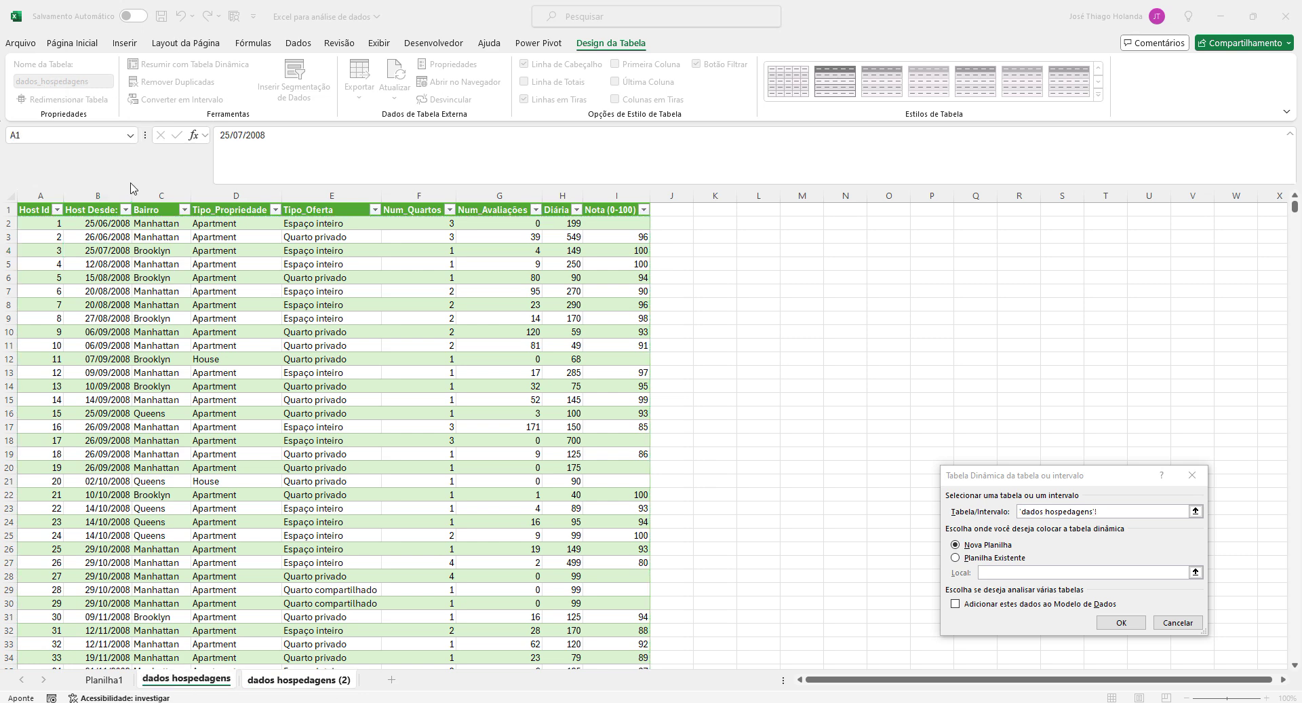
click(288, 680)
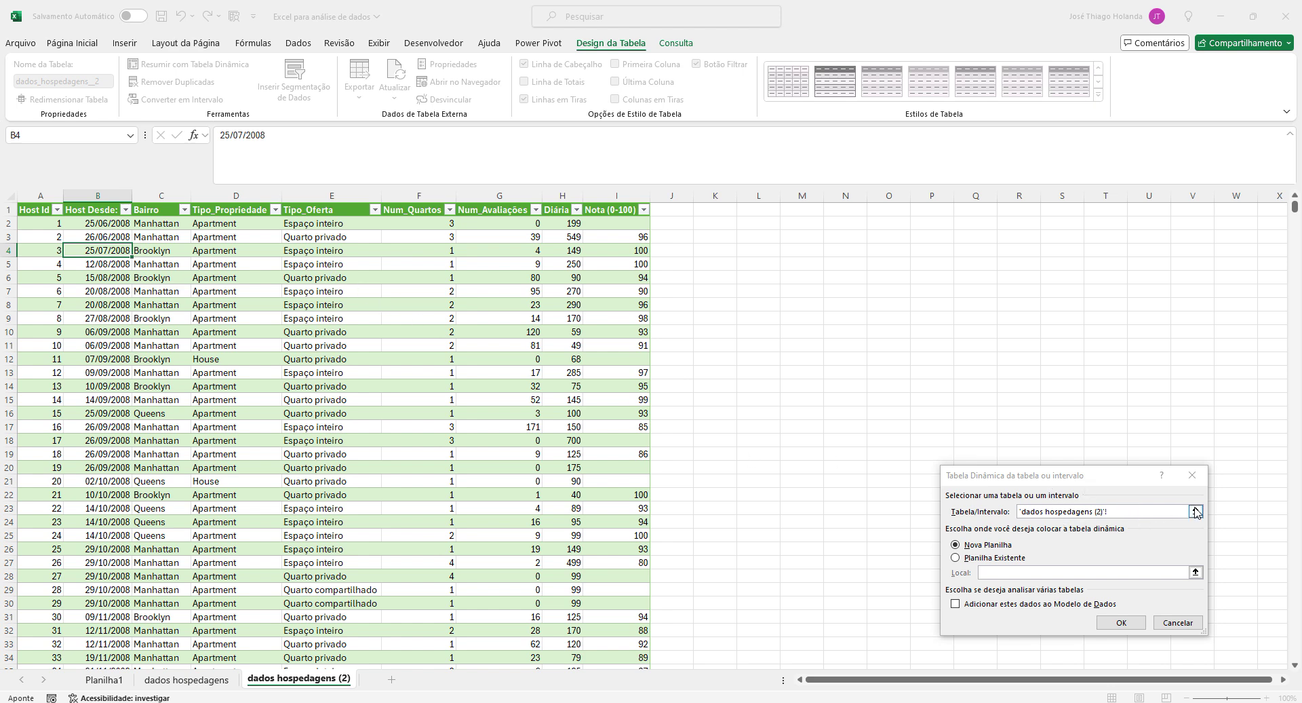
click(1129, 511)
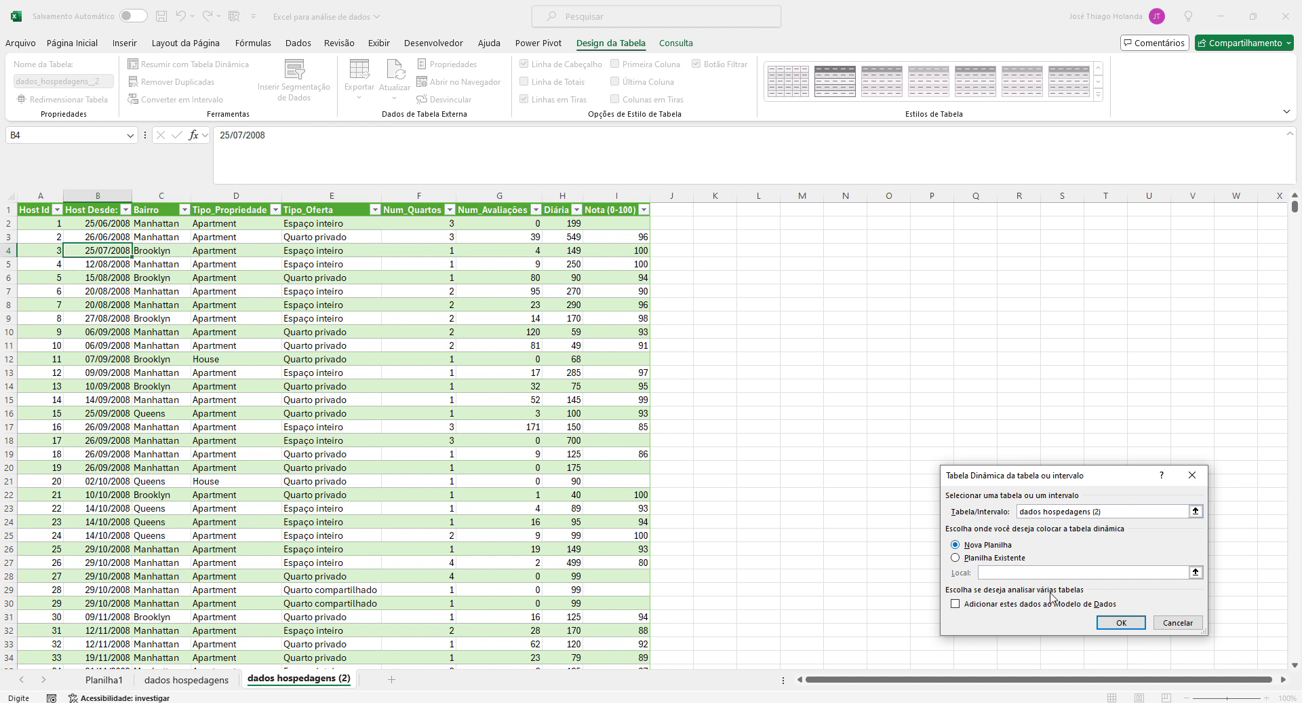
click(1121, 622)
click(656, 397)
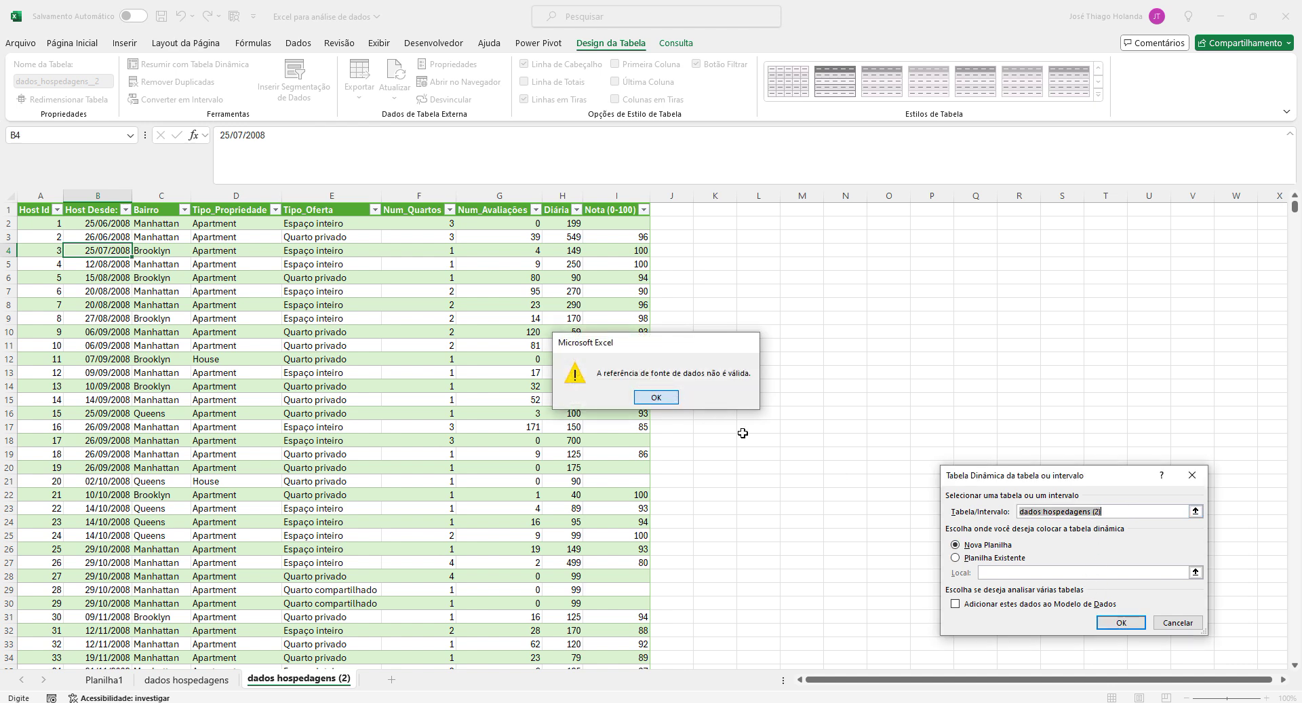
click(1181, 618)
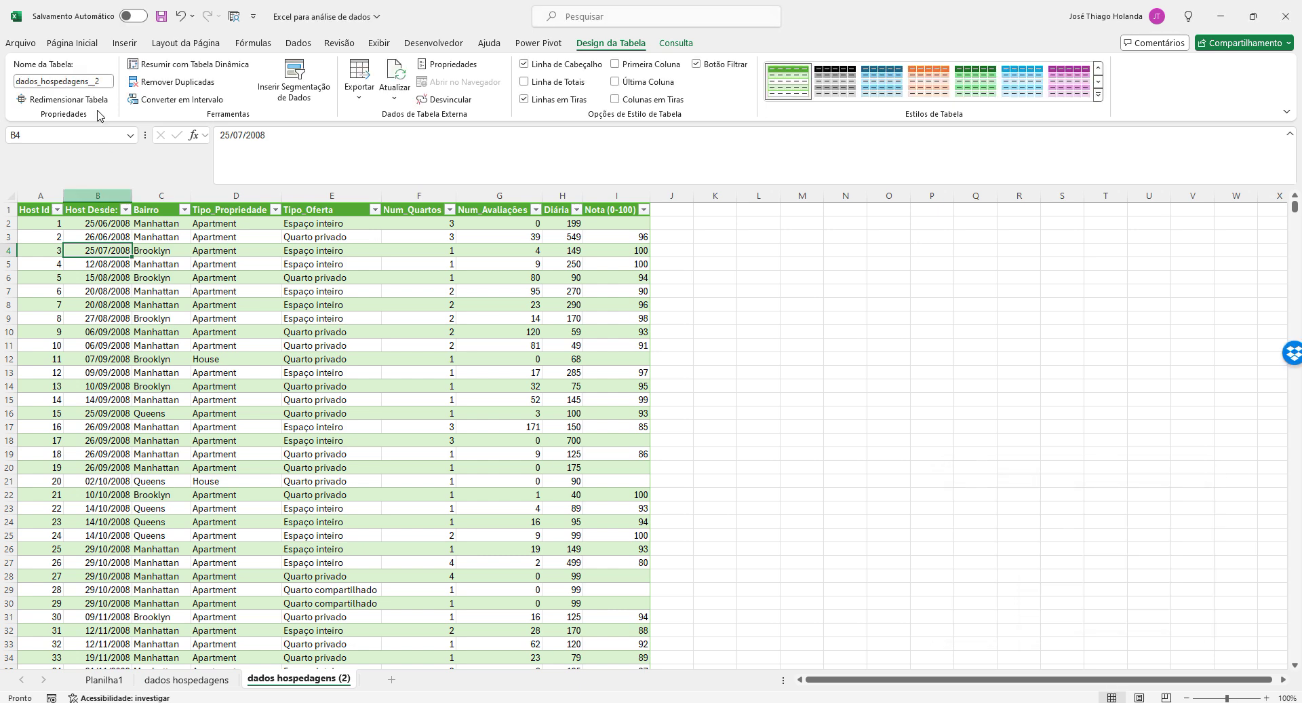
Create a pivot table from dados_hospedagens__2 on a new sheet and move that sheet after dados hospedagens (2)
click(125, 43)
click(33, 92)
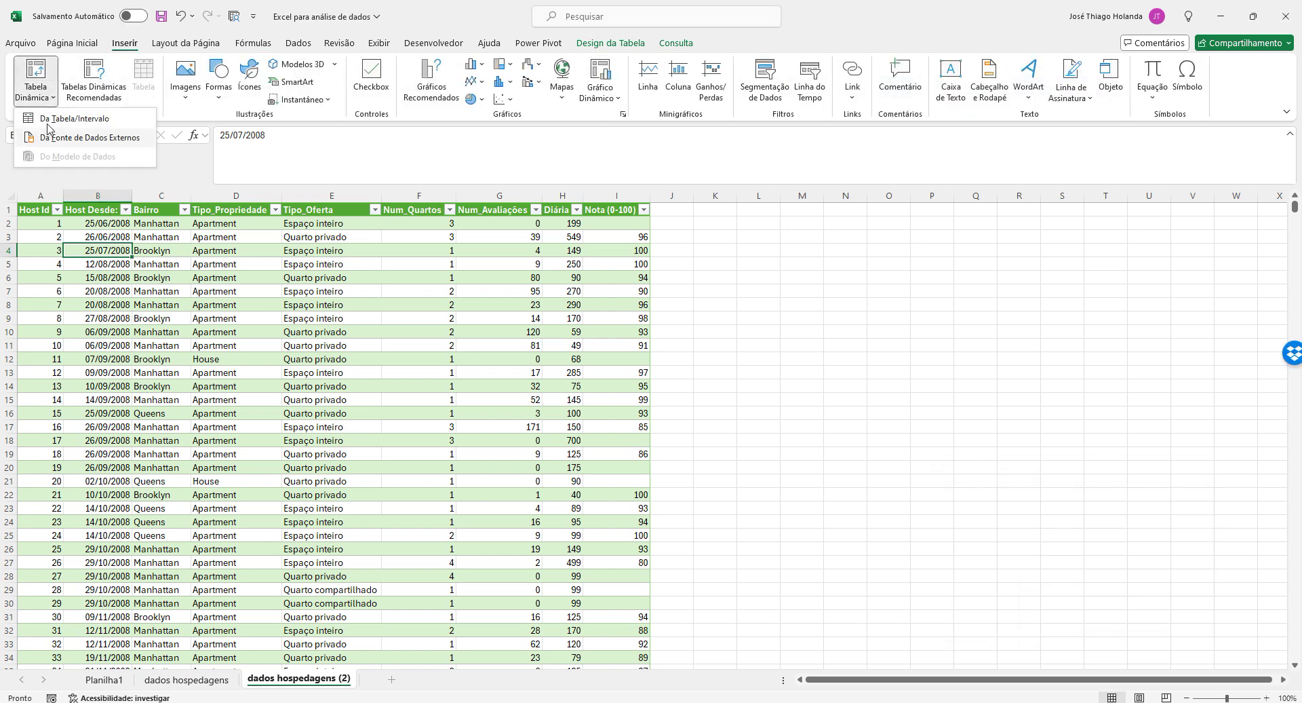
click(68, 122)
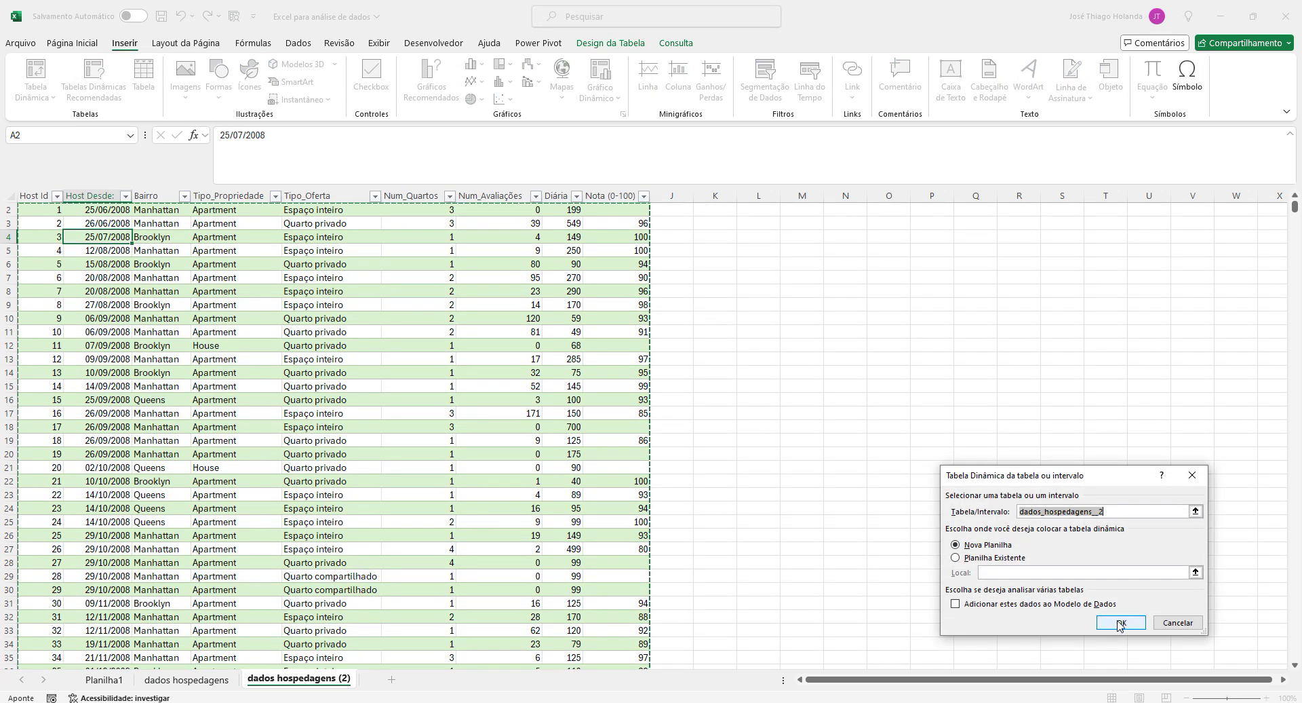
click(1126, 623)
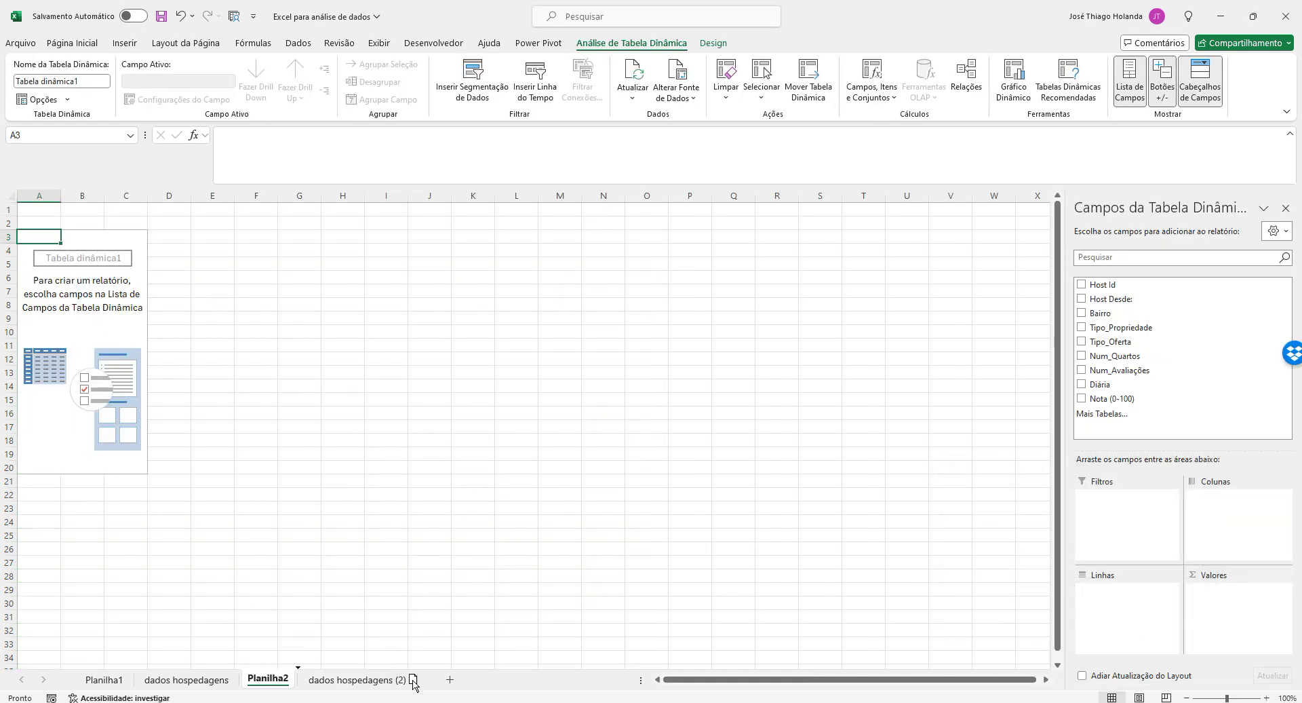
drag(377, 681, 434, 671)
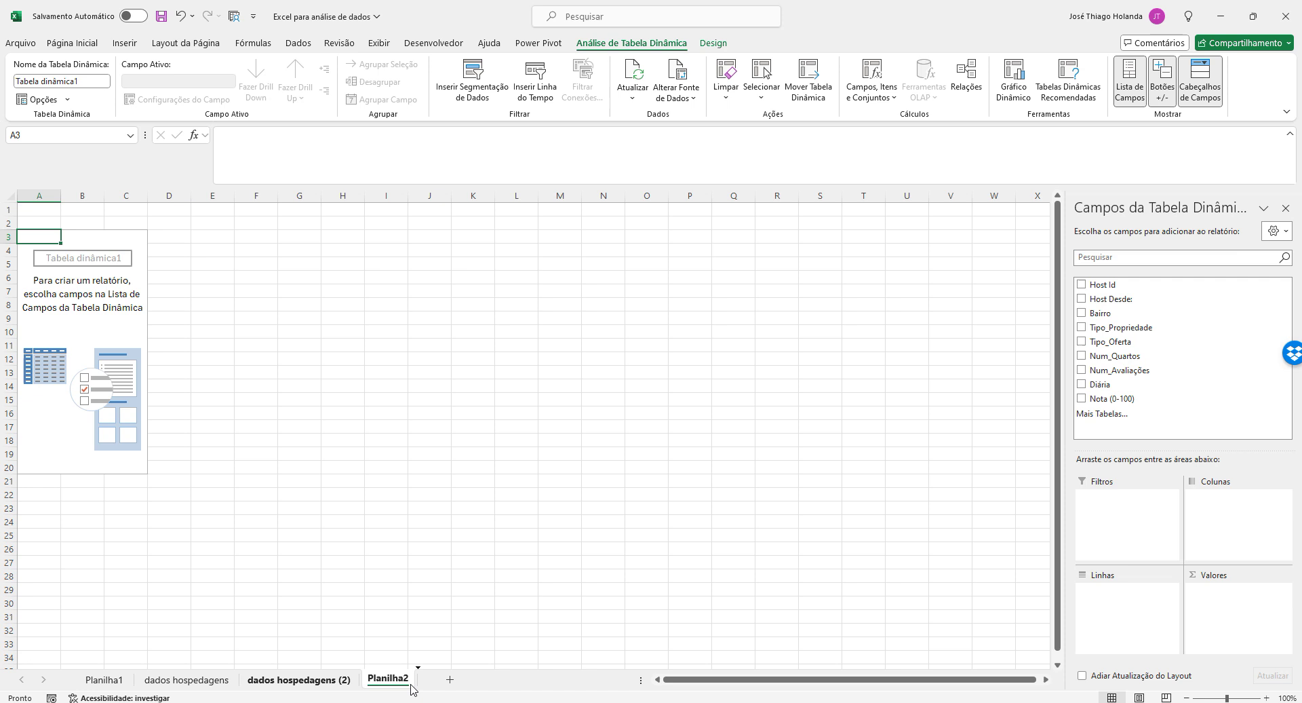
Rename the pivot table sheet as TD_dados_hospedagens
double_click(385, 679)
text(TD)
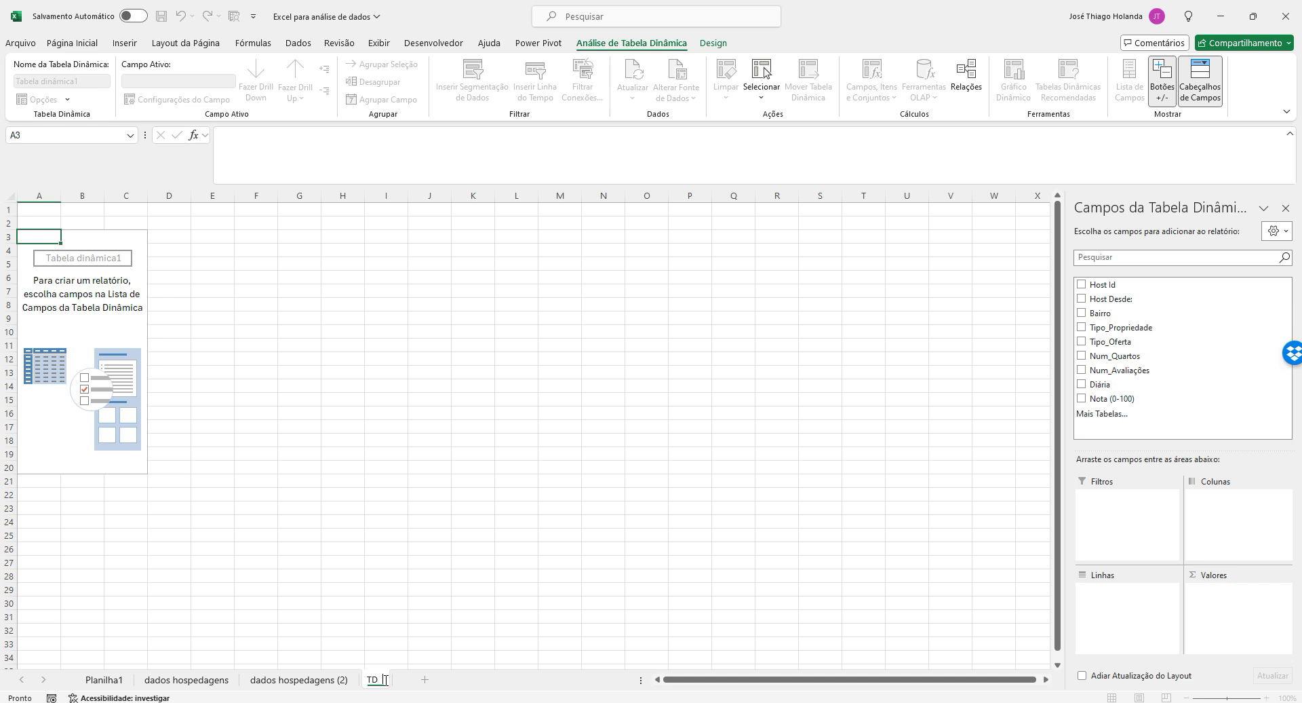
text( dados)
key(BackSpace)
key(BackSpace)
key(BackSpace)
text(ados_ hospe)
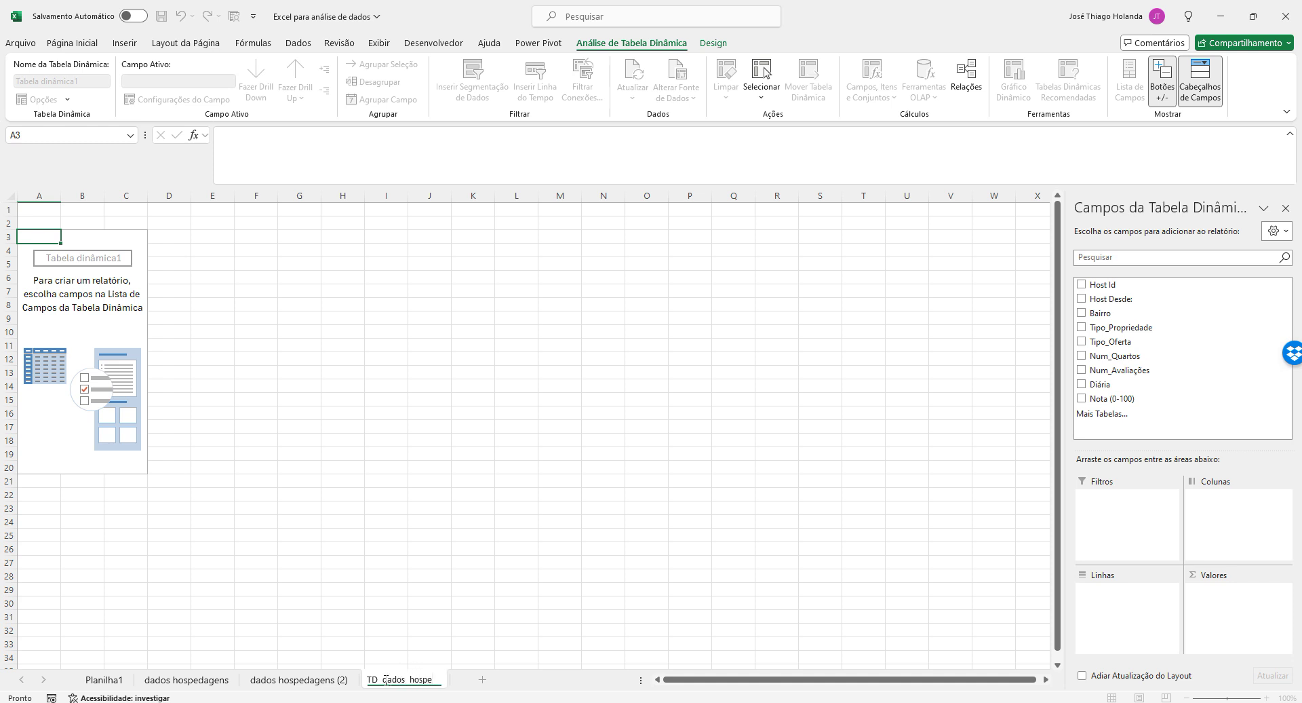
text(da)
text(gens)
key(Return)
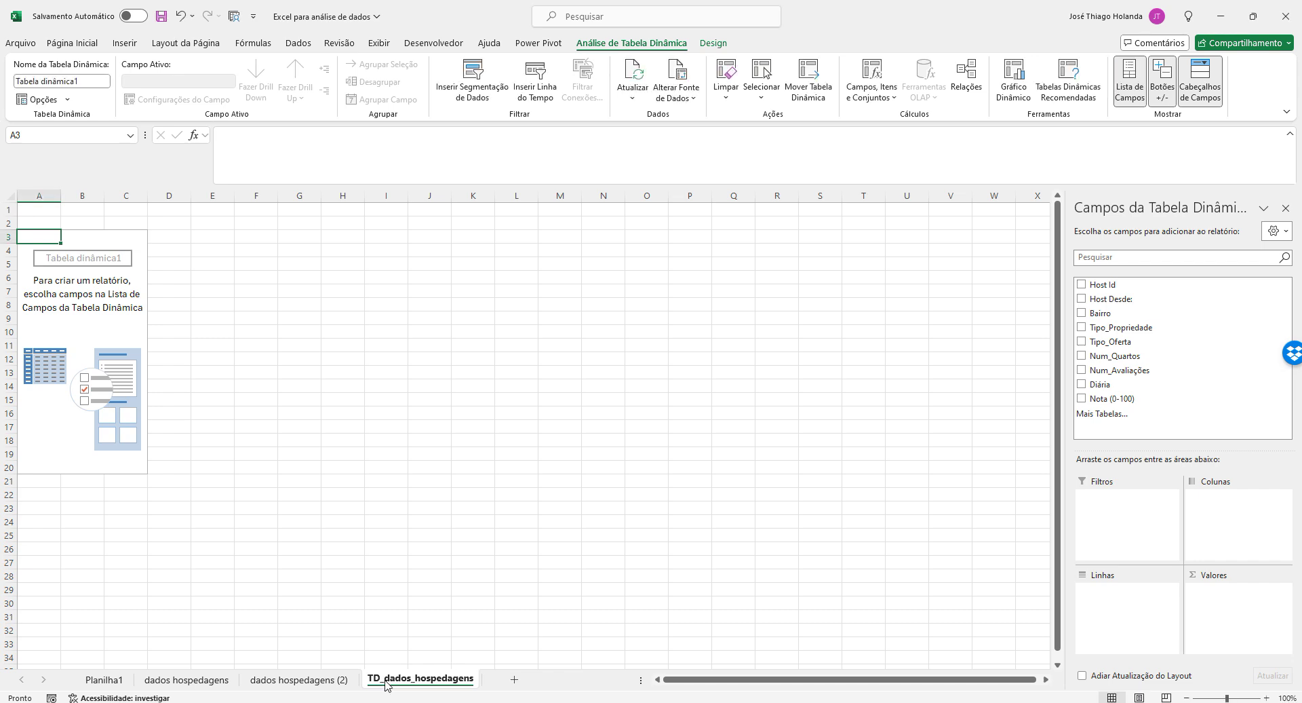
Look through the insert options and table design settings of the table on the dados hospedagens (2) sheet
click(114, 320)
click(321, 682)
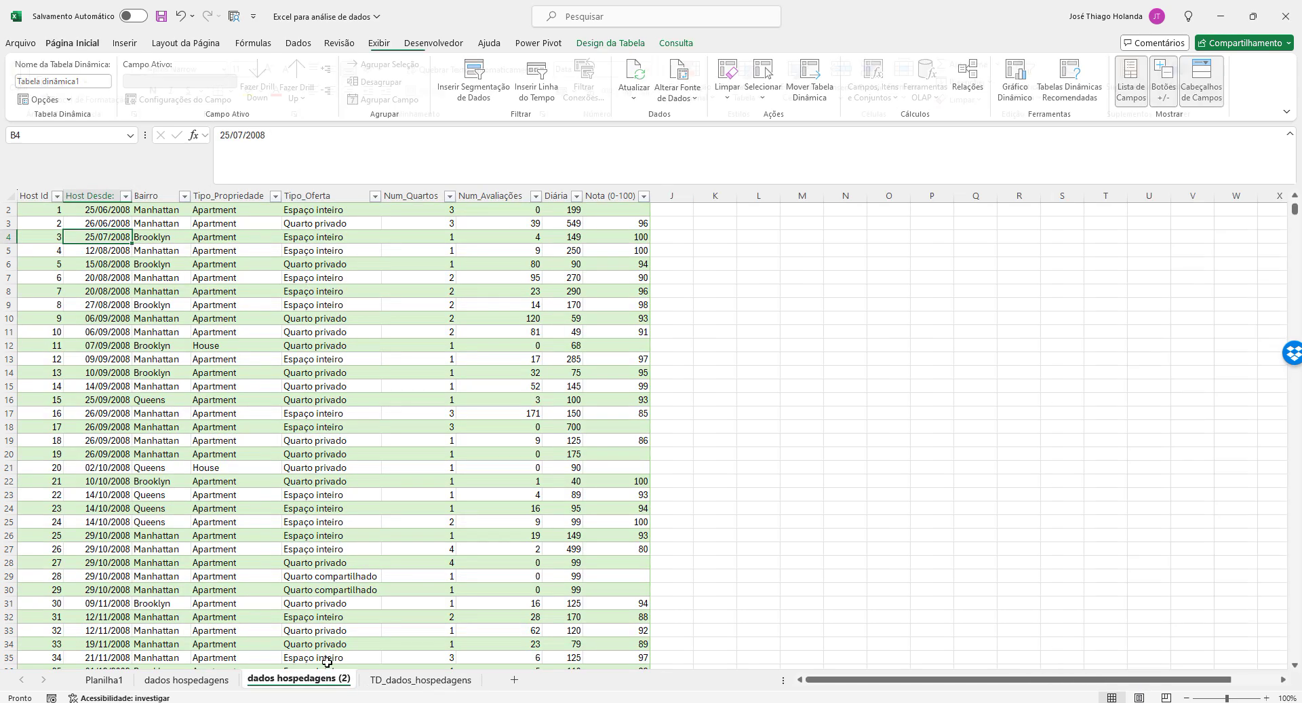
click(290, 274)
right_click(261, 269)
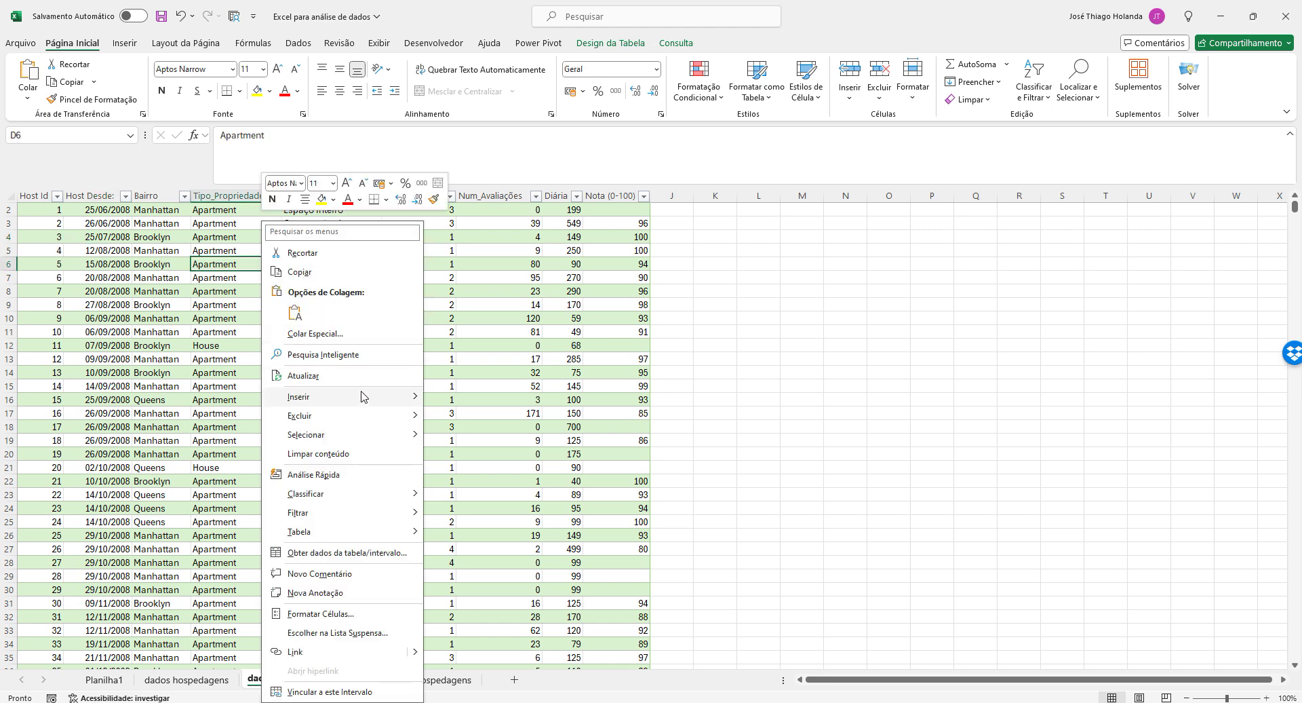
mouse_move(364, 397)
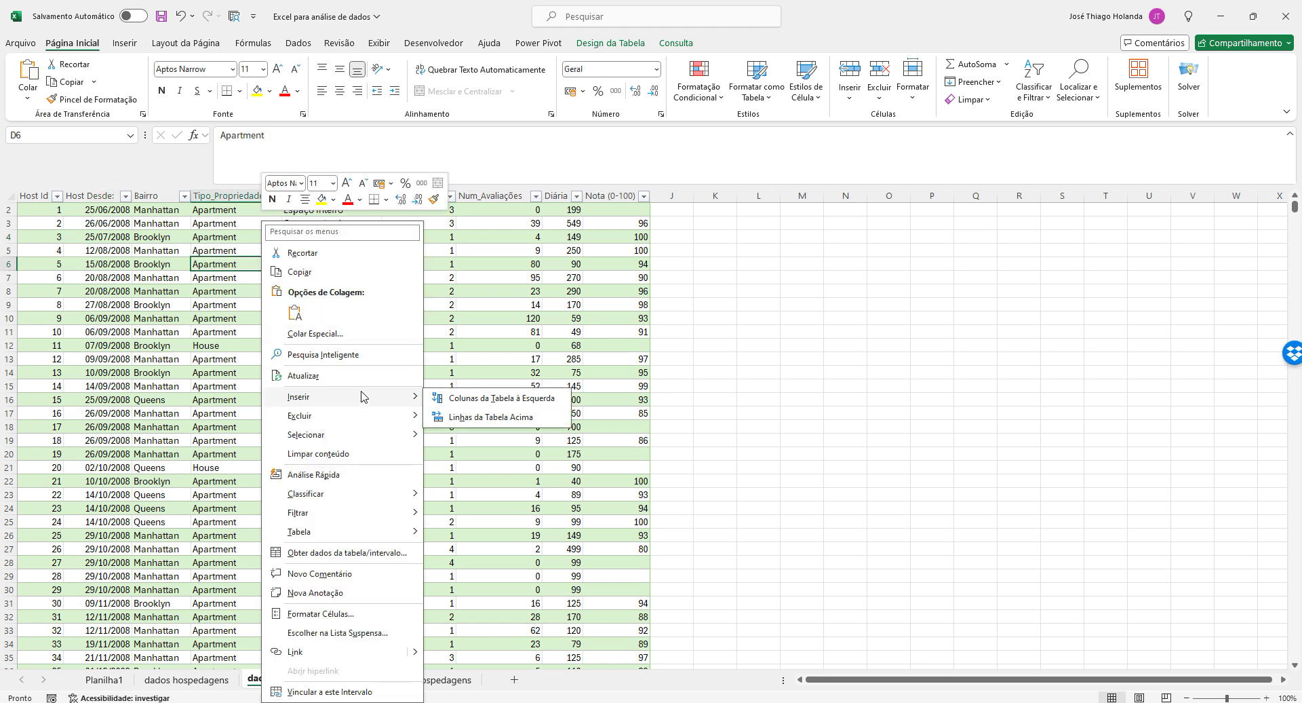
click(128, 278)
scroll(126, 271, up, 1)
click(50, 212)
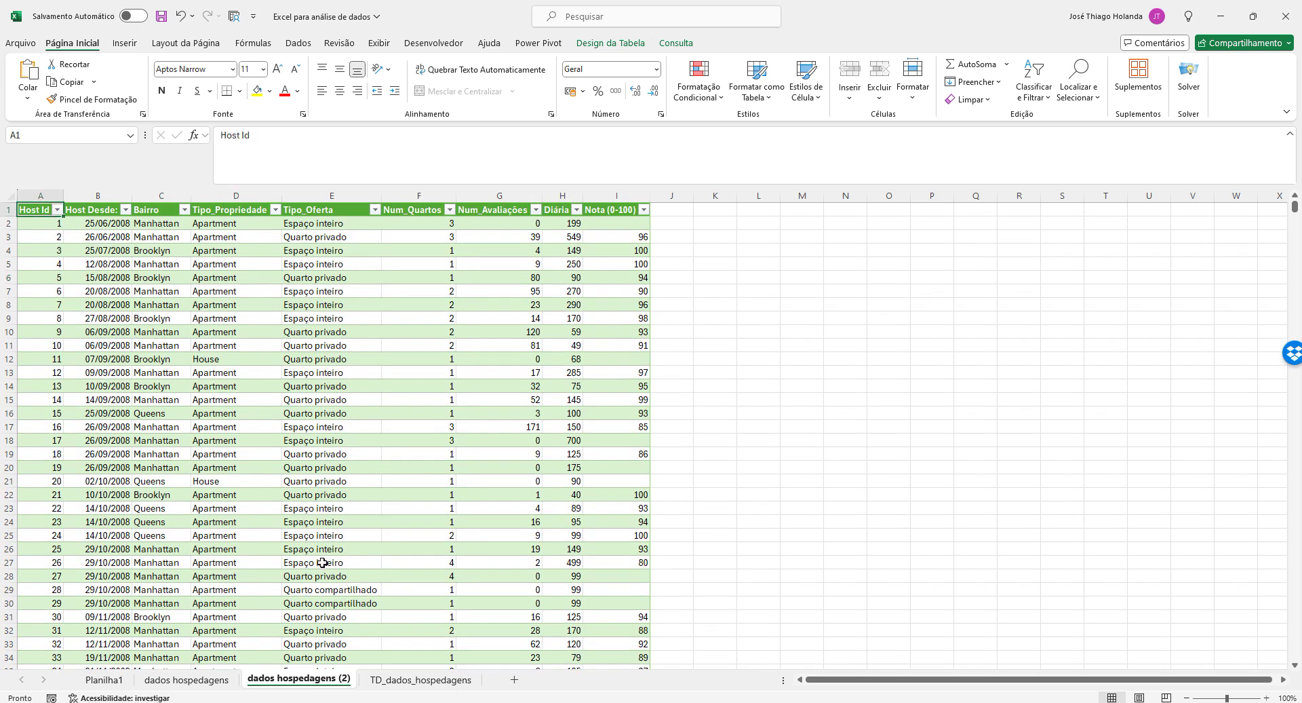
click(604, 44)
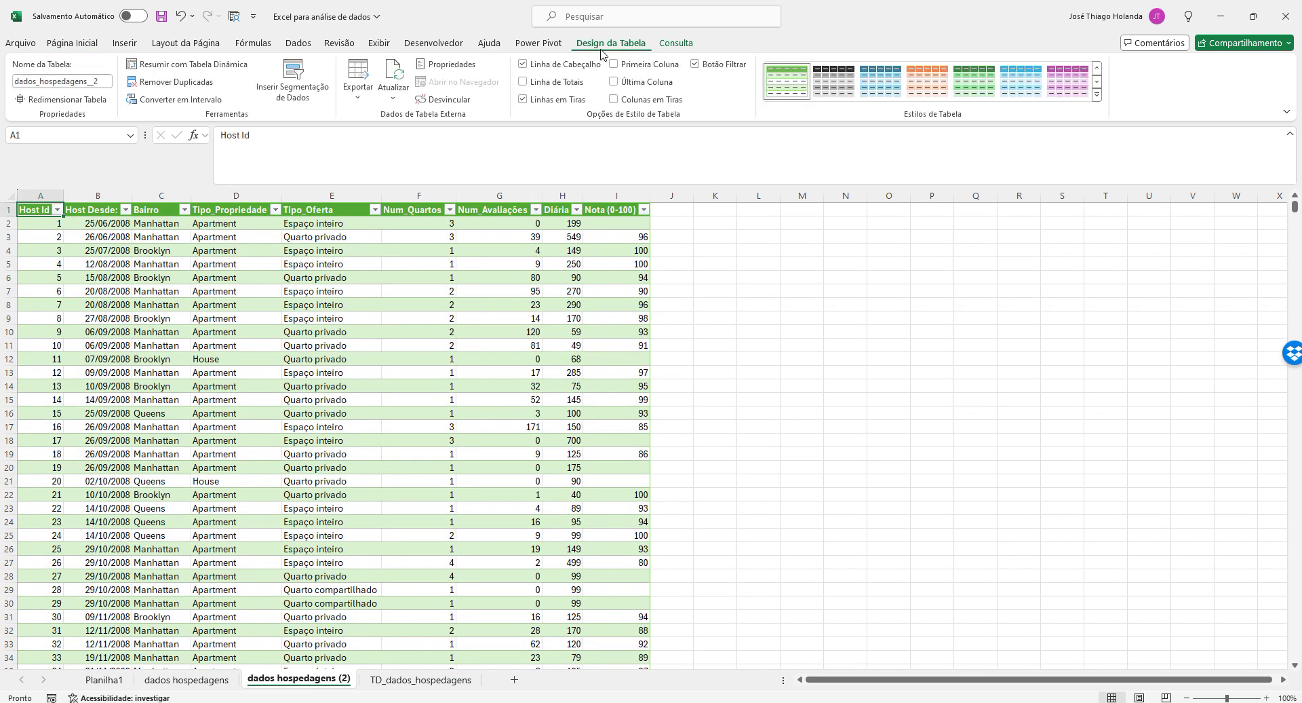
Select the entire dados hospedagens (2) table and look over the available pivot table source options
click(126, 43)
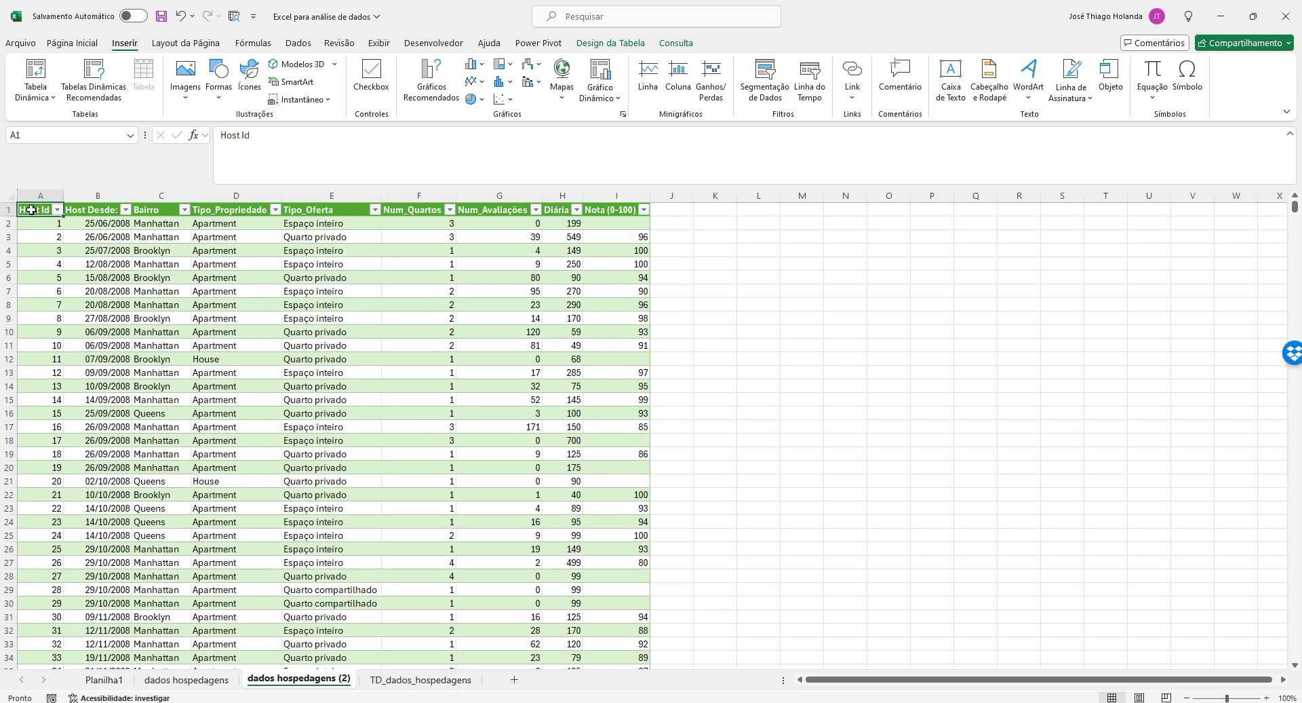
key(ctrl+shift+End)
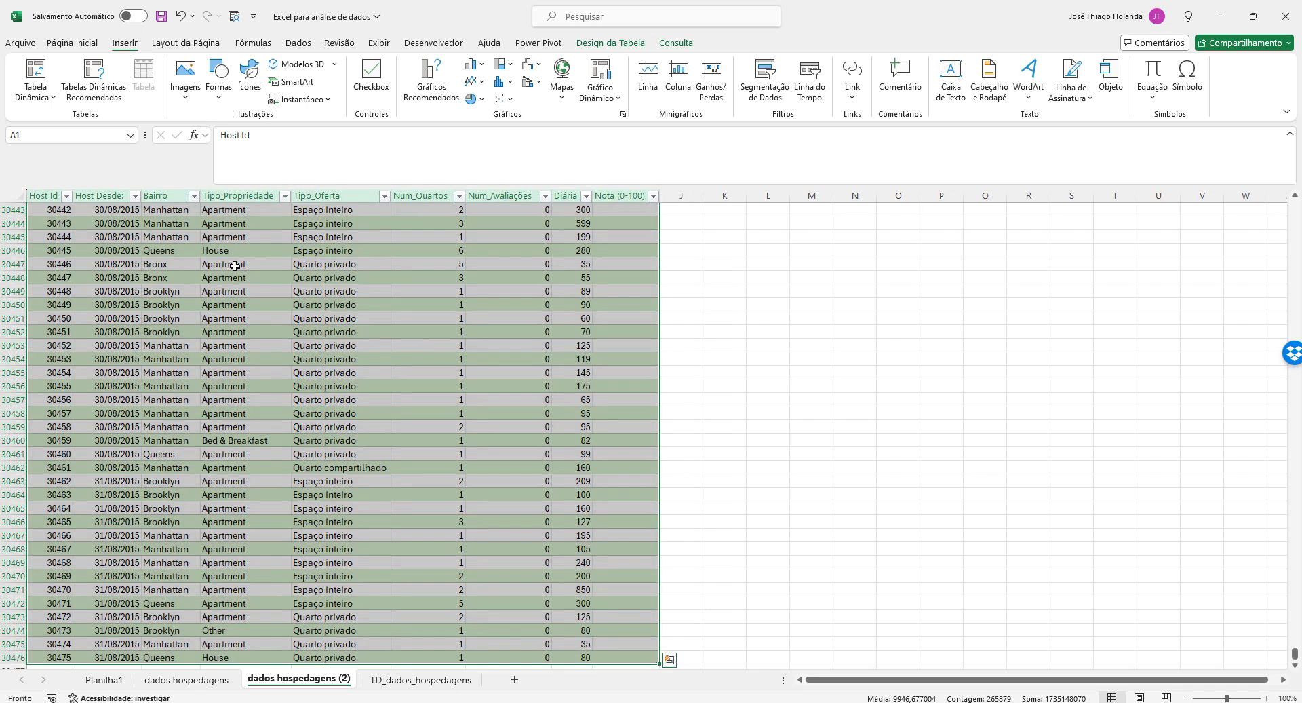
right_click(236, 269)
mouse_move(334, 394)
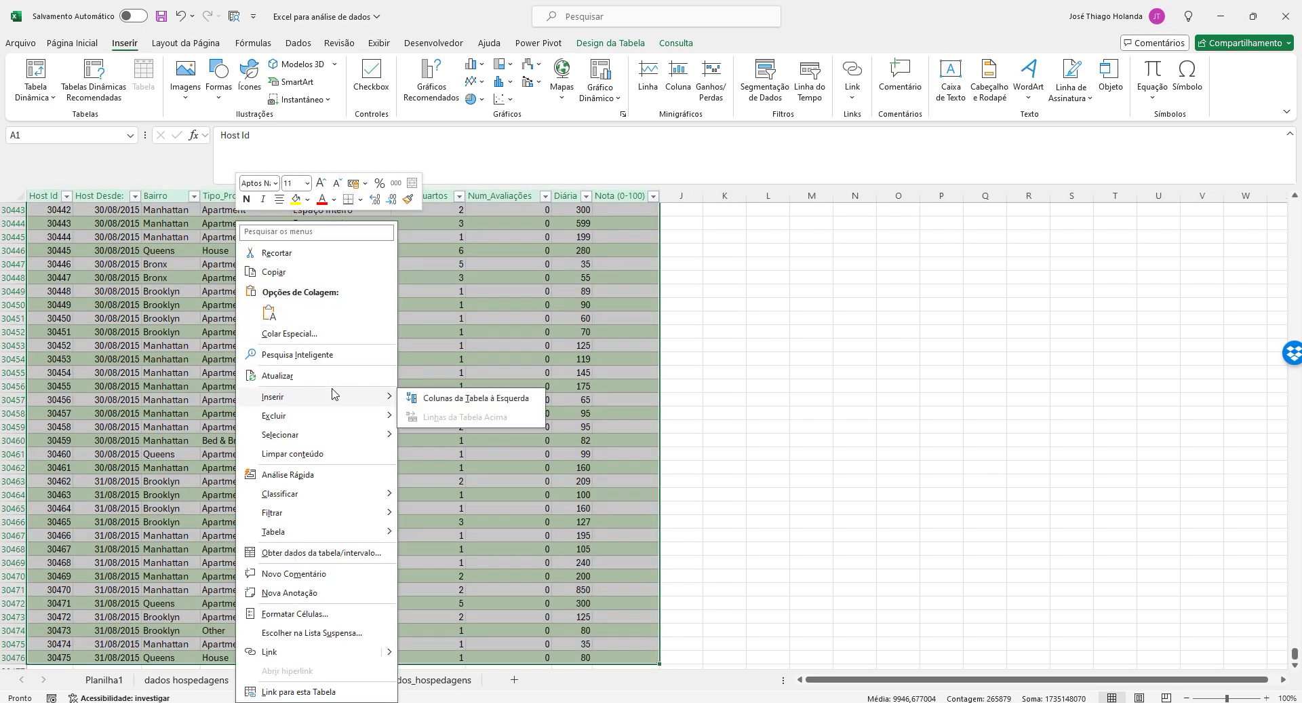
key(Escape)
scroll(183, 285, up, 12)
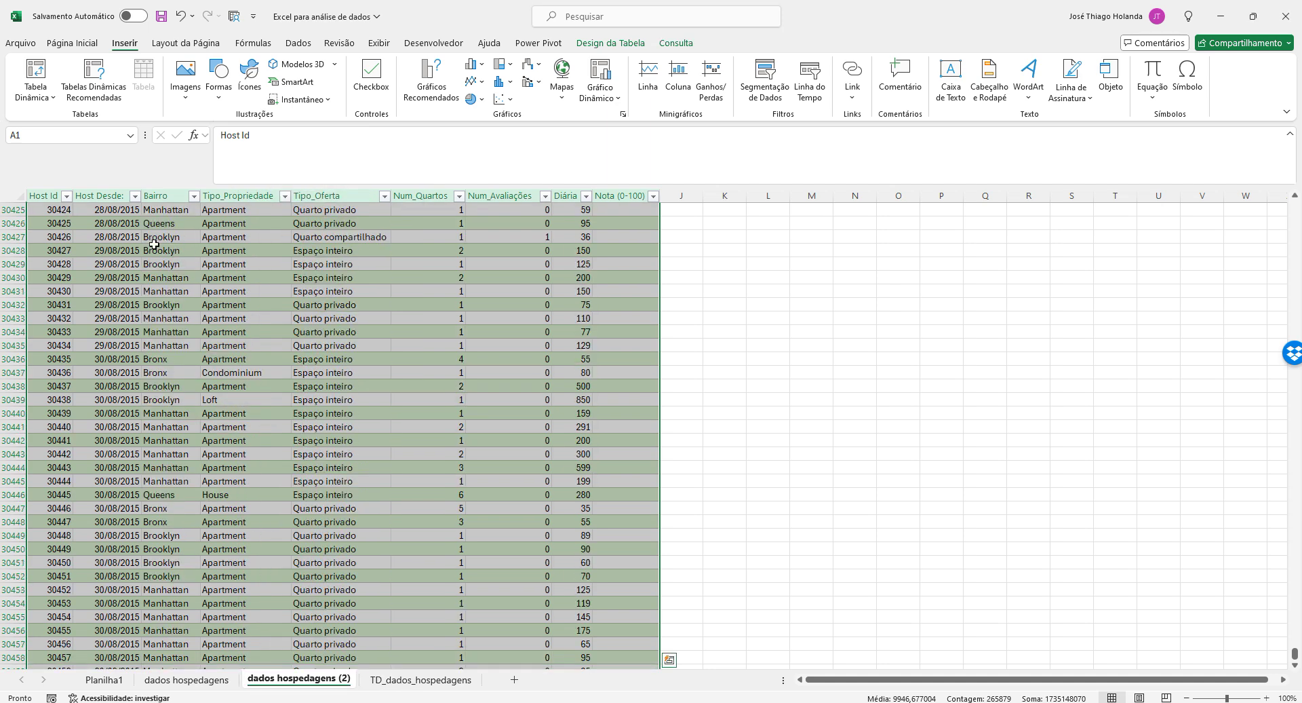
click(46, 100)
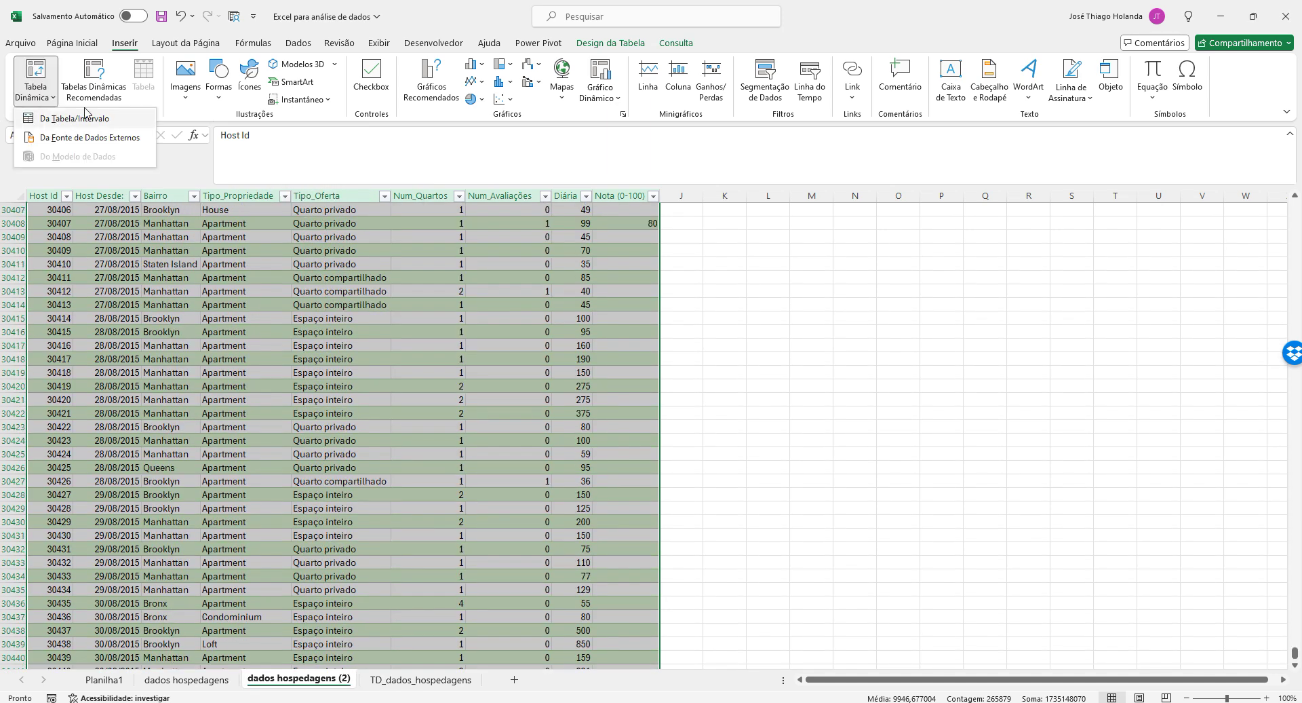
scroll(197, 339, up, 14)
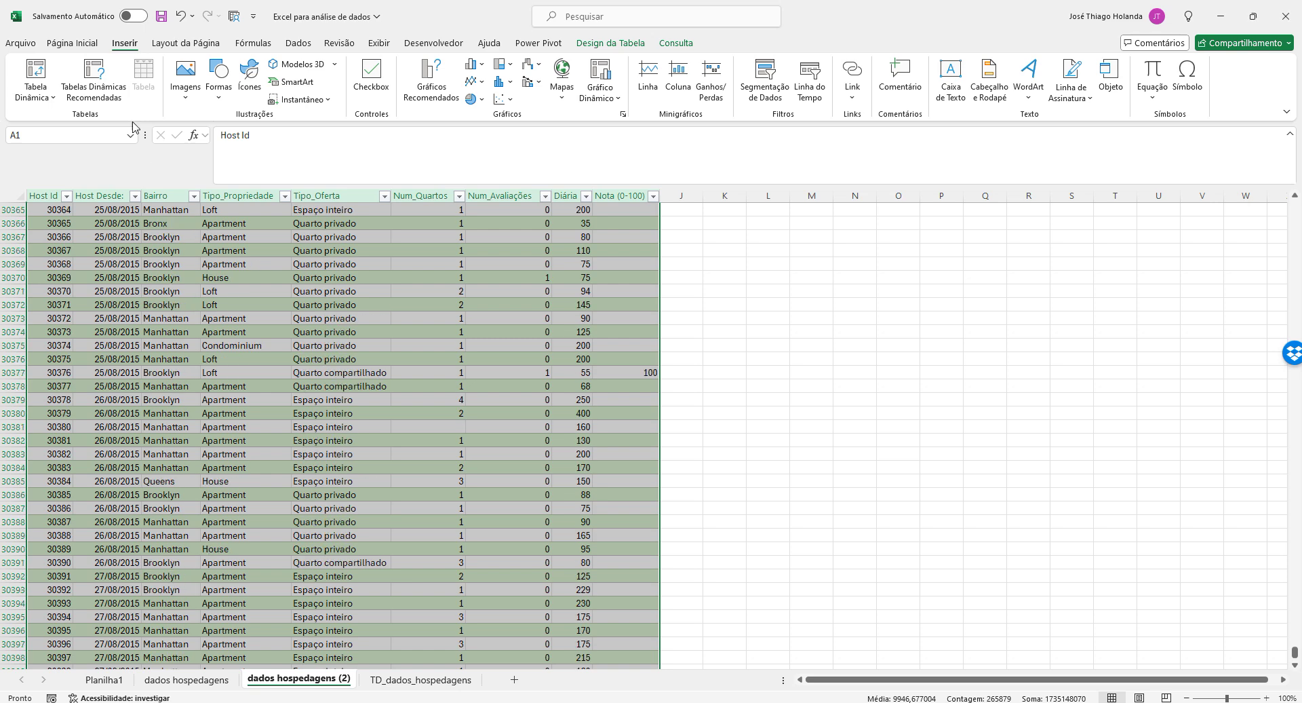
Preview the recommended pivot tables for the listings table, including the Tipo_Propriedade and Tipo_Oferta summaries, without creating any of them
click(93, 95)
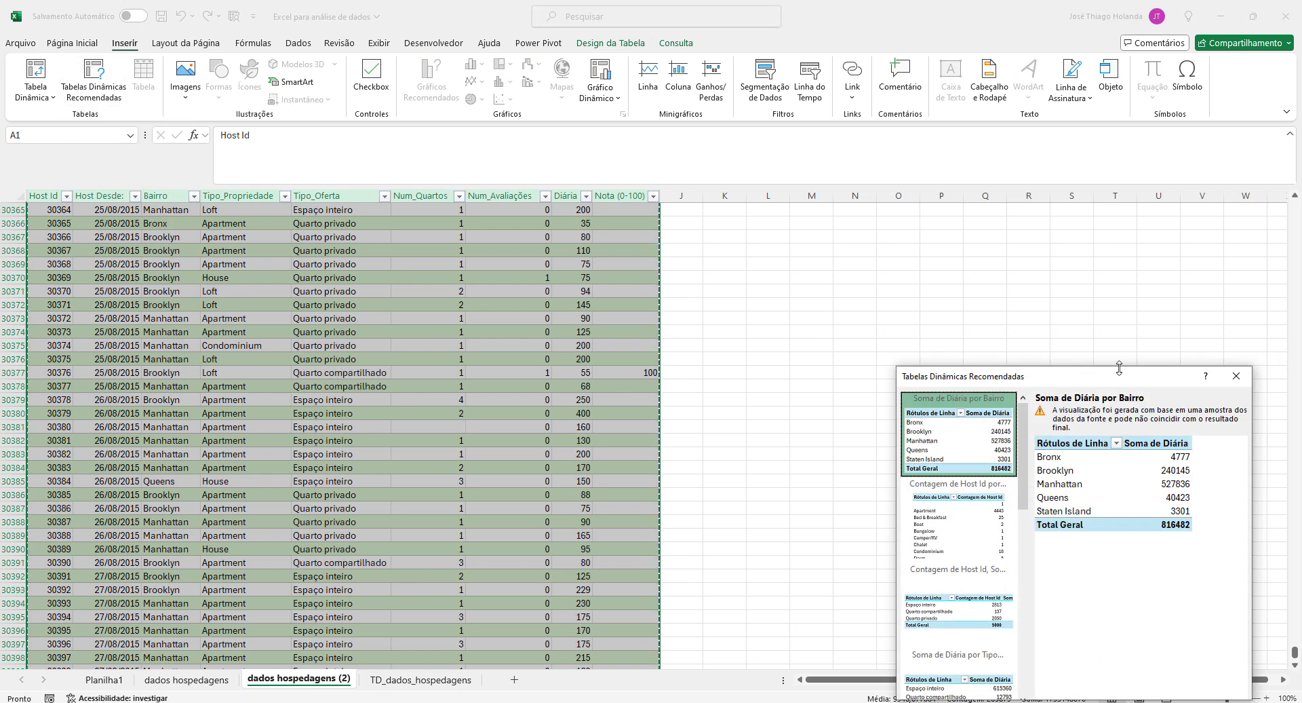
drag(1124, 376, 1046, 243)
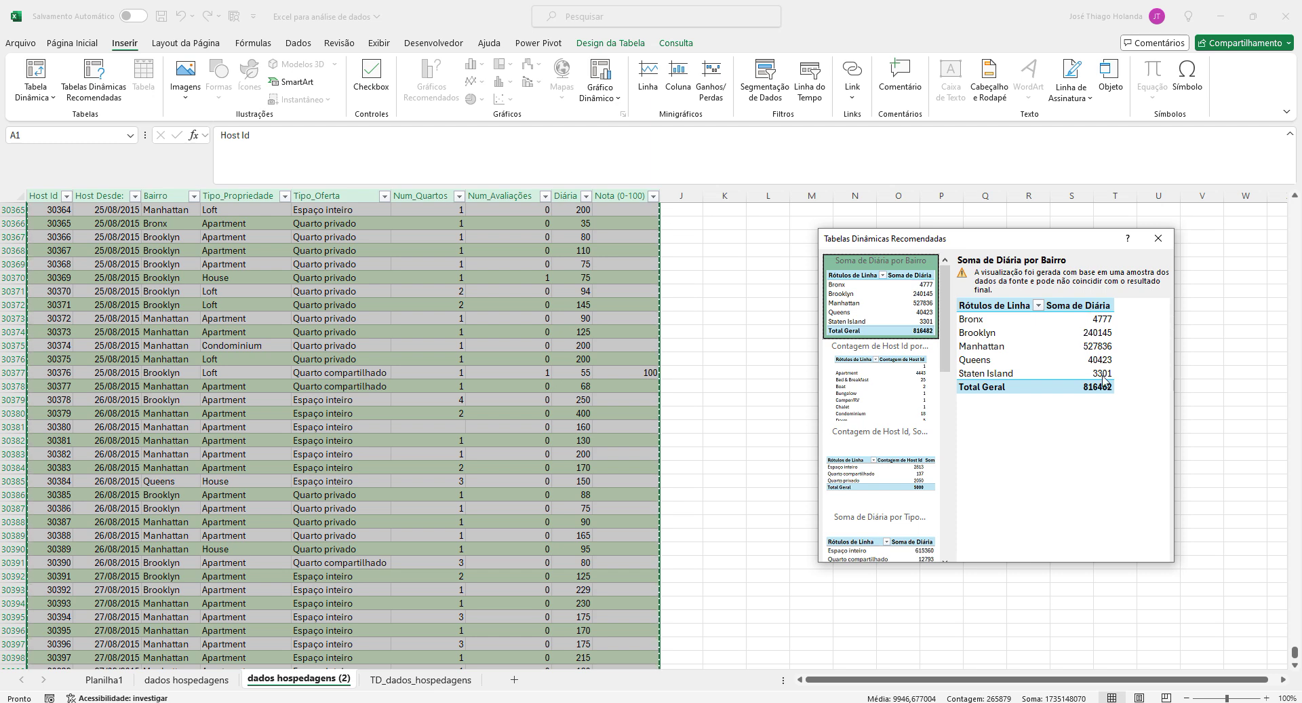
click(866, 381)
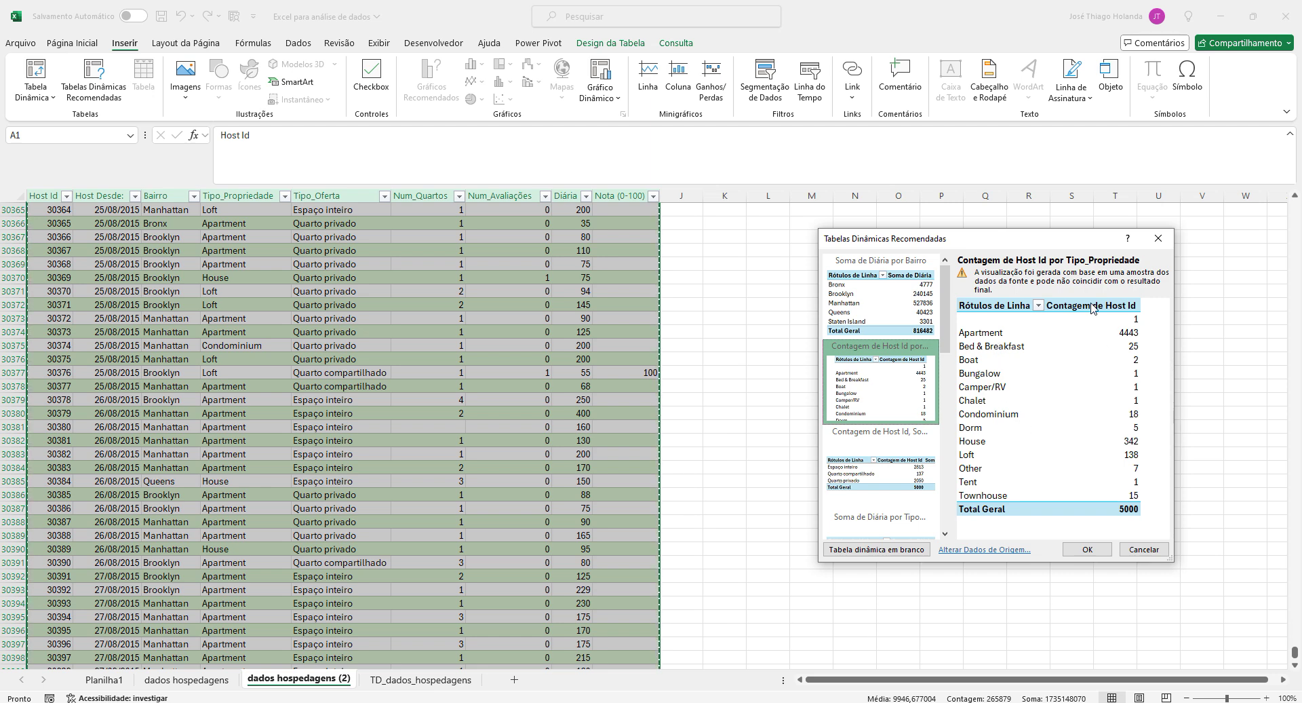
click(890, 473)
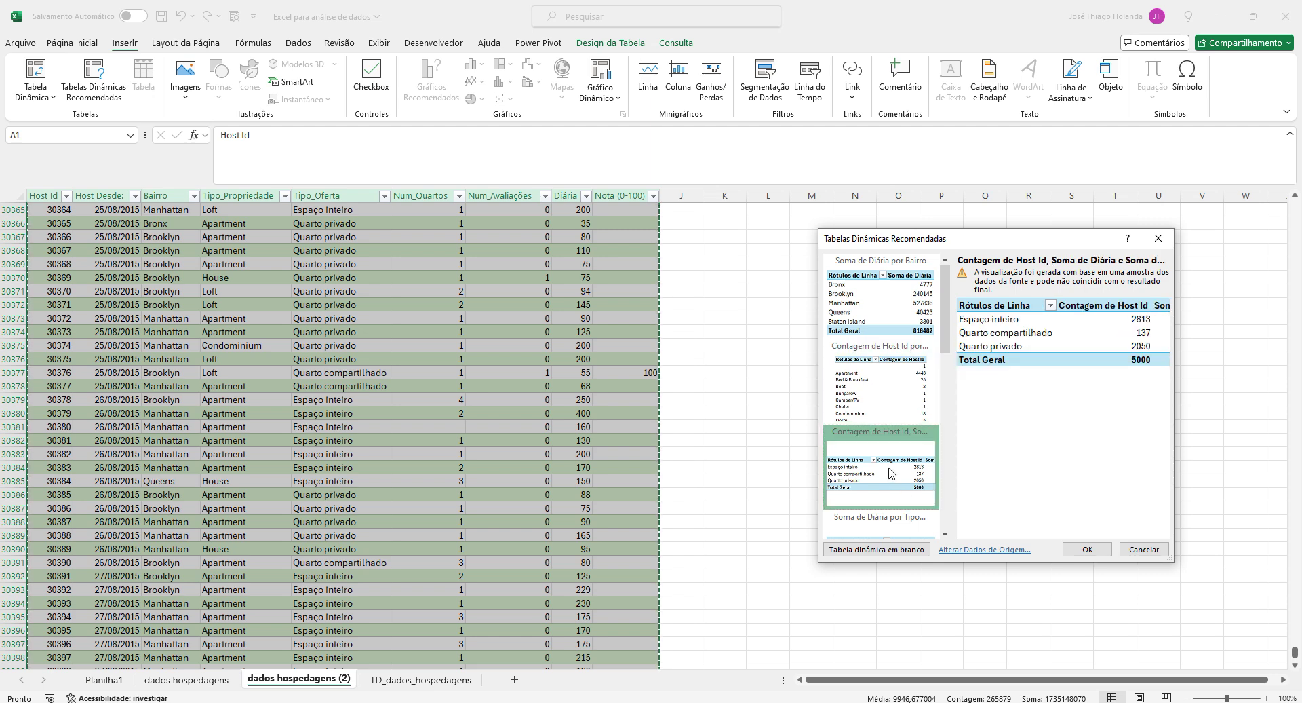
scroll(907, 420, down, 3)
click(899, 463)
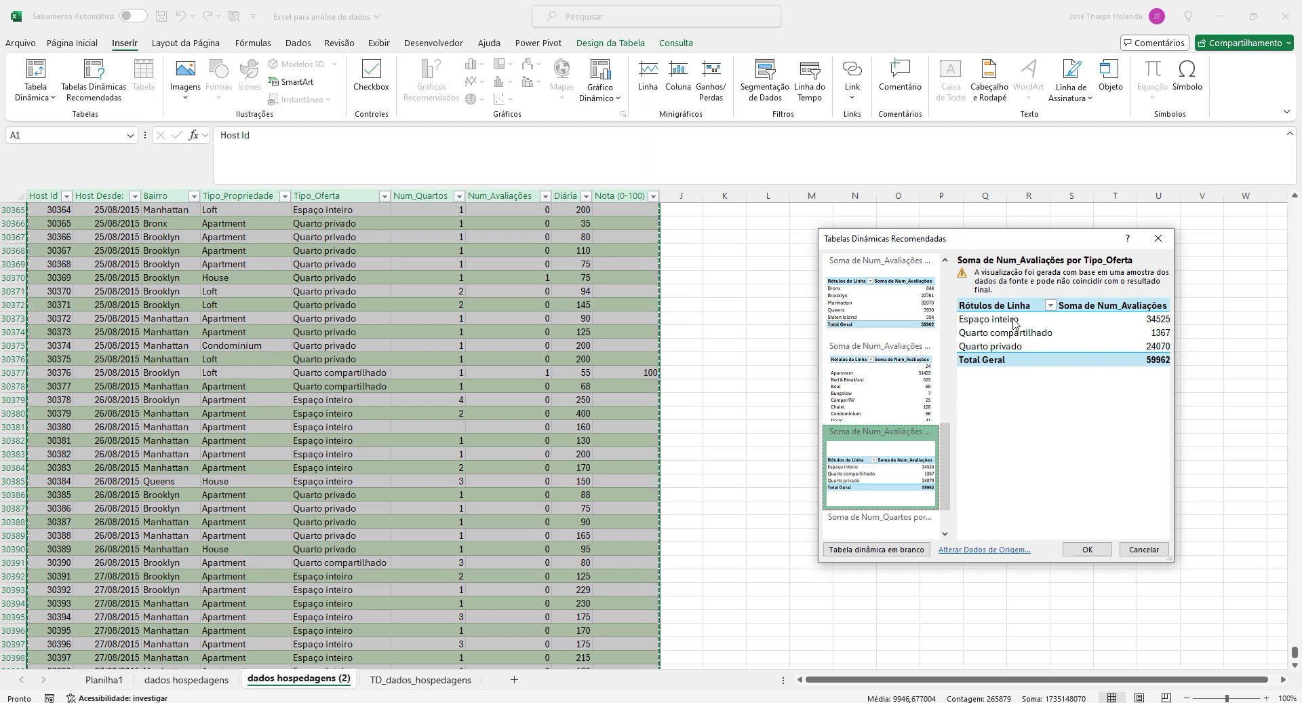
scroll(881, 475, down, 1)
click(879, 494)
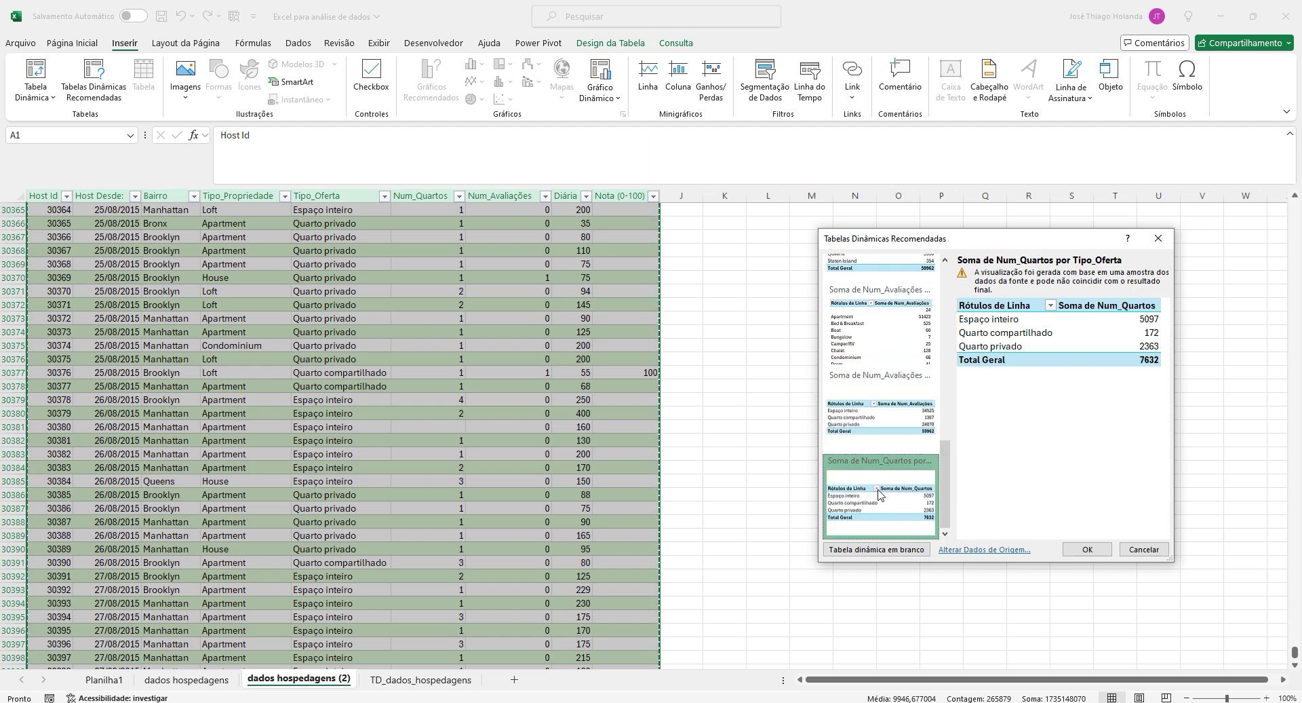
click(1144, 551)
Check the empty pivot table on TD_dados_hospedagens and reread the pivot table task on Planilha1
click(30, 97)
click(396, 680)
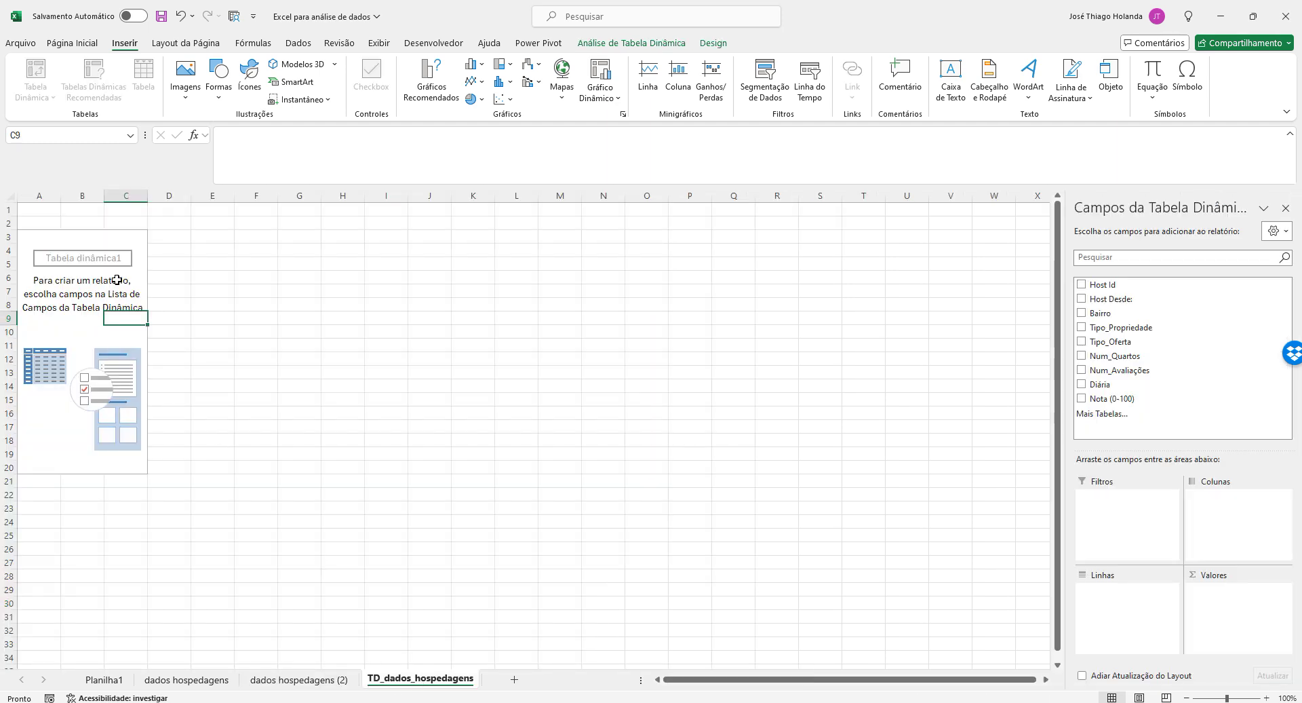
click(137, 238)
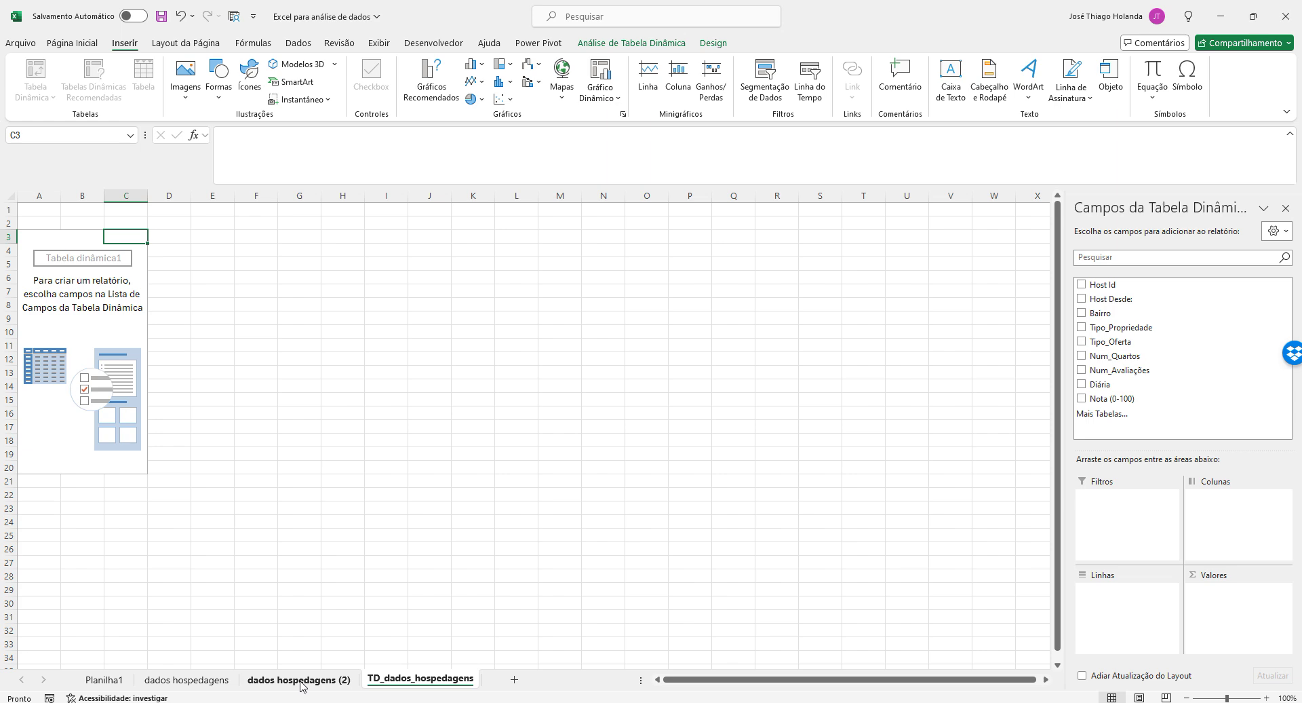
click(104, 679)
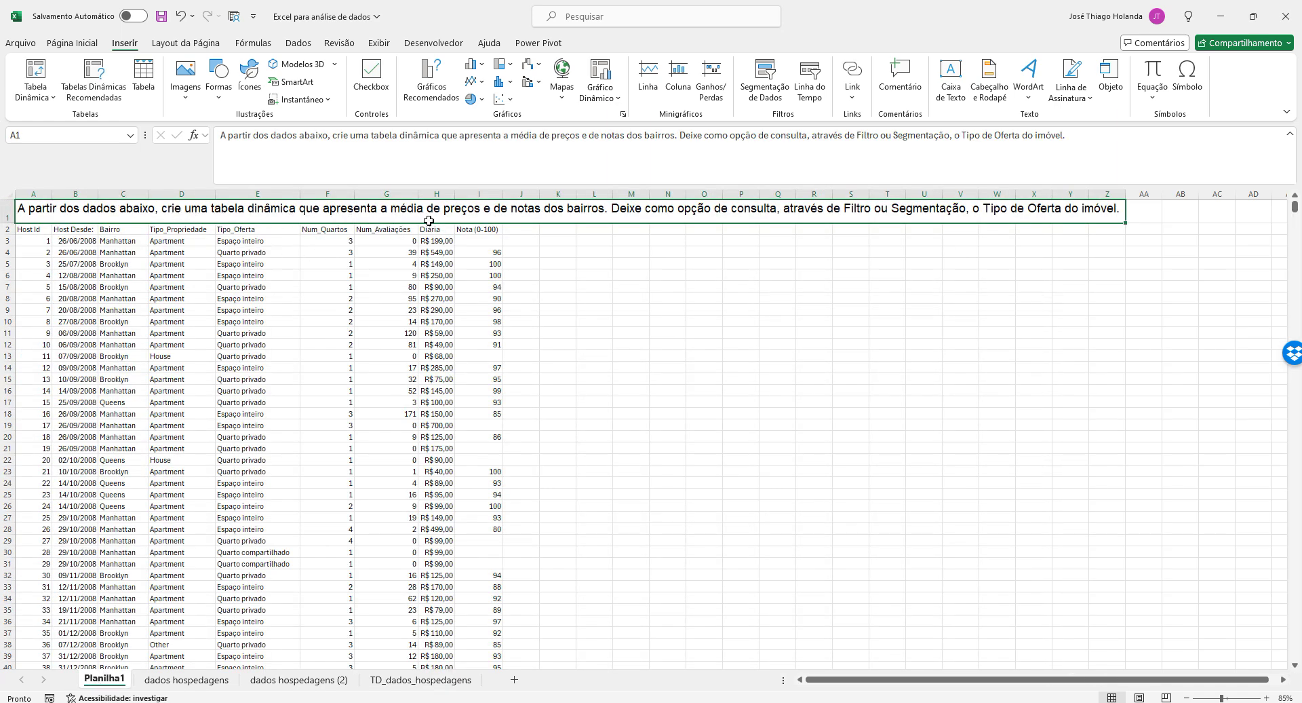
Add Bairro as the row field and Diária as the column field of the TD_dados_hospedagens pivot table, and inspect the layout
click(449, 684)
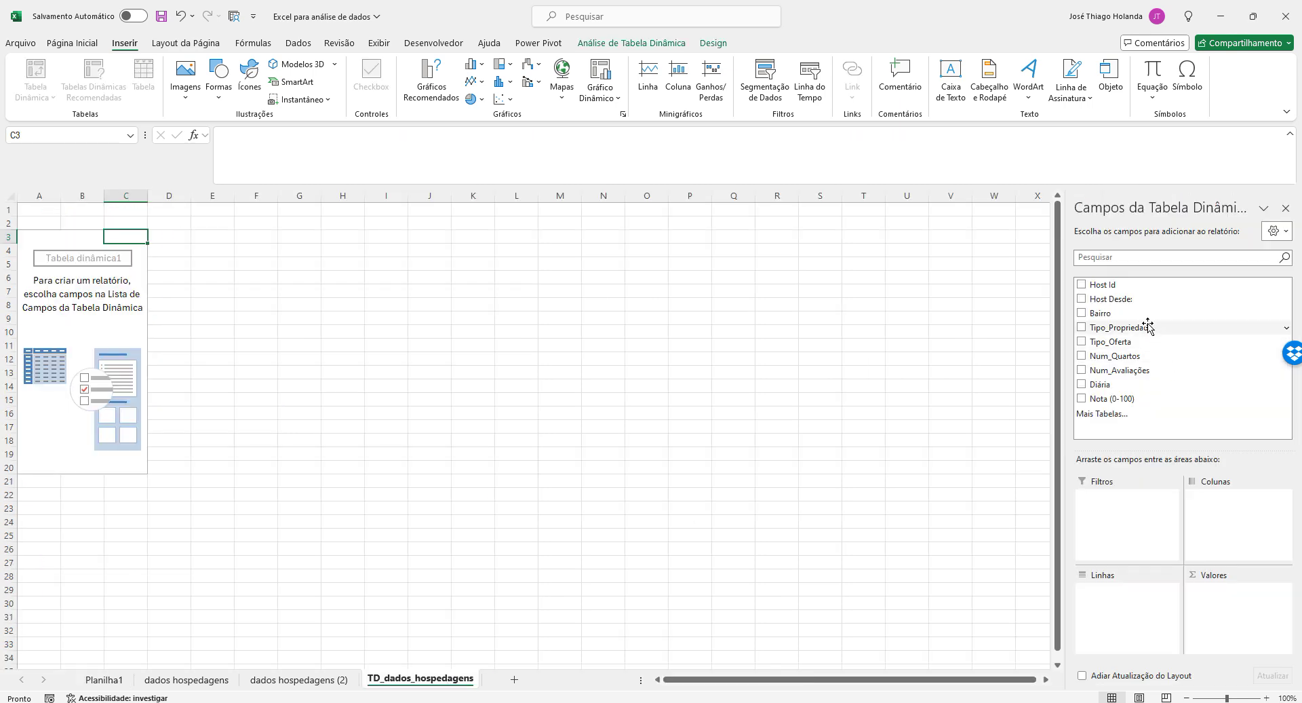
drag(1142, 314, 1160, 593)
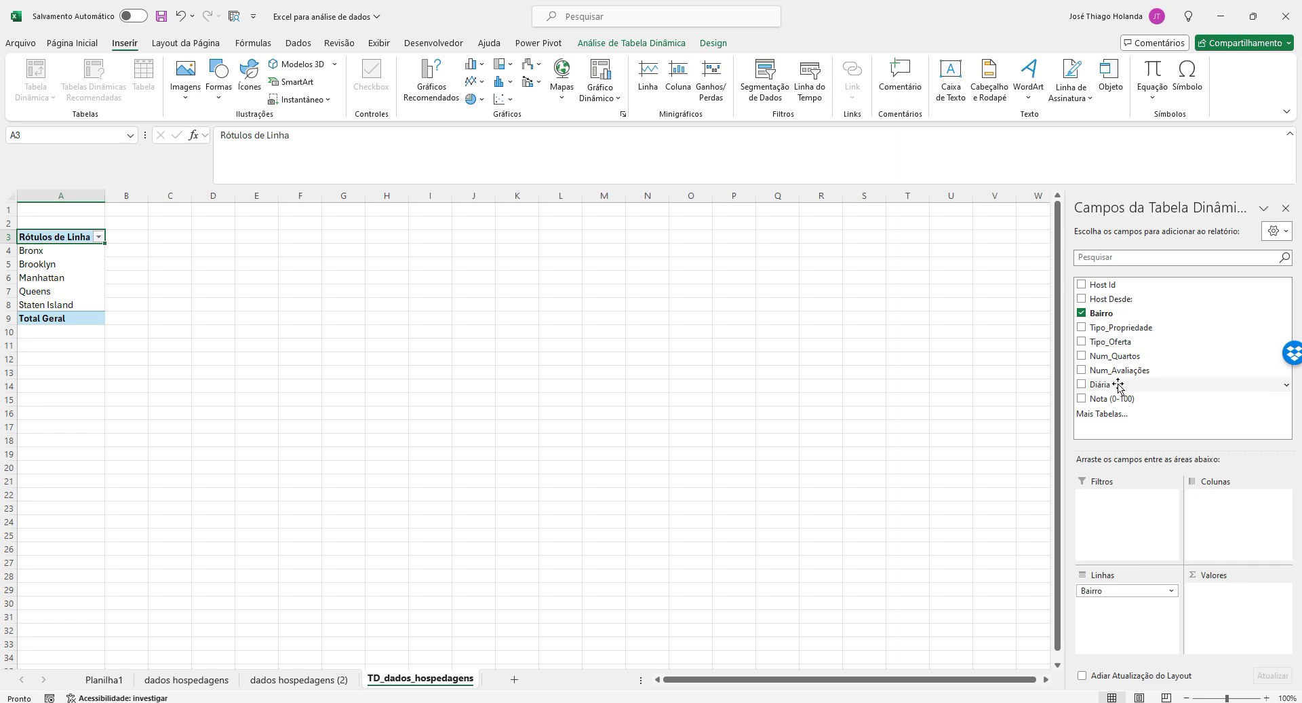
mouse_move(1118, 386)
mouse_down()
mouse_move(1158, 403)
mouse_move(1243, 501)
mouse_up()
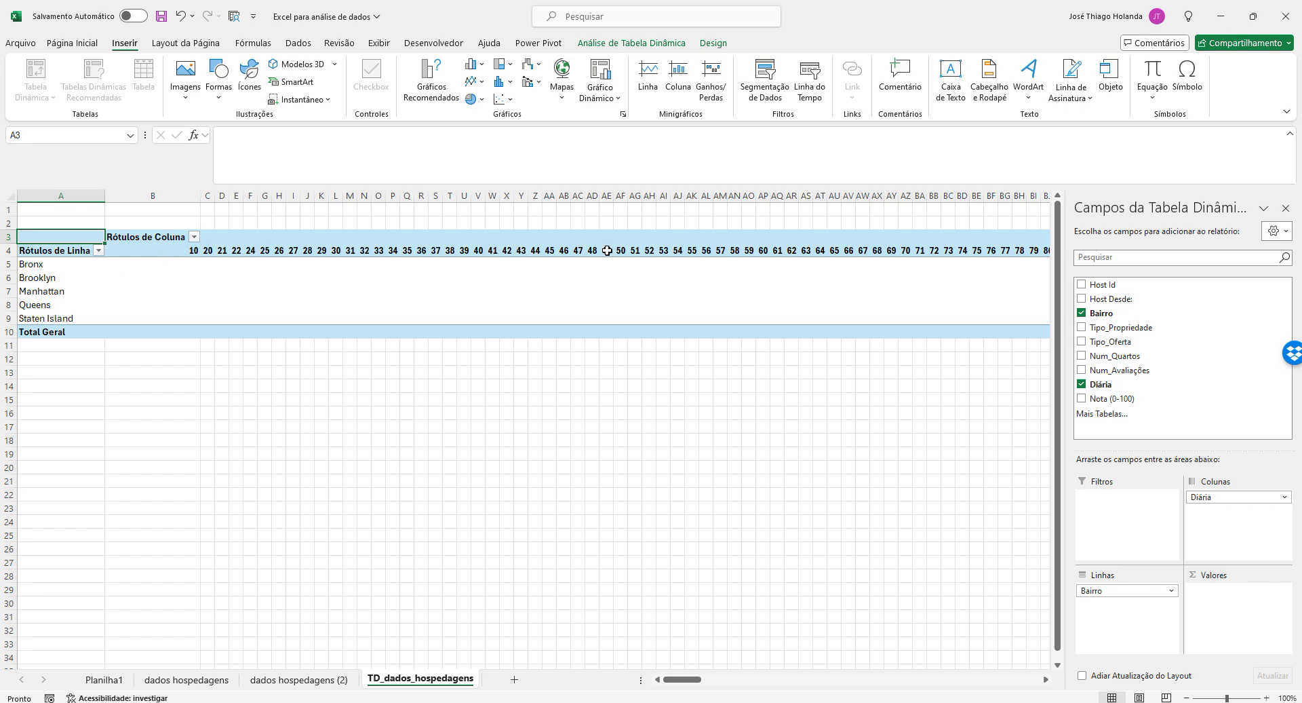
click(44, 267)
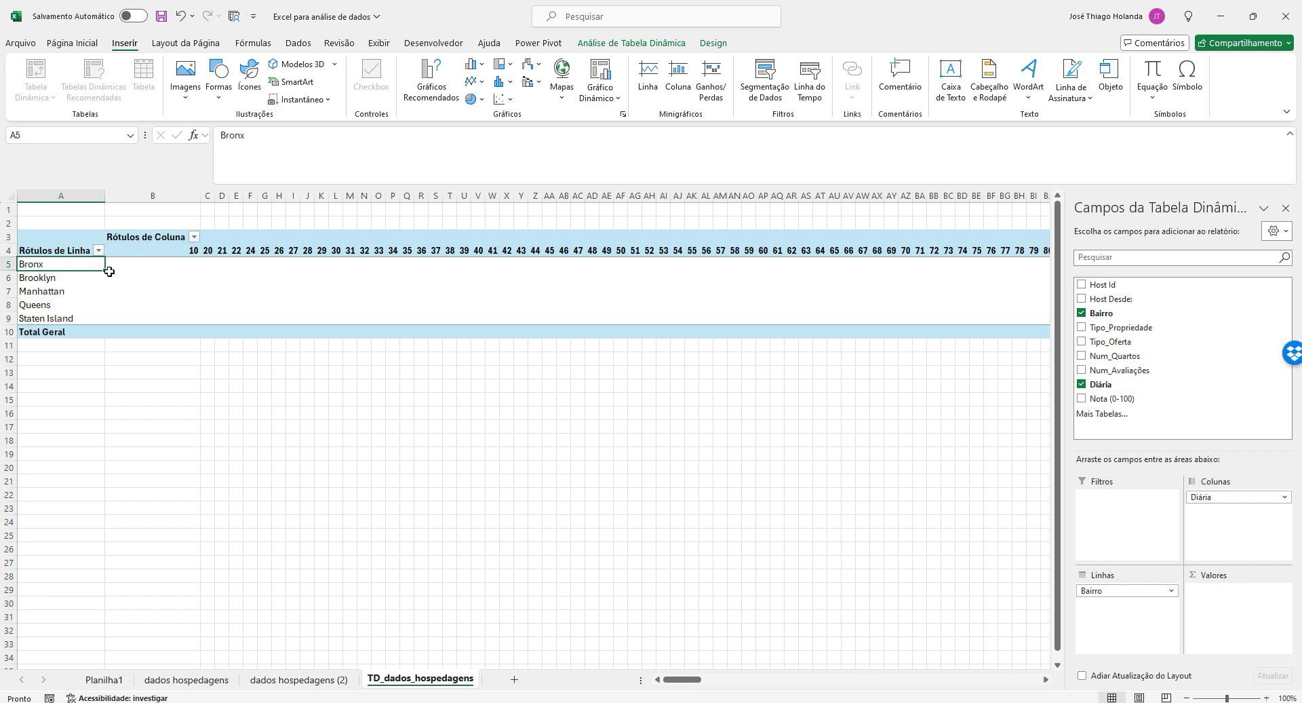
click(188, 264)
click(236, 264)
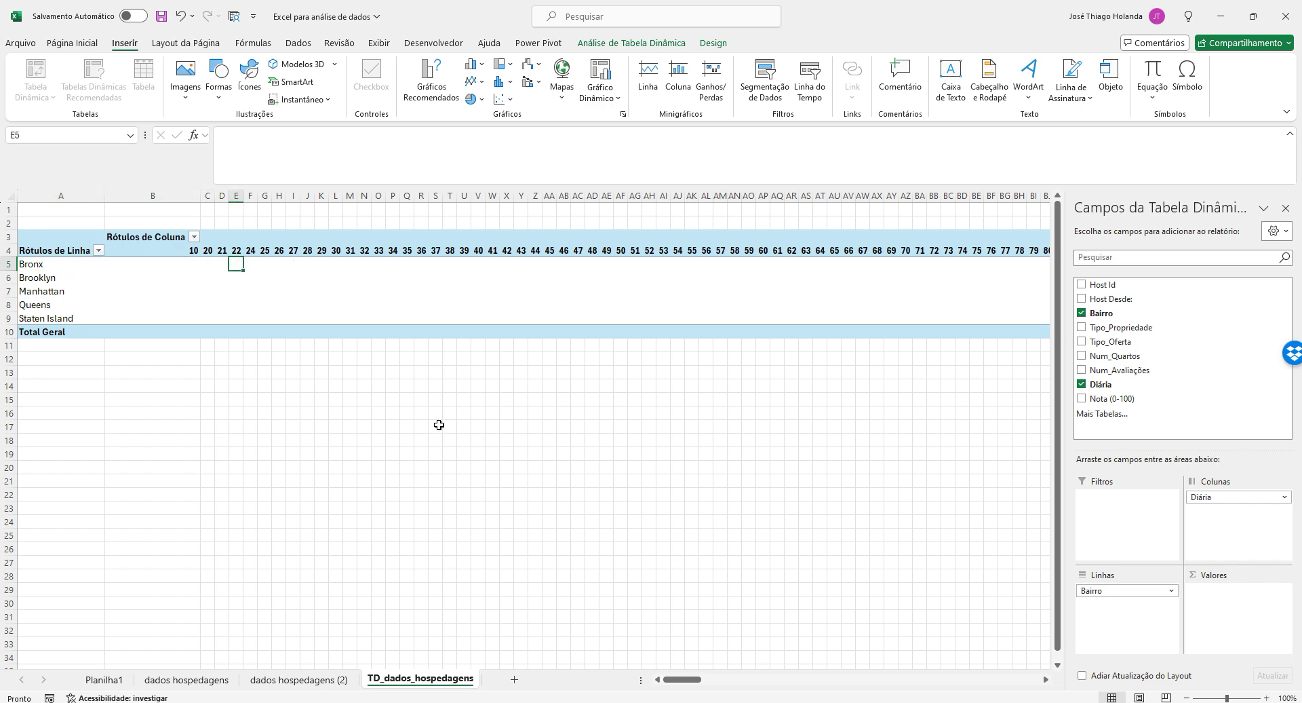
drag(684, 680, 620, 653)
Move Diária from the pivot table's columns to its values and check the sum for each Bairro
drag(1229, 497, 1221, 597)
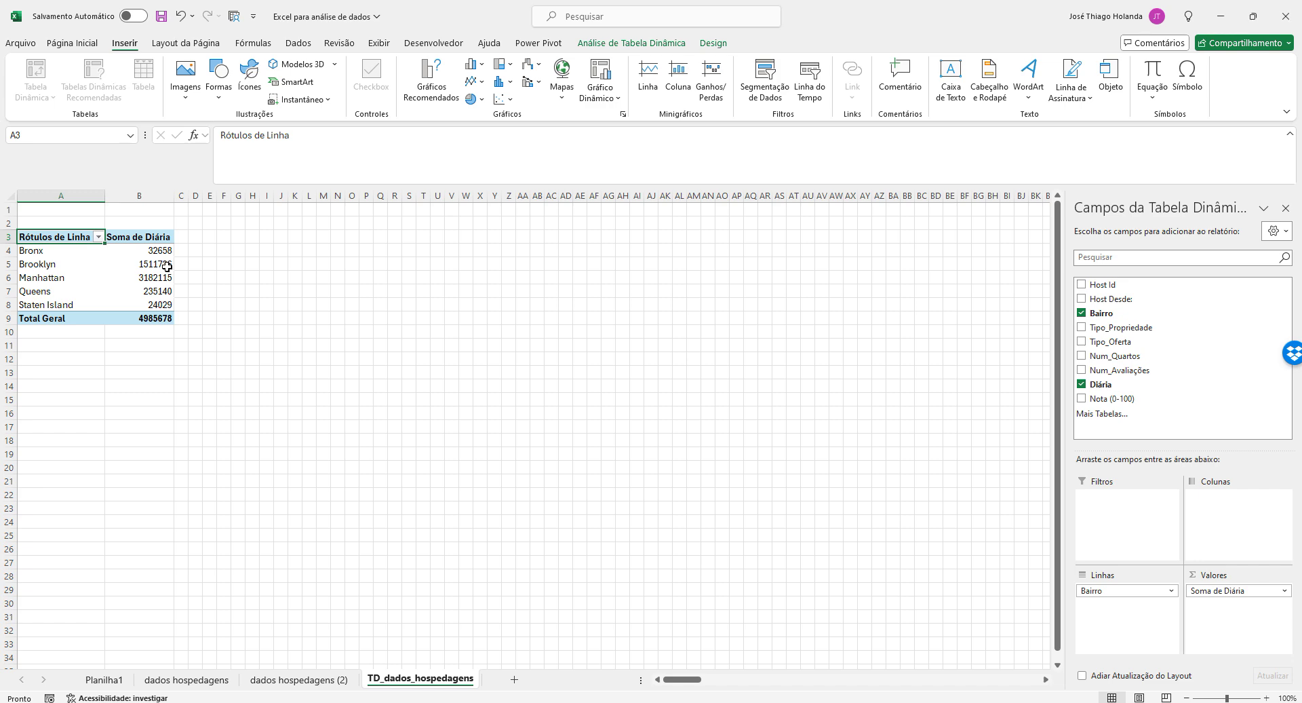
click(148, 263)
click(150, 291)
click(151, 302)
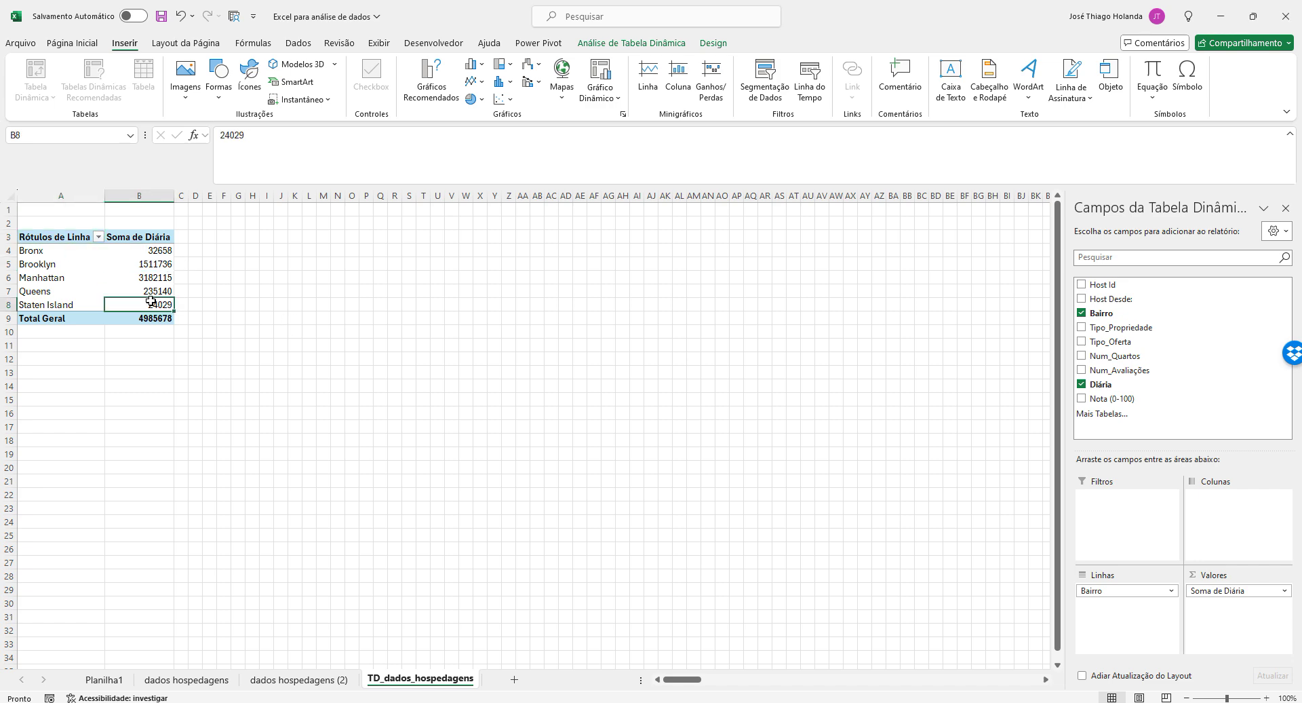
mouse_move(133, 254)
Examine the Bairro and Diária entries of individual listings in the dados hospedagens (2) source table
click(299, 678)
click(258, 333)
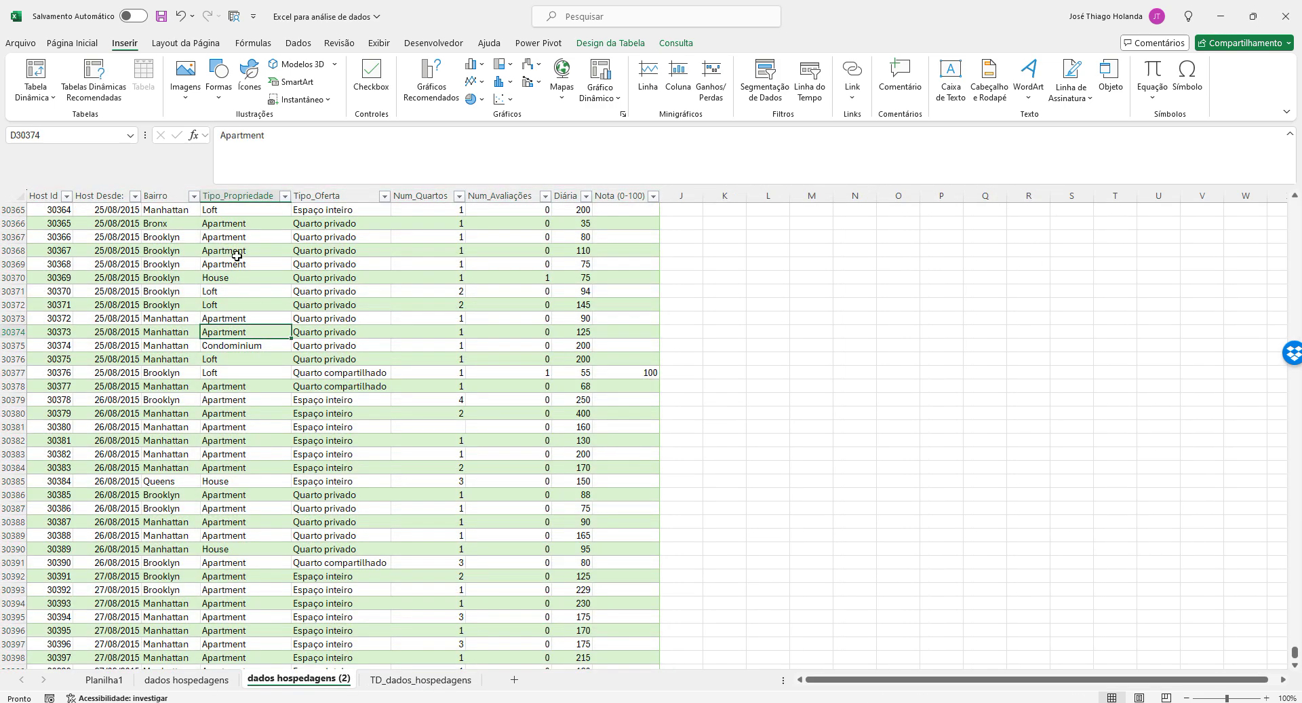
click(238, 225)
scroll(244, 234, up, 12)
scroll(260, 237, up, 17)
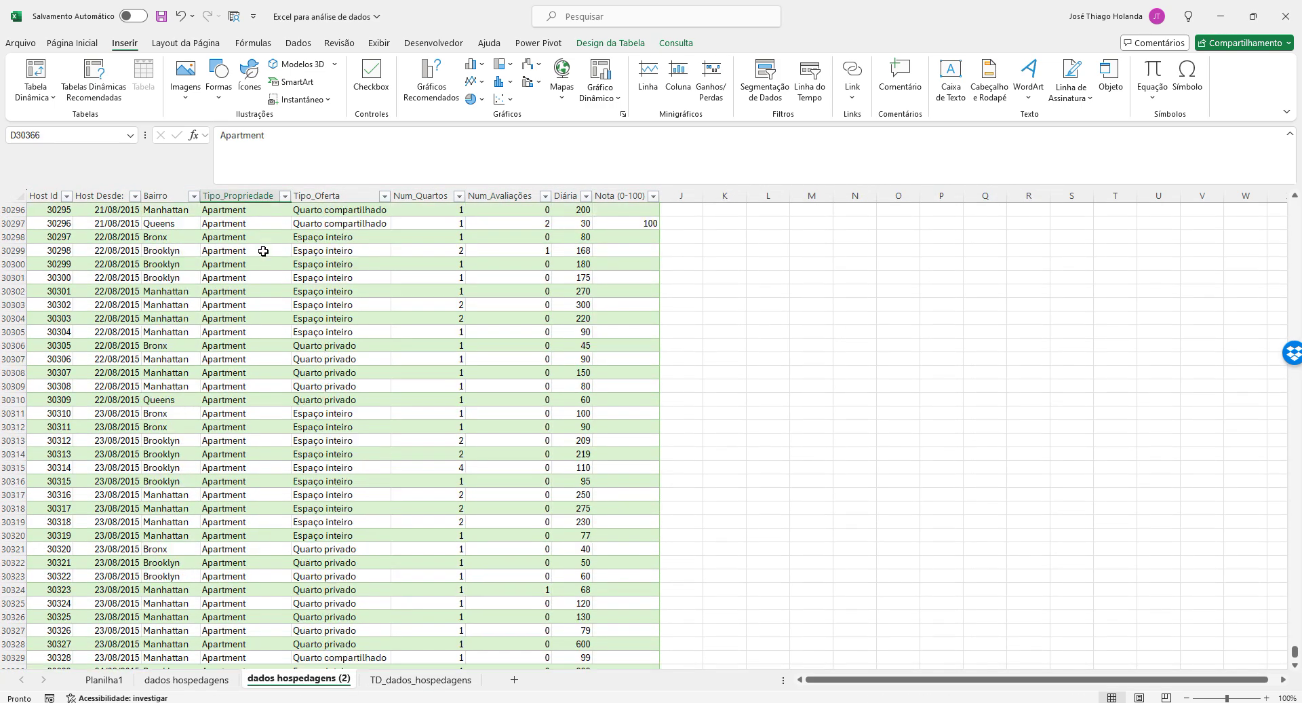
click(166, 223)
click(580, 223)
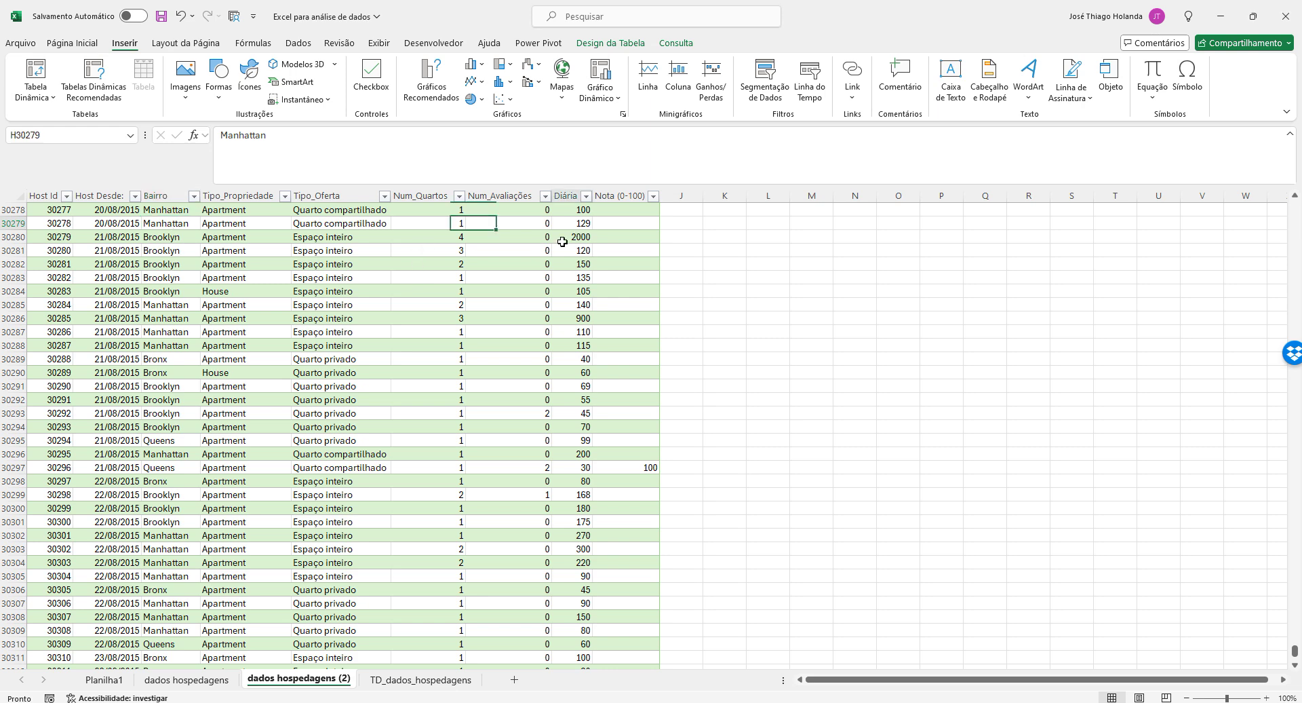
click(182, 304)
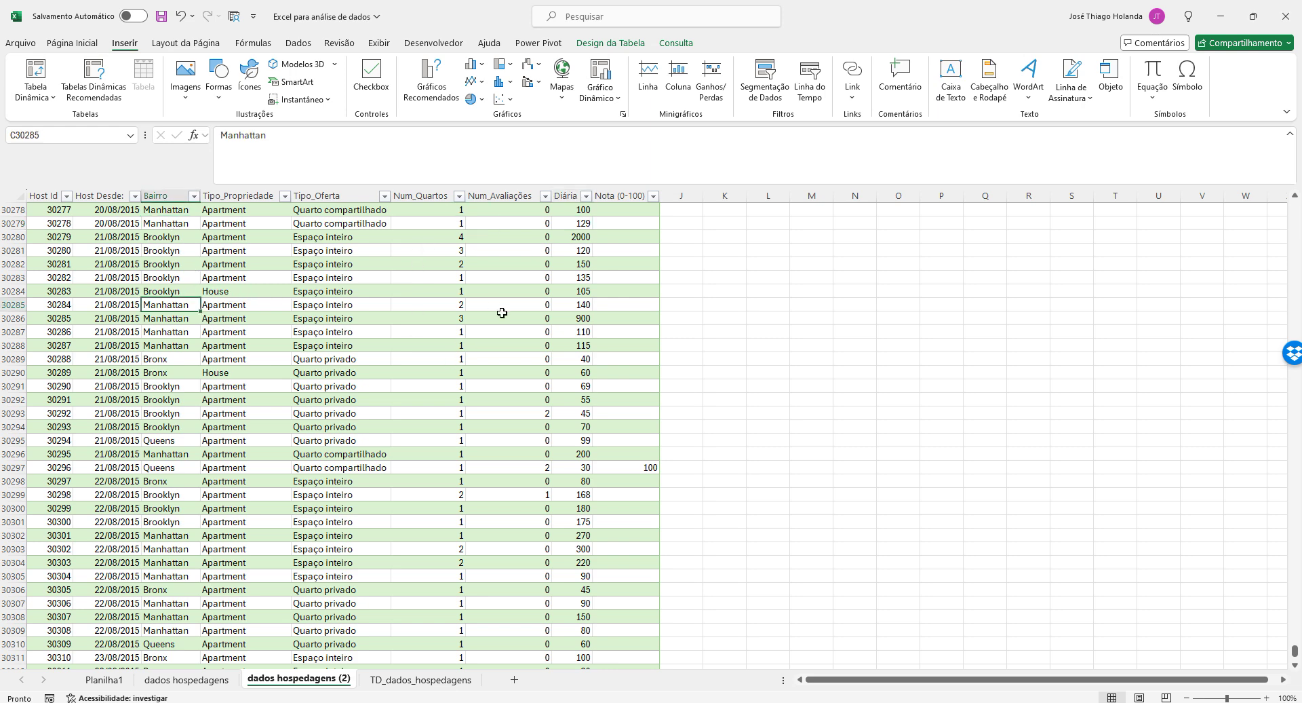
click(573, 306)
Open the value field settings of Soma de Diária in the TD_dados_hospedagens pivot table
click(420, 679)
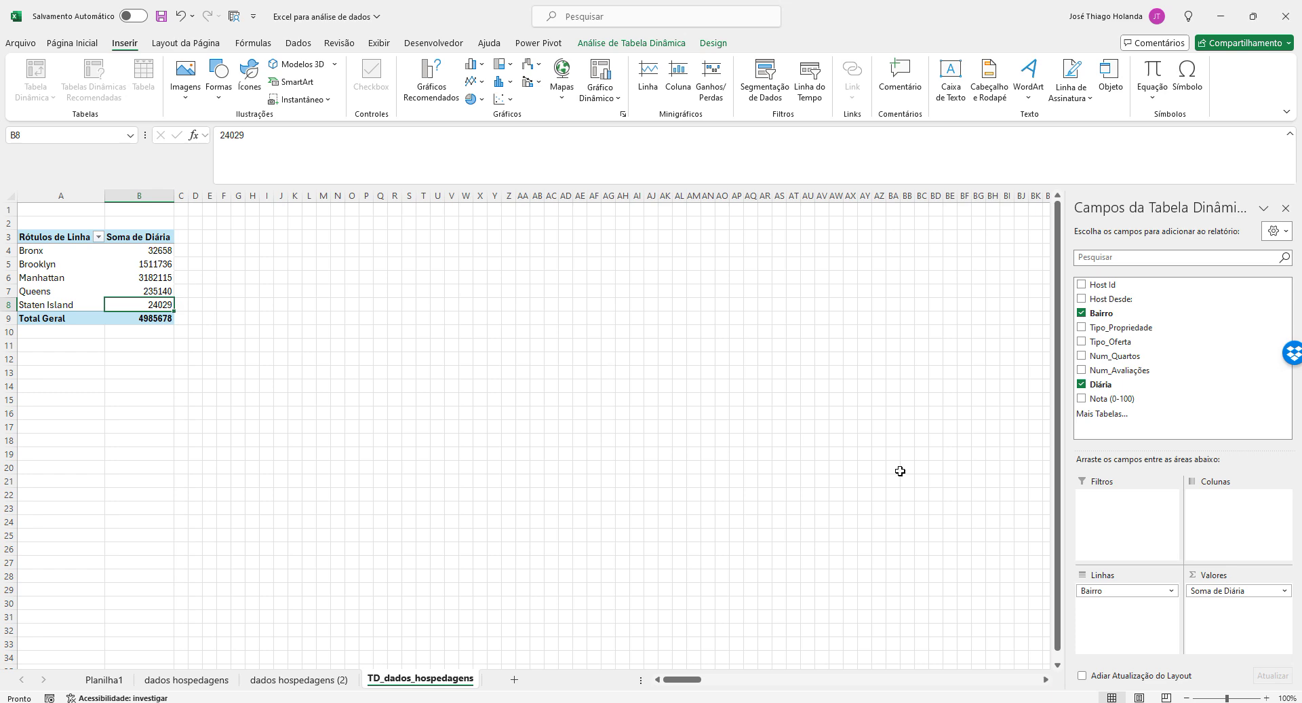
click(1282, 590)
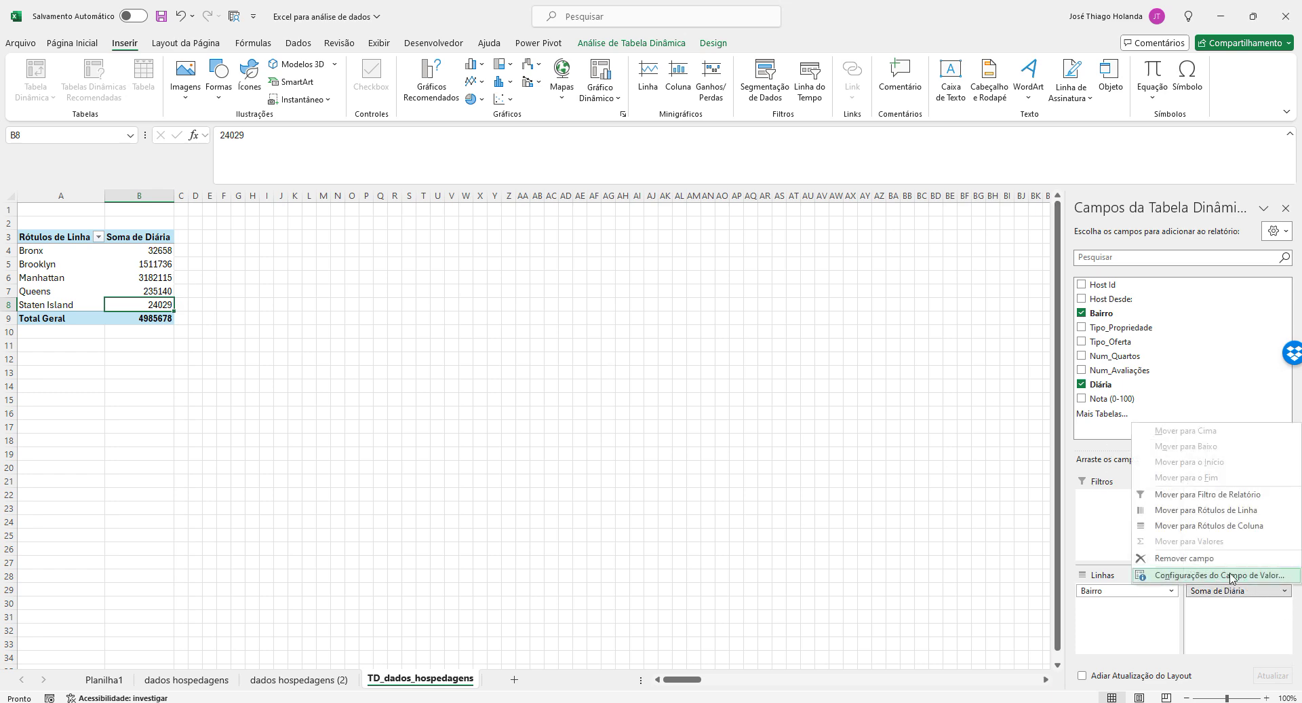
click(1220, 576)
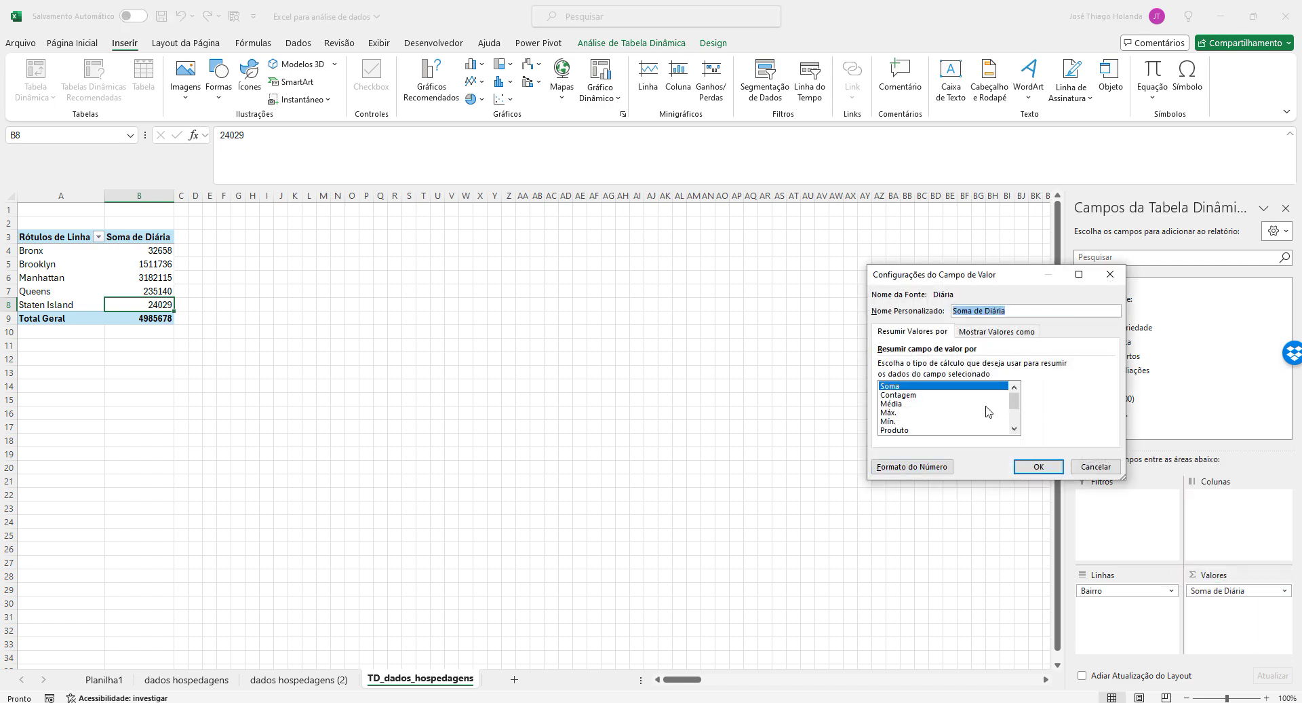
Summarize the Diária values in the pivot table by Média instead of Soma
click(897, 404)
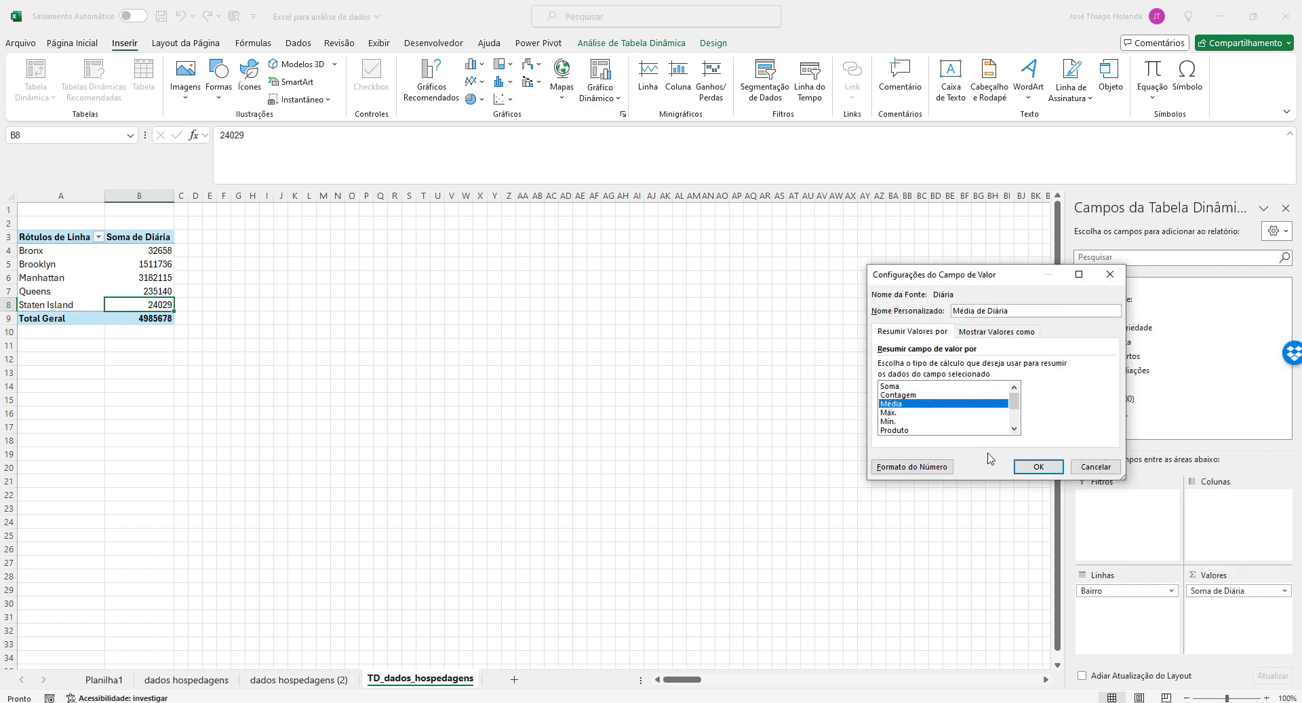
click(1093, 465)
right_click(143, 270)
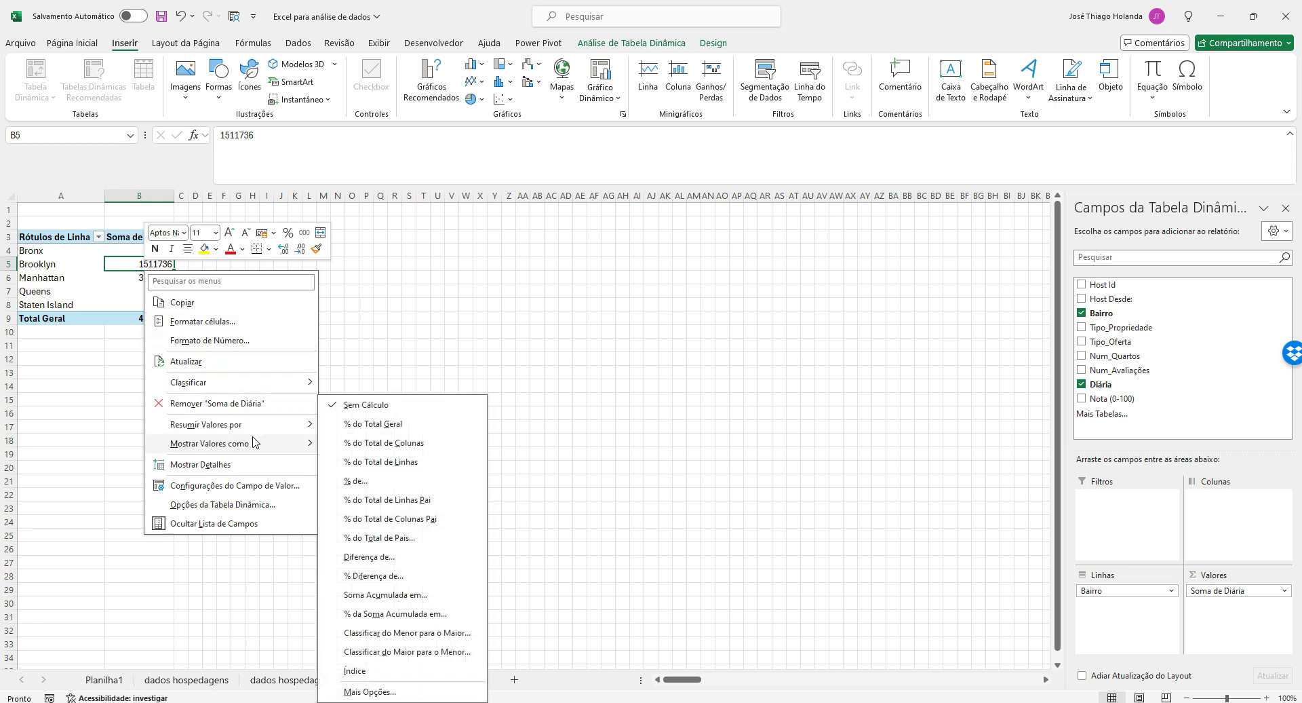
mouse_move(248, 429)
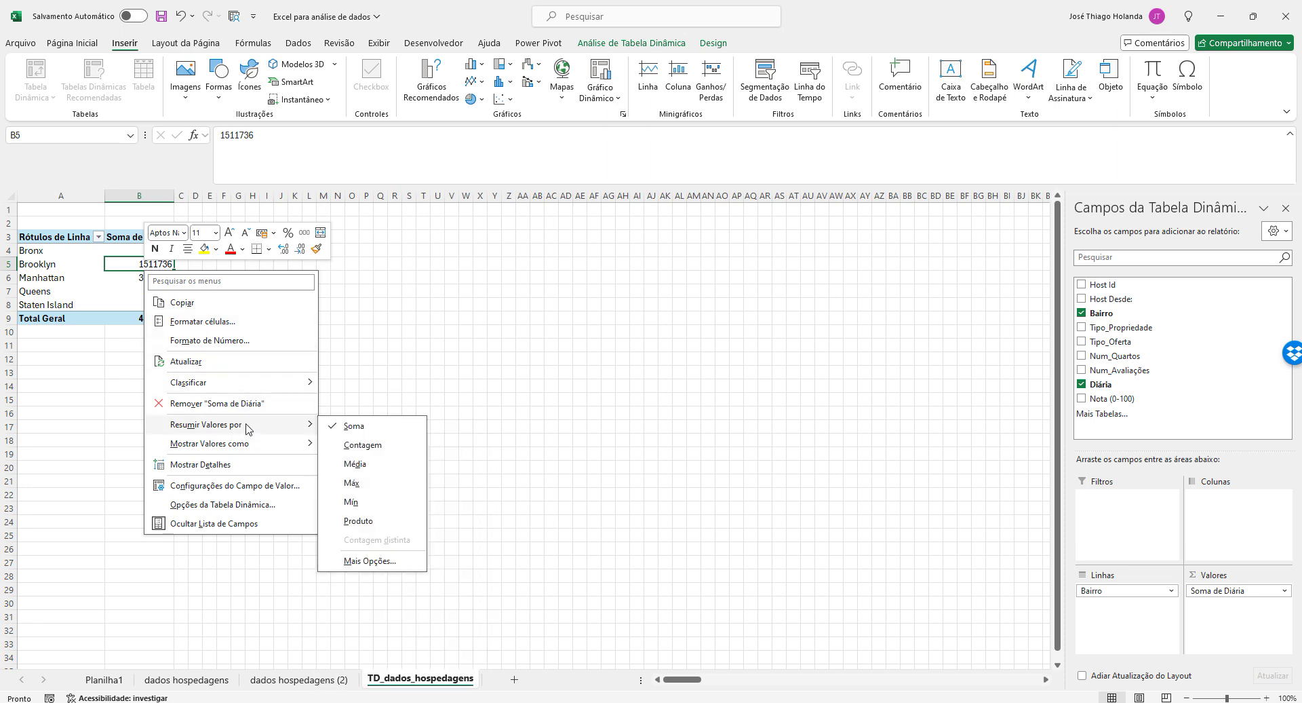
click(377, 463)
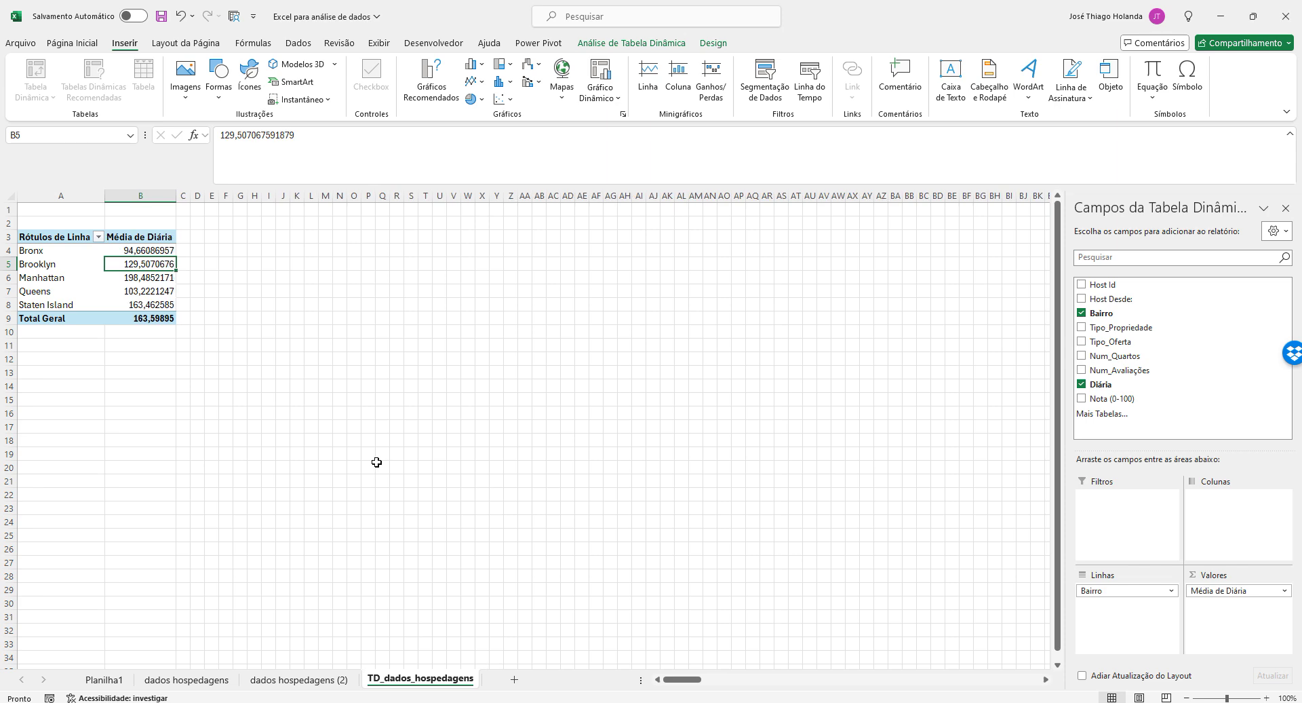
Select all Diária values, from the first record to the last, on the sheet dados hospedagens (2)
click(307, 680)
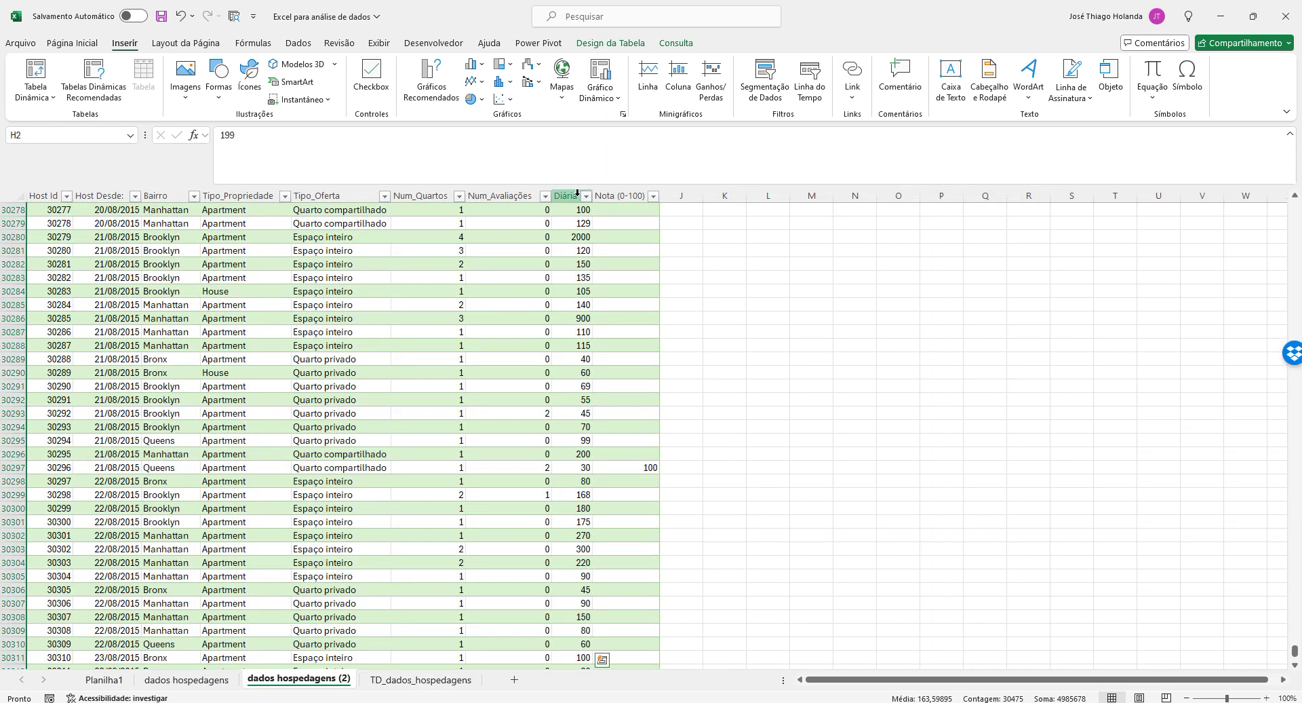
key(ctrl+Down)
scroll(574, 233, down, 4)
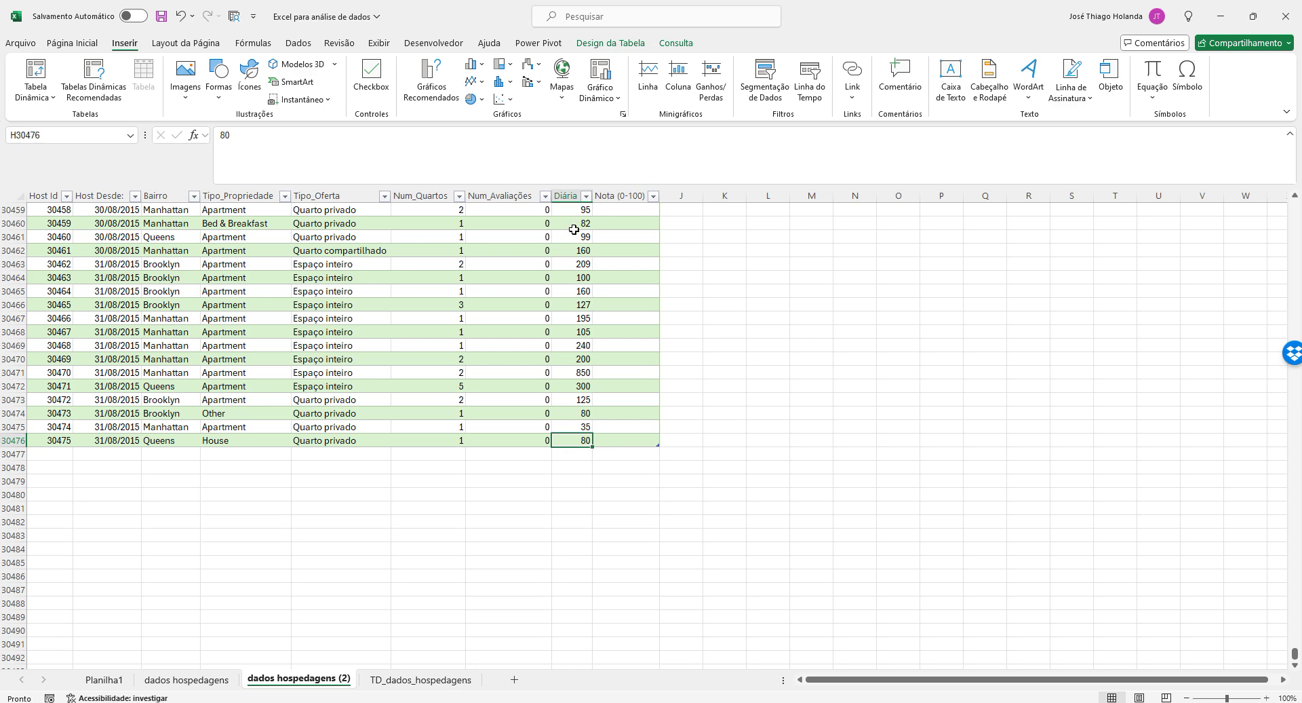
key(ctrl+Up)
key(ctrl+Left)
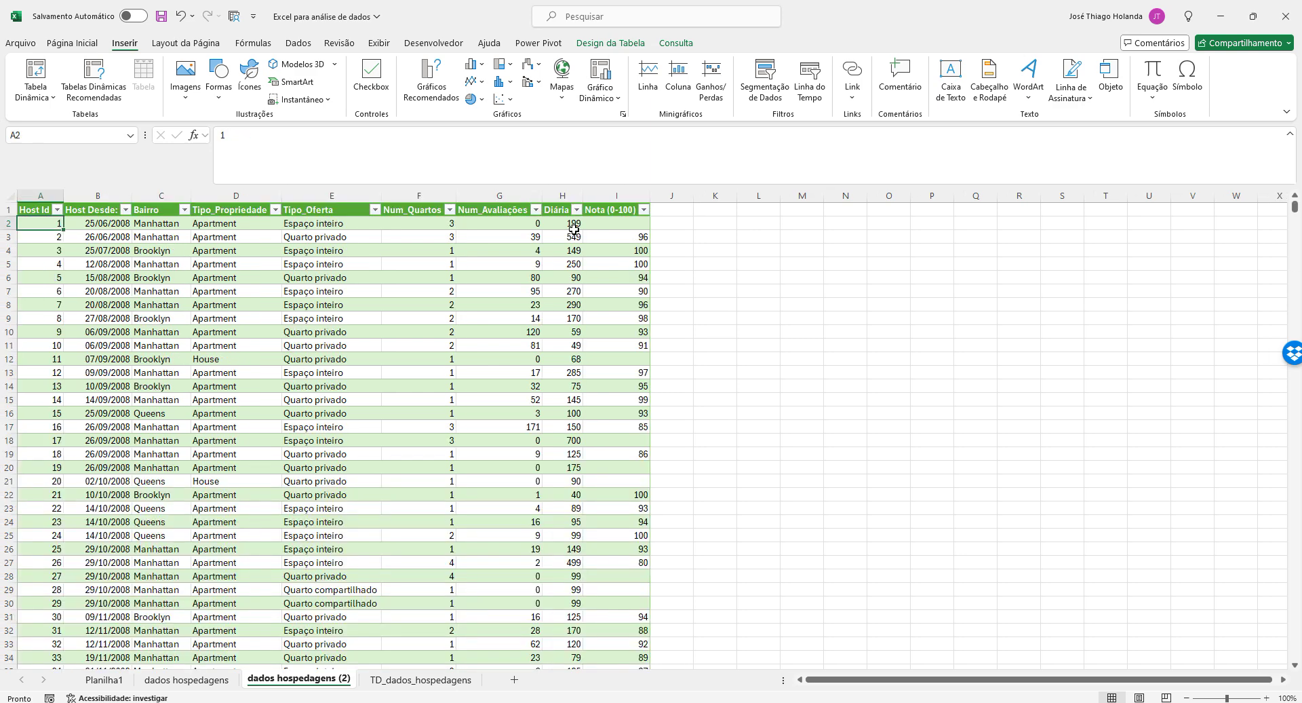
click(573, 229)
key(ctrl+shift+Down)
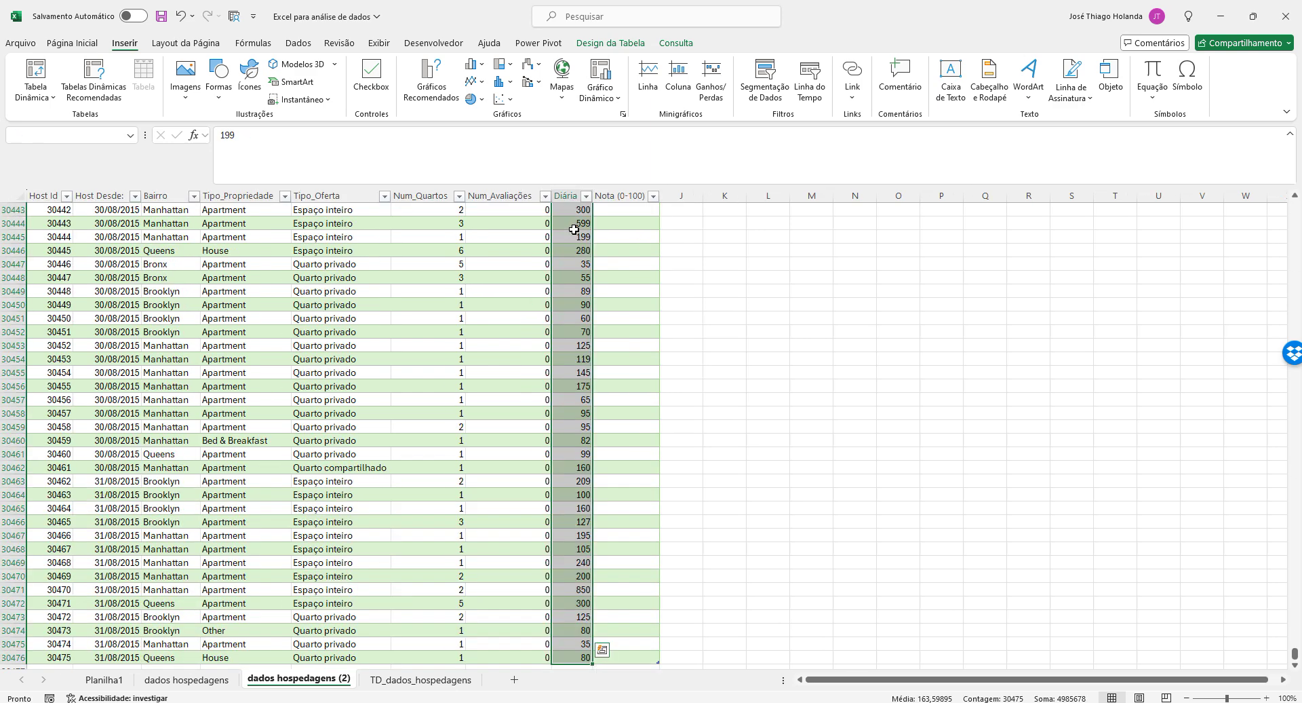
Open the full number format settings for the selected Diária values and choose the Moeda category
click(95, 44)
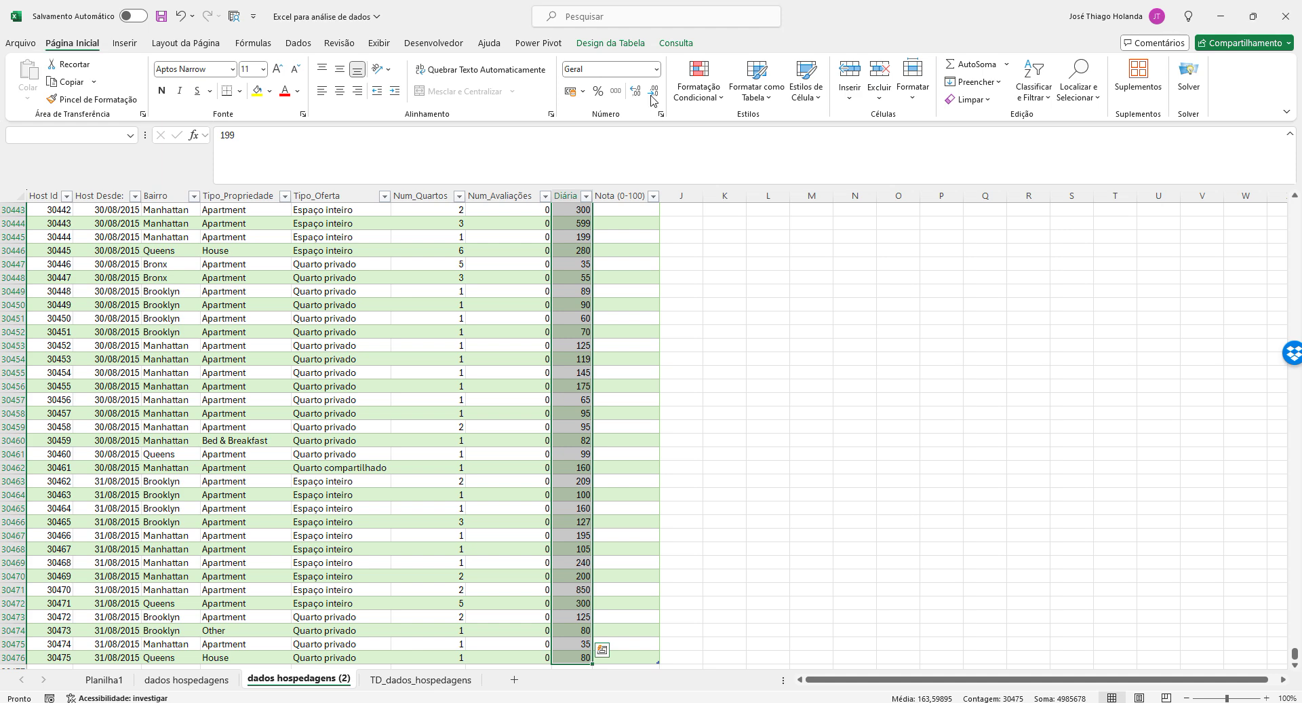
click(657, 70)
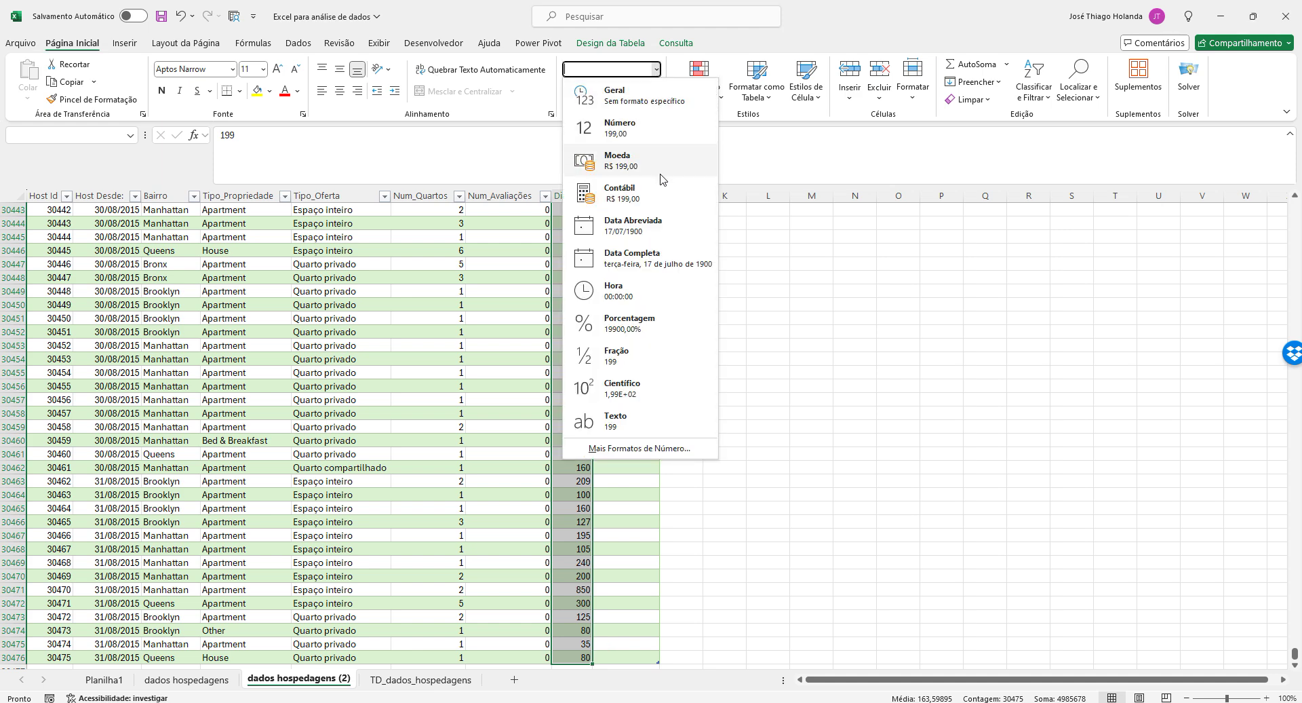
click(676, 449)
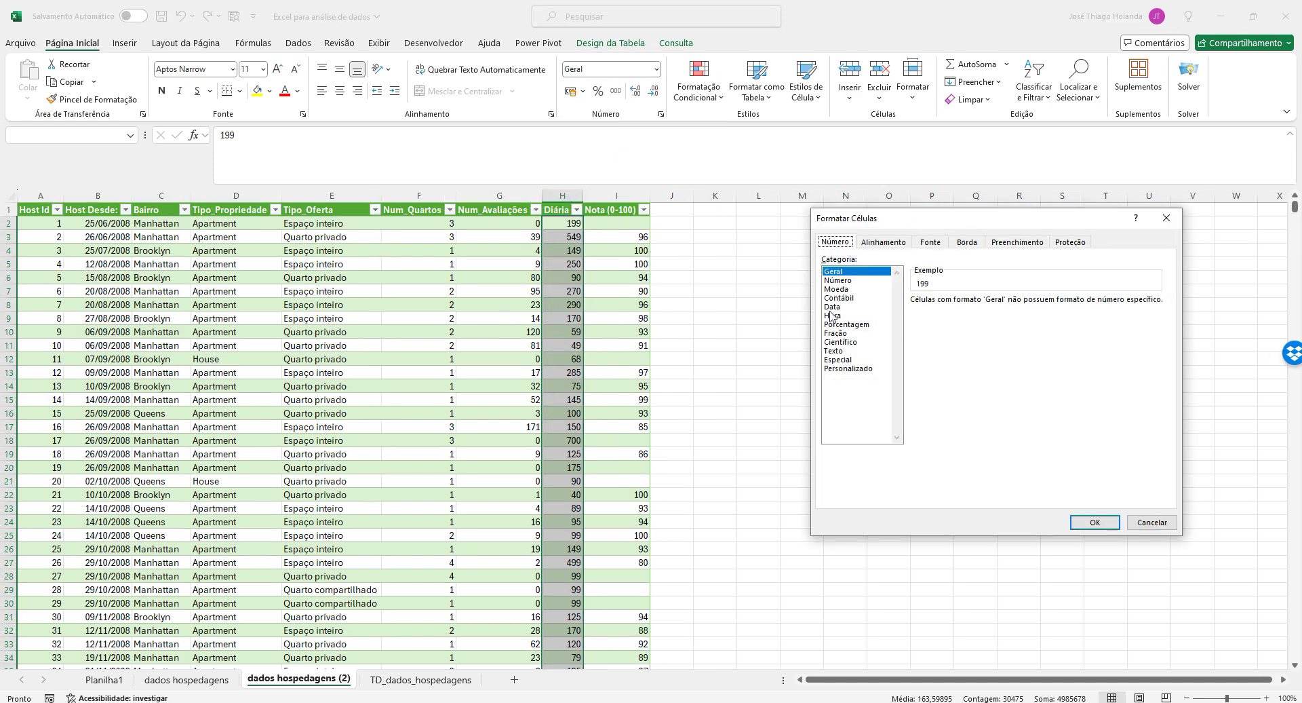
click(841, 288)
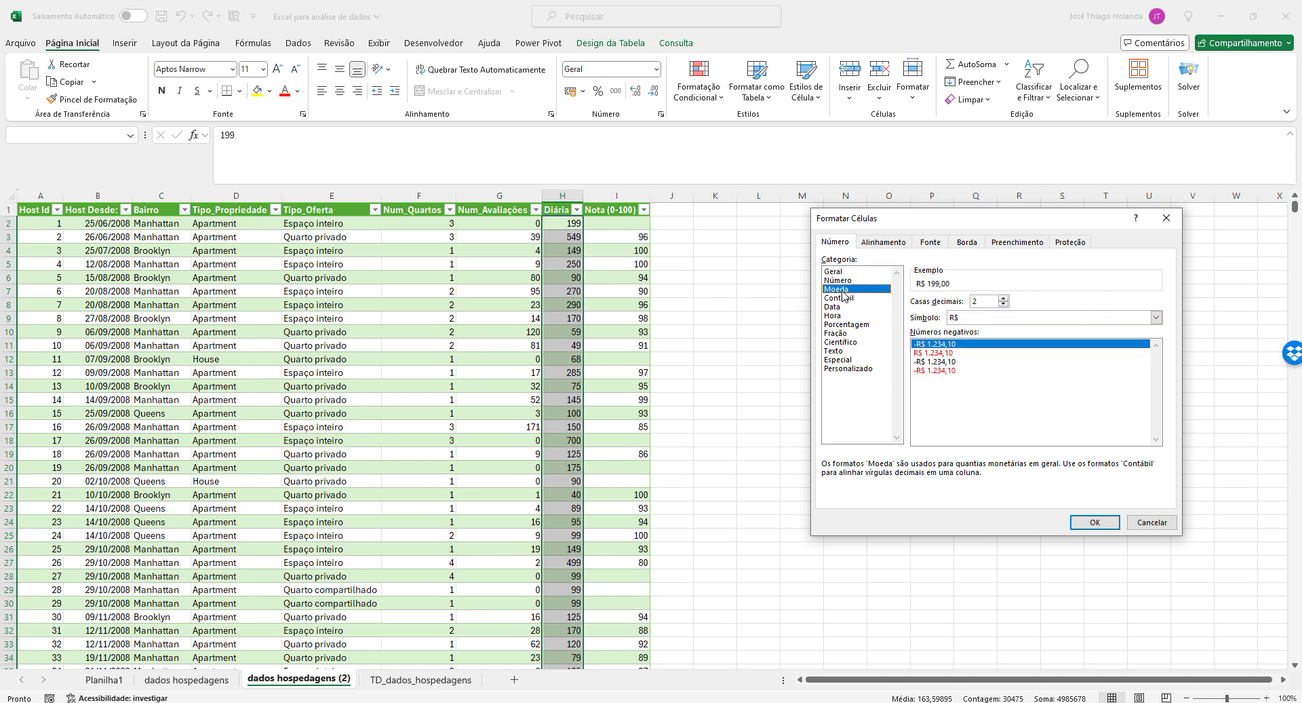
Look through the currency symbols available for the Moeda format
click(1155, 317)
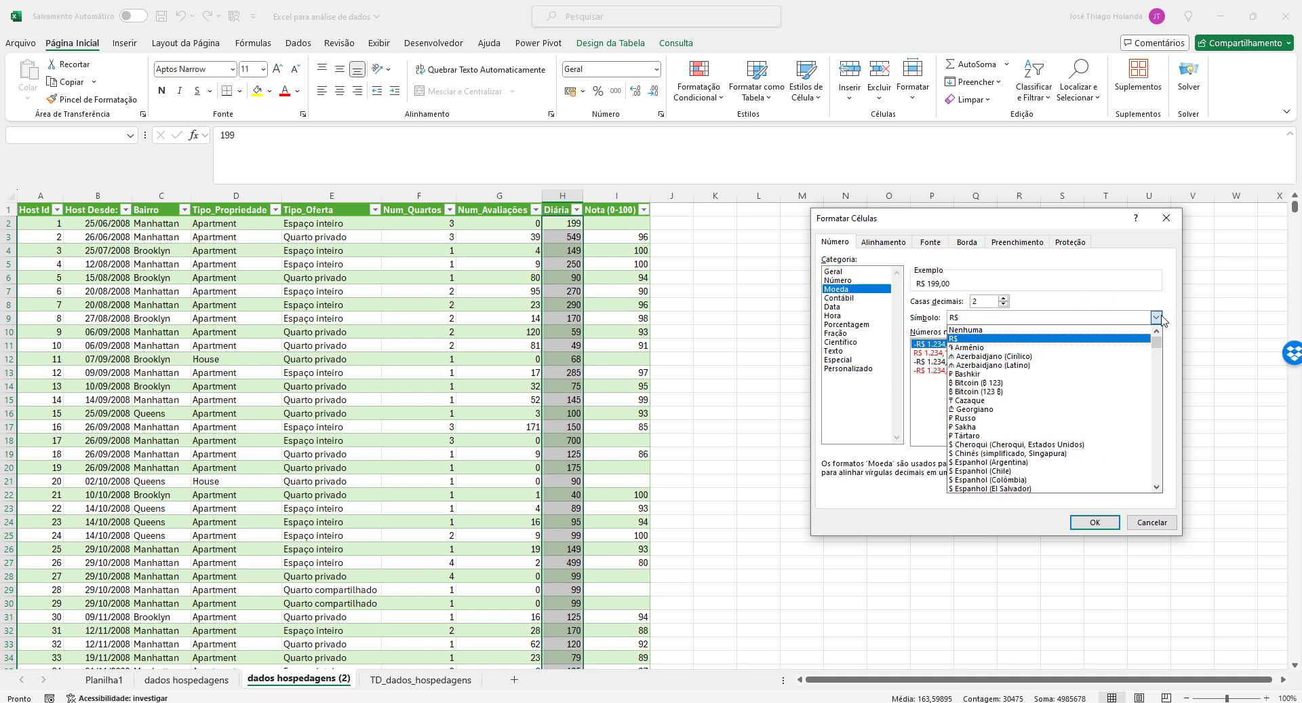
scroll(1042, 403, down, 1)
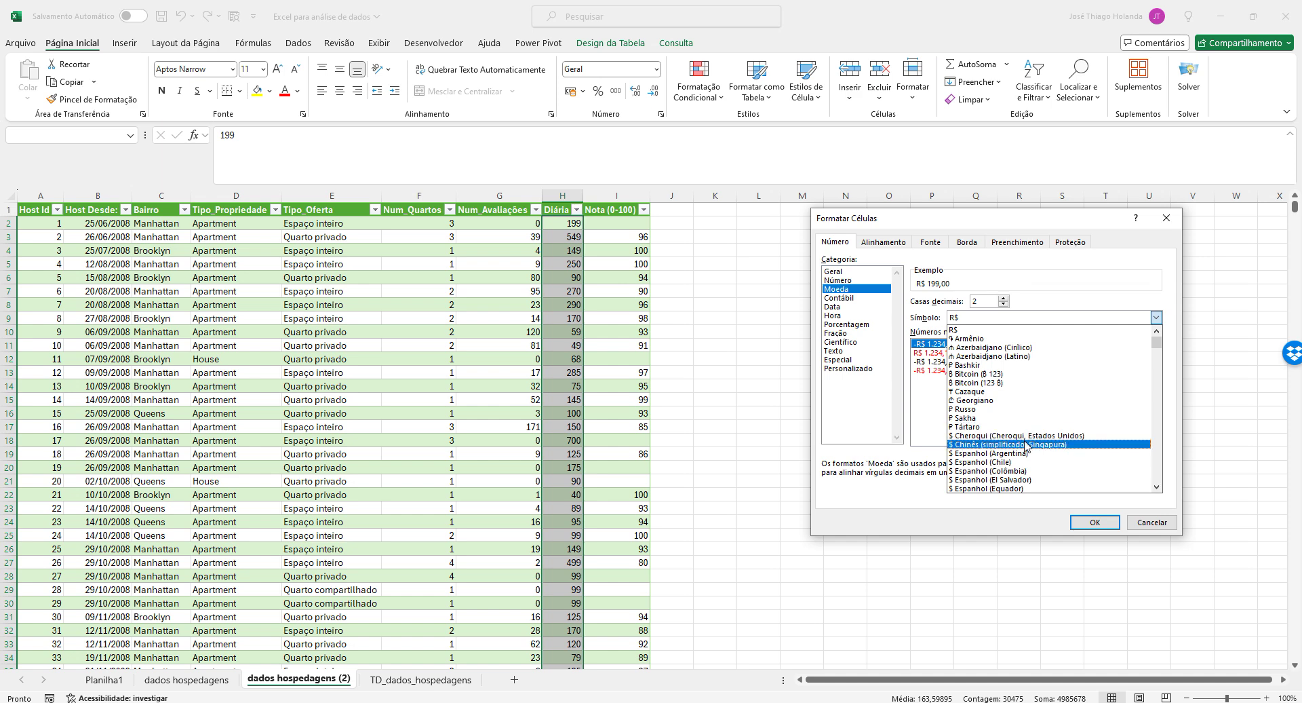
scroll(1025, 437, down, 4)
scroll(1020, 442, down, 4)
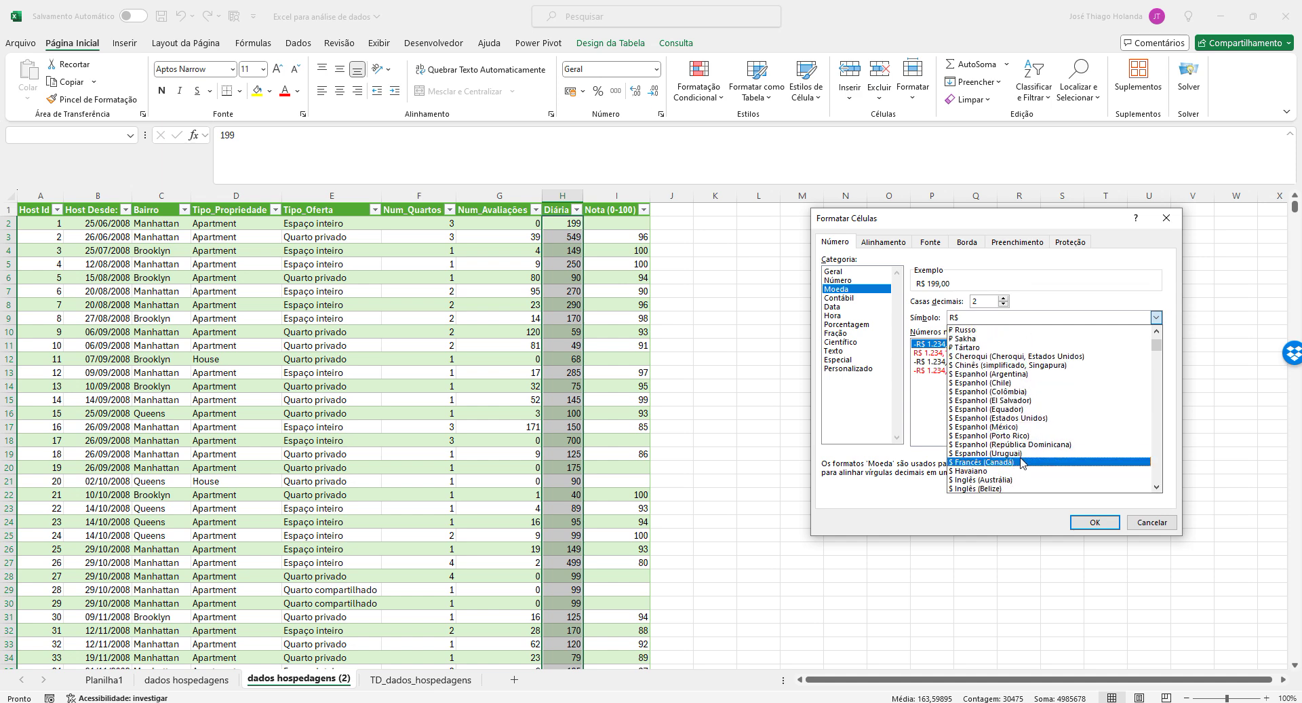
scroll(1014, 443, down, 3)
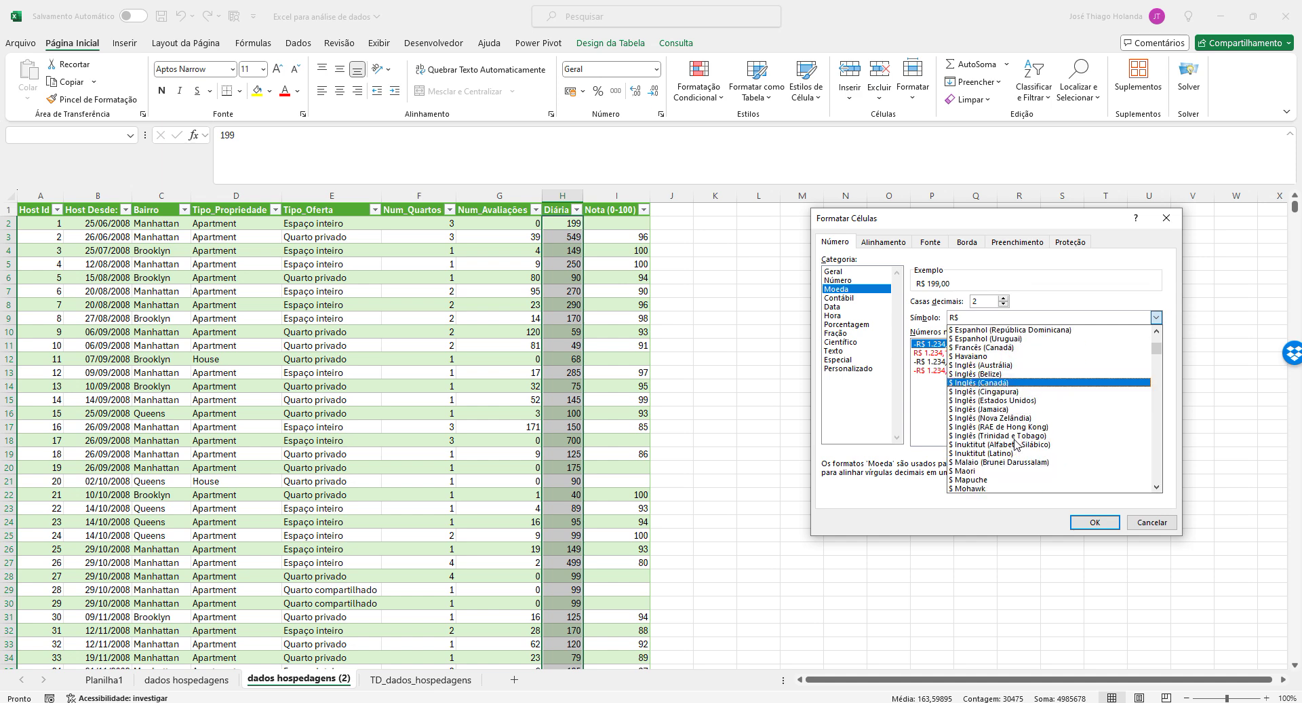
scroll(1051, 442, down, 3)
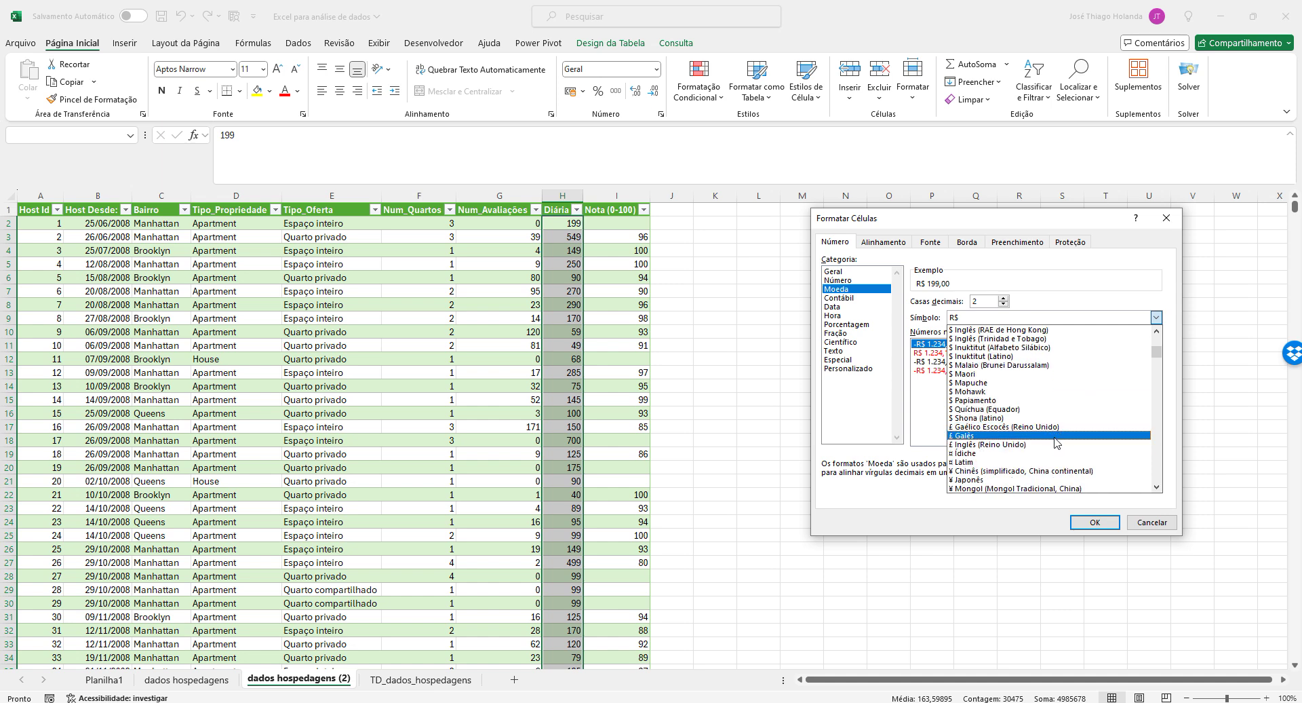
scroll(1056, 443, down, 3)
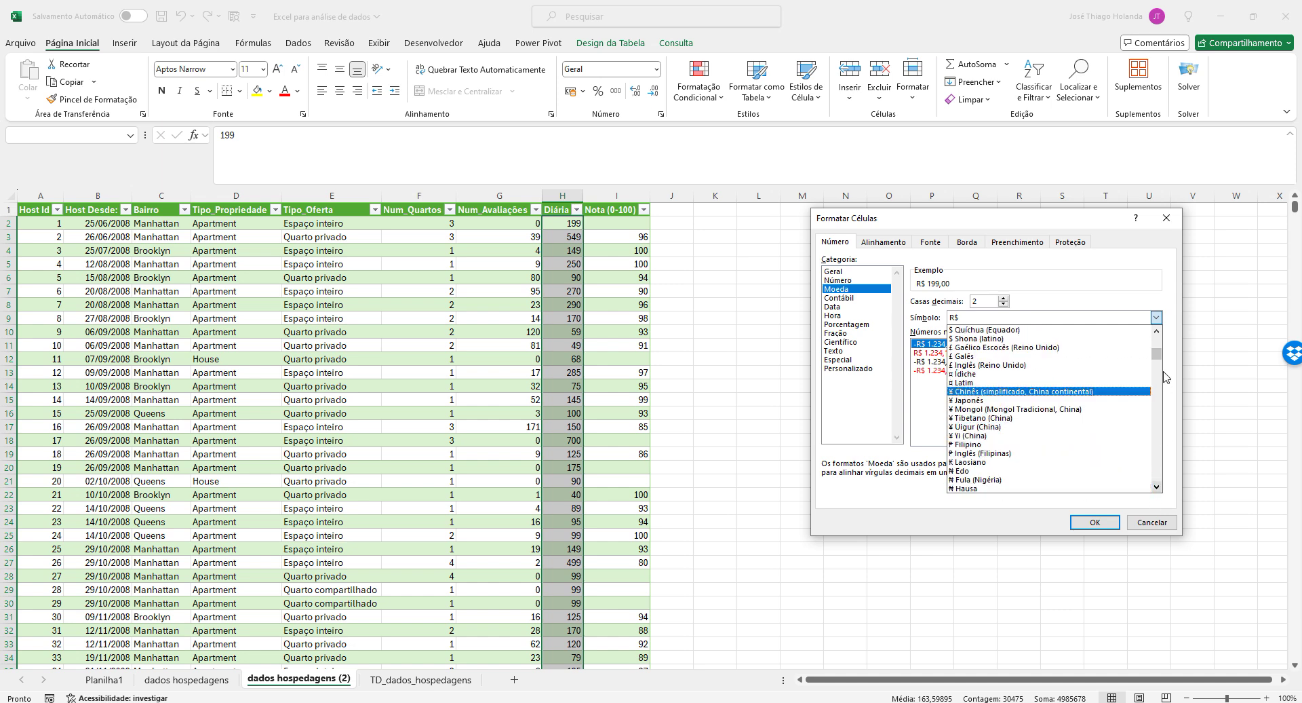
scroll(1085, 407, up, 8)
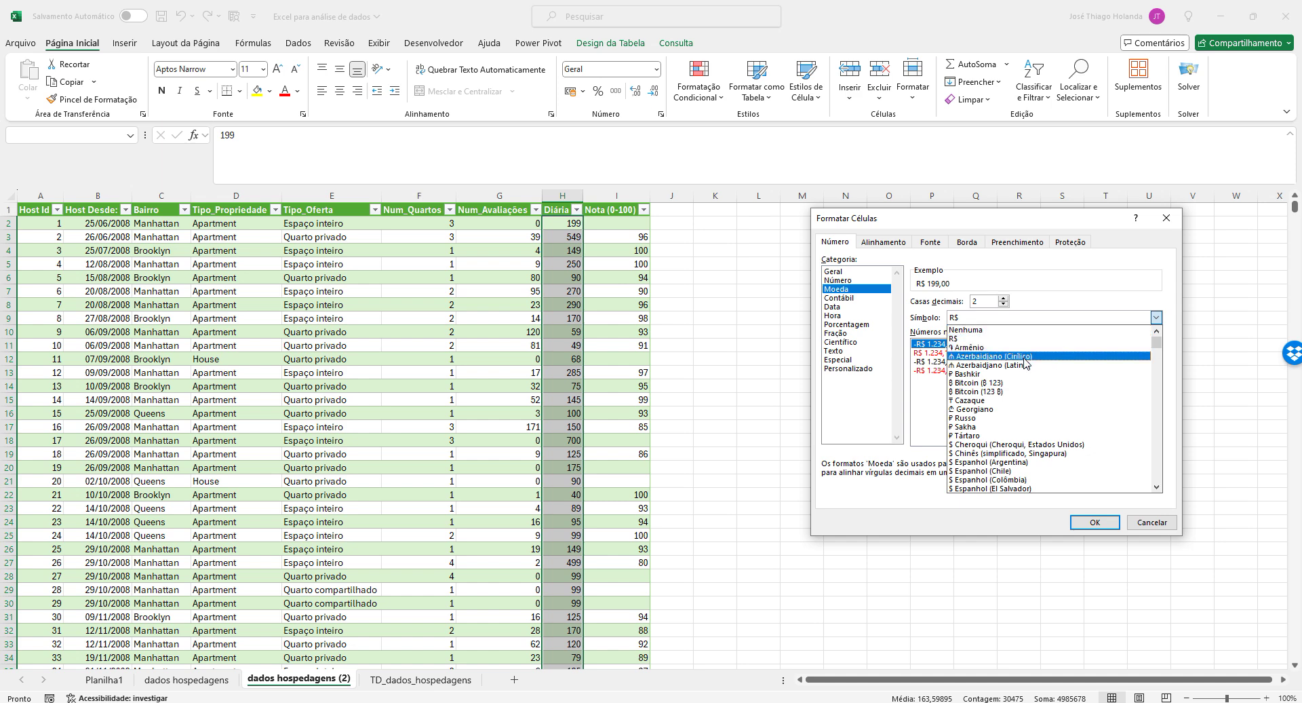
click(1038, 317)
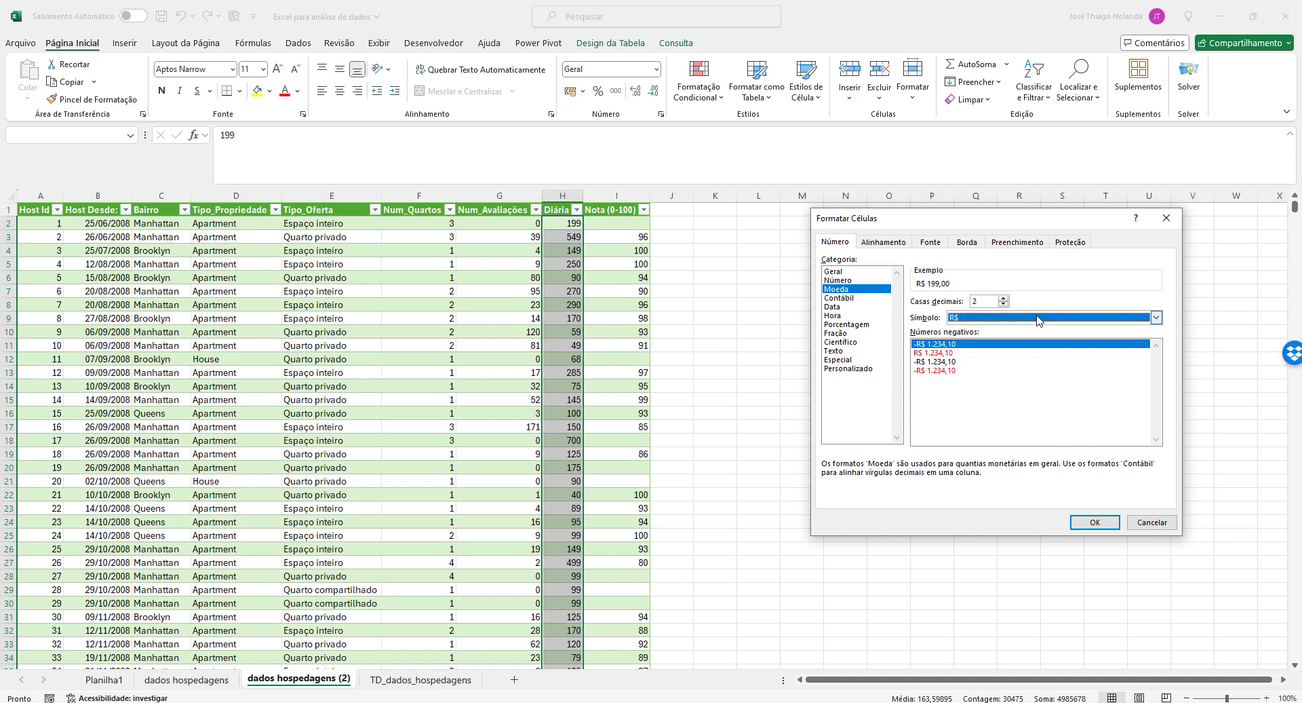
Set the currency symbol to $ Inglês (Estados Unidos) and apply the format to the Diária values
click(1039, 319)
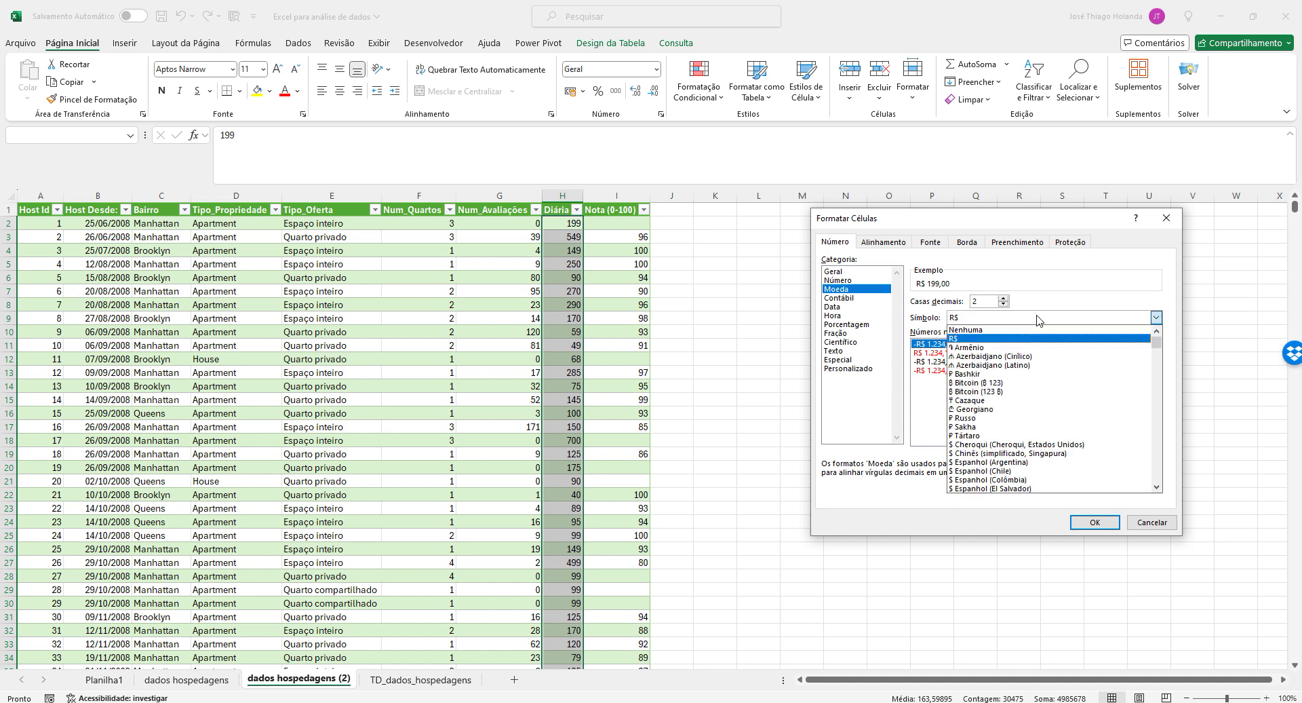
scroll(1045, 414, down, 2)
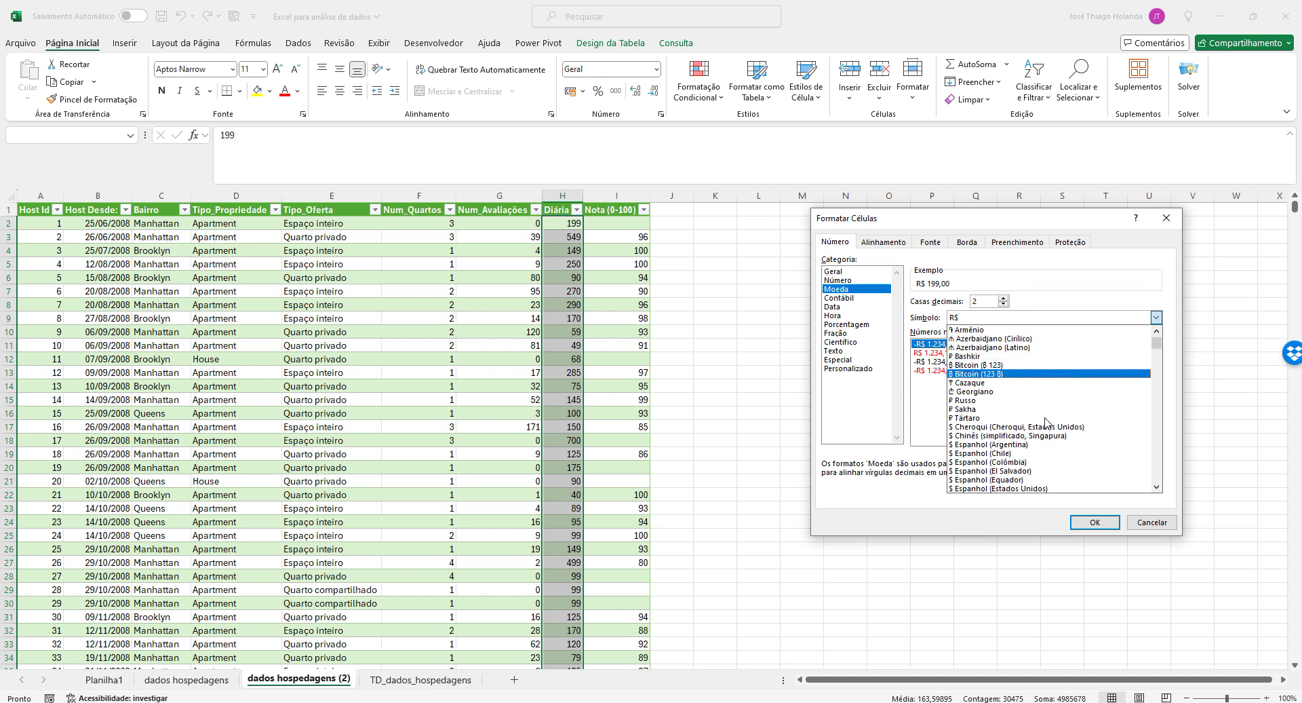
scroll(1048, 424, down, 6)
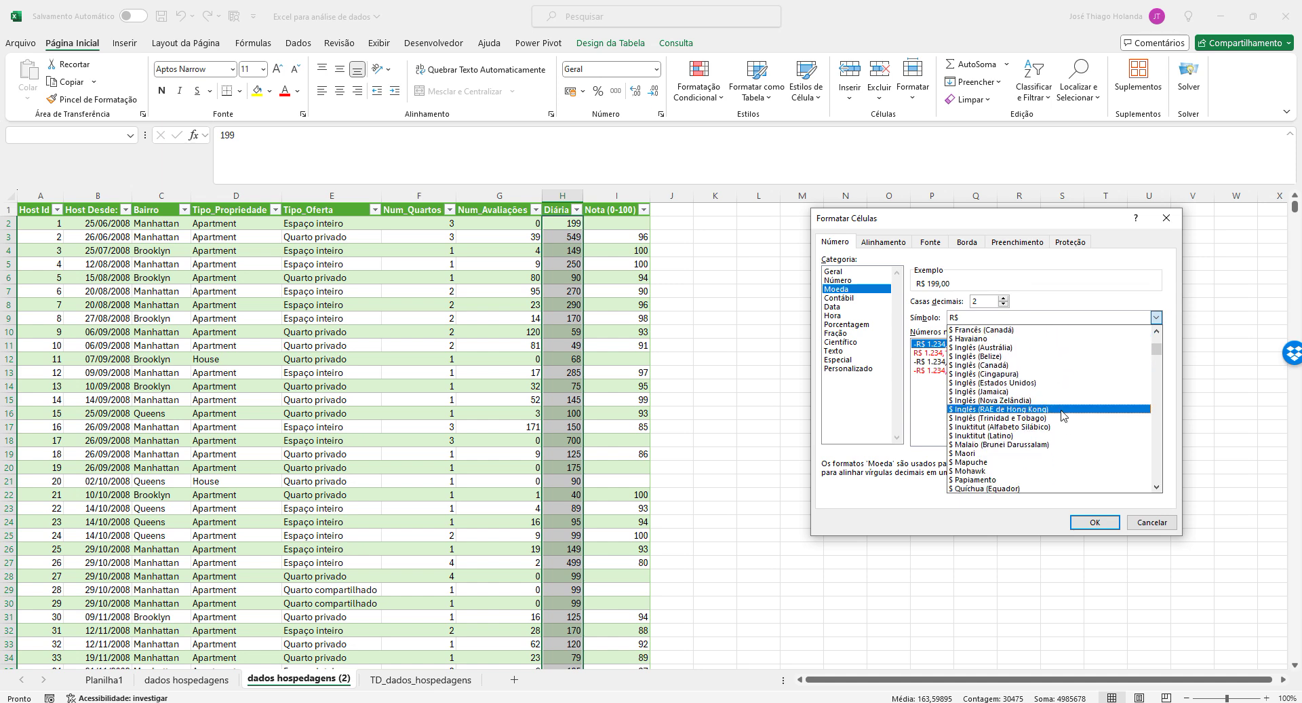
click(1041, 382)
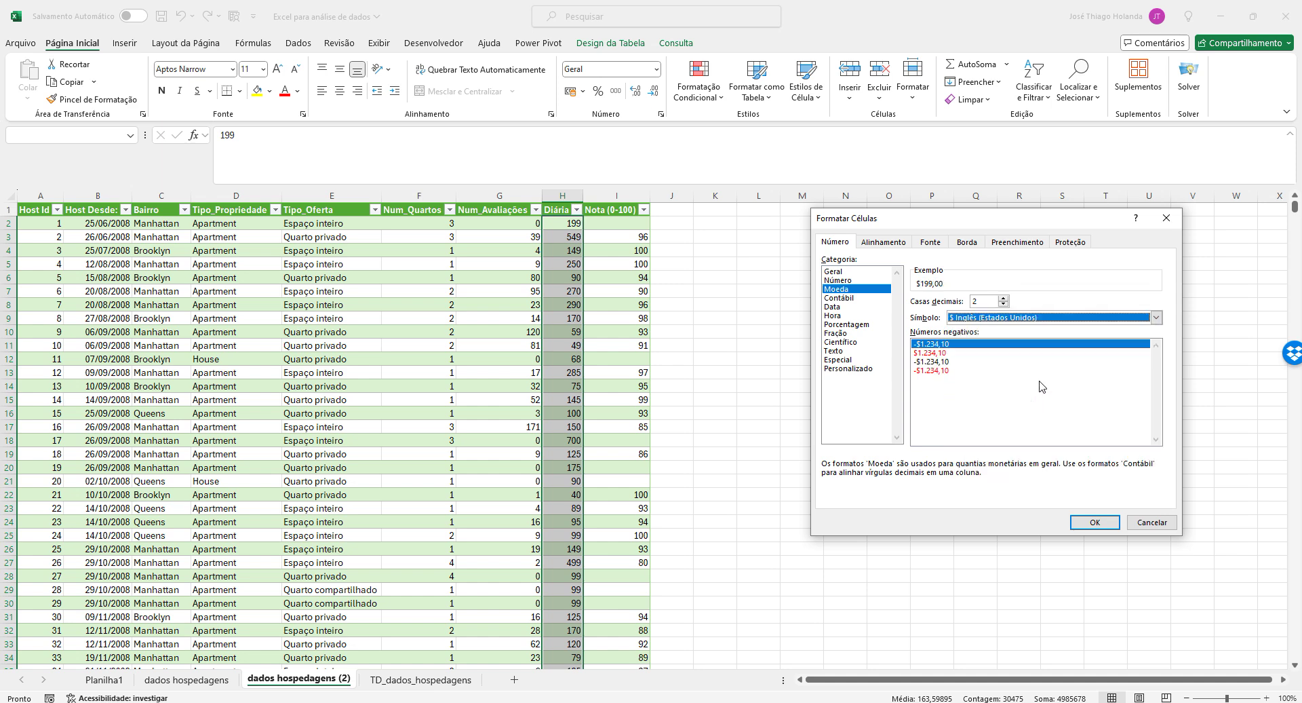
click(1094, 522)
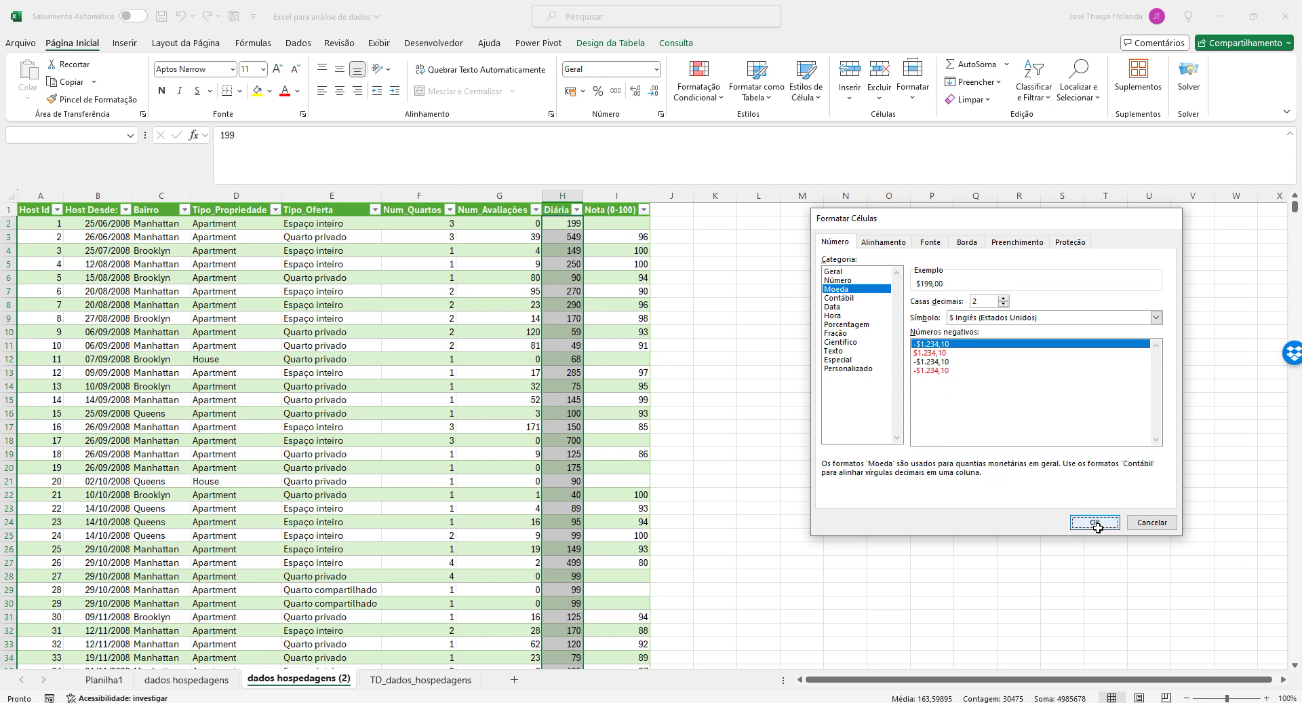
Format the pivot table's Média de Diária values in B4:B9 on TD_dados_hospedagens as Moeda with the symbol $ Inglês (Estados Unidos)
click(425, 679)
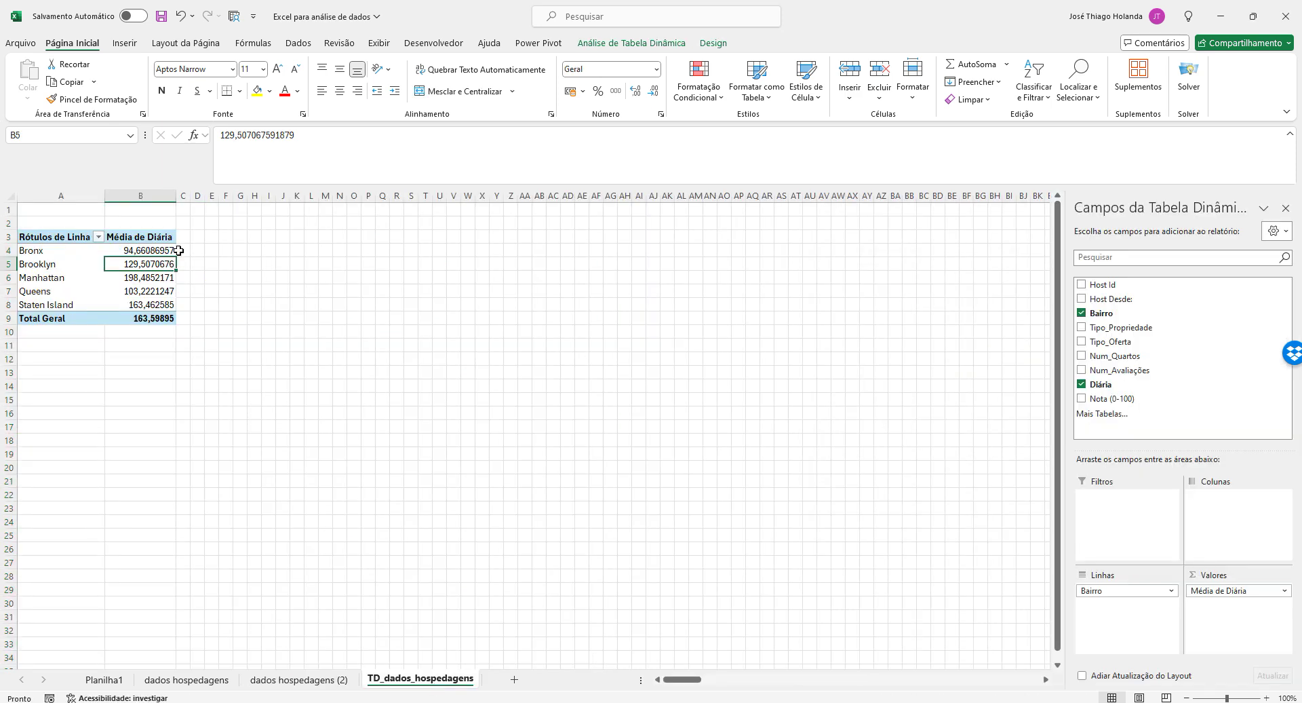
click(139, 251)
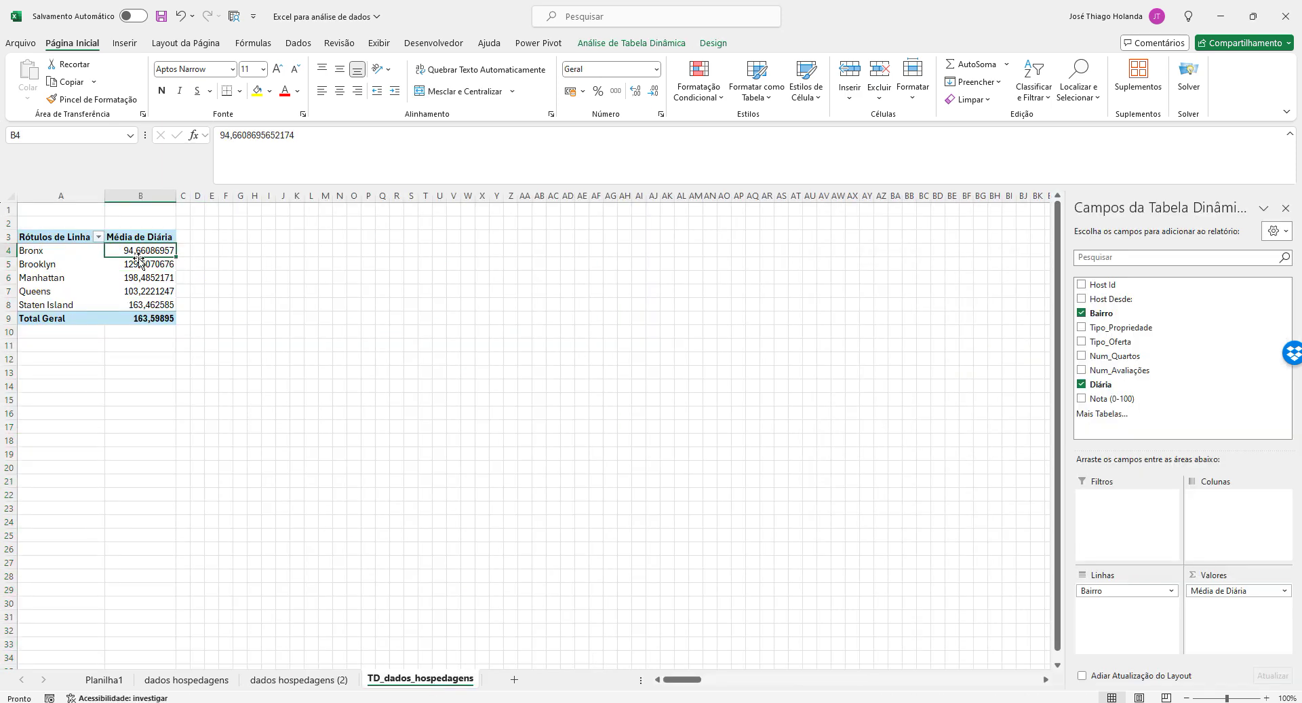
shift+click(153, 322)
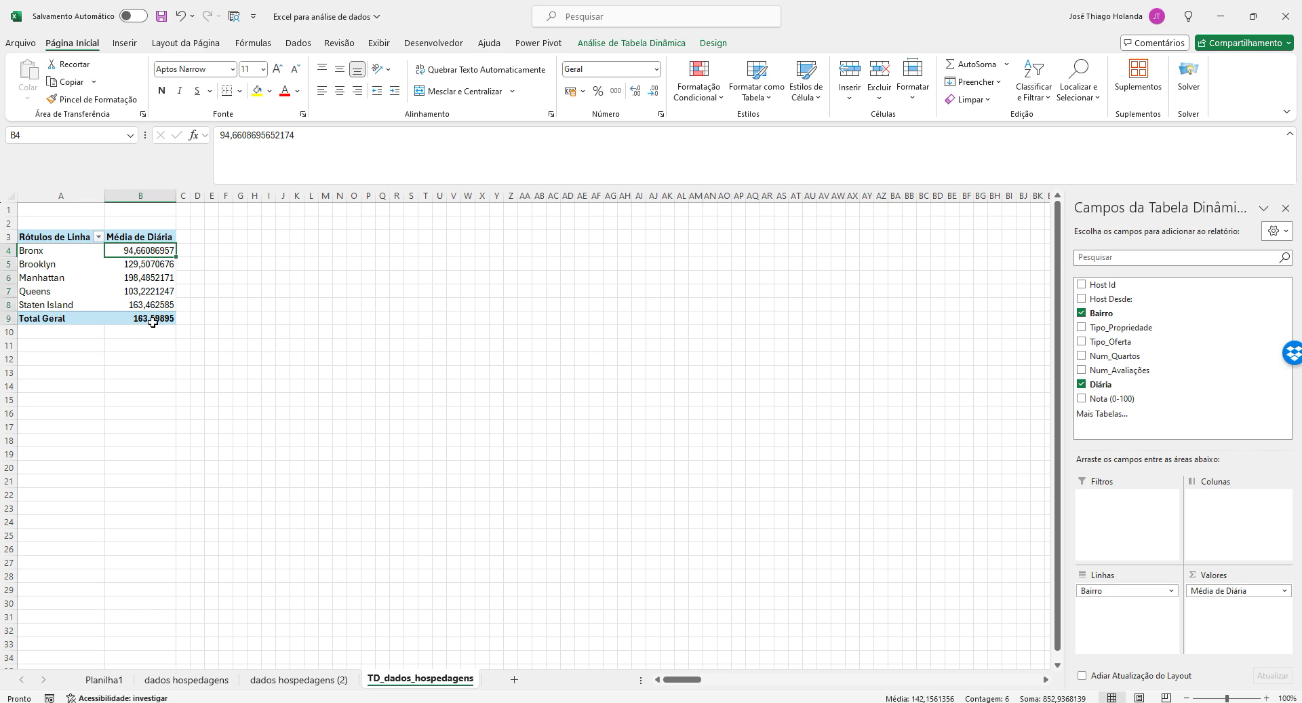
click(656, 69)
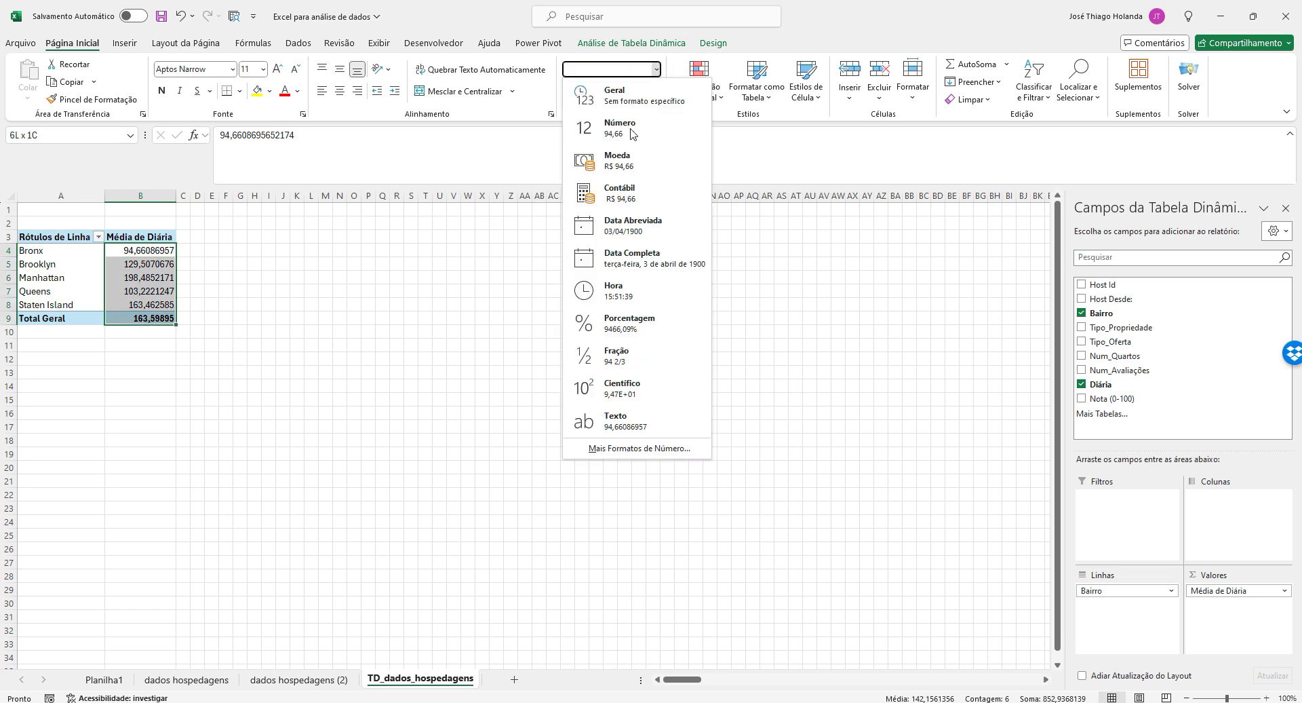
click(613, 449)
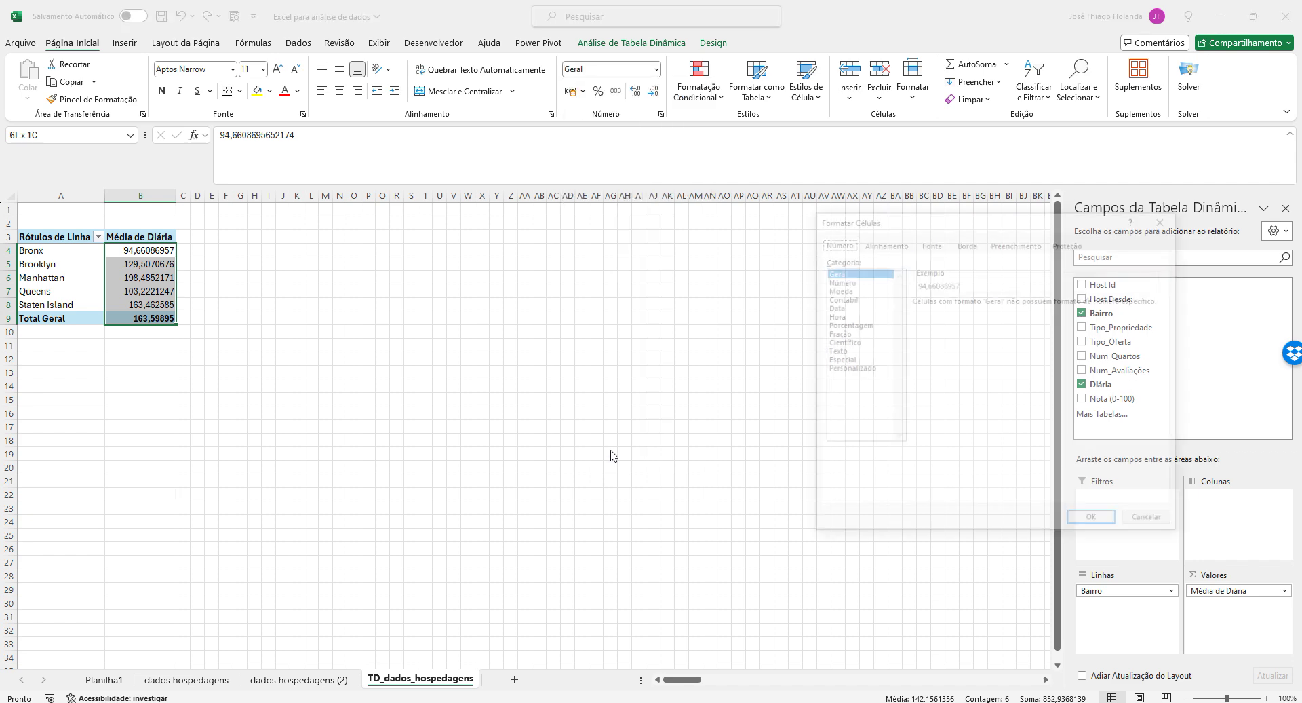
click(838, 289)
click(984, 319)
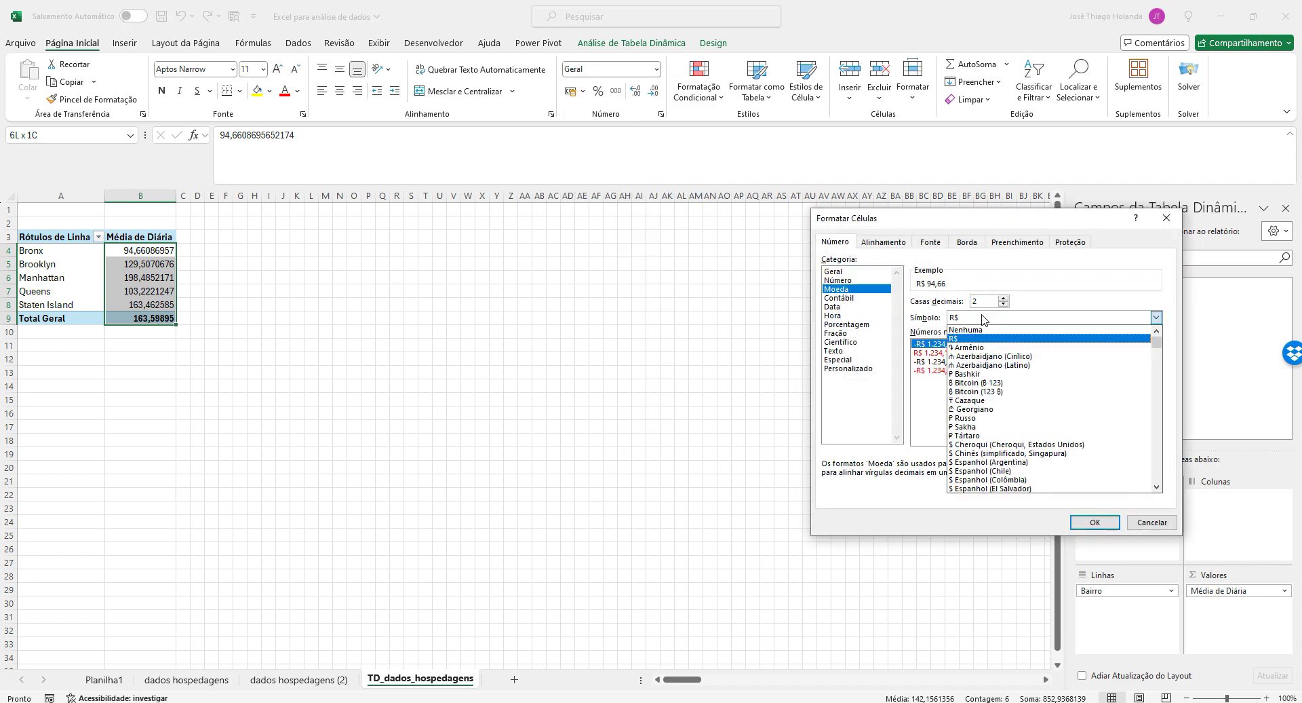
scroll(1043, 449, down, 4)
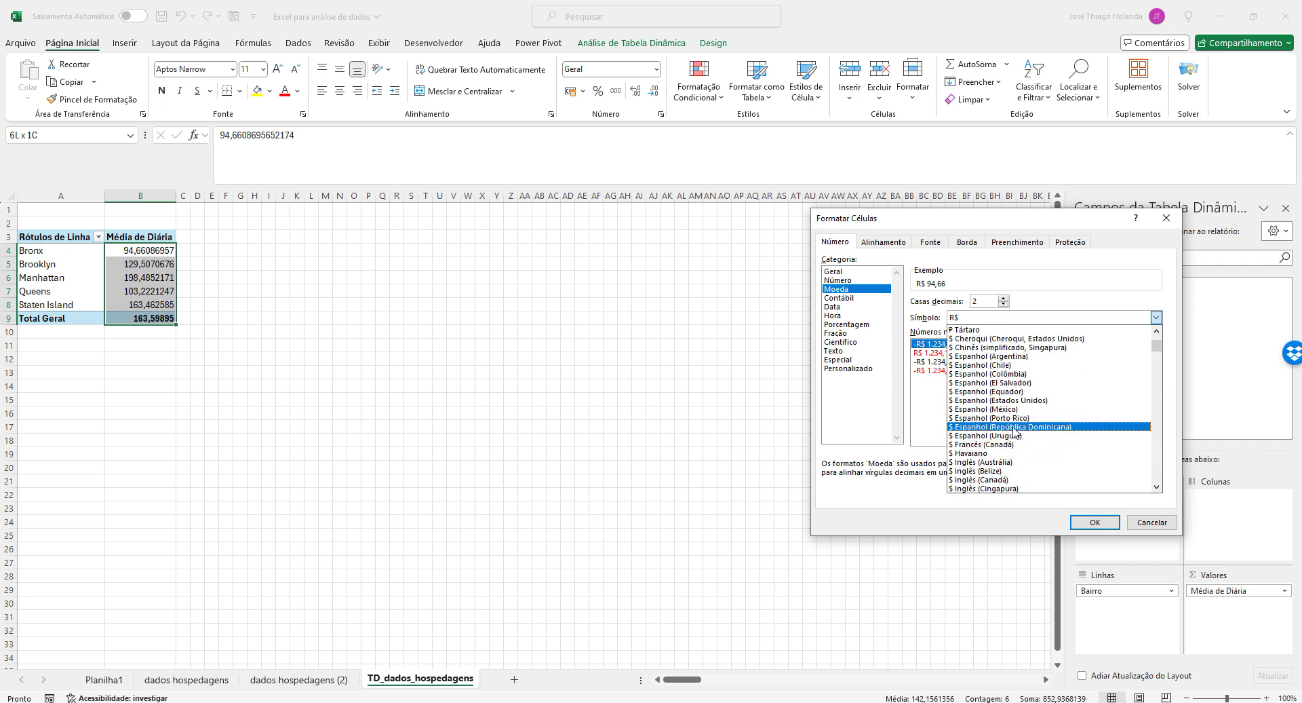
scroll(1031, 420, down, 1)
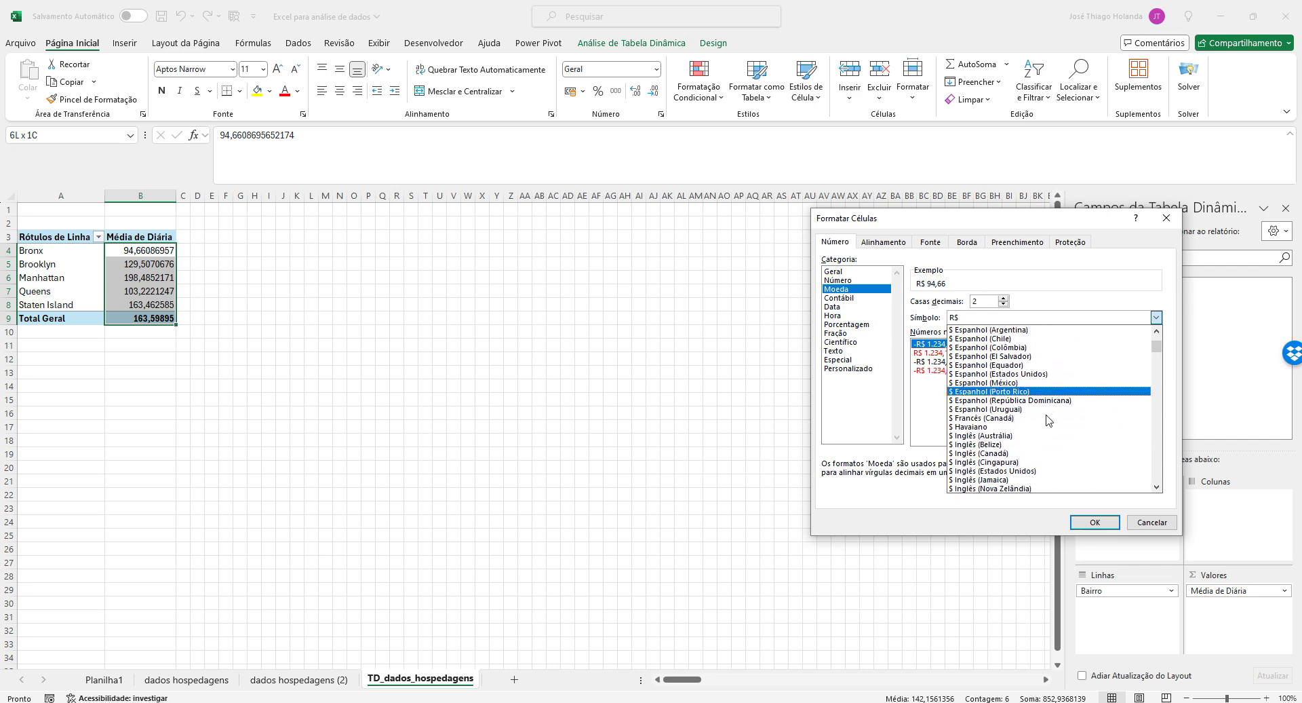
click(1037, 471)
click(1092, 522)
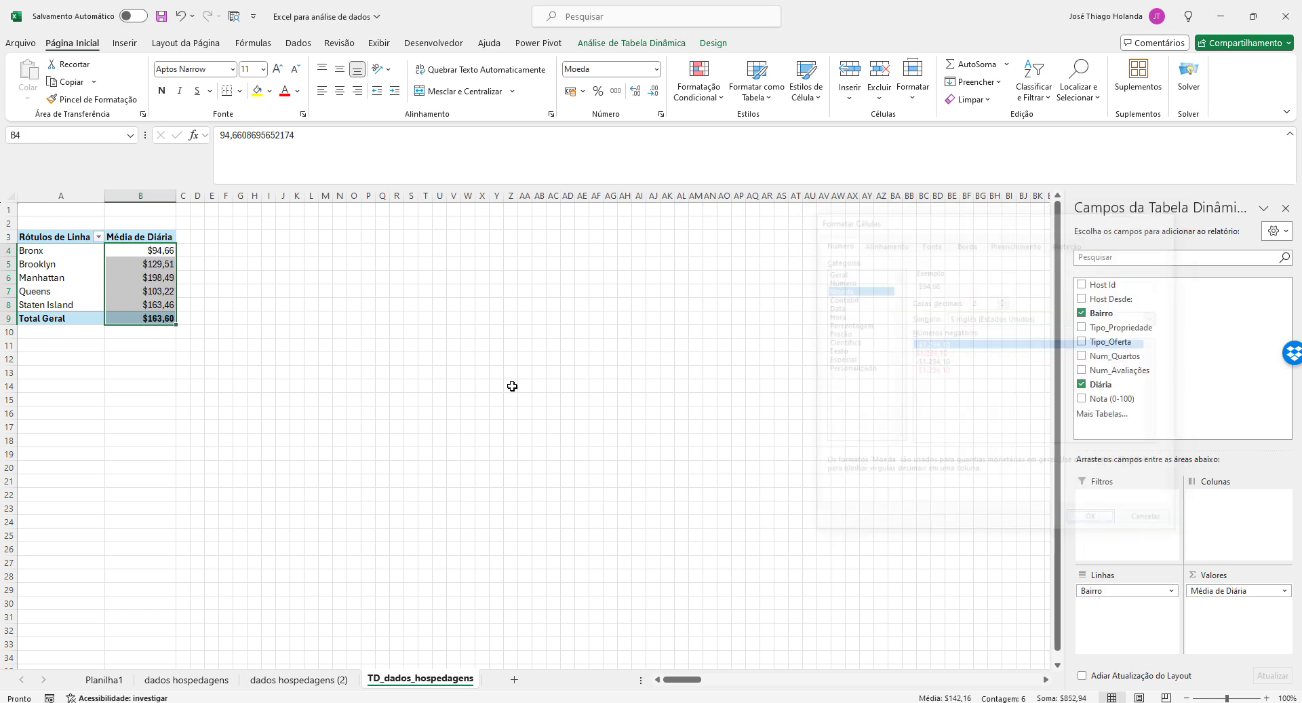
click(295, 279)
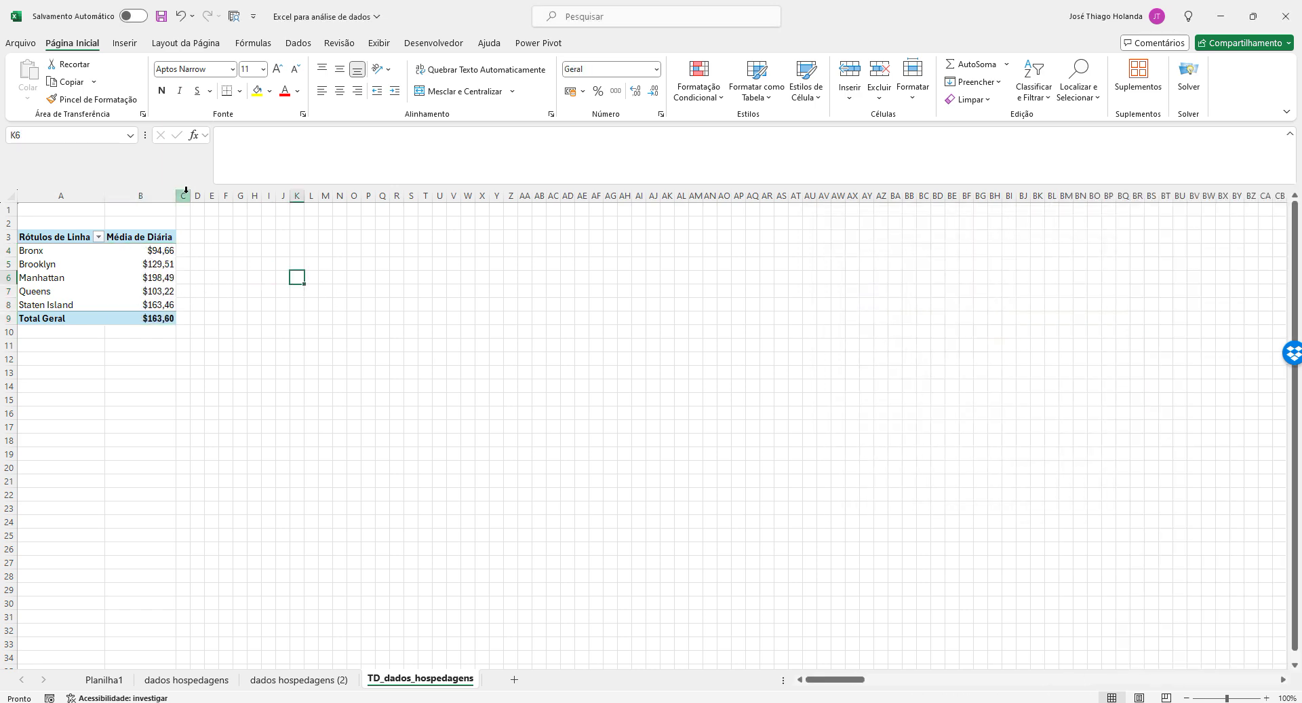
Rename the pivot table's value header in B3 as "Média das diárias por Bairro"
click(122, 273)
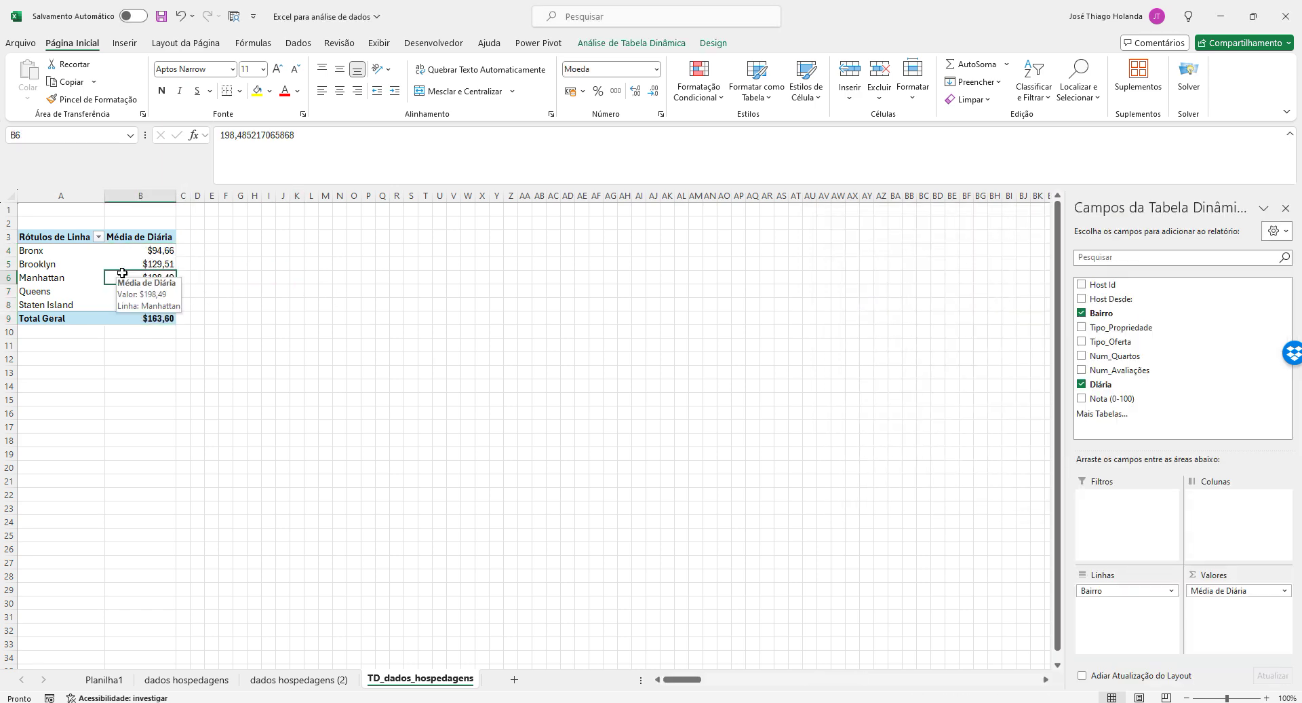
click(148, 236)
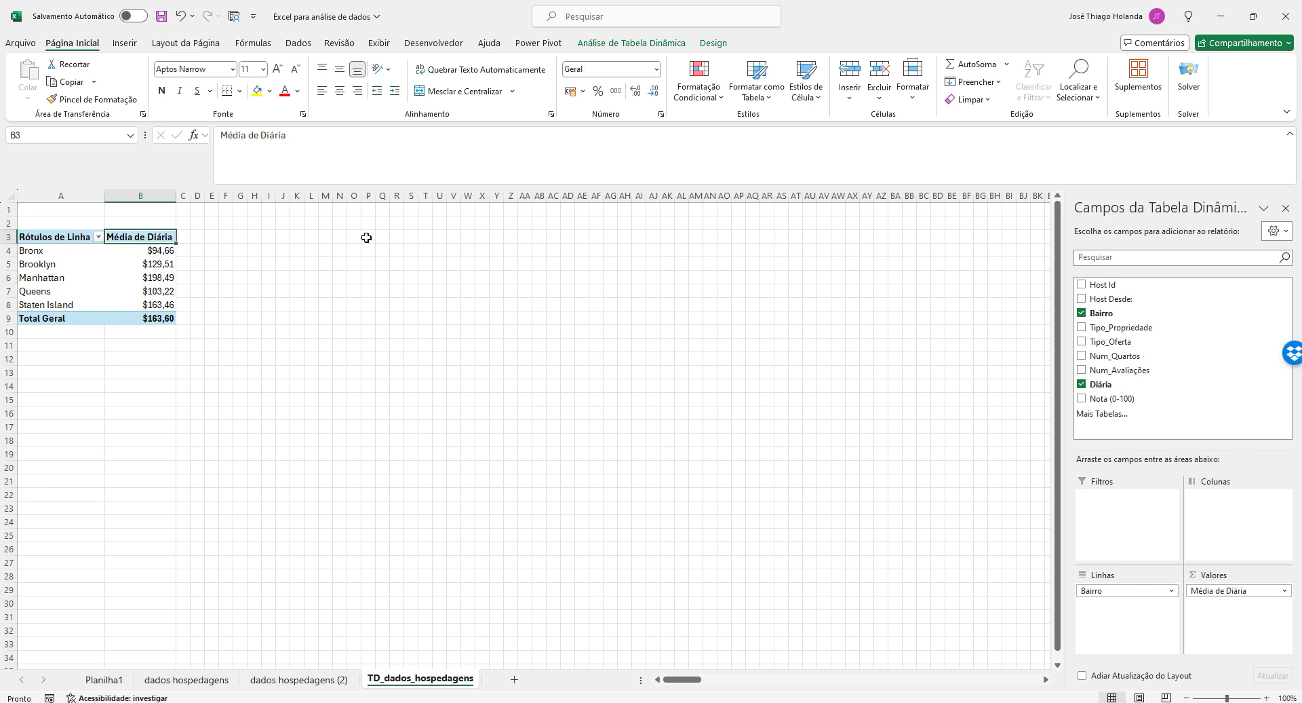
text(Média das di)
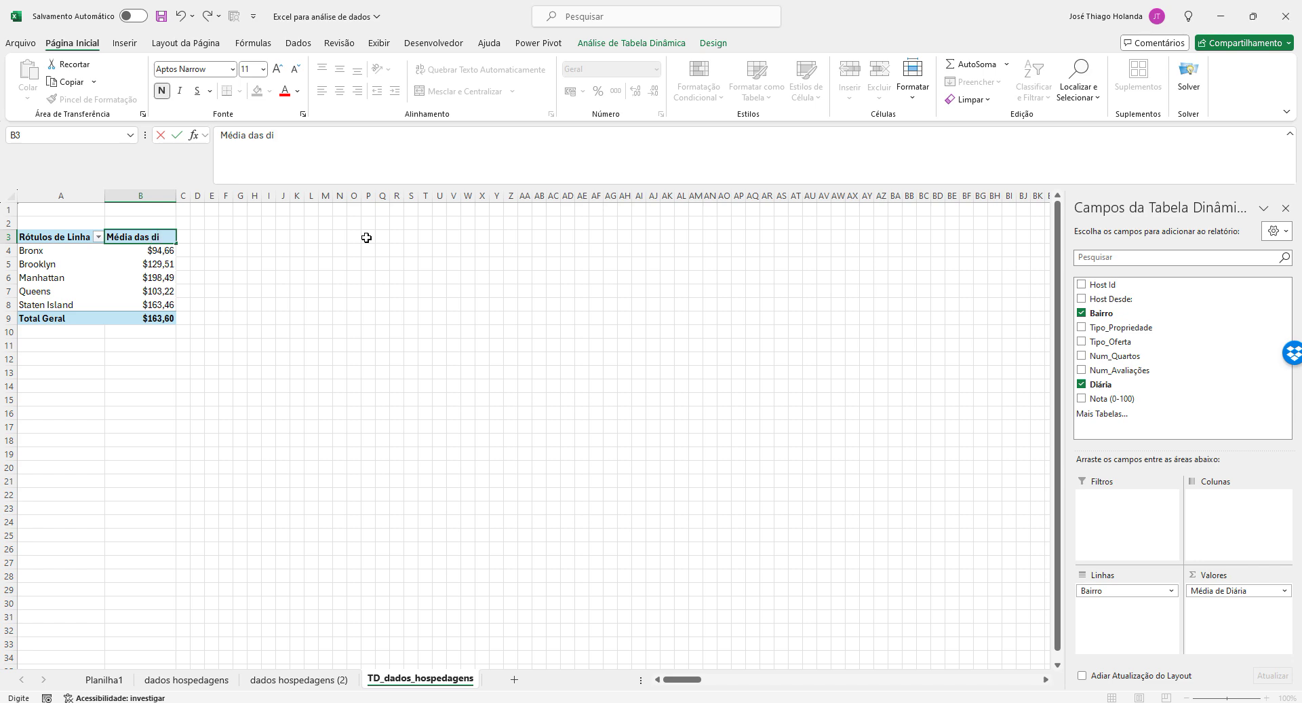
text(árias por Bairro)
key(Return)
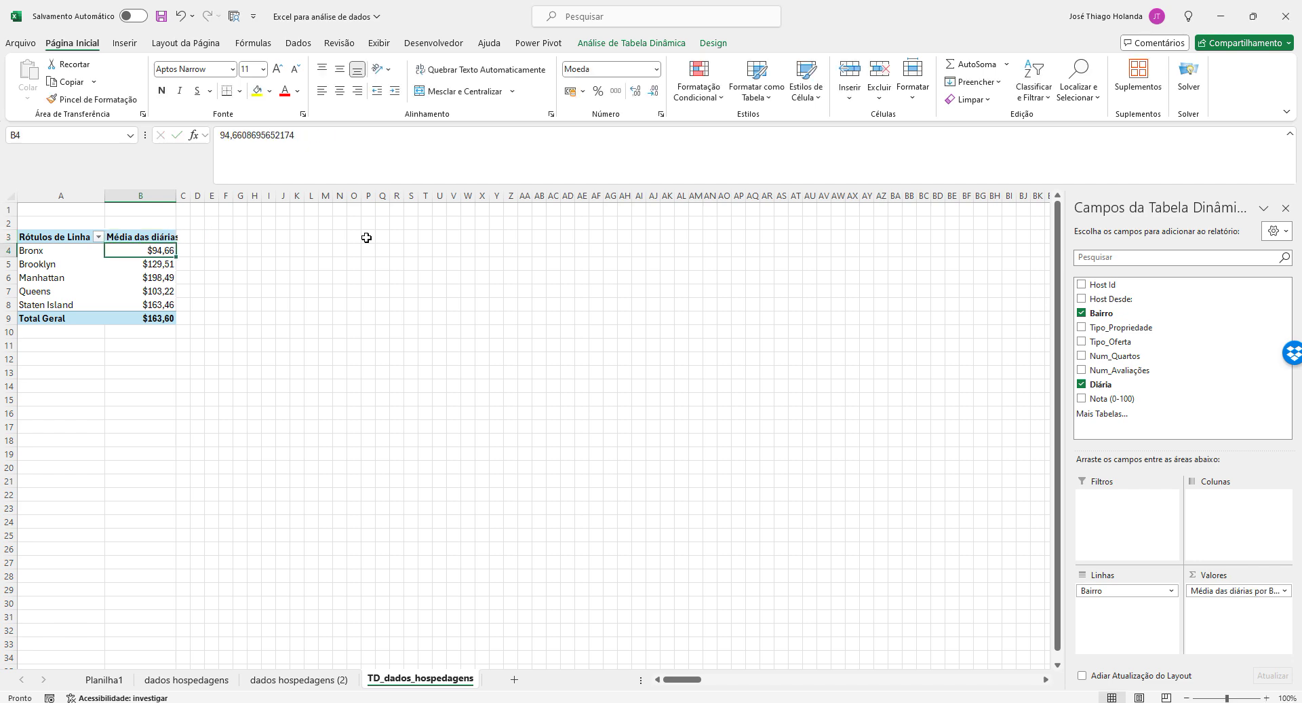
Copy the B3 header into A2 as a title and merge and center it across A2:B2
key(Up)
key(ctrl+c)
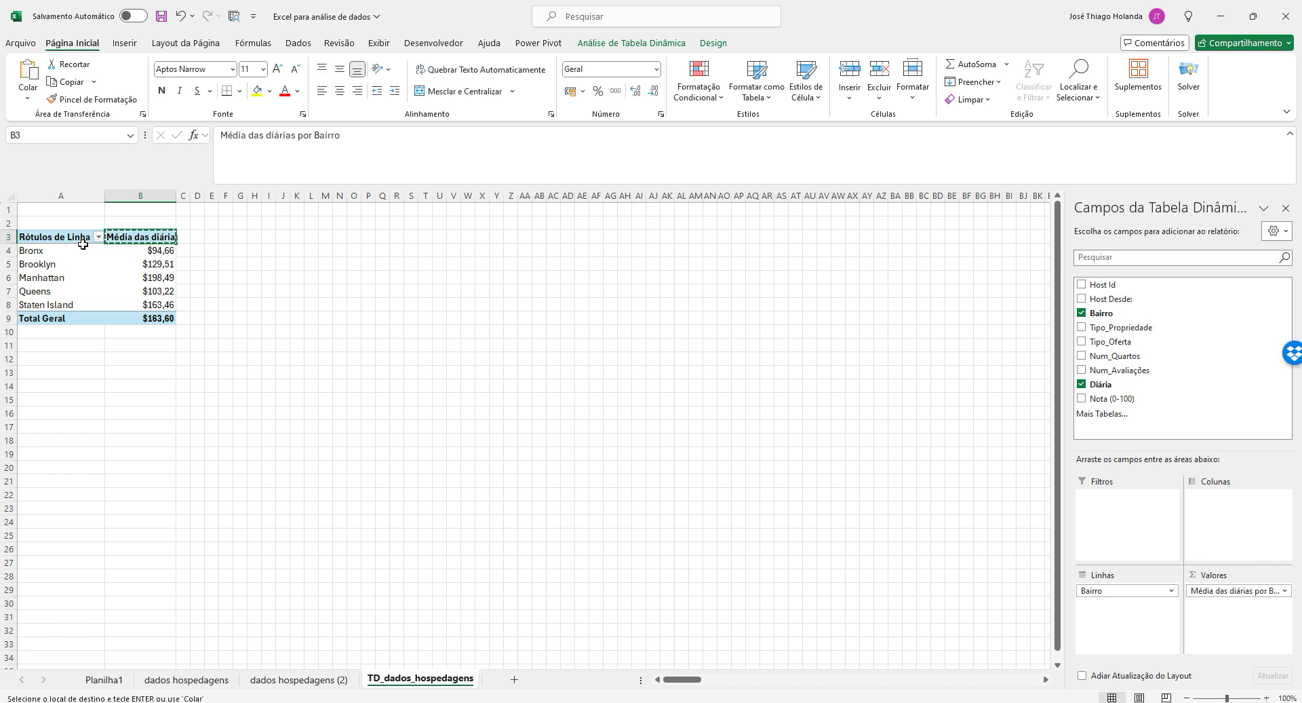
click(37, 223)
key(ctrl+v)
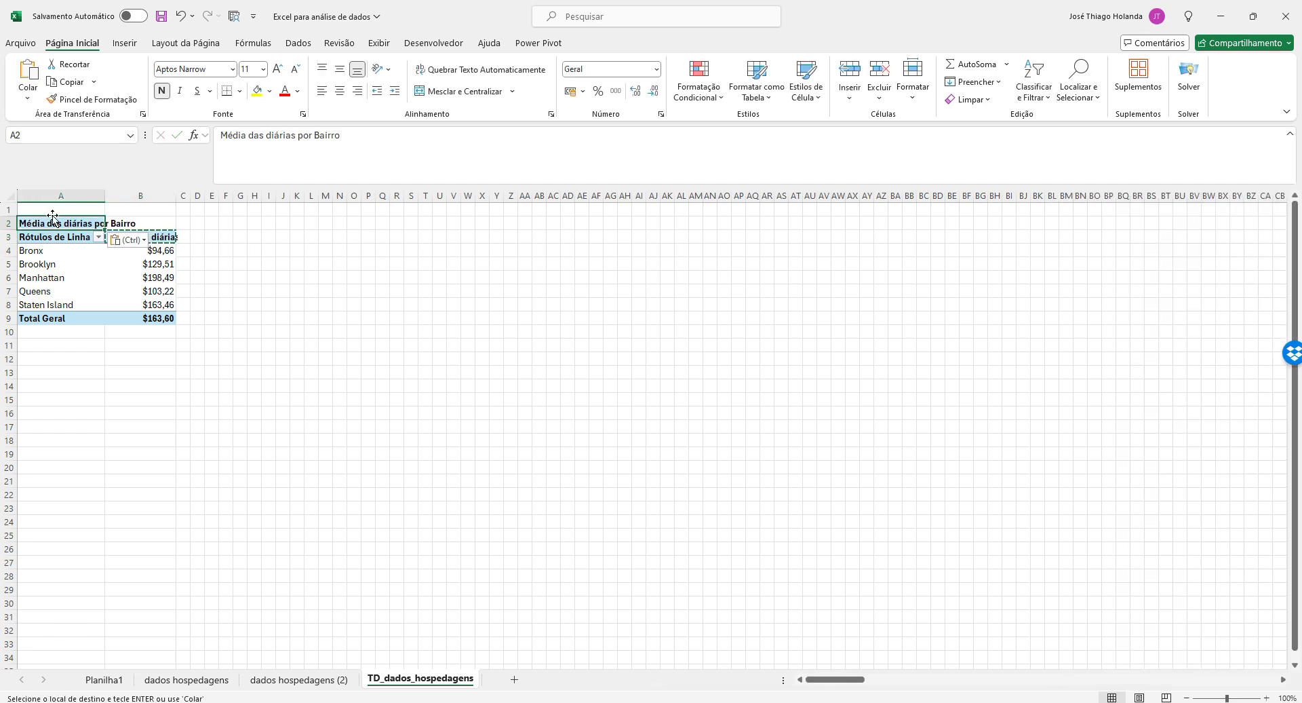
drag(51, 221, 139, 224)
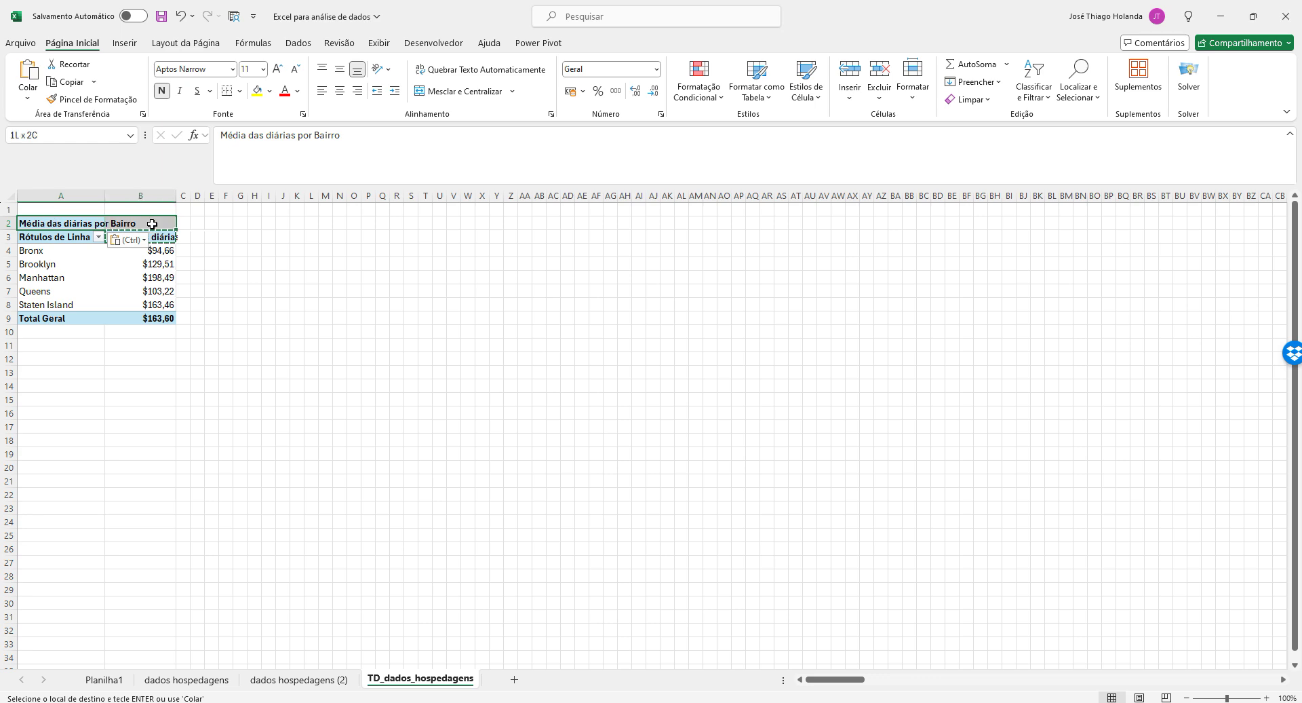
click(440, 91)
Rename the pivot table's value header in B3 as Valor
click(154, 235)
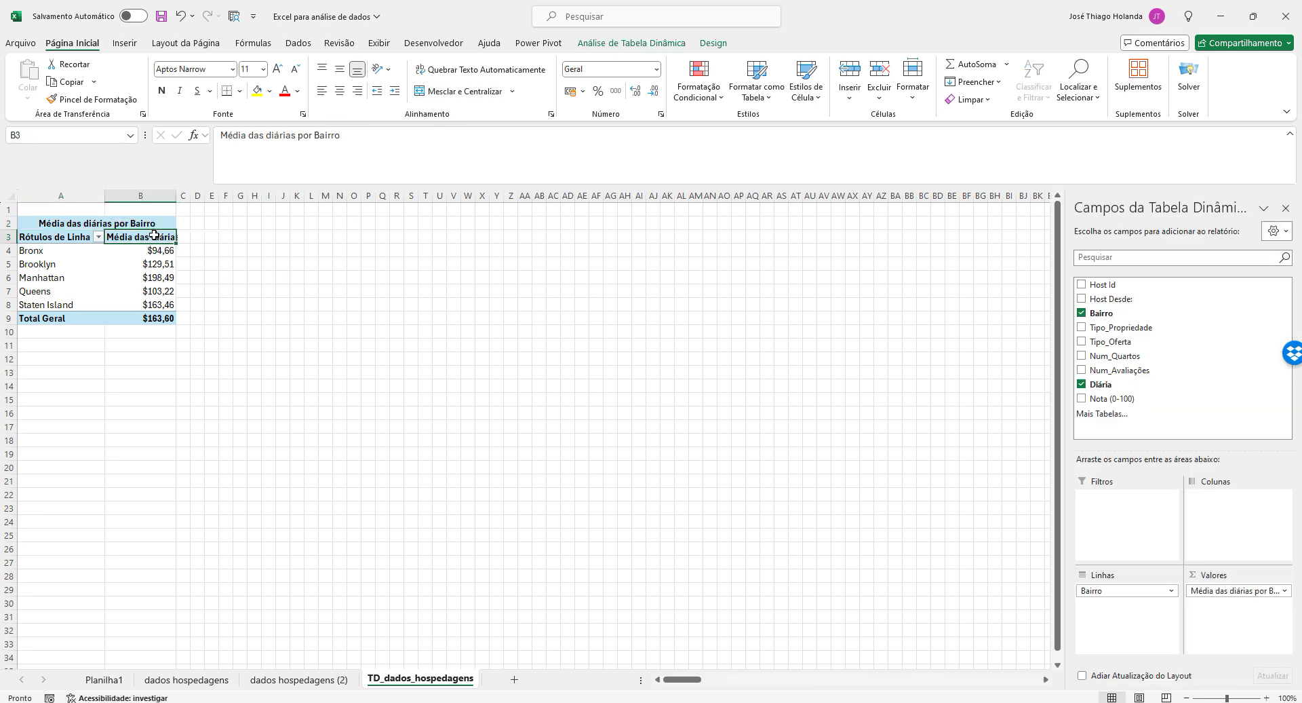
text(Valor)
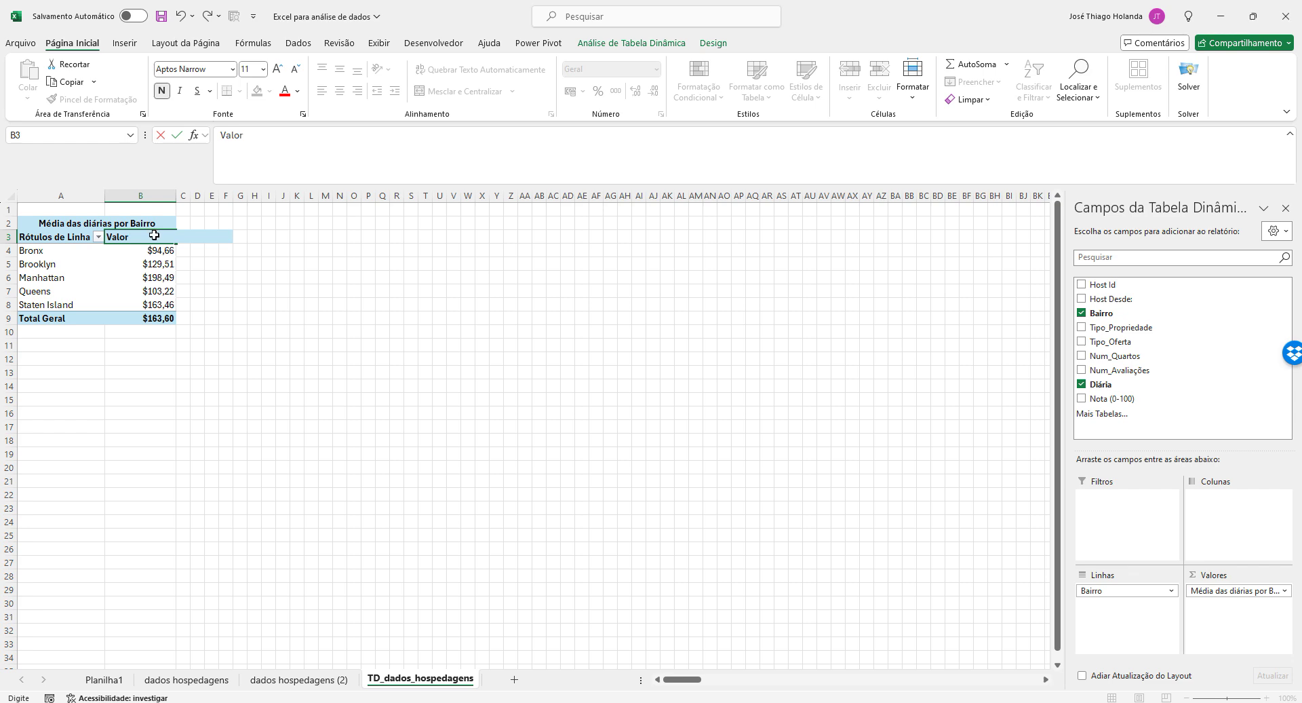
key(Return)
click(154, 235)
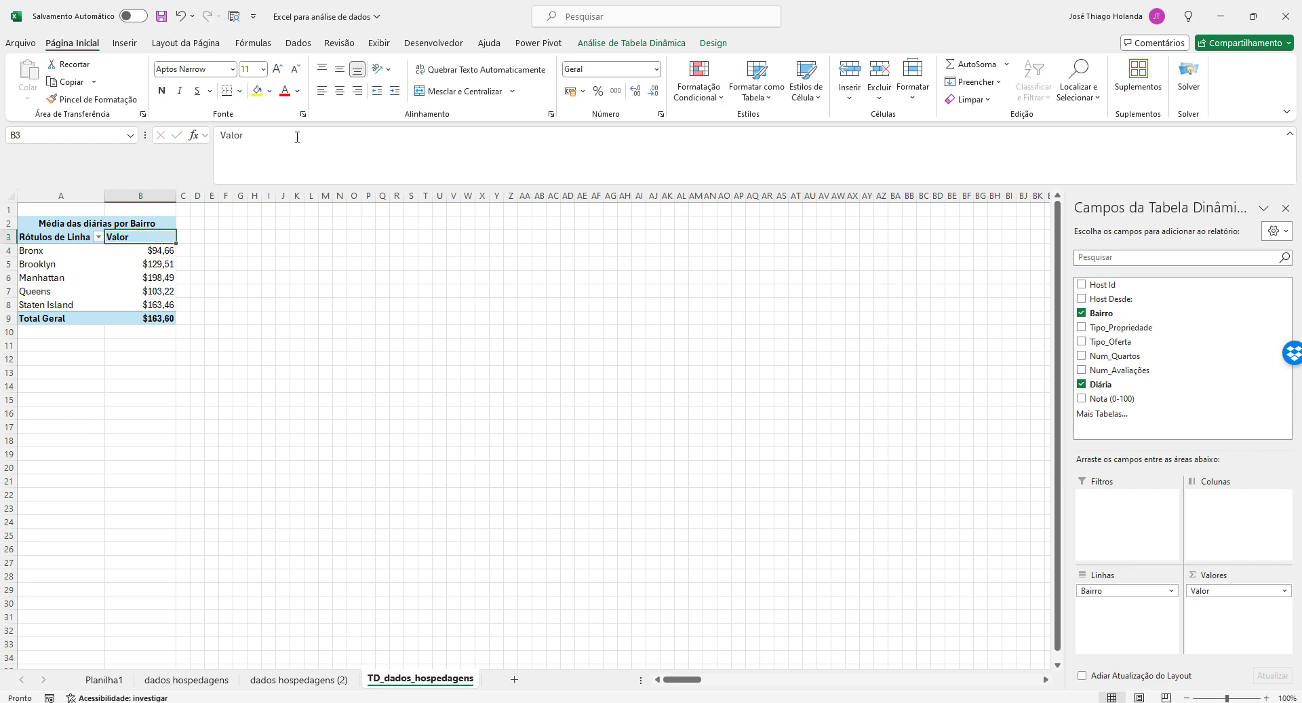
Rename the pivot table's row label header in A3 as Bairros and widen columns A and B
double_click(70, 241)
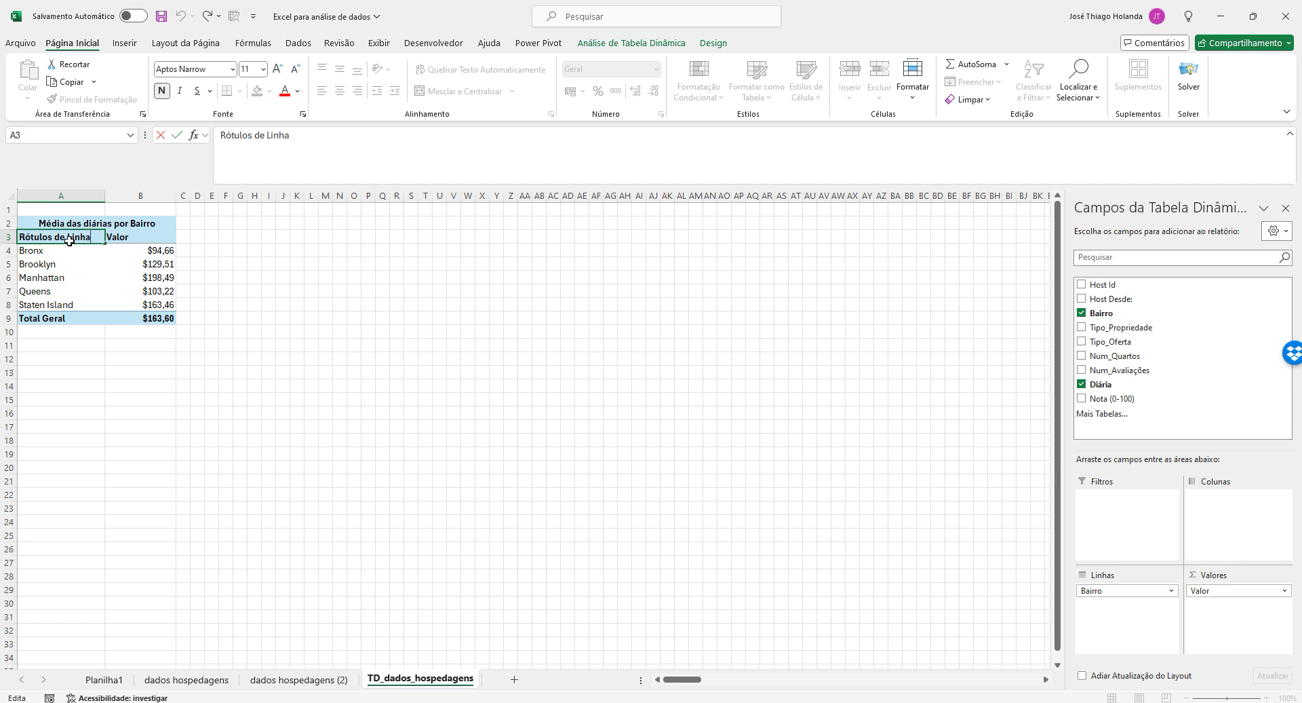
key(Escape)
text(Bair)
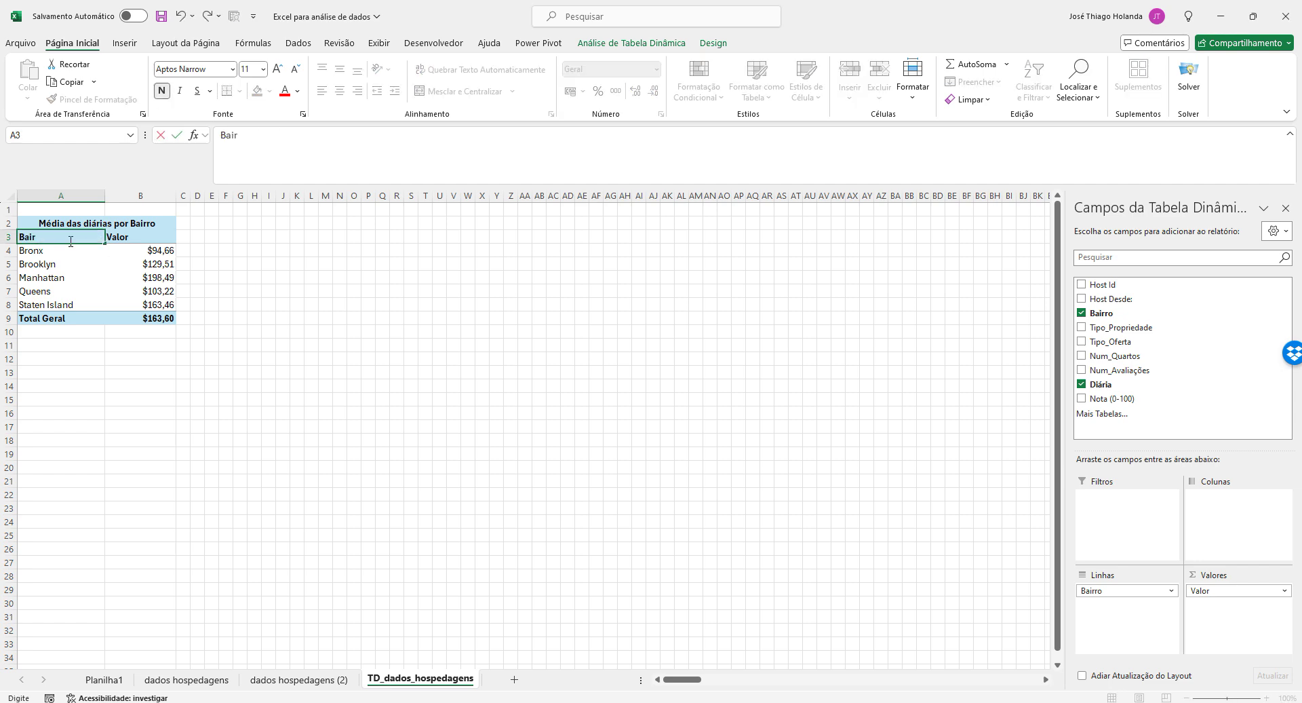
text(ros)
key(Tab)
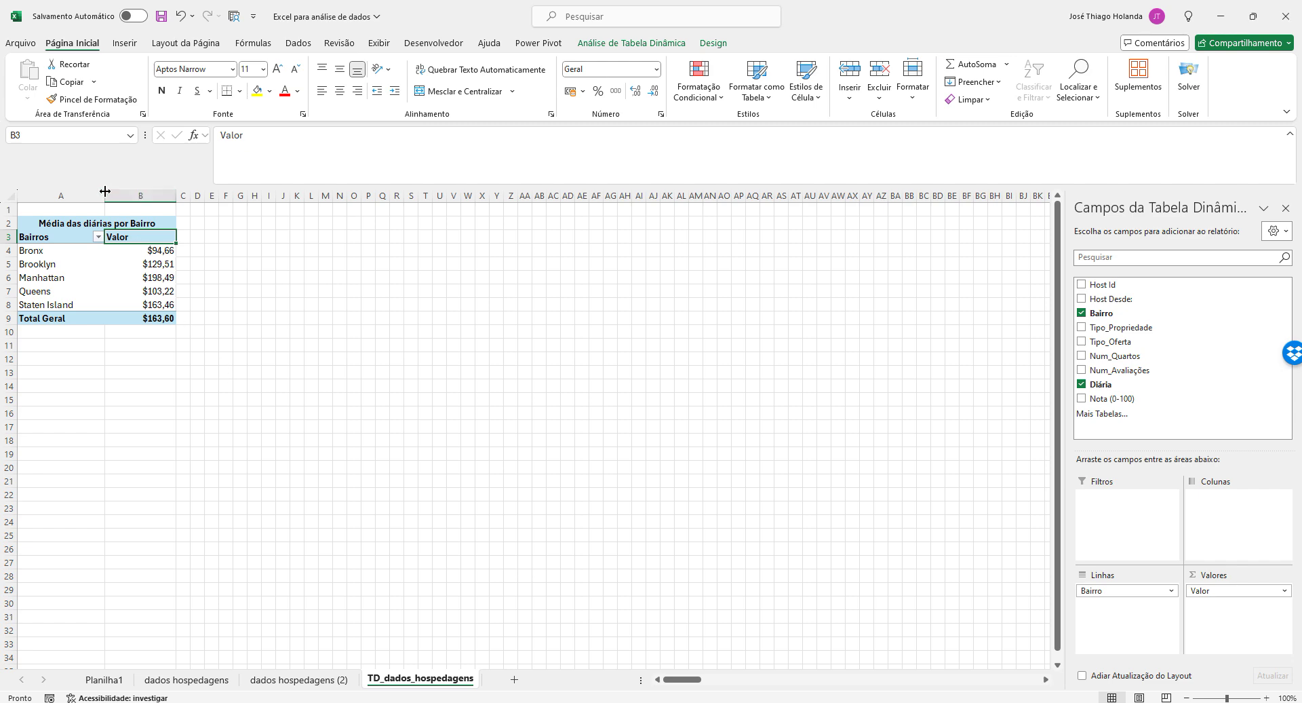
drag(106, 192, 228, 195)
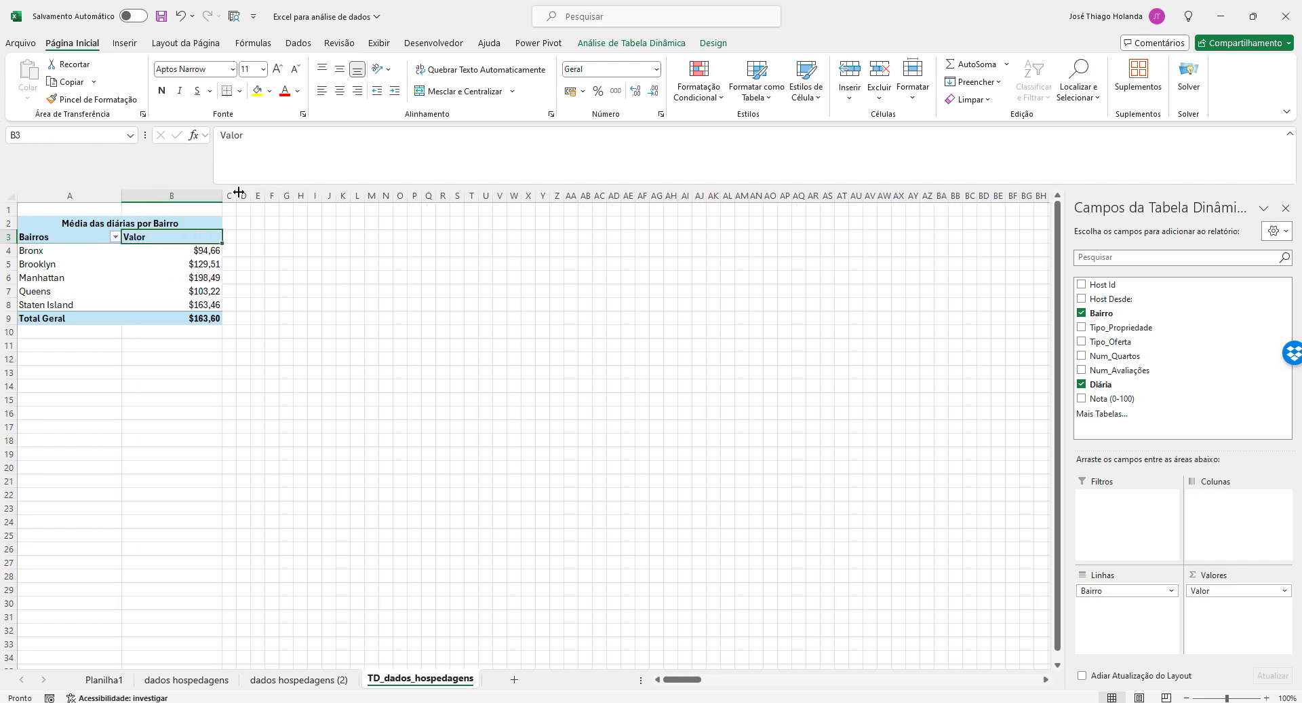
click(185, 344)
click(180, 251)
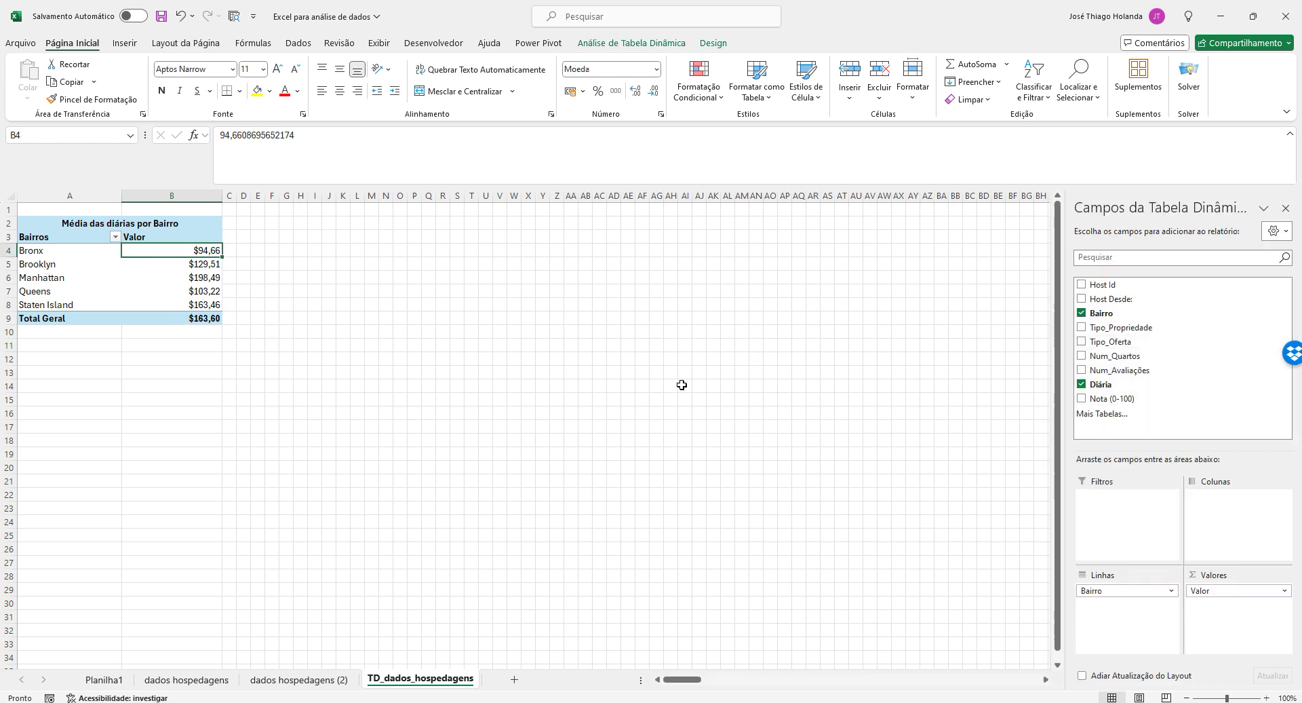
Check the task statement on Planilha1, then add Nota (0-100) to the values of the pivot table on TD_dados_hospedagens, summarized by Média
click(306, 681)
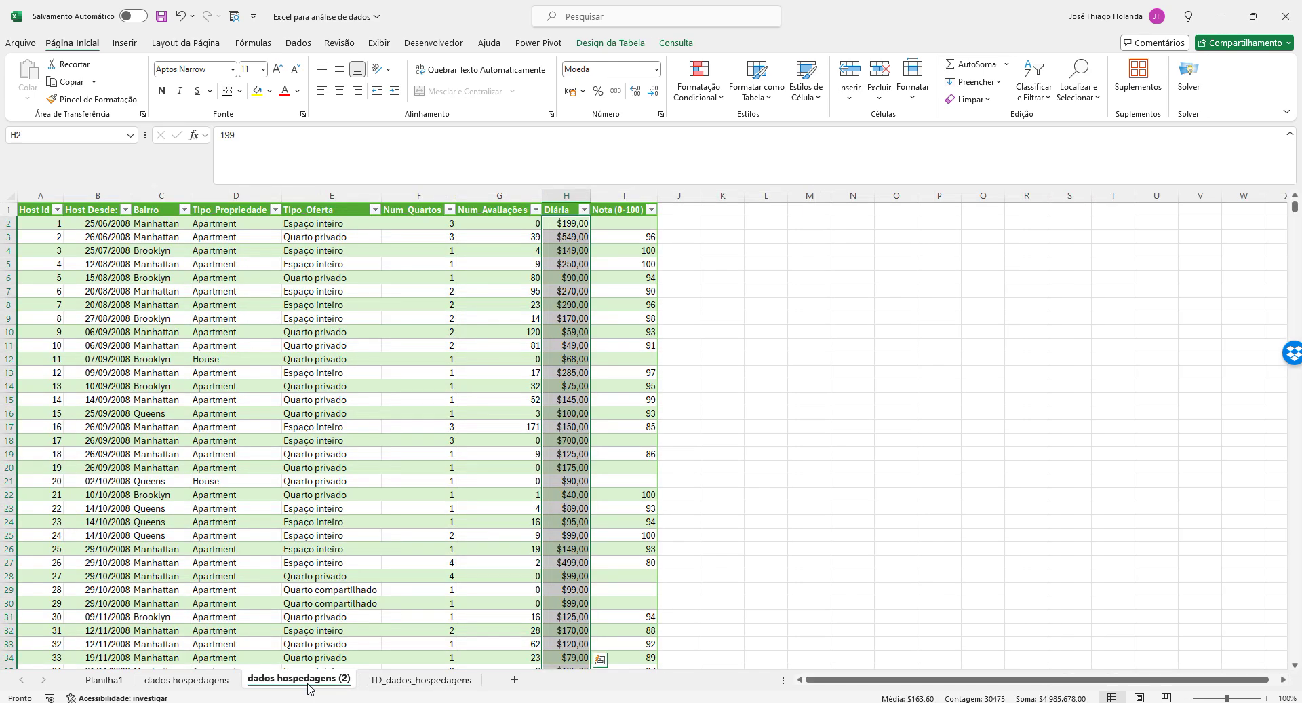
click(103, 679)
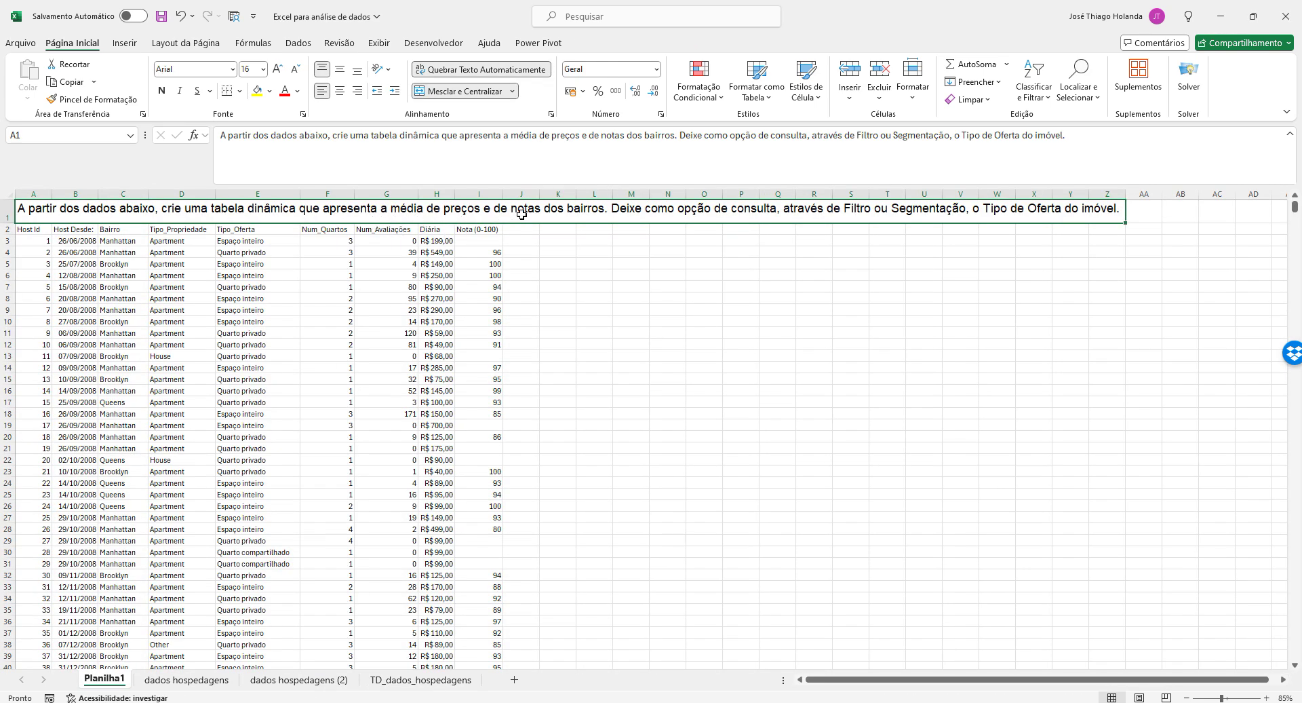
click(420, 680)
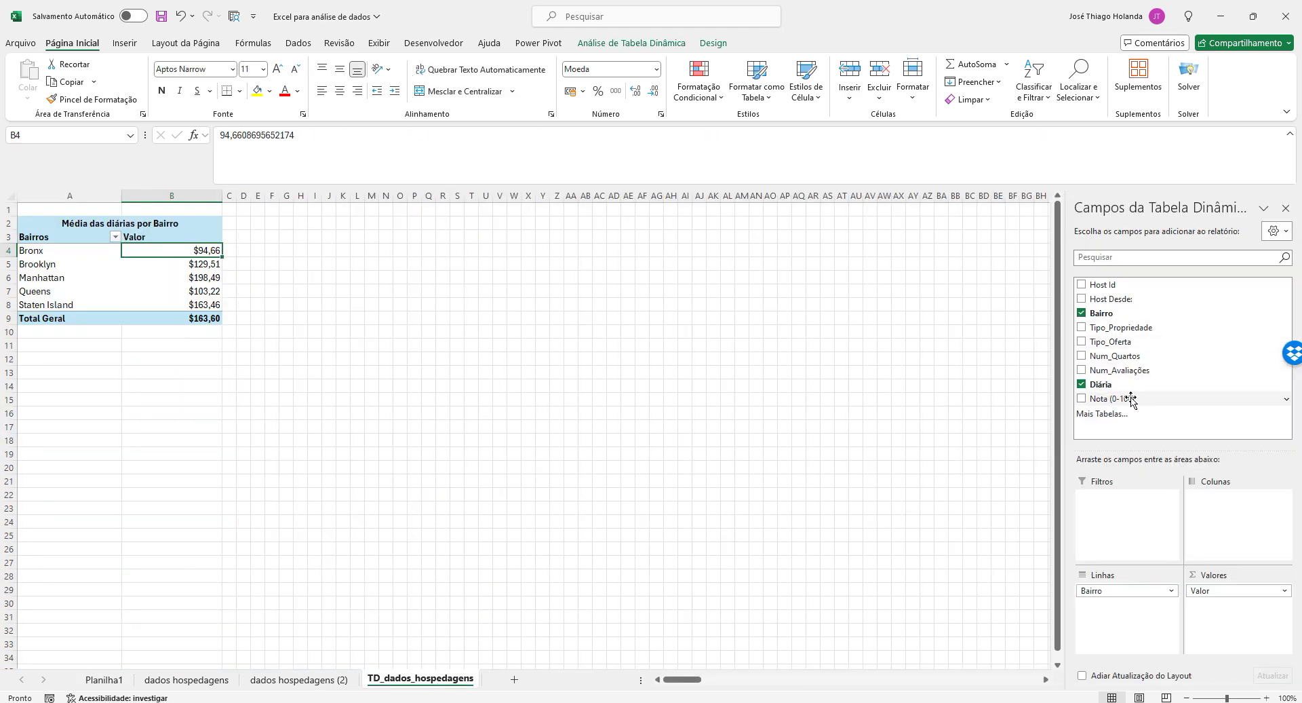
drag(1123, 400, 1229, 609)
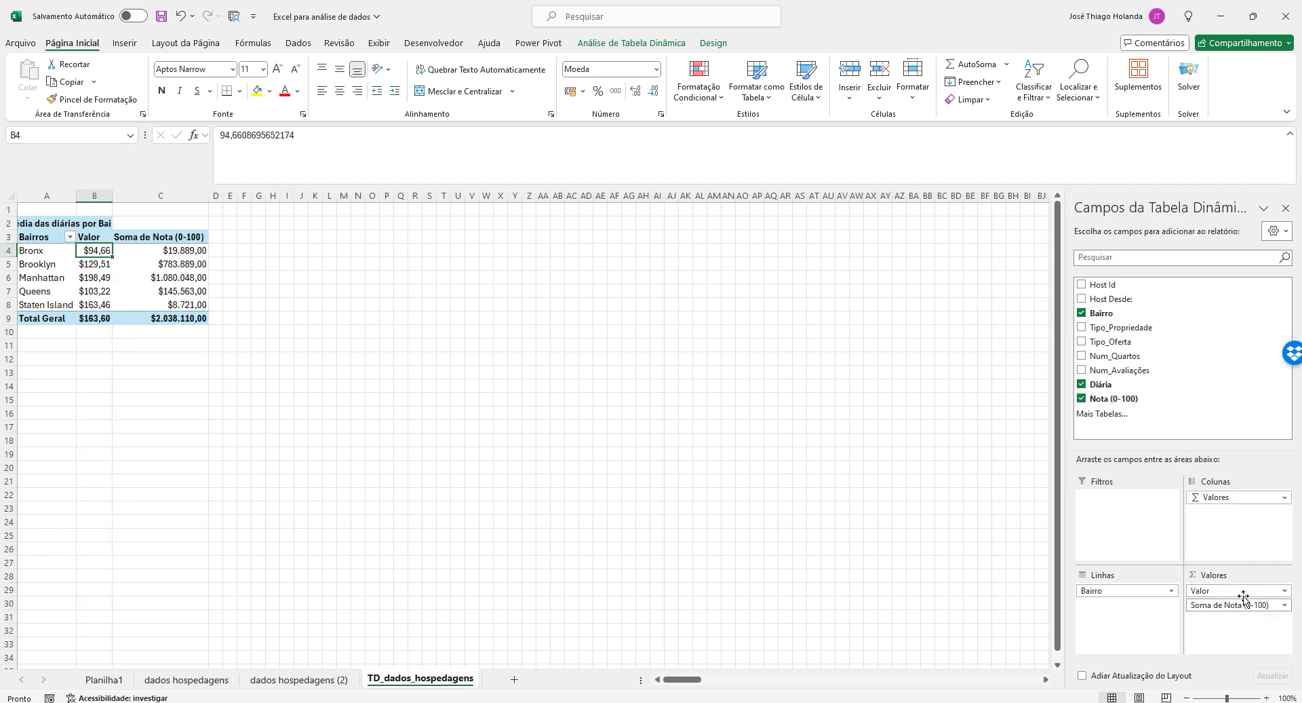
click(1271, 607)
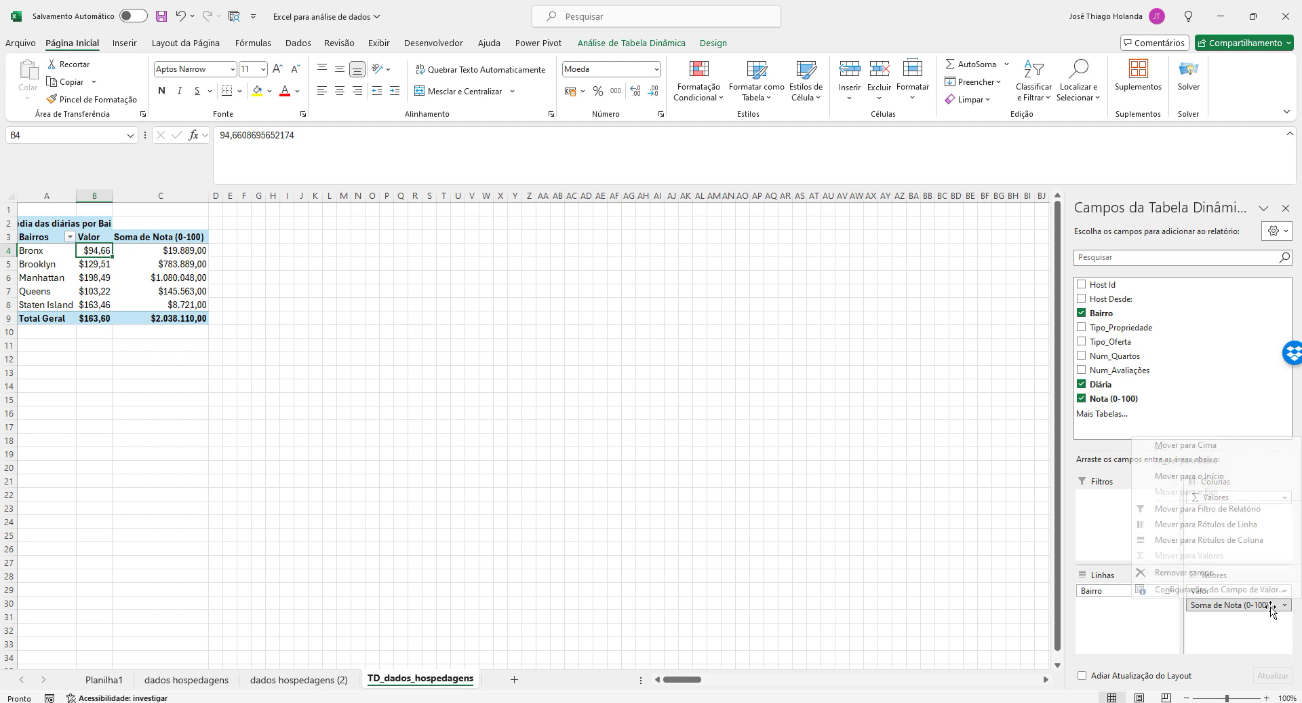
click(1220, 590)
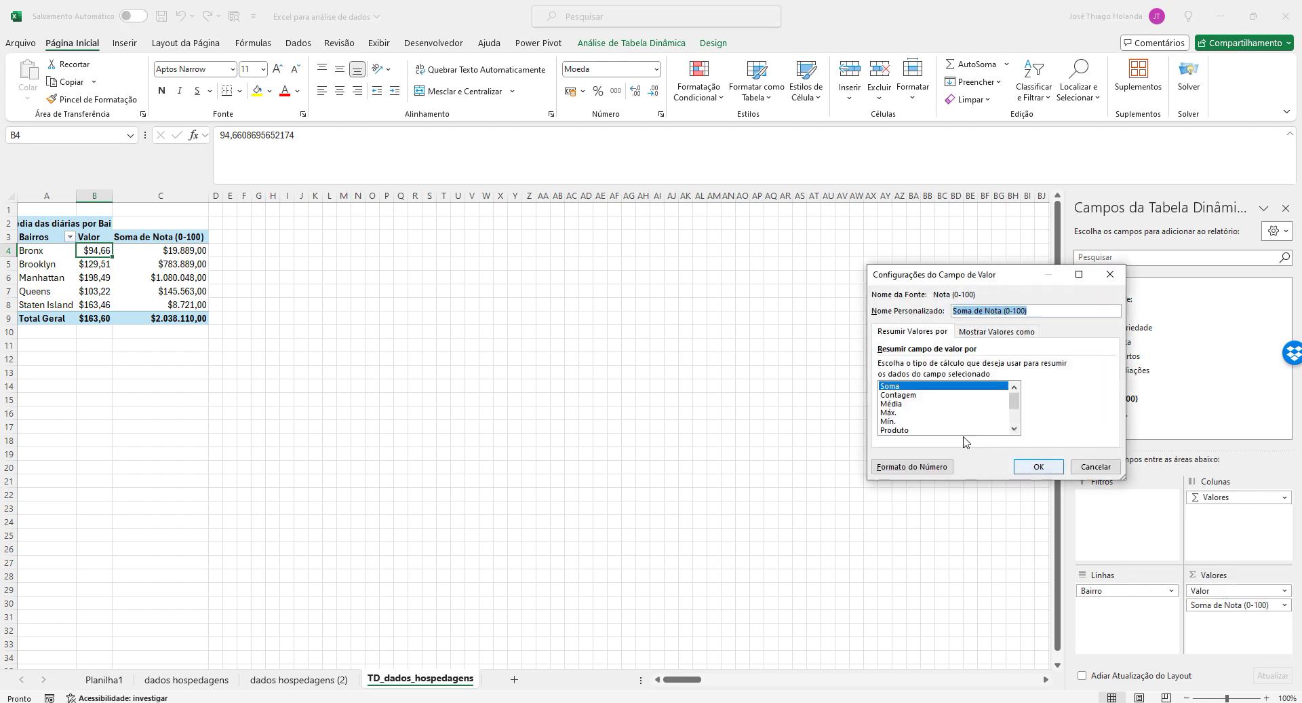
click(895, 404)
click(1038, 466)
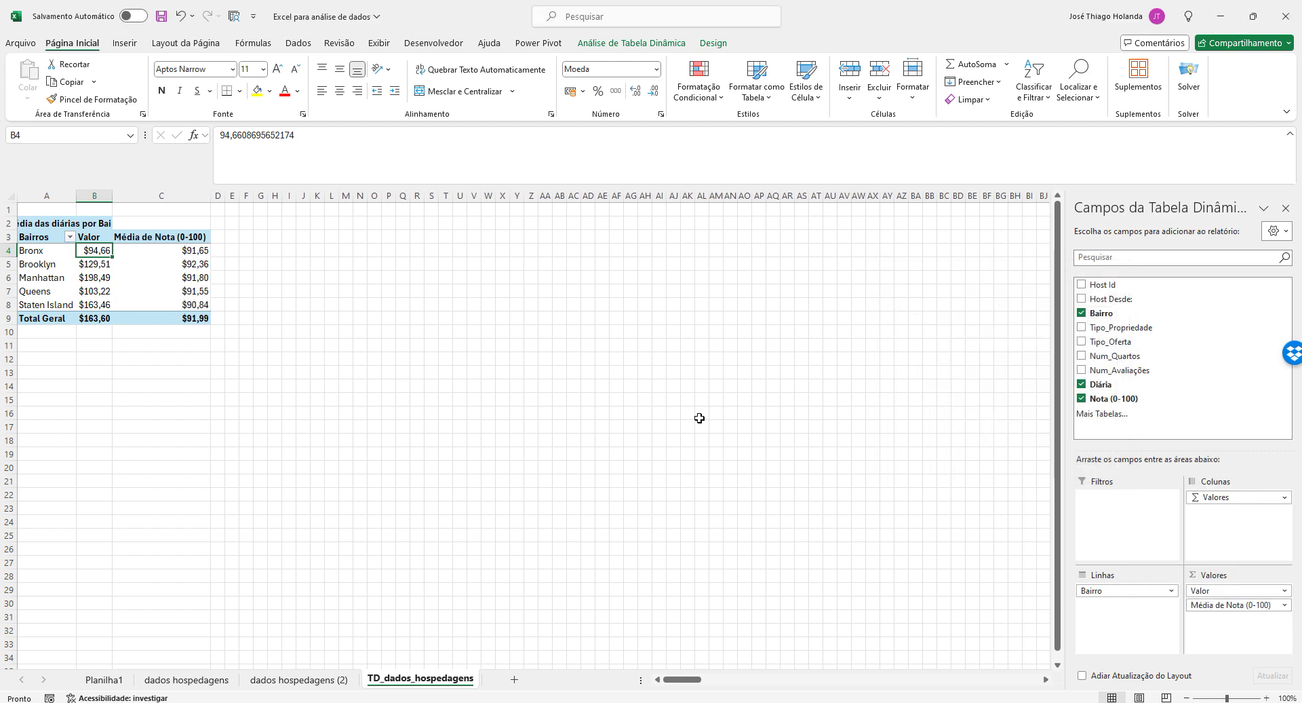
click(132, 252)
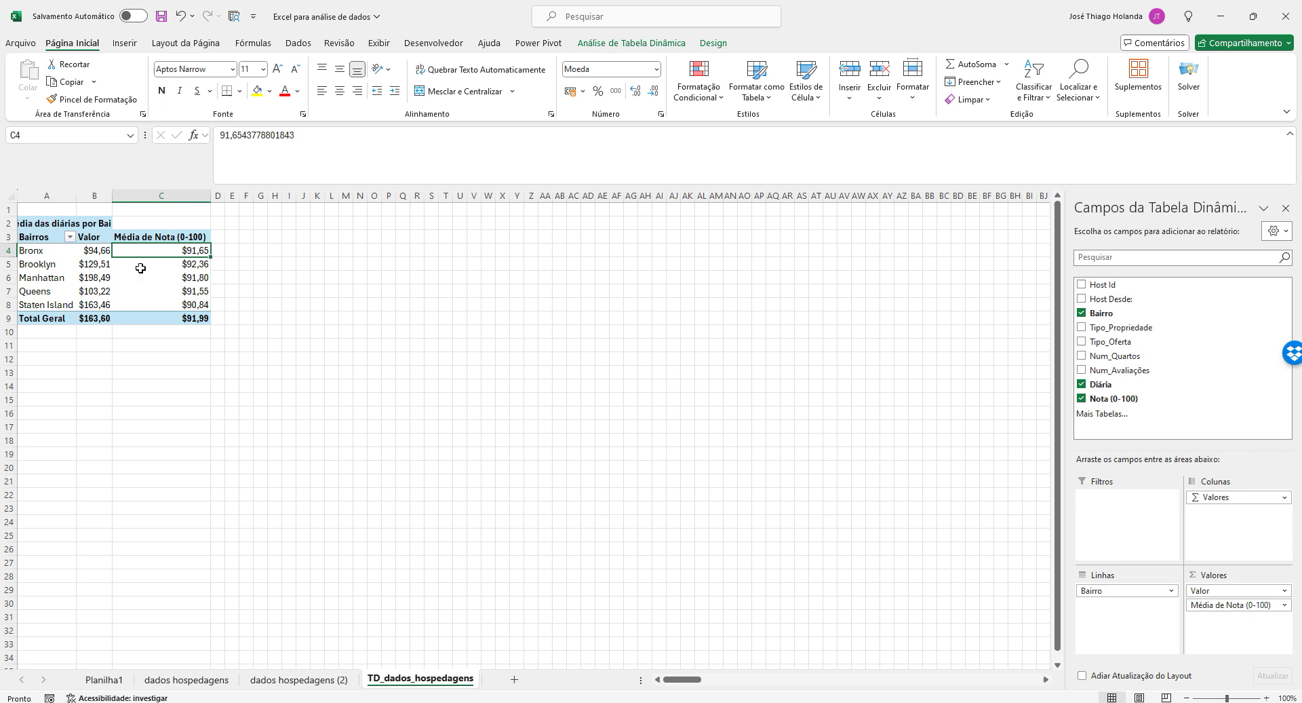
drag(110, 190, 133, 195)
double_click(133, 194)
click(175, 238)
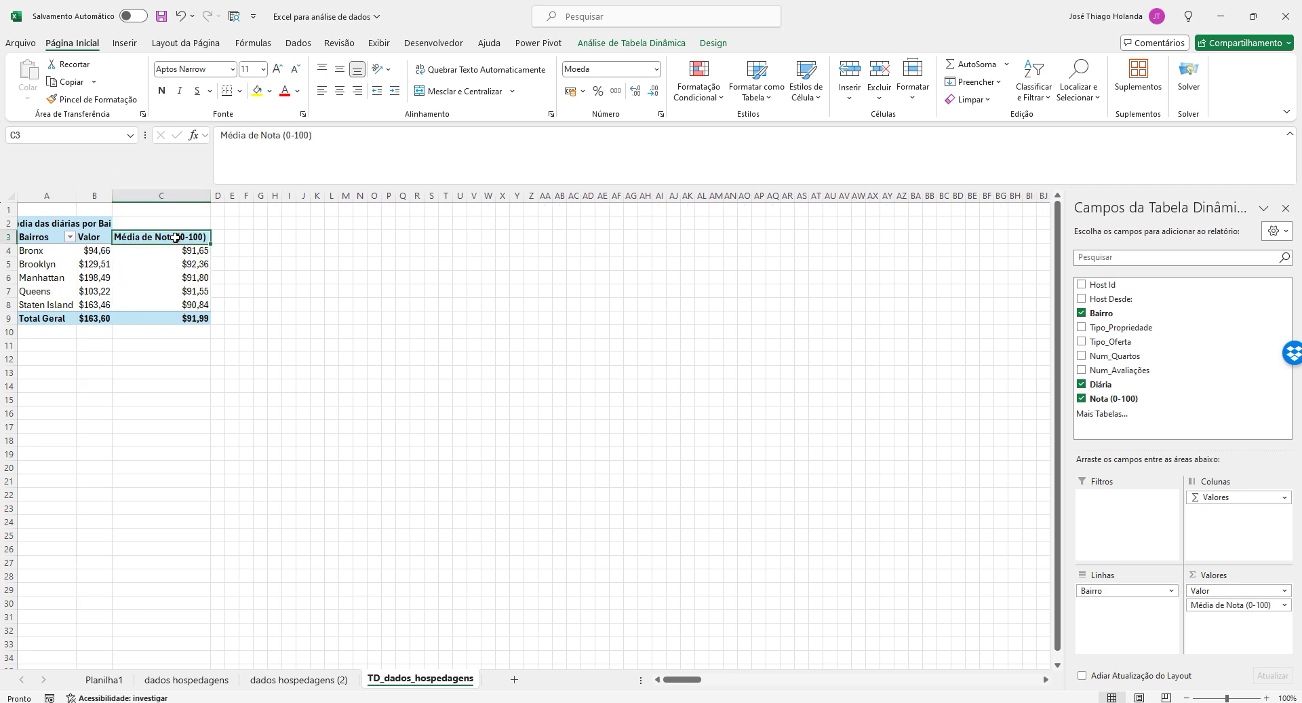
Rename the pivot table's value headers as Preços in B3 and Notas in C3
click(102, 238)
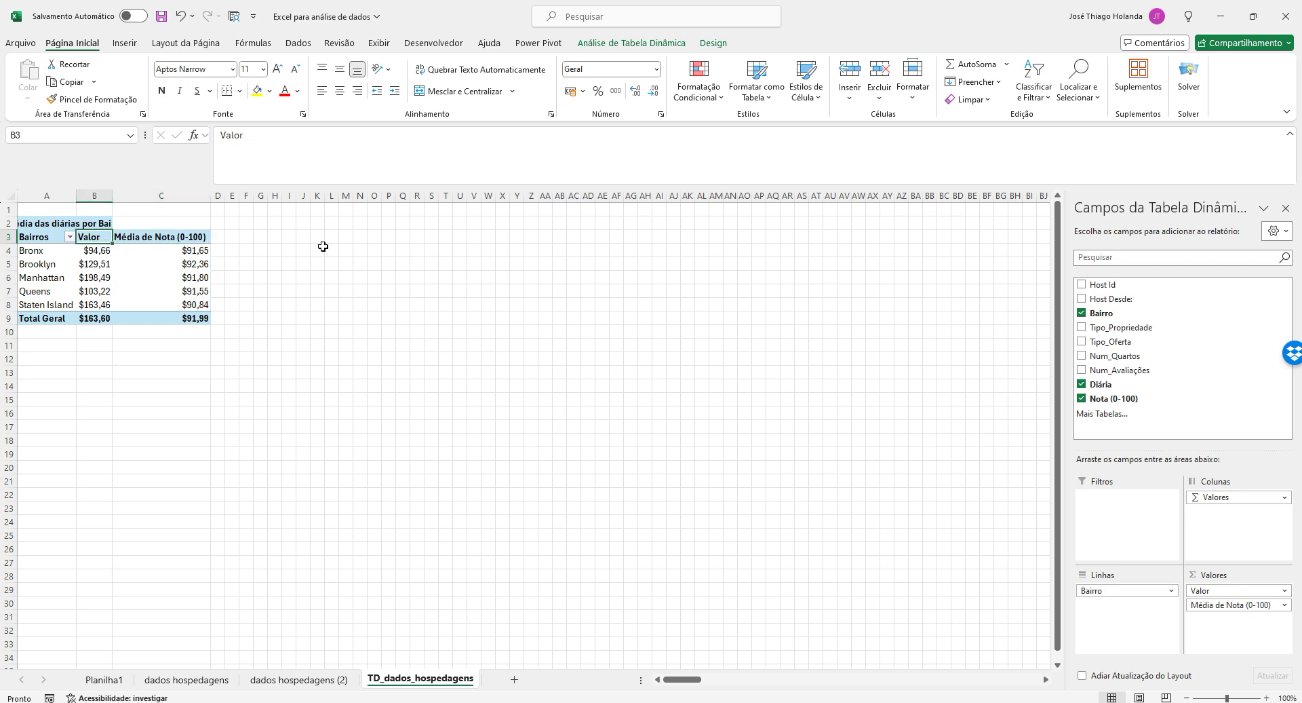
text(Preço)
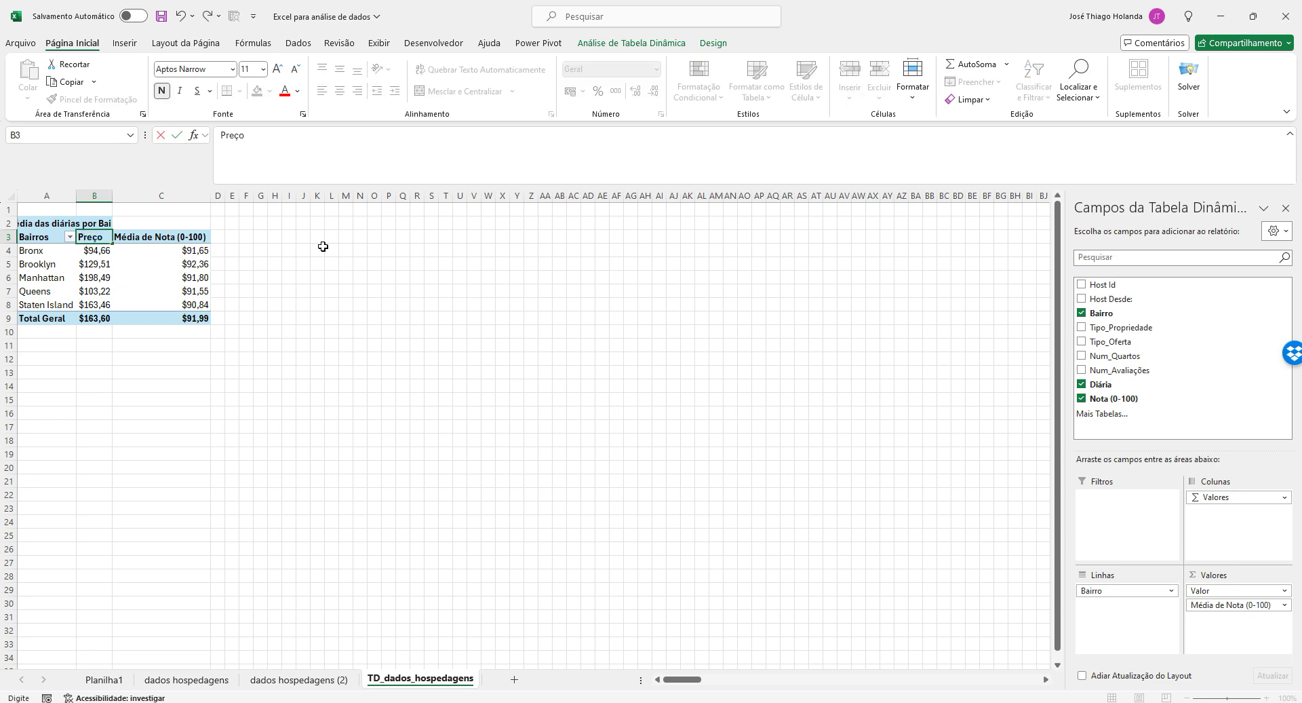
text(s)
key(Return)
key(Up)
key(Right)
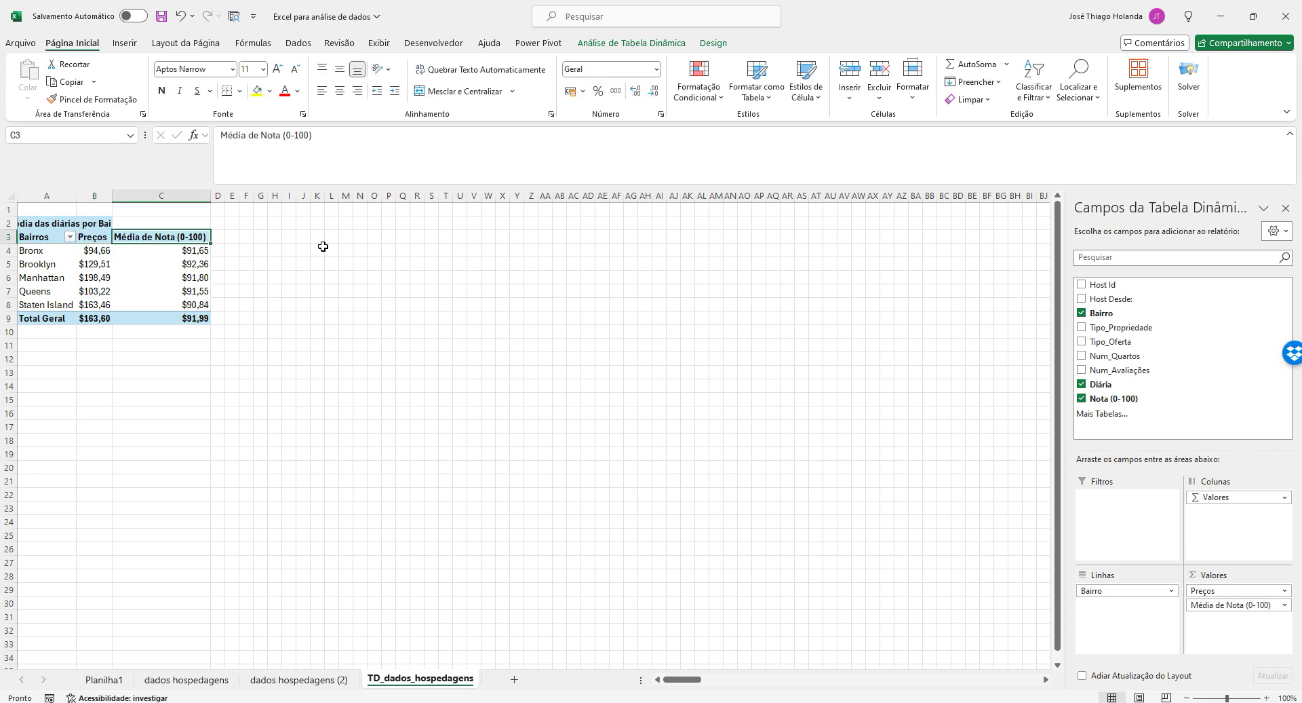
key(Left)
key(Right)
text(No)
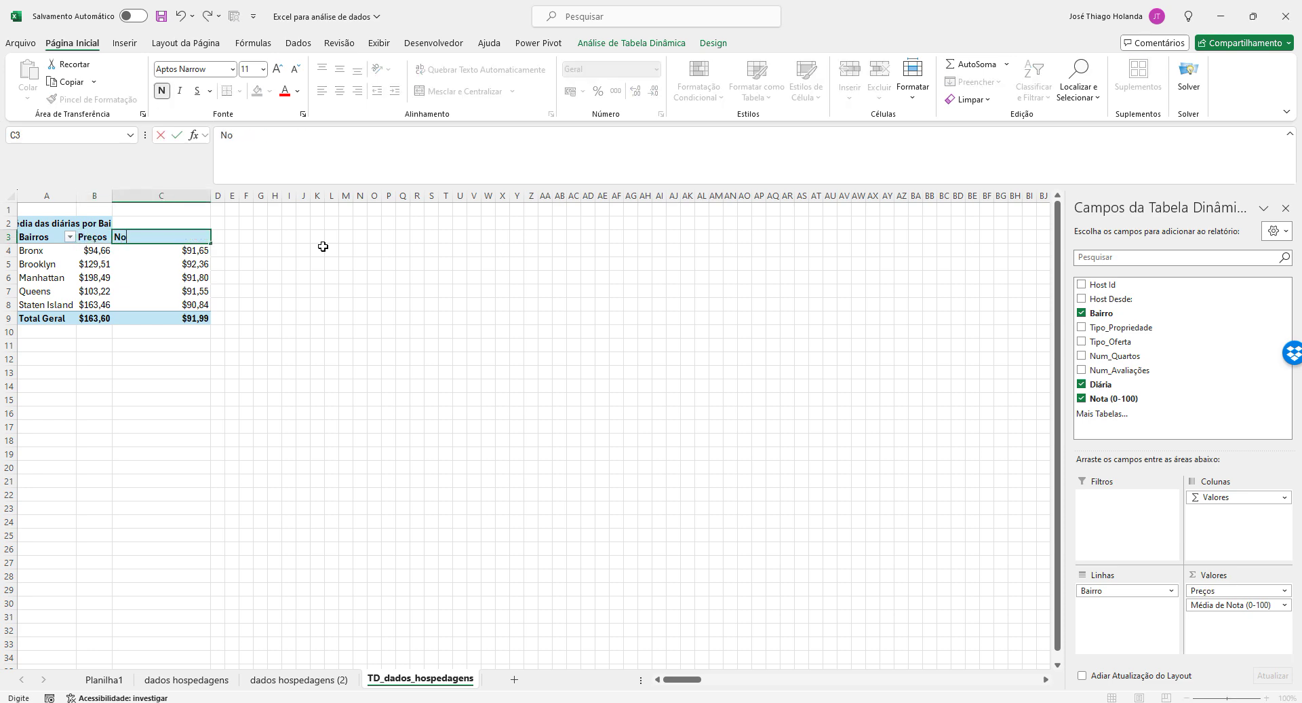
key(Return)
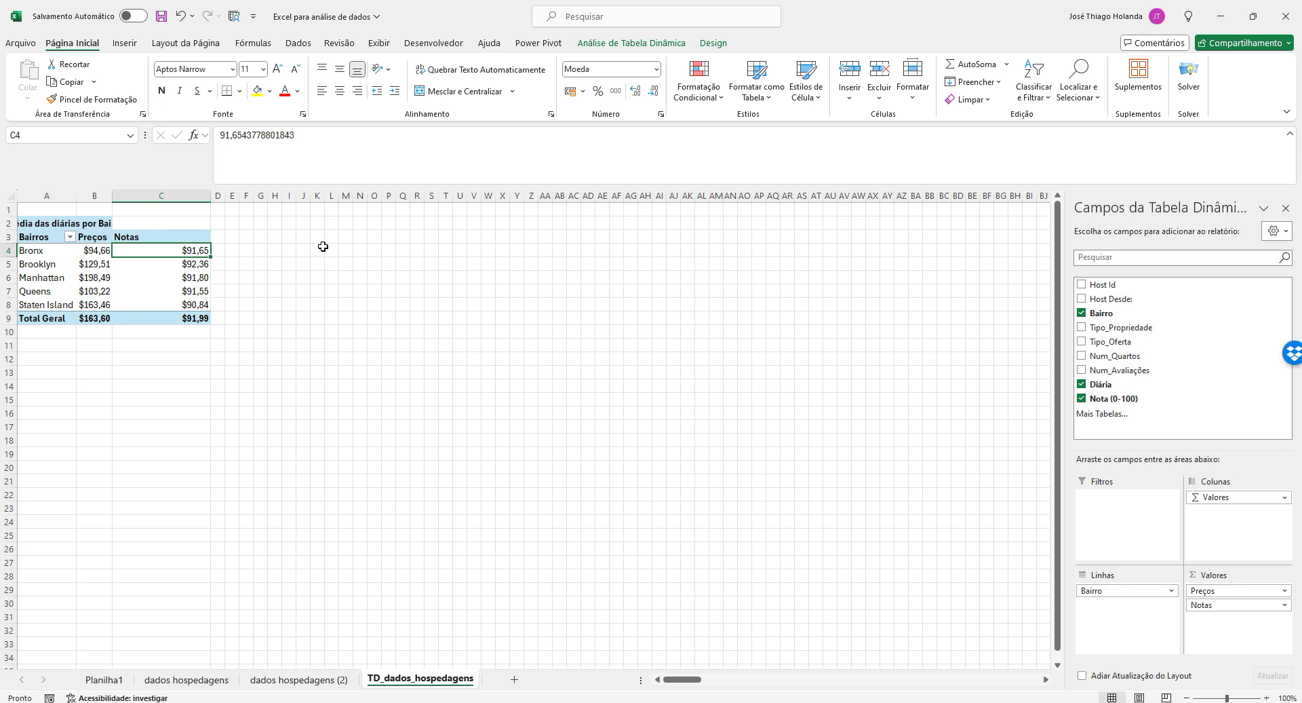
Format the Notas values in C4:C9 as Número and fit column C to its contents
shift+click(198, 319)
click(656, 68)
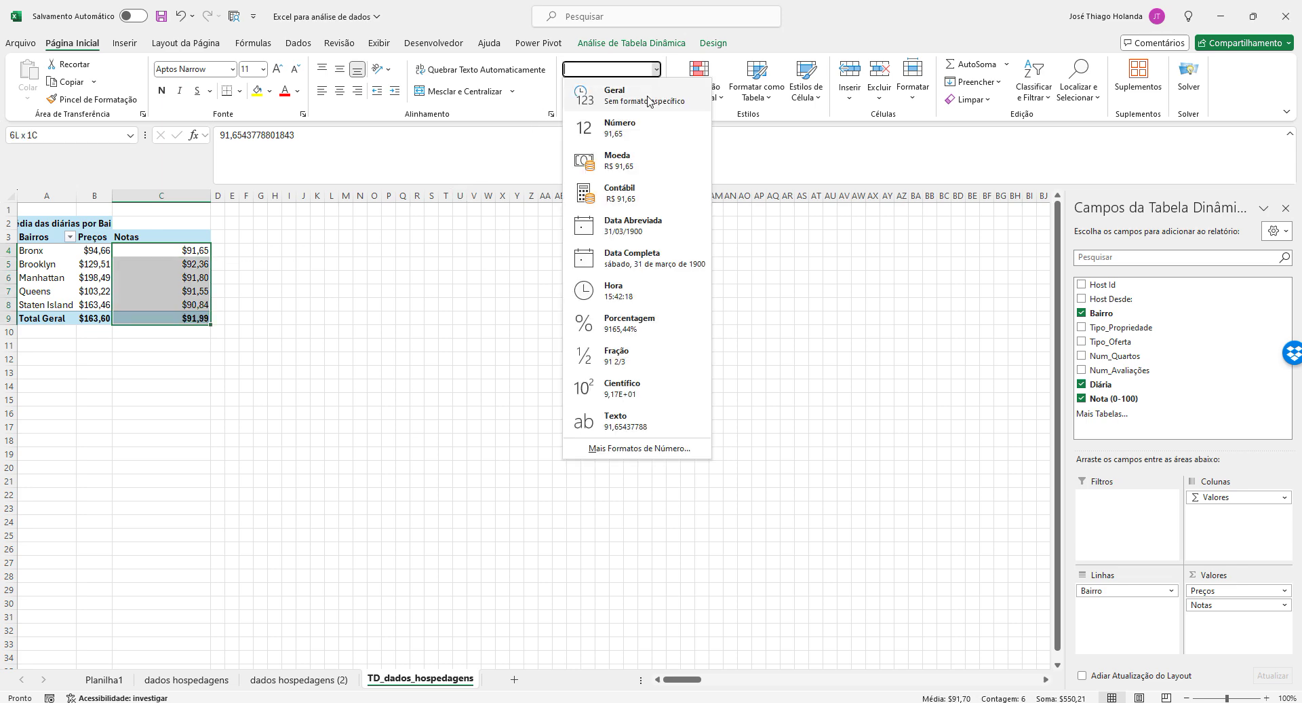
click(636, 130)
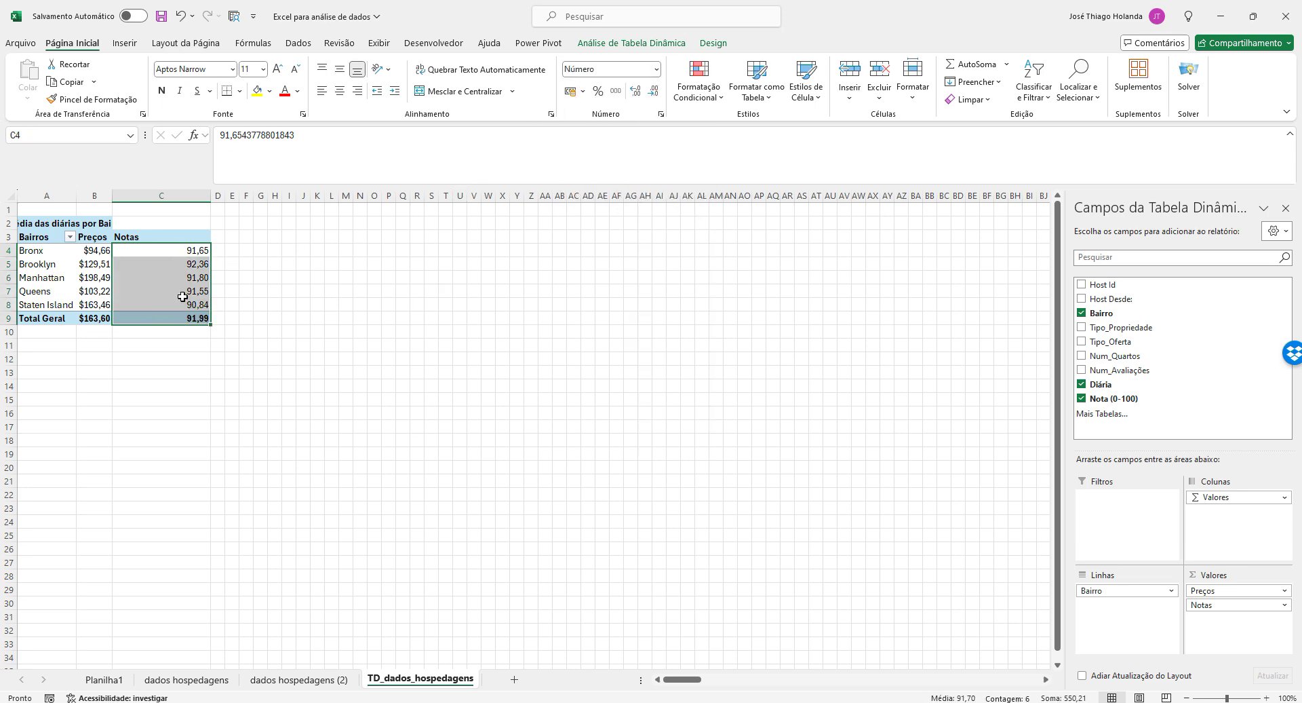
double_click(211, 196)
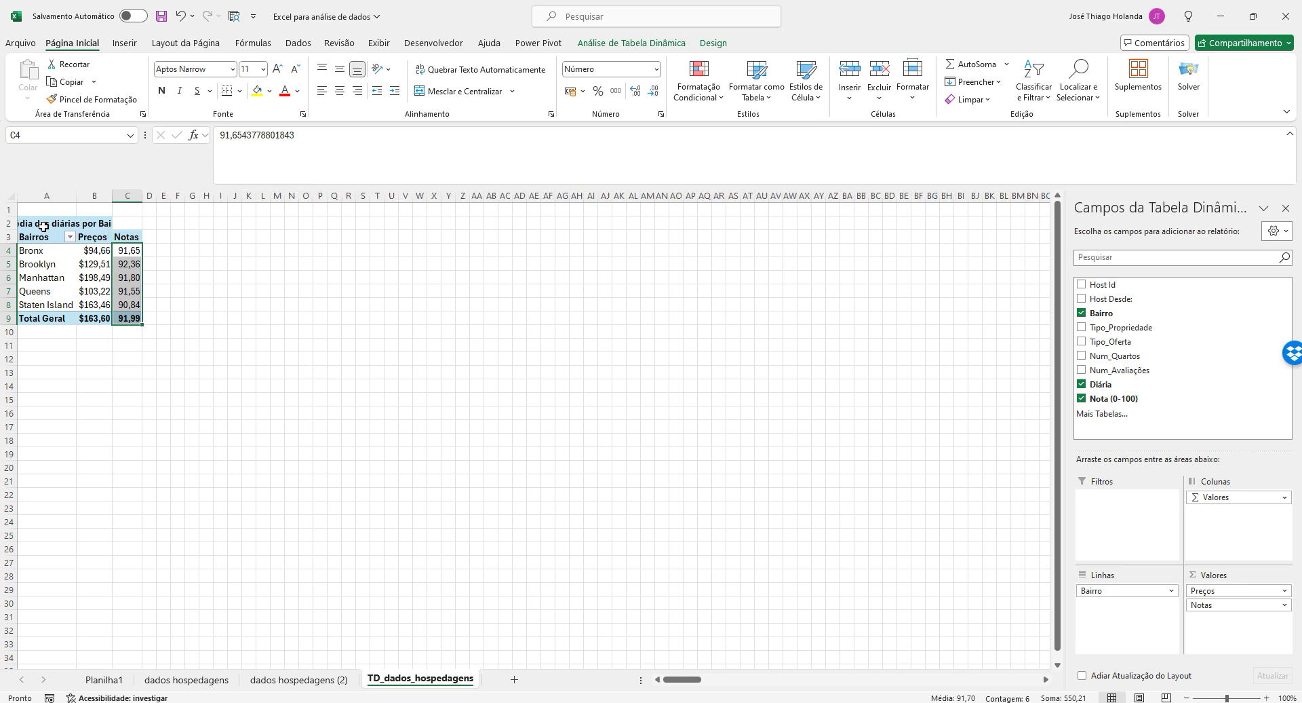
Merge and center the title across A2:C2 and widen column C slightly
drag(42, 226, 129, 224)
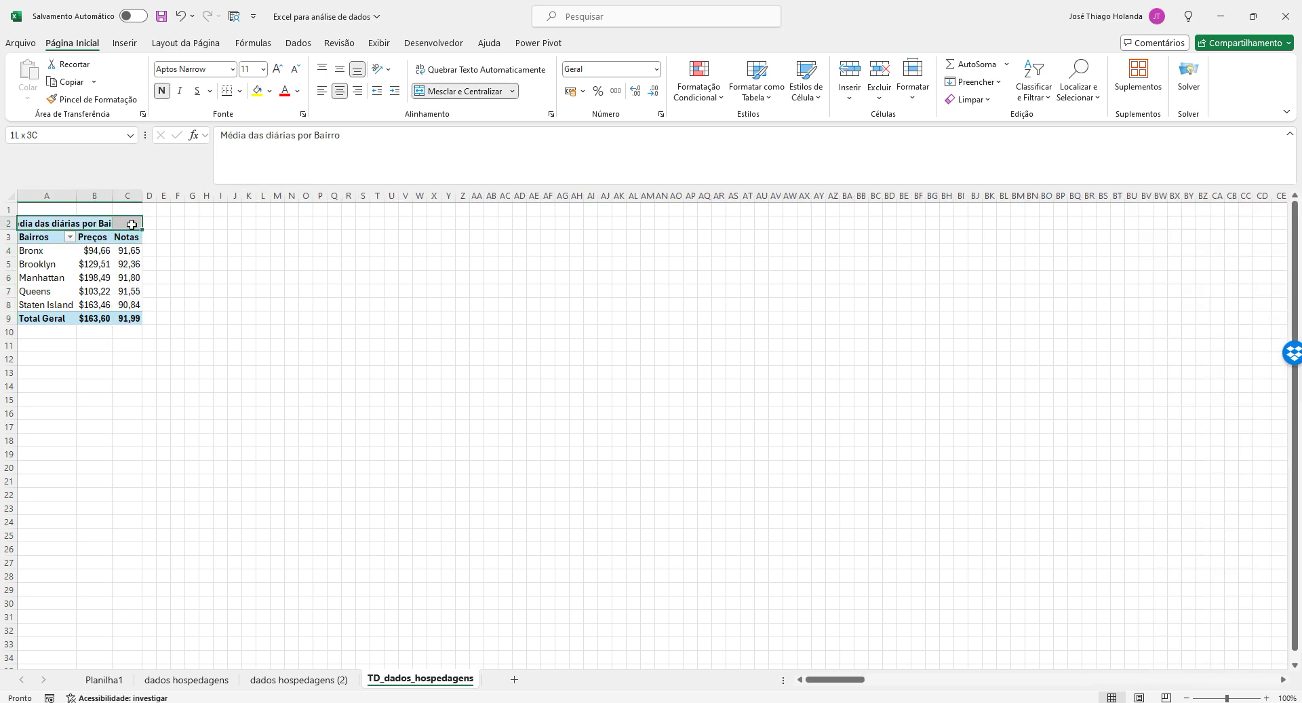
click(459, 91)
click(291, 263)
drag(143, 196, 114, 194)
click(108, 278)
click(139, 293)
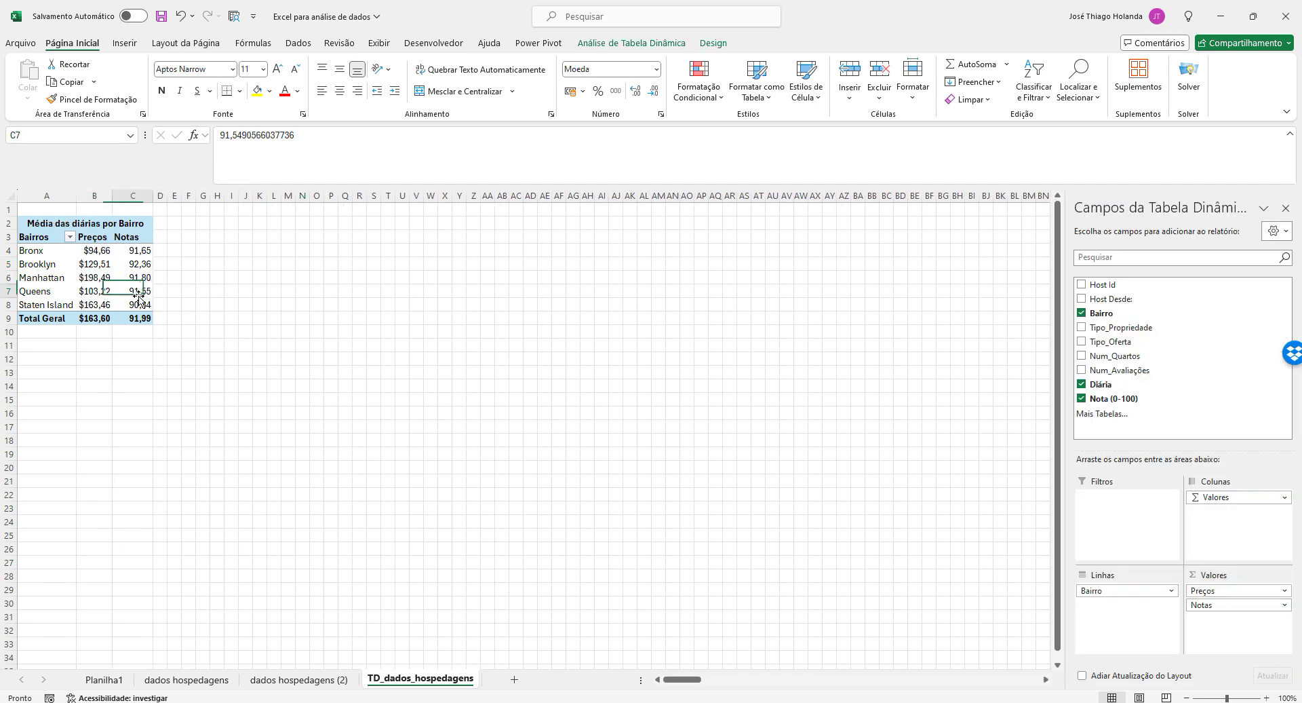
click(93, 252)
click(140, 252)
click(139, 278)
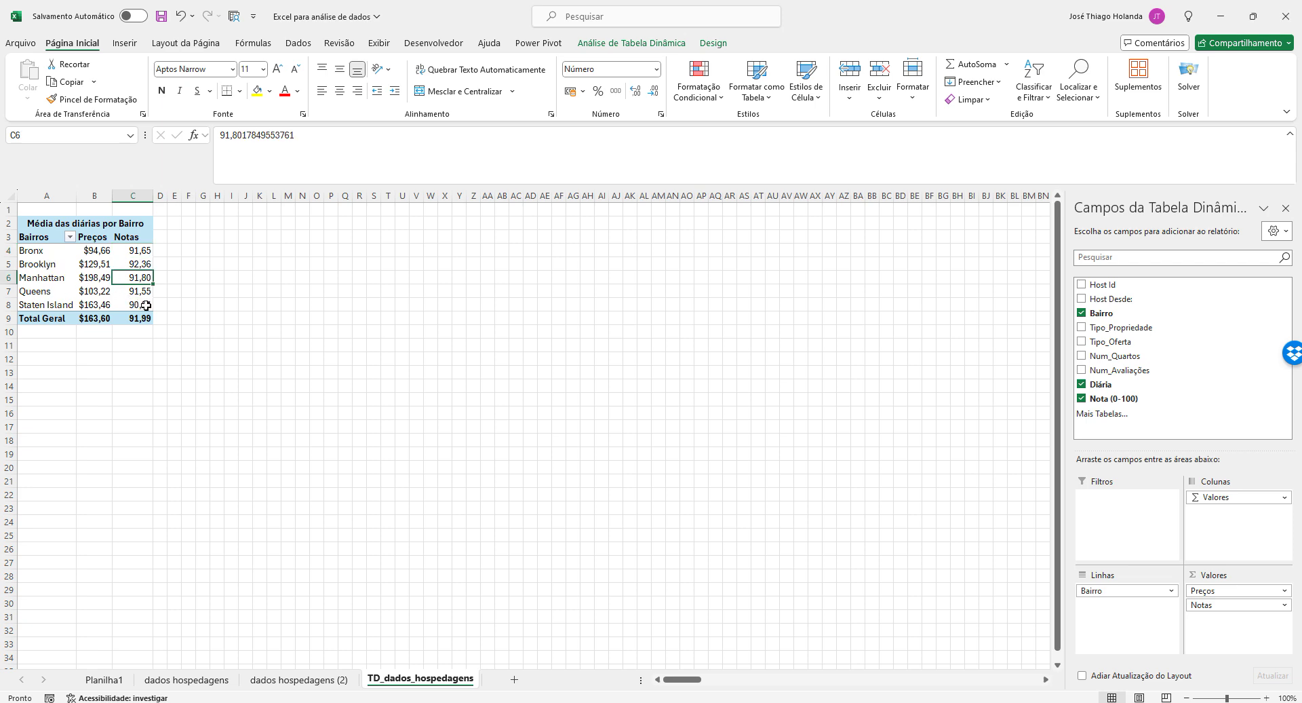
Check the task statement on Planilha1, then add Tipo_Oferta as a report filter to the pivot table on TD_dados_hospedagens
click(188, 680)
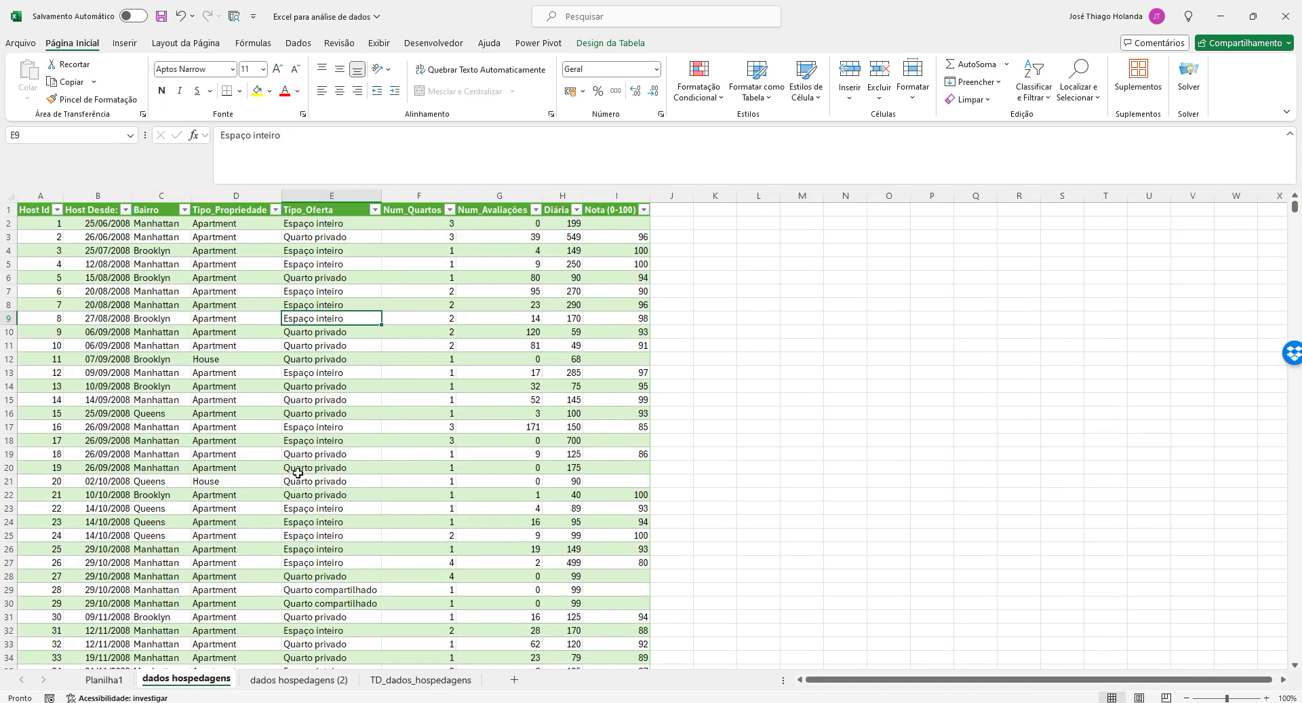
click(104, 679)
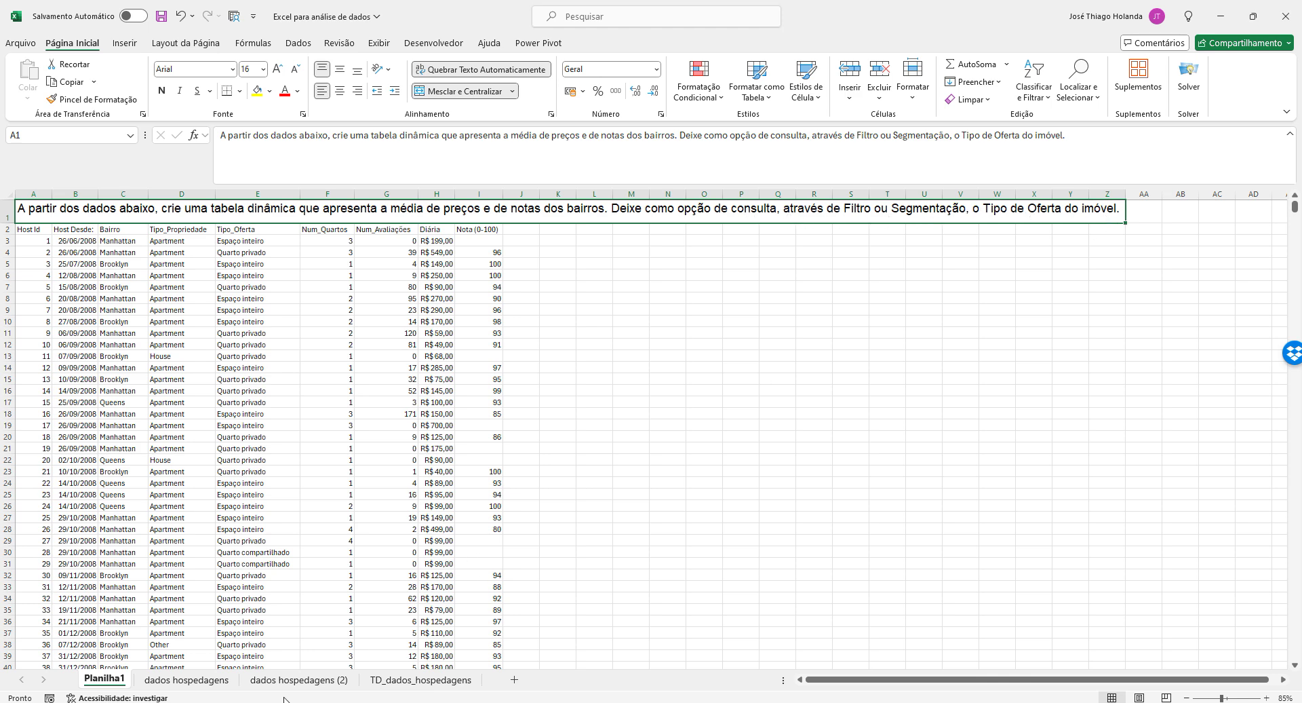
click(407, 680)
click(400, 237)
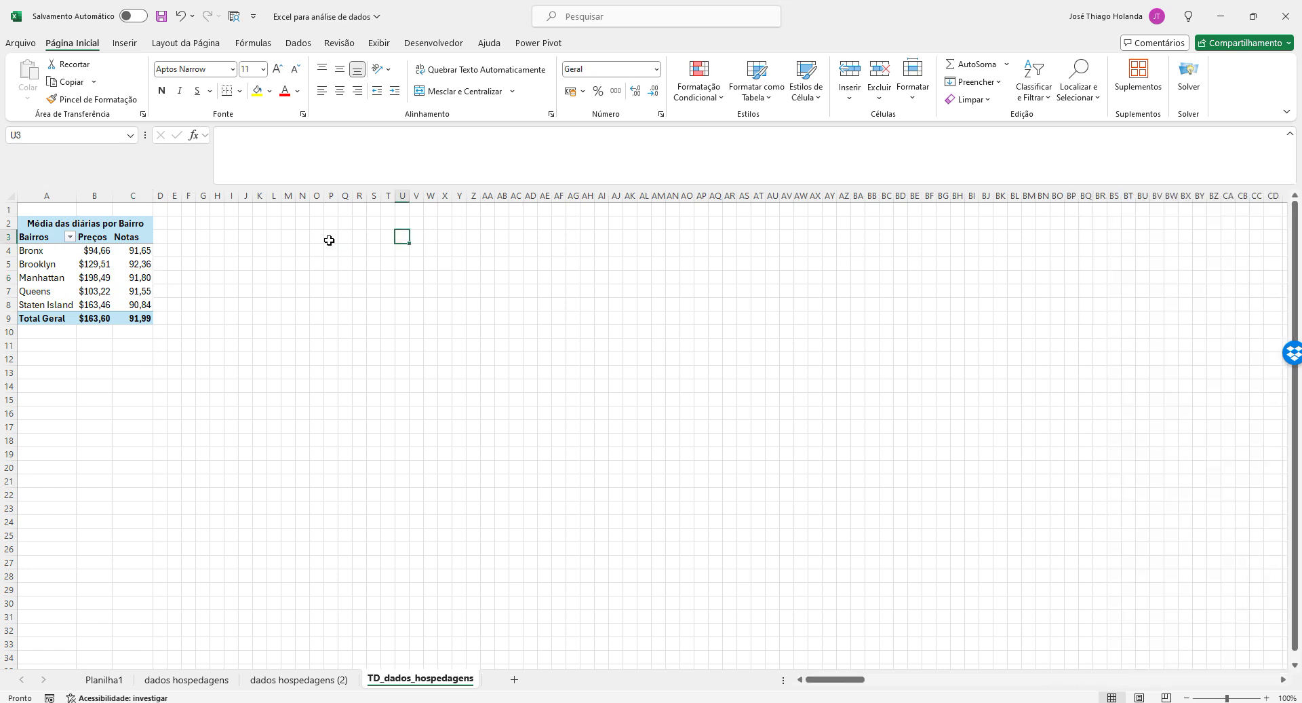
click(107, 263)
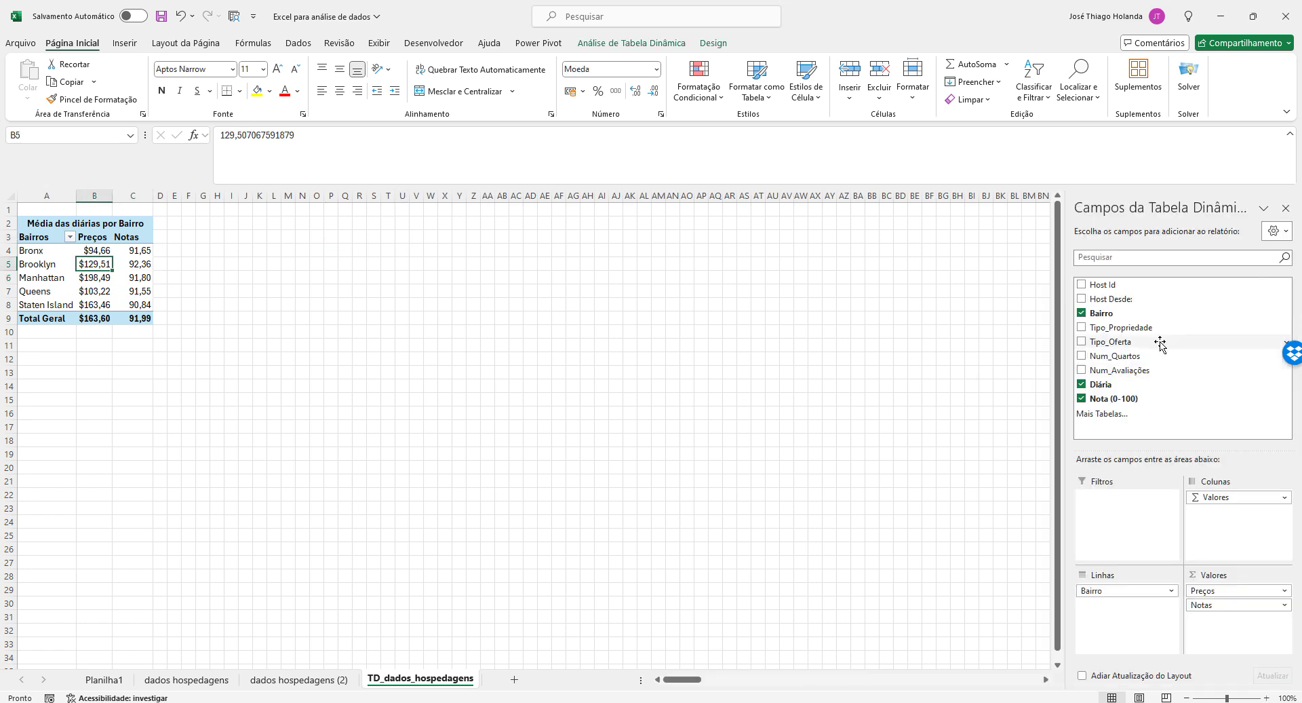
drag(1160, 344, 1137, 522)
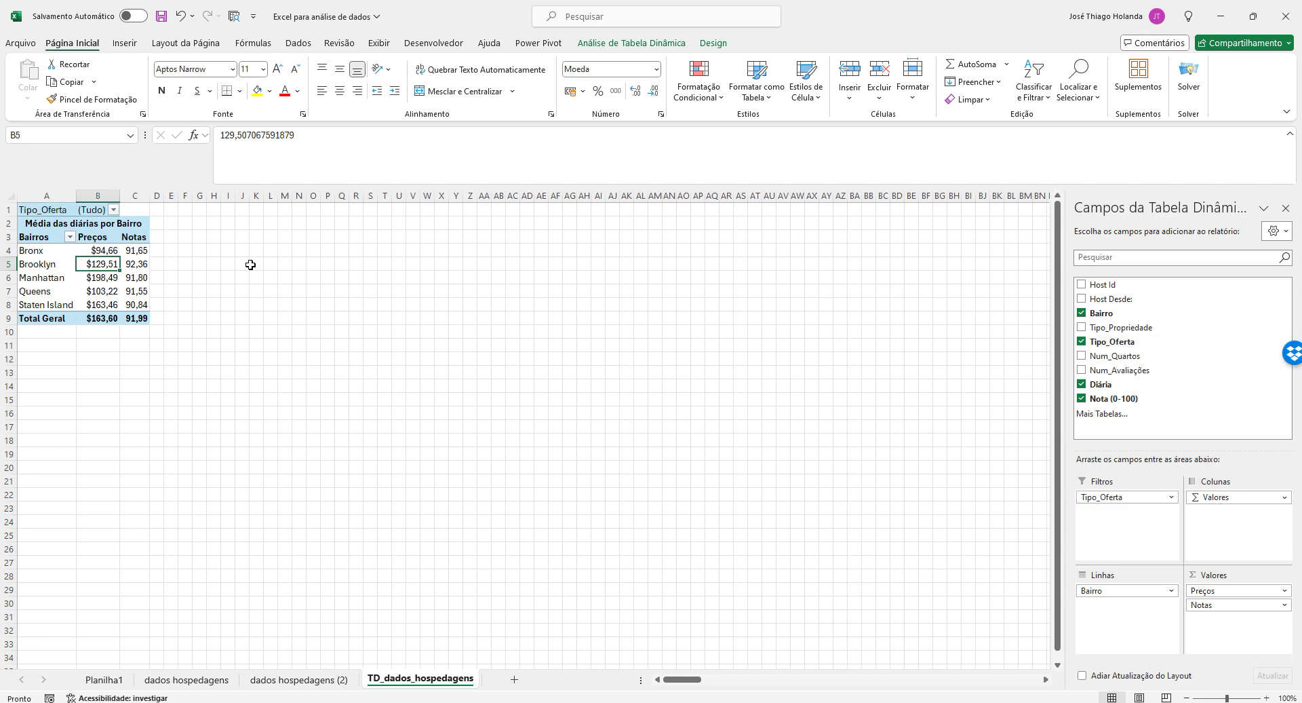
Examine the options of the Tipo_Oferta filter and the Bronx row's average price in the pivot table
click(114, 210)
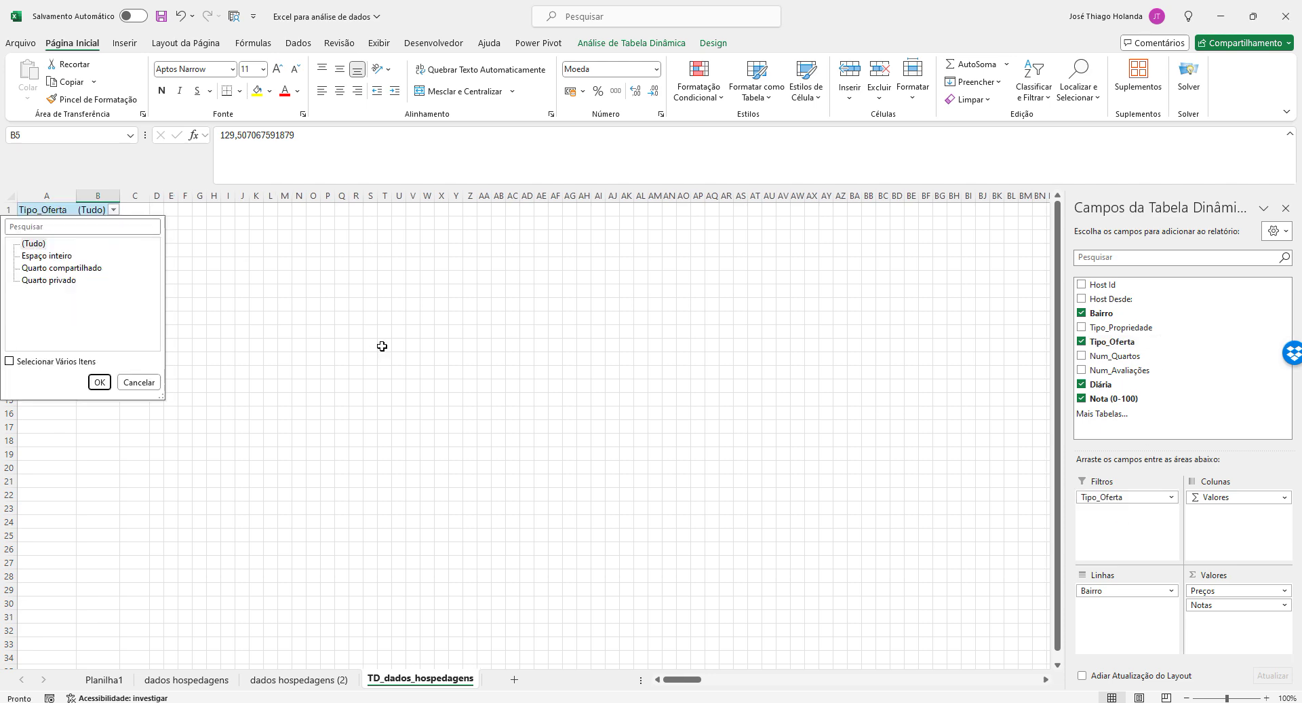
click(382, 346)
scroll(347, 343, up, 4)
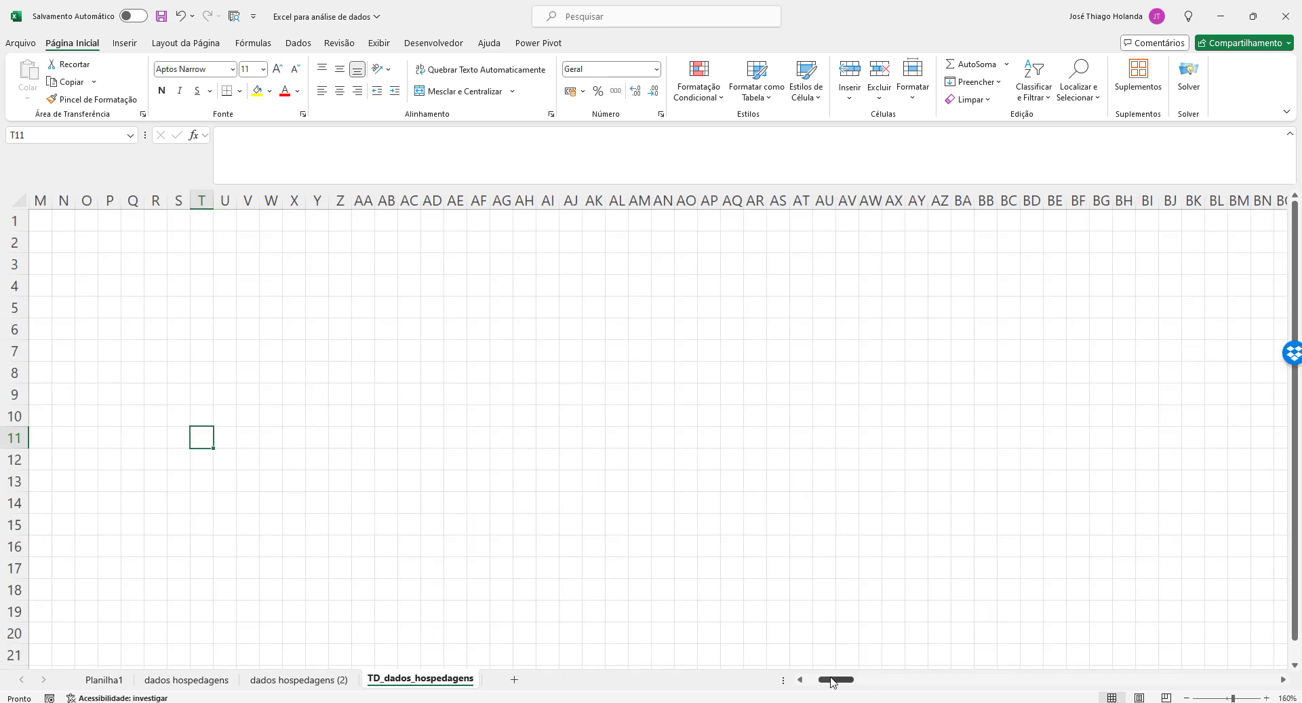
drag(836, 679, 823, 679)
click(404, 312)
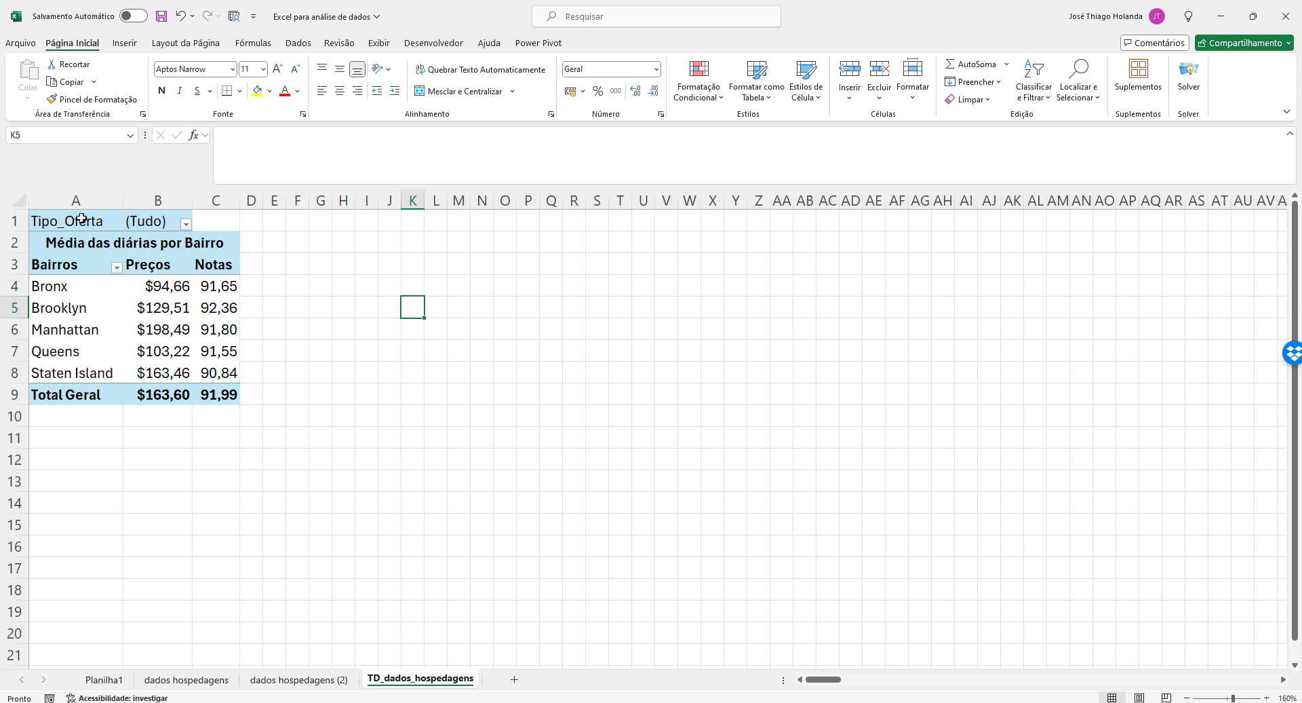
click(185, 224)
click(351, 256)
click(84, 289)
key(Right)
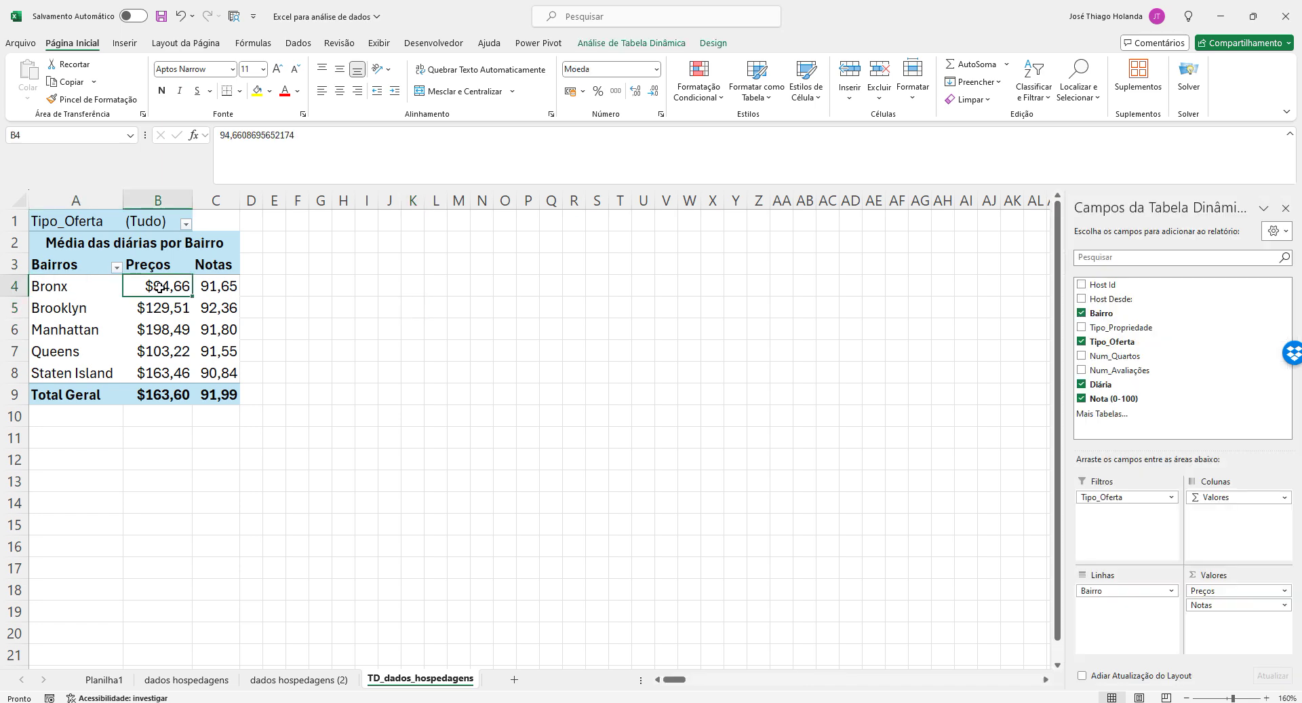
click(74, 288)
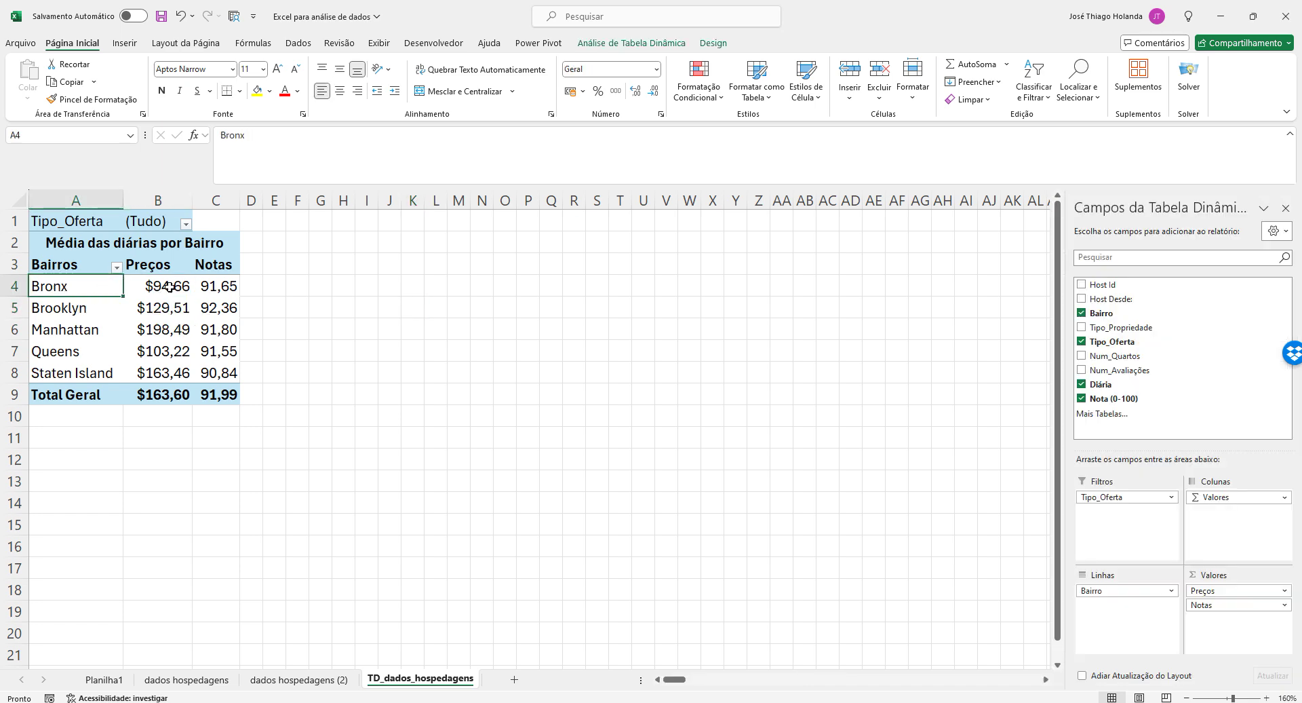
click(170, 287)
Filter the pivot table by Tipo_Oferta Espaço inteiro, and after that by Quarto compartilhado
click(185, 224)
click(88, 270)
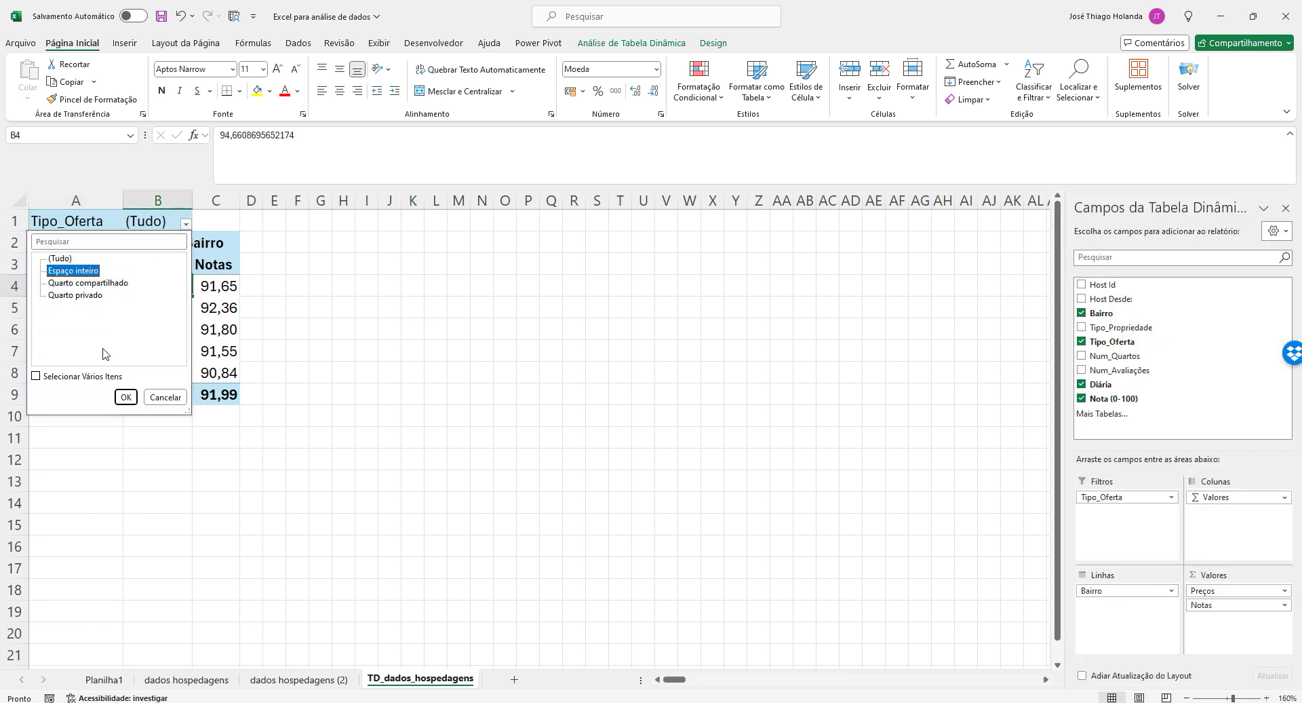
click(126, 396)
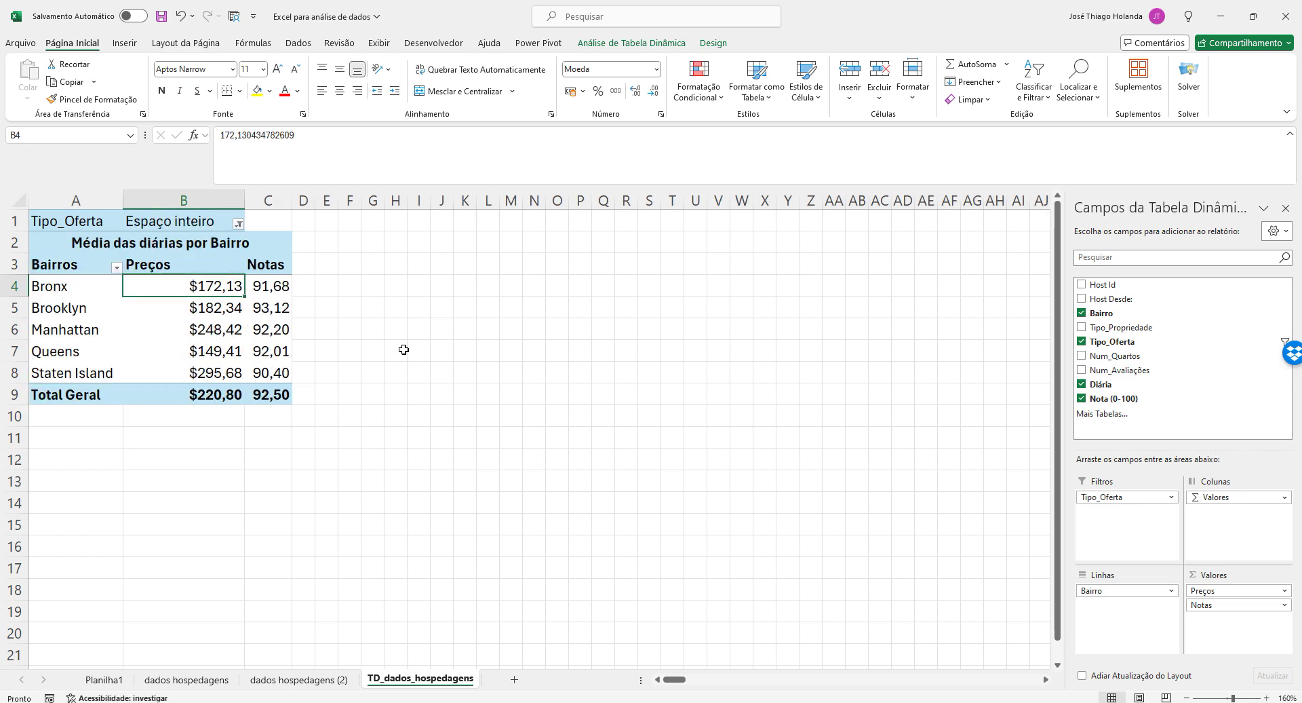
click(239, 223)
click(155, 283)
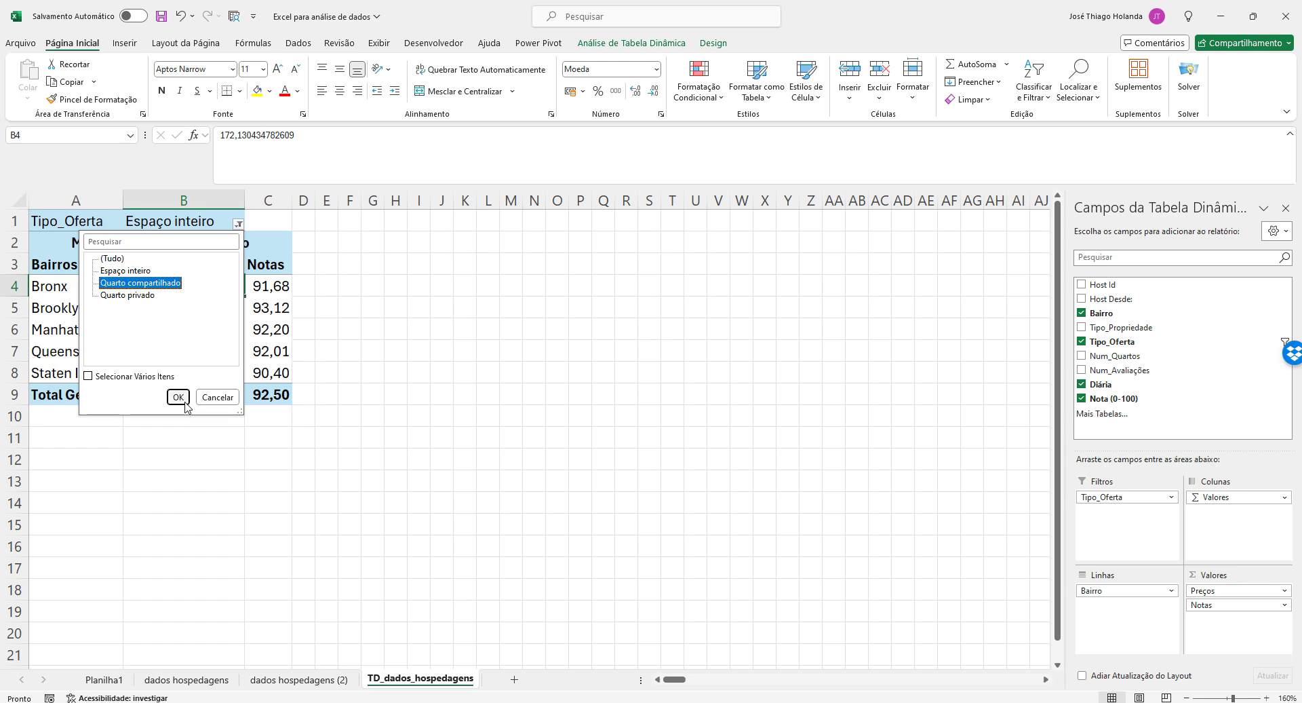
click(178, 397)
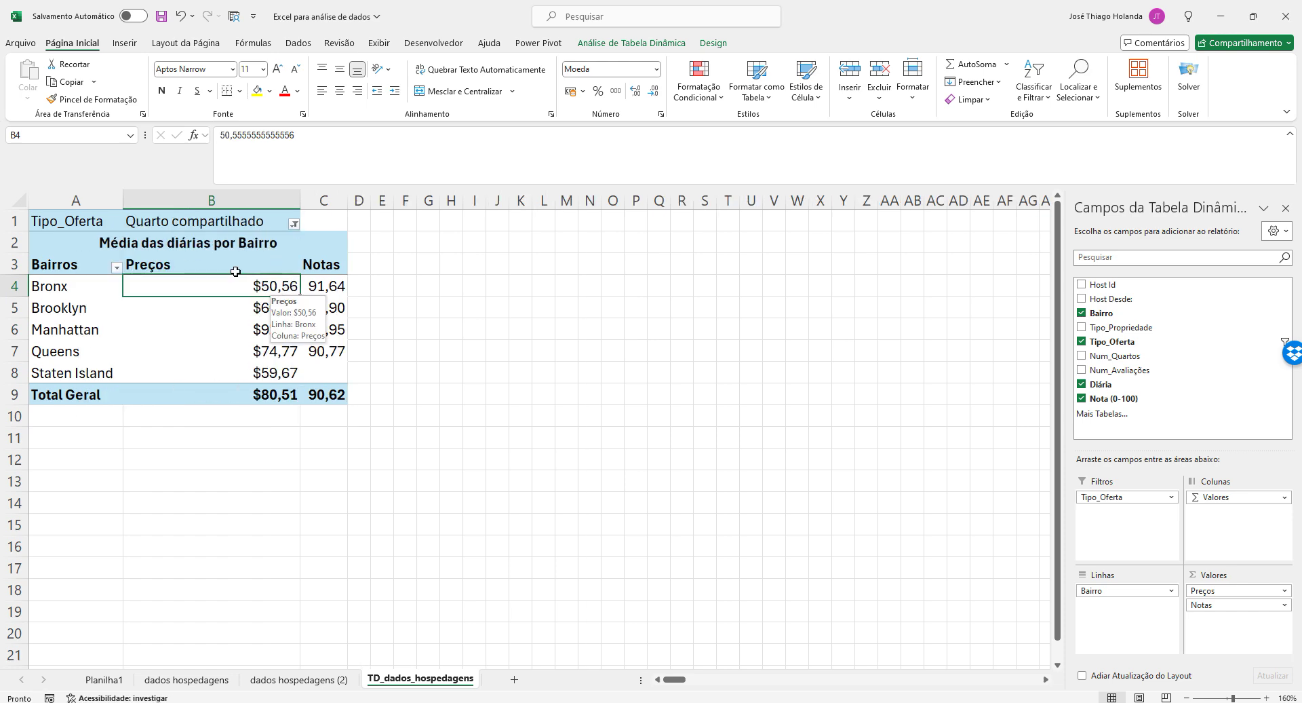
Switch the Tipo_Oferta filter to Quarto privado, and after that back to Espaço inteiro
click(293, 224)
click(189, 296)
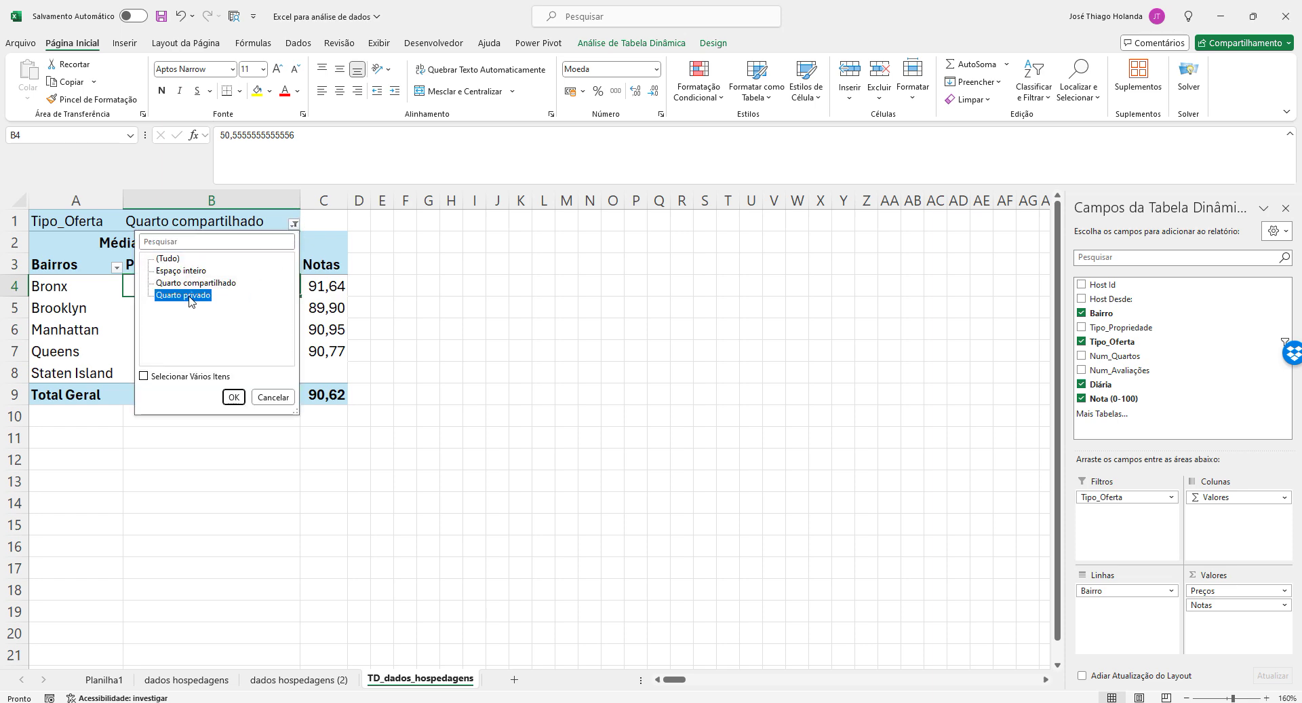
click(234, 397)
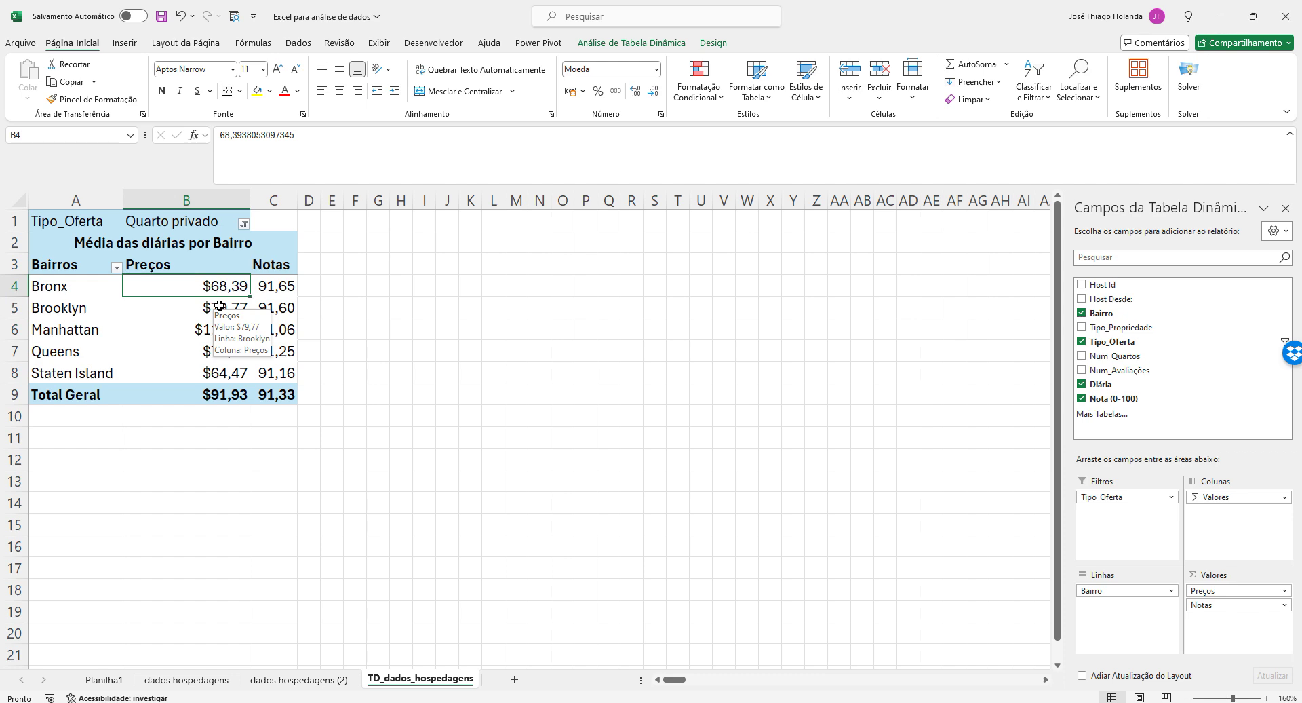
click(244, 224)
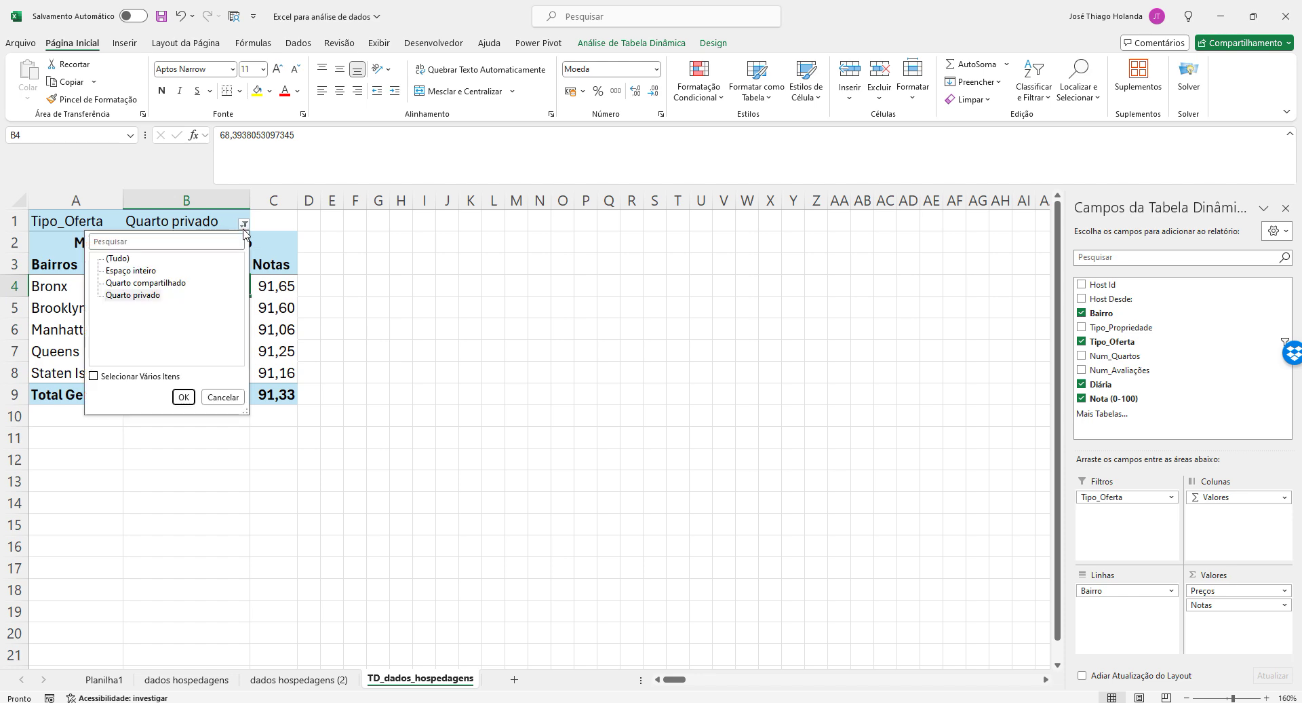
click(129, 270)
click(183, 397)
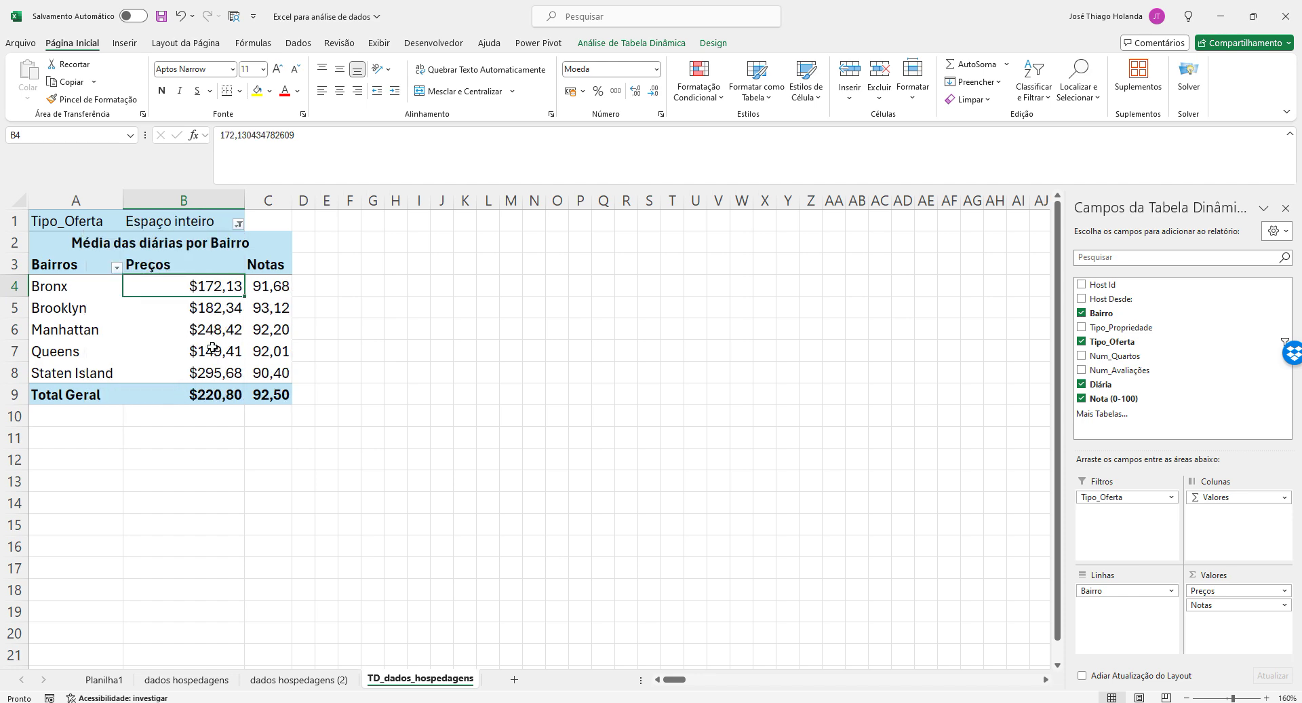
click(352, 351)
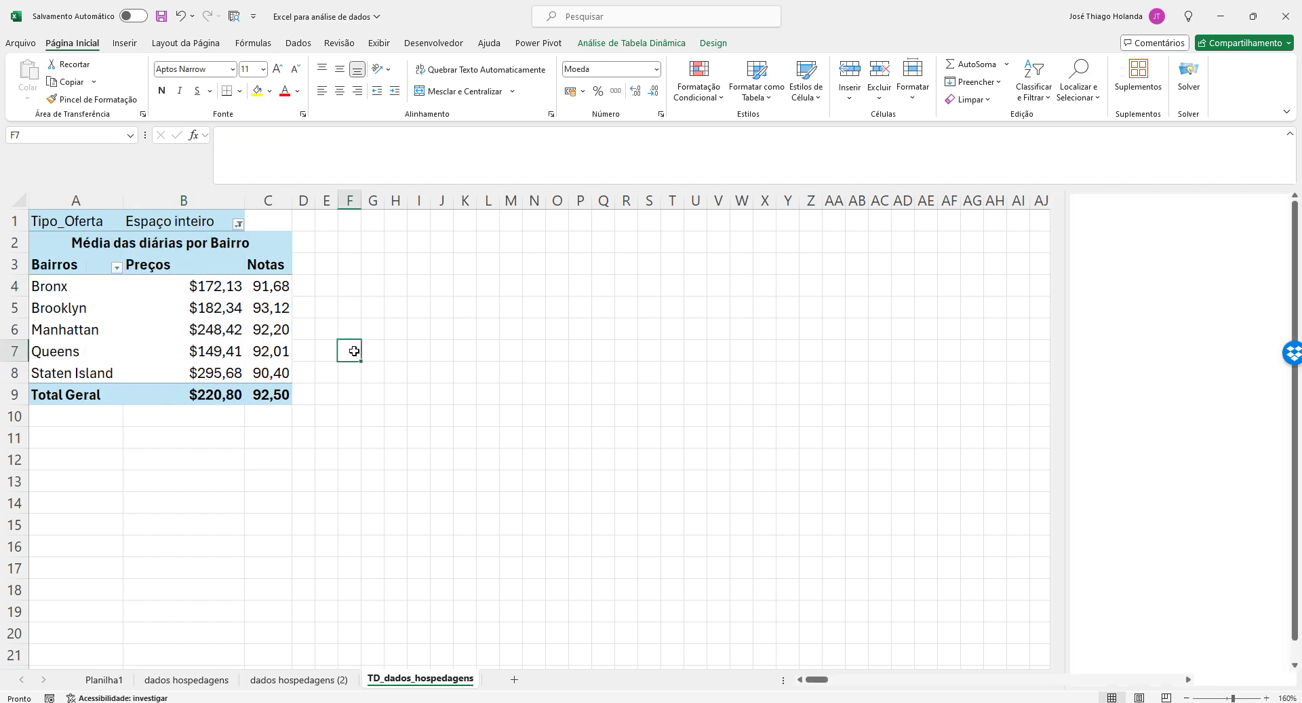
click(73, 223)
click(165, 223)
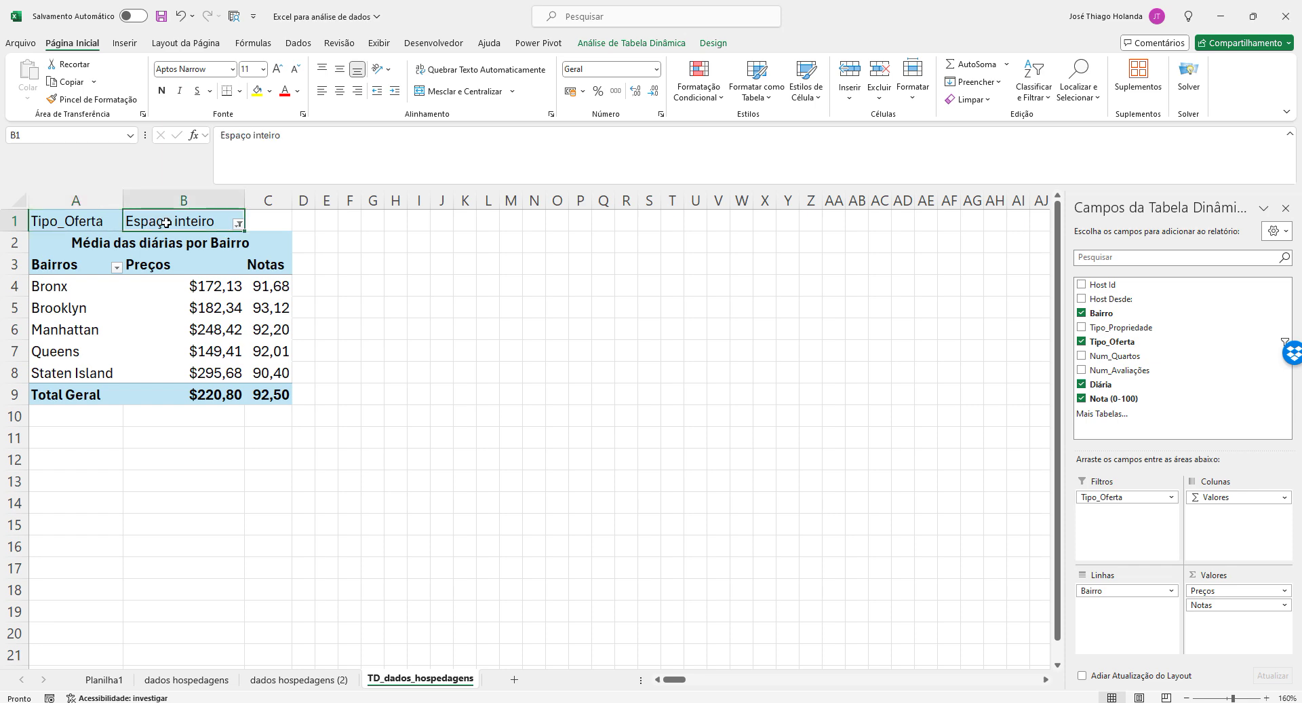
click(102, 221)
click(192, 223)
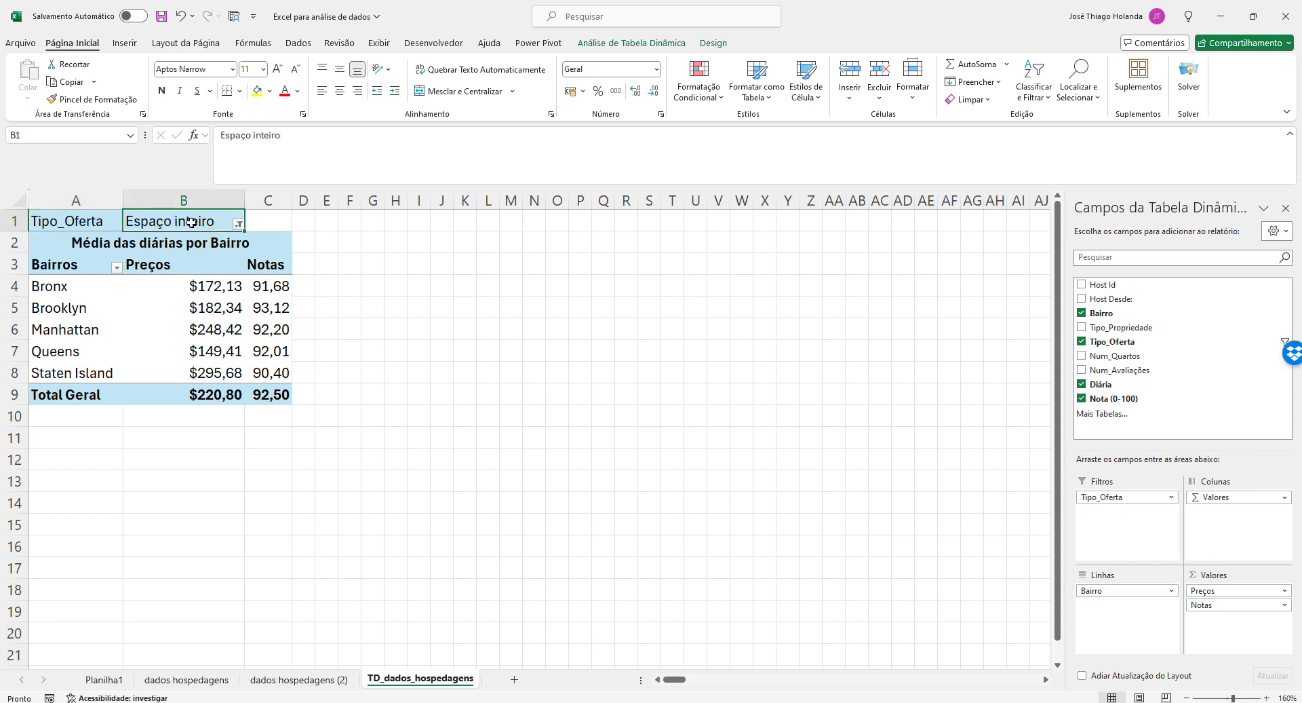
click(78, 223)
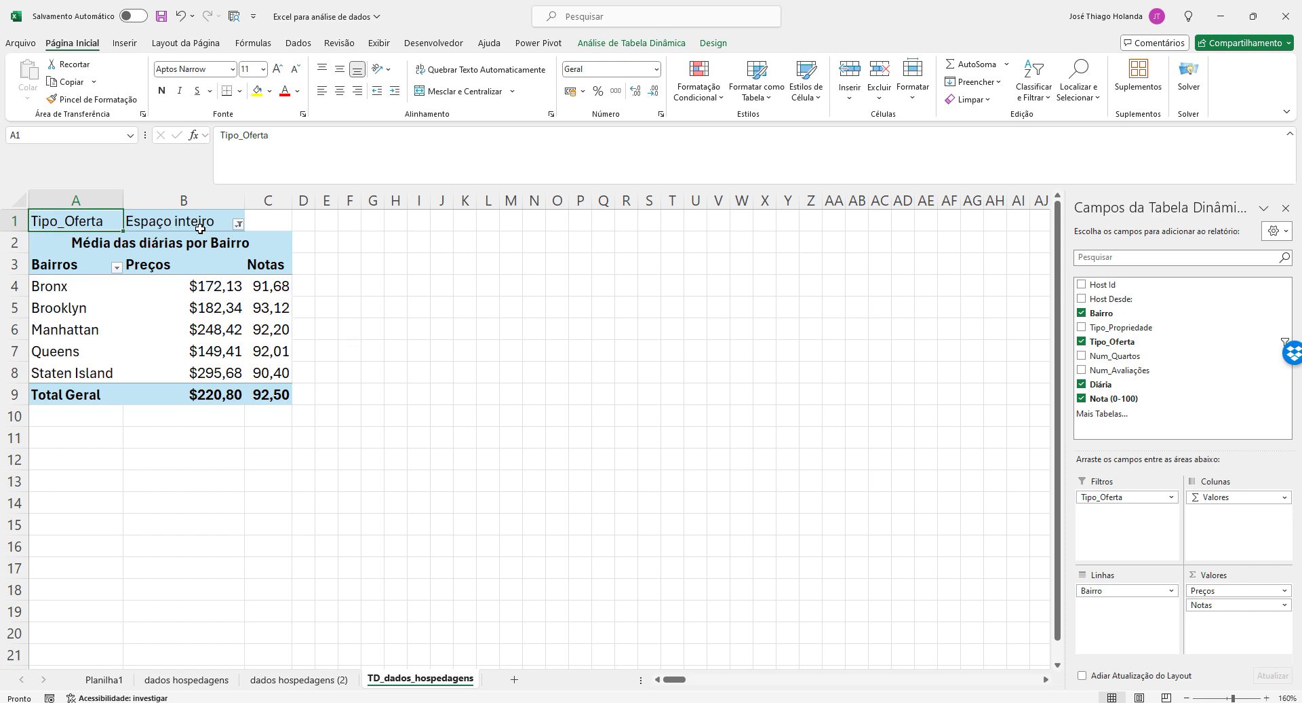
ctrl+scroll(367, 348, up, 1)
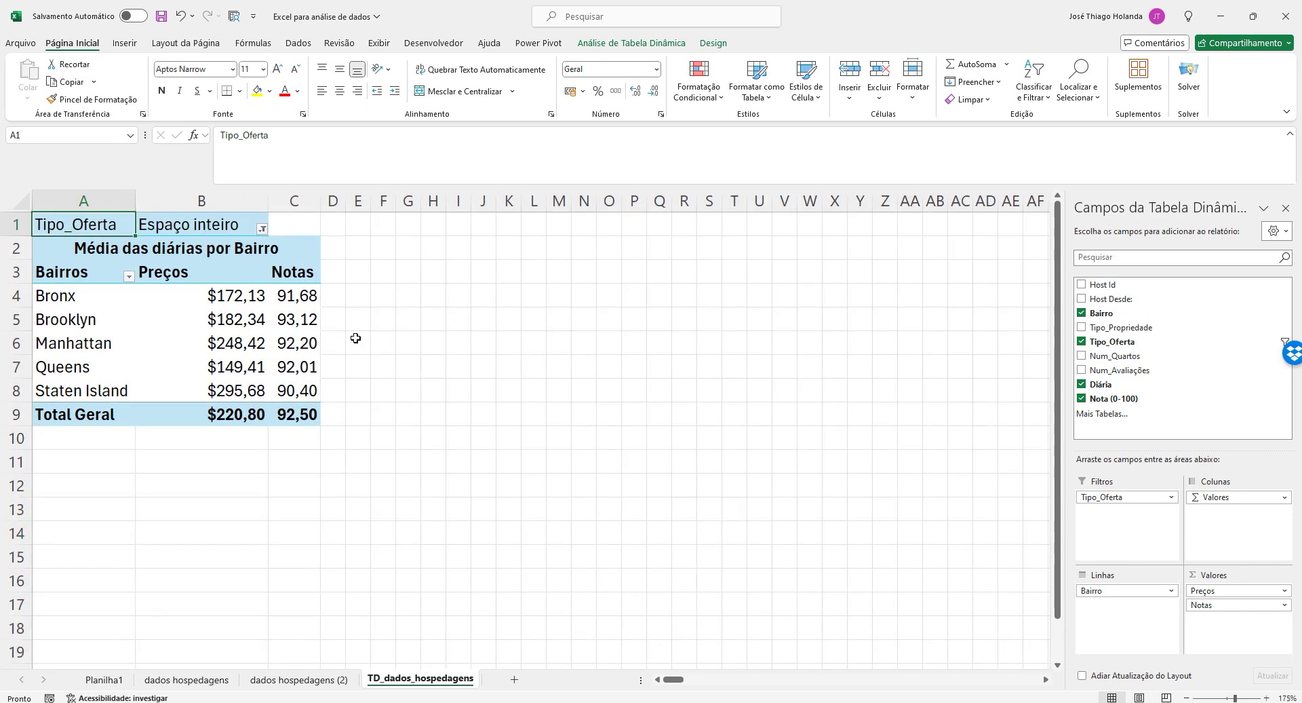
Enable Selecionar Vários Itens in the Tipo_Oferta filter and show Espaço inteiro together with Quarto privado
click(213, 225)
click(264, 231)
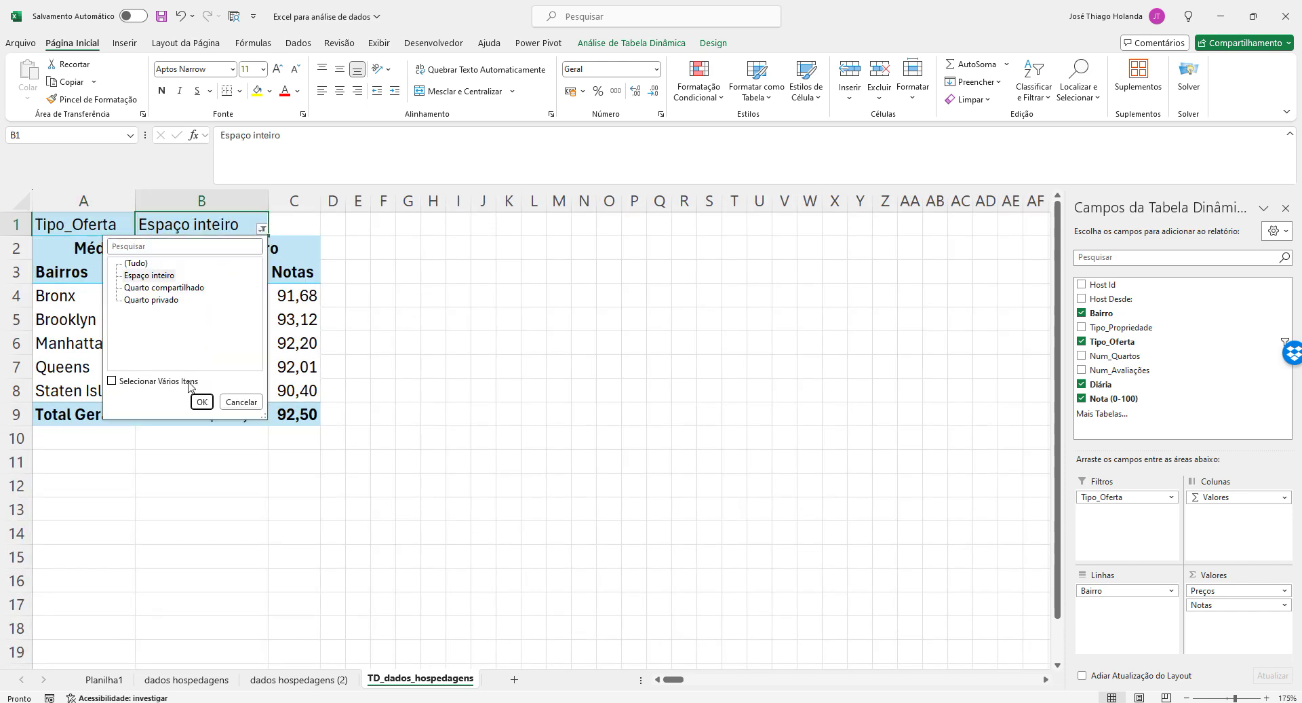
click(122, 382)
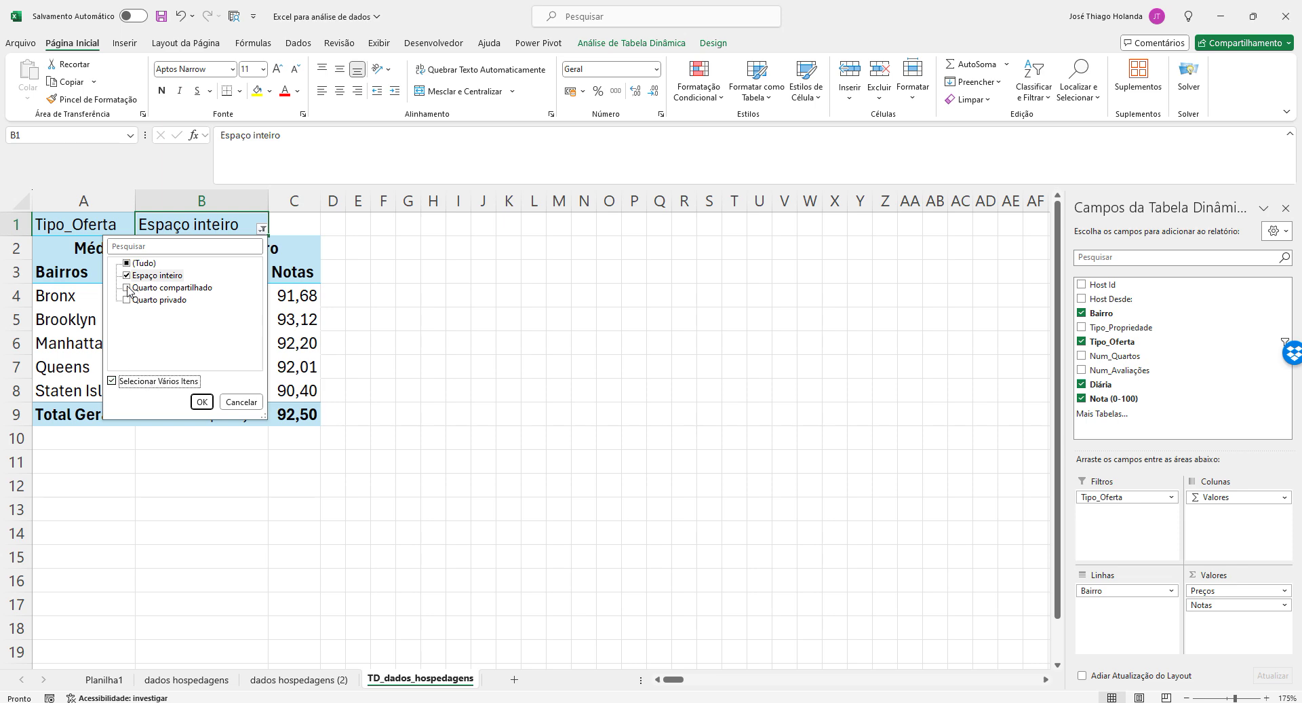
click(128, 288)
click(128, 299)
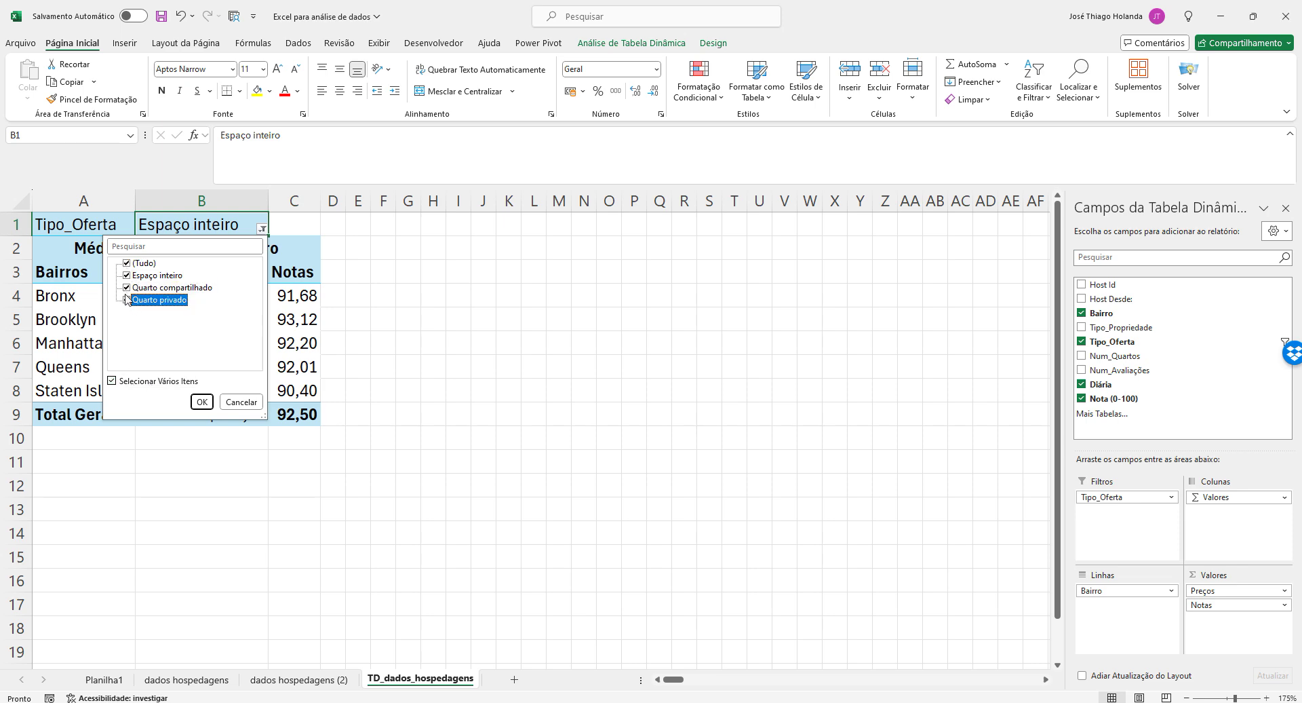
click(127, 288)
click(202, 402)
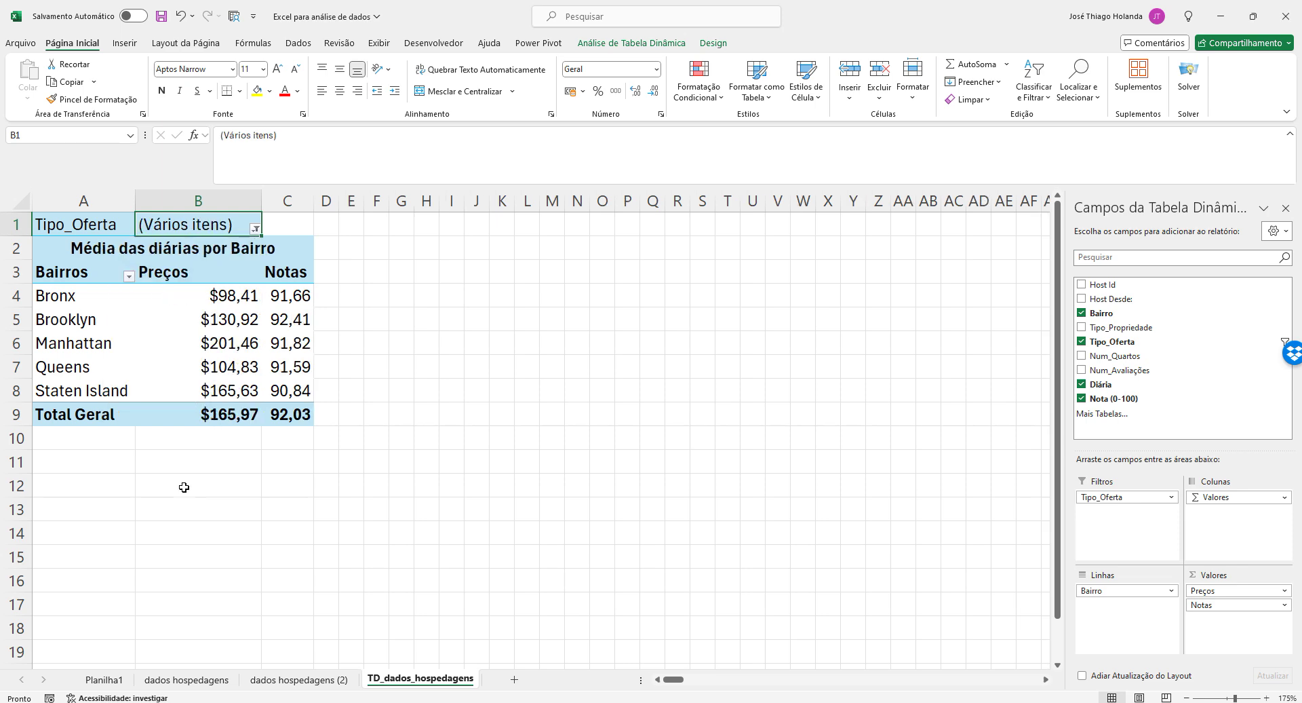
Filter Tipo_Oferta by Quarto compartilhado with Quarto privado, and after that by Espaço inteiro with Quarto compartilhado
click(255, 229)
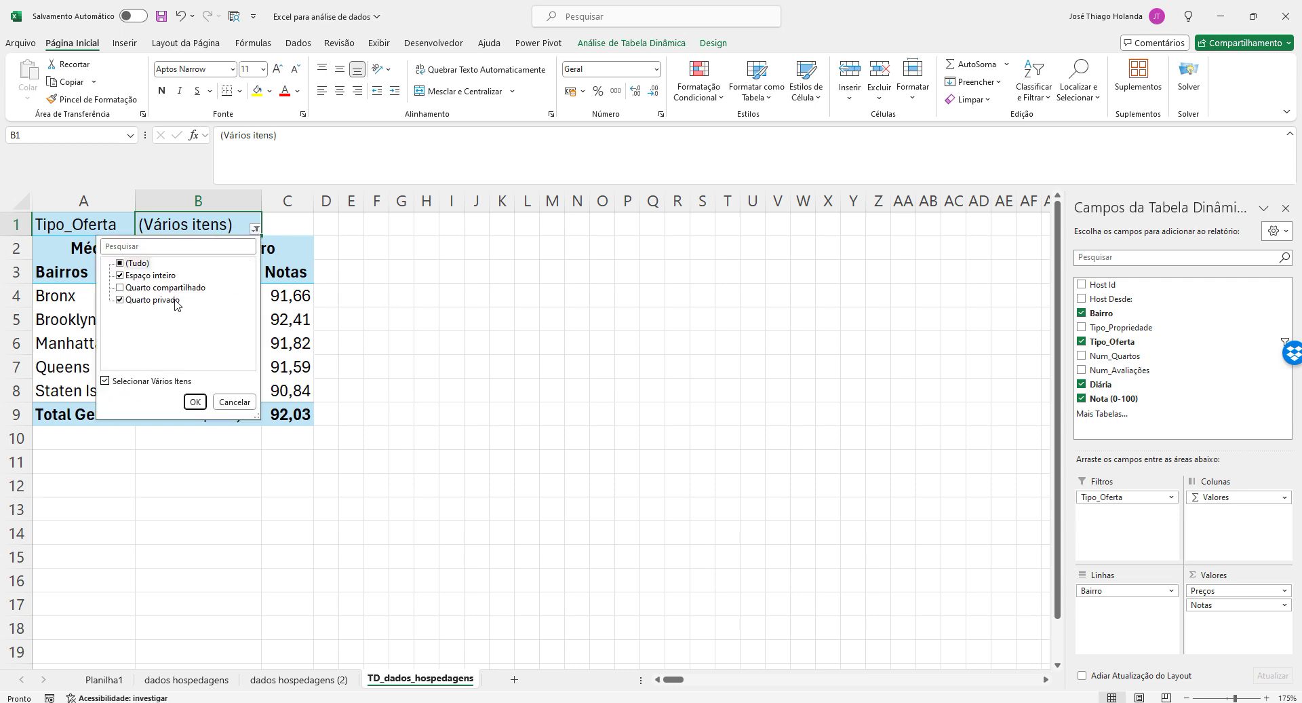
click(120, 275)
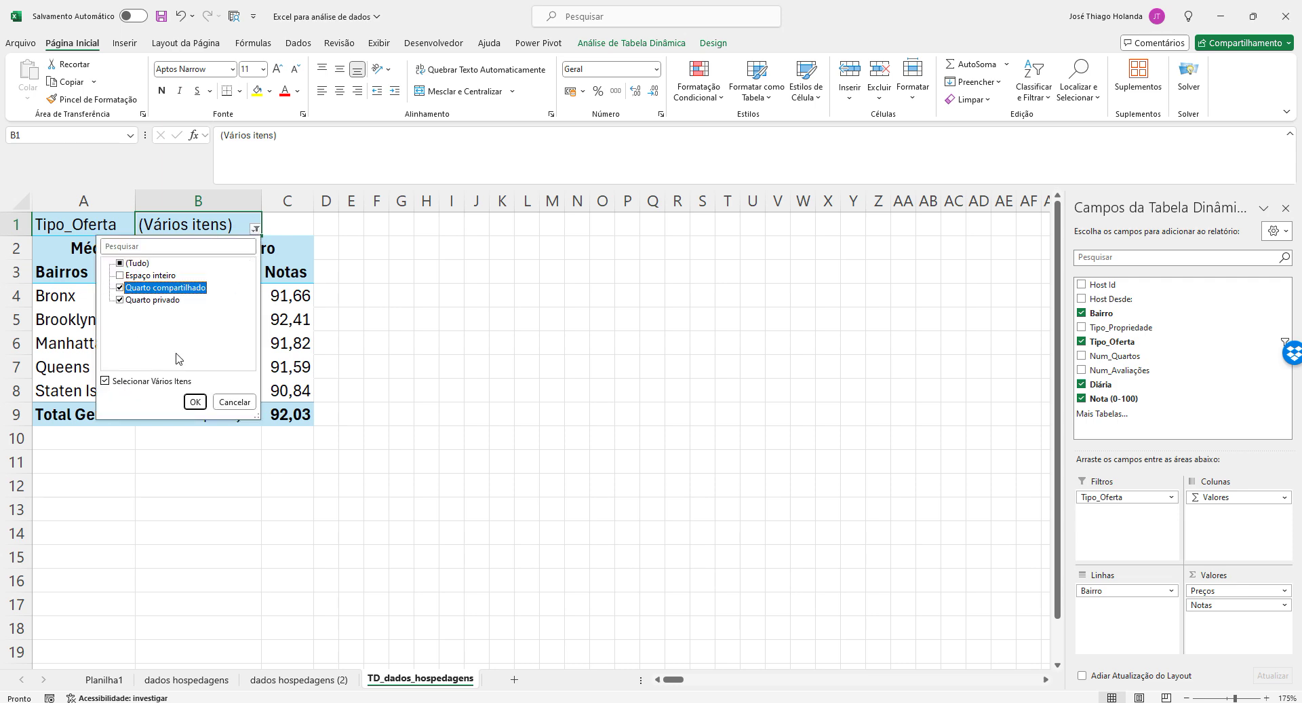
click(194, 401)
click(256, 229)
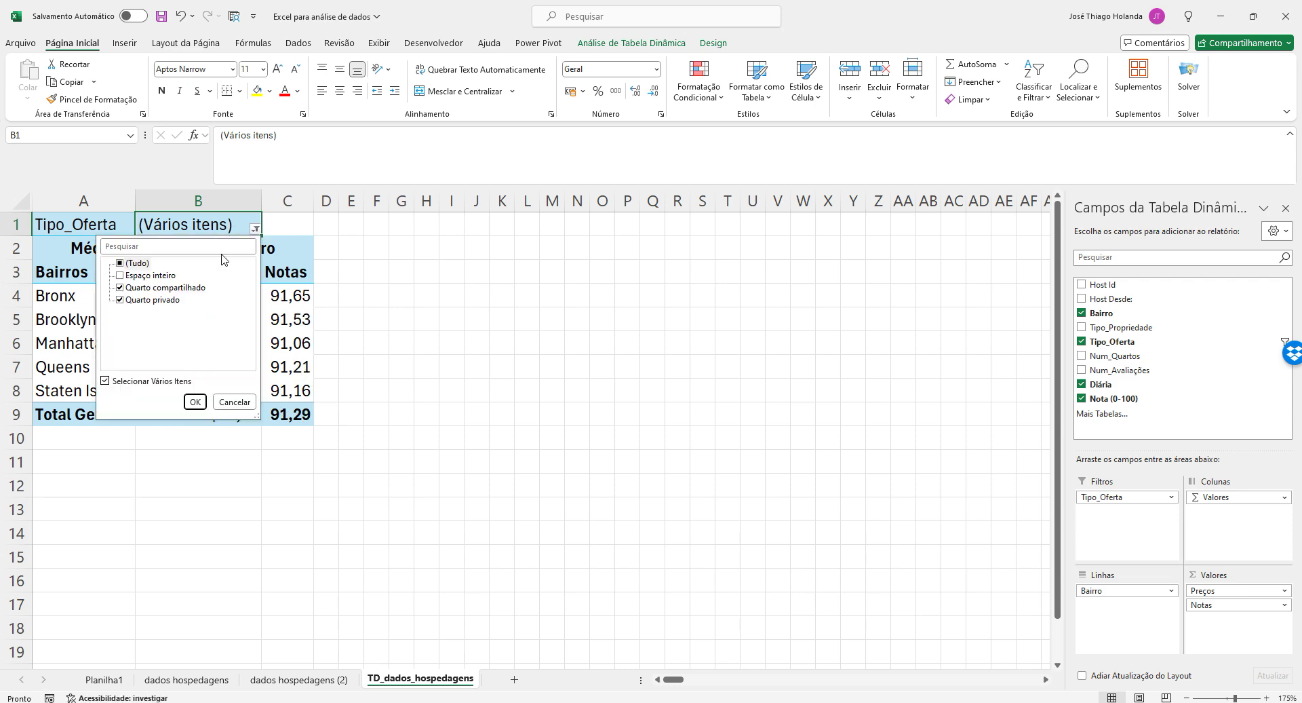
click(121, 276)
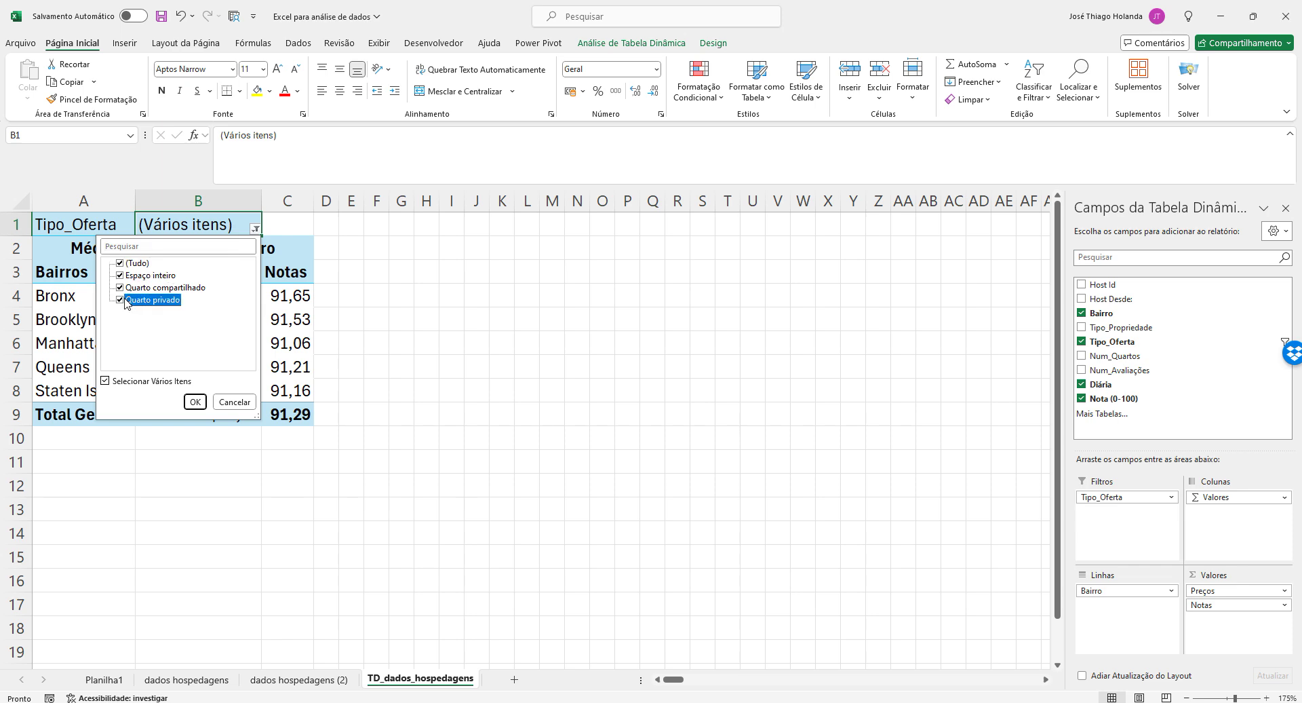
click(195, 402)
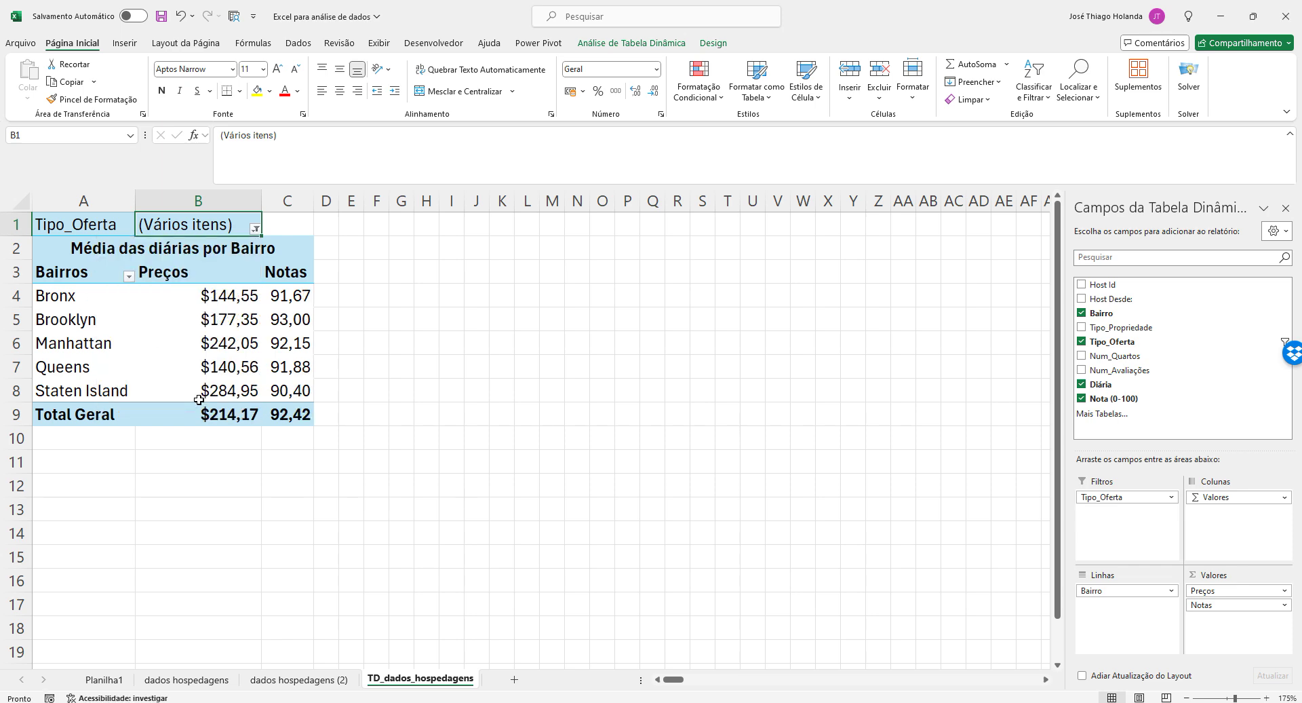
Include Quarto privado again in the Tipo_Oferta filter to show all offer types, and select cell C4 in the pivot table
click(256, 230)
click(126, 303)
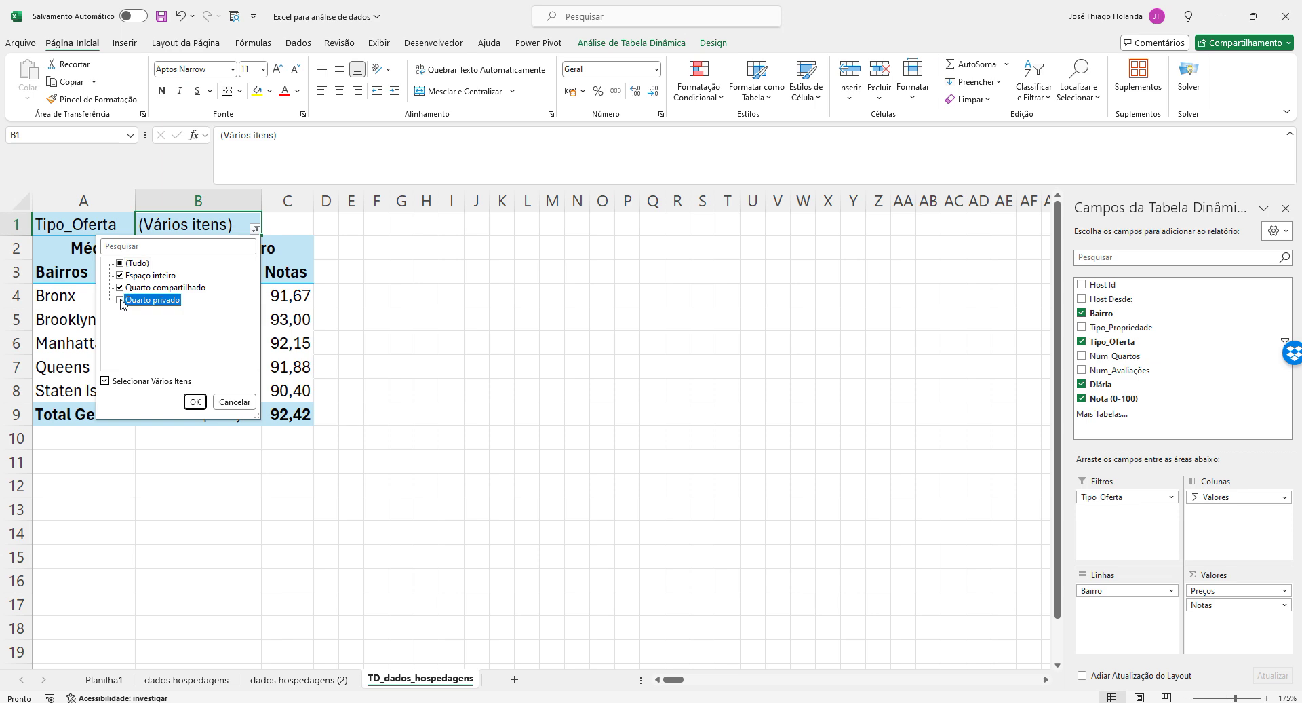
click(195, 401)
click(383, 338)
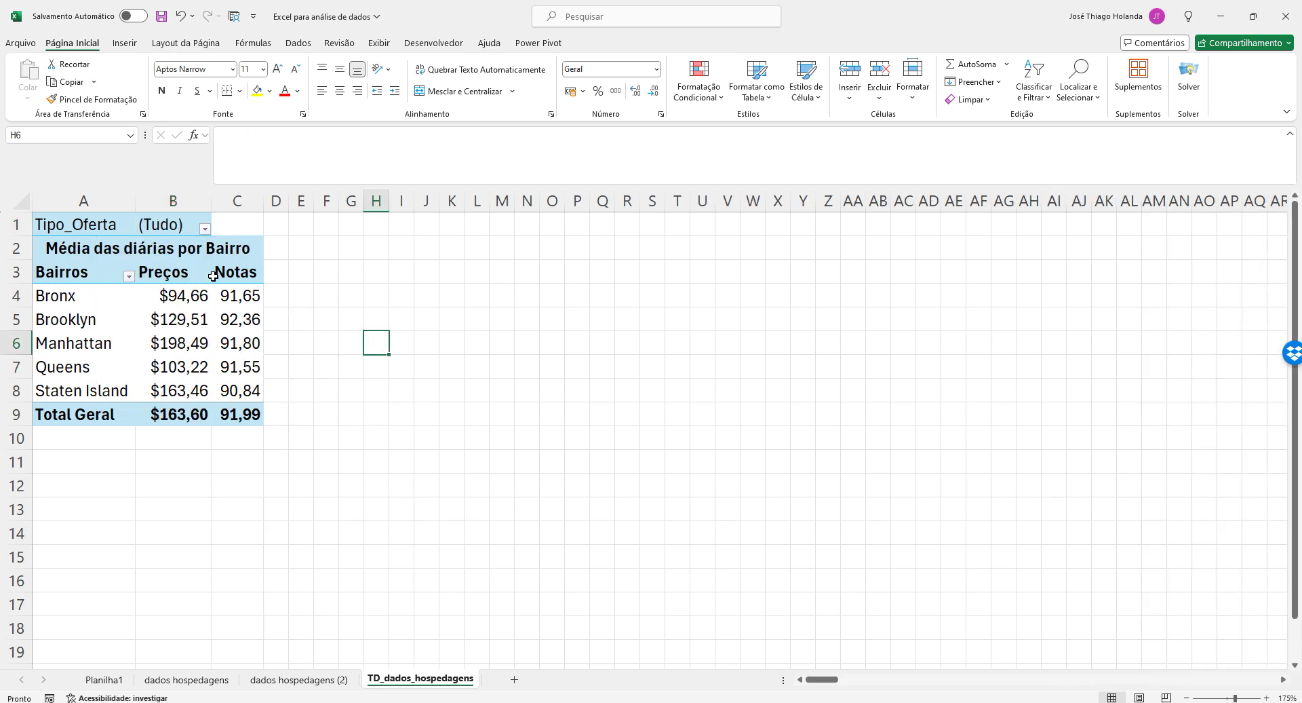
click(225, 295)
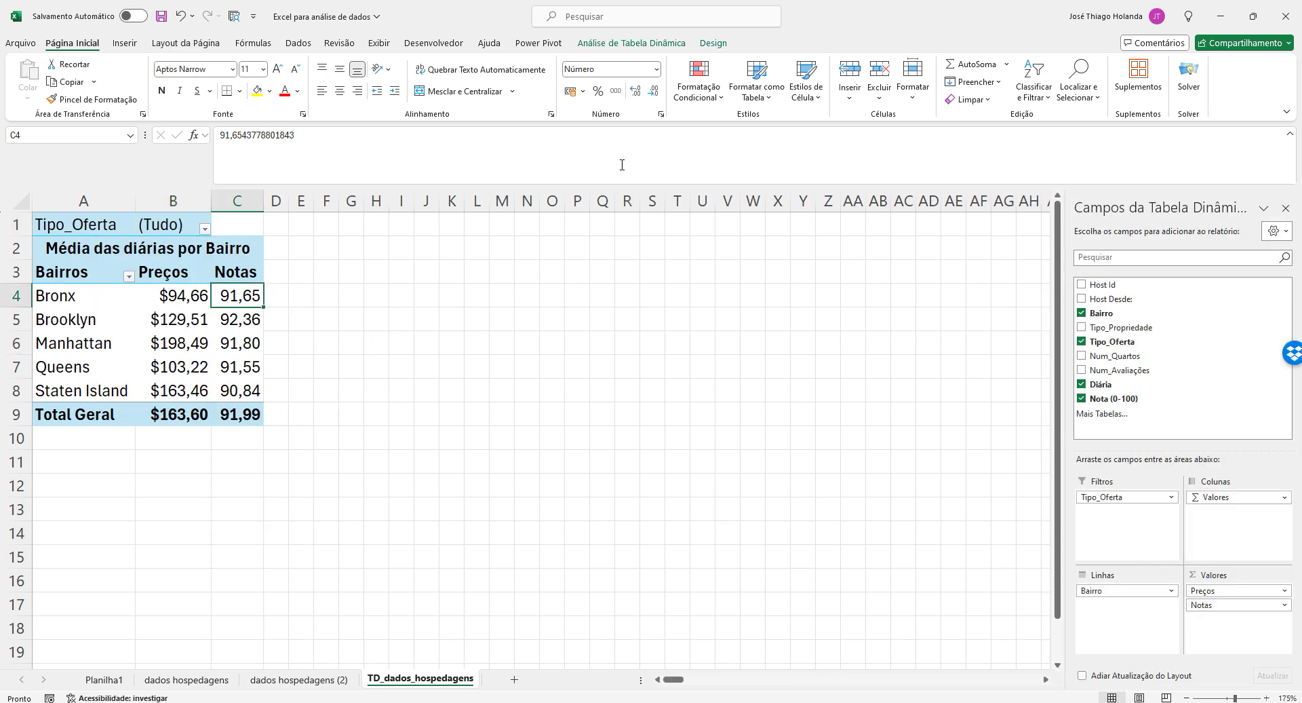
Insert a slicer for the Tipo_Oferta field of the pivot table
click(632, 44)
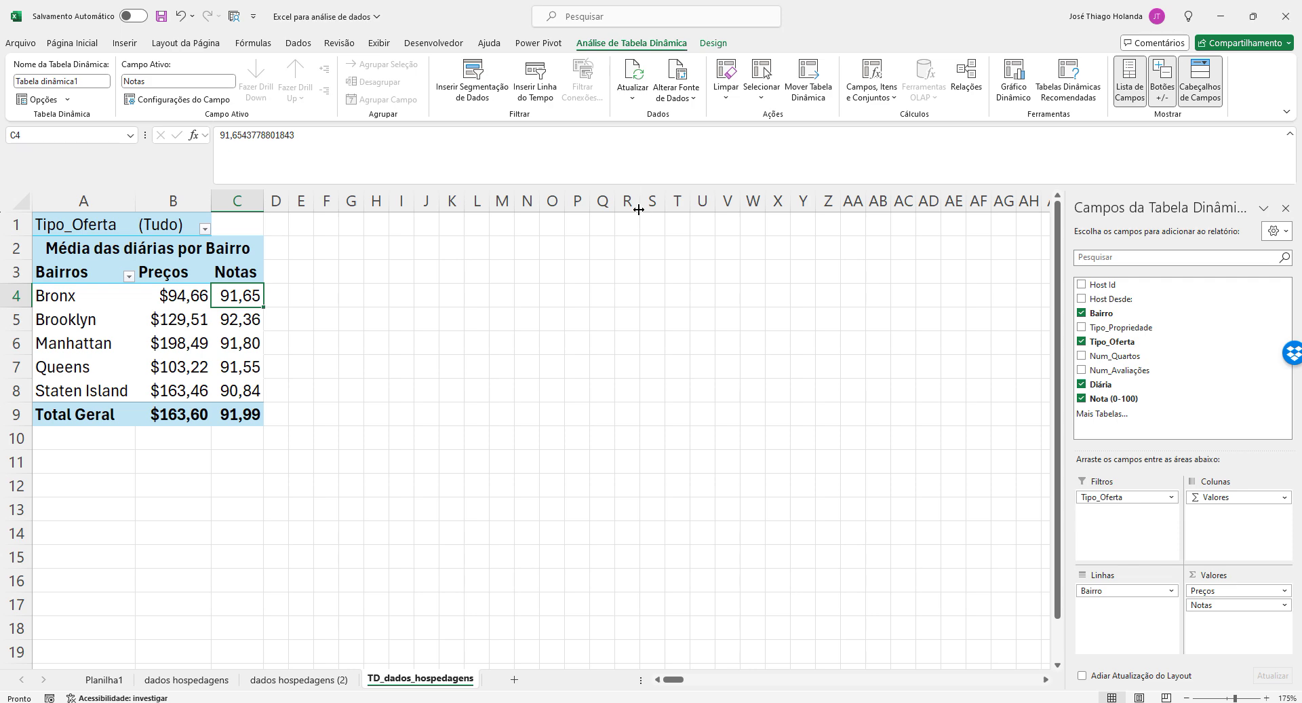
click(141, 313)
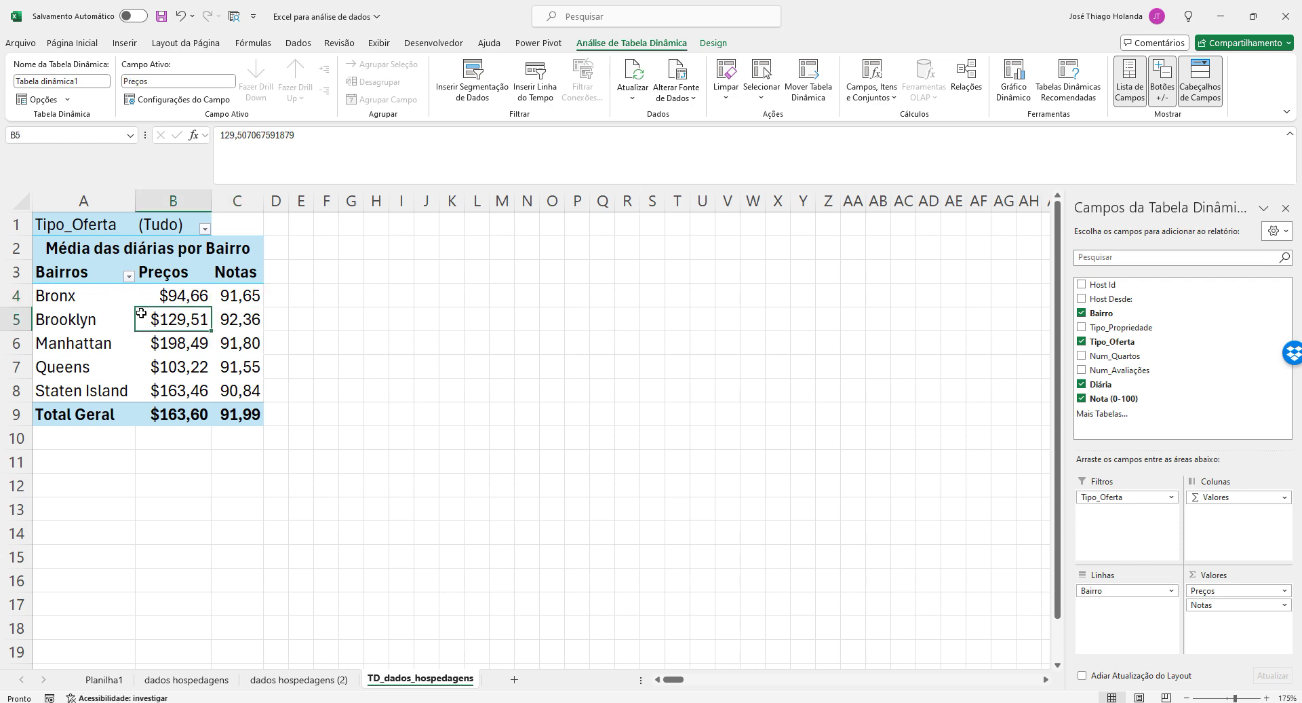
click(480, 89)
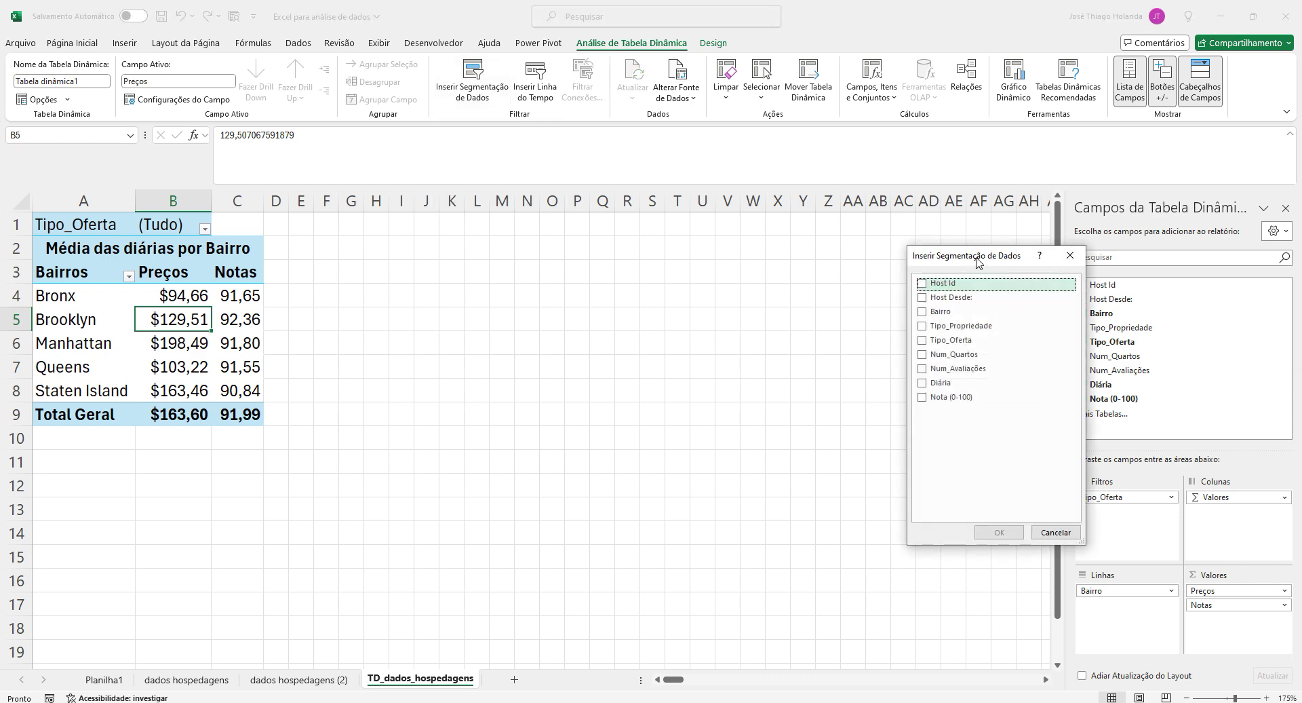
drag(979, 263, 770, 252)
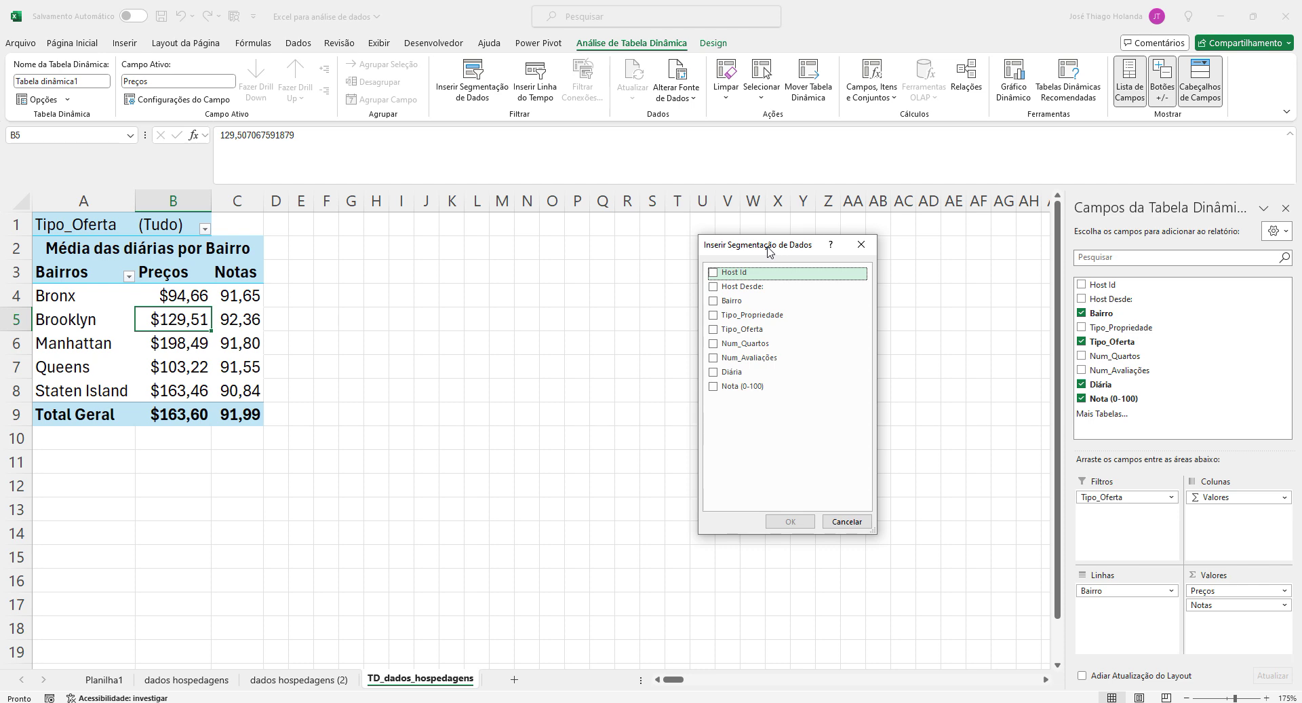
click(752, 334)
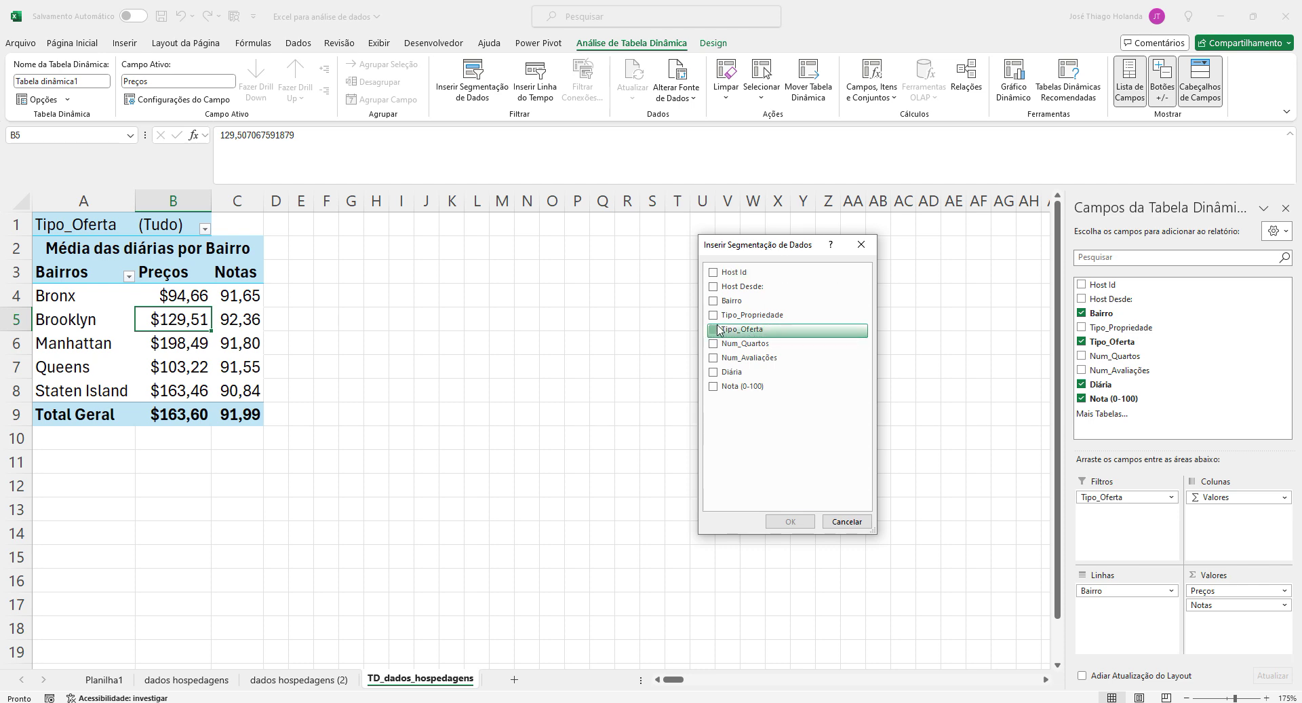
click(791, 521)
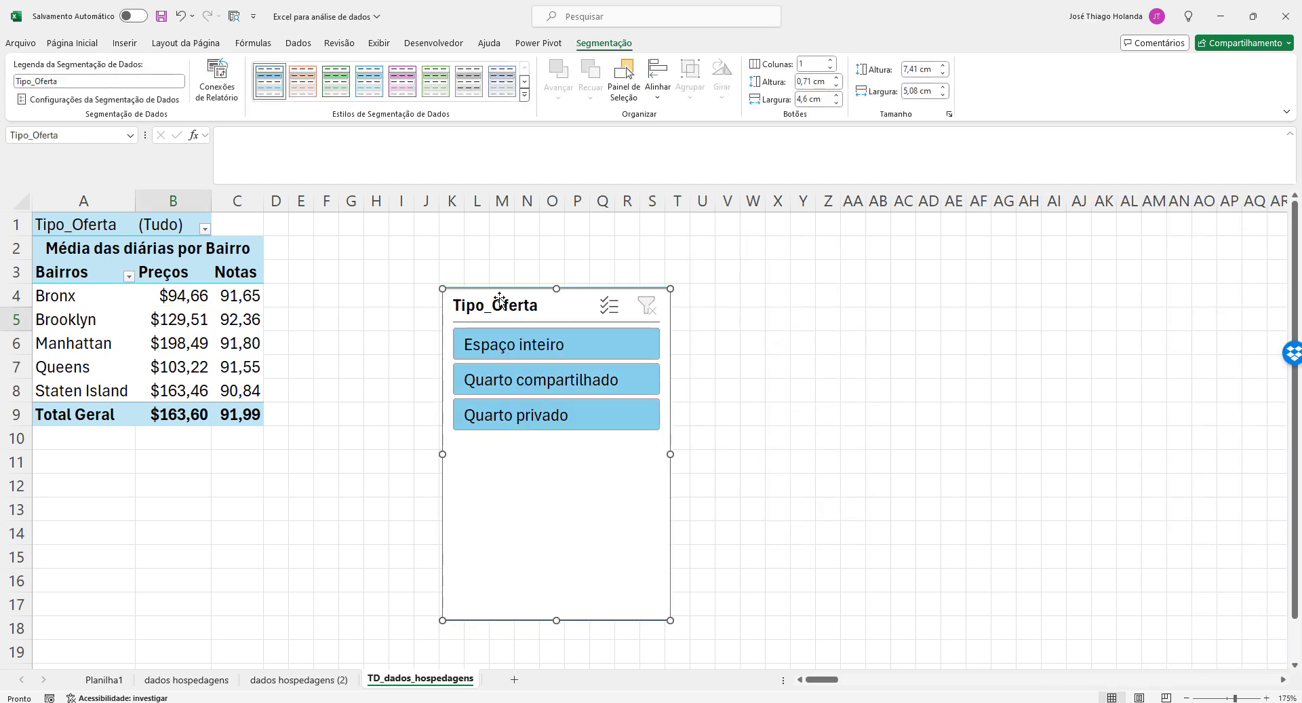
Shorten the Tipo_Oferta slicer to about 3.4 cm high and place it beside the pivot table, just past column C
drag(557, 612, 568, 440)
drag(516, 307, 354, 260)
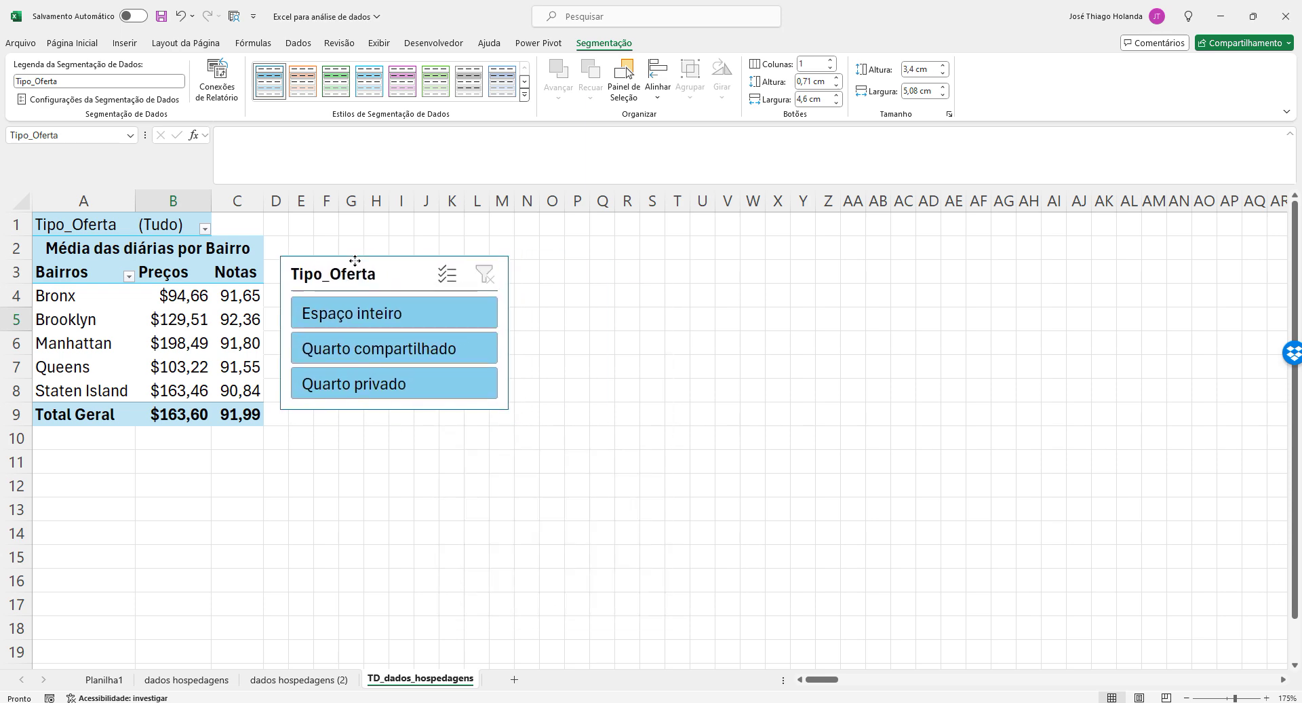
click(577, 339)
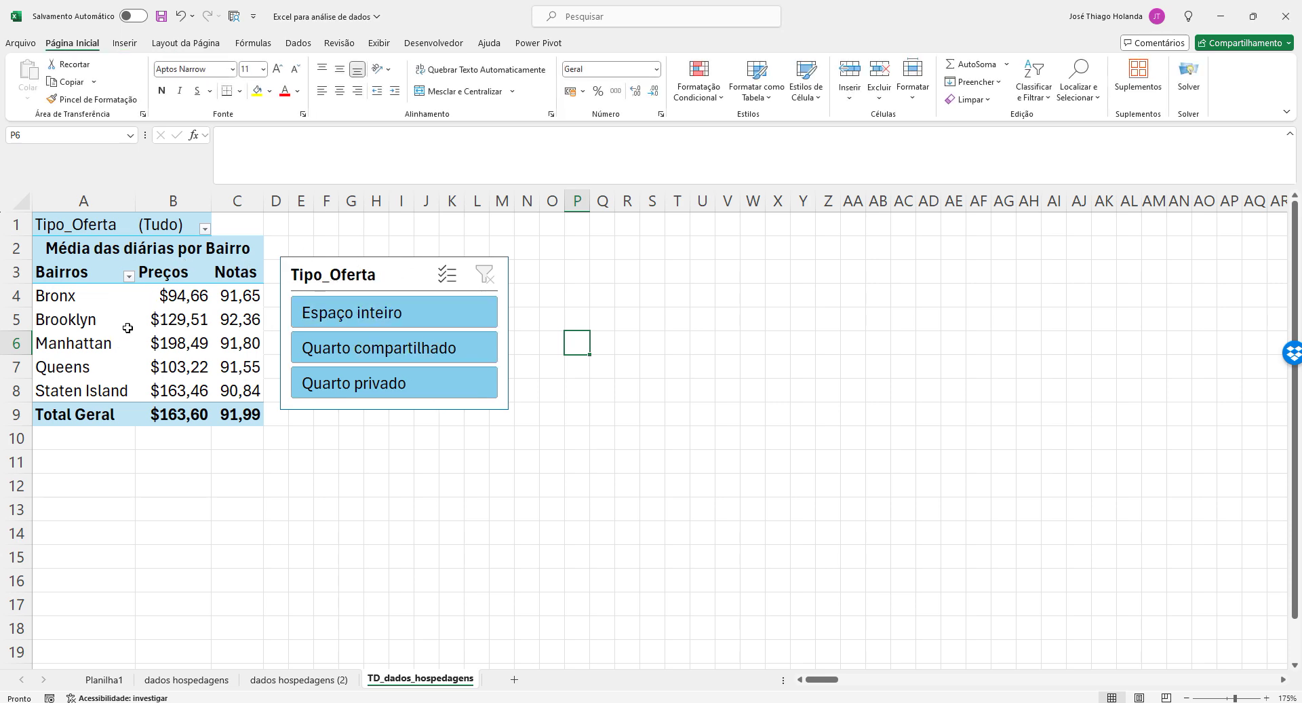
Rename the pivot table as td_bairros
click(161, 296)
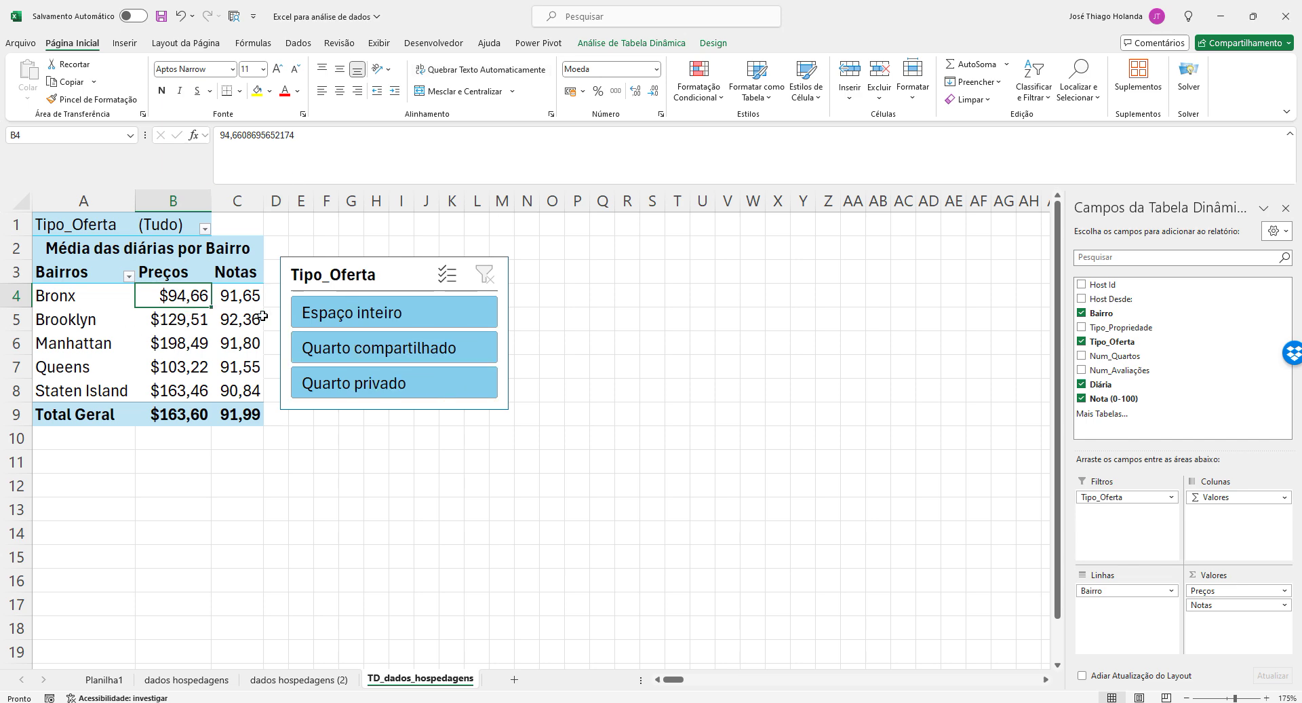
click(631, 43)
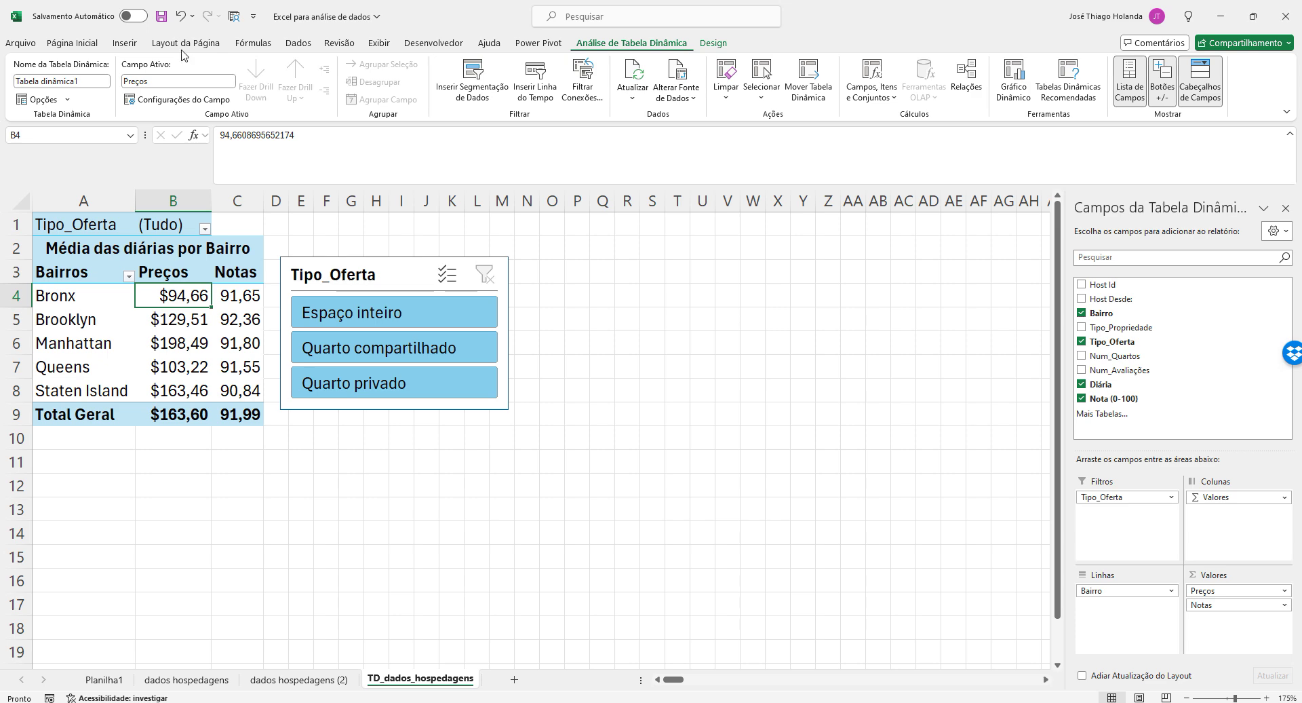
click(85, 79)
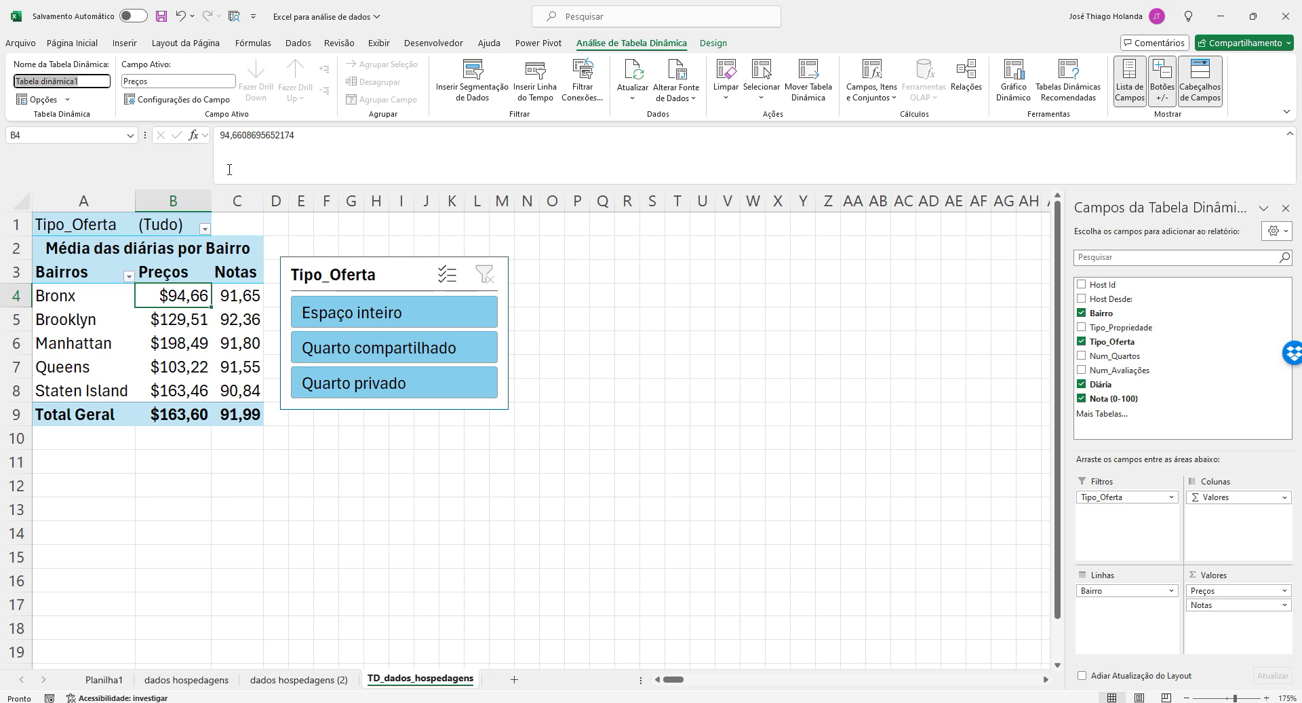
text(td_bairros)
key(Return)
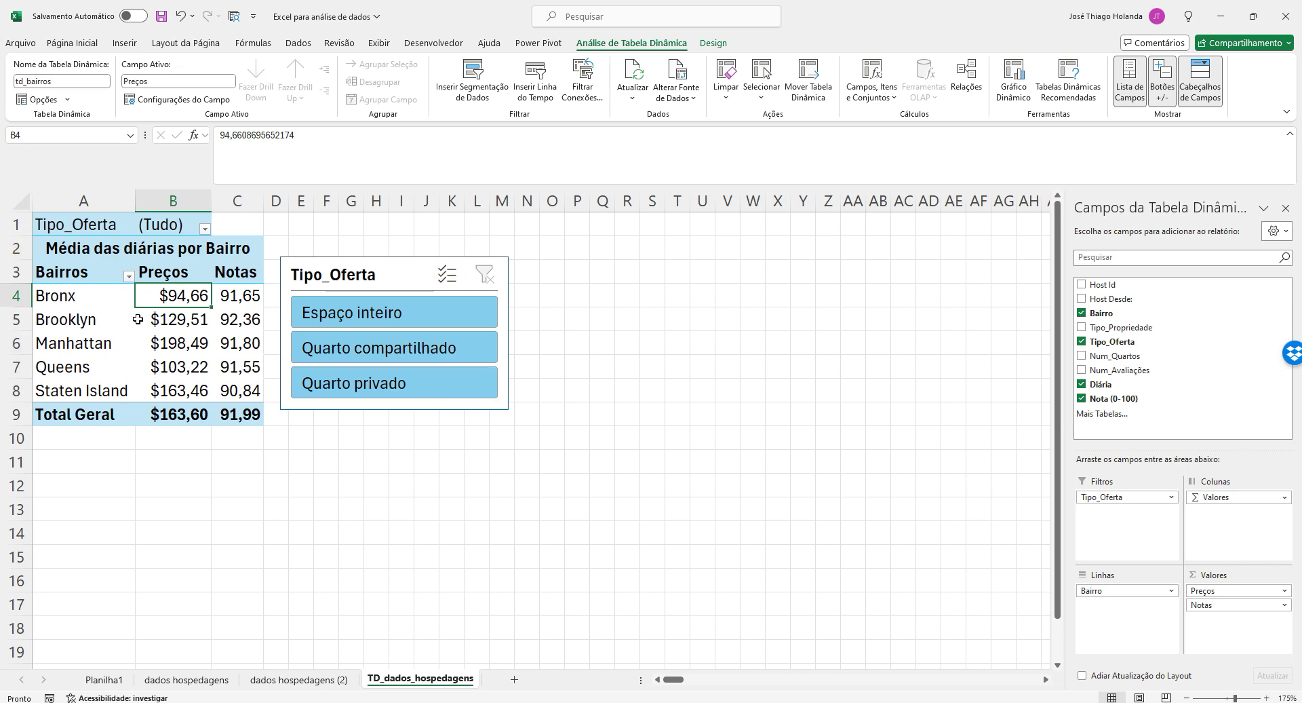
Set the caption of the Tipo_Oferta slicer to sd_tipooferta
click(406, 278)
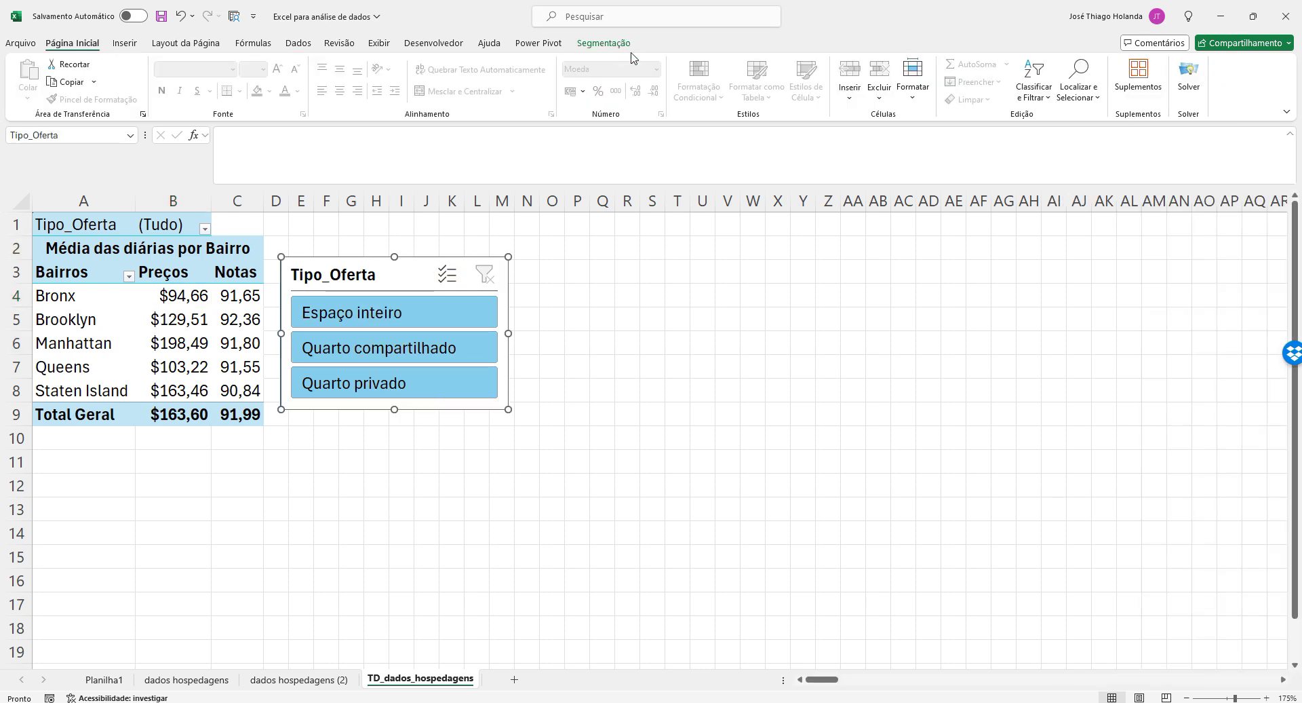
click(603, 44)
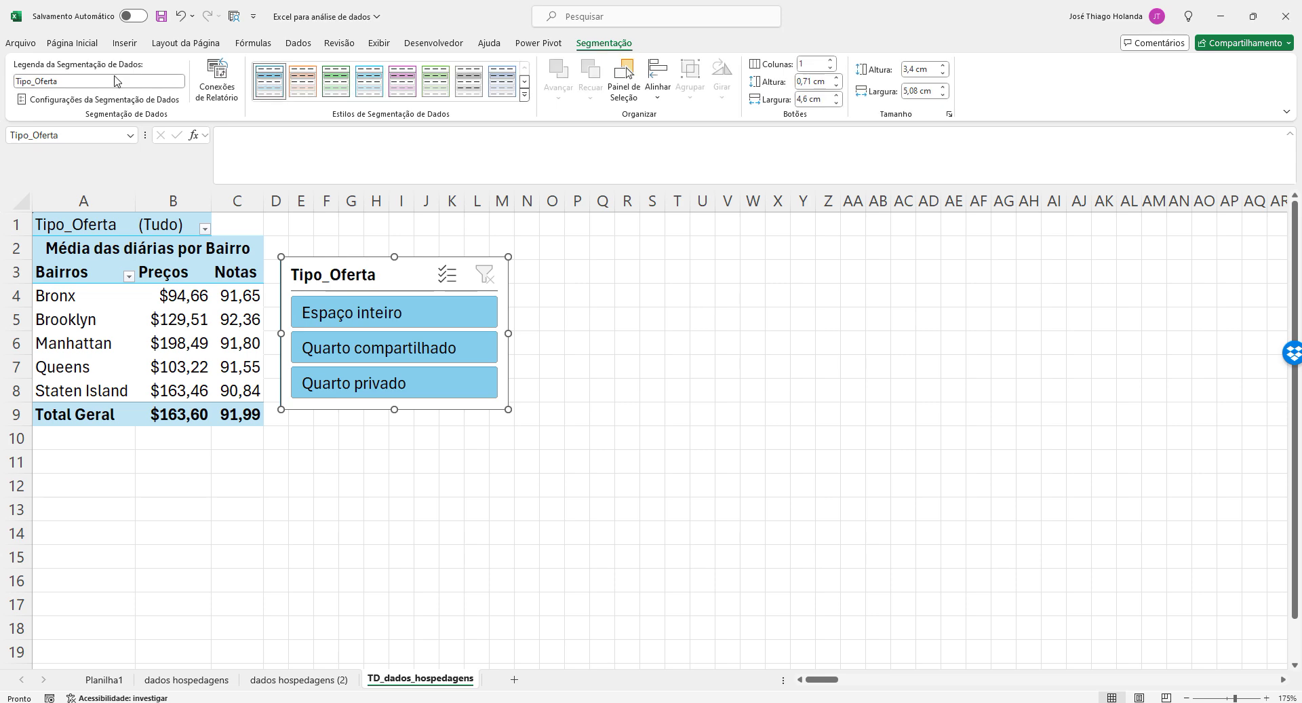
click(93, 79)
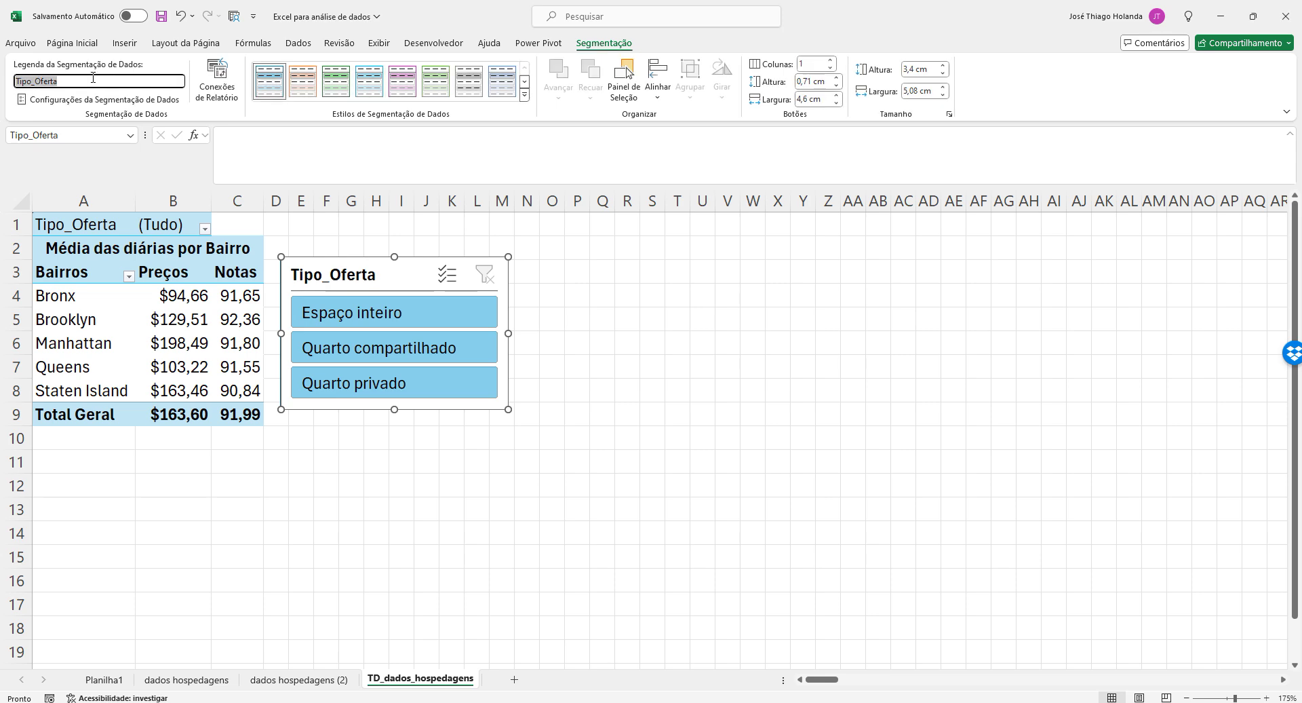
text(sd_t)
key(Return)
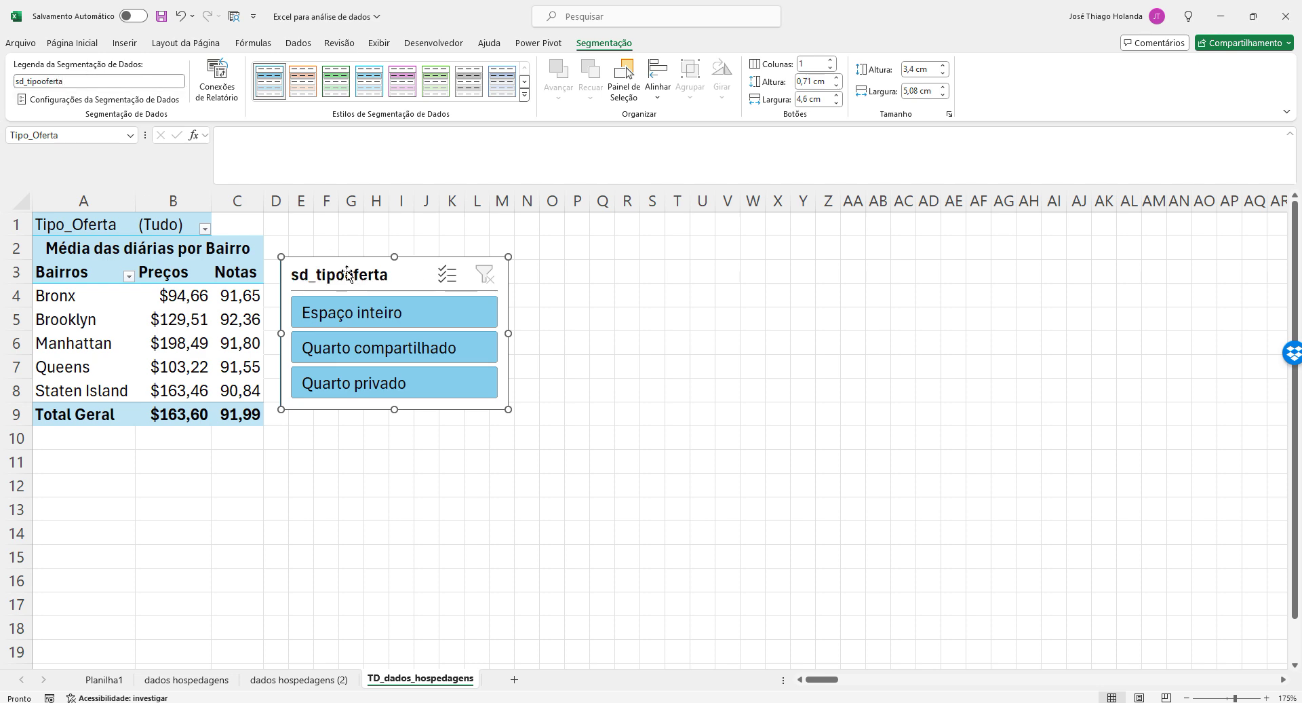
click(652, 318)
Set the slicer's header caption to Tipo Oferta in its settings
click(357, 274)
click(98, 100)
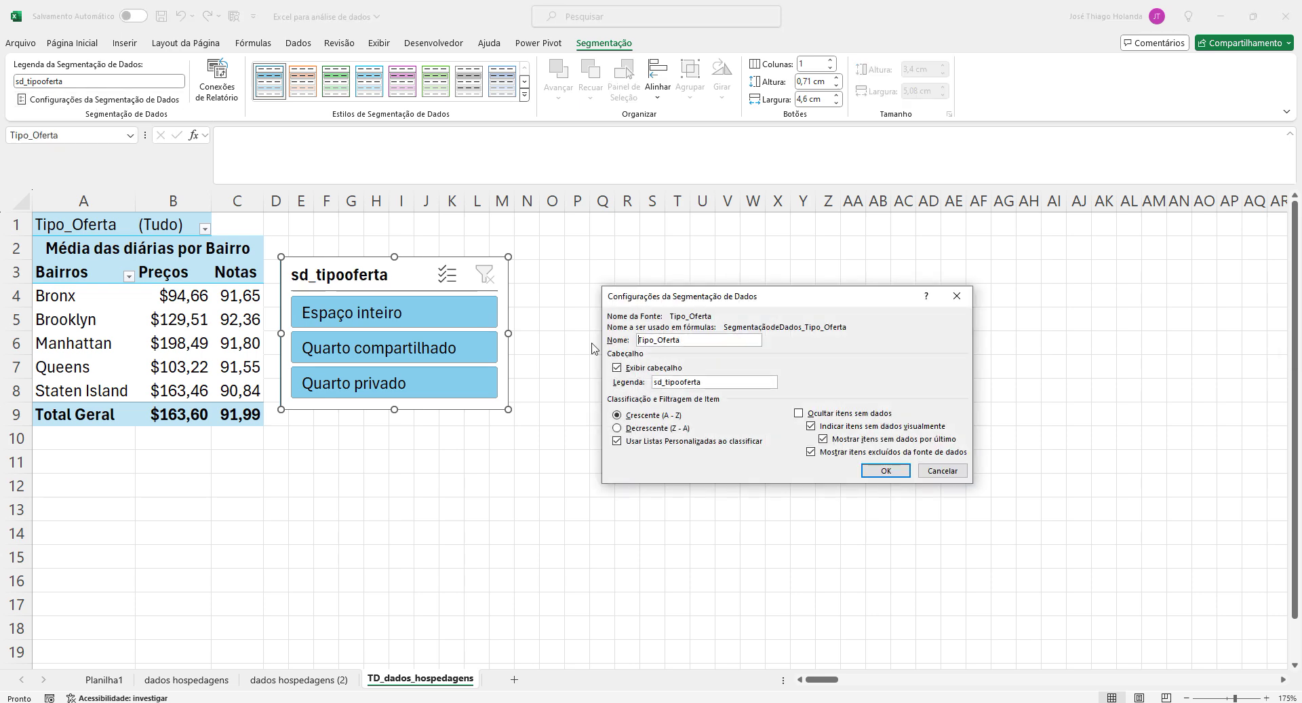
drag(706, 386, 600, 391)
text(T)
click(882, 470)
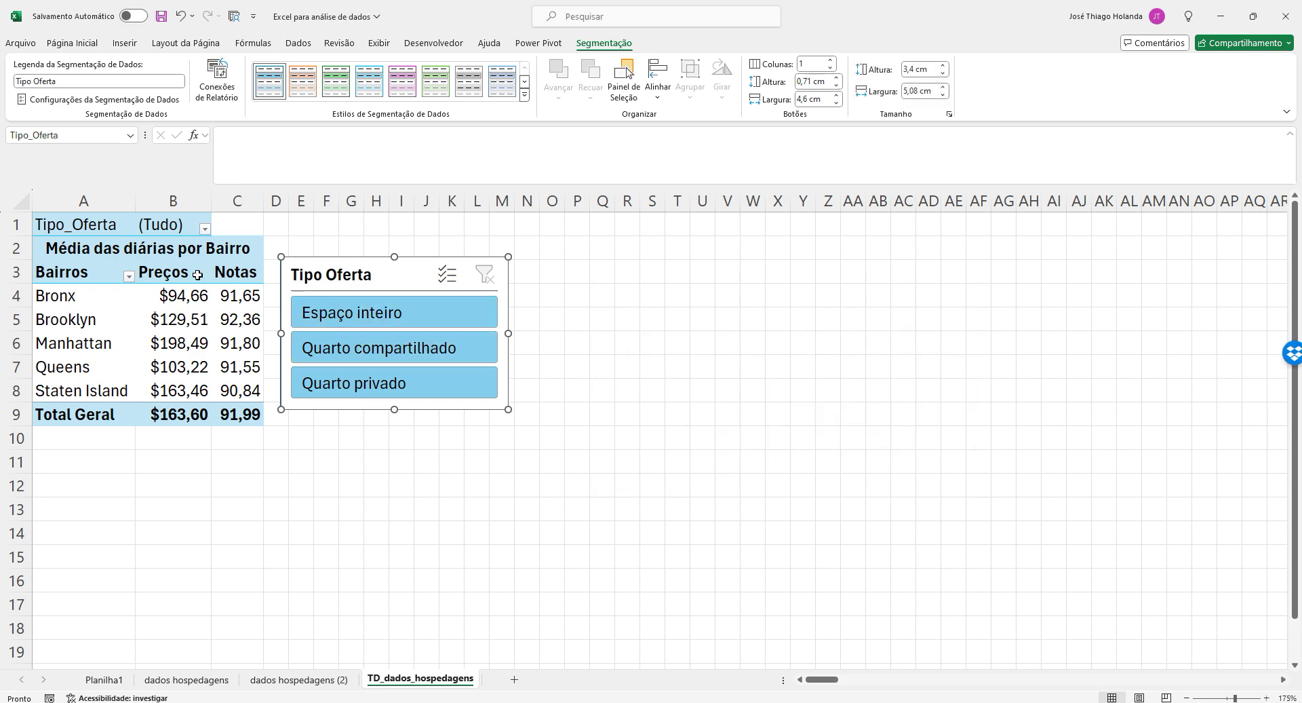
Use the slicer to filter the pivot table by Espaço inteiro, Quarto compartilhado and Quarto privado, one at a time, and return to Espaço inteiro
click(197, 275)
click(237, 342)
click(372, 313)
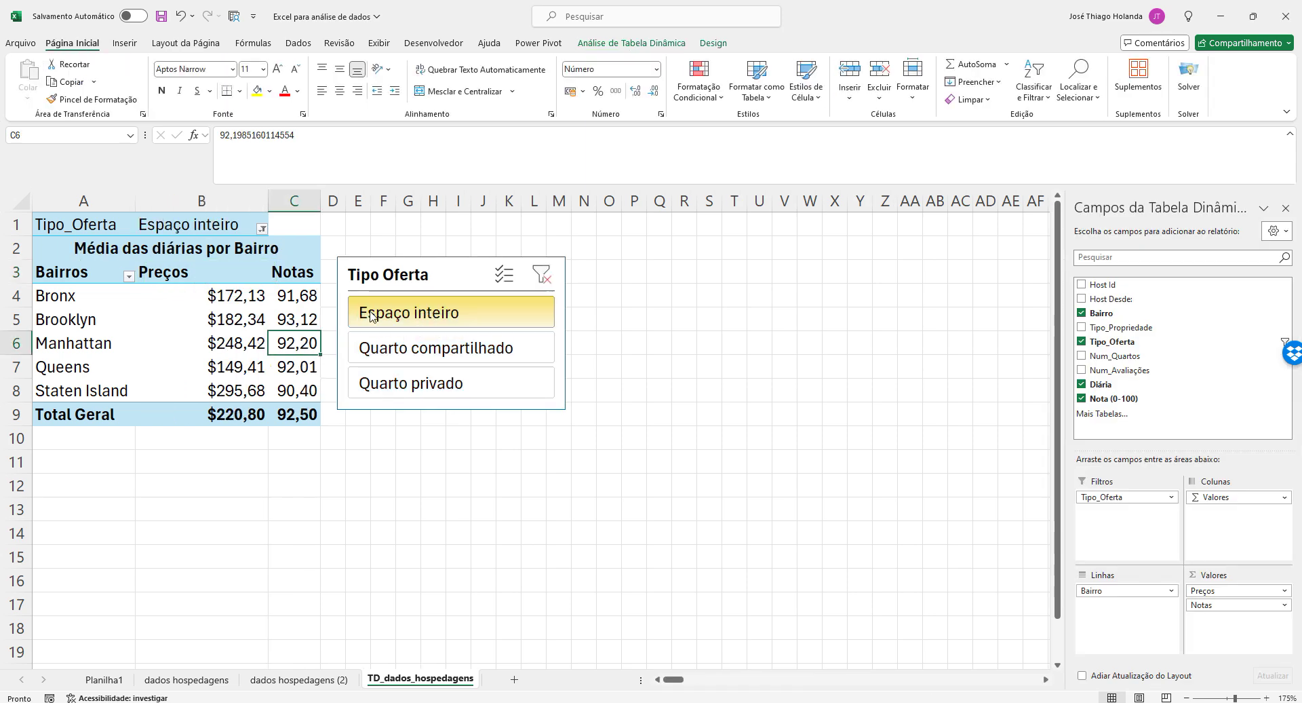
click(397, 351)
click(477, 392)
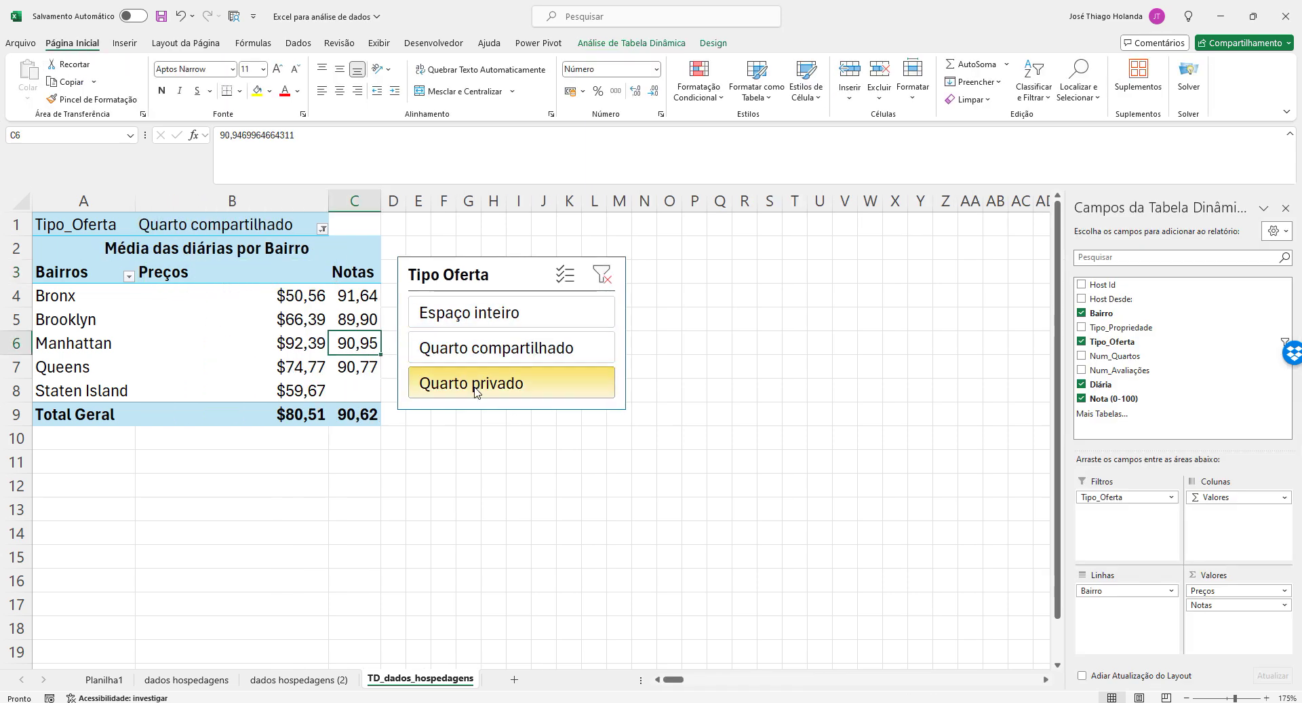
click(456, 349)
click(445, 316)
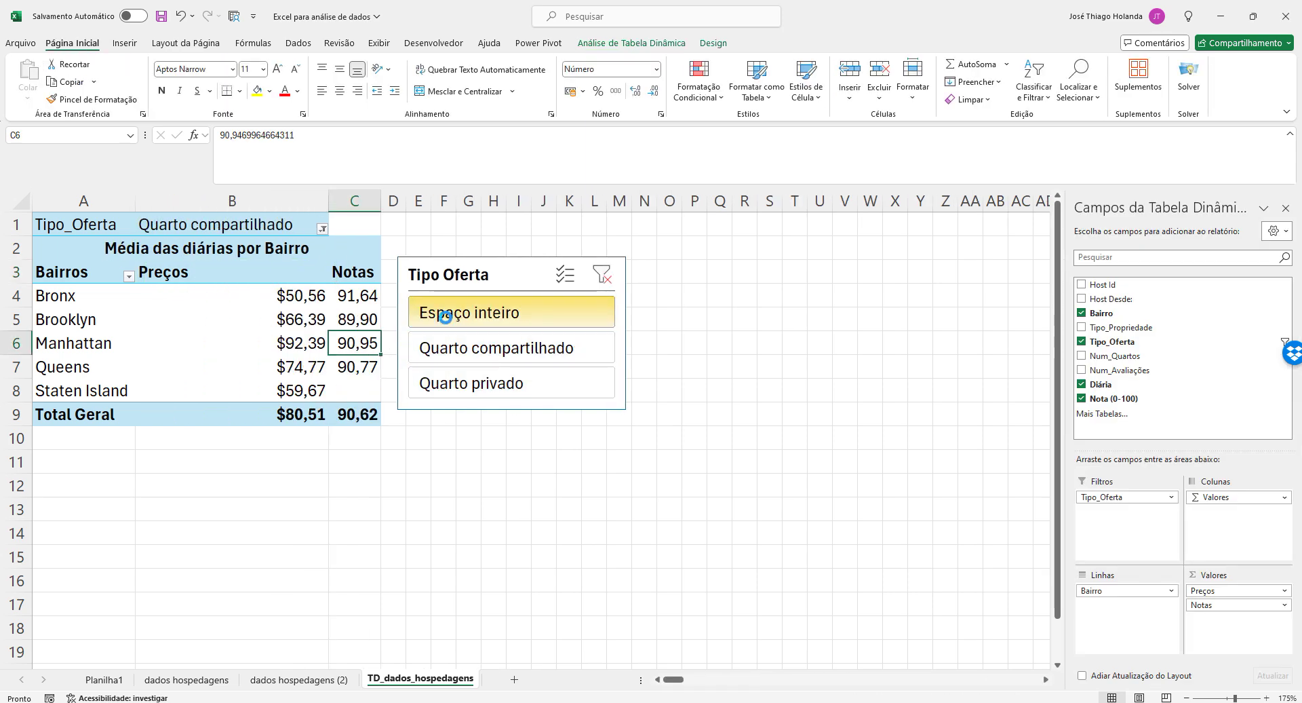
Switch the slicer again between Quarto compartilhado, Quarto privado and Espaço inteiro, and clear its filter after choosing Quarto privado
click(456, 349)
click(456, 376)
click(458, 344)
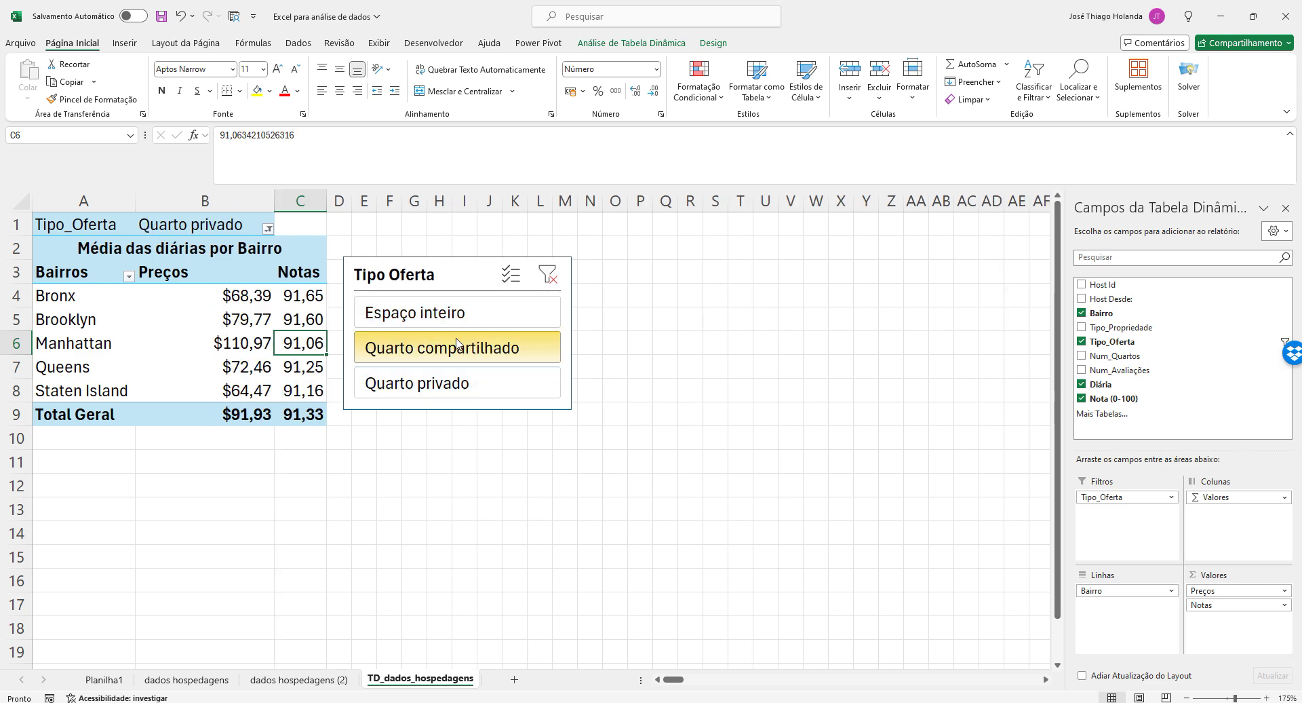
click(466, 318)
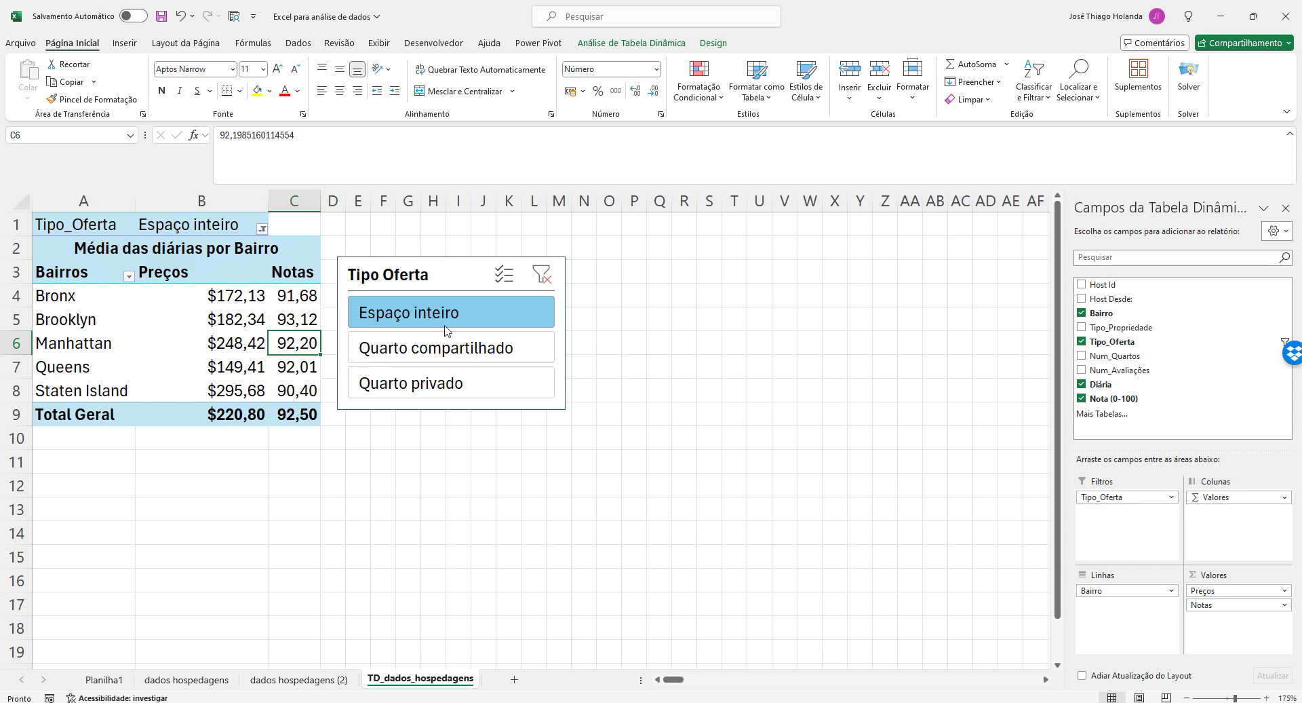
click(461, 383)
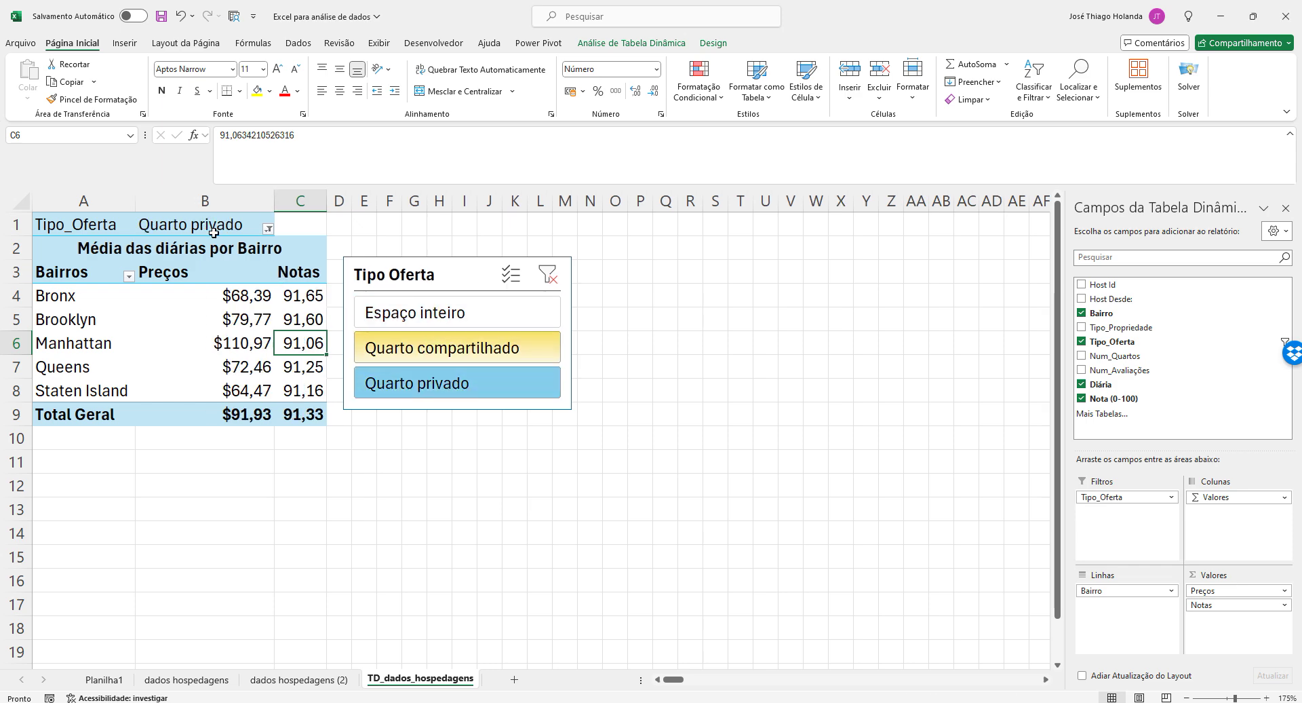
click(547, 274)
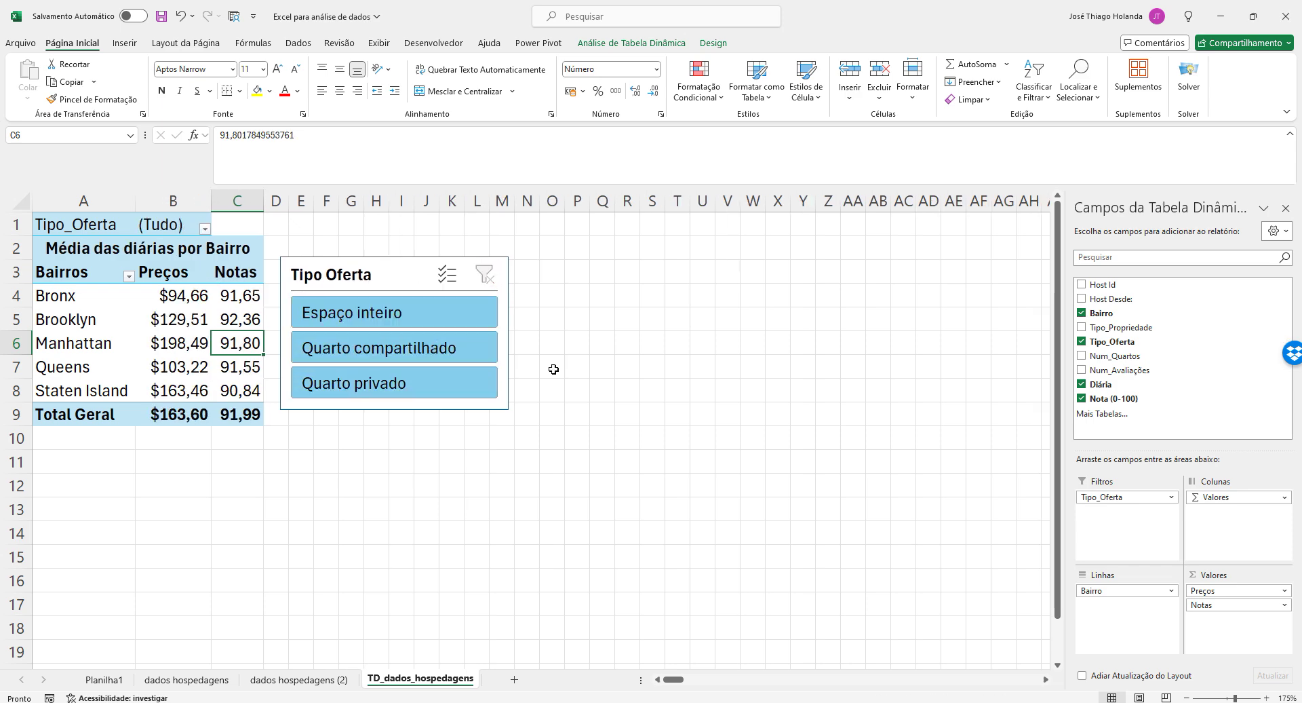
Turn on multiple selection in the Tipo Oferta slicer, exclude Espaço inteiro and include it again
click(445, 275)
click(449, 314)
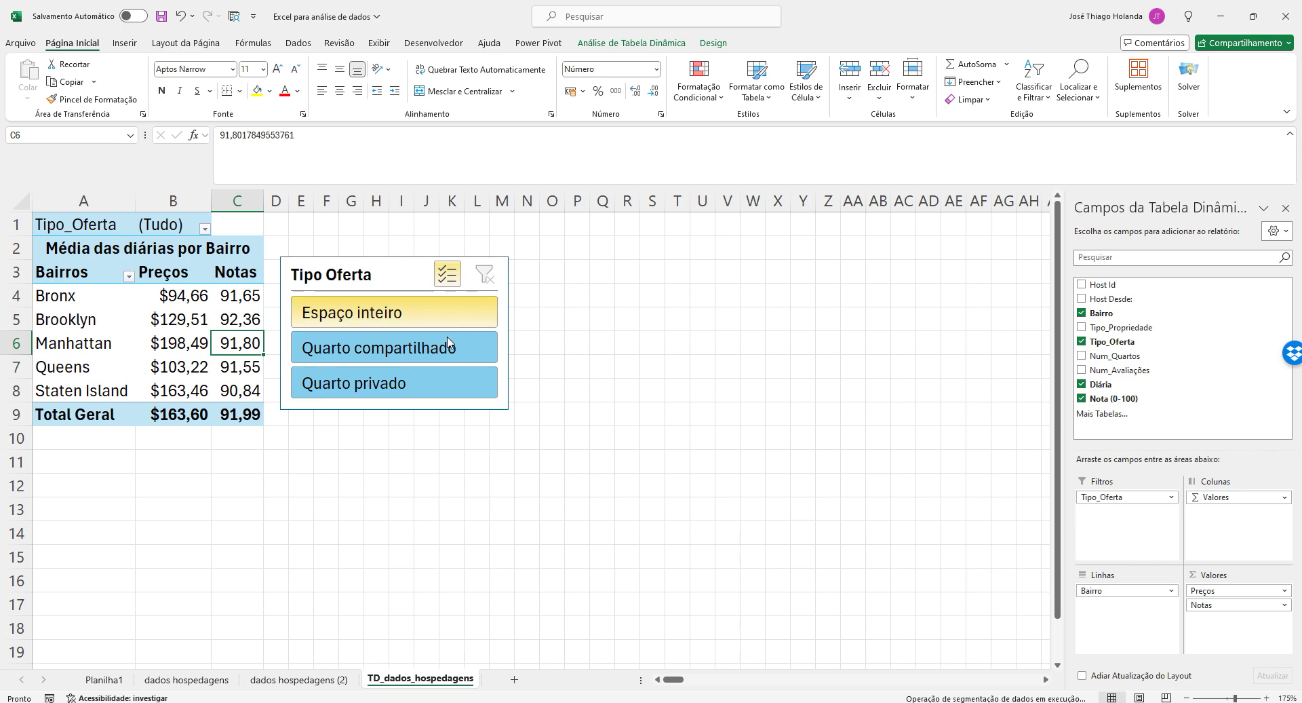
click(448, 345)
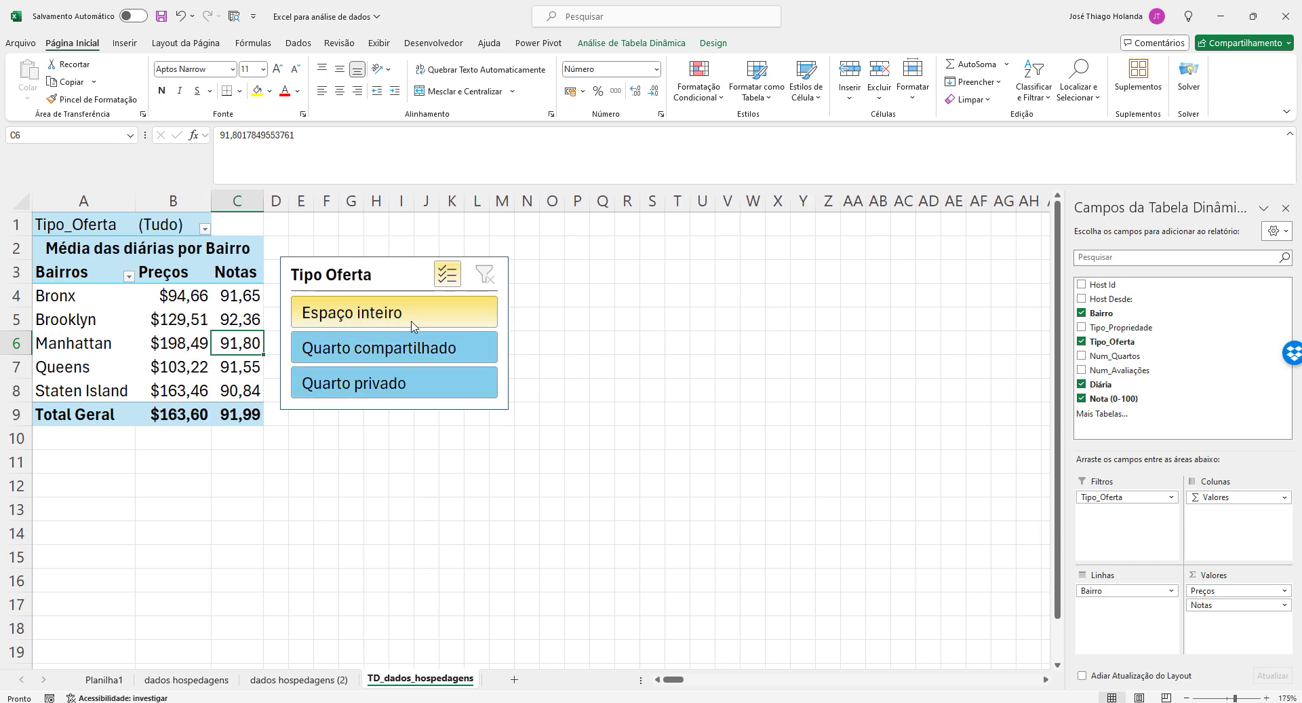
click(414, 326)
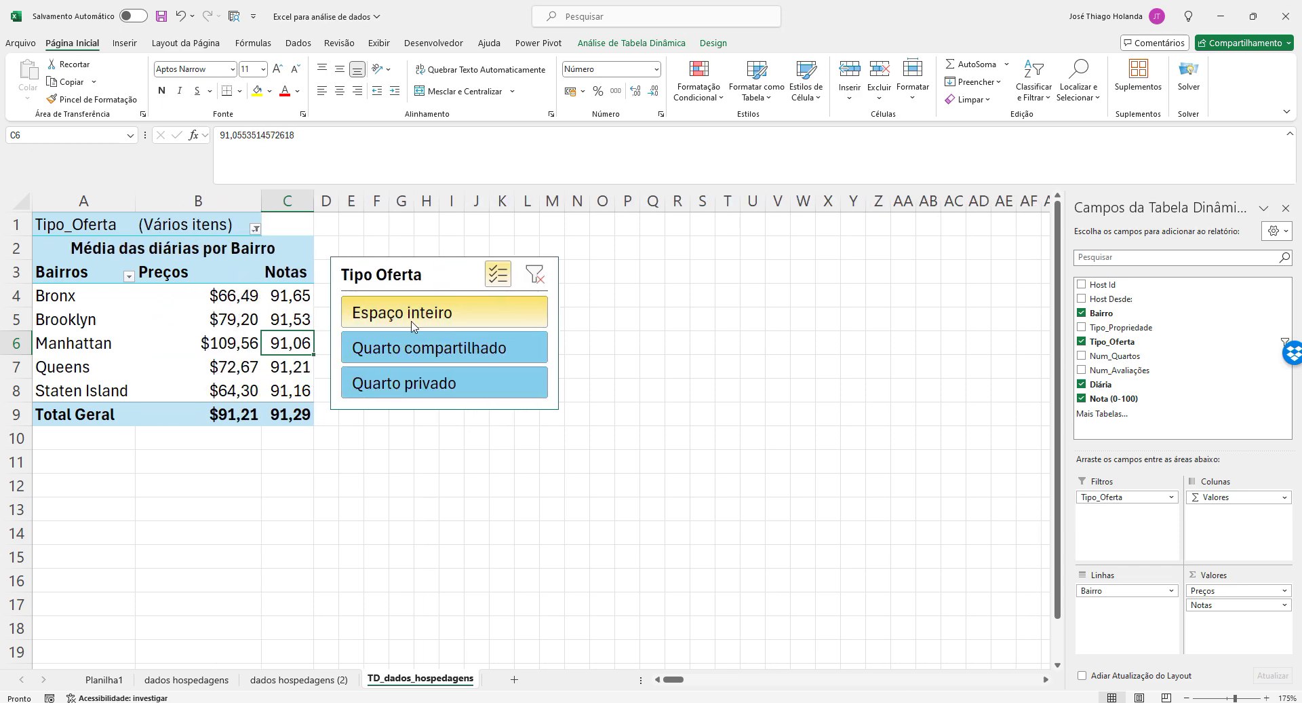
click(430, 316)
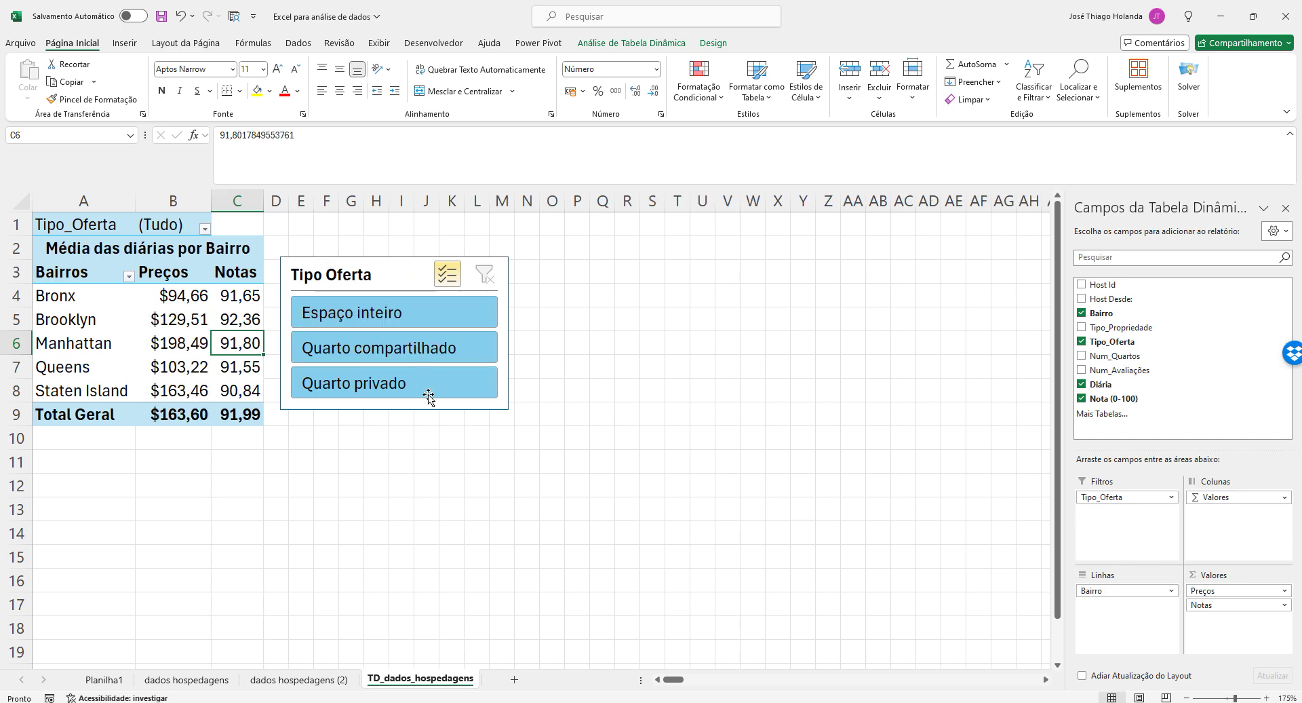
Clear the slicer's filter so all offer types are included, and turn off its multiple selection
click(428, 396)
click(493, 279)
click(493, 280)
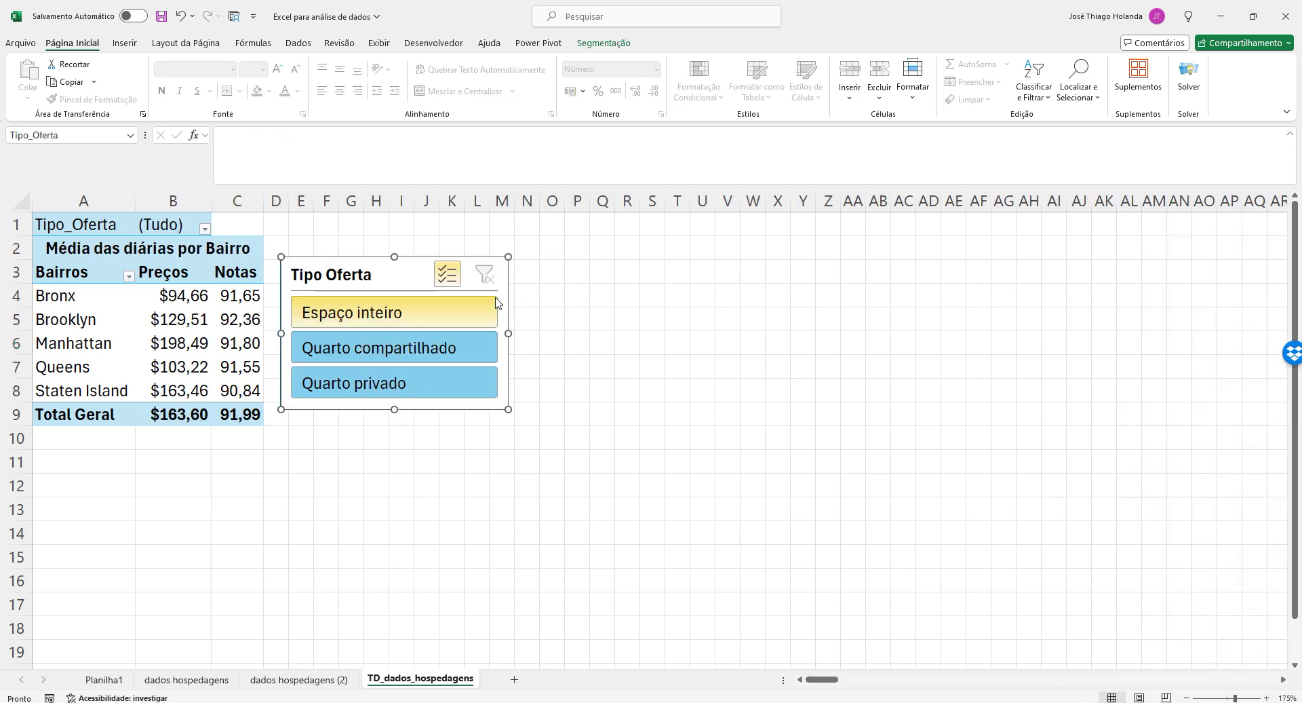
click(454, 279)
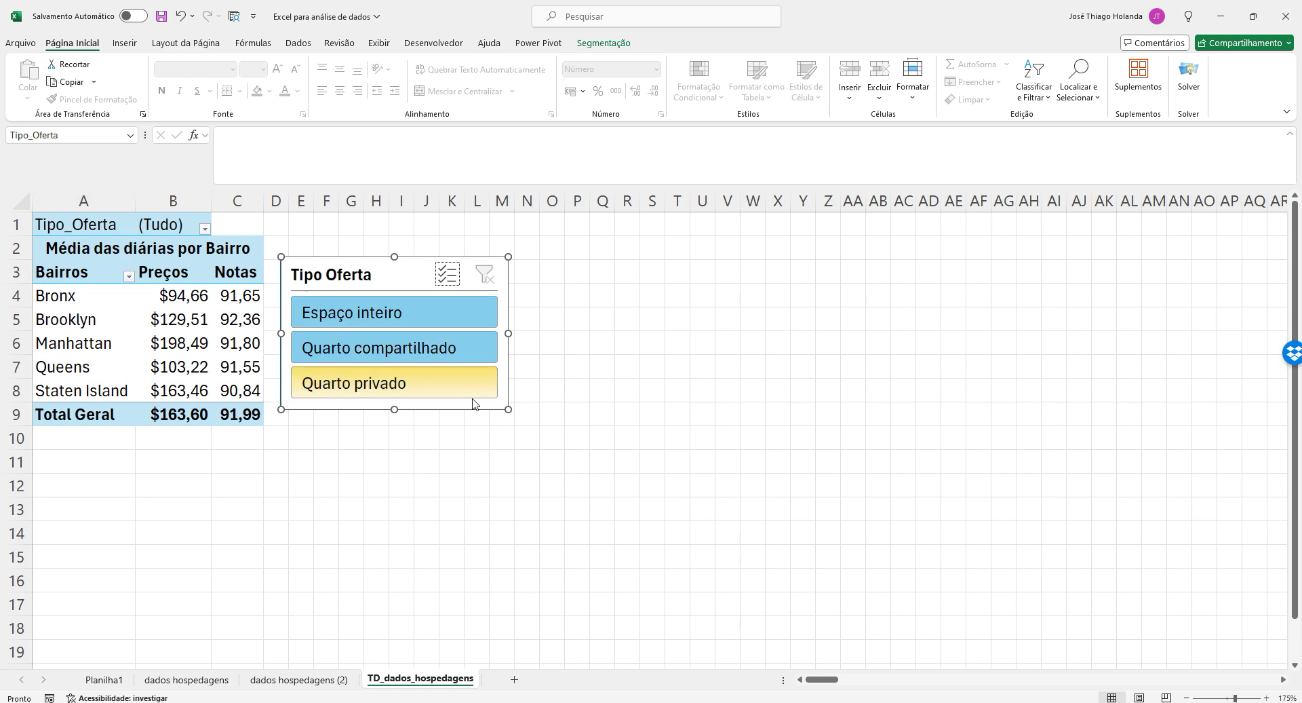
click(619, 368)
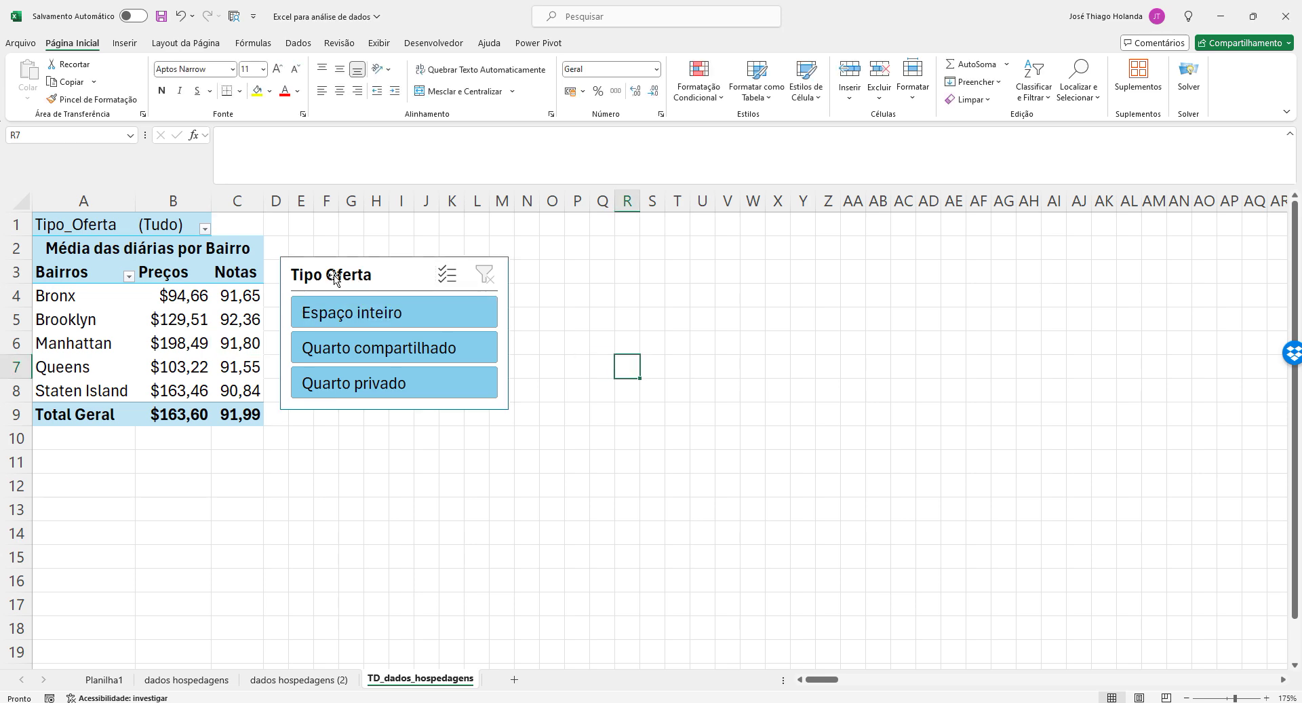
Move the slicer slightly lower and filter by Espaço inteiro, Quarto compartilhado and Quarto privado in turn, ending on Quarto compartilhado
drag(375, 267, 472, 278)
click(284, 342)
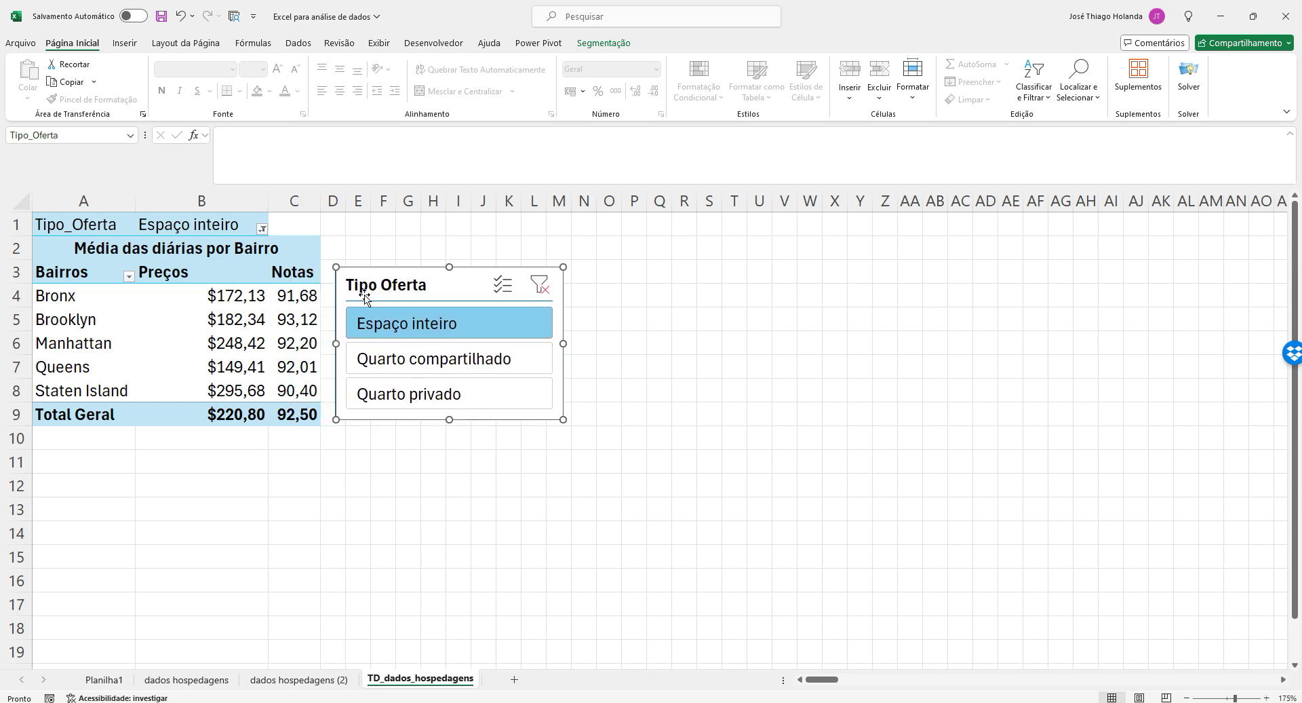
click(462, 360)
click(516, 395)
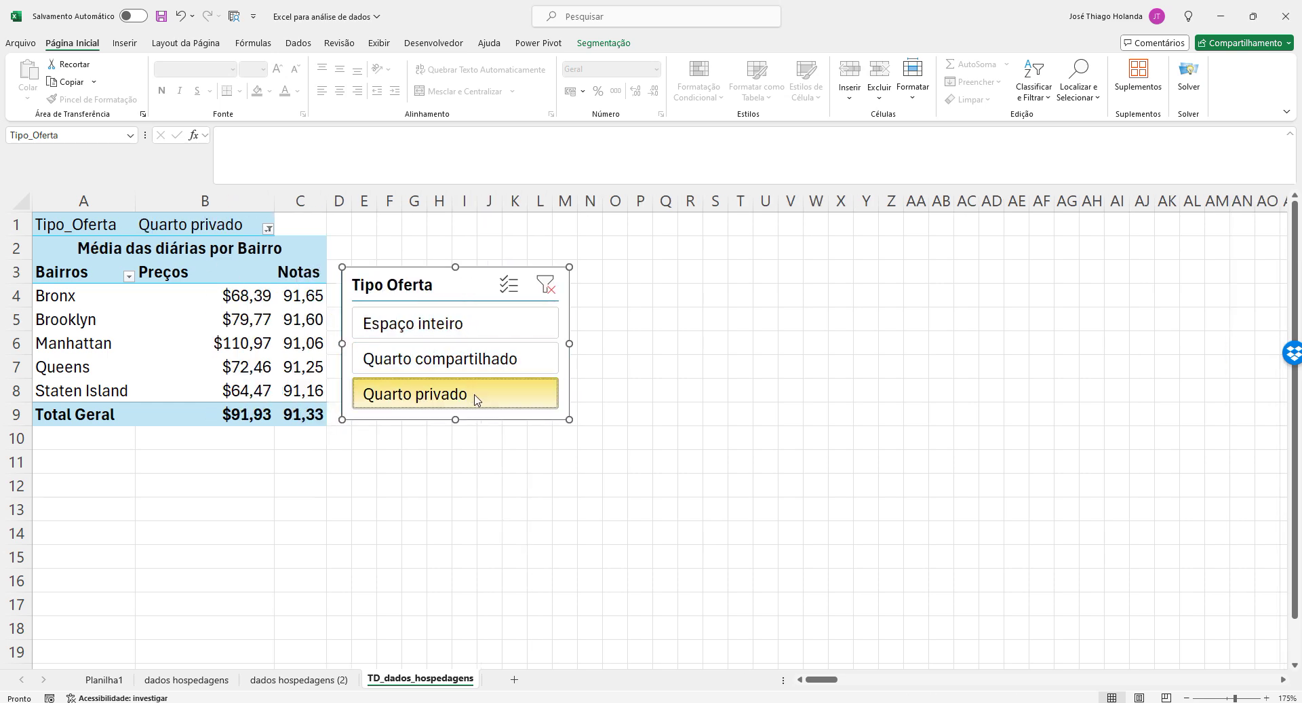
click(467, 354)
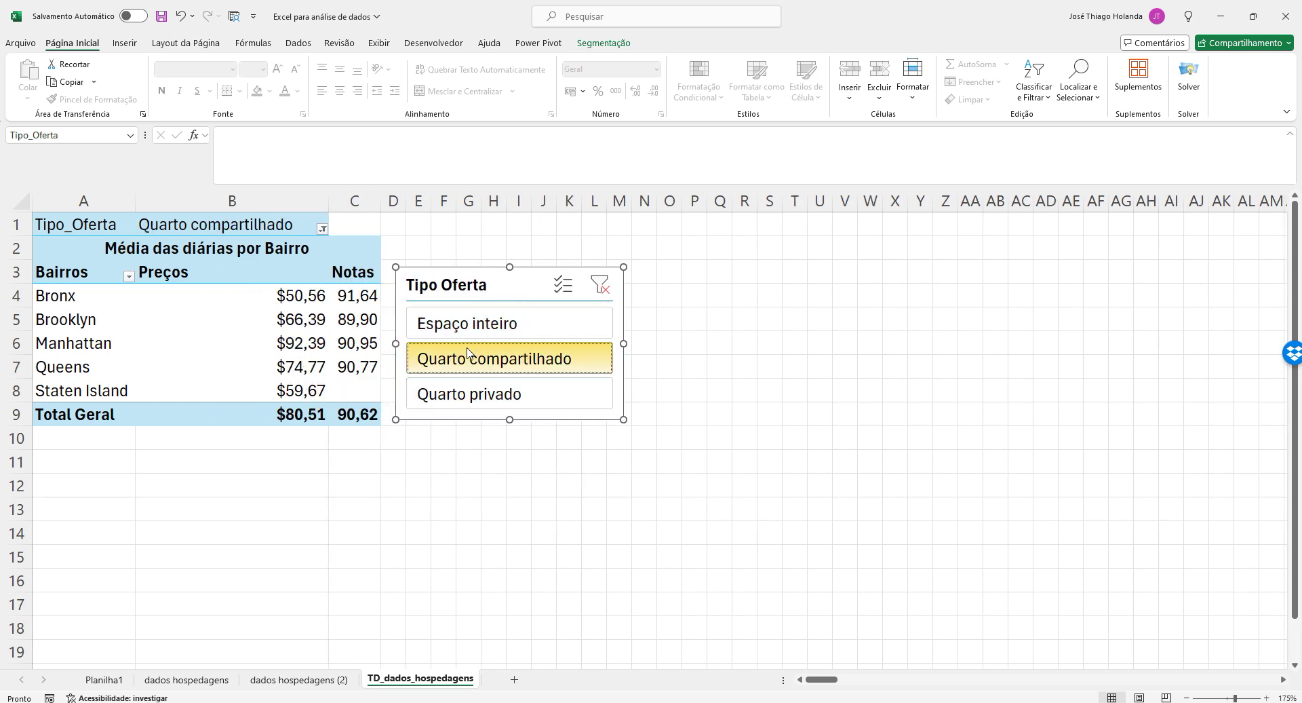
Narrow column B, and filter the slicer by Espaço inteiro, Quarto compartilhado and Quarto privado in turn, ending on Espaço inteiro
click(326, 202)
drag(325, 202, 209, 209)
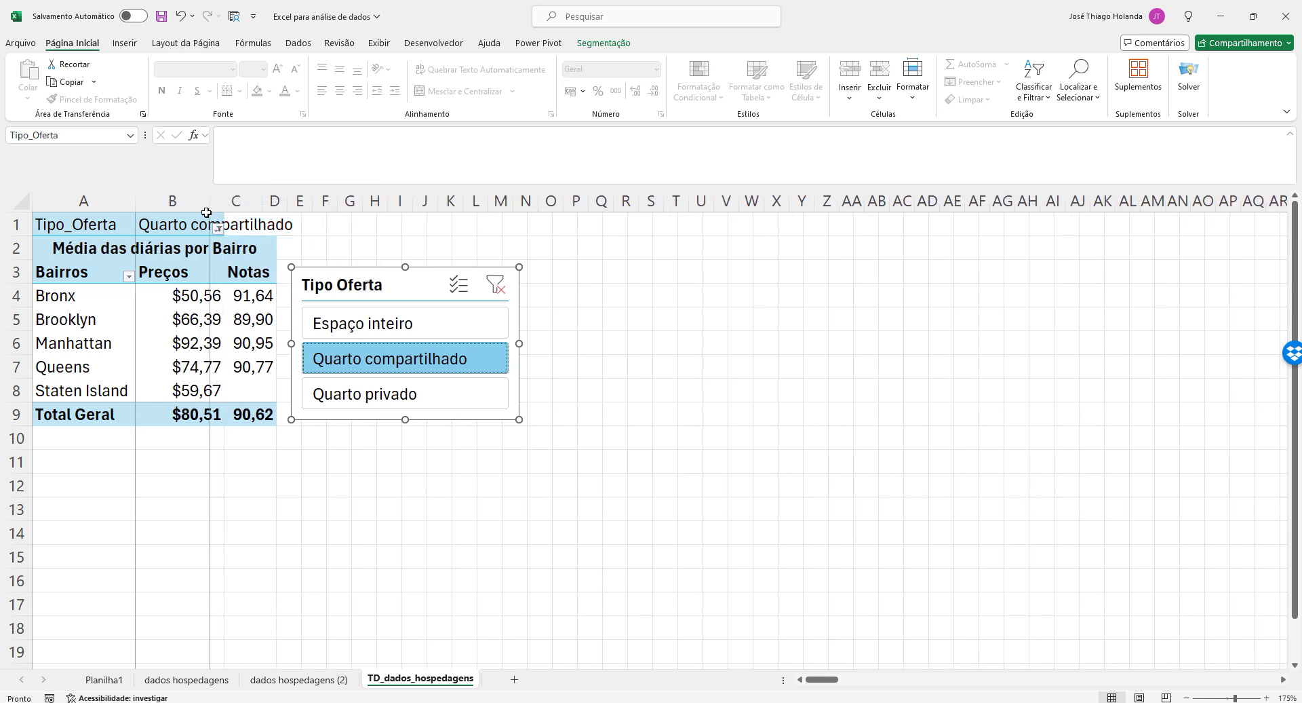
click(346, 329)
click(366, 370)
click(430, 405)
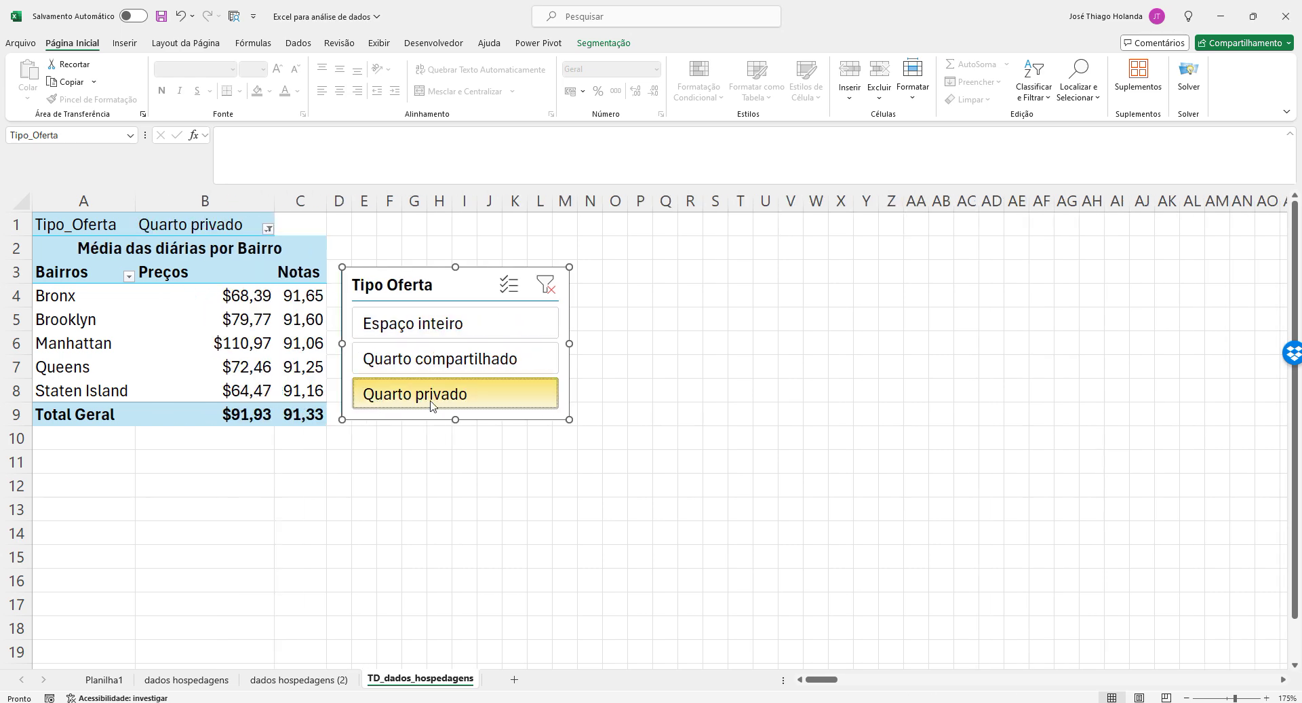
click(427, 365)
click(419, 337)
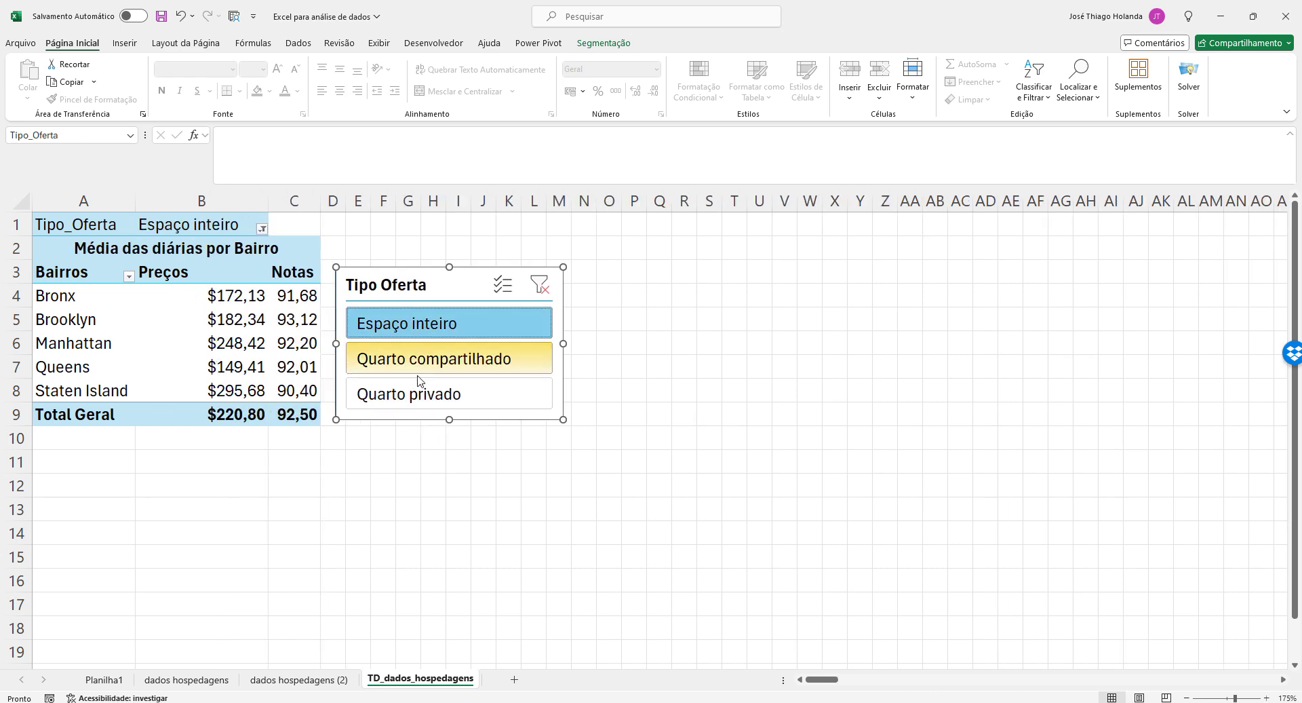
Clear the Tipo Oferta slicer's filter and check the exercise statement on the Planilha1 sheet against the pivot table
click(541, 293)
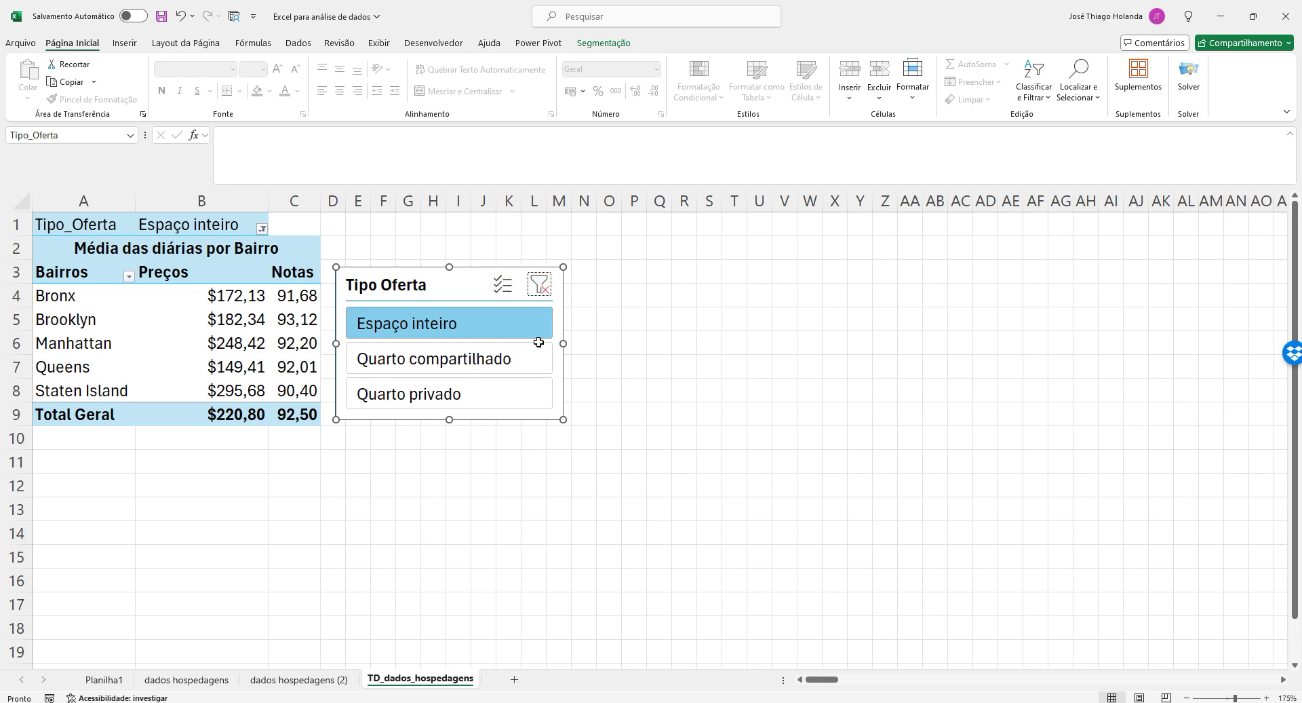
click(598, 342)
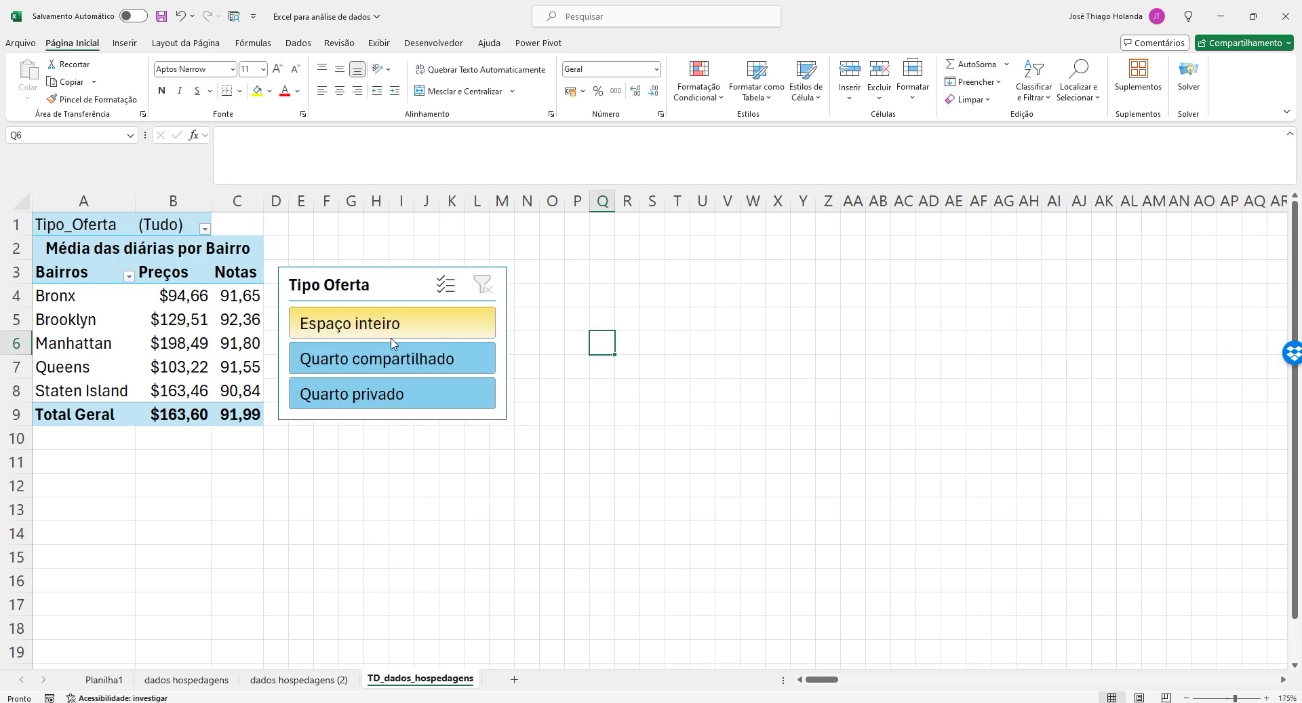
click(104, 678)
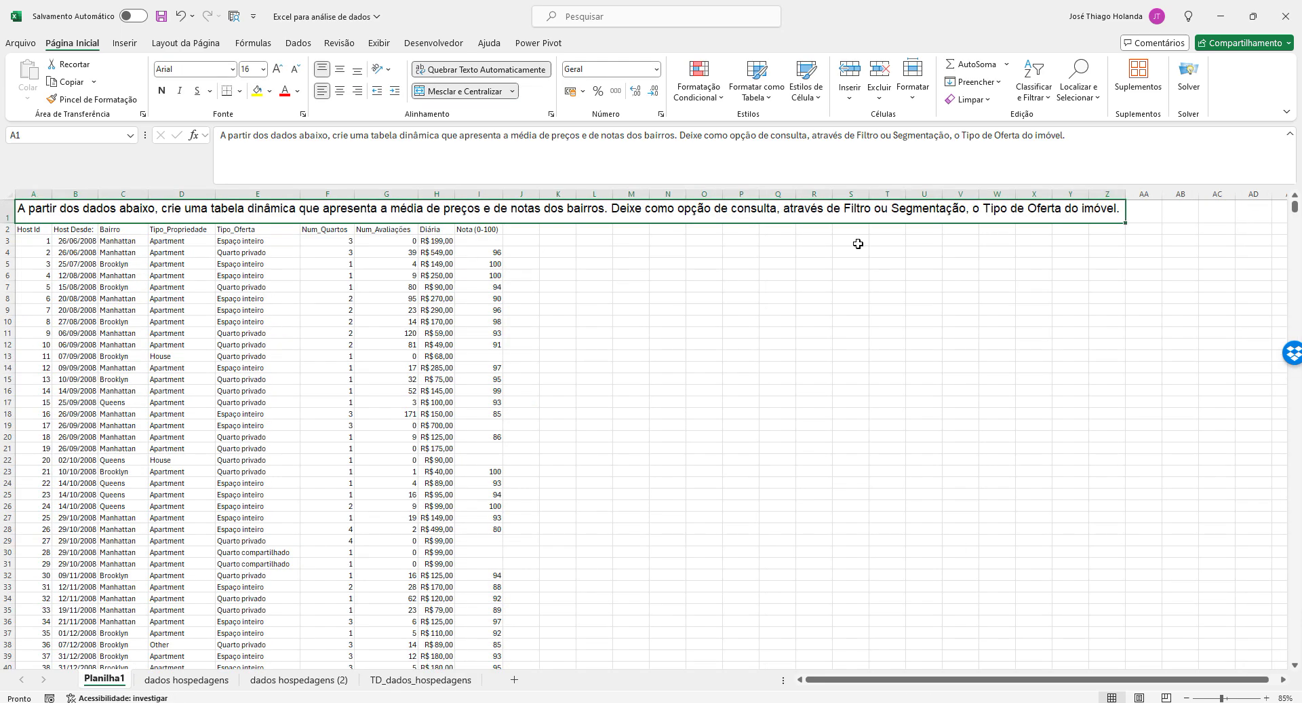
click(412, 679)
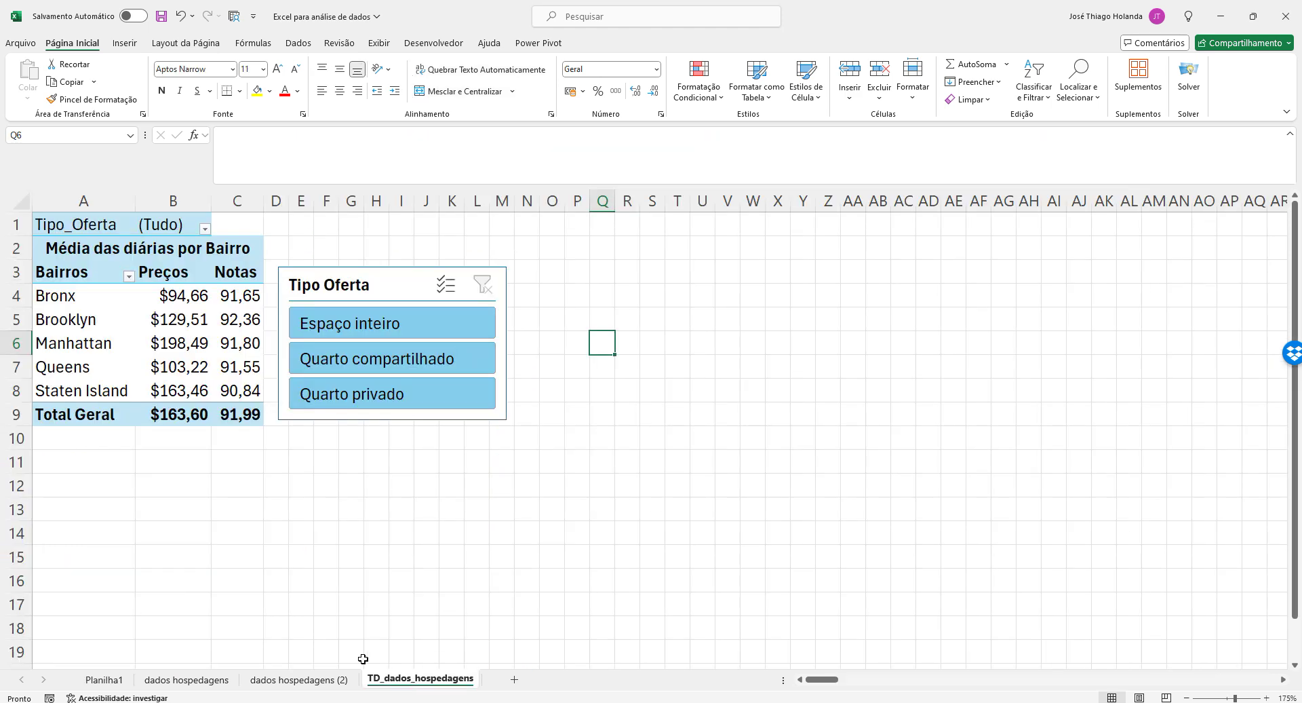
Rename the Planilha1 sheet as Descrição do Exercício
click(299, 679)
click(187, 679)
click(104, 679)
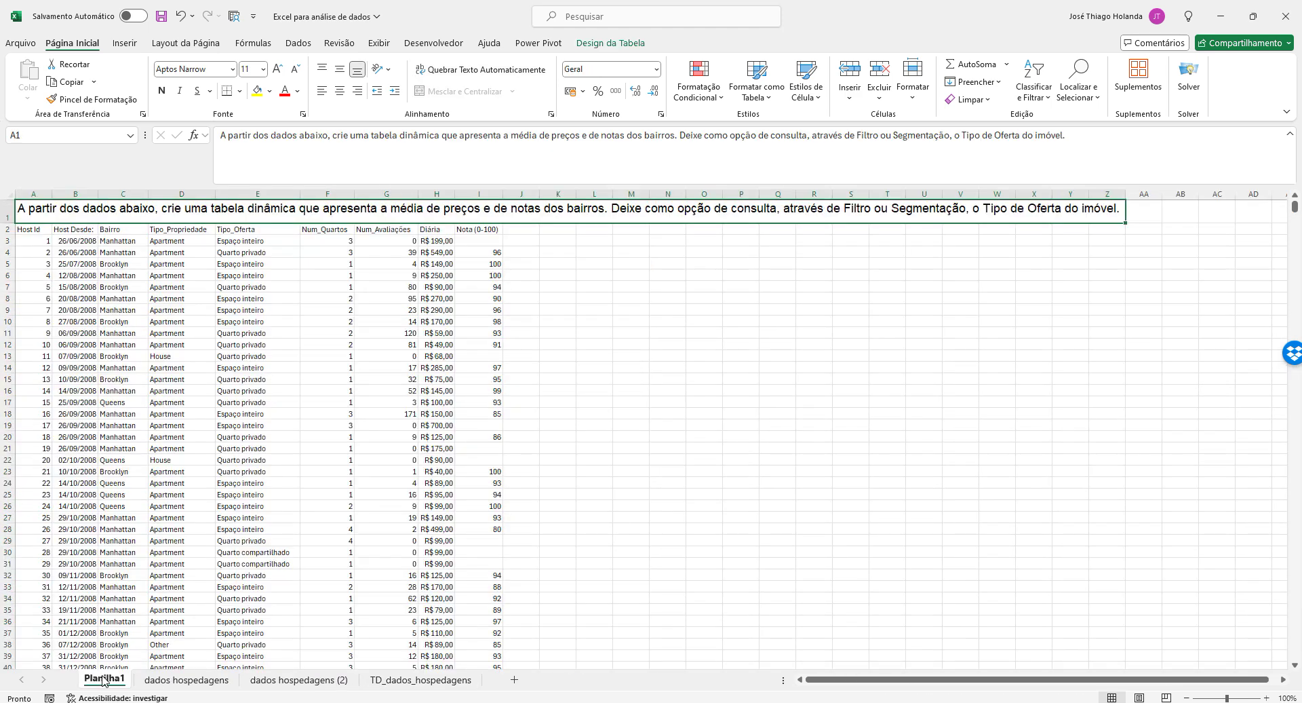
double_click(102, 679)
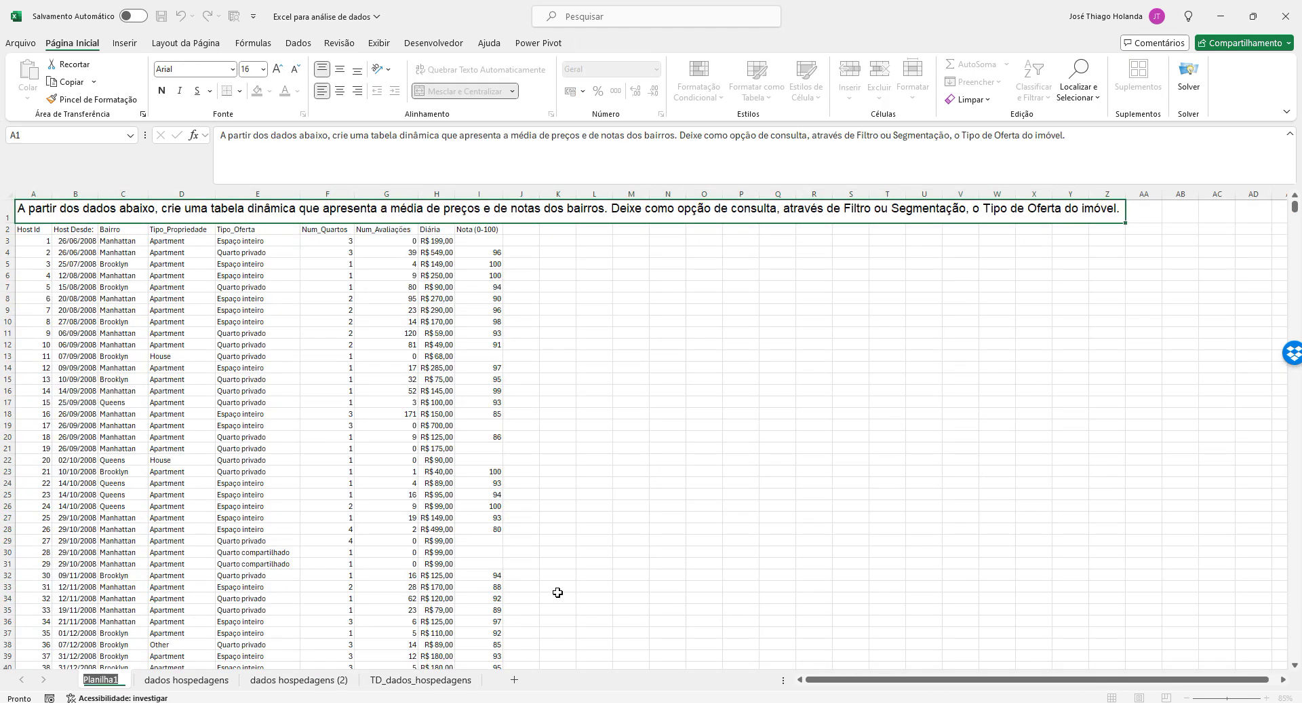
text(Des)
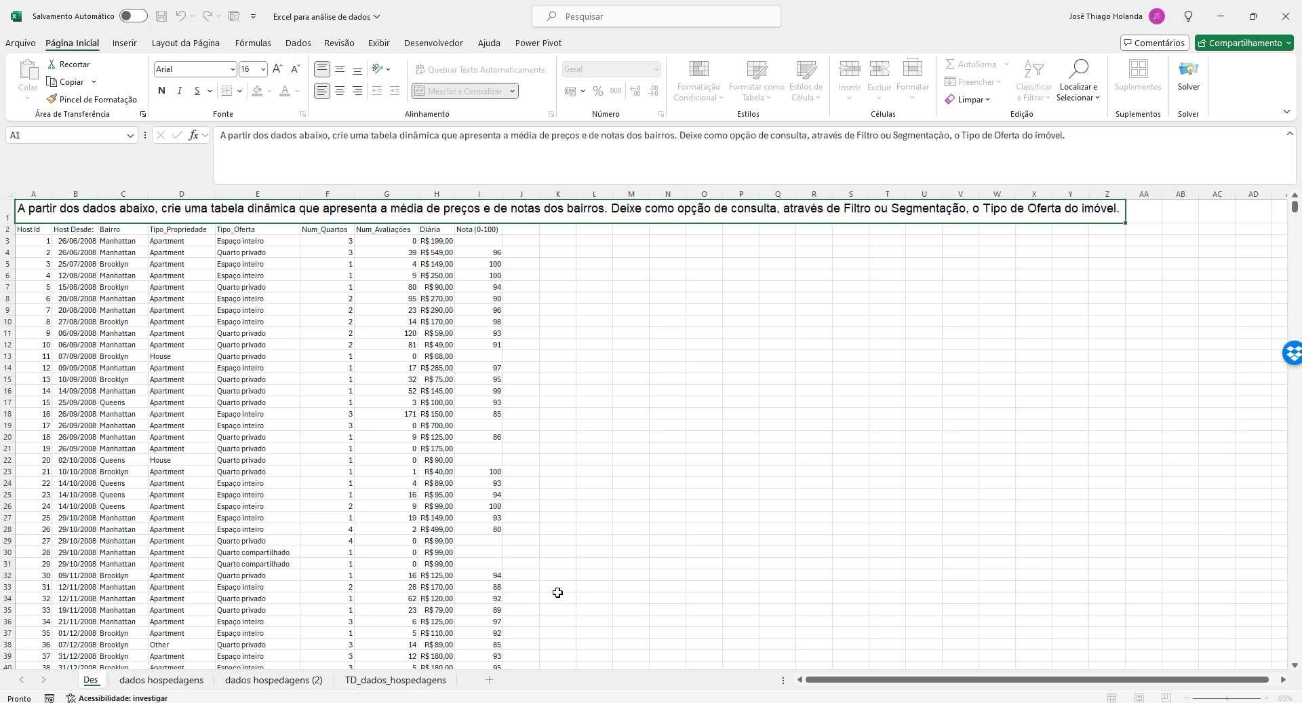
text(crição do)
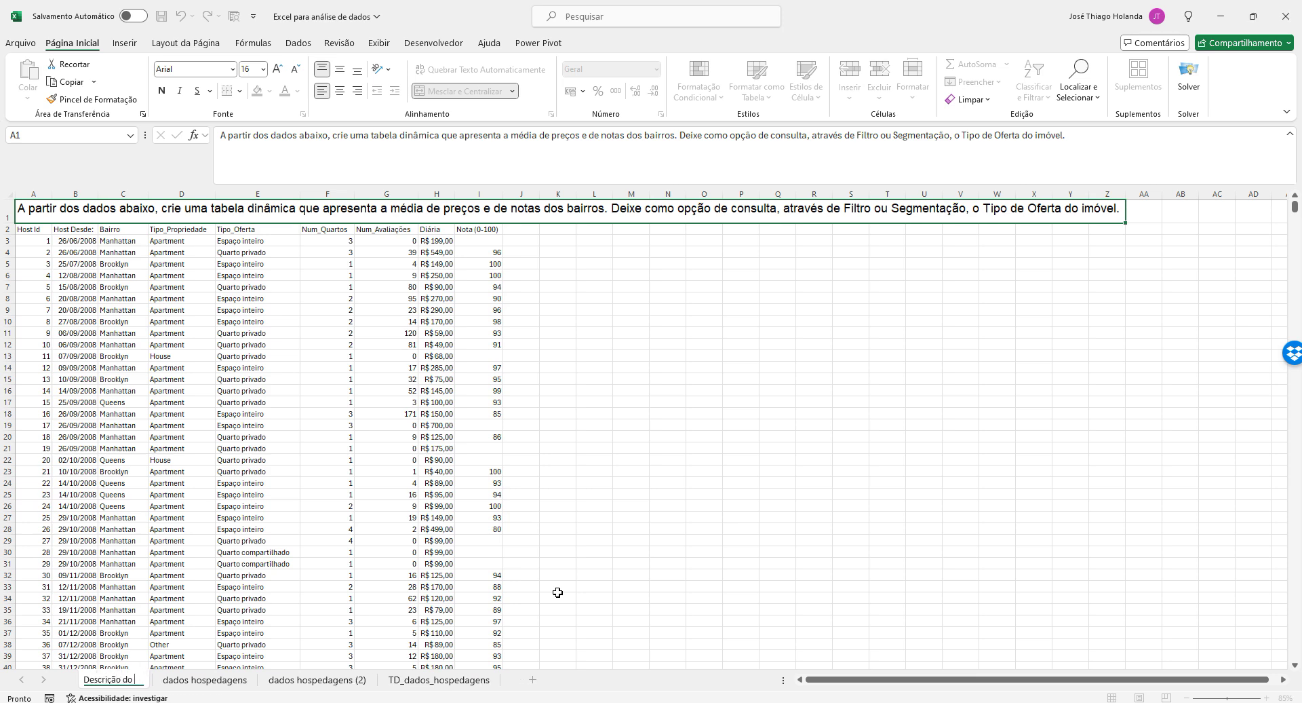
text( Exercício)
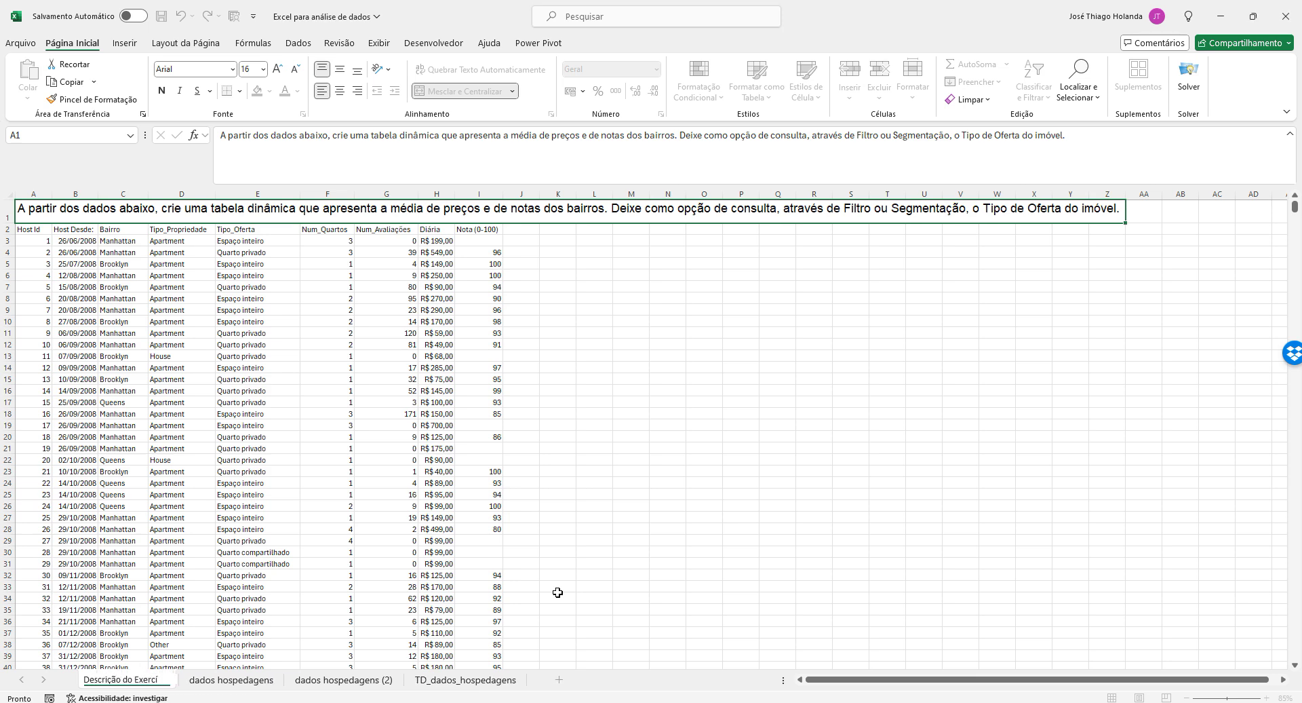
key(Return)
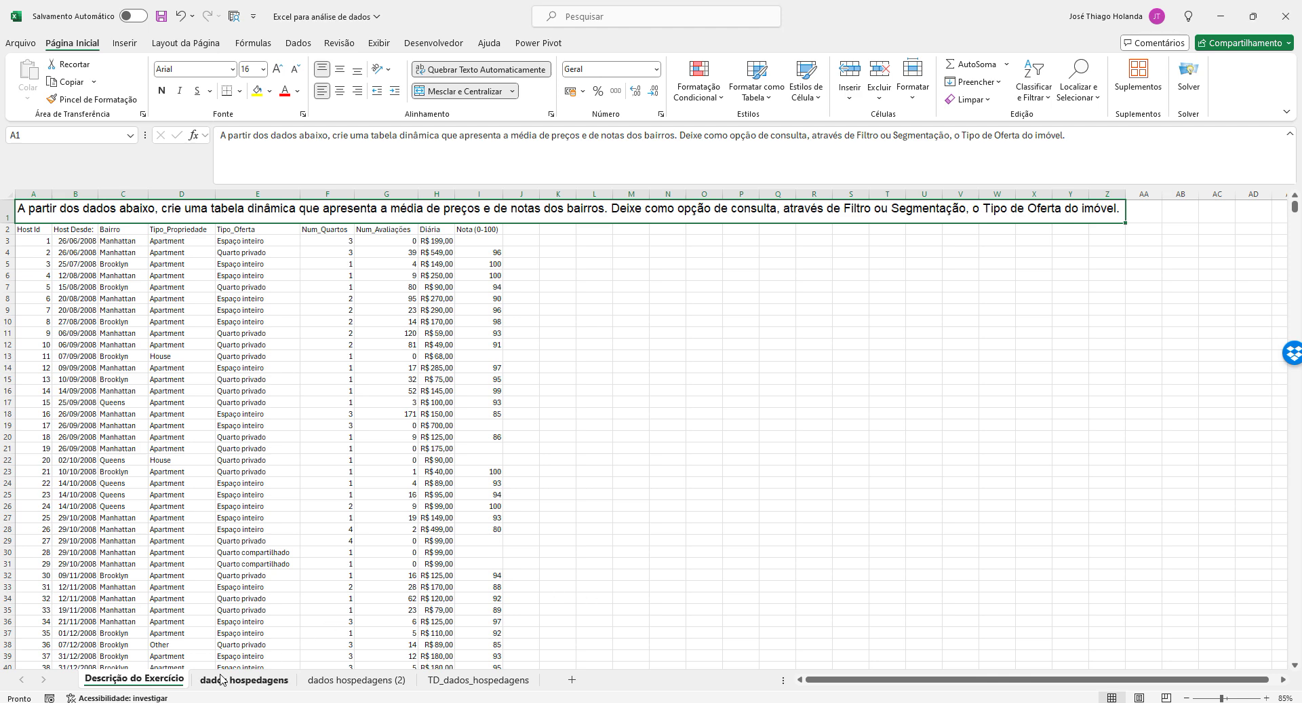
Look through both dados hospedagens sheets and the pivot table's analysis options on TD_dados_hospedagens
click(244, 679)
click(356, 679)
click(455, 679)
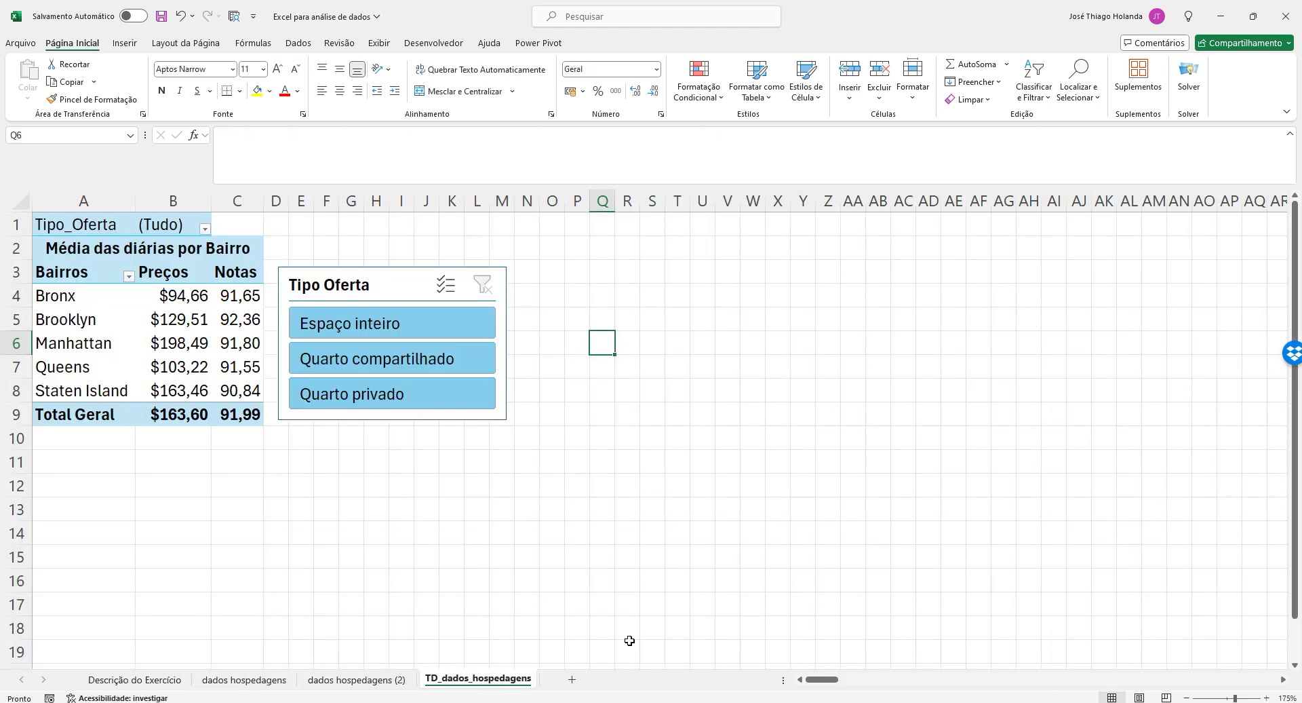
click(807, 551)
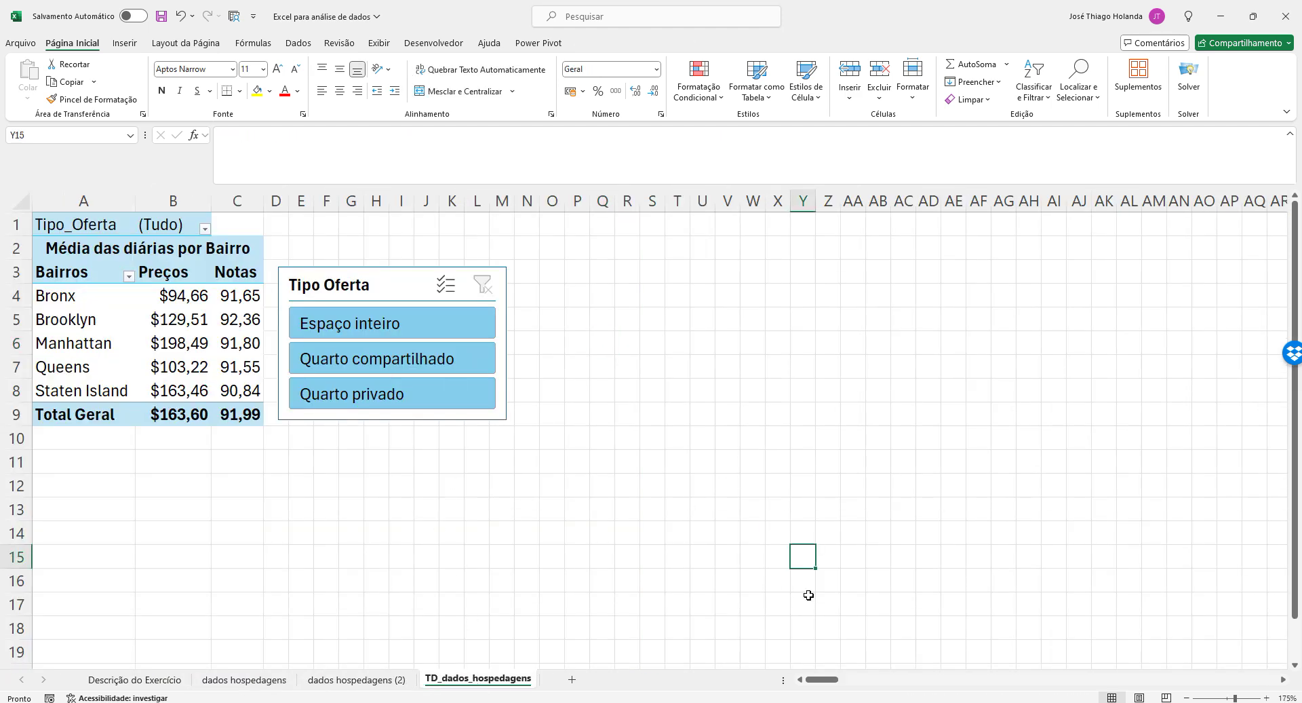
click(183, 316)
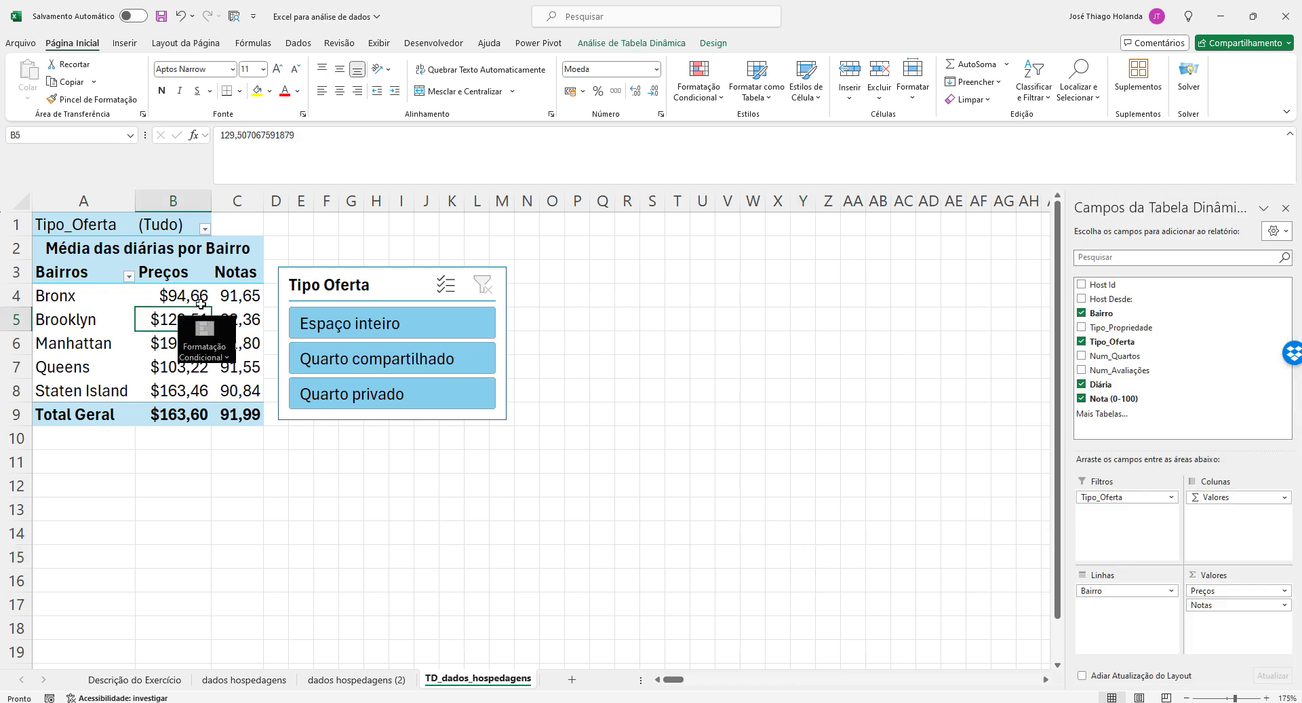
click(661, 46)
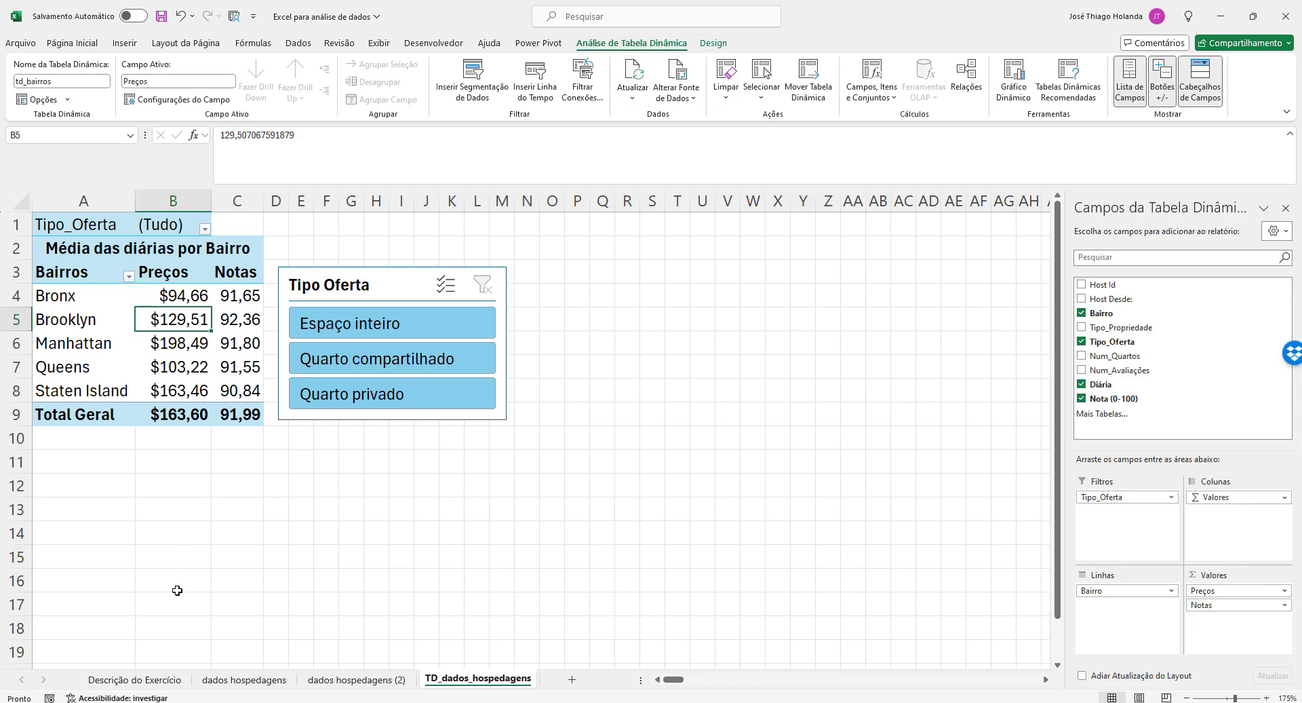
Change the first record's Diária value to 19900 in the dados hospedagens (2) sheet
click(230, 682)
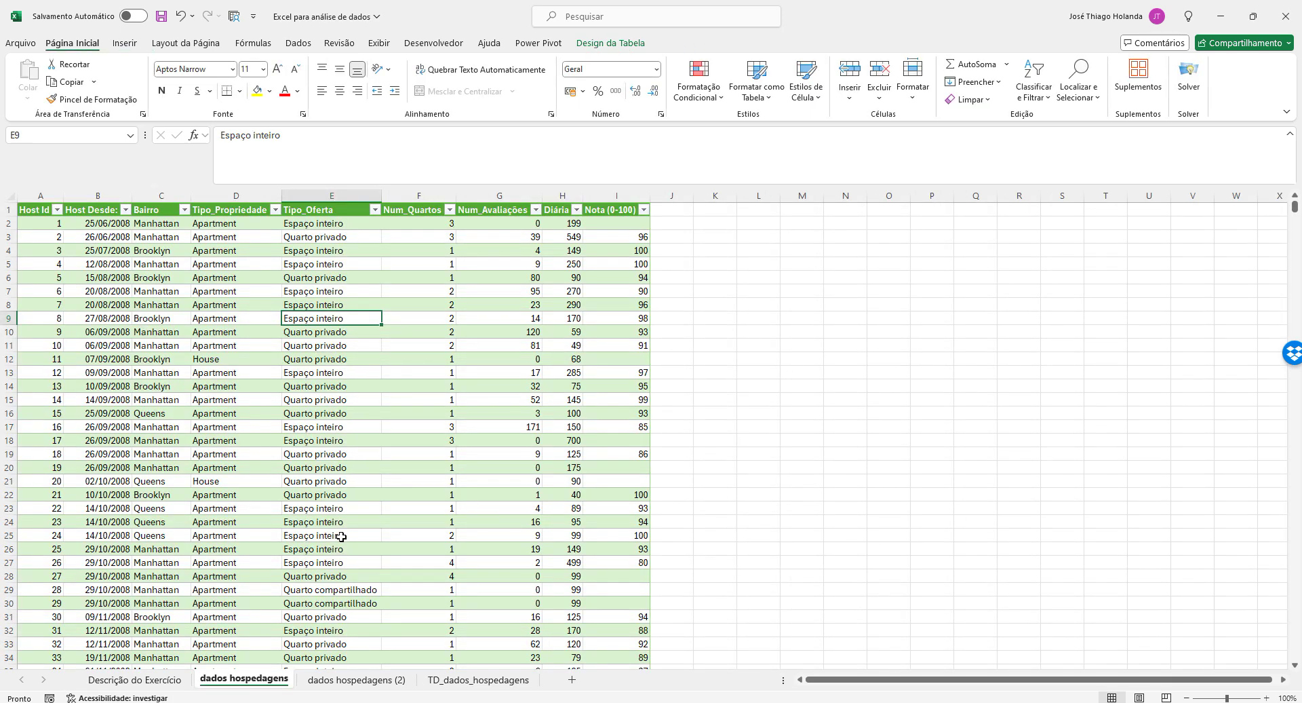
click(366, 680)
click(102, 223)
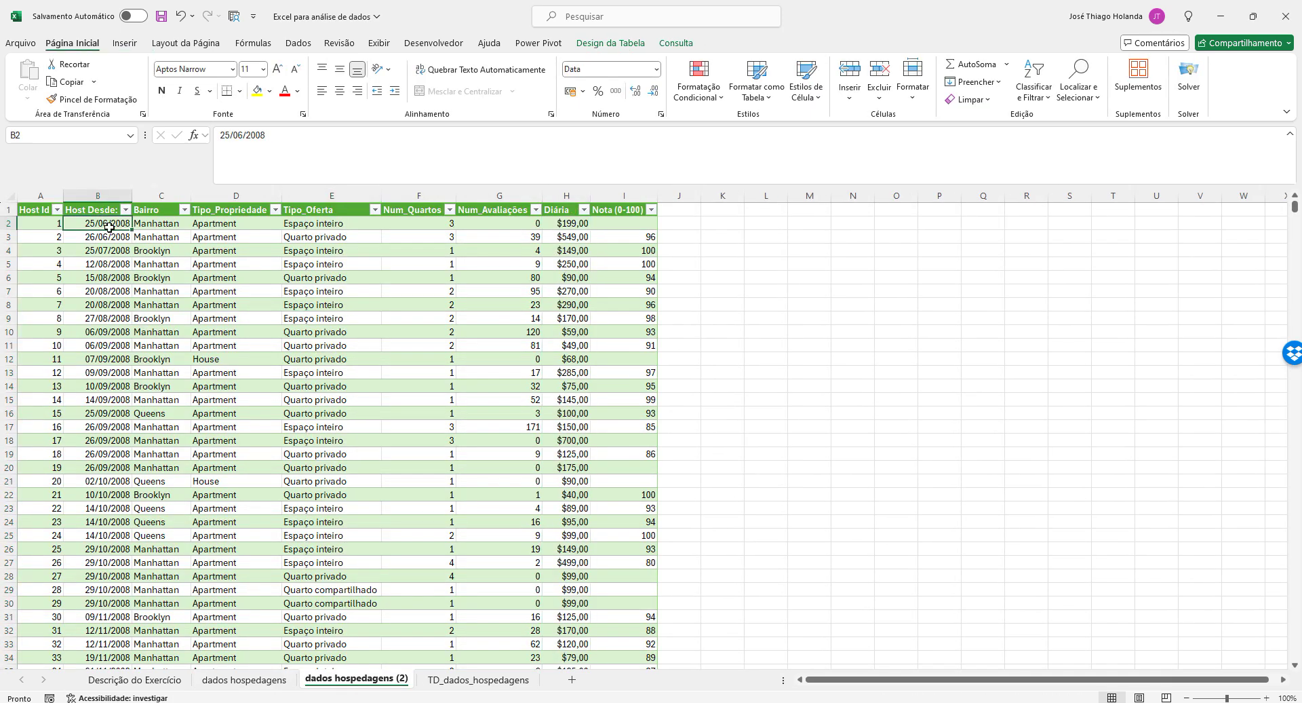
click(511, 233)
click(506, 224)
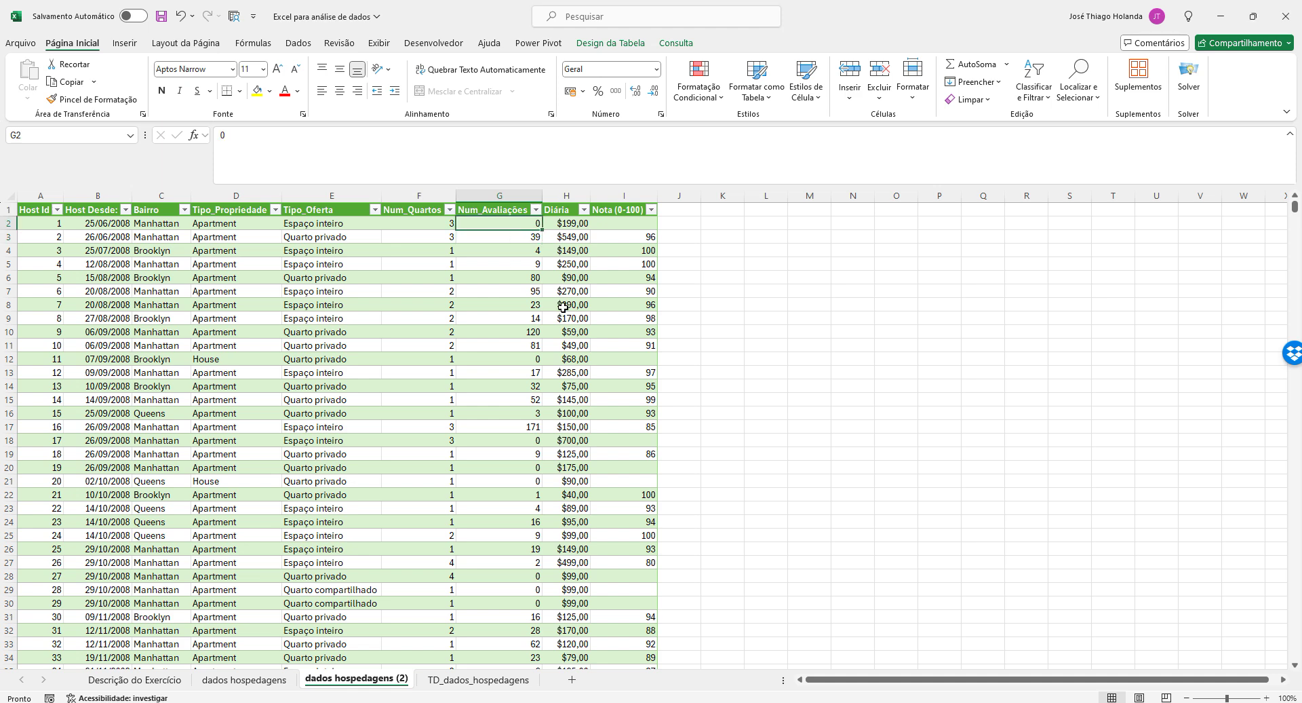
click(571, 224)
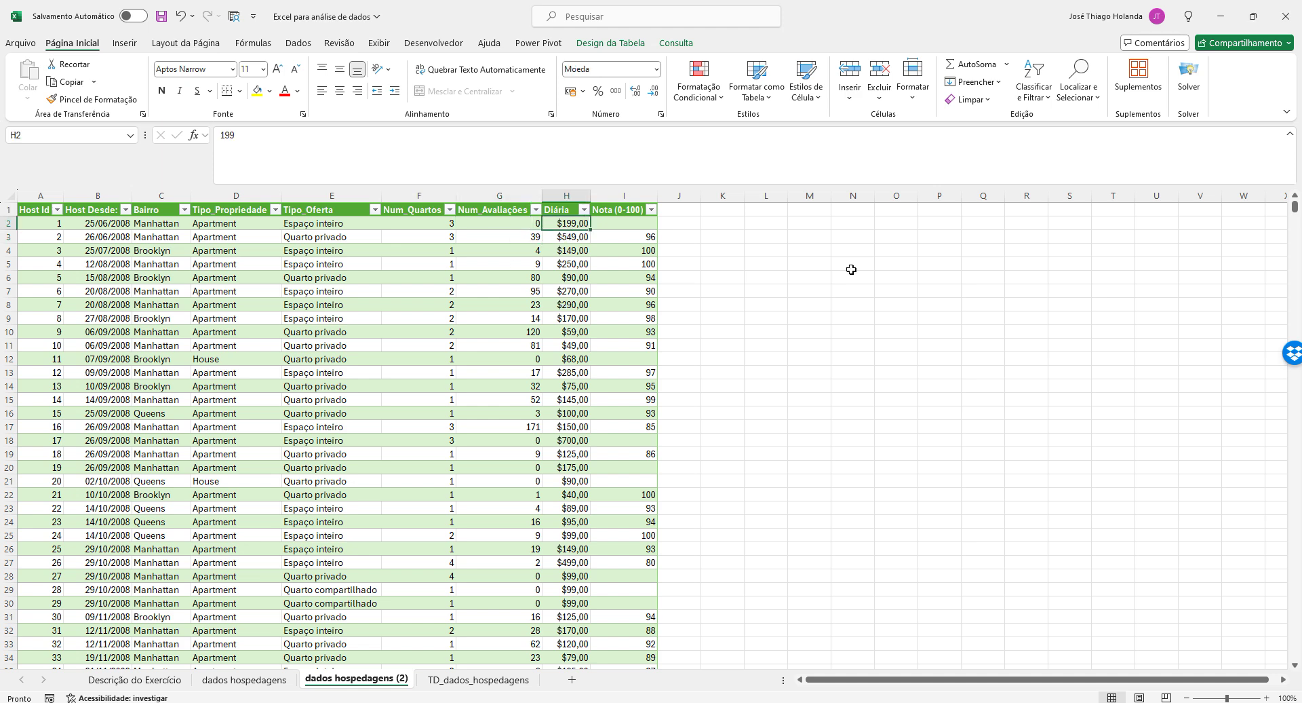
key(F2)
text(00)
key(Return)
Refresh the pivot table on TD_dados_hospedagens to pick up the edited Diária value
click(461, 680)
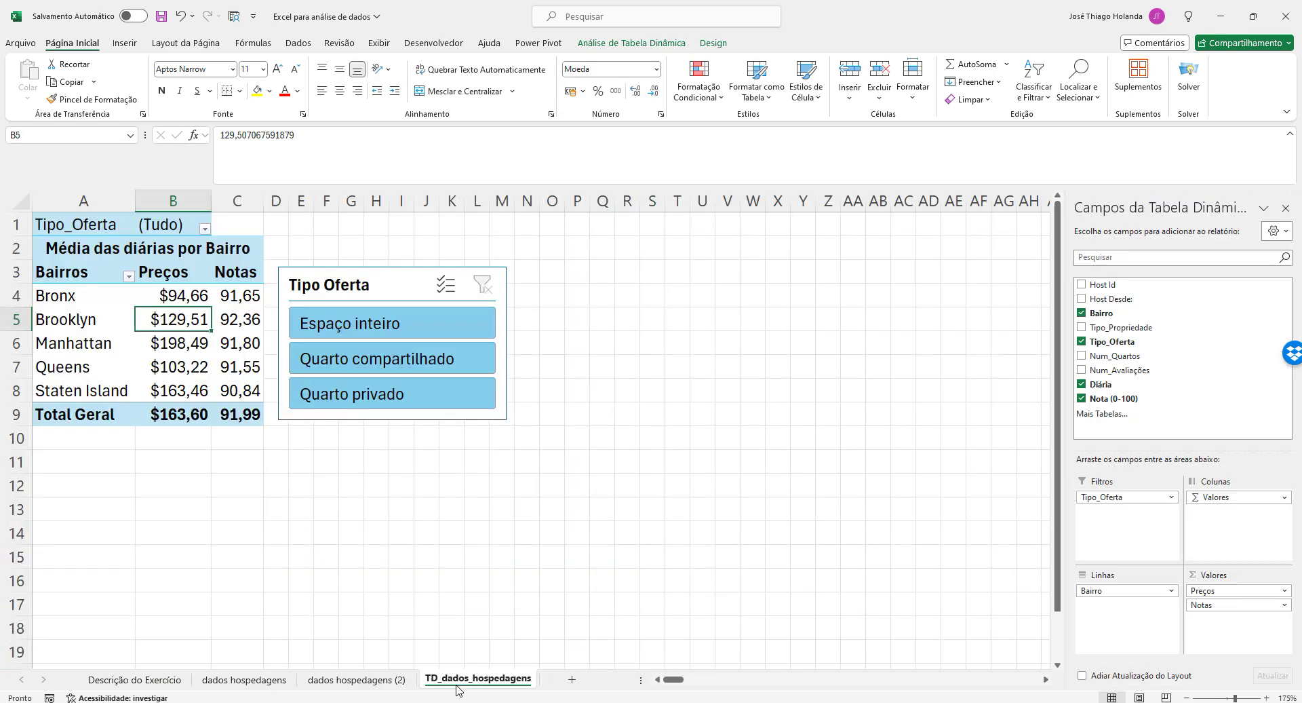
click(168, 346)
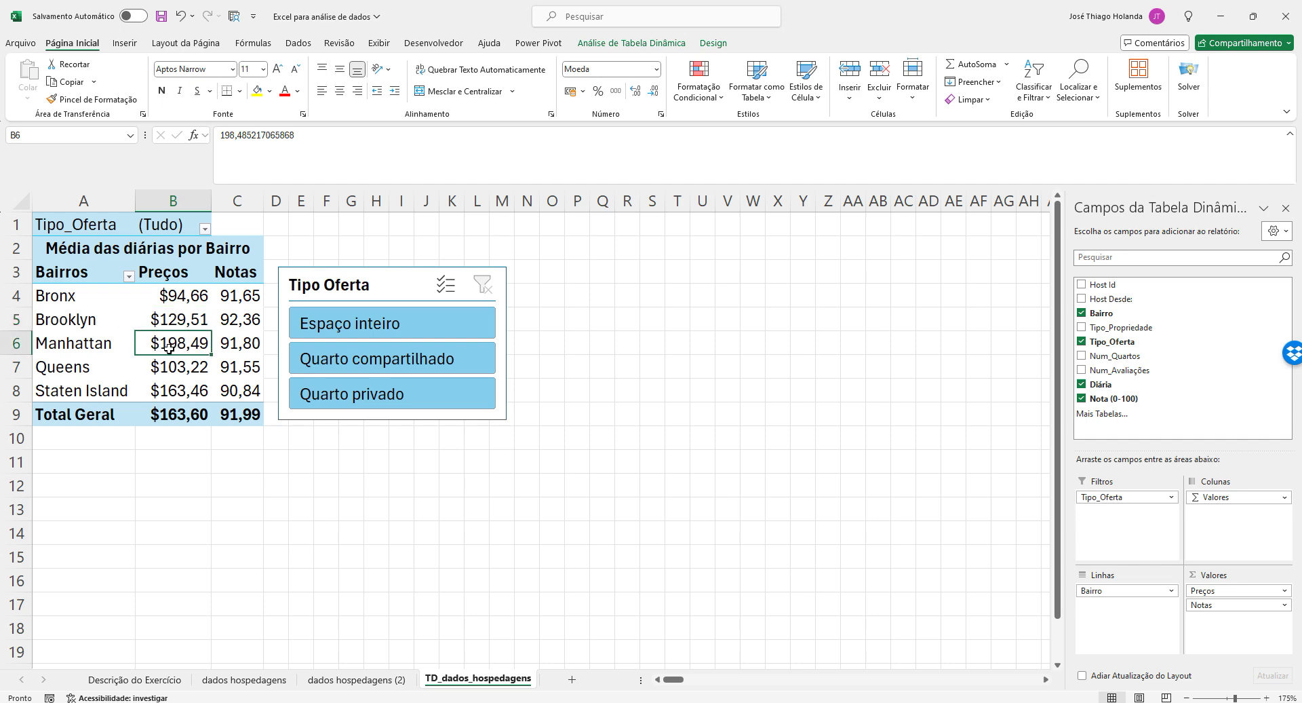
right_click(194, 348)
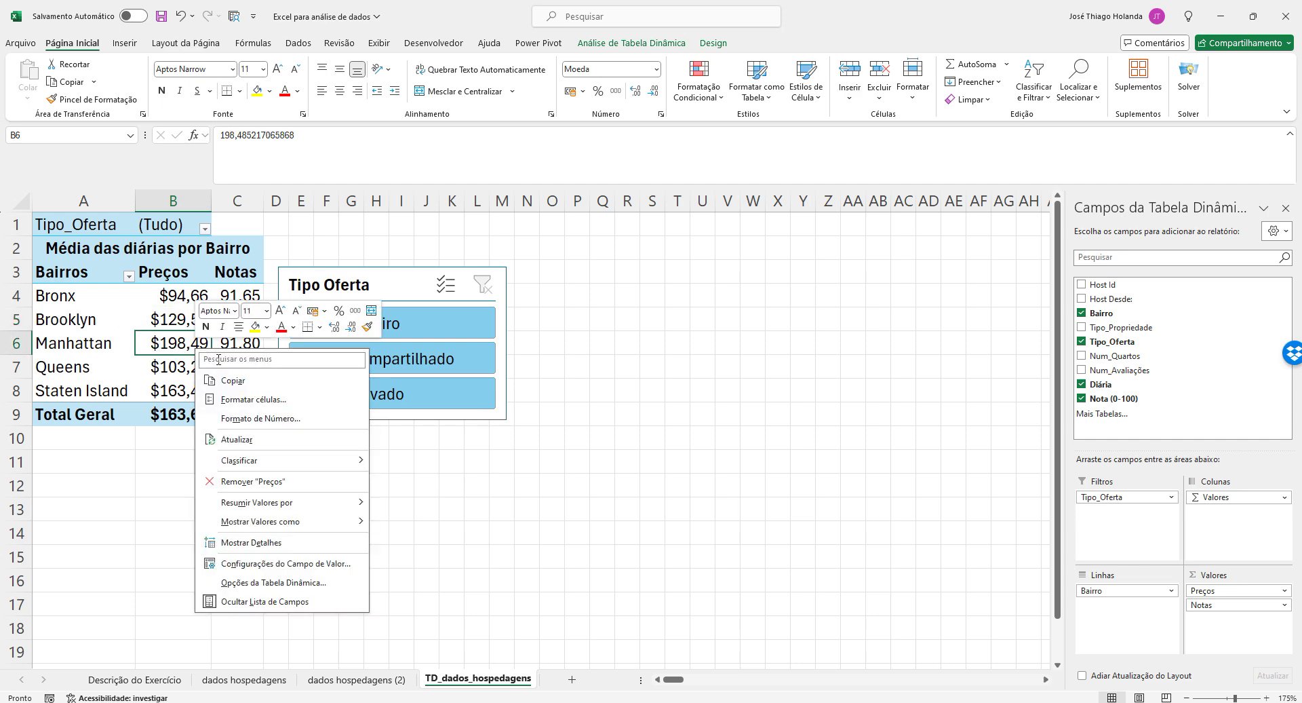
click(254, 437)
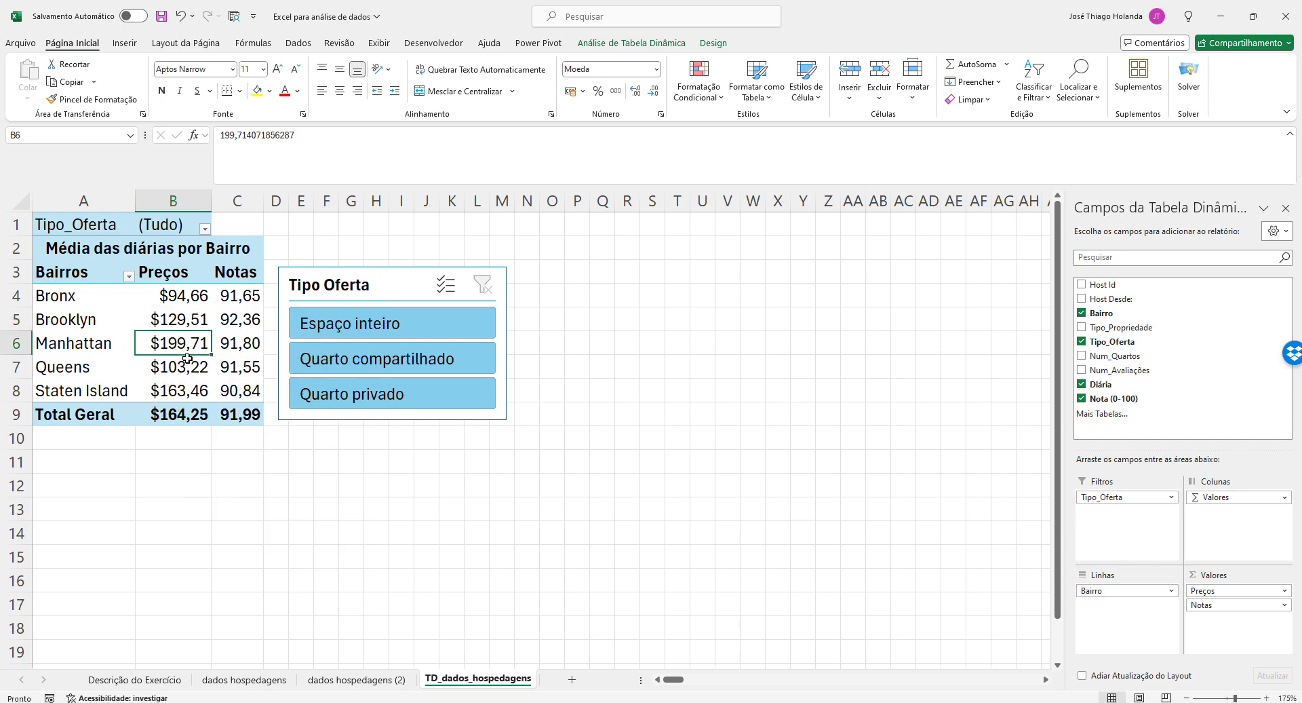
Undo the pivot table refresh and the edit to the first record's Diária value in dados hospedagens (2)
click(356, 679)
click(516, 352)
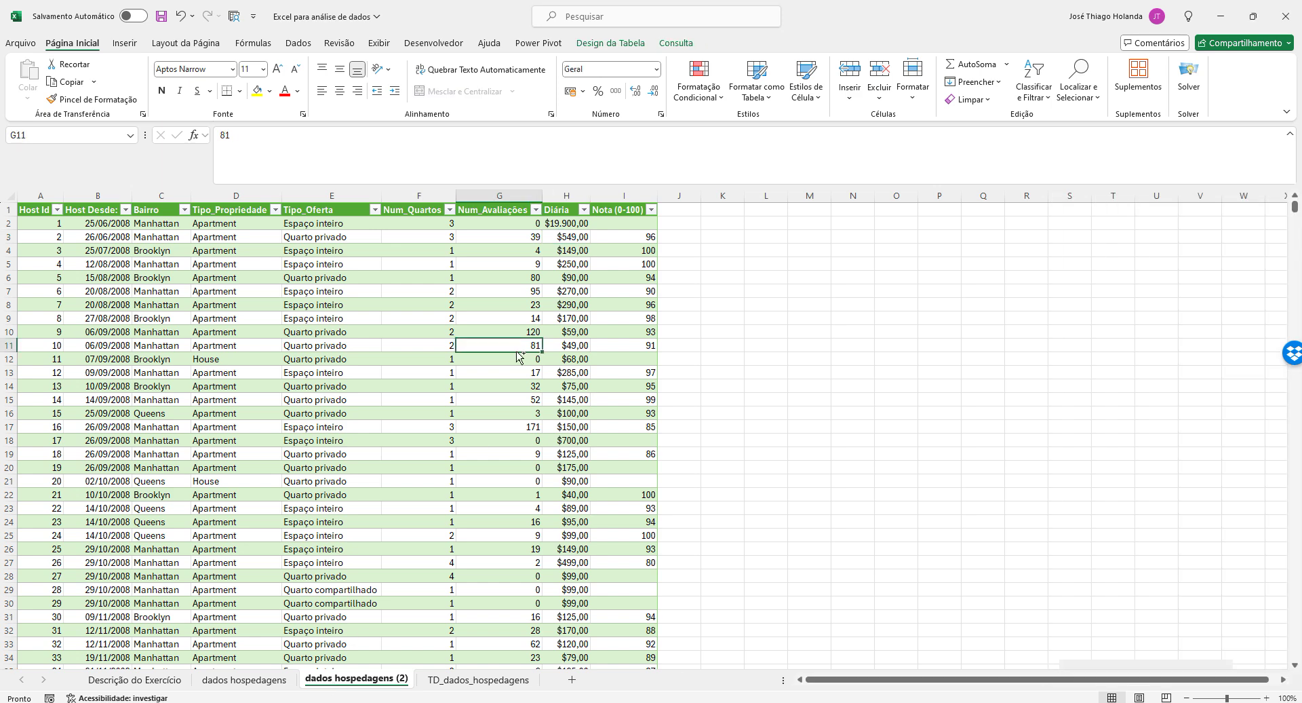
key(ctrl+Page_Down)
click(354, 679)
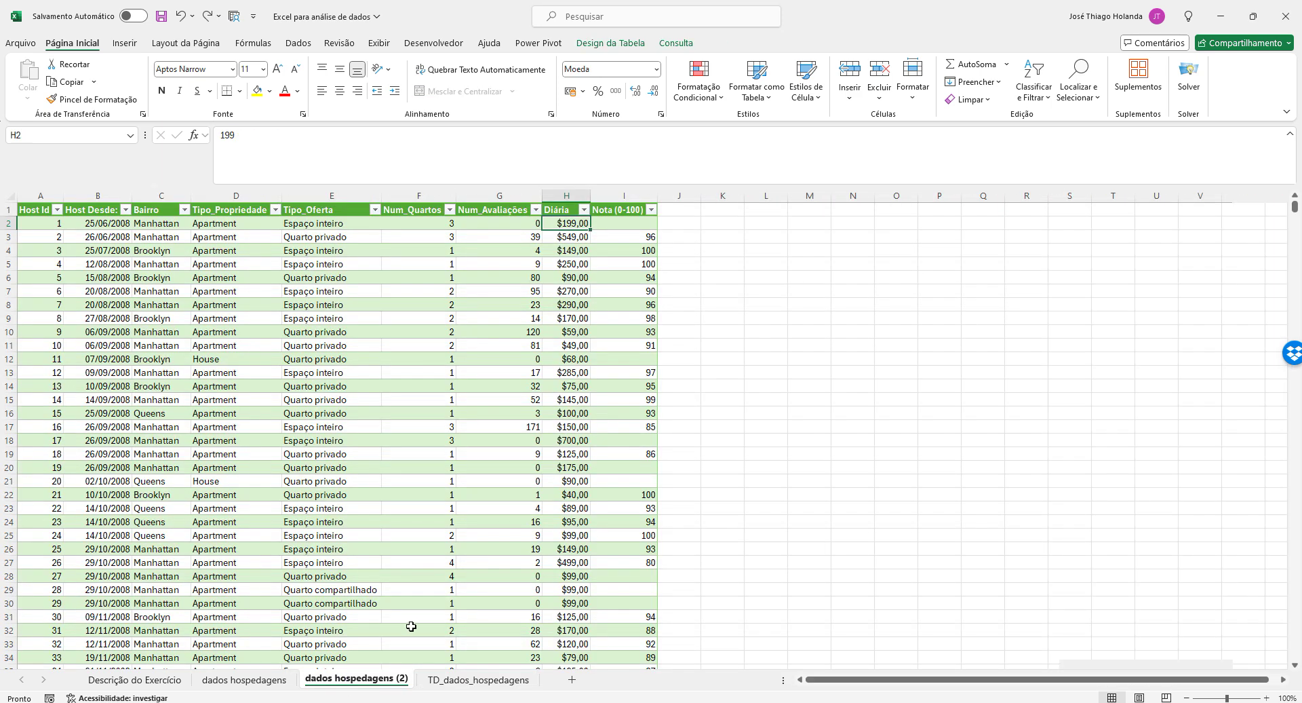
Refresh the pivot table from the restored source data and check Manhattan's average price
click(478, 679)
right_click(198, 384)
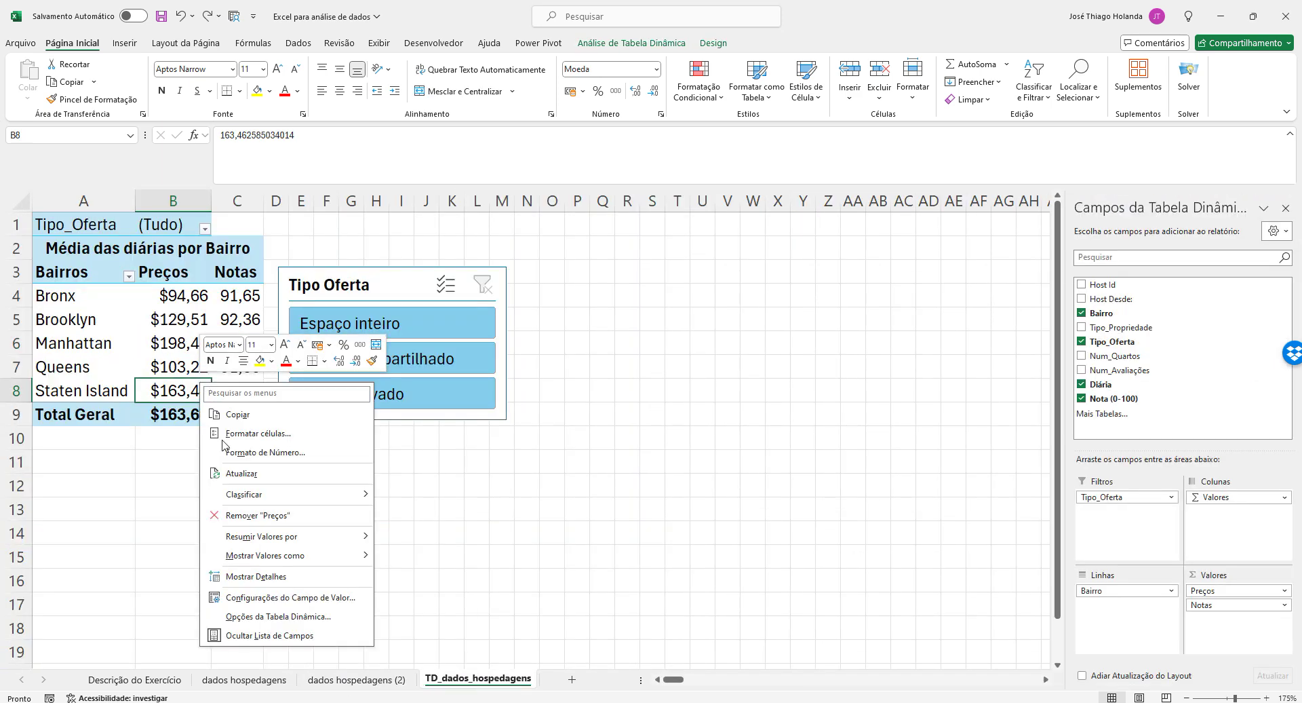
click(250, 478)
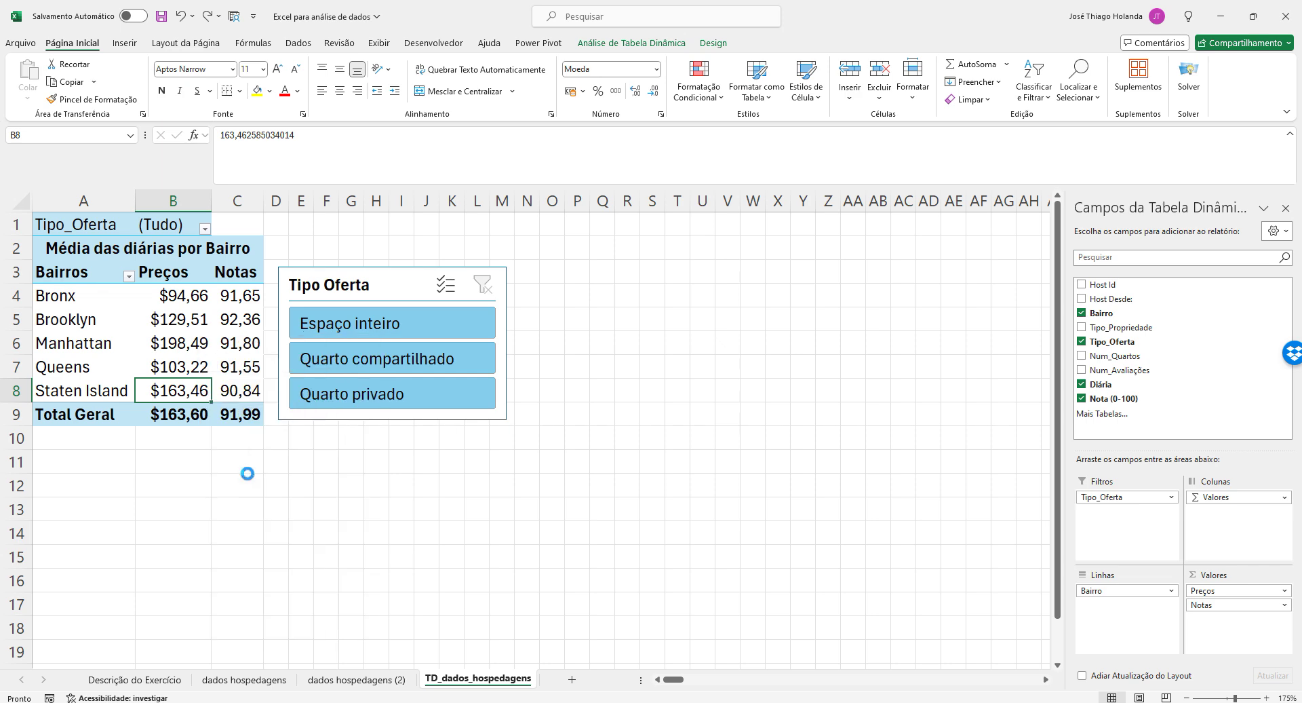
click(187, 346)
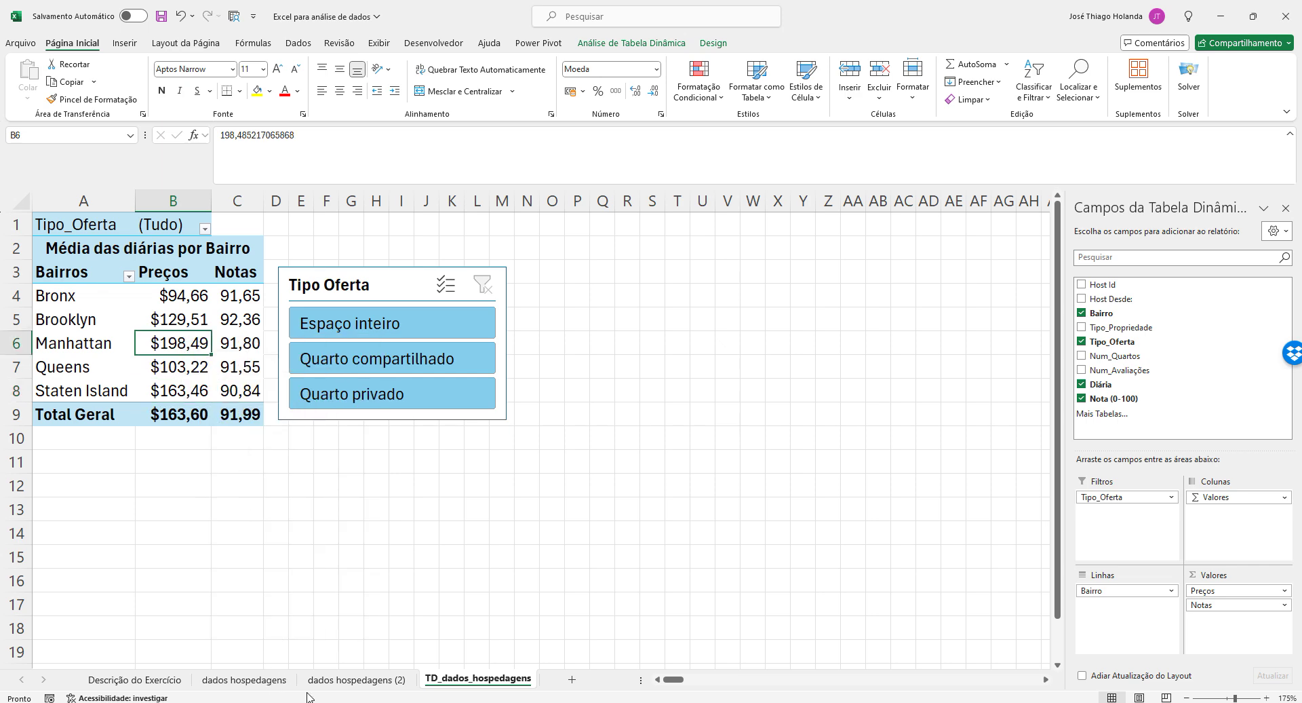
Check the restored Diária values in dados hospedagens (2), and return to the TD_dados_hospedagens sheet
click(356, 679)
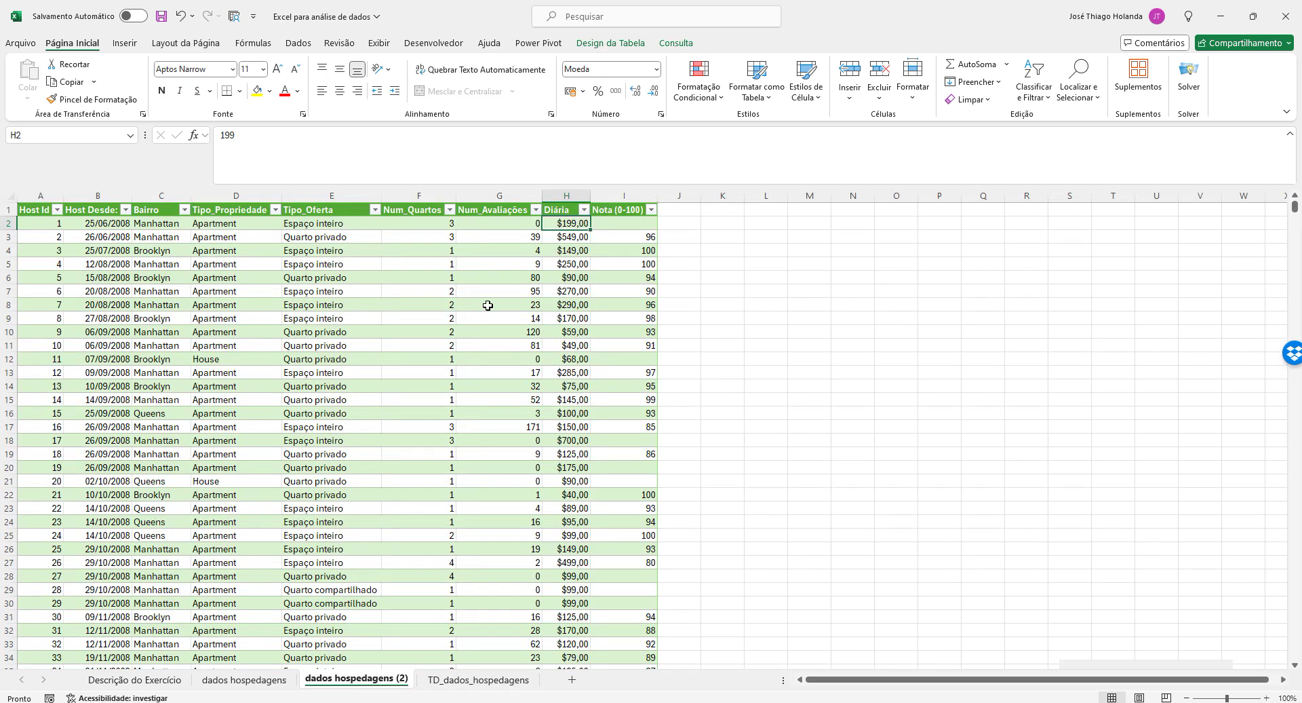
click(570, 240)
click(478, 679)
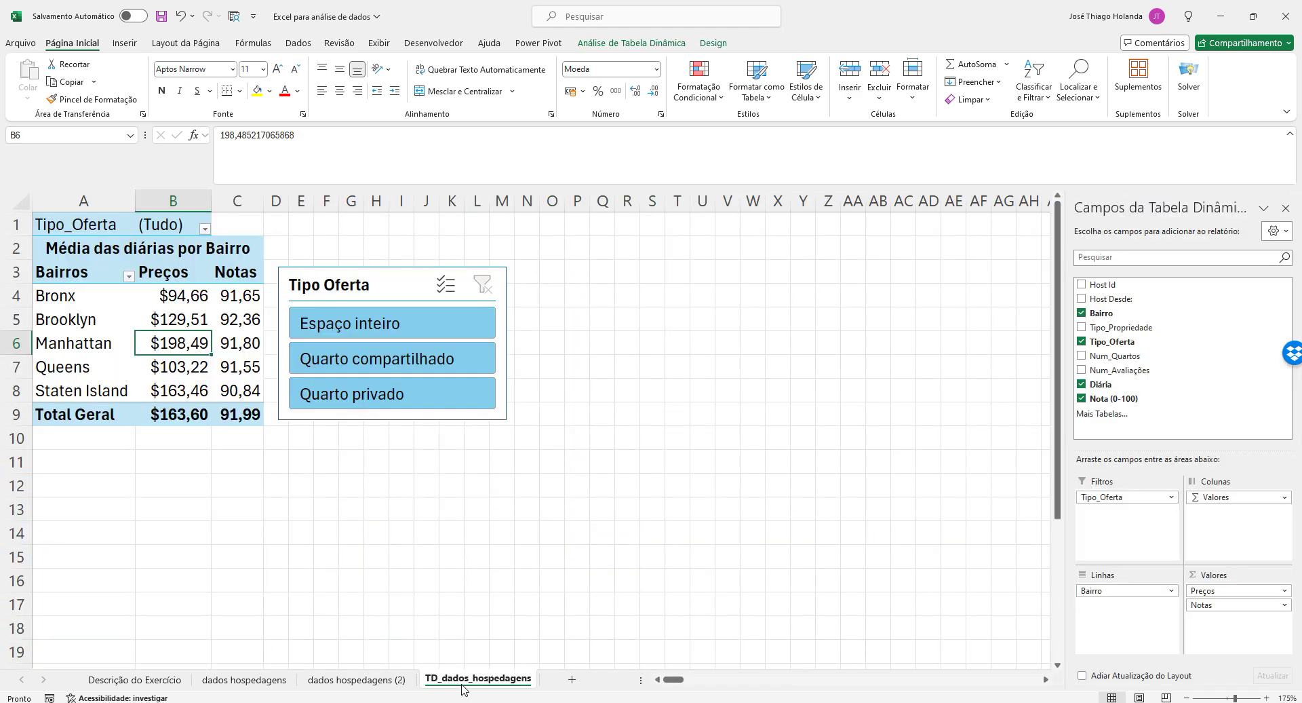
Review the filter connections of the td_bairros pivot table, enlarging the dialog to read its columns in full
click(193, 293)
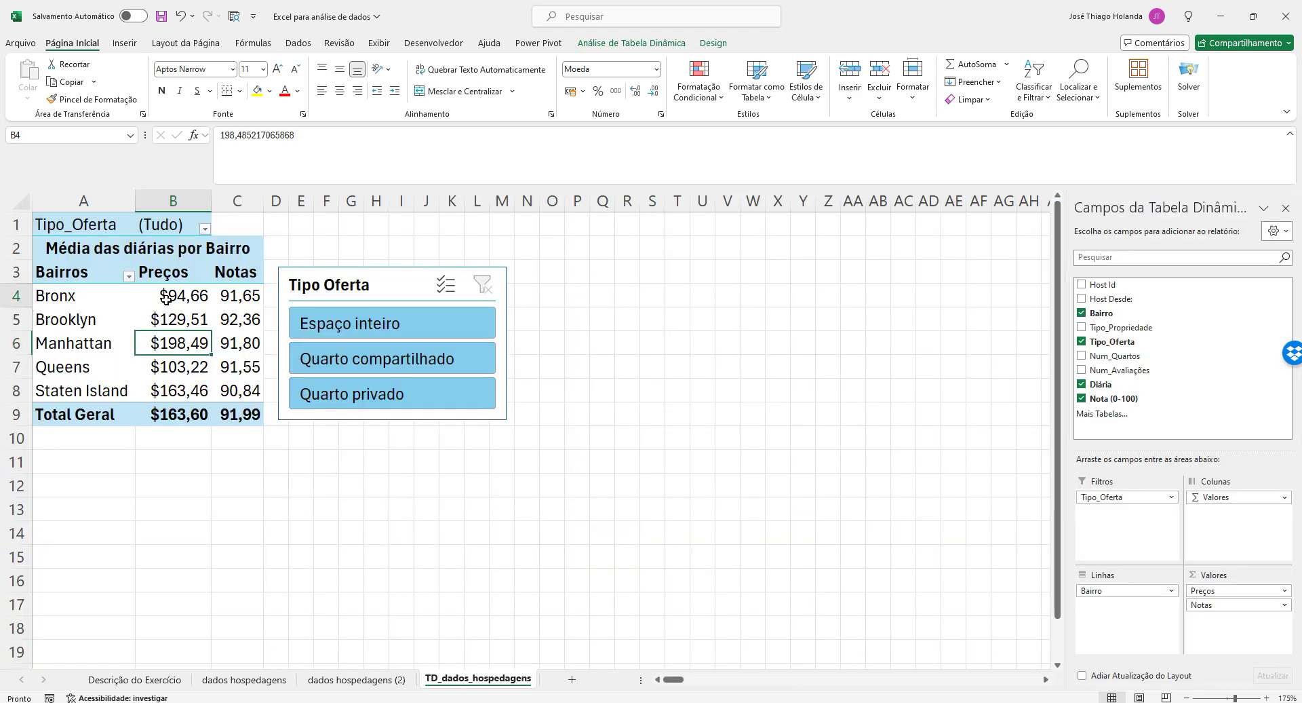
click(646, 45)
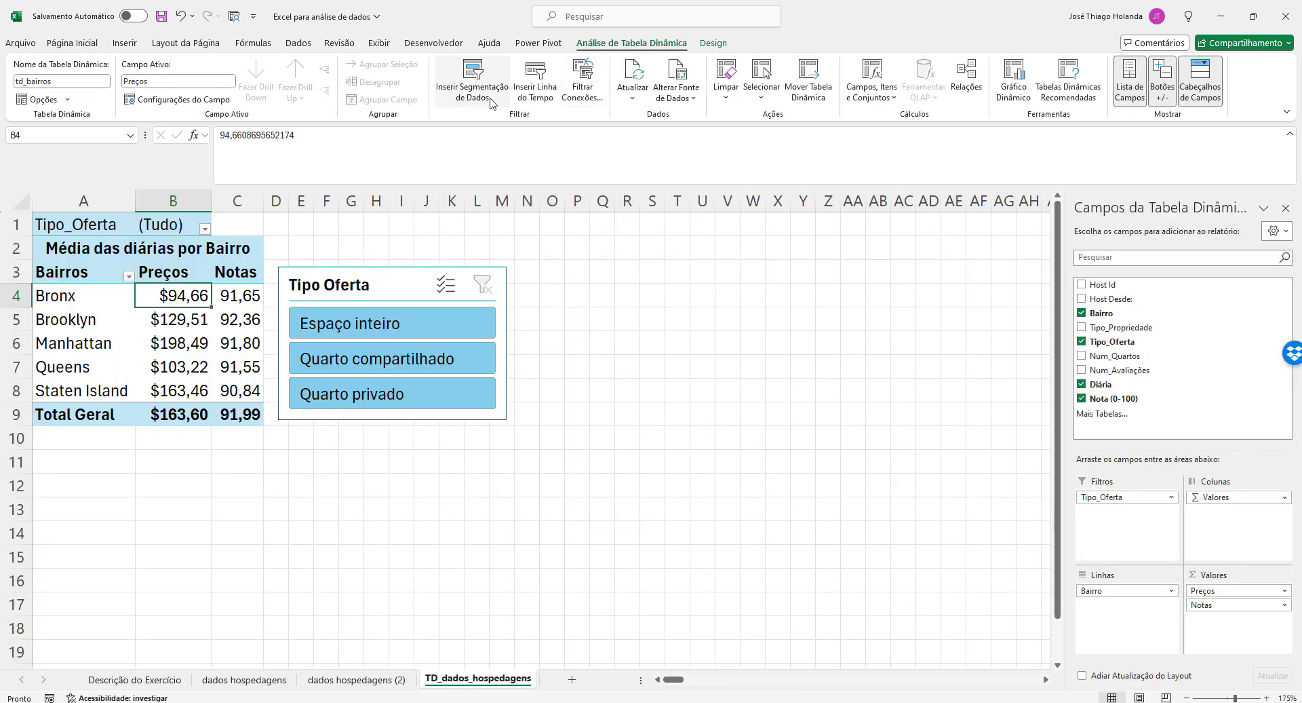
click(585, 89)
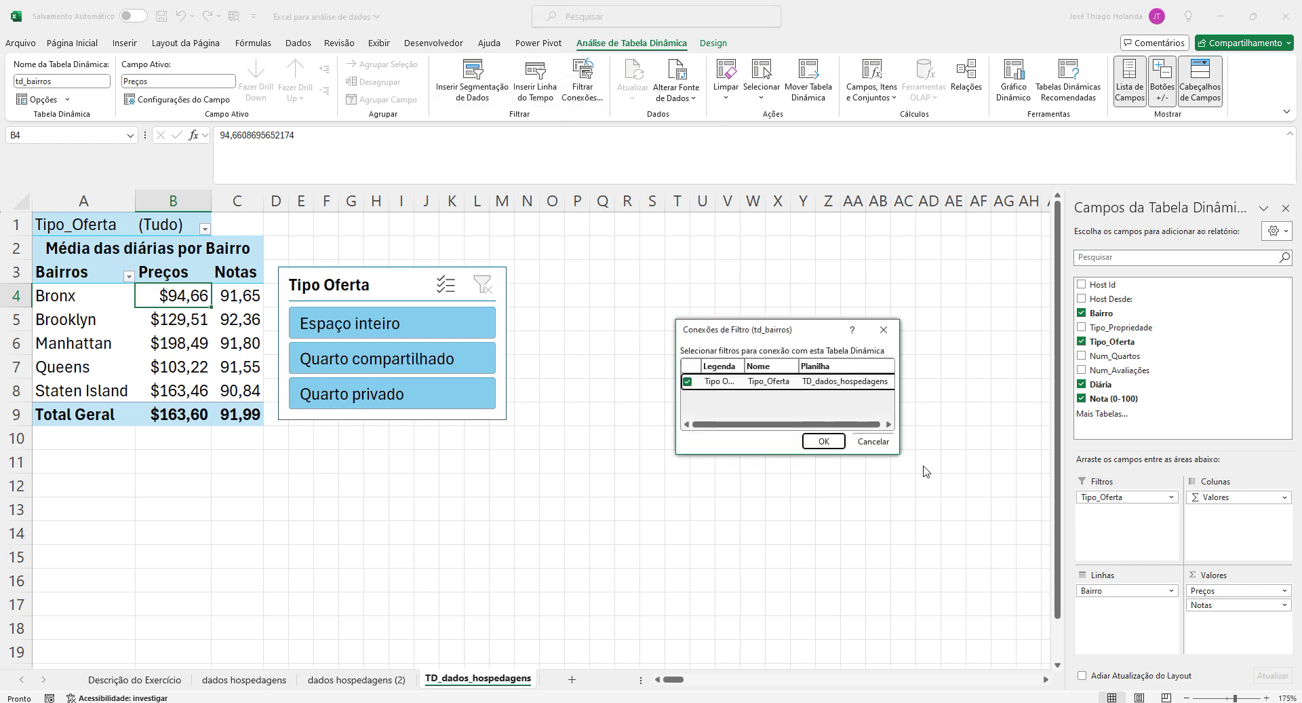
drag(899, 453, 1000, 509)
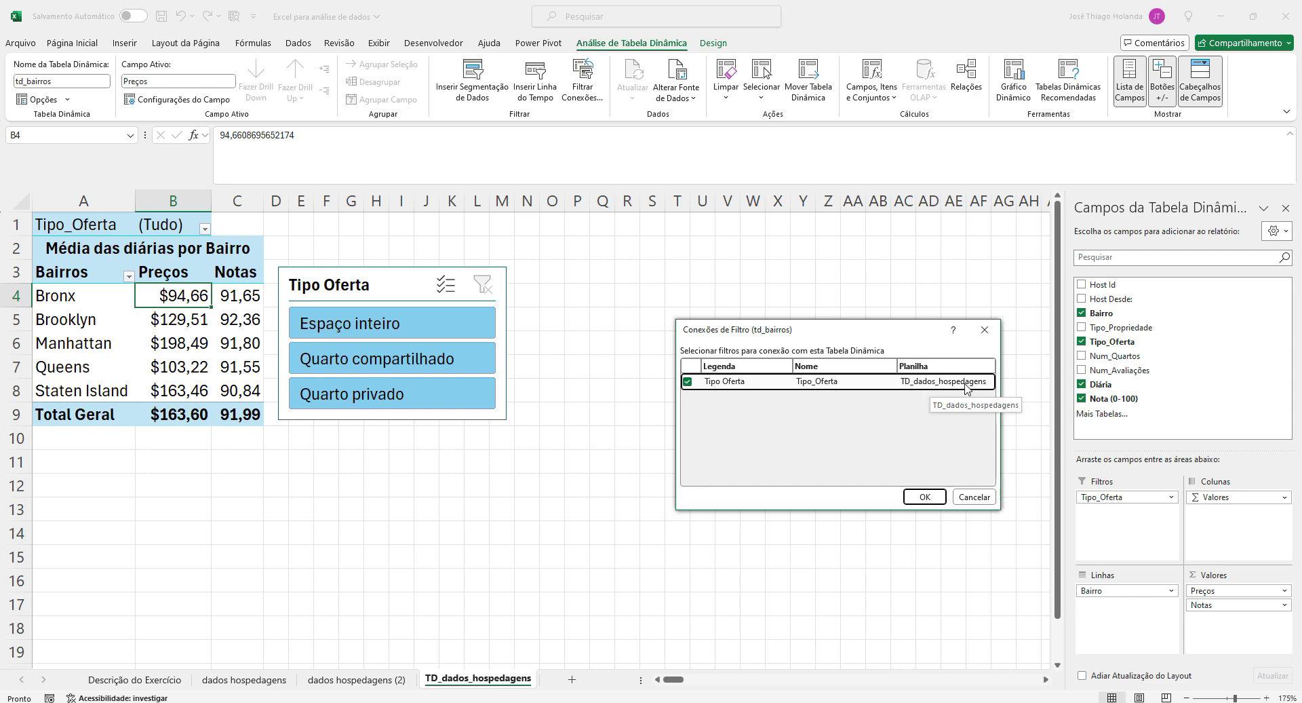
click(925, 496)
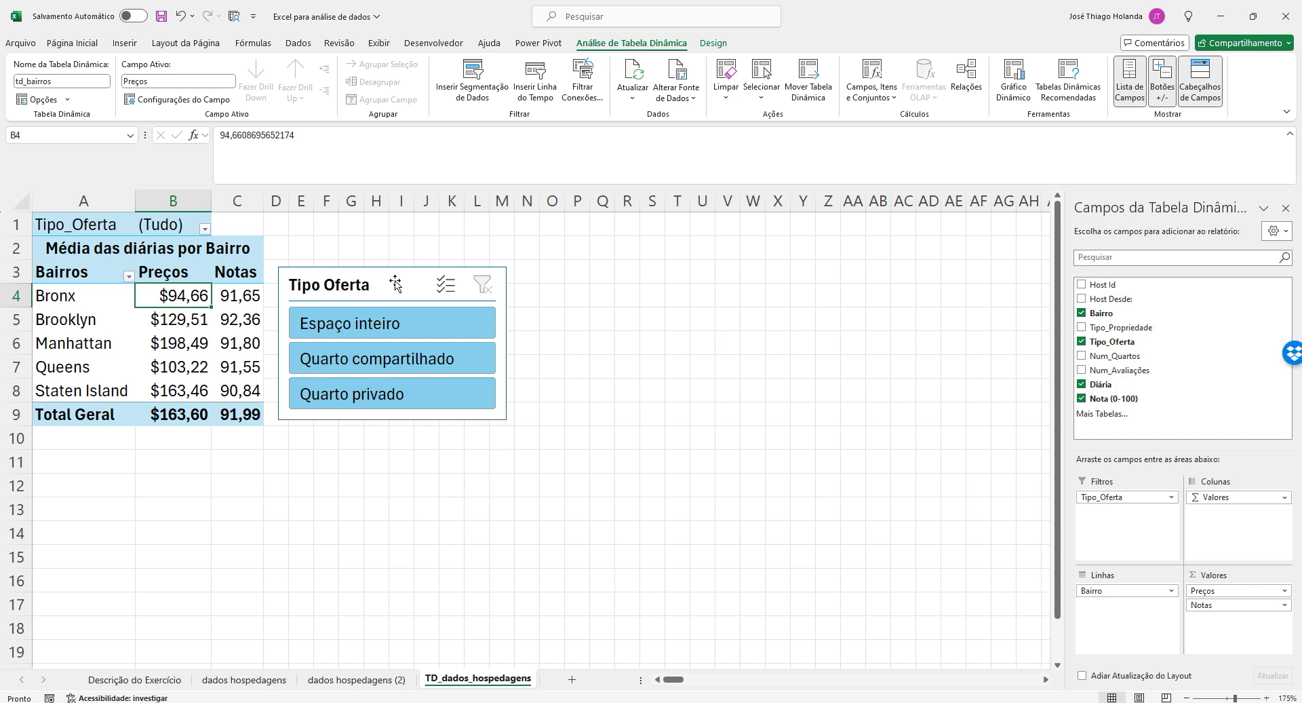
Review the Tipo Oferta slicer's settings and its report connections, keeping both as they are
click(400, 281)
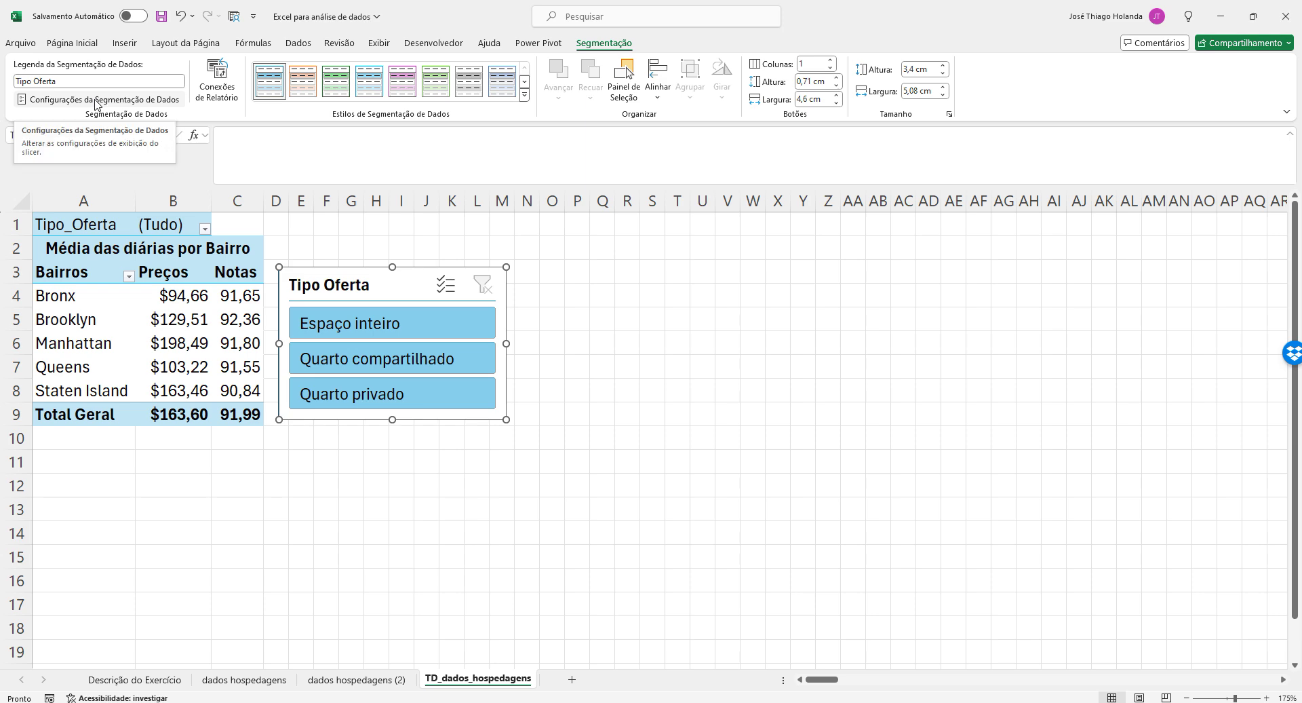
click(97, 103)
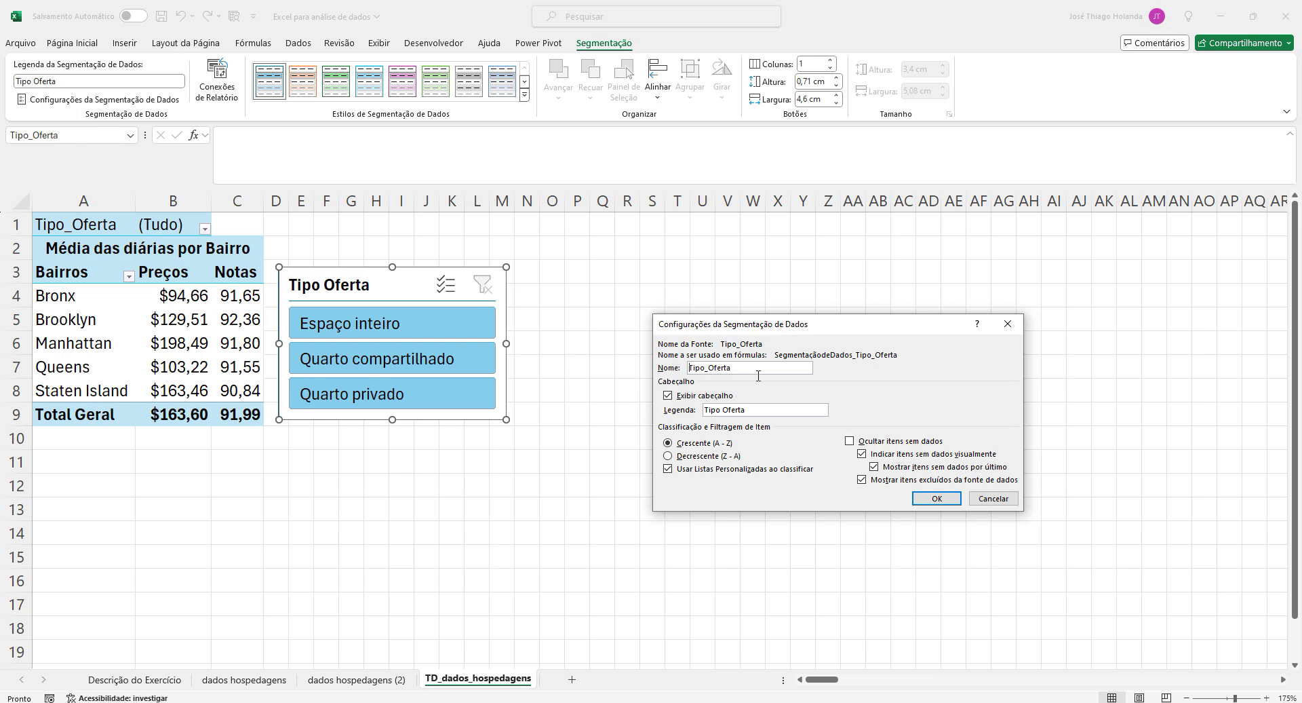
click(924, 499)
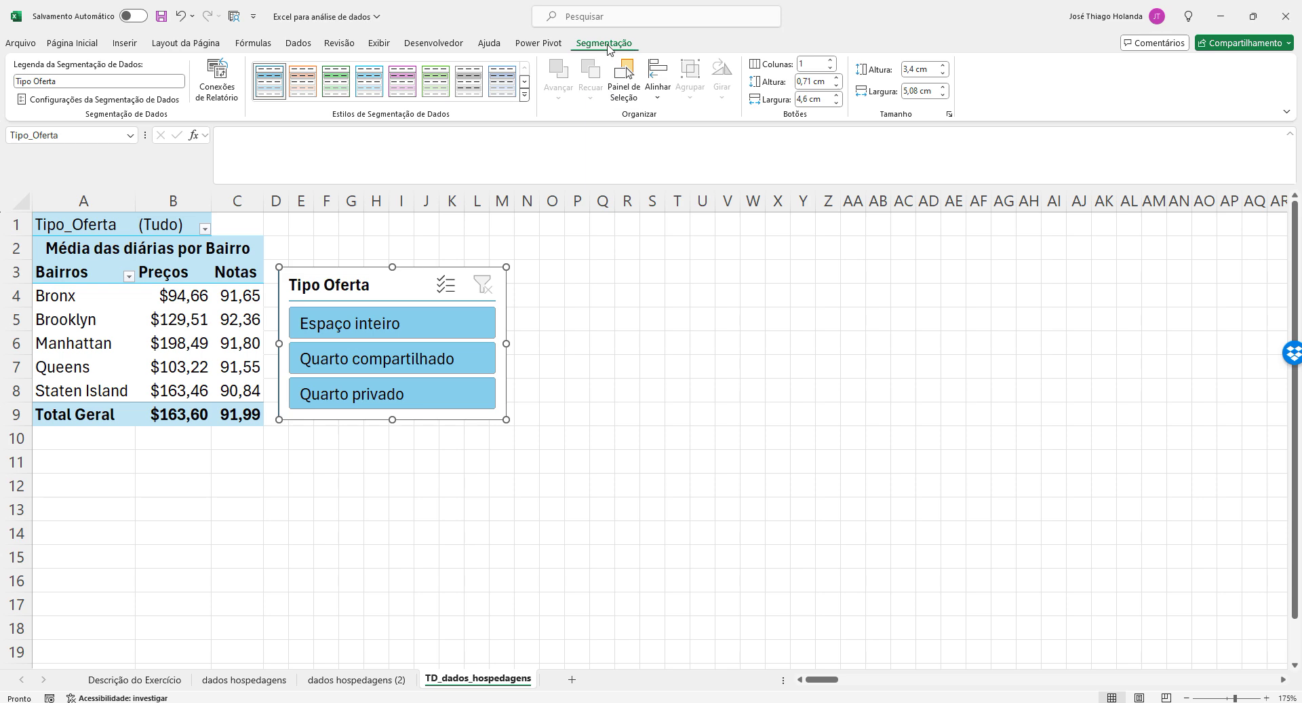
click(220, 79)
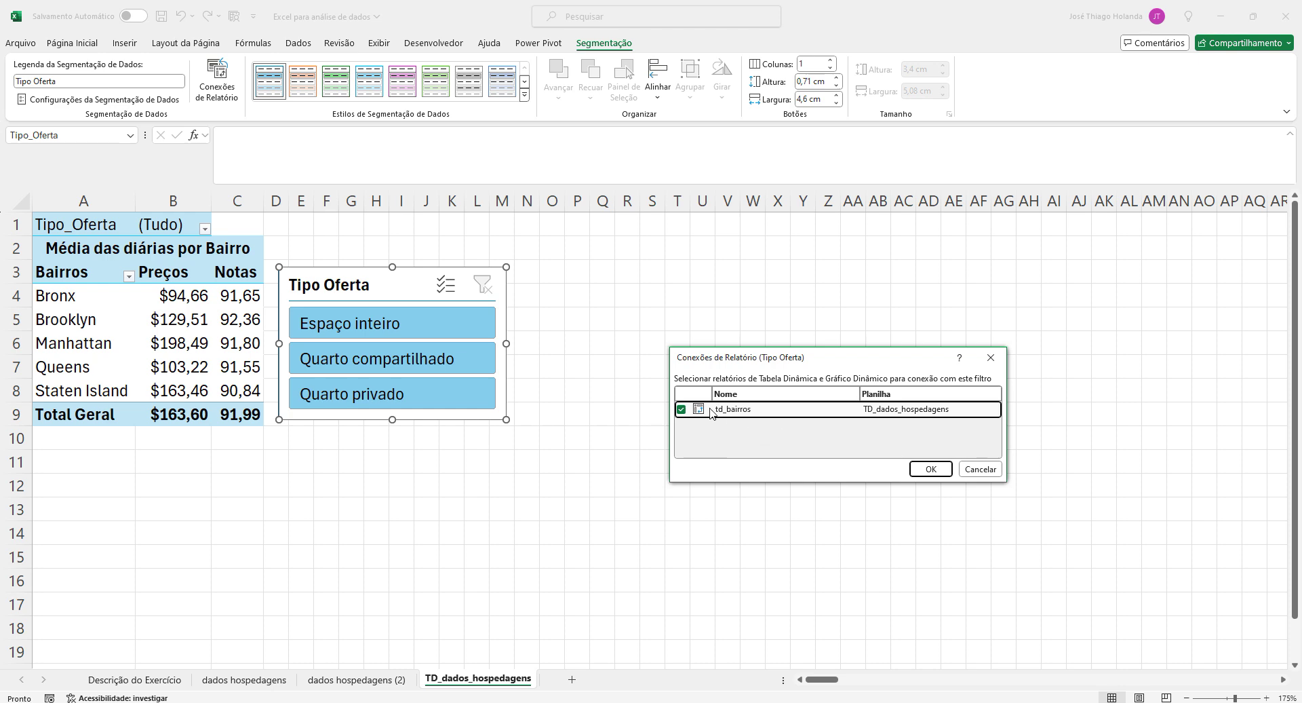
click(927, 468)
Move the td_bairros pivot table from TD_dados_hospedagens to a new worksheet
click(164, 284)
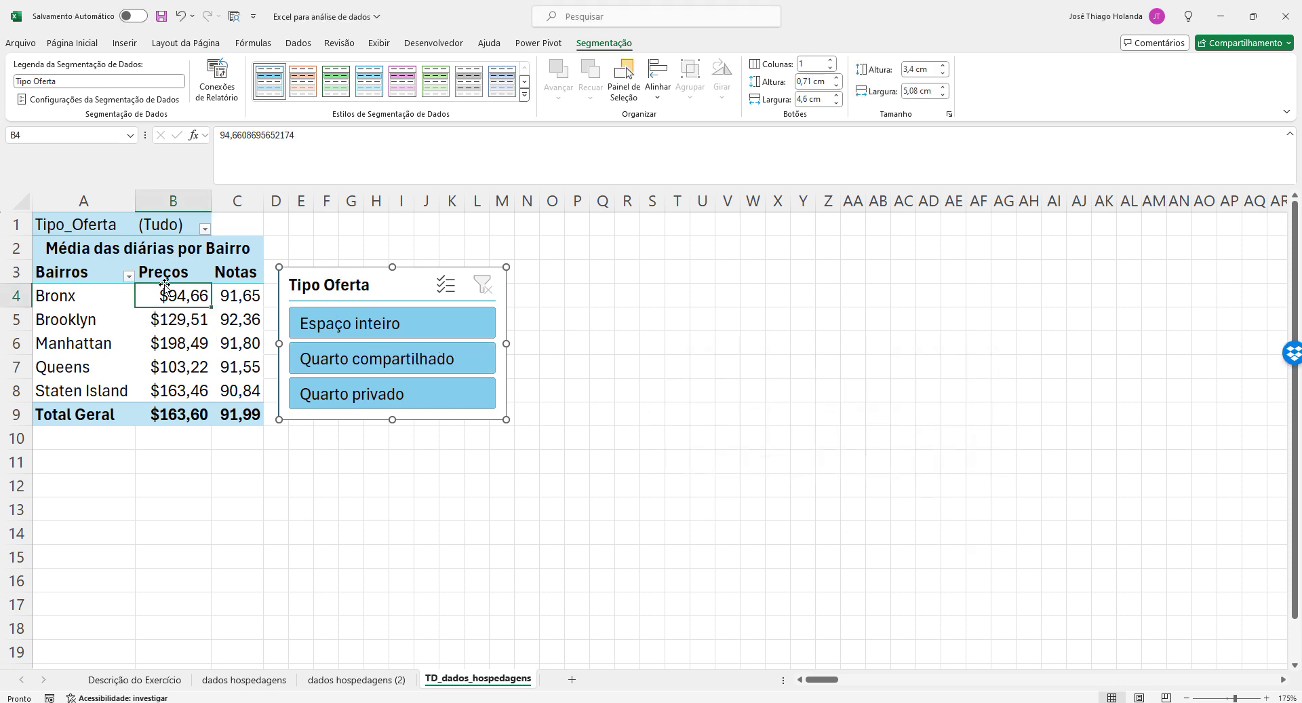
click(634, 48)
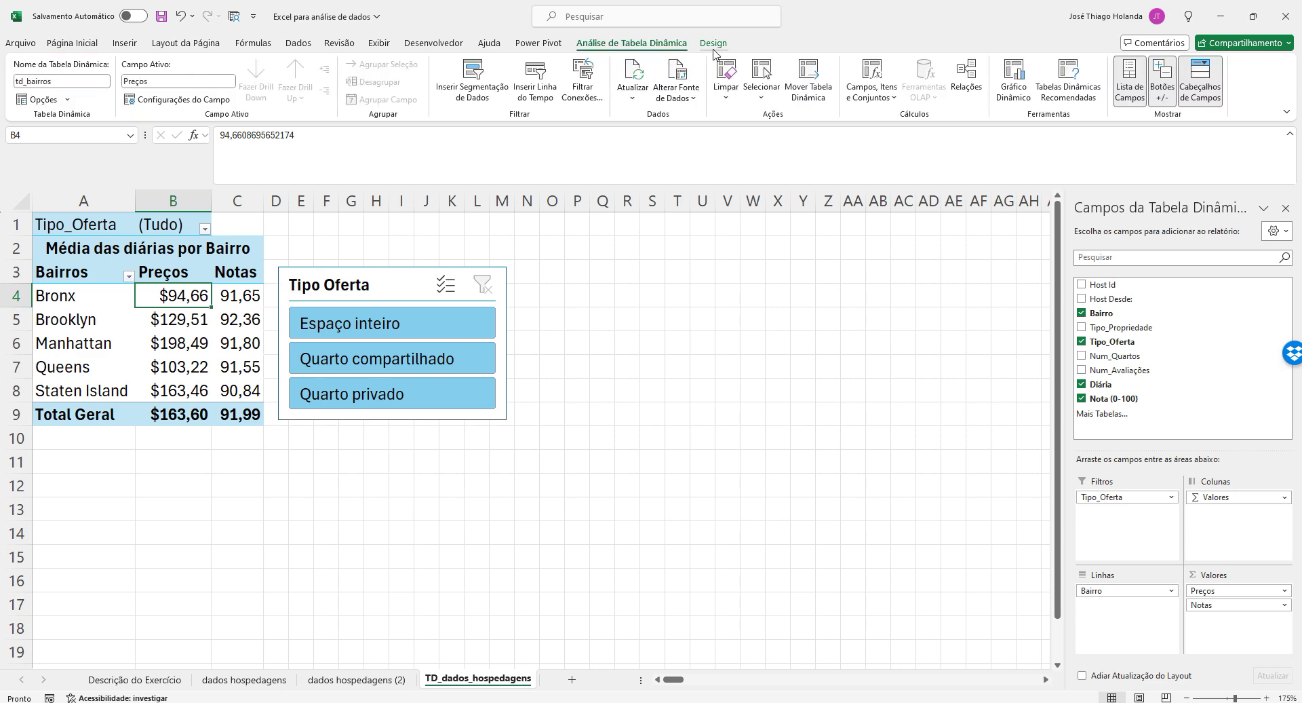
click(716, 47)
click(655, 47)
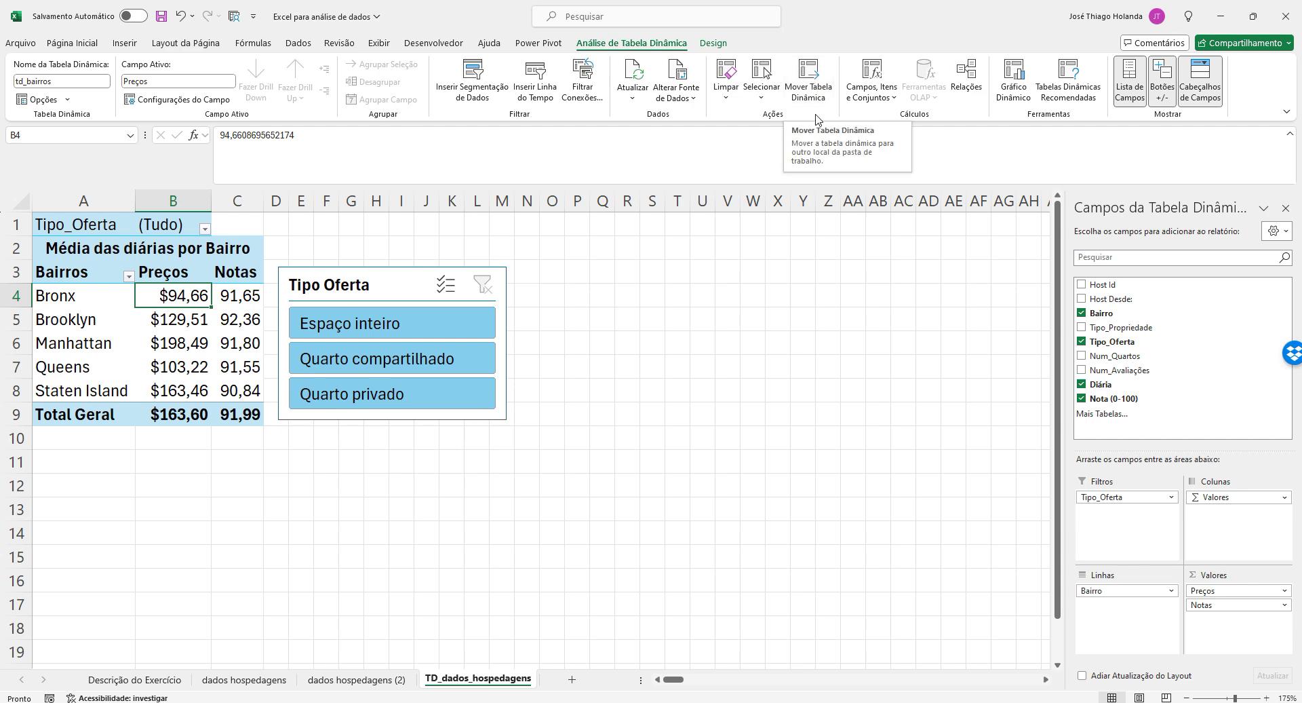
click(817, 90)
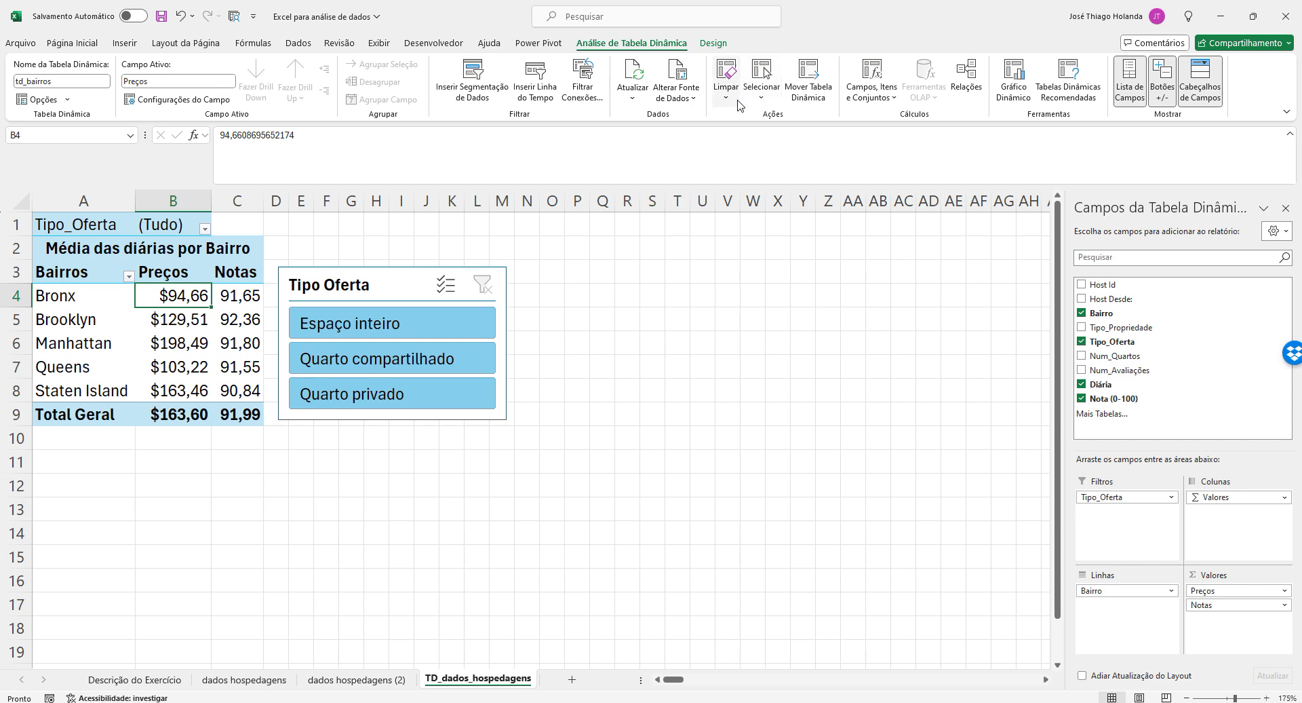
click(226, 267)
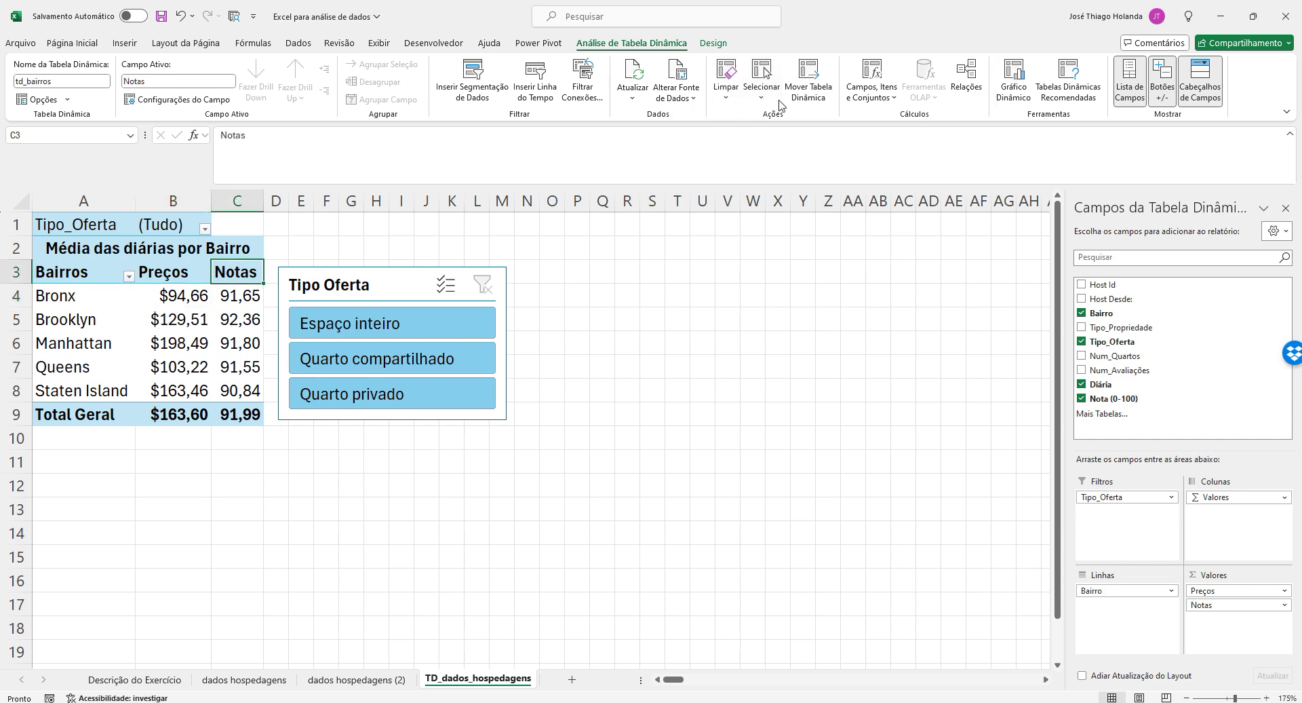
click(816, 93)
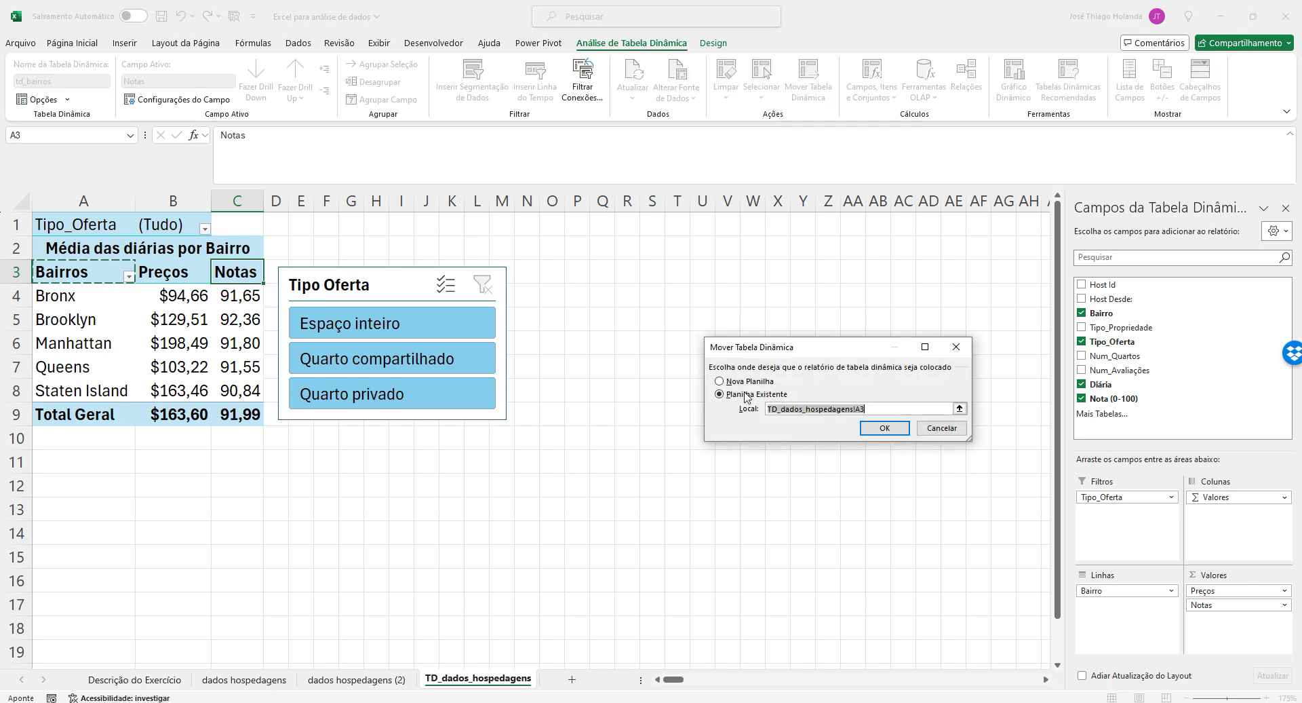
click(750, 384)
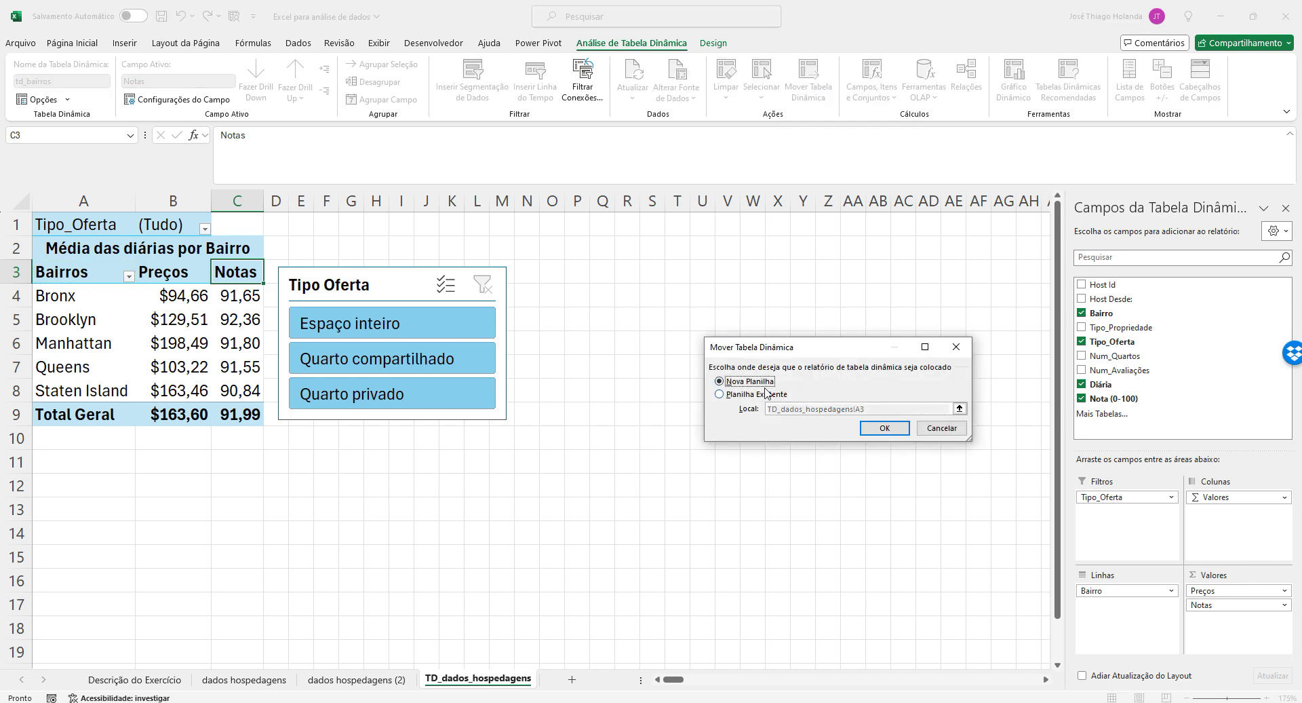
click(879, 434)
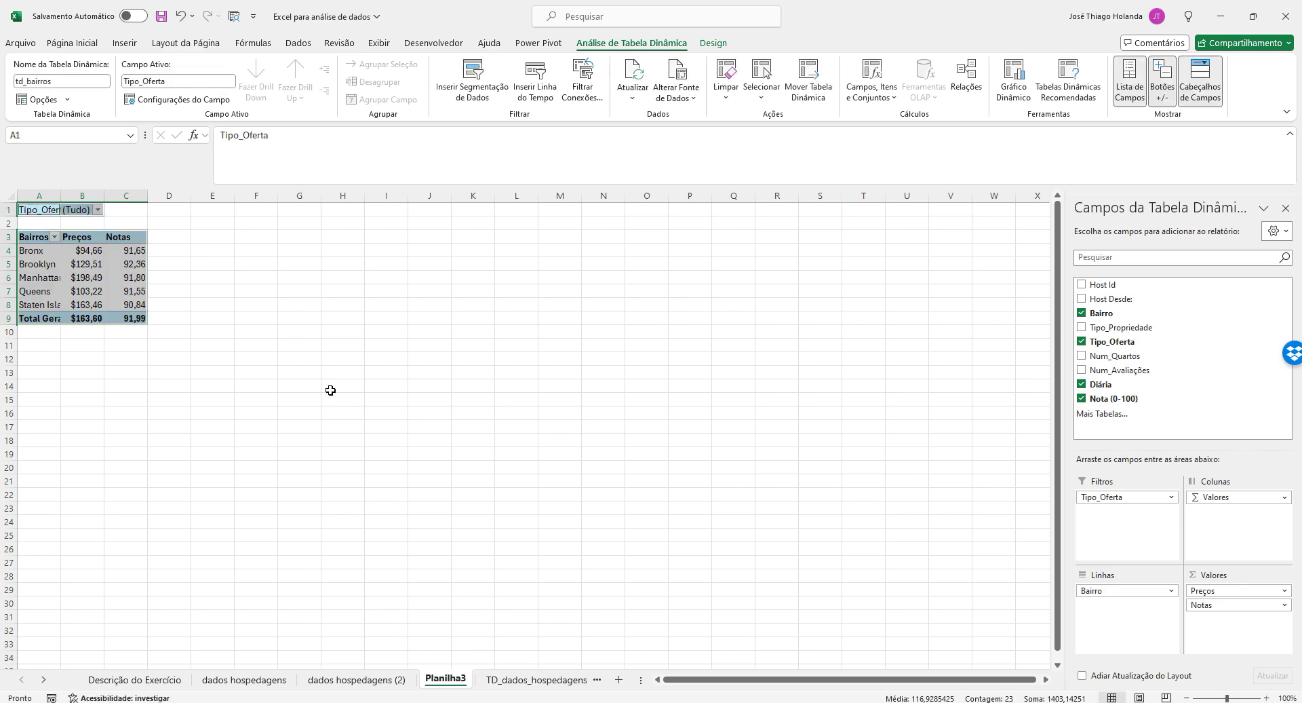
Autofit column A of the moved pivot table and place the Planilha3 sheet after TD_dados_hospedagens
click(328, 388)
double_click(60, 197)
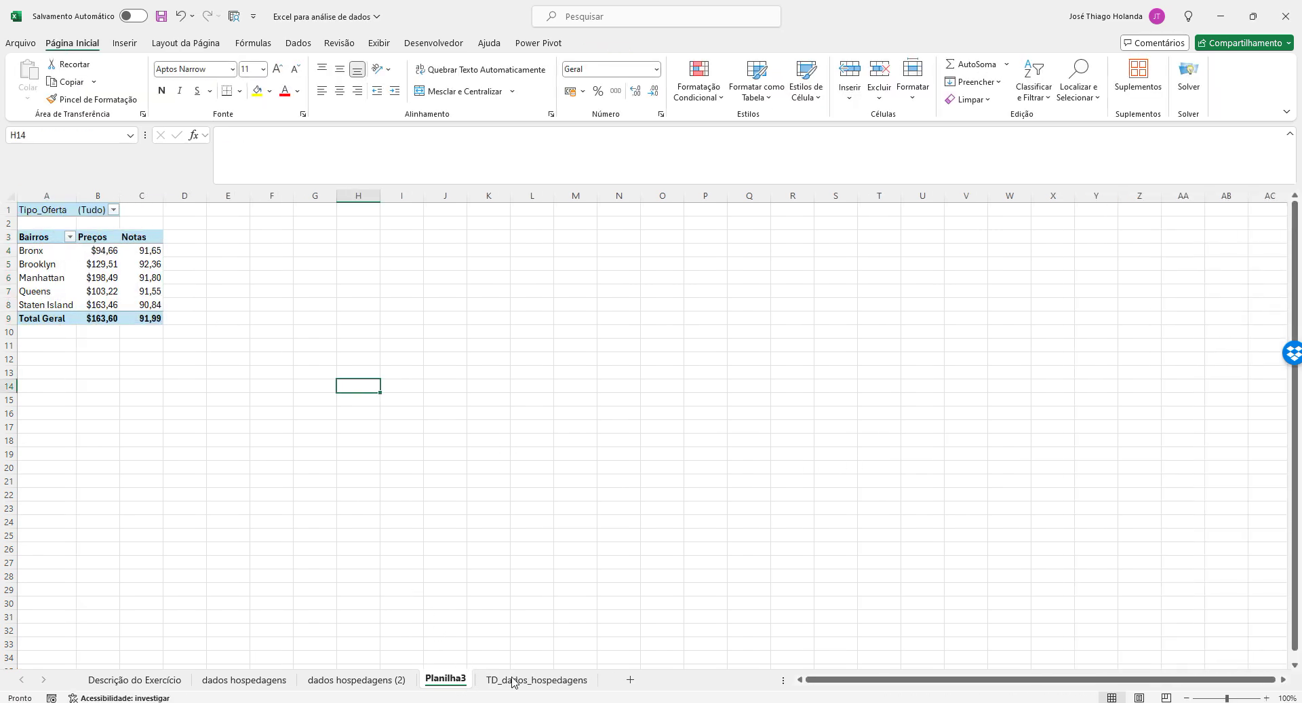
drag(513, 682, 603, 679)
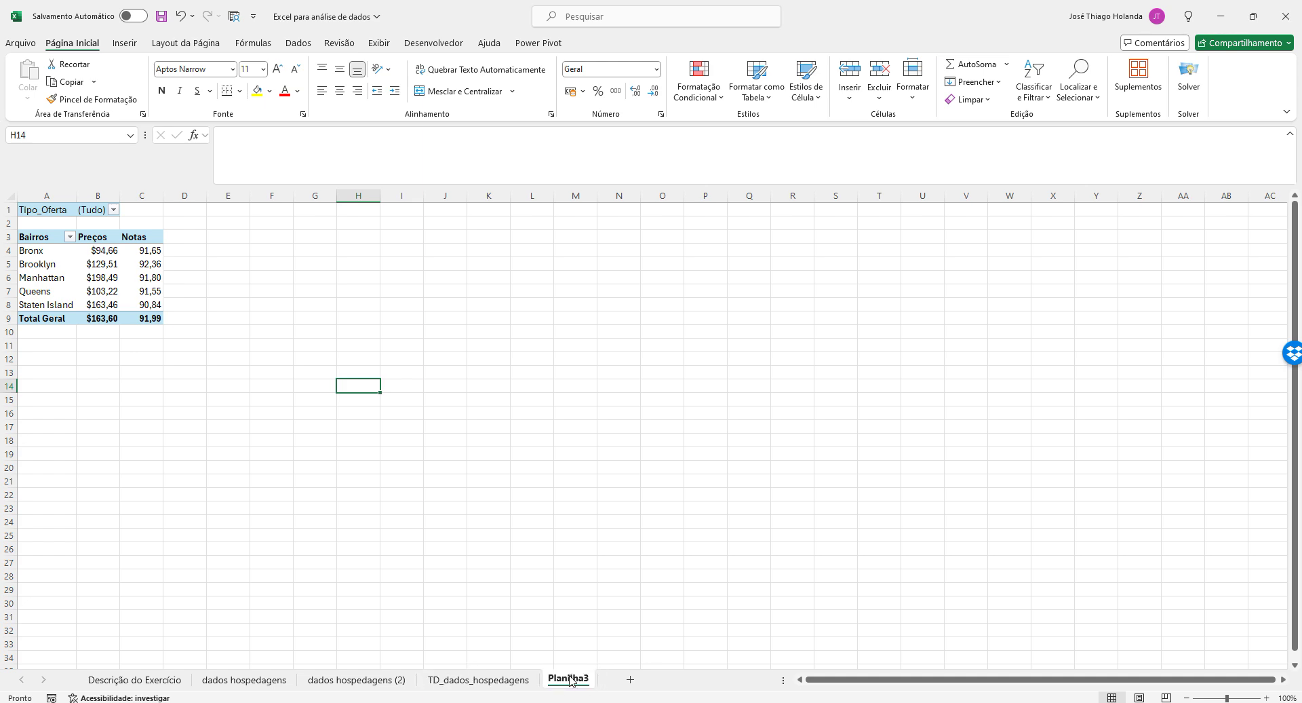
Compare TD_dados_hospedagens and Planilha3 to see where the slicer and the moved pivot table are located
click(161, 286)
click(477, 679)
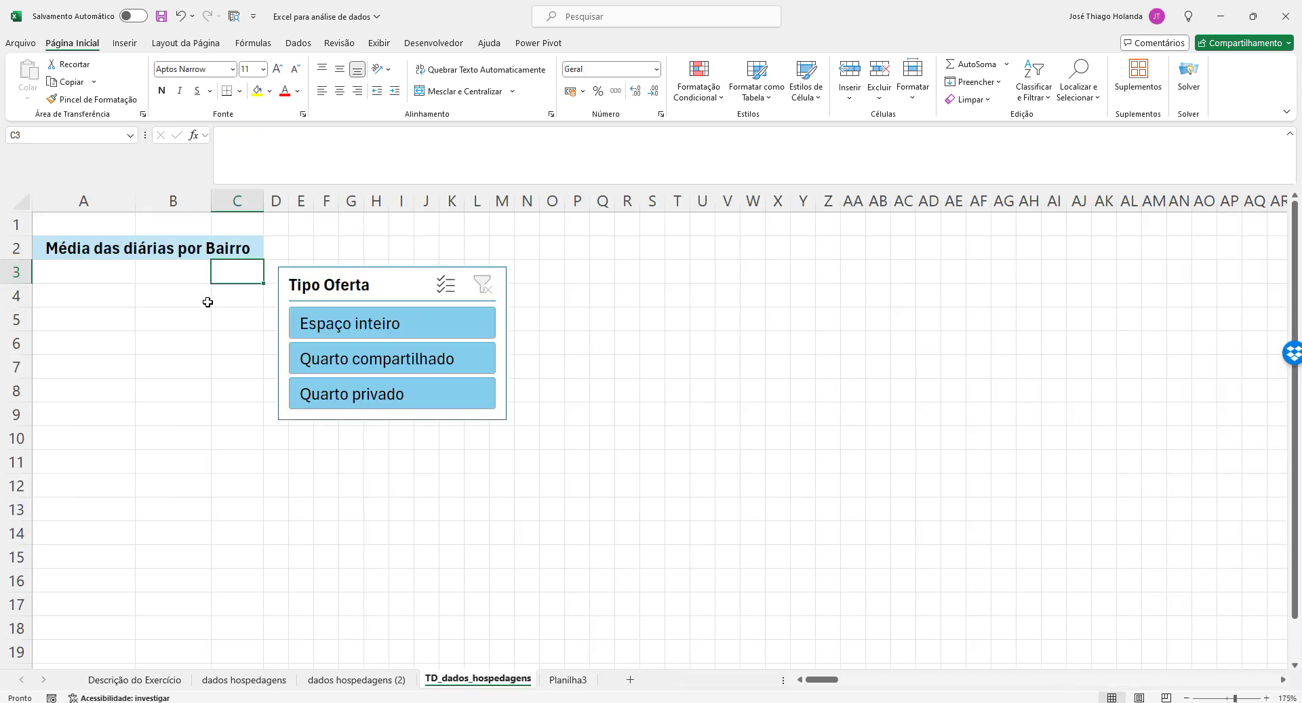
click(101, 296)
click(568, 679)
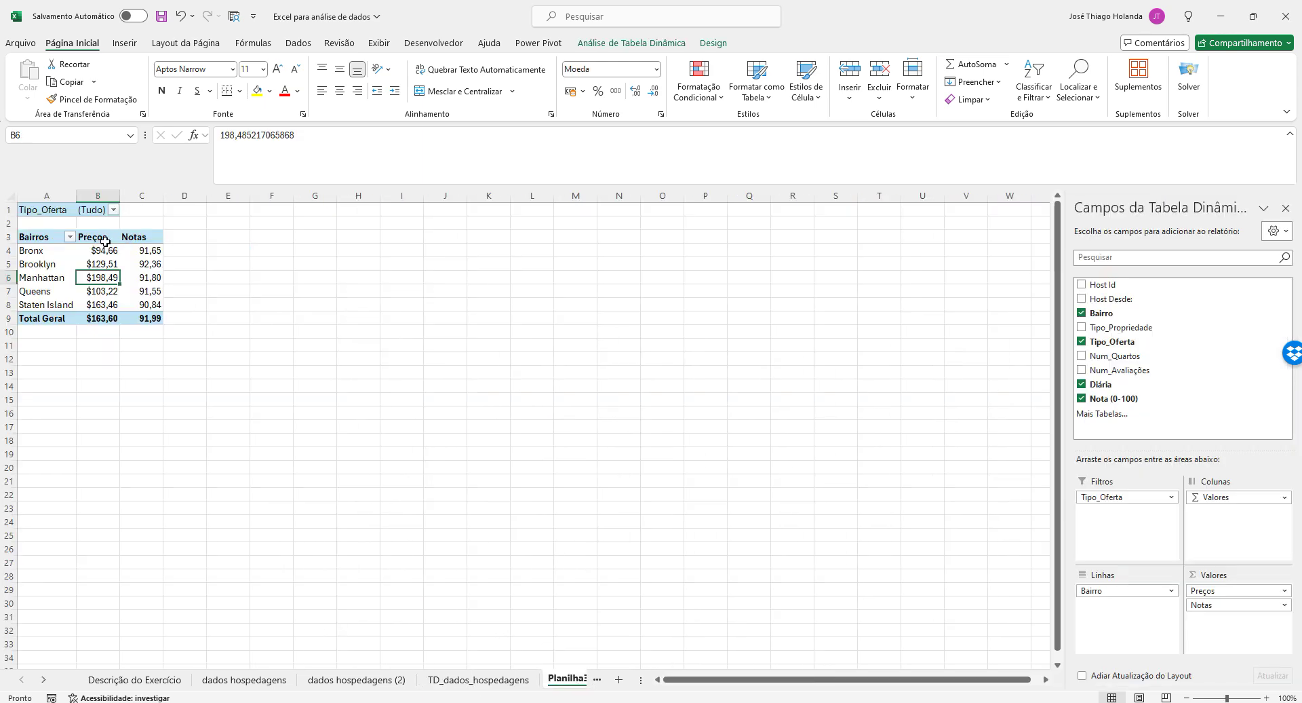
click(101, 238)
click(478, 679)
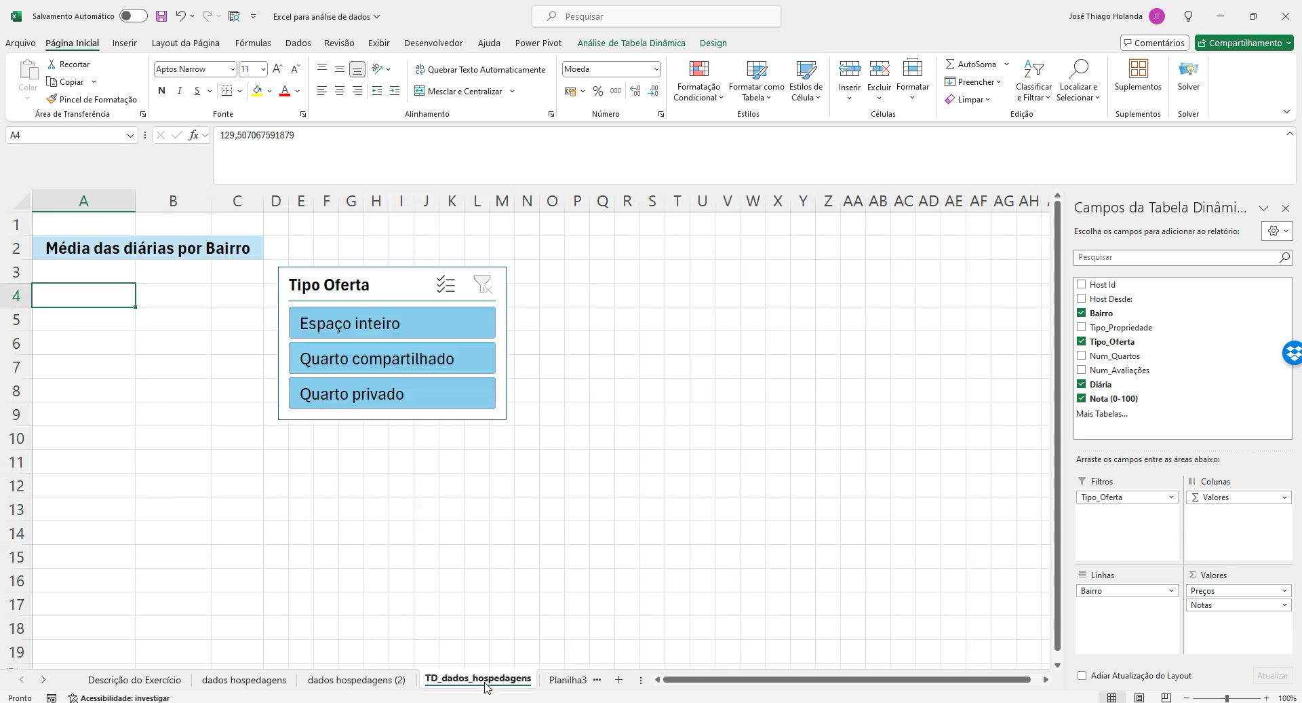
Try the Tipo Oferta slicer on Espaço inteiro, Quarto compartilhado and Quarto privado in turn, and clear its filter
click(377, 332)
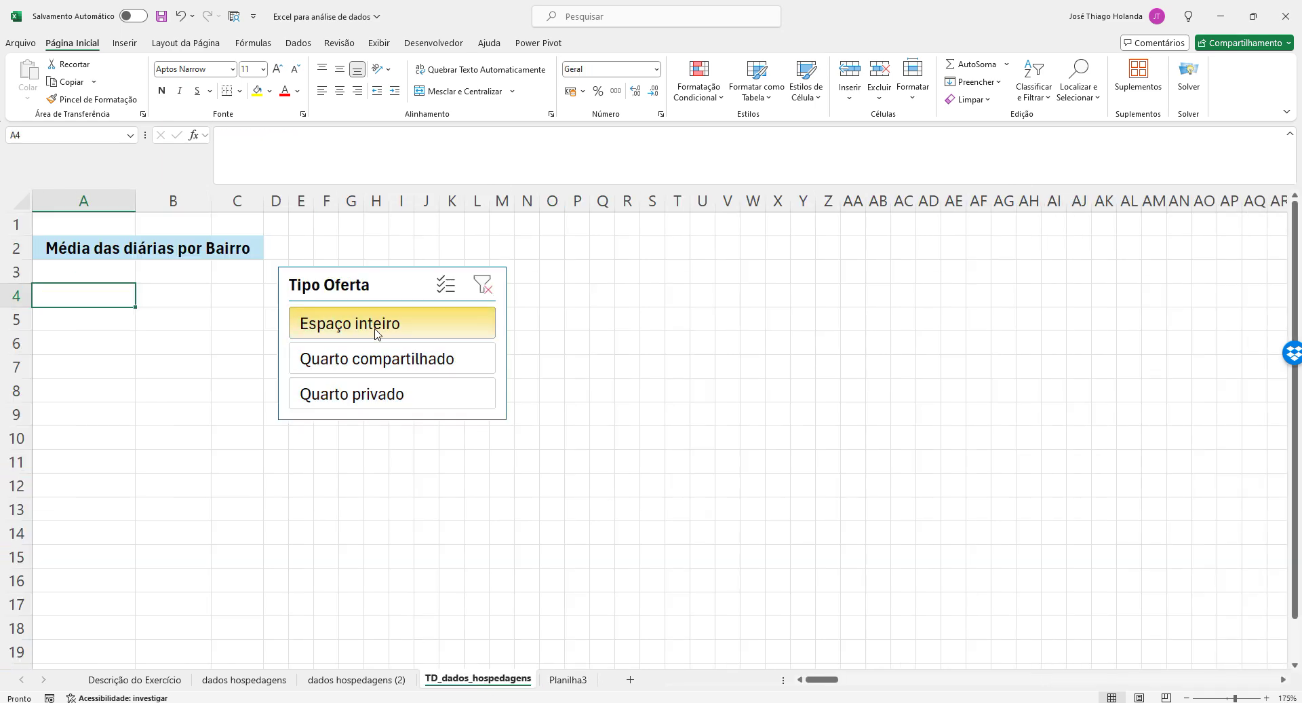
click(568, 679)
click(519, 682)
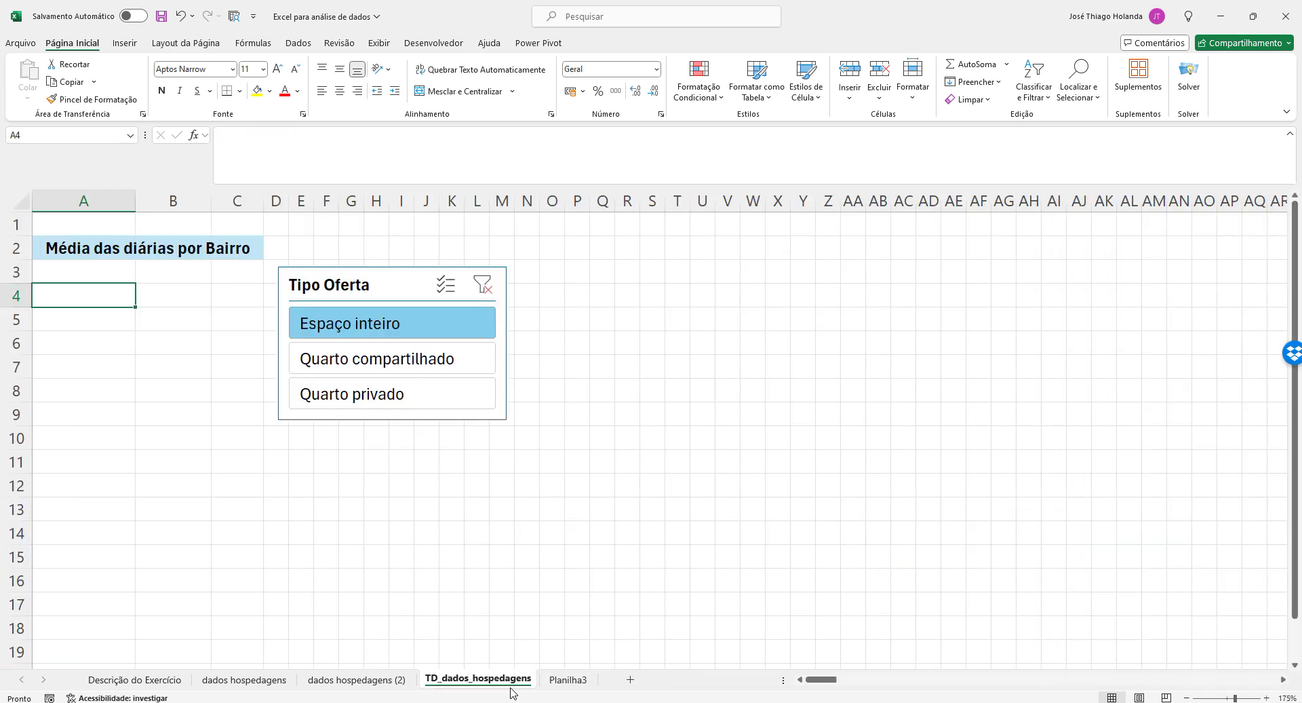
click(434, 360)
click(435, 403)
click(480, 283)
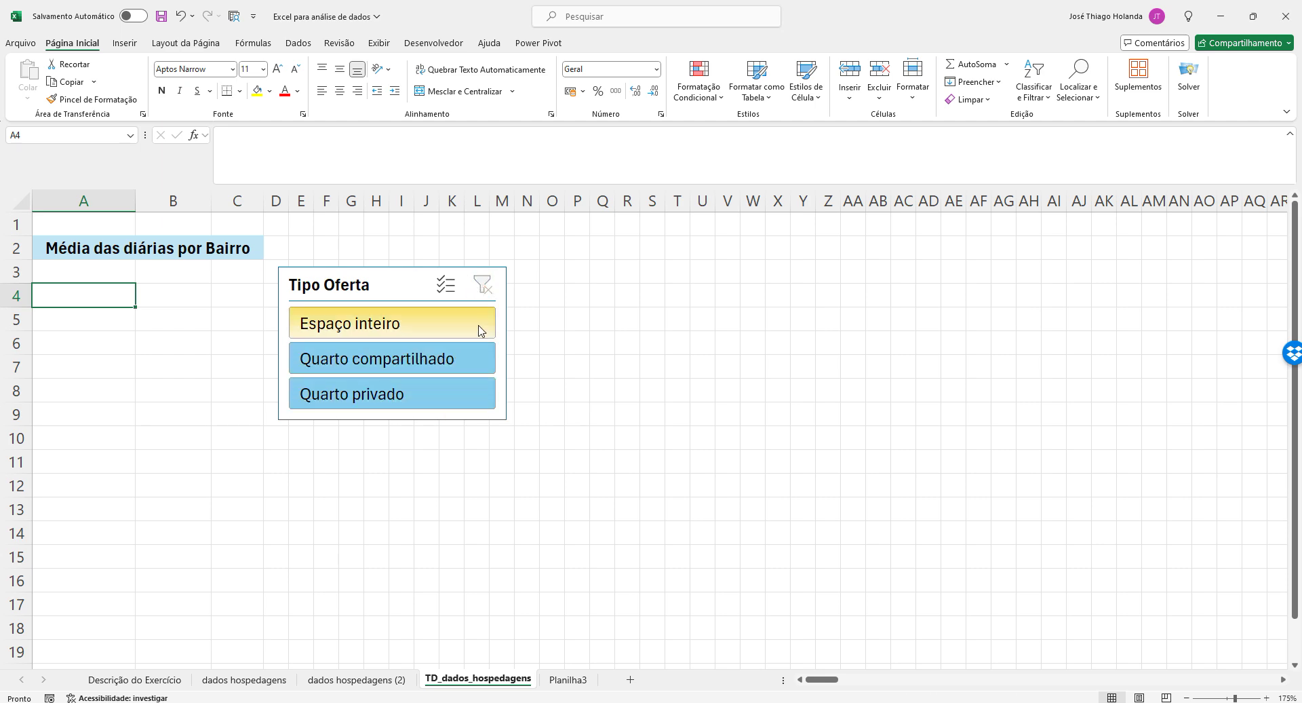
Filter the Tipo Oferta slicer to Espaço inteiro and check the pivot table's response on Planilha3
click(568, 680)
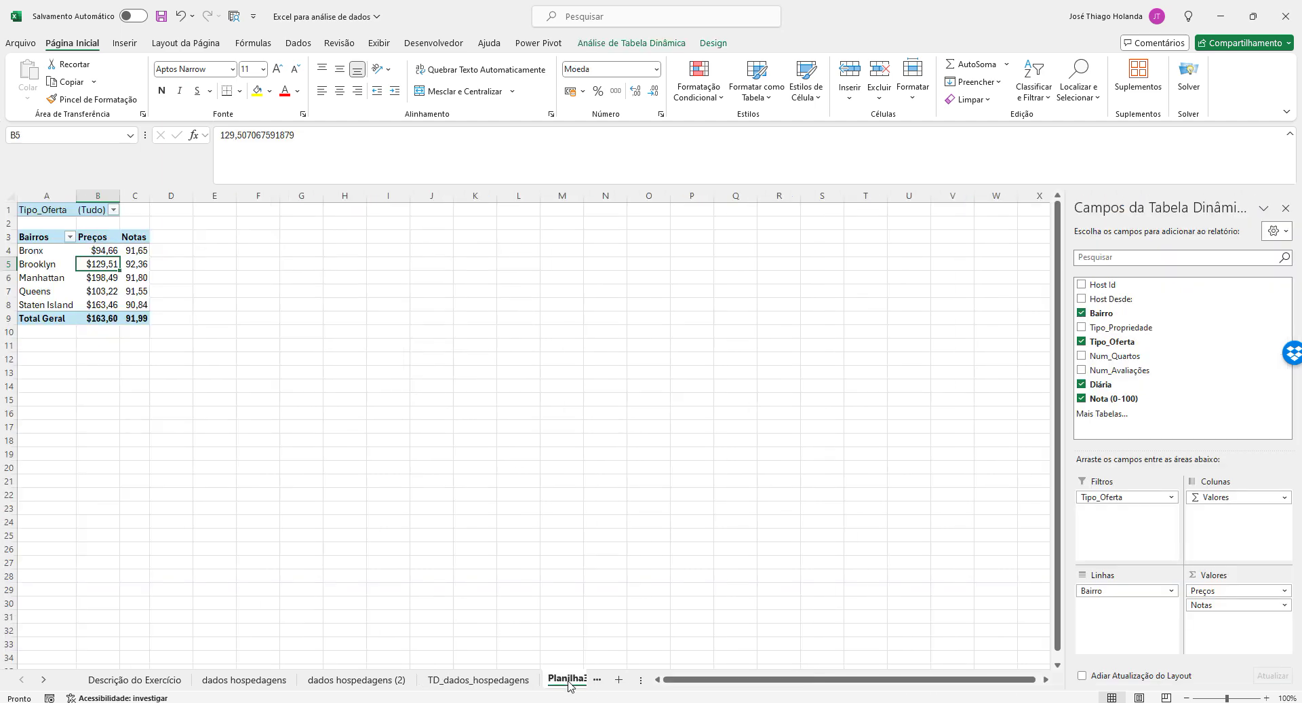
click(508, 681)
click(400, 324)
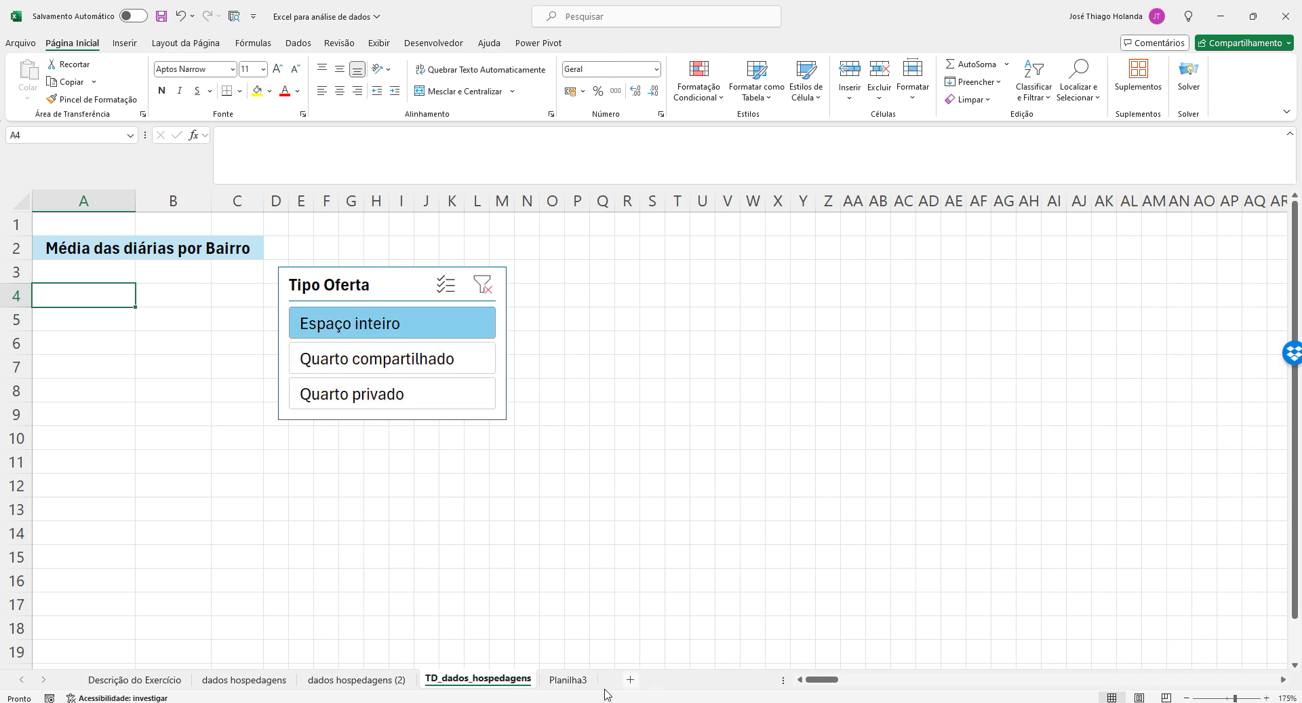
click(569, 680)
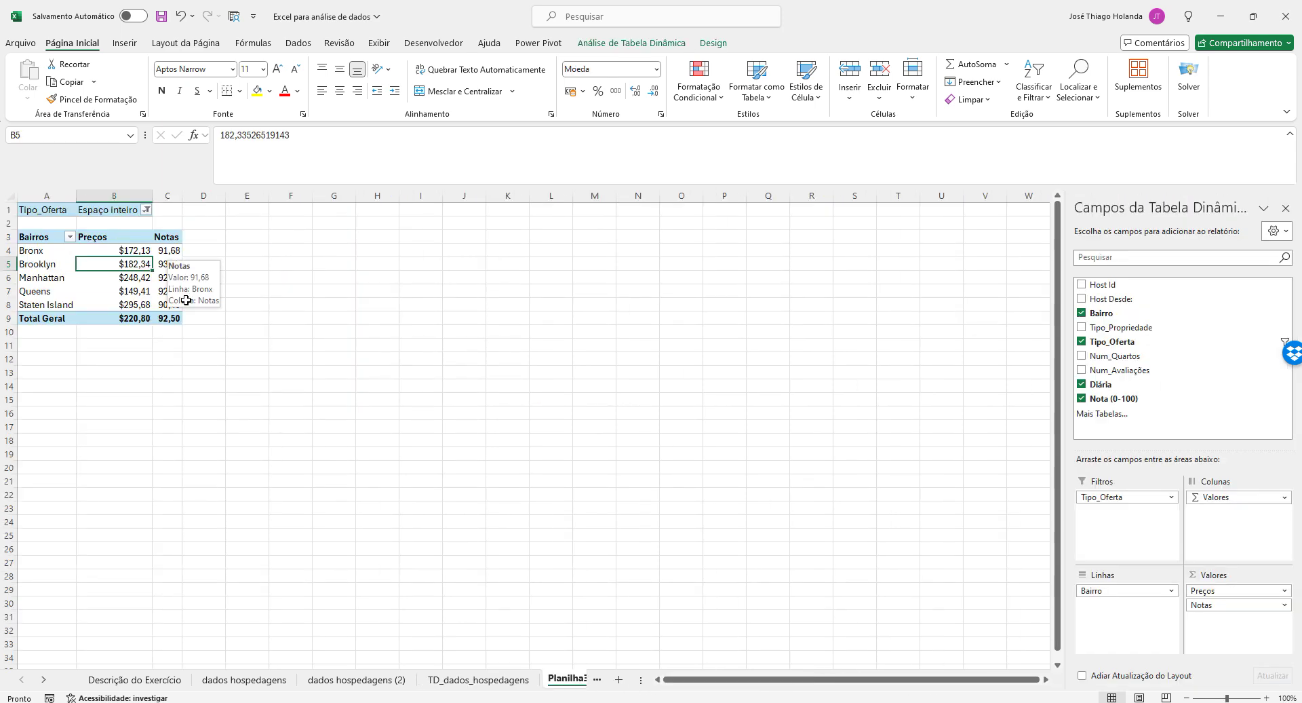
click(478, 679)
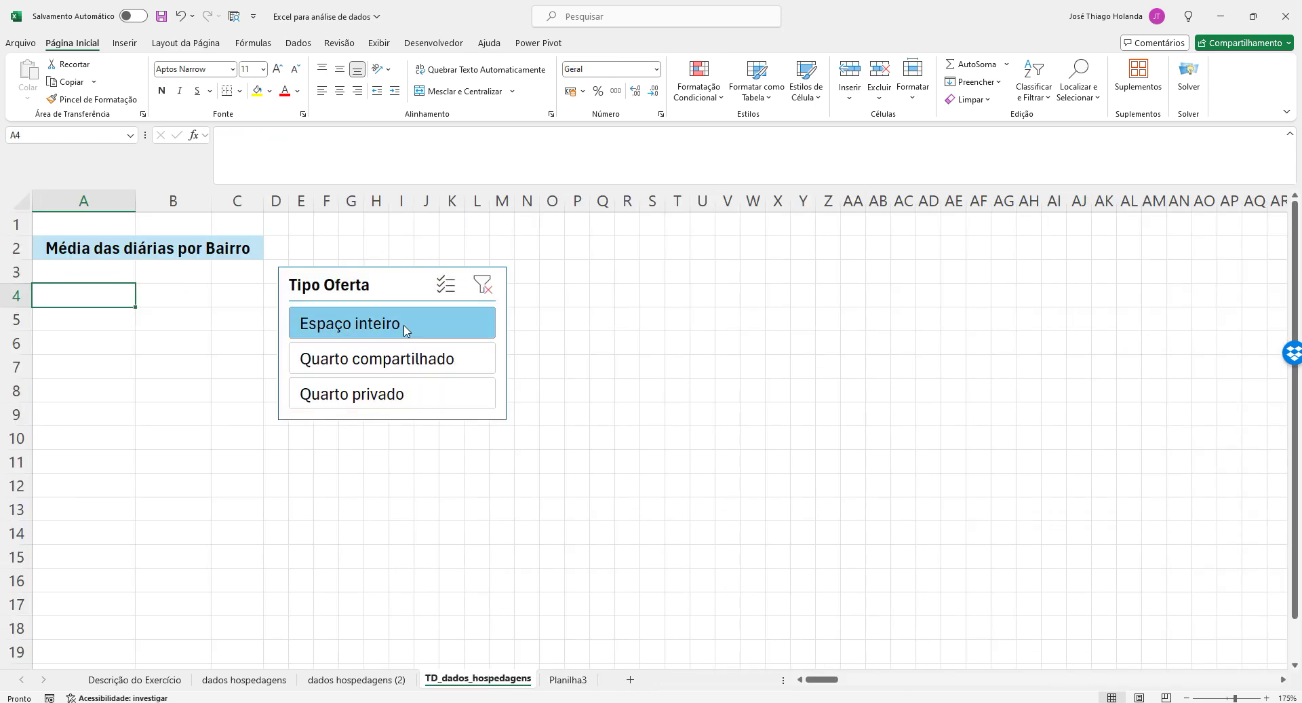
Add Quarto privado and Quarto compartilhado back to the slicer selection using multi-select, and turn multi-select off
click(445, 284)
click(415, 400)
click(415, 363)
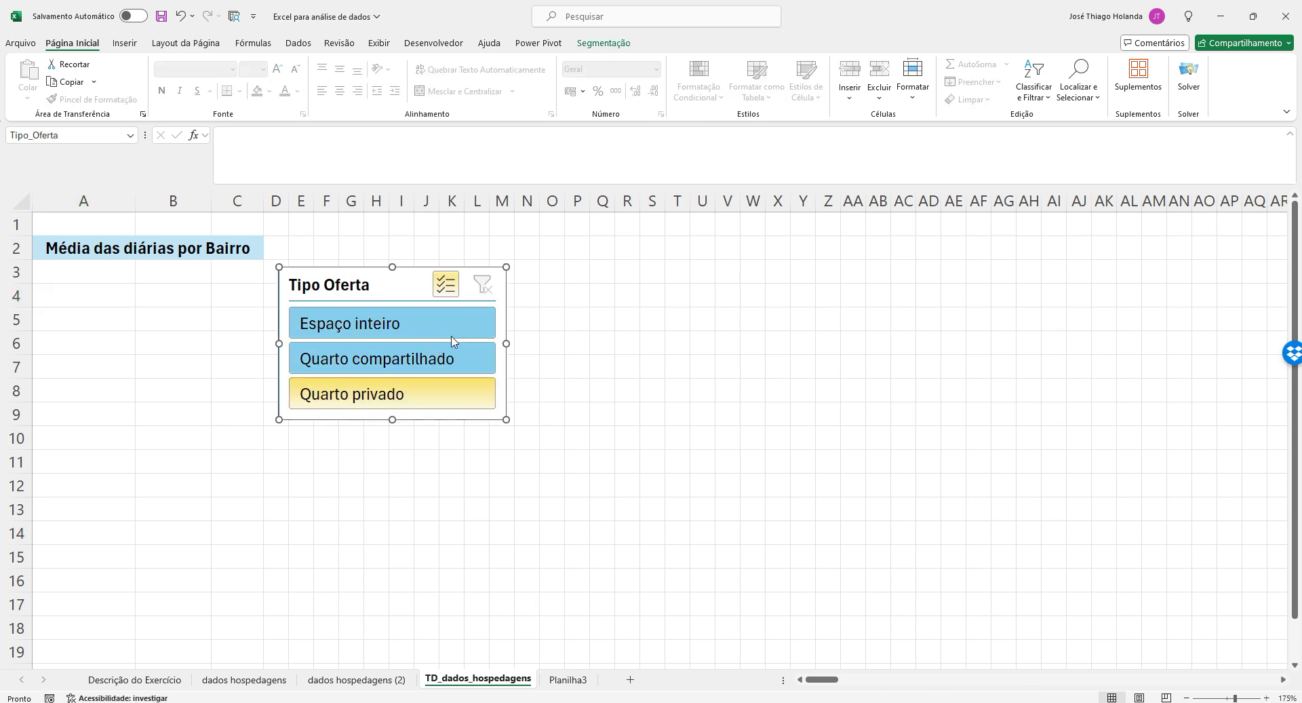
click(445, 284)
Widen the sheet tab area to show the full Planilha3 tab, and switch between Planilha3 and TD_dados_hospedagens
click(569, 680)
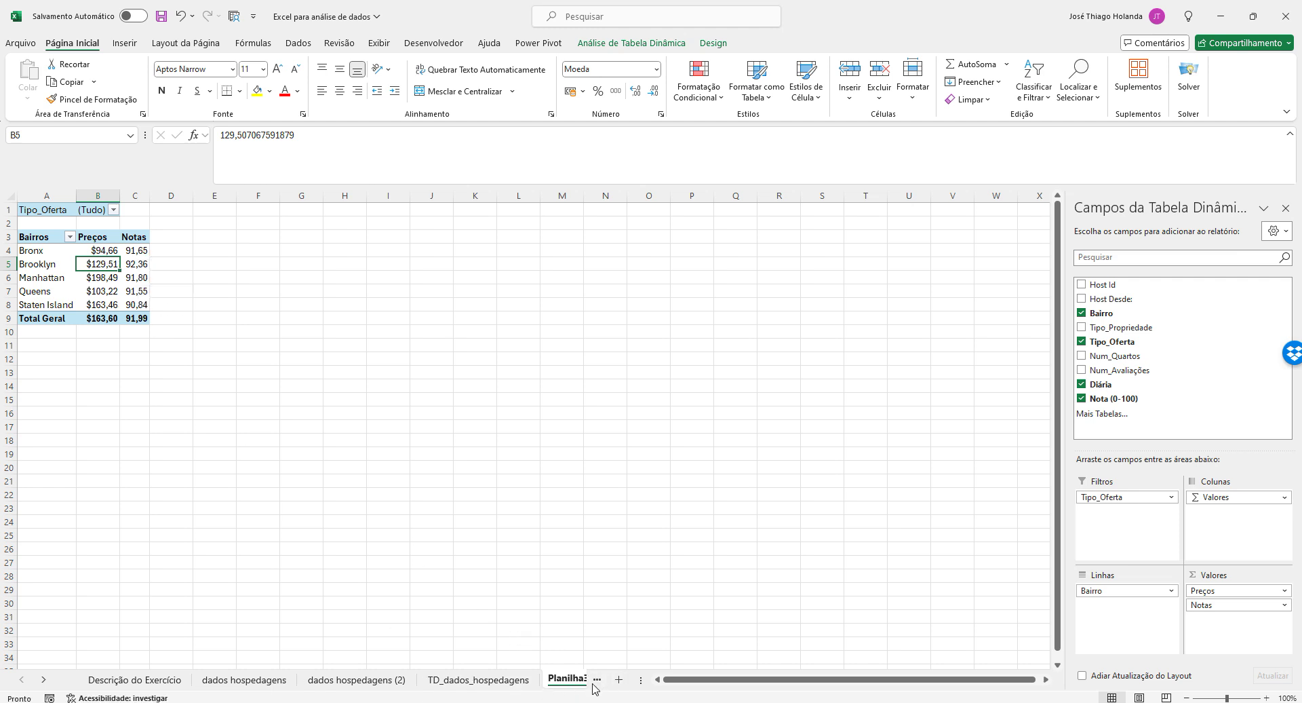
drag(635, 680, 708, 680)
click(478, 678)
click(568, 679)
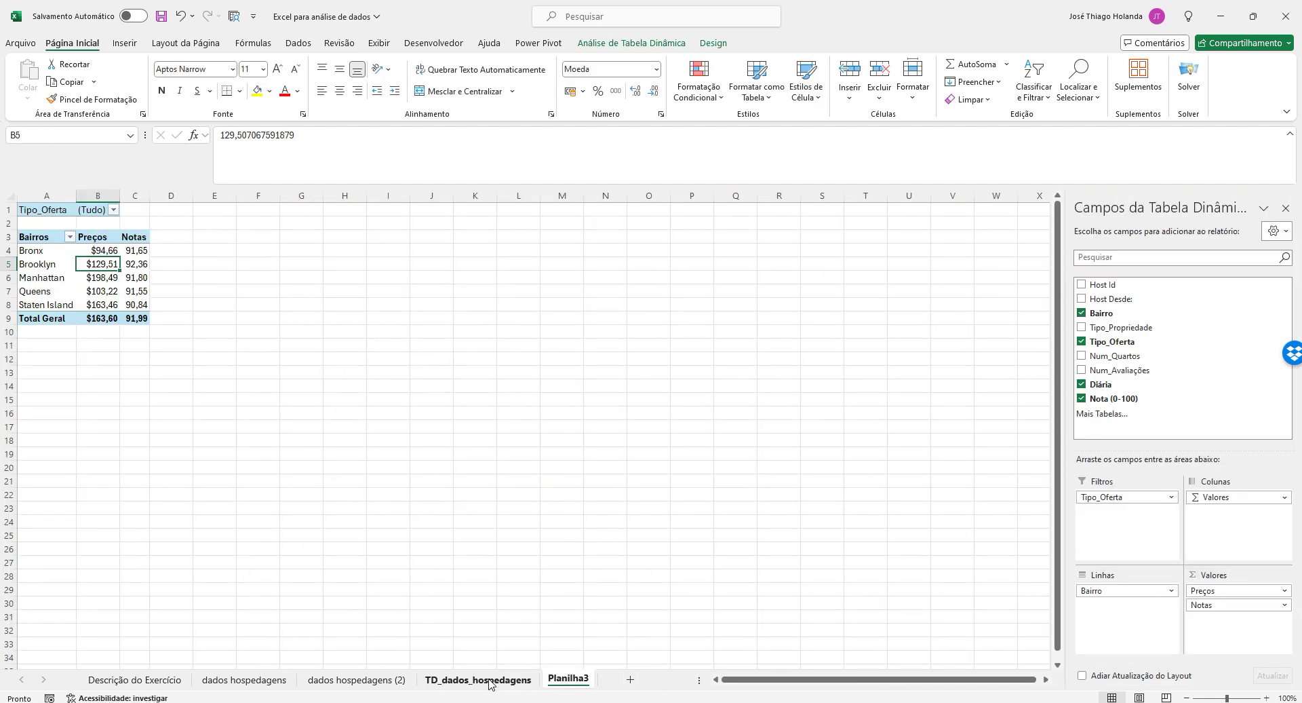
click(478, 679)
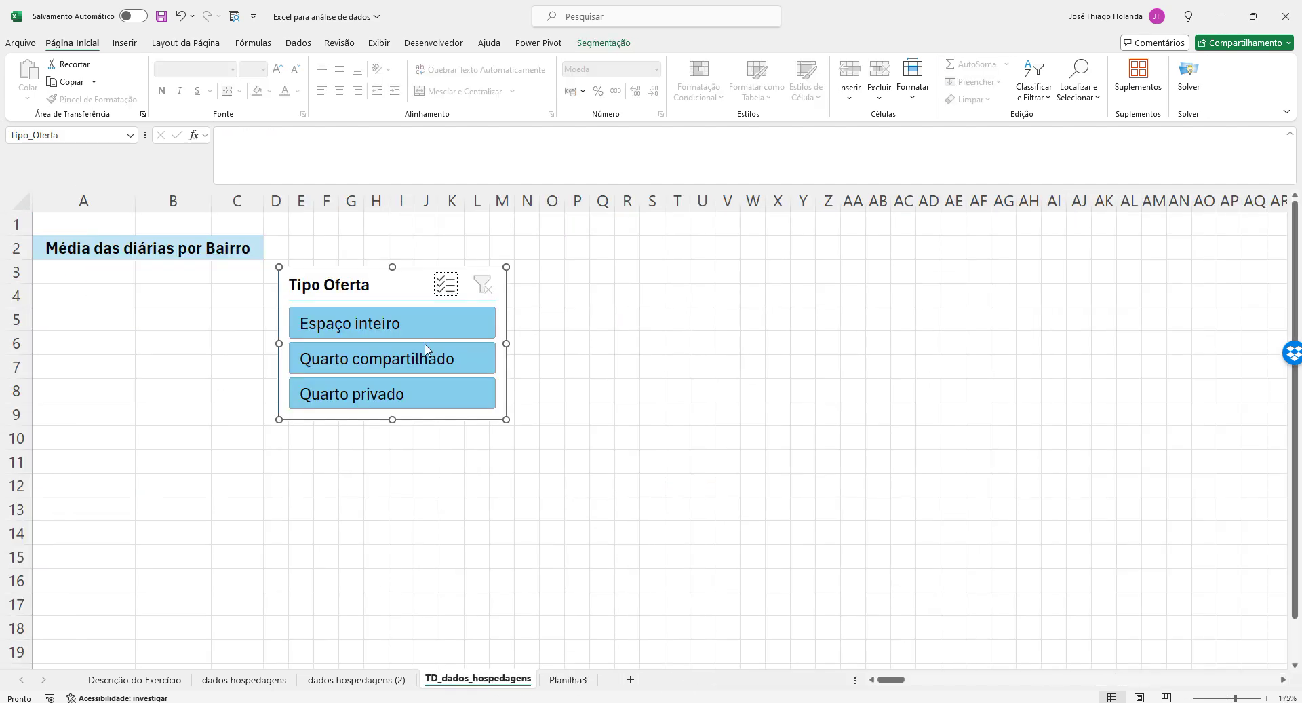
Move the Tipo Oferta slicer from TD_dados_hospedagens to Planilha3 and place it beside the pivot table
click(601, 46)
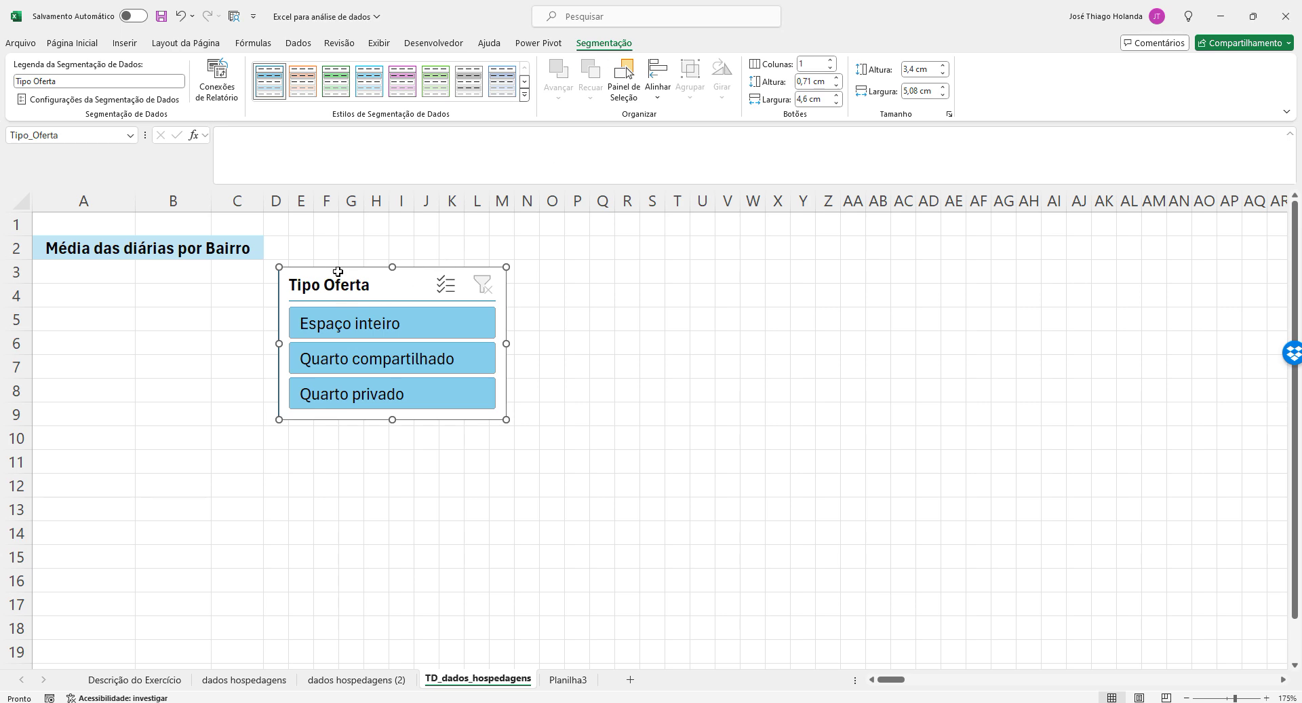
key(Delete)
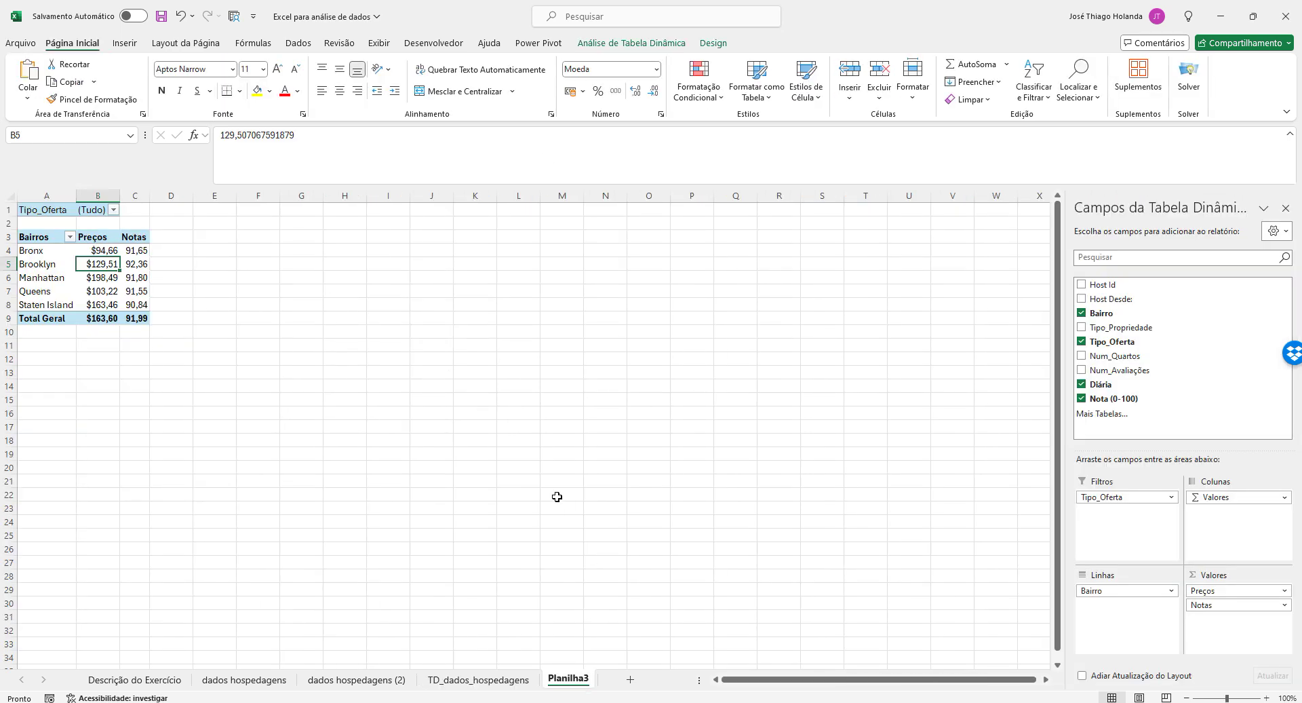
key(ctrl+v)
drag(147, 265, 229, 240)
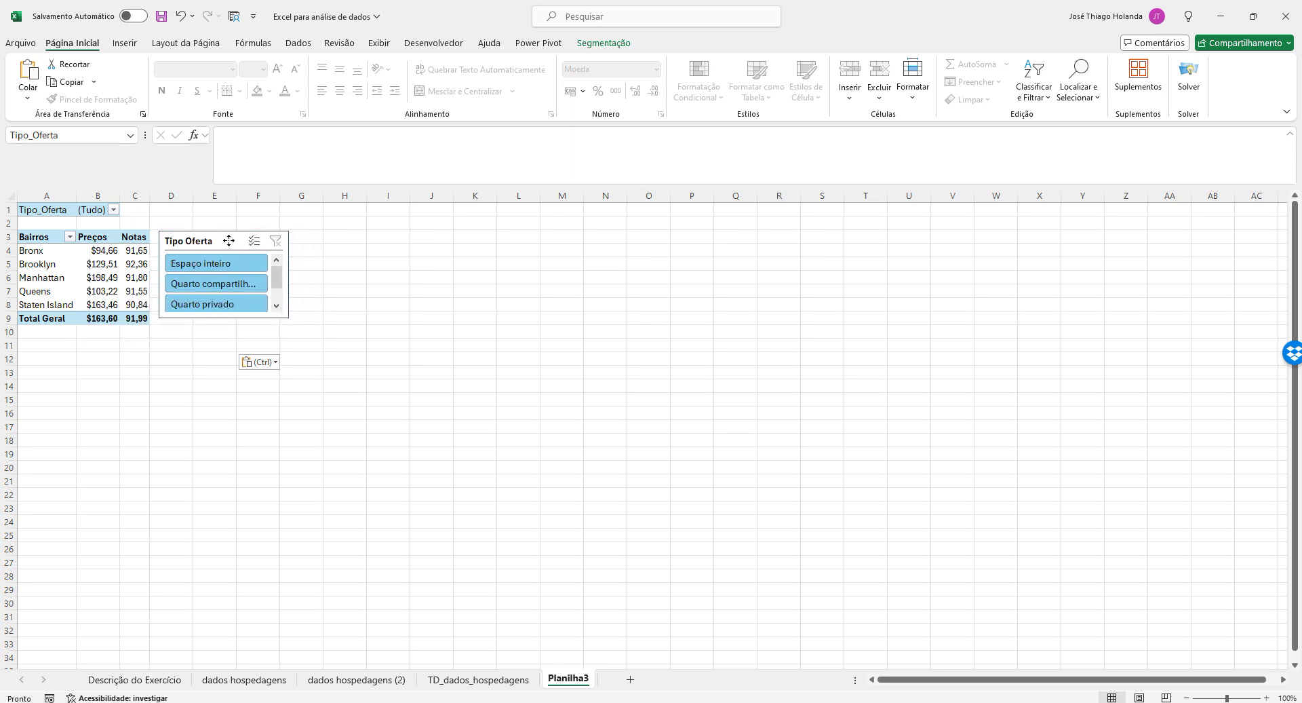
click(515, 407)
Move the merged title "Média das diárias por Bairro" from TD_dados_hospedagens to cell A2 of Planilha3
click(473, 679)
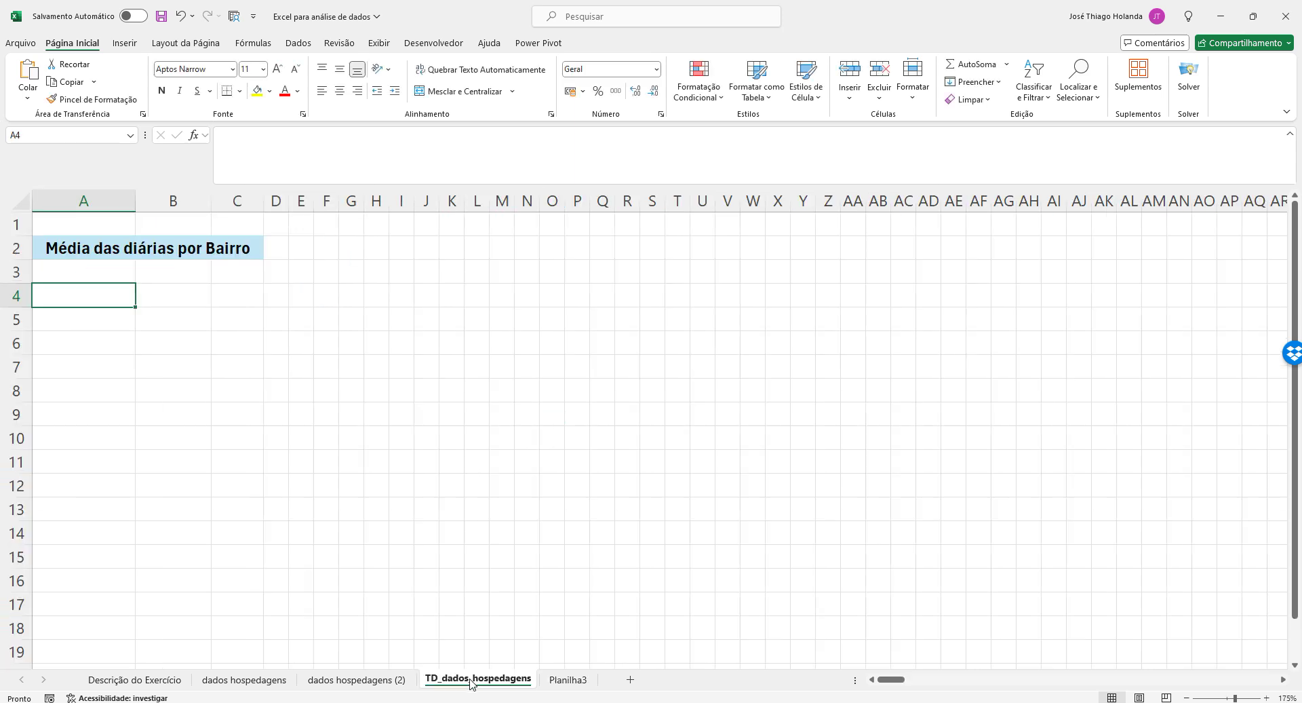
click(109, 240)
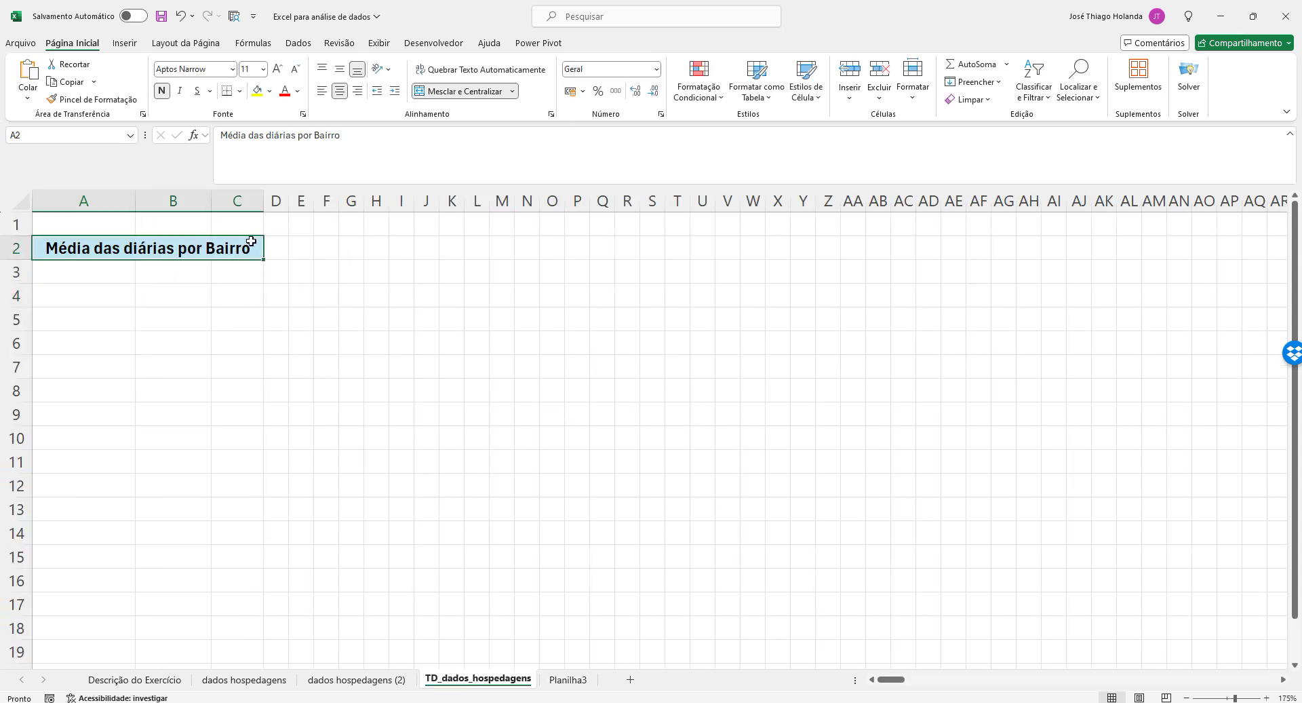
key(ctrl+c)
click(568, 678)
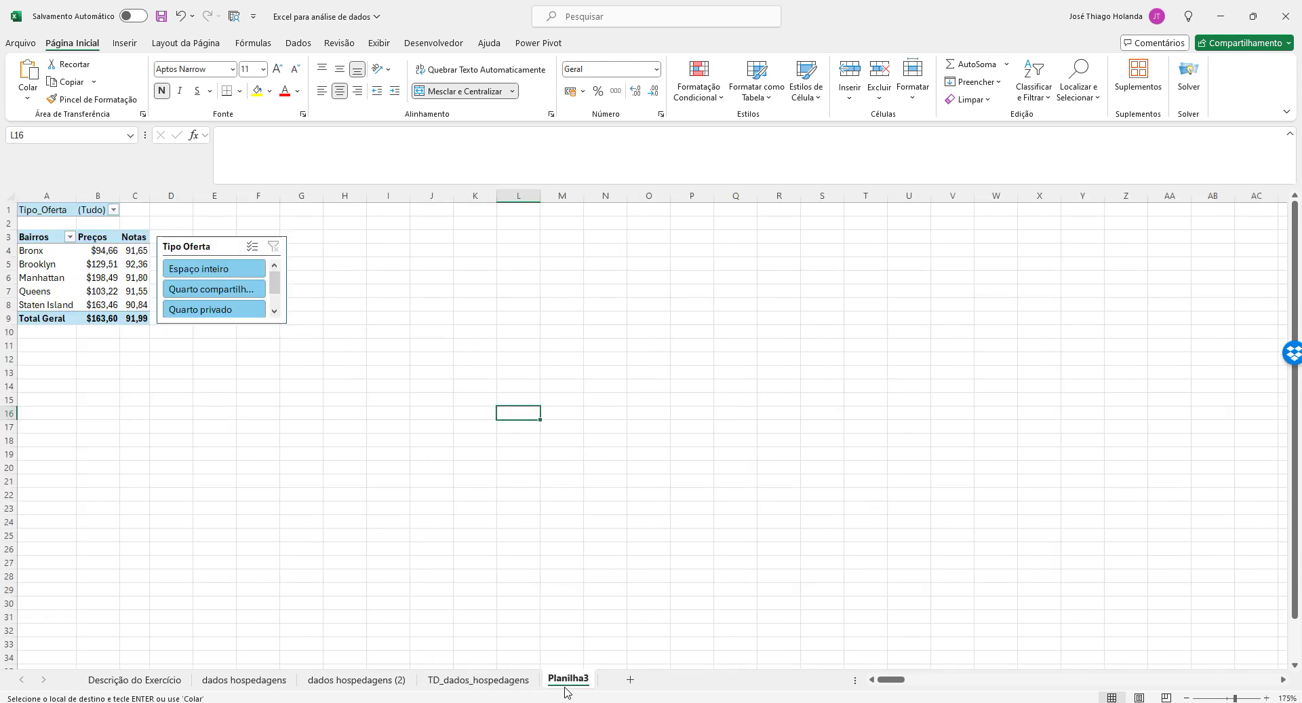
click(47, 223)
key(Return)
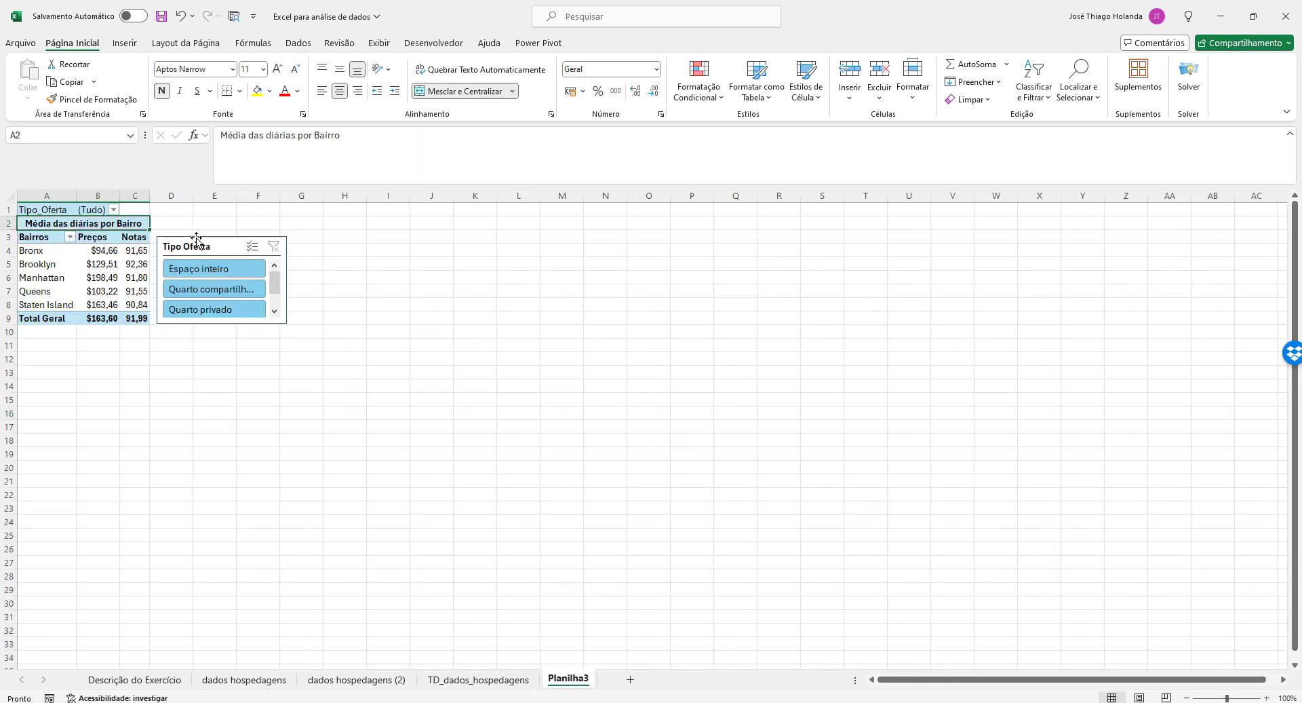
click(198, 222)
click(568, 395)
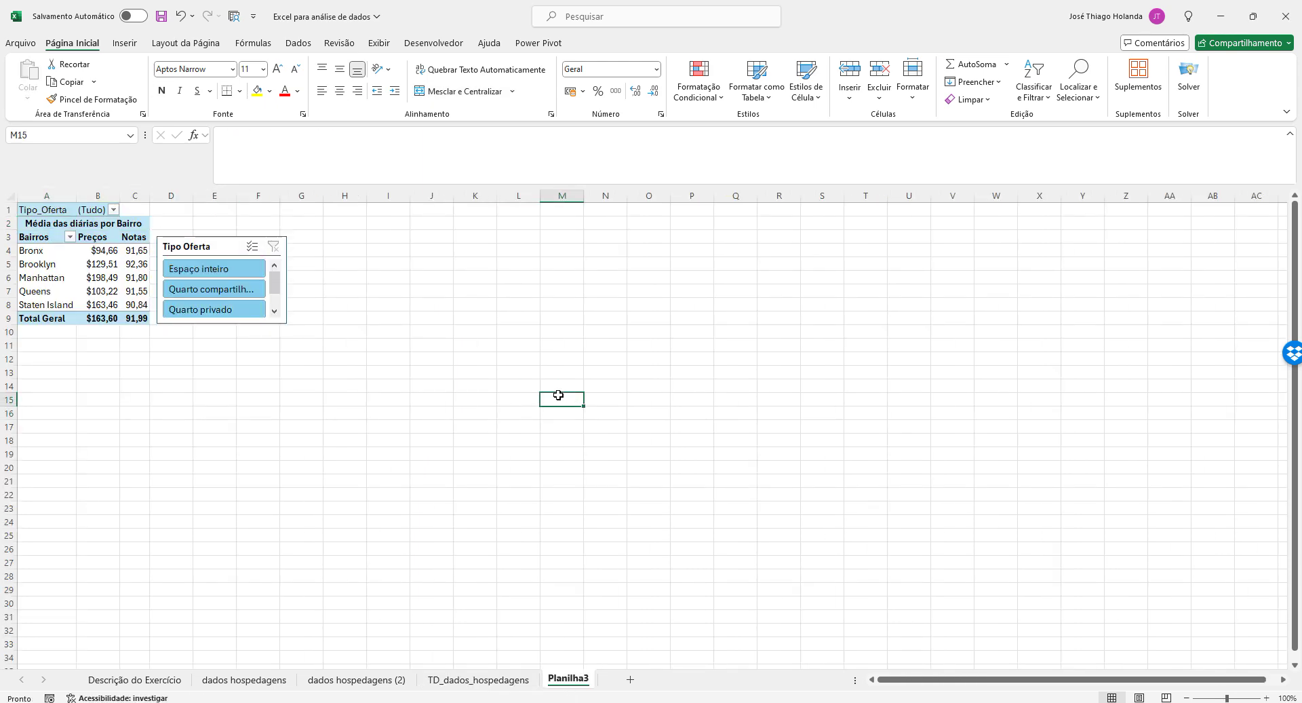
Check the data source of the td_bairros pivot table and keep dados_hospedagens__2 as its table
scroll(267, 347, up, 2)
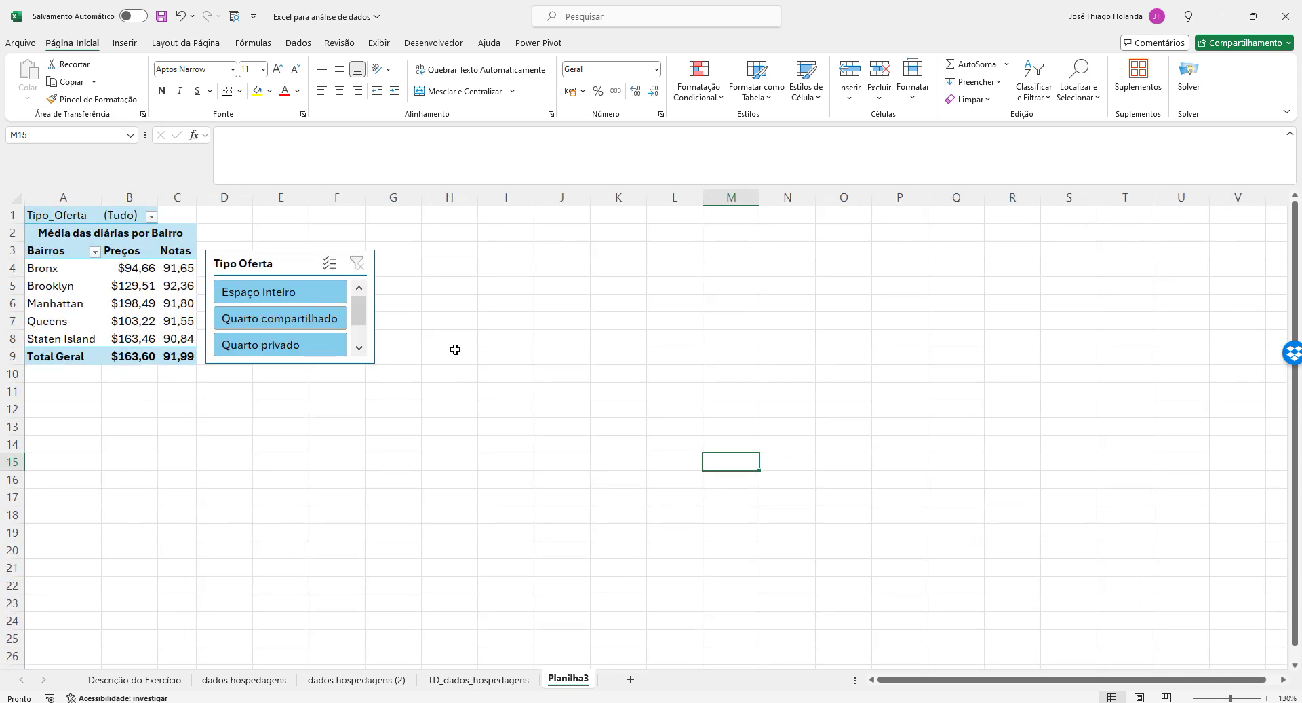
scroll(455, 349, up, 1)
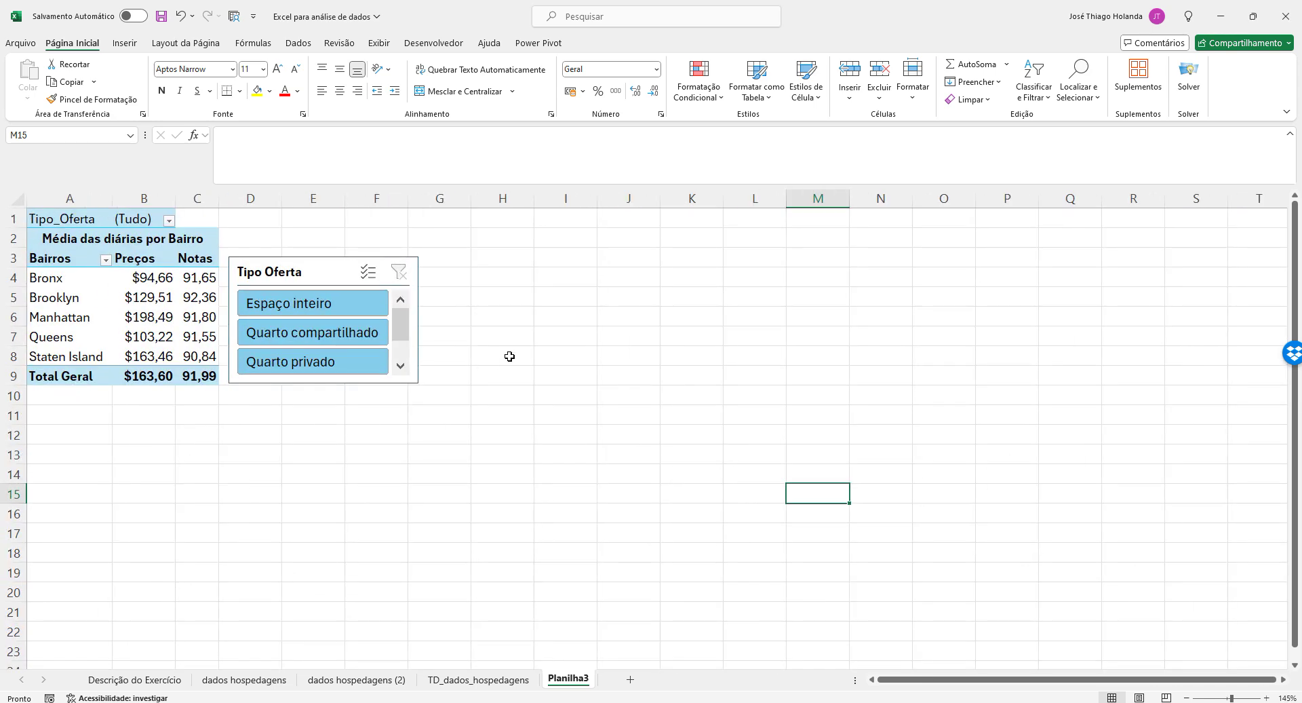
click(136, 315)
click(632, 43)
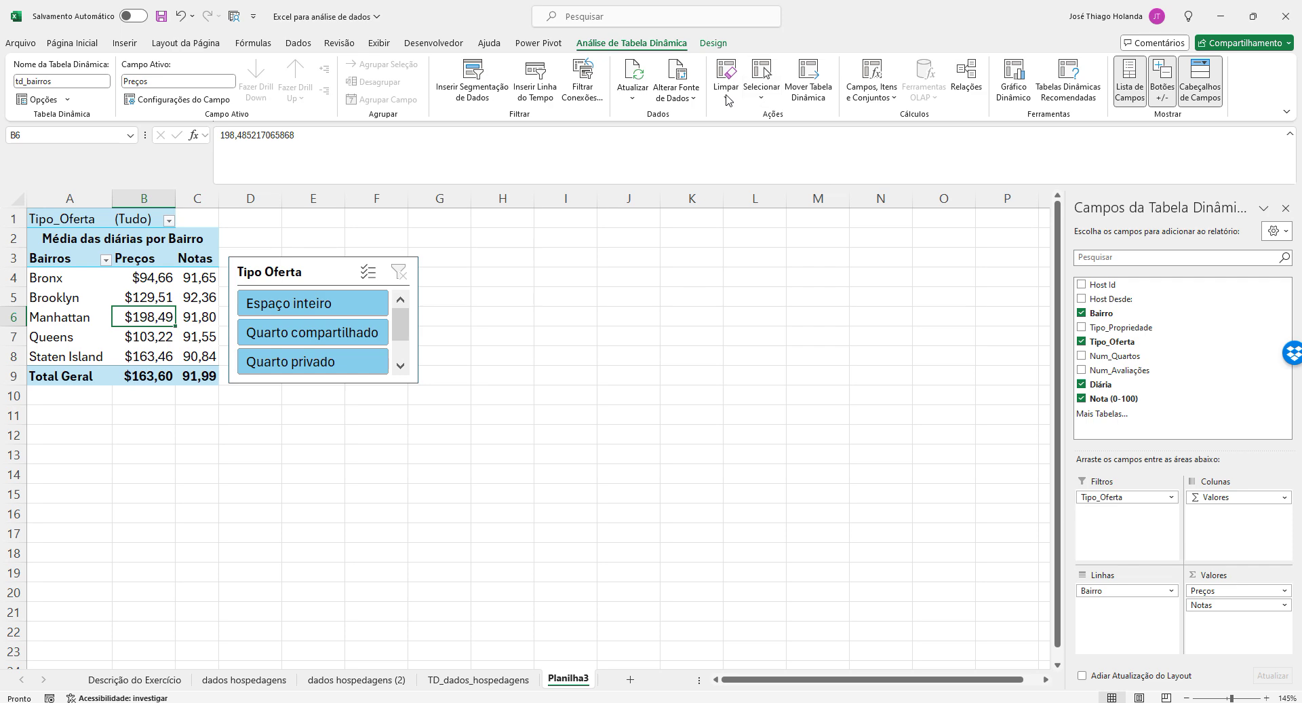
click(681, 101)
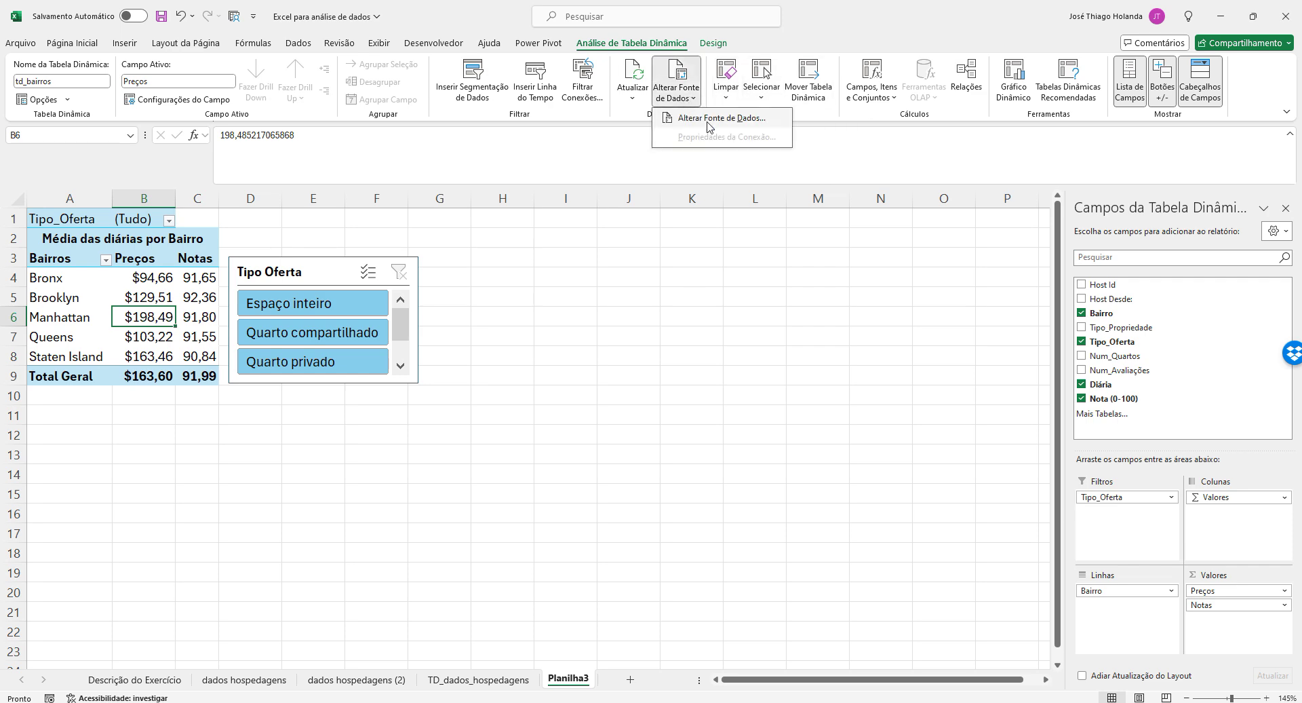
click(741, 122)
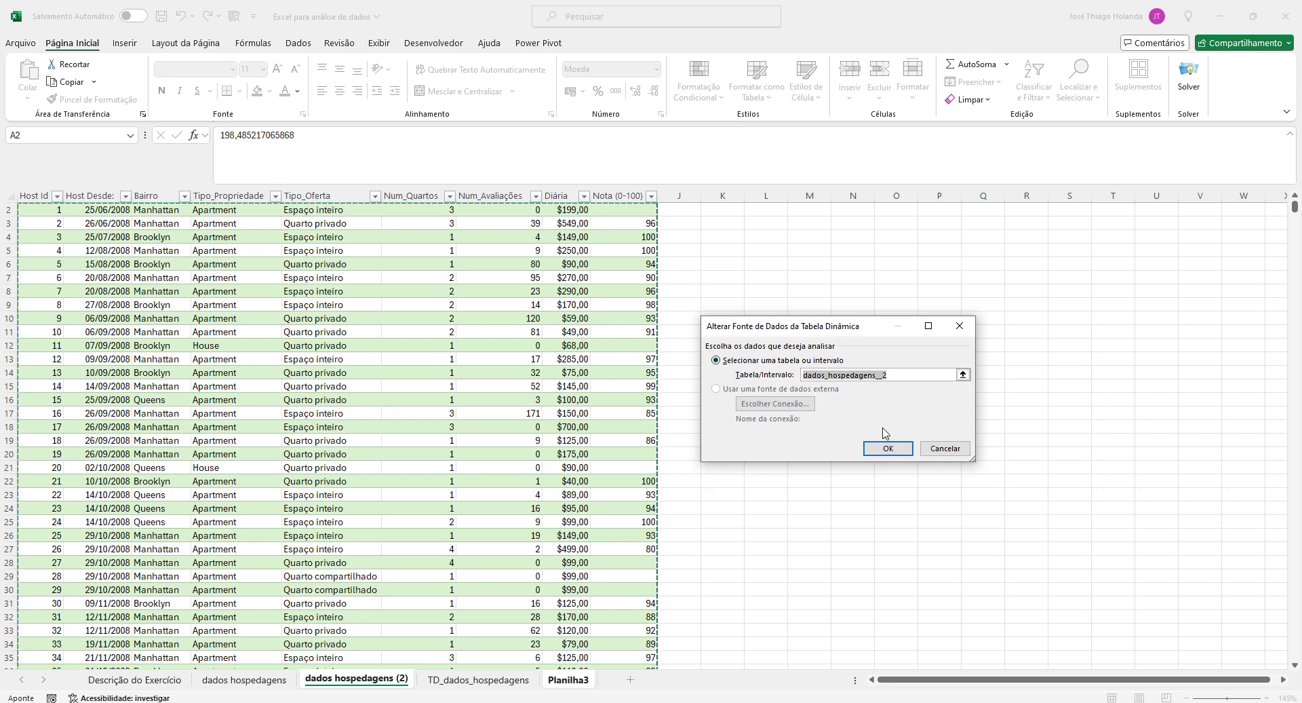
click(888, 448)
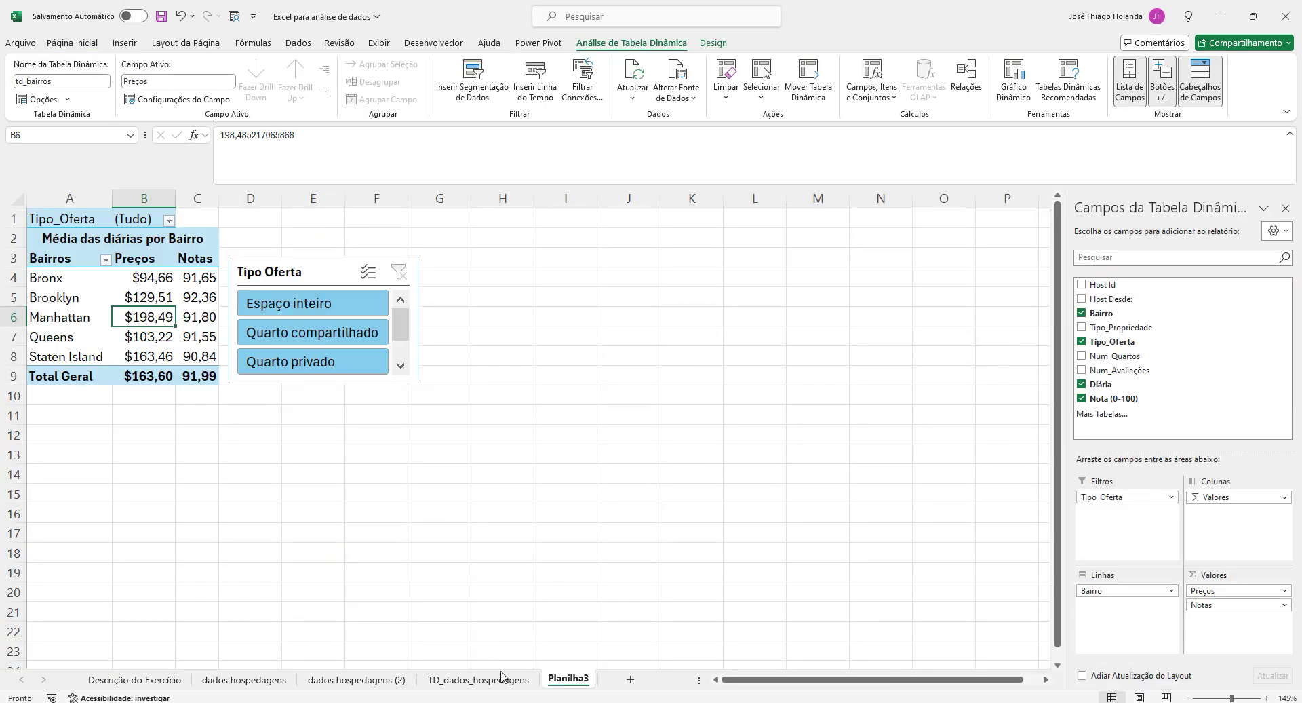
Refresh the td_bairros pivot table
key(Up)
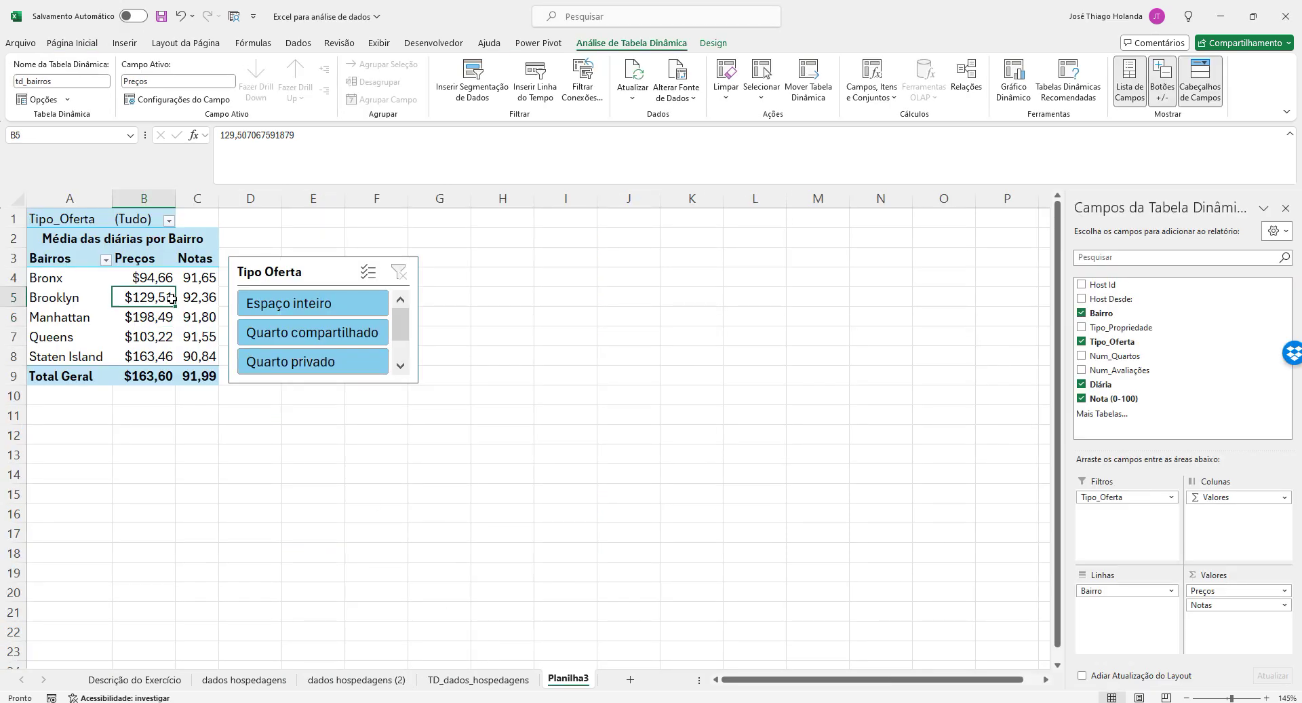
click(634, 74)
right_click(163, 297)
click(229, 394)
Check the filter connections of the td_bairros pivot table and the report connections of the Tipo Oferta slicer
click(580, 91)
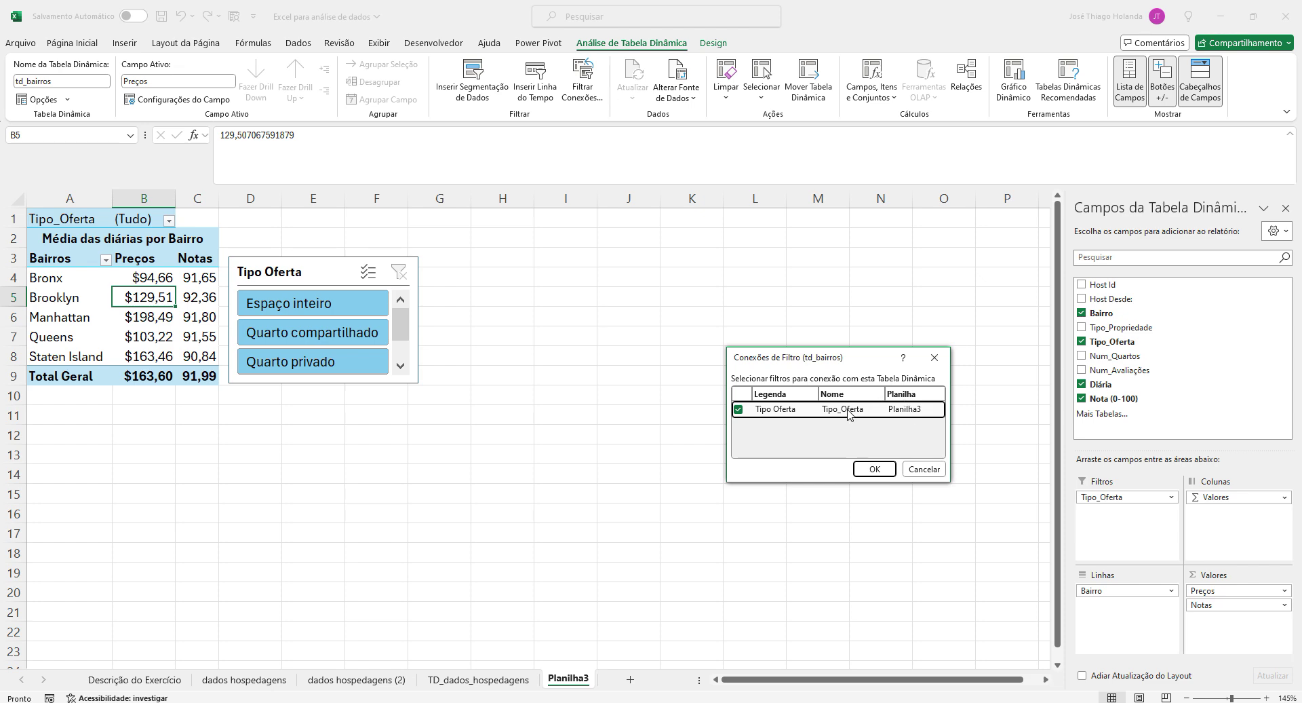
click(874, 468)
click(329, 274)
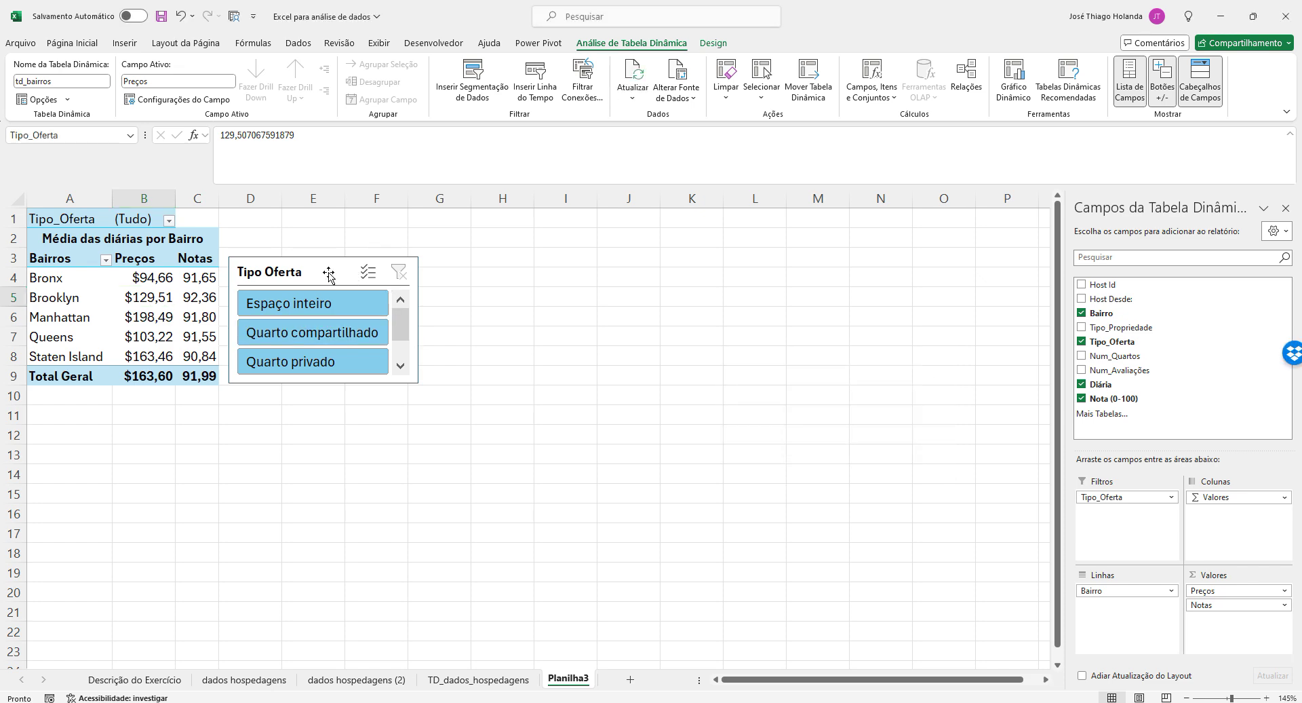
click(619, 43)
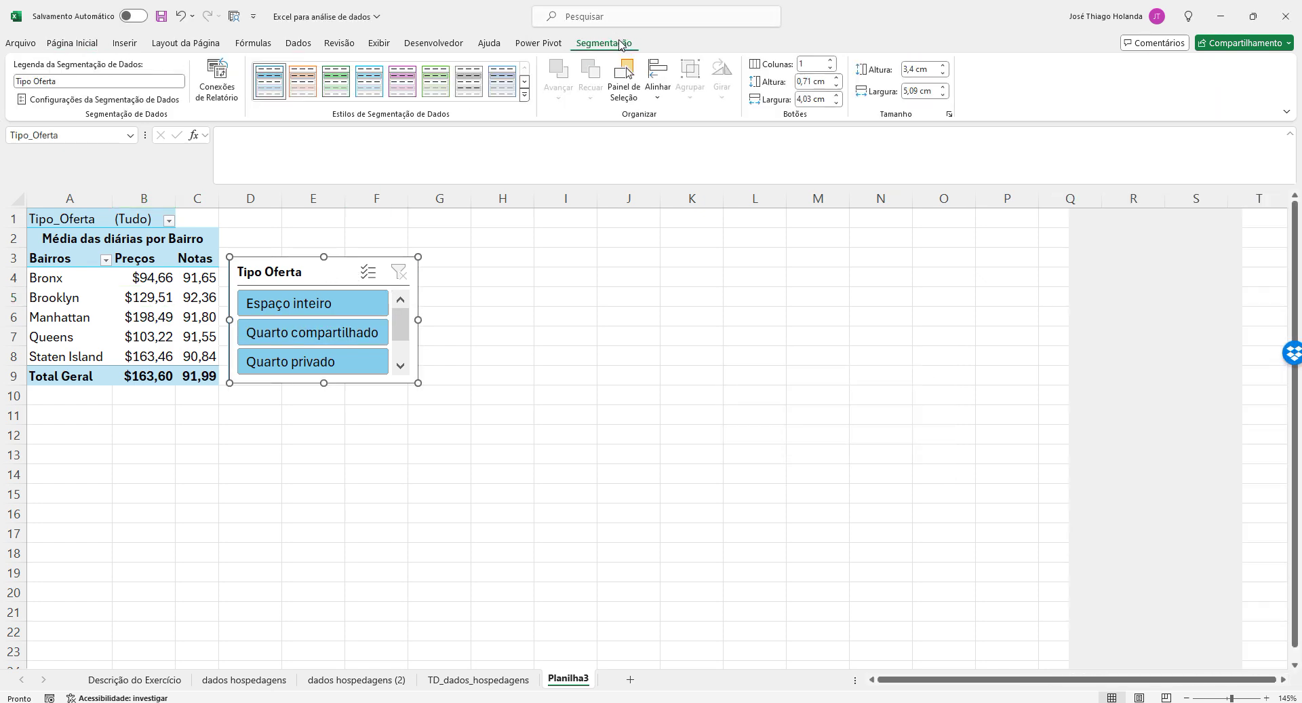
click(229, 95)
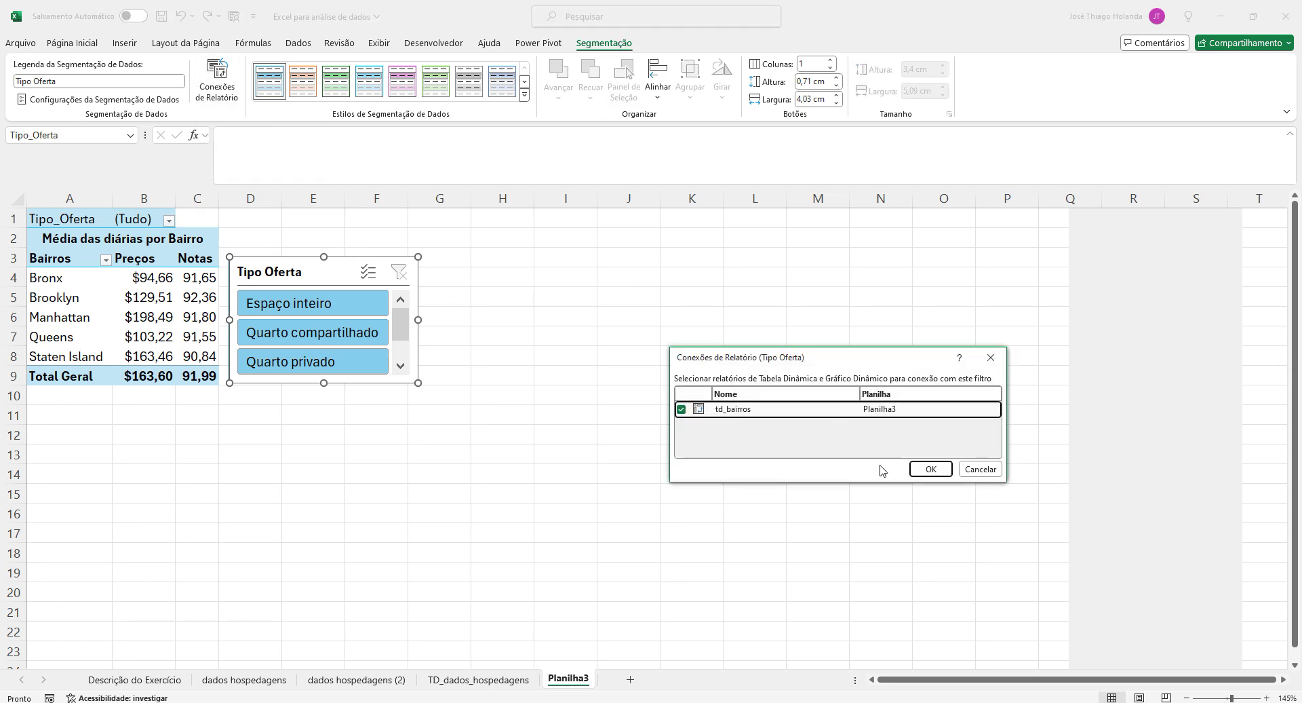
click(931, 468)
click(769, 341)
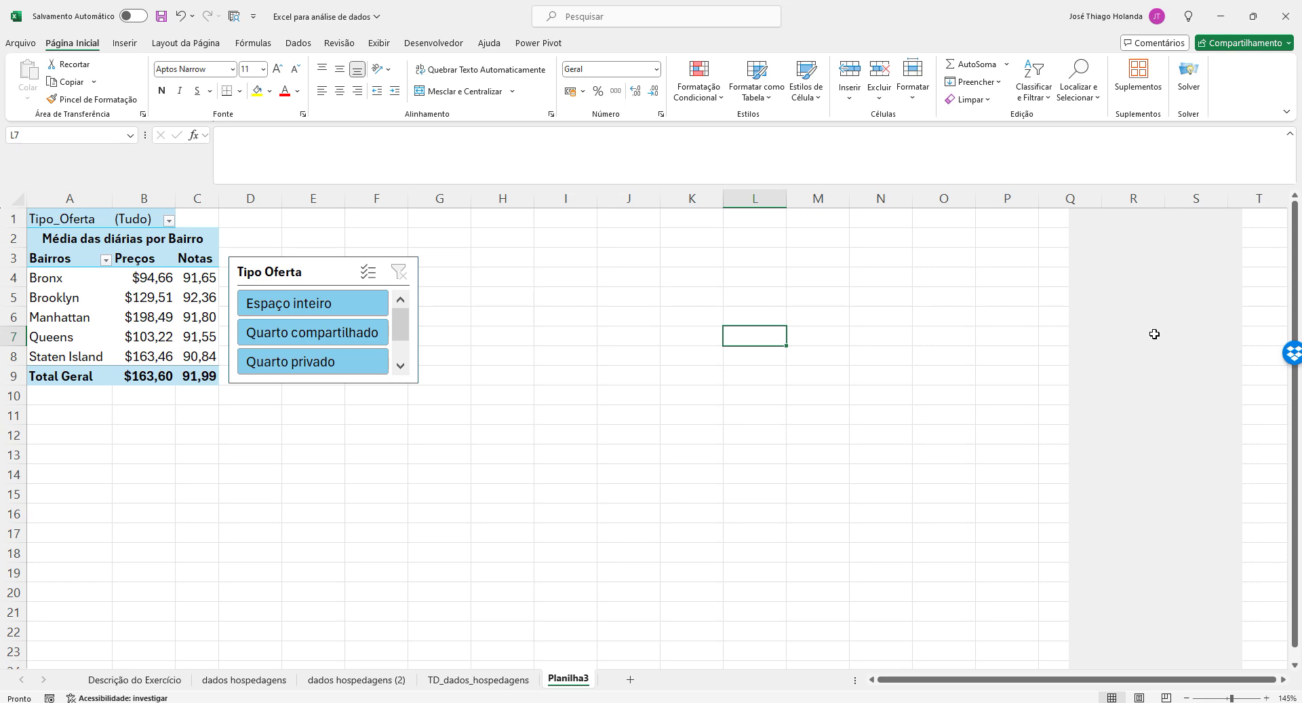
Compare the dados hospedagens (2) and TD_dados_hospedagens sheets with the relocated pivot table, title and slicer on Planilha3
scroll(841, 387, down, 5)
scroll(824, 425, up, 5)
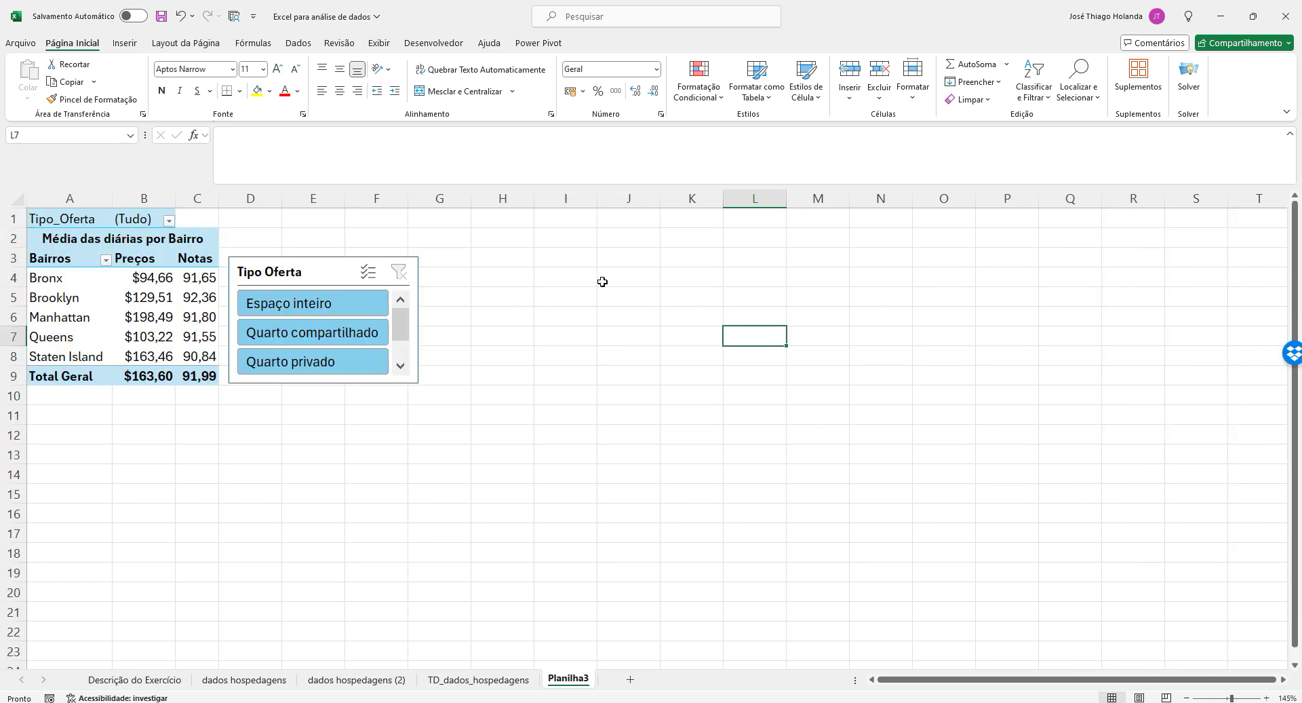
click(577, 278)
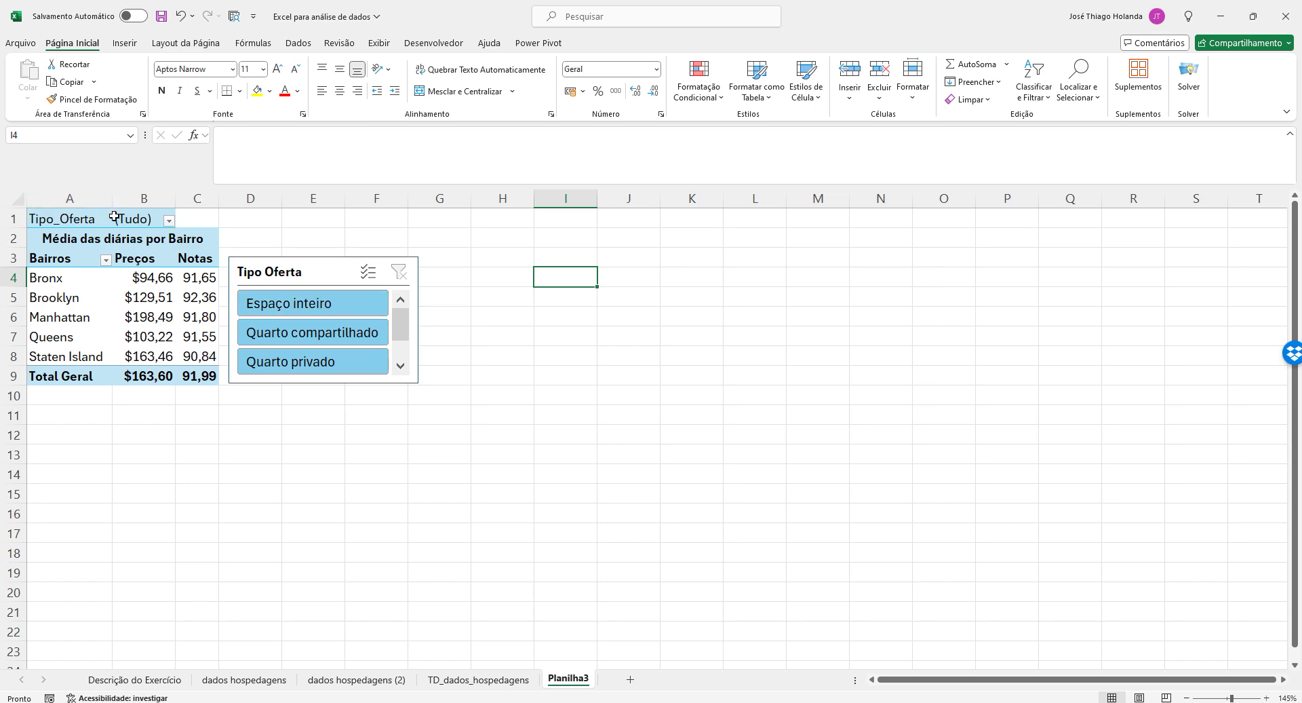
click(379, 678)
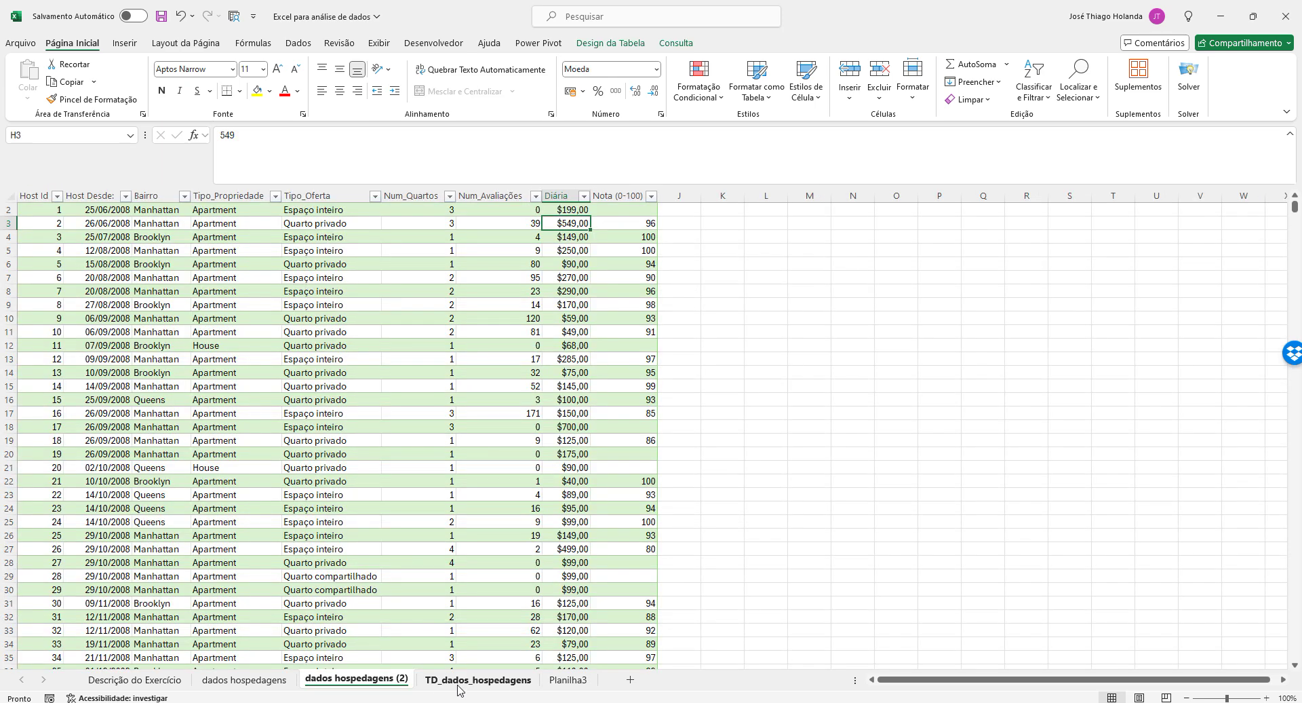
click(475, 679)
click(554, 680)
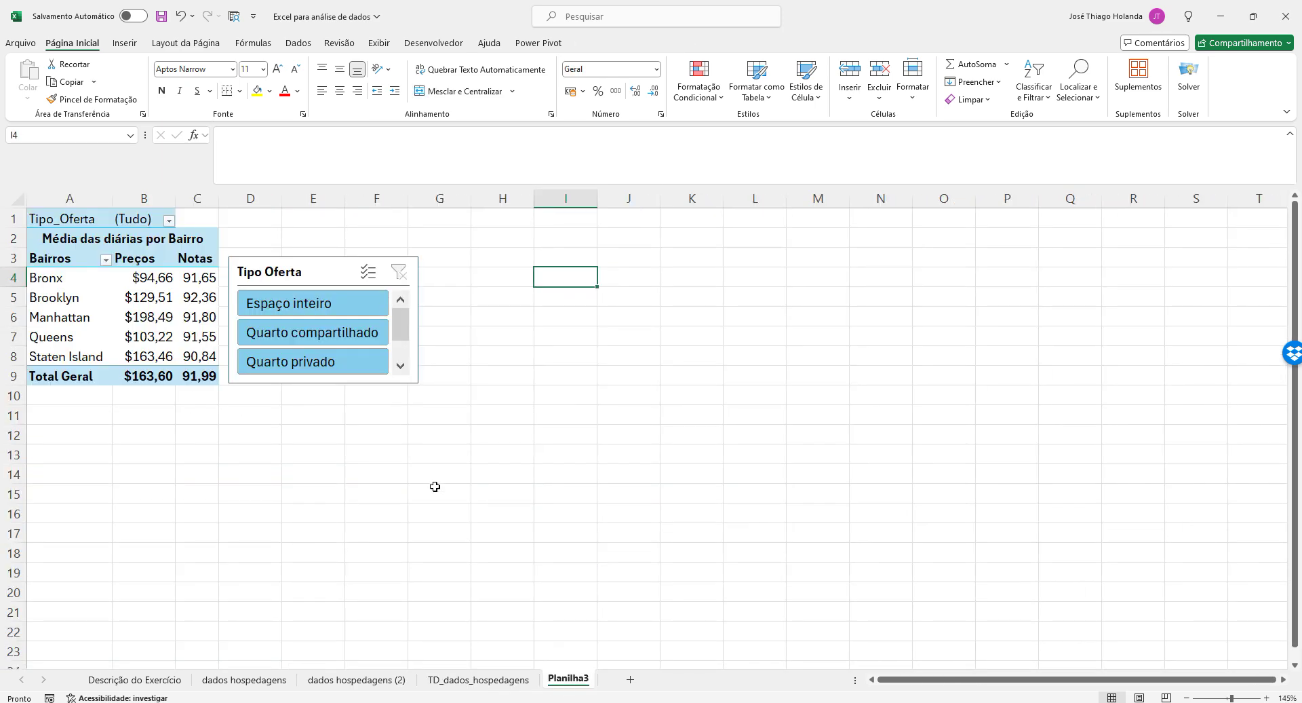
click(308, 460)
click(358, 680)
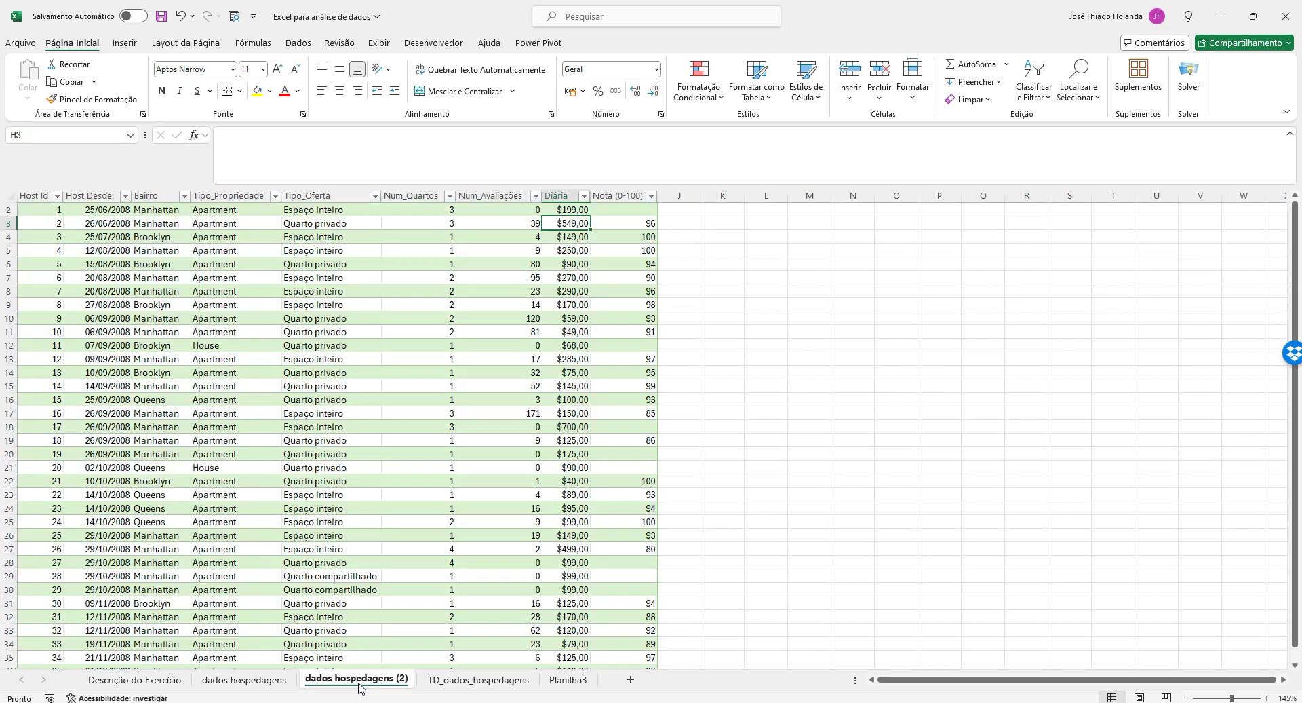
click(462, 679)
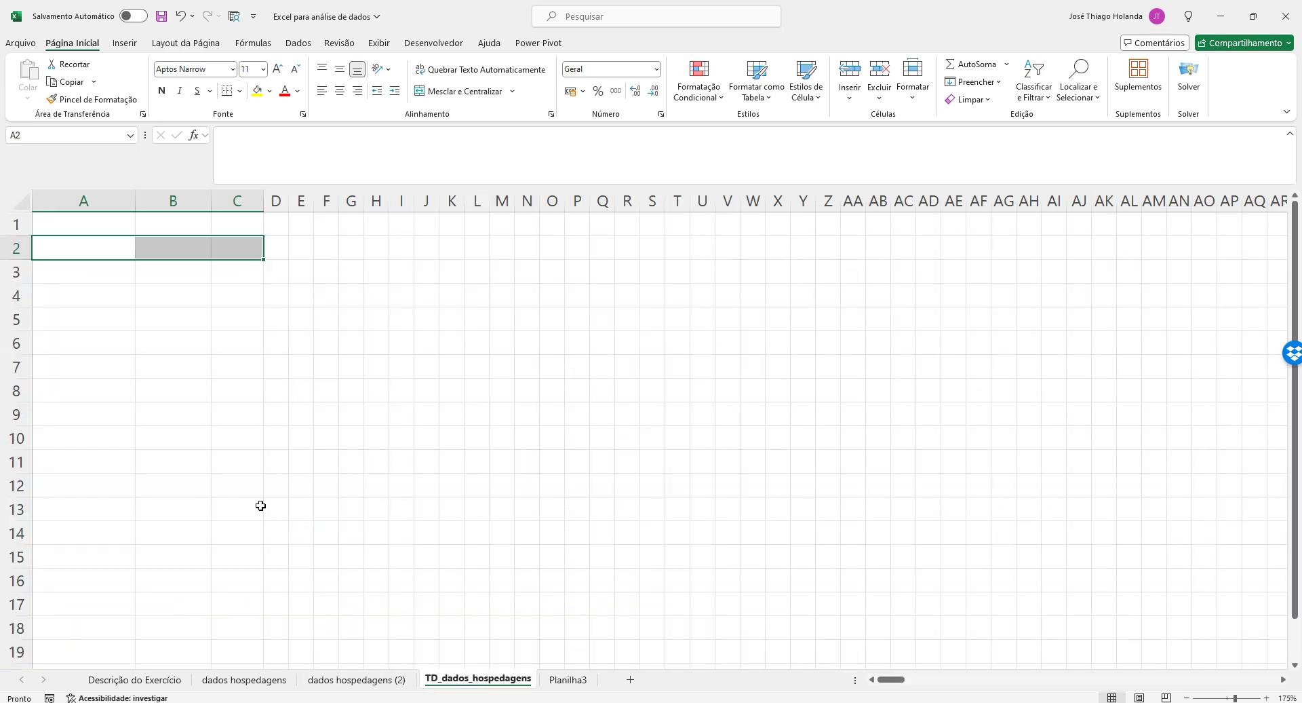
click(214, 198)
click(137, 191)
click(574, 686)
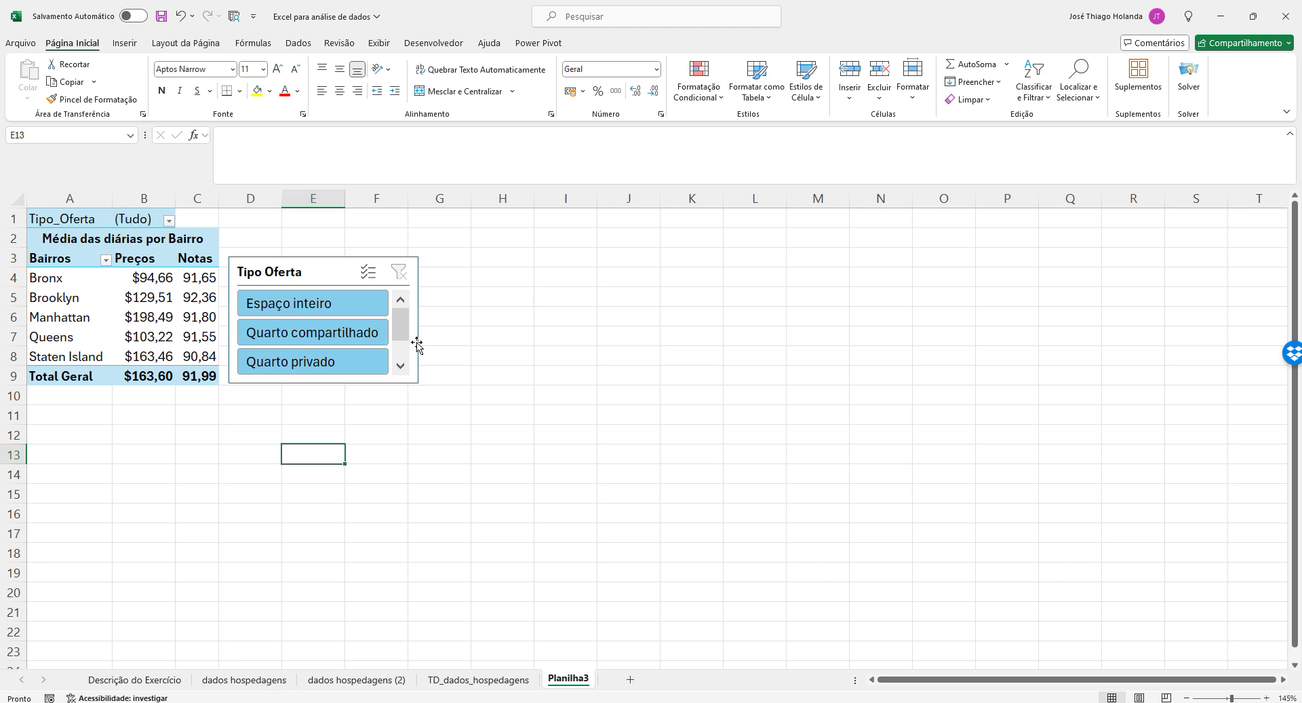